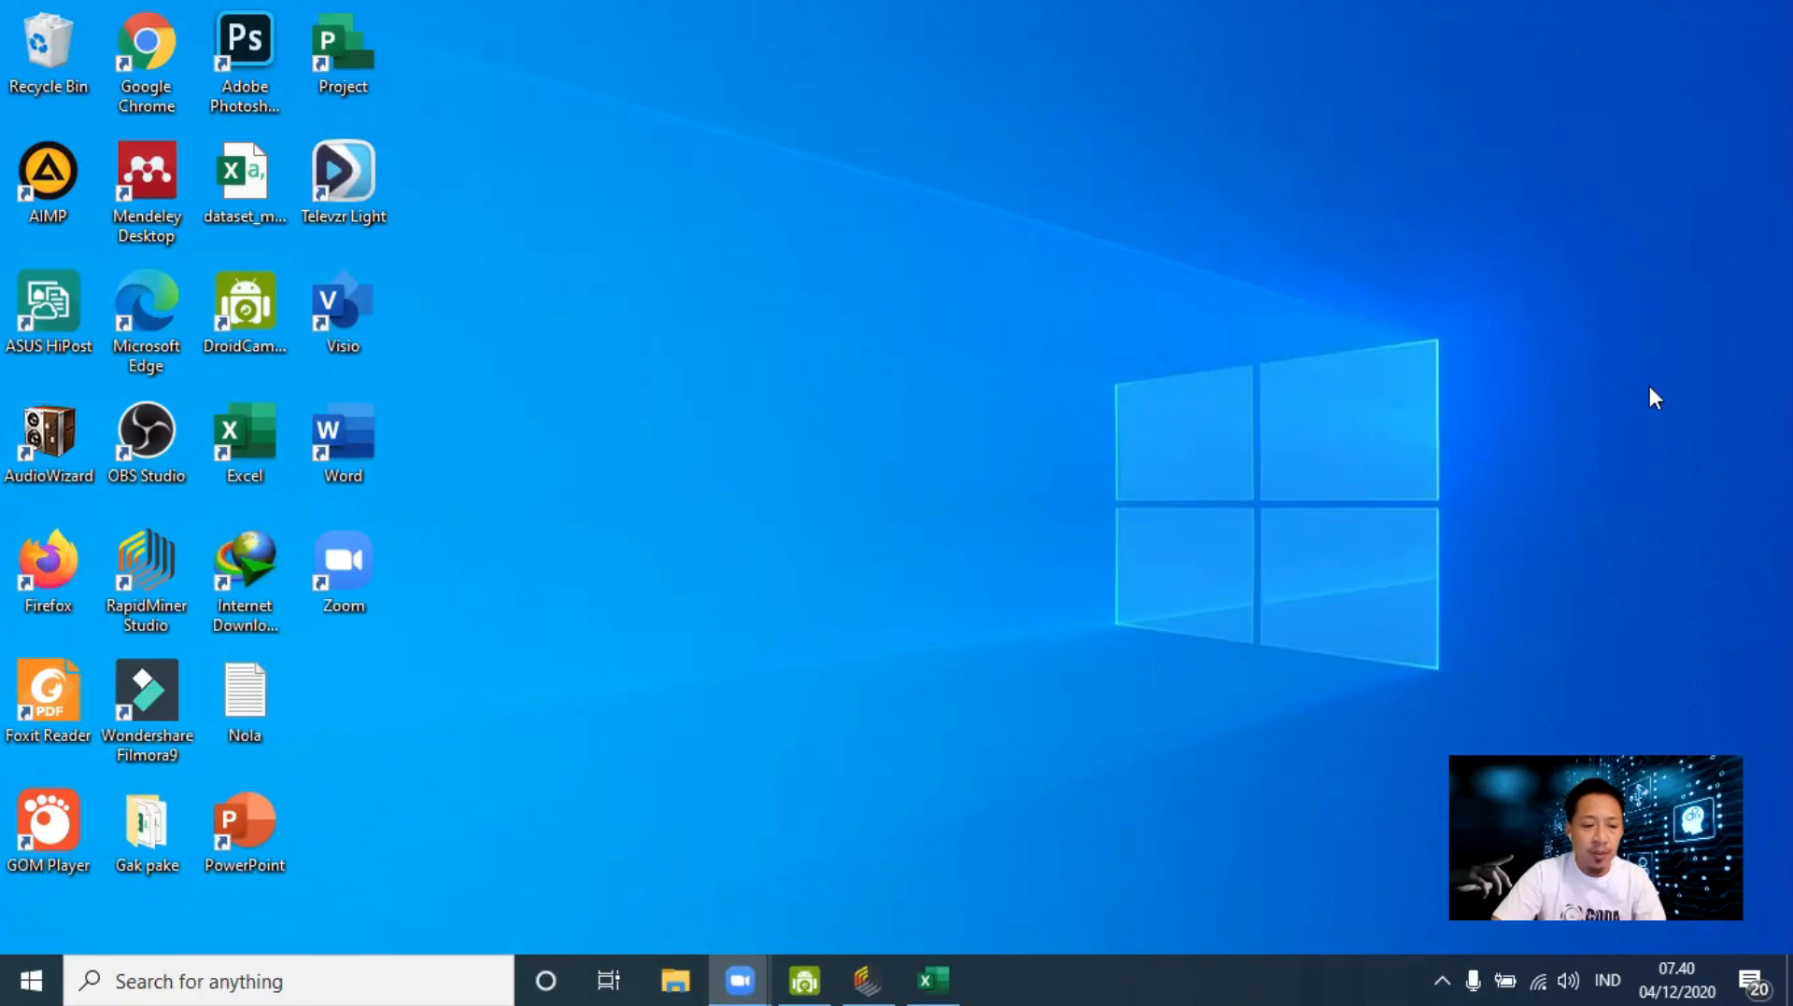
Step: Switch to RapidMiner Studio and look over its file, process and extension commands, including the installed extensions
click(868, 971)
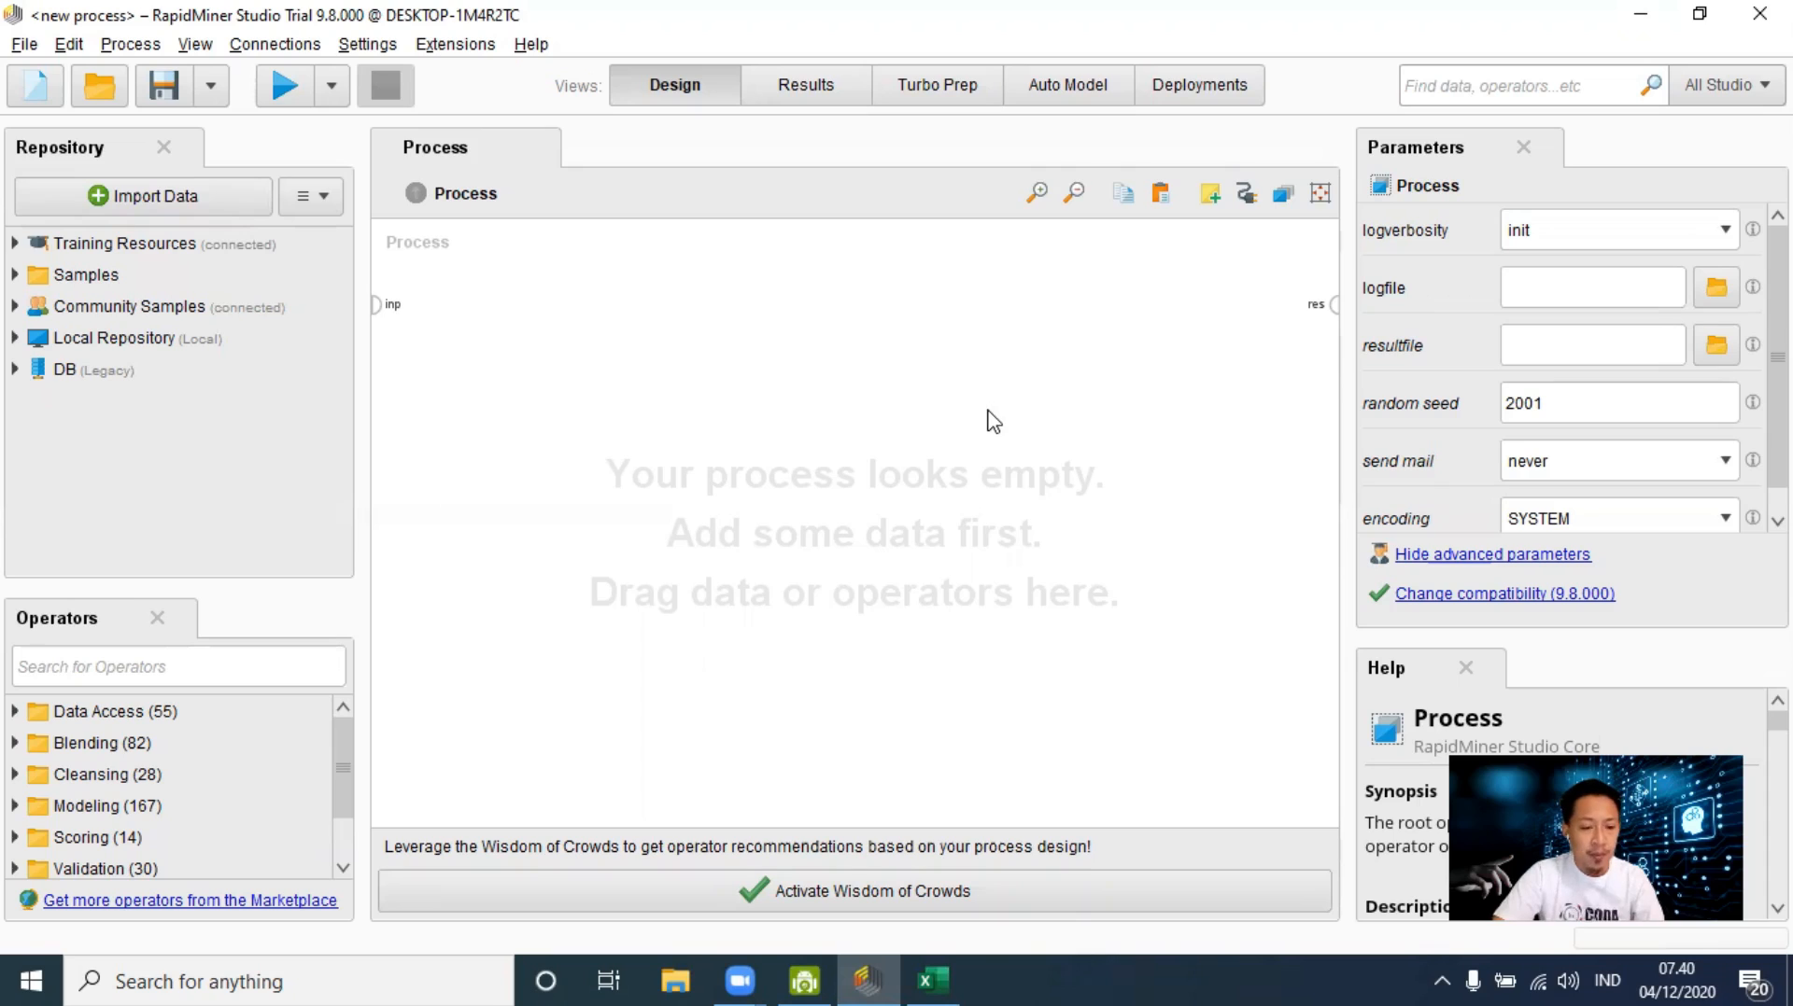
click(28, 49)
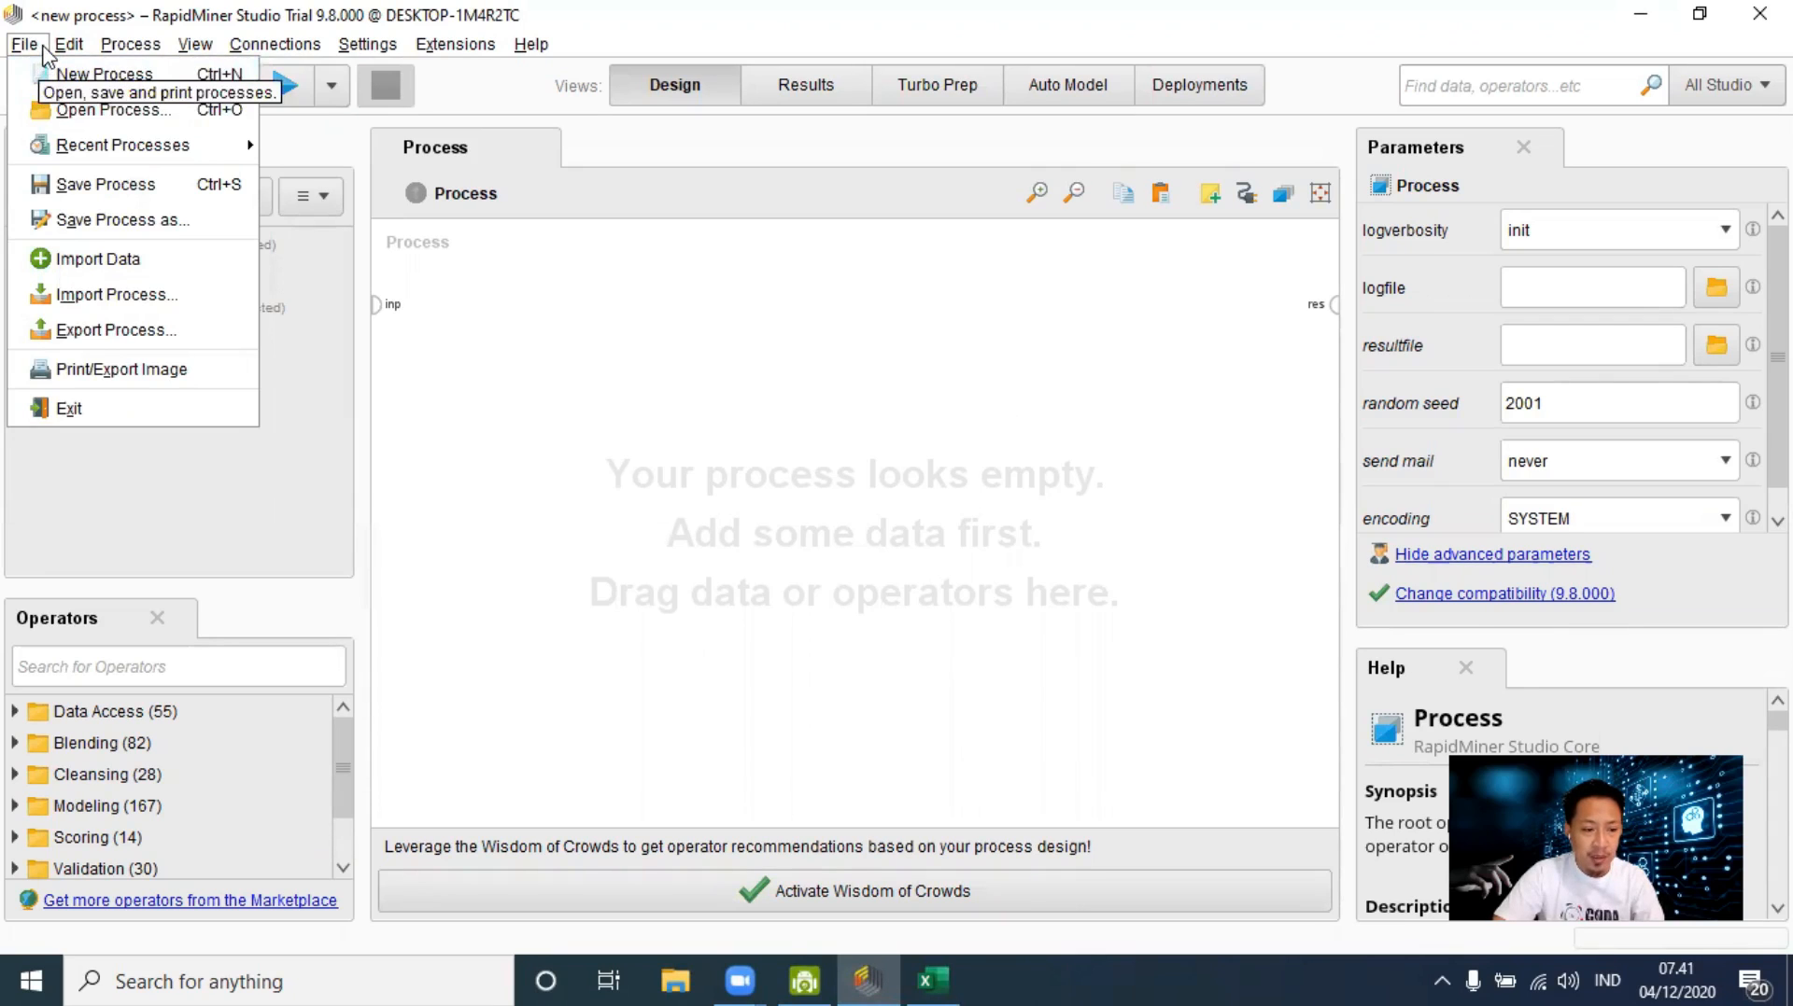
mouse_move(375, 49)
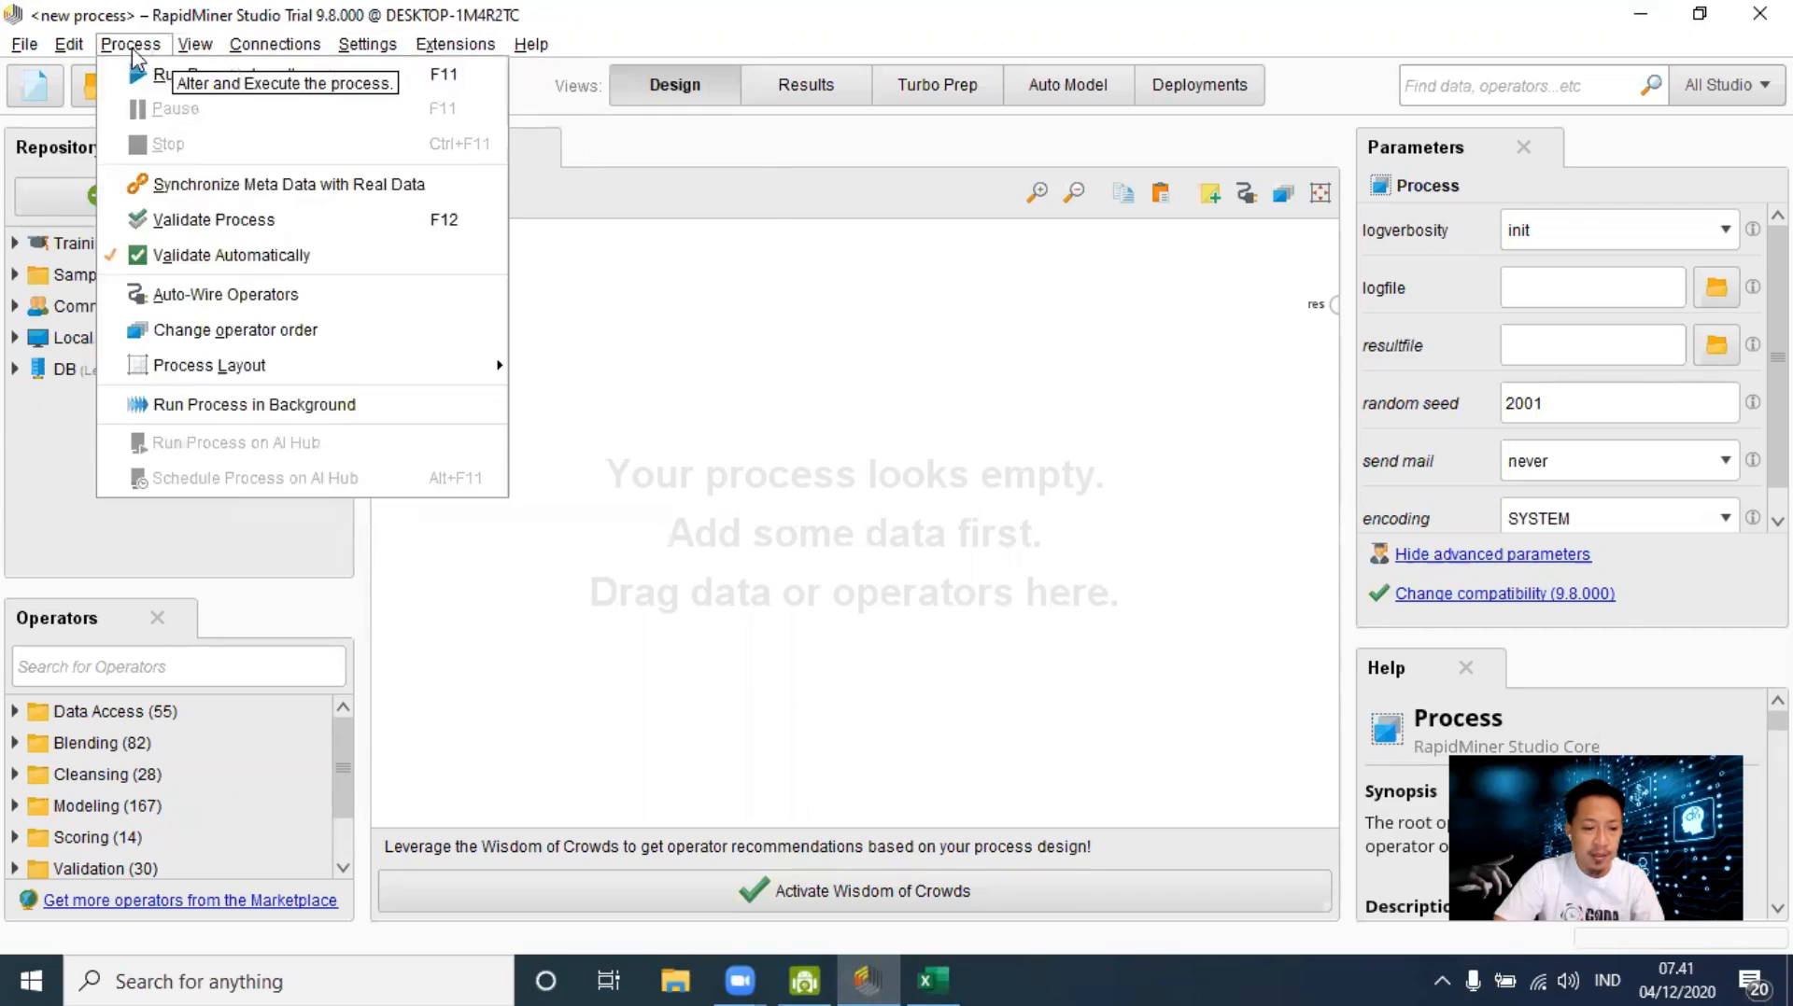
mouse_move(448, 46)
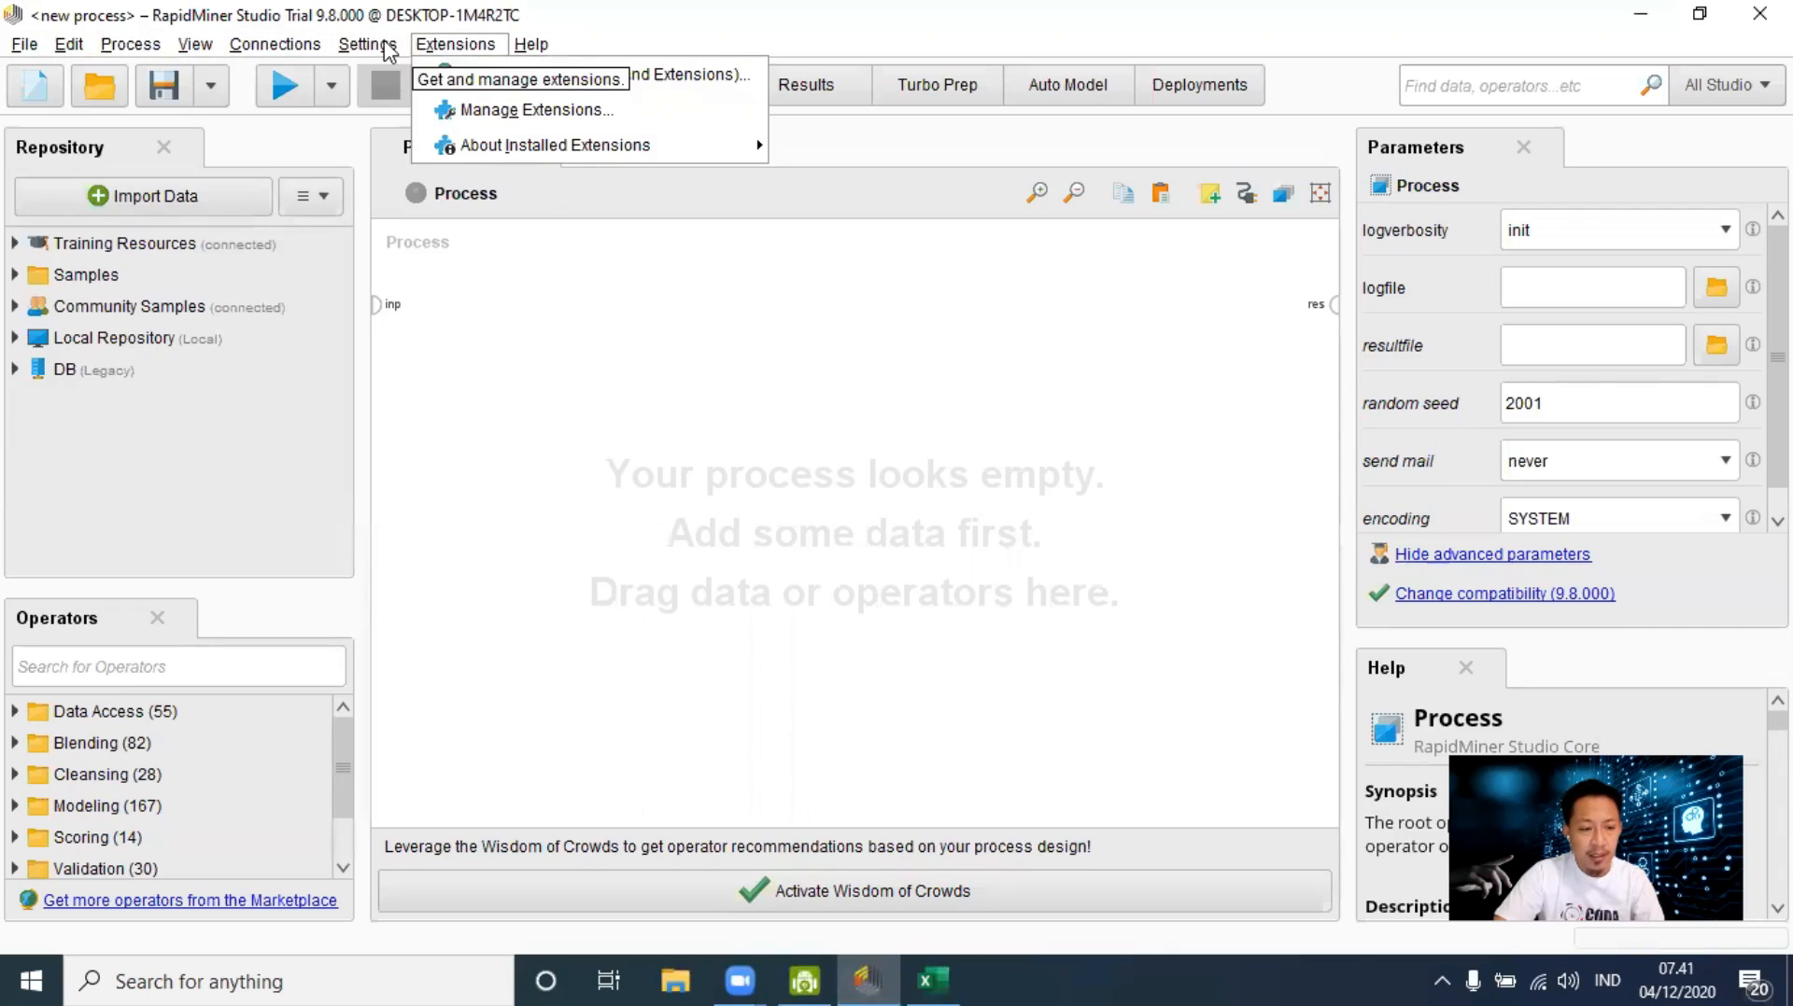
mouse_move(486, 146)
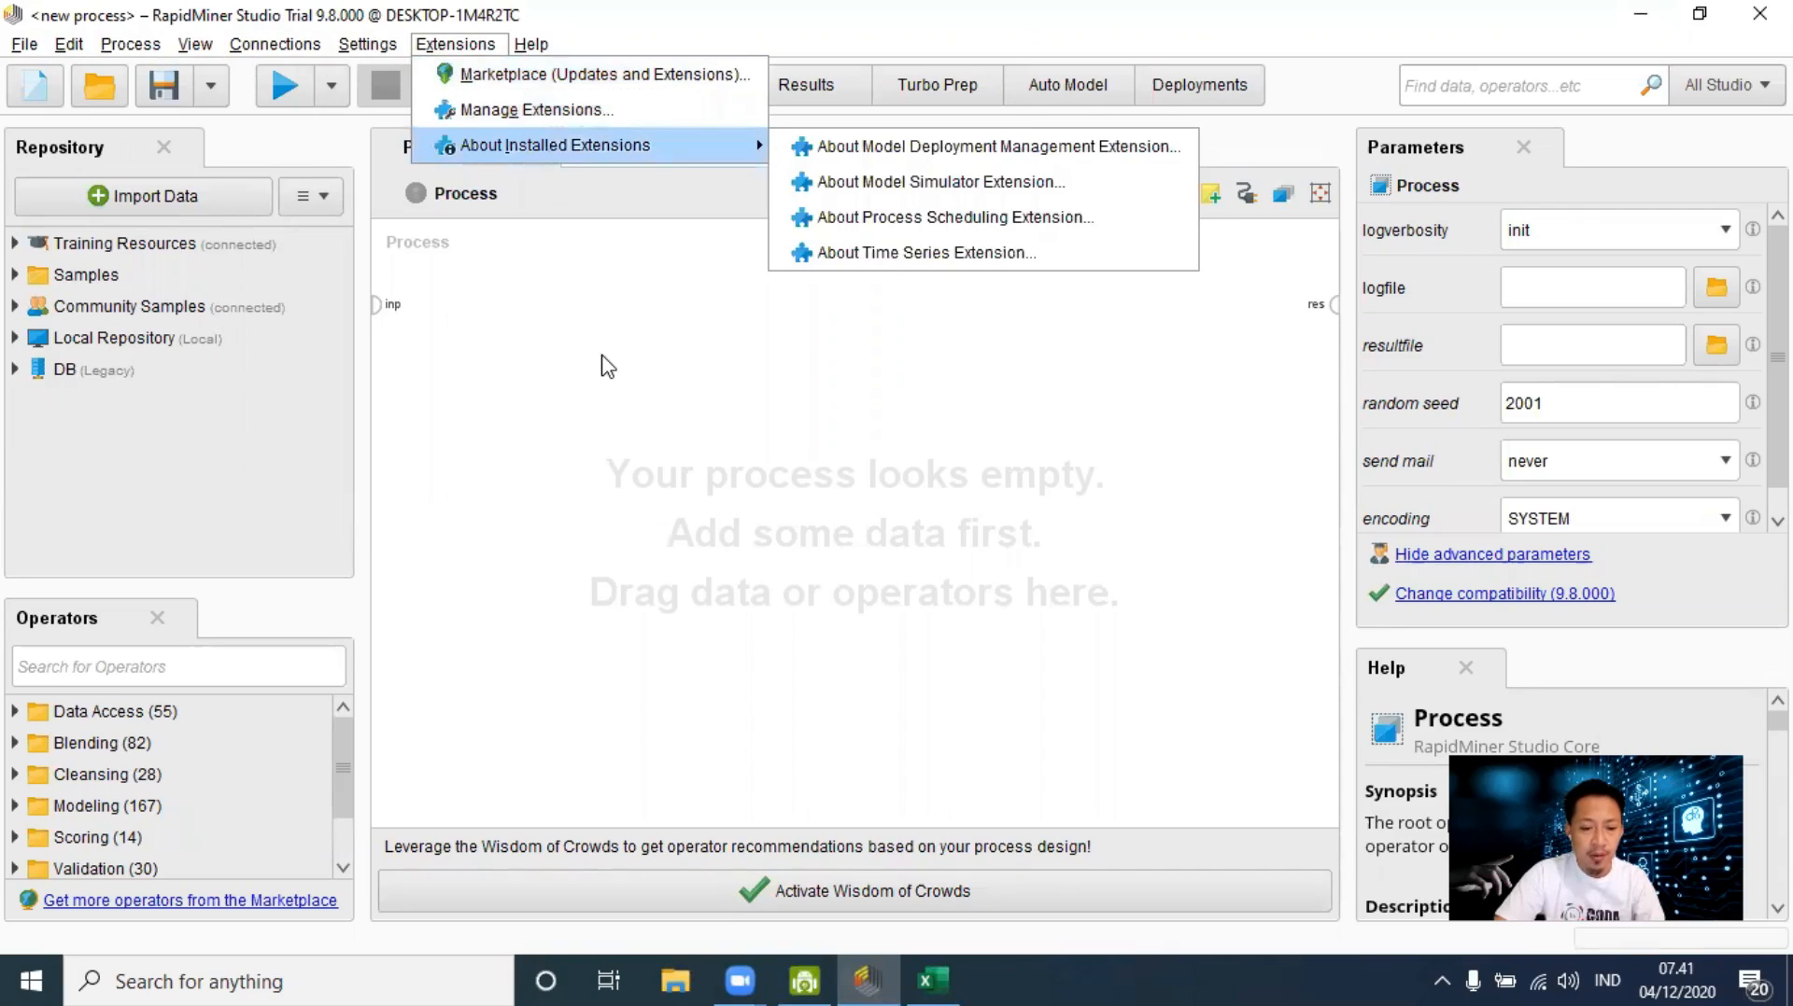
click(607, 366)
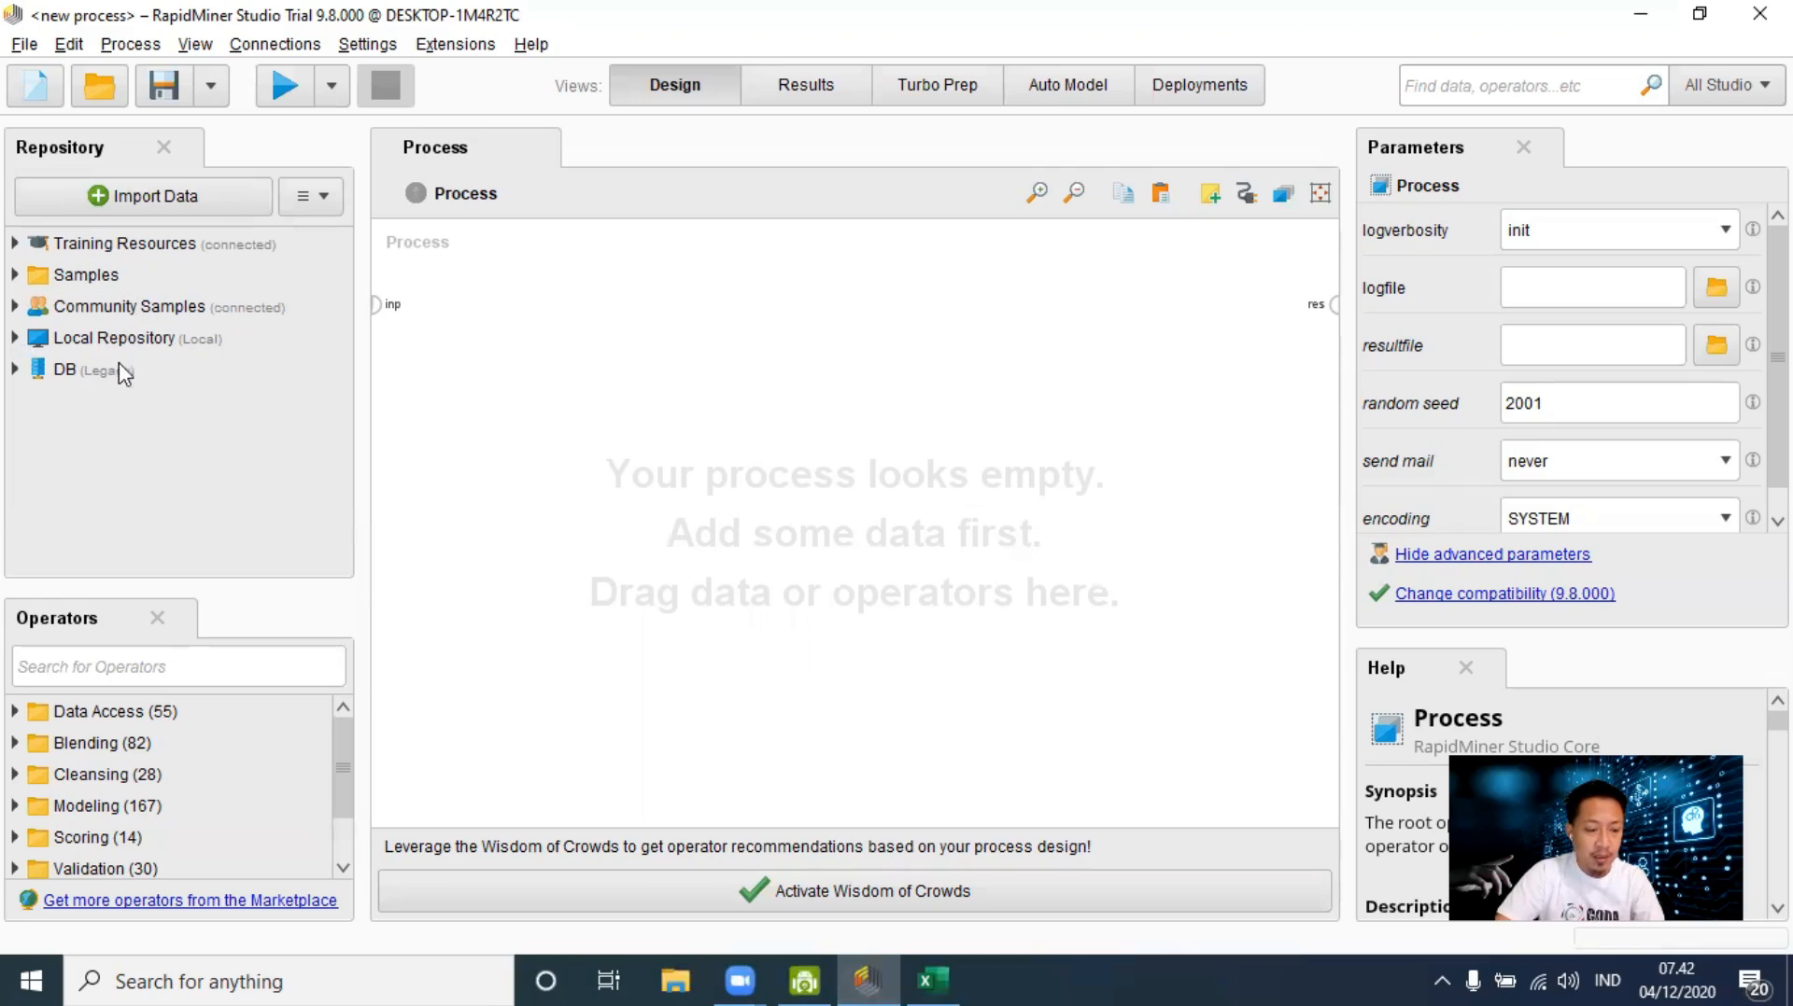
Step: Look through the data folder of the Samples repository to see which example data sets are available
click(15, 275)
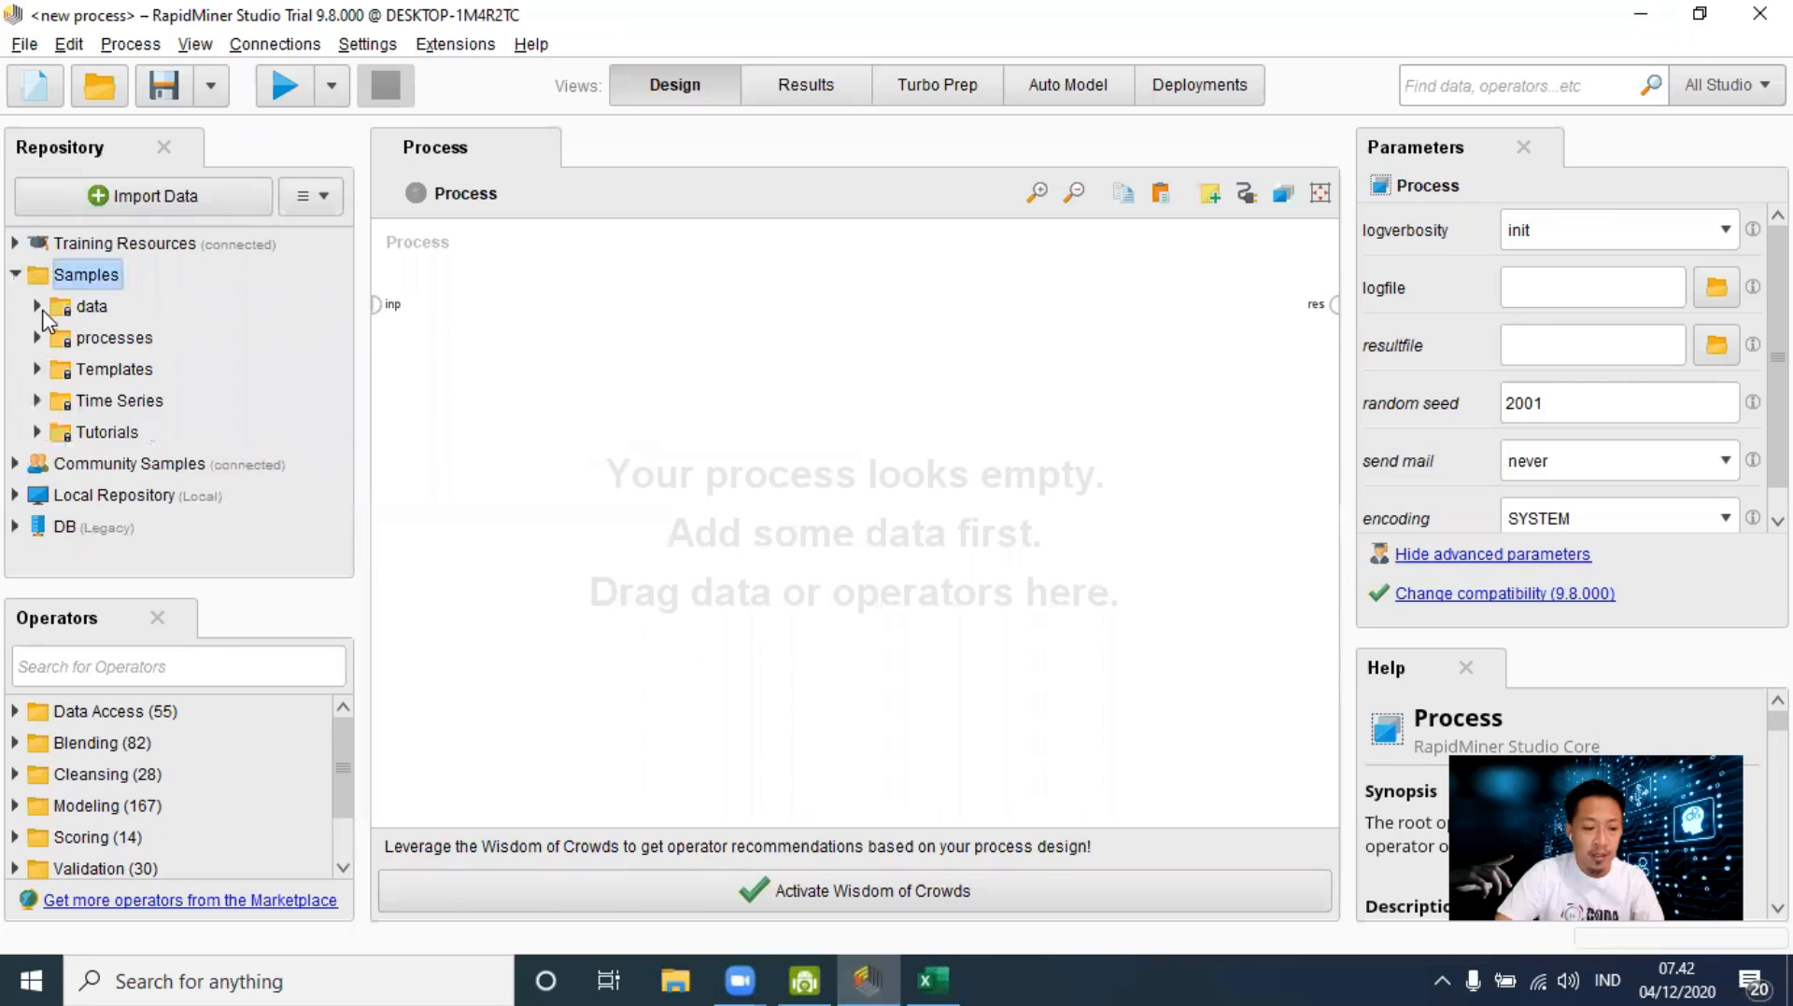
click(37, 308)
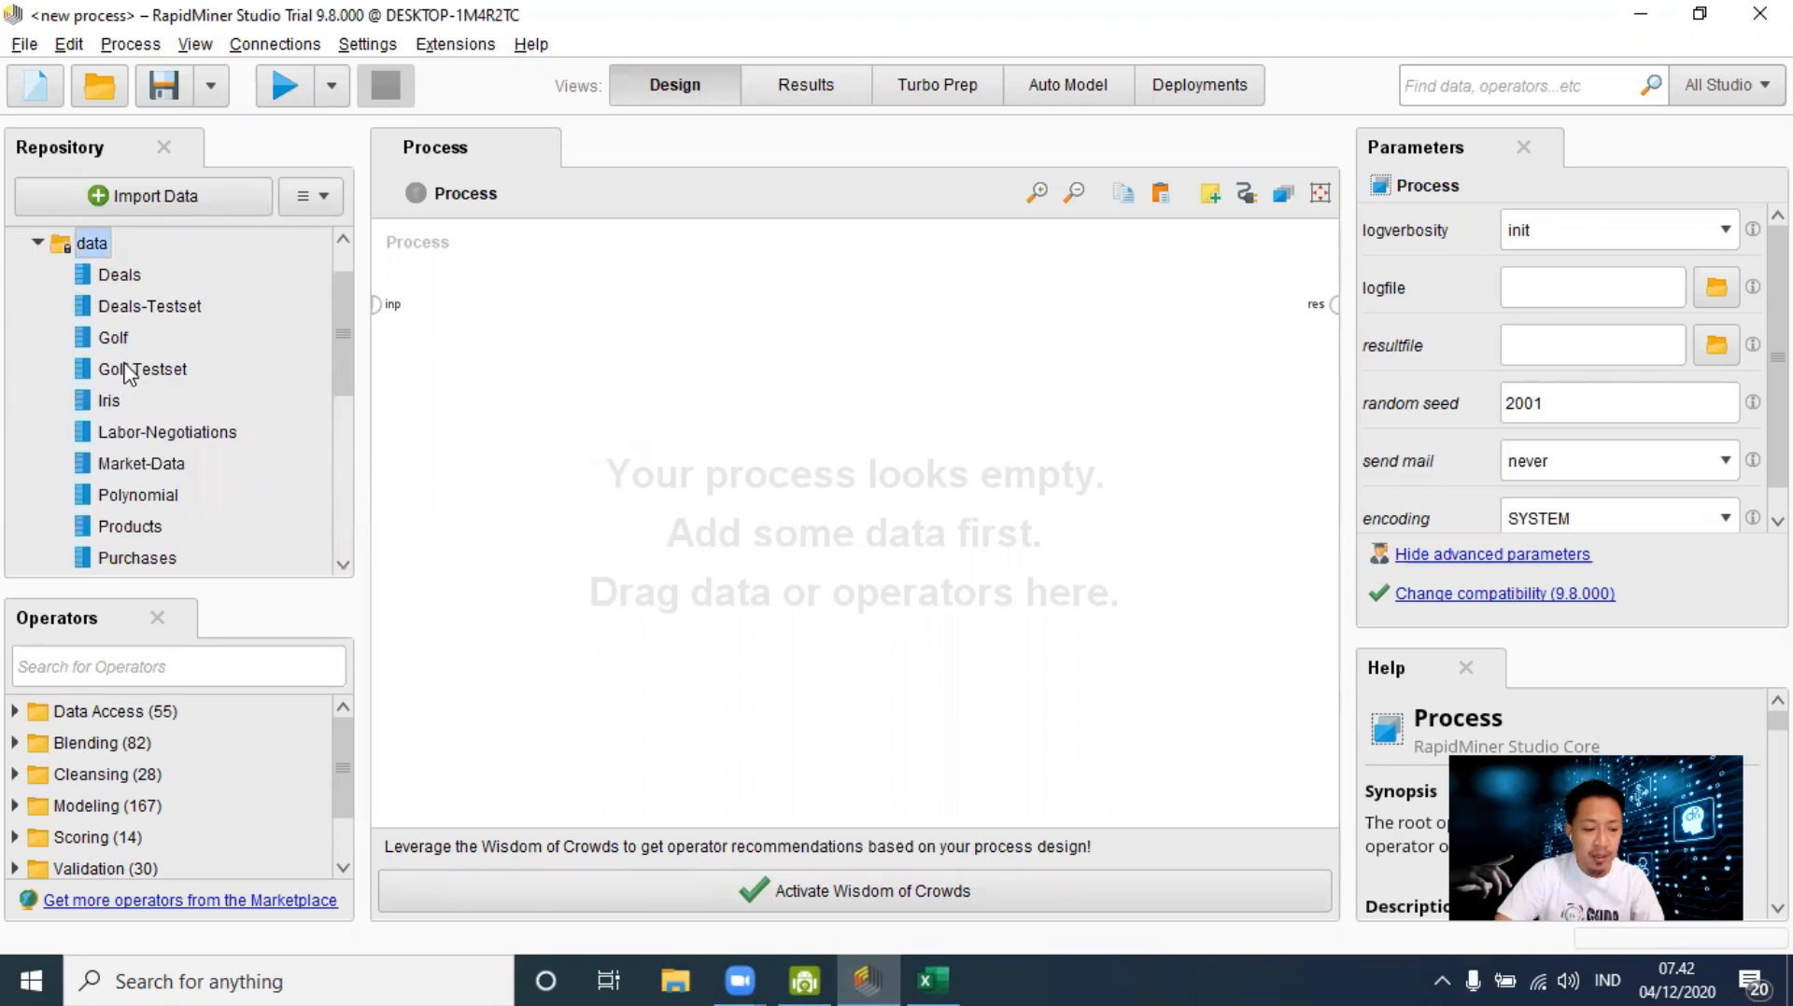
click(39, 244)
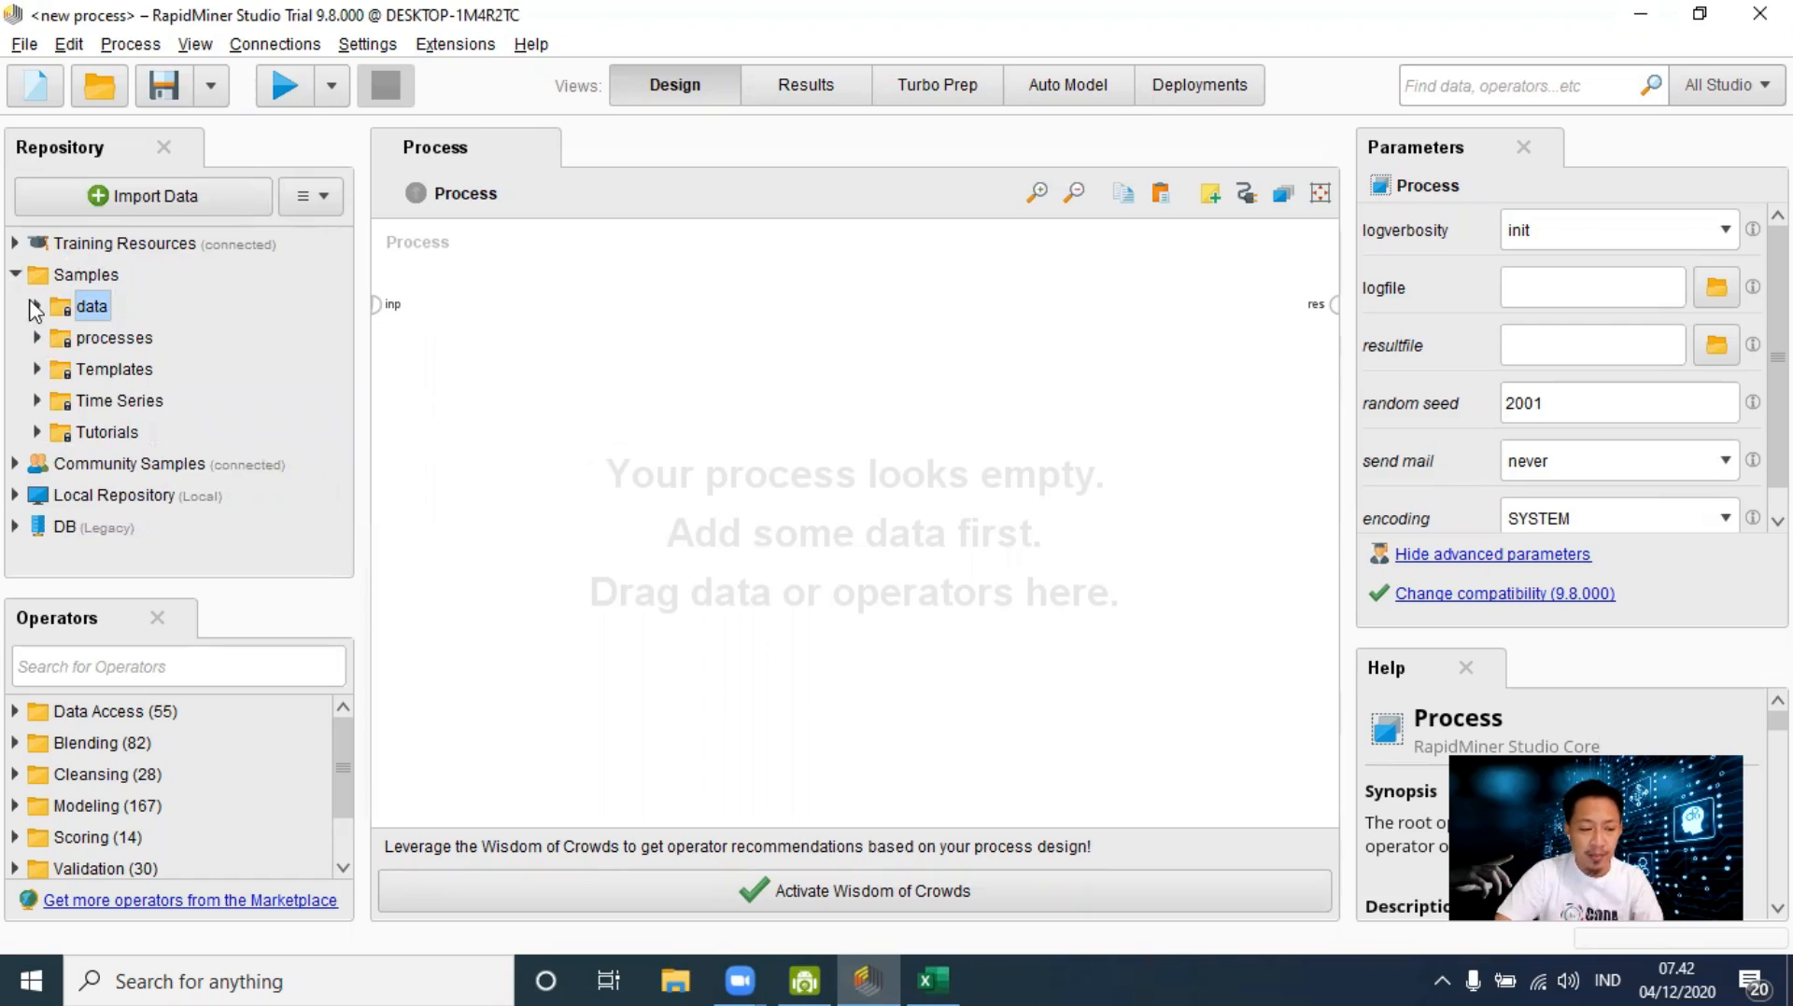
click(16, 275)
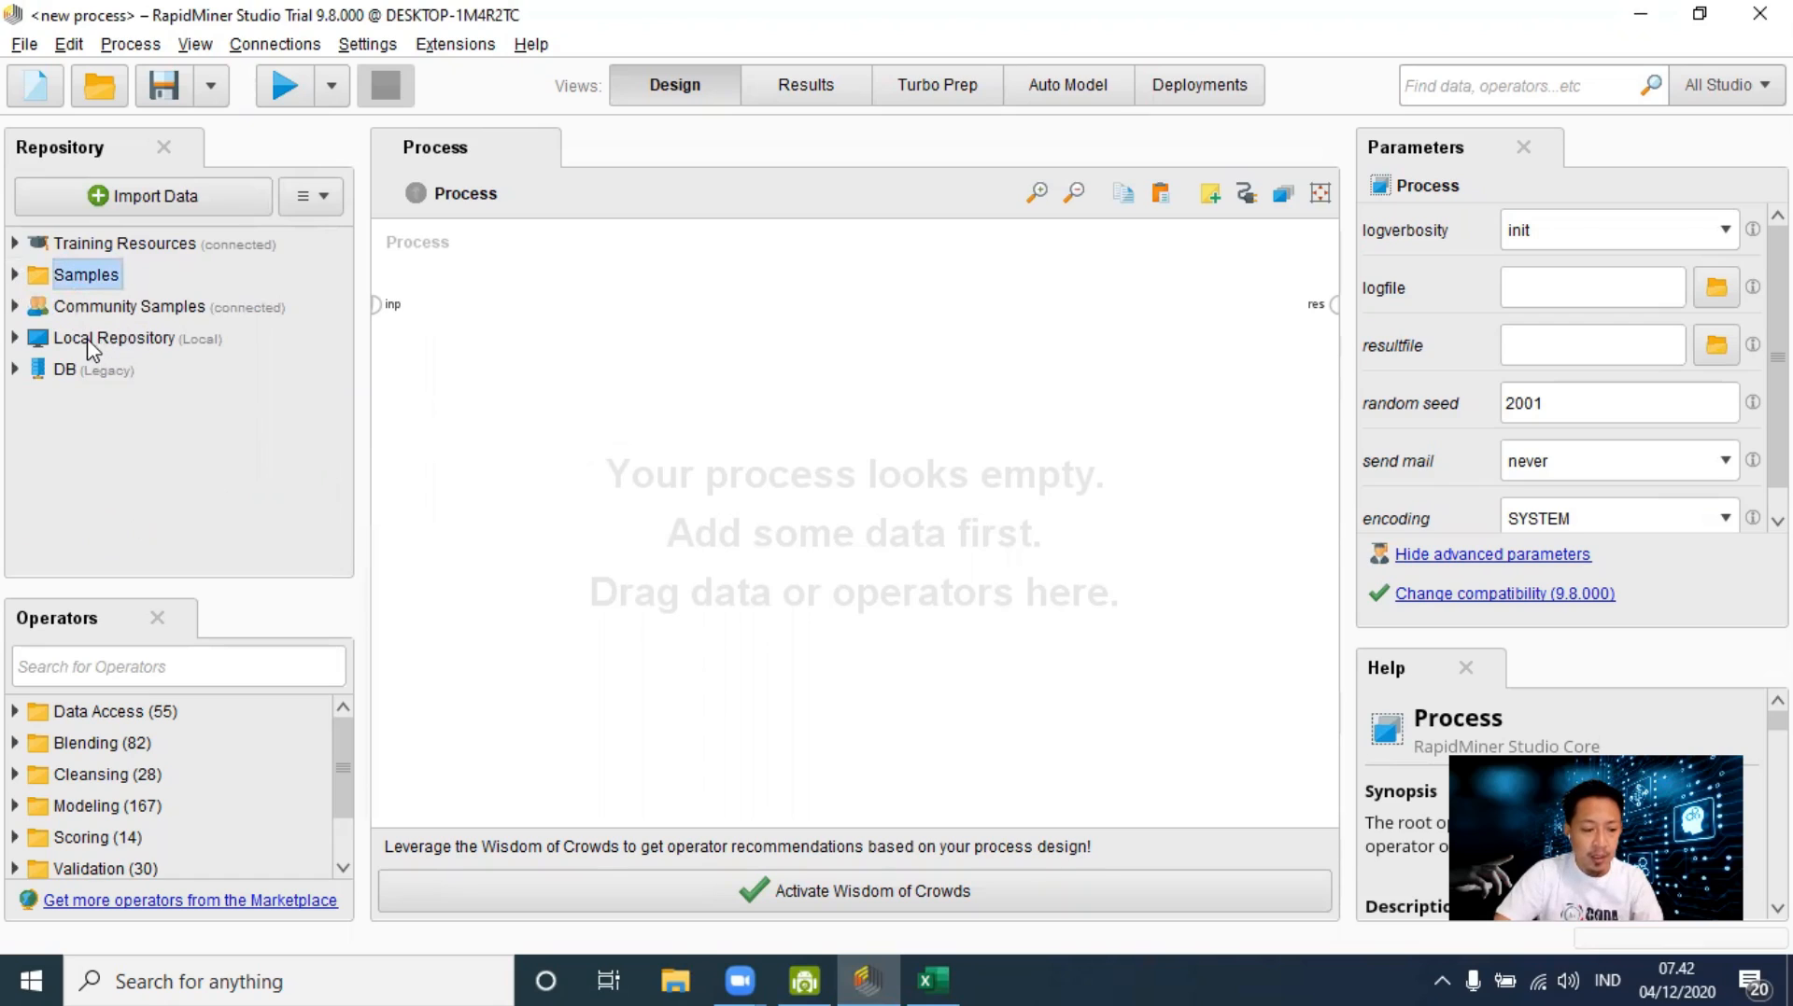
mouse_move(78, 353)
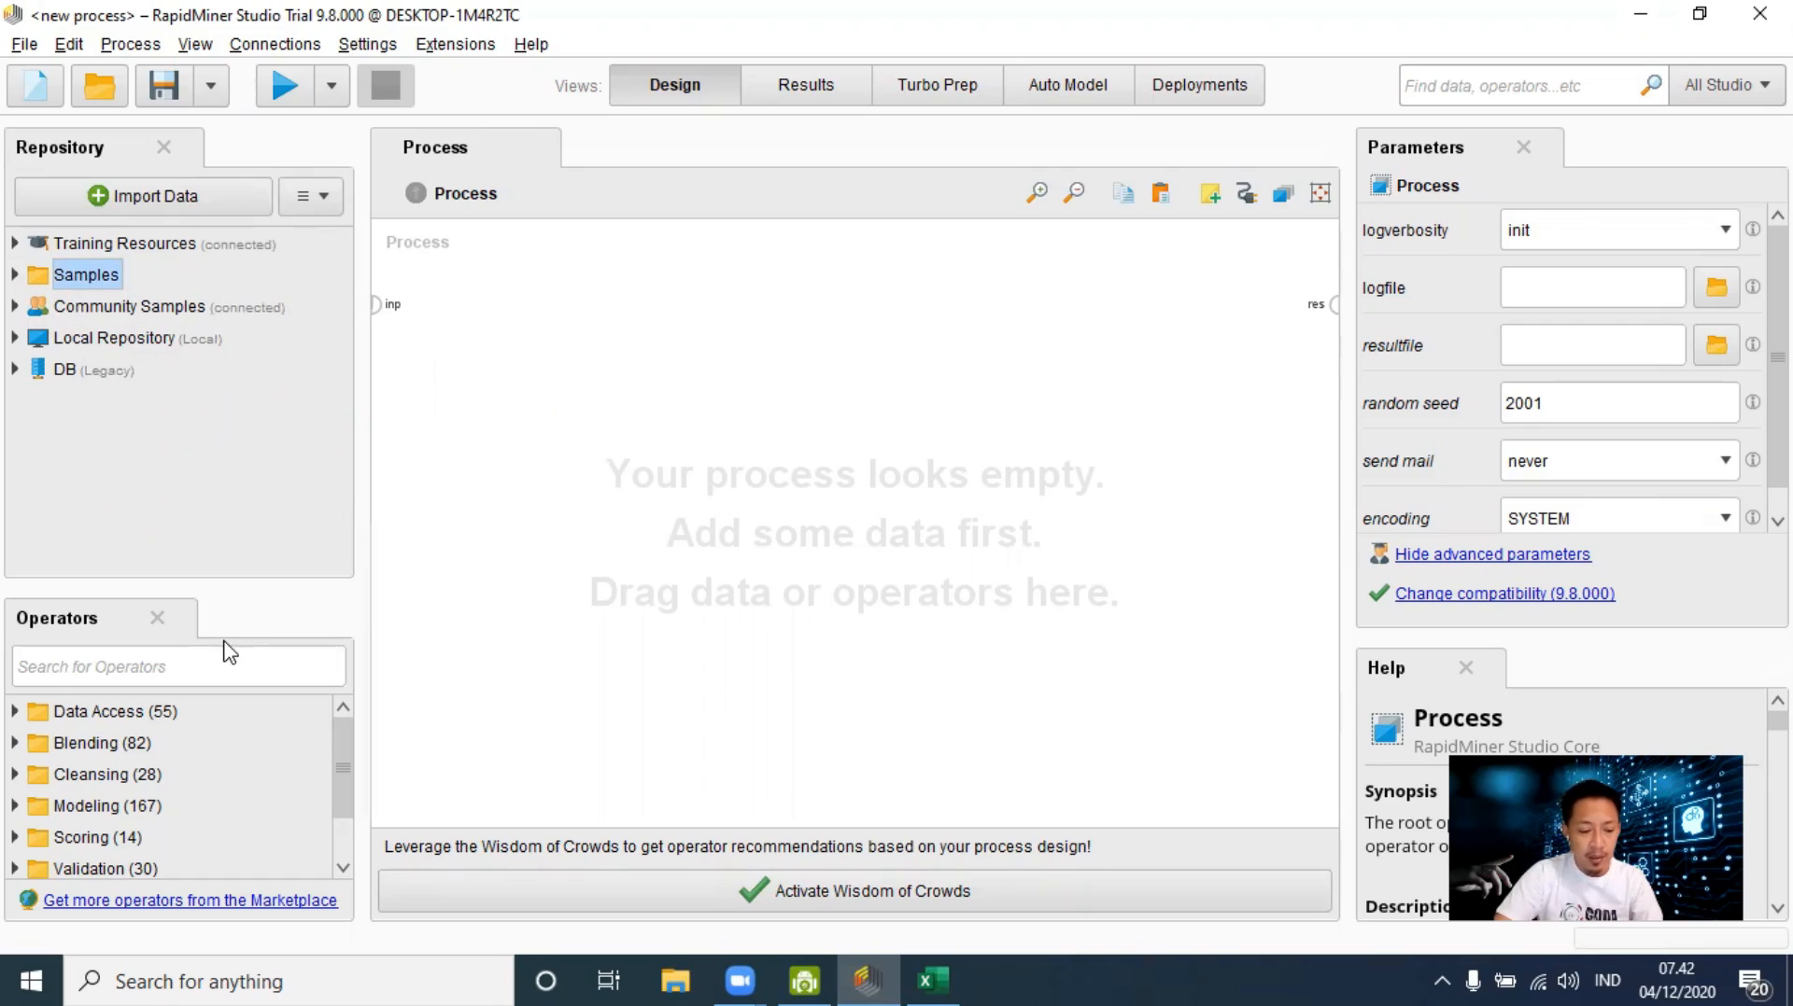
Step: Enlarge the Operators list area and examine the operator groups inside Modeling
drag(249, 586, 254, 472)
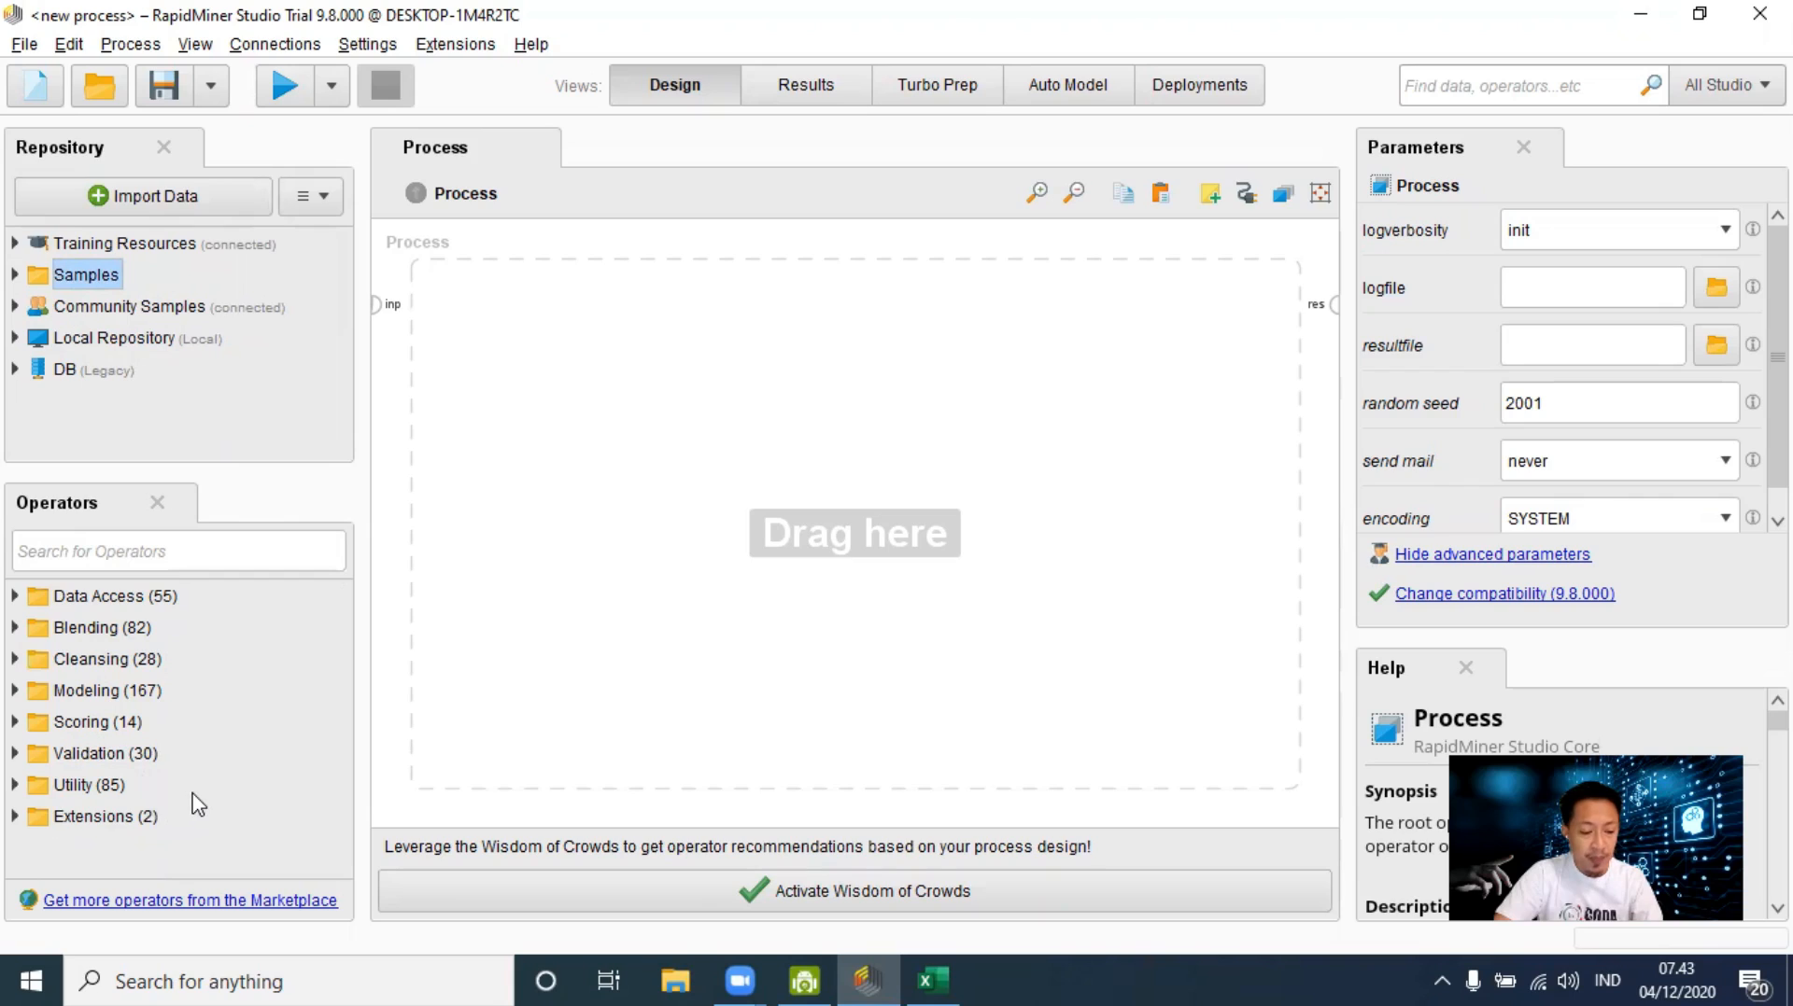
click(15, 691)
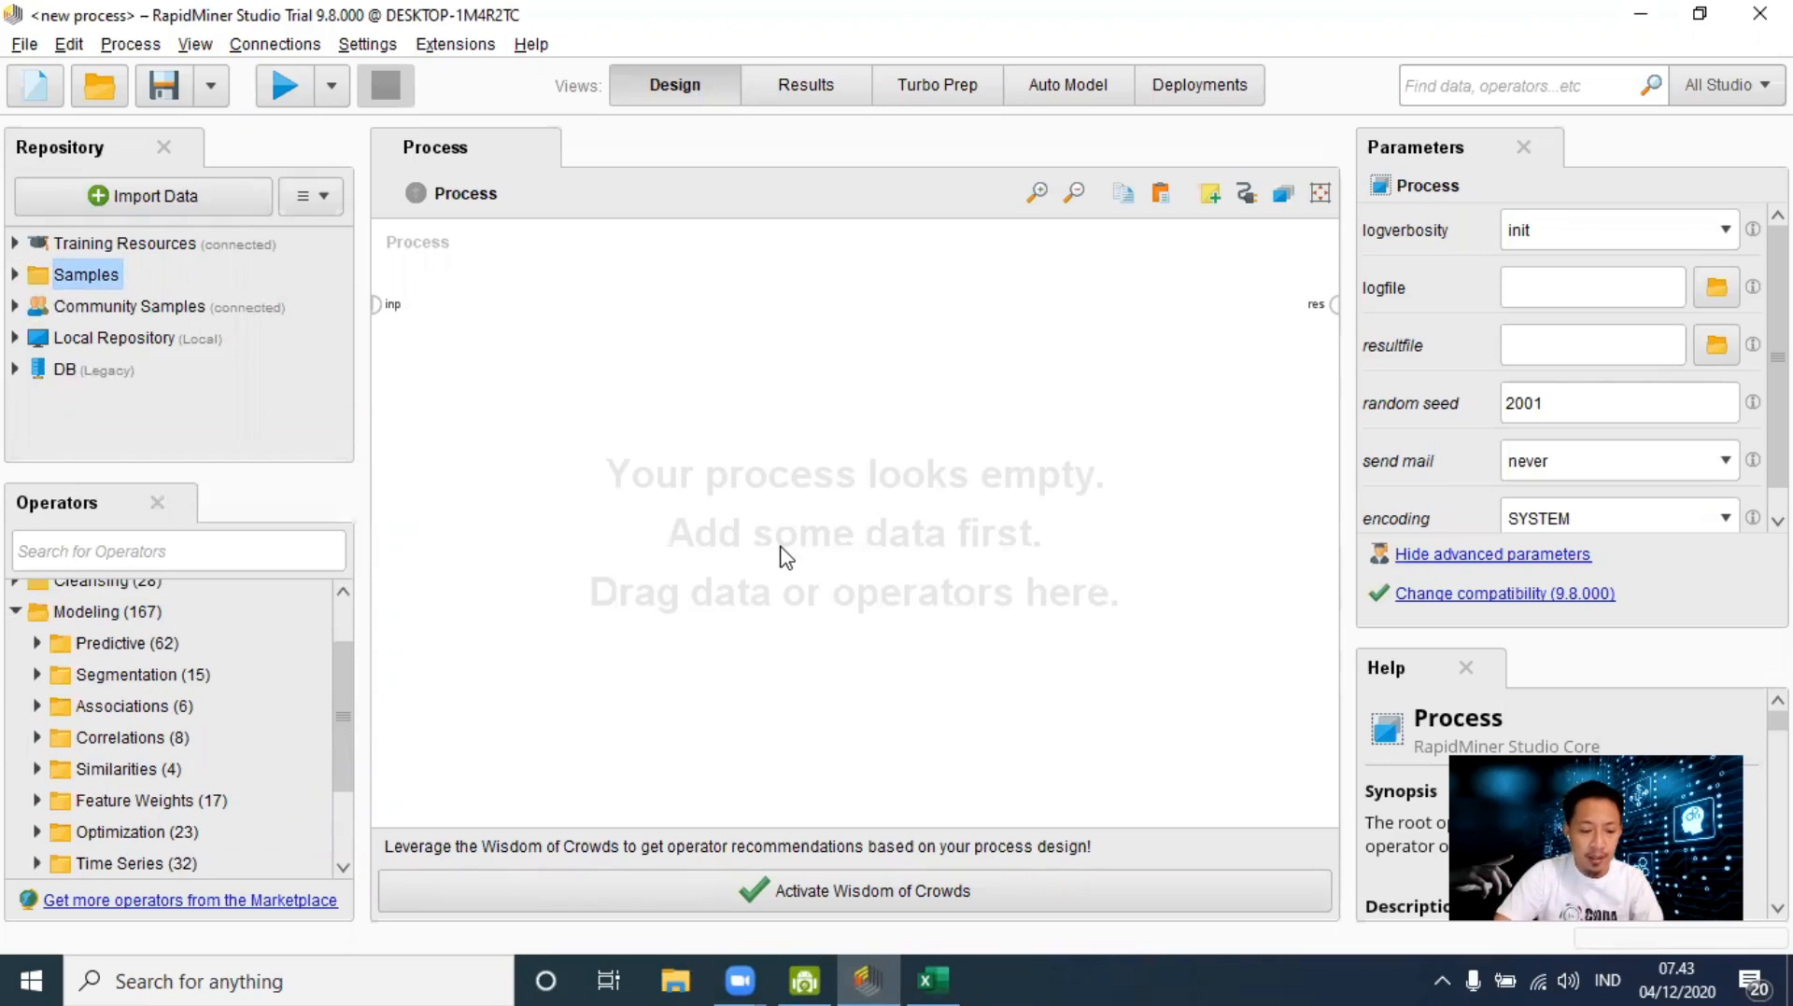
click(16, 611)
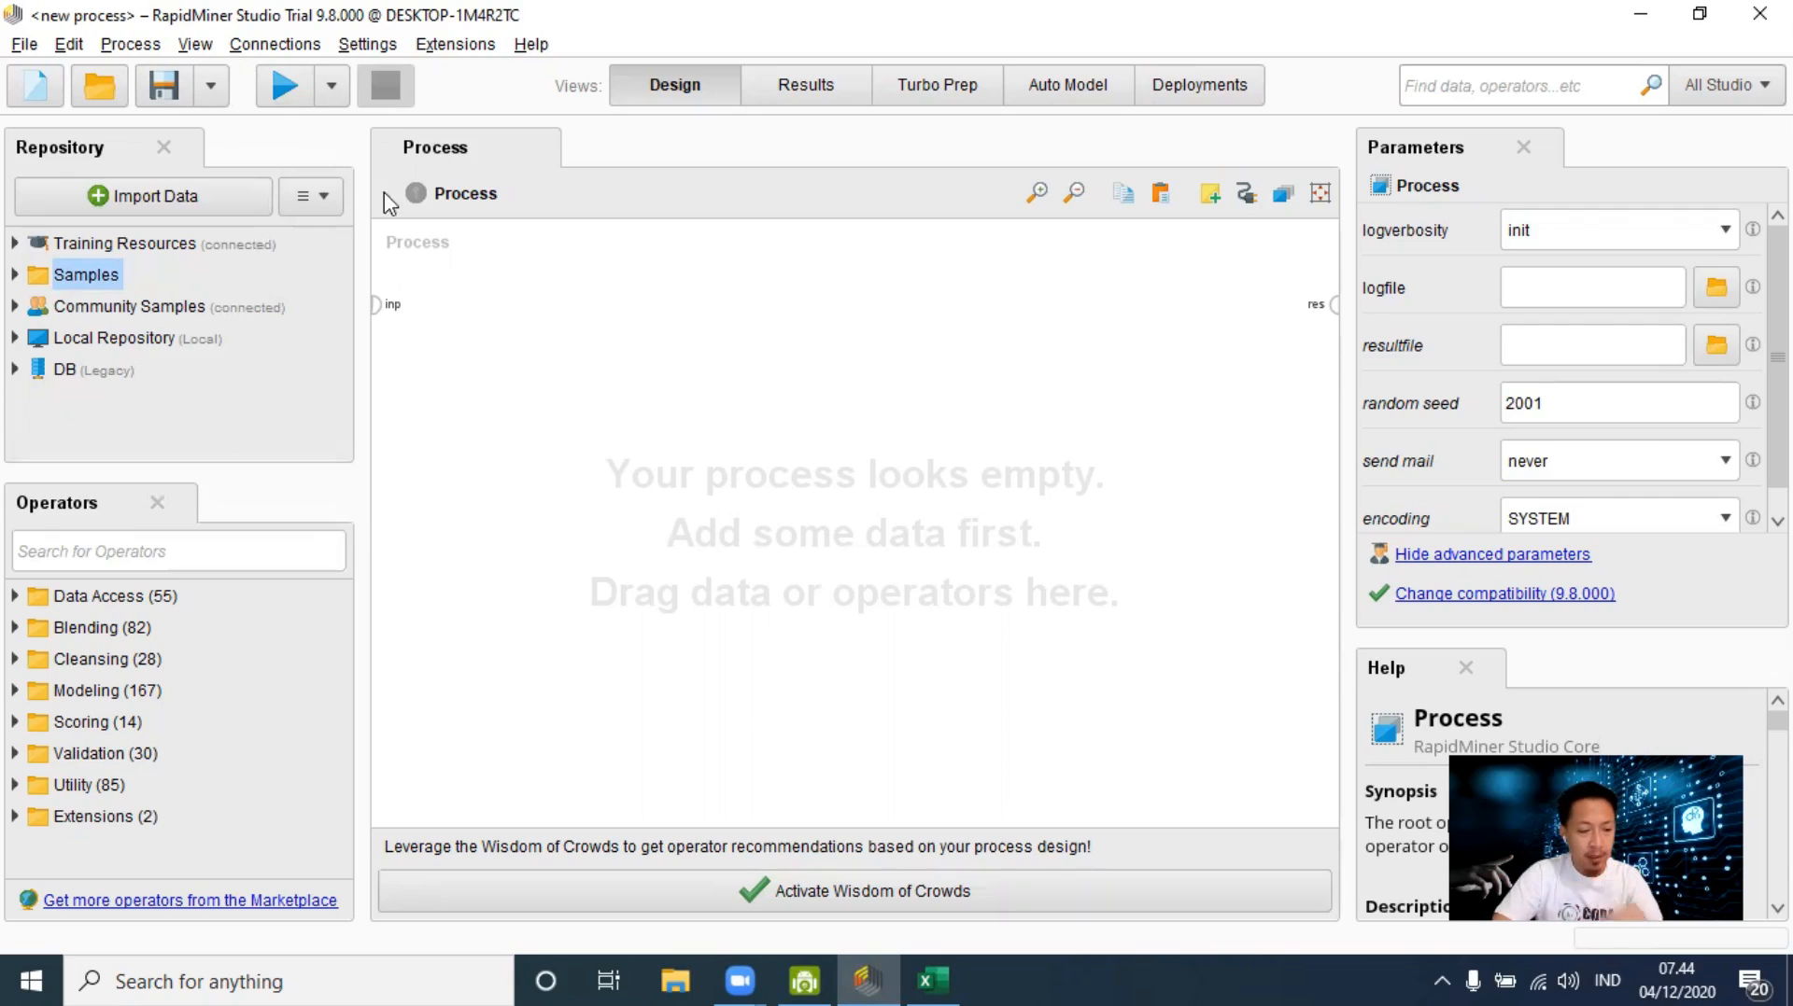
Step: Start a new blank process from scratch
click(26, 43)
click(101, 75)
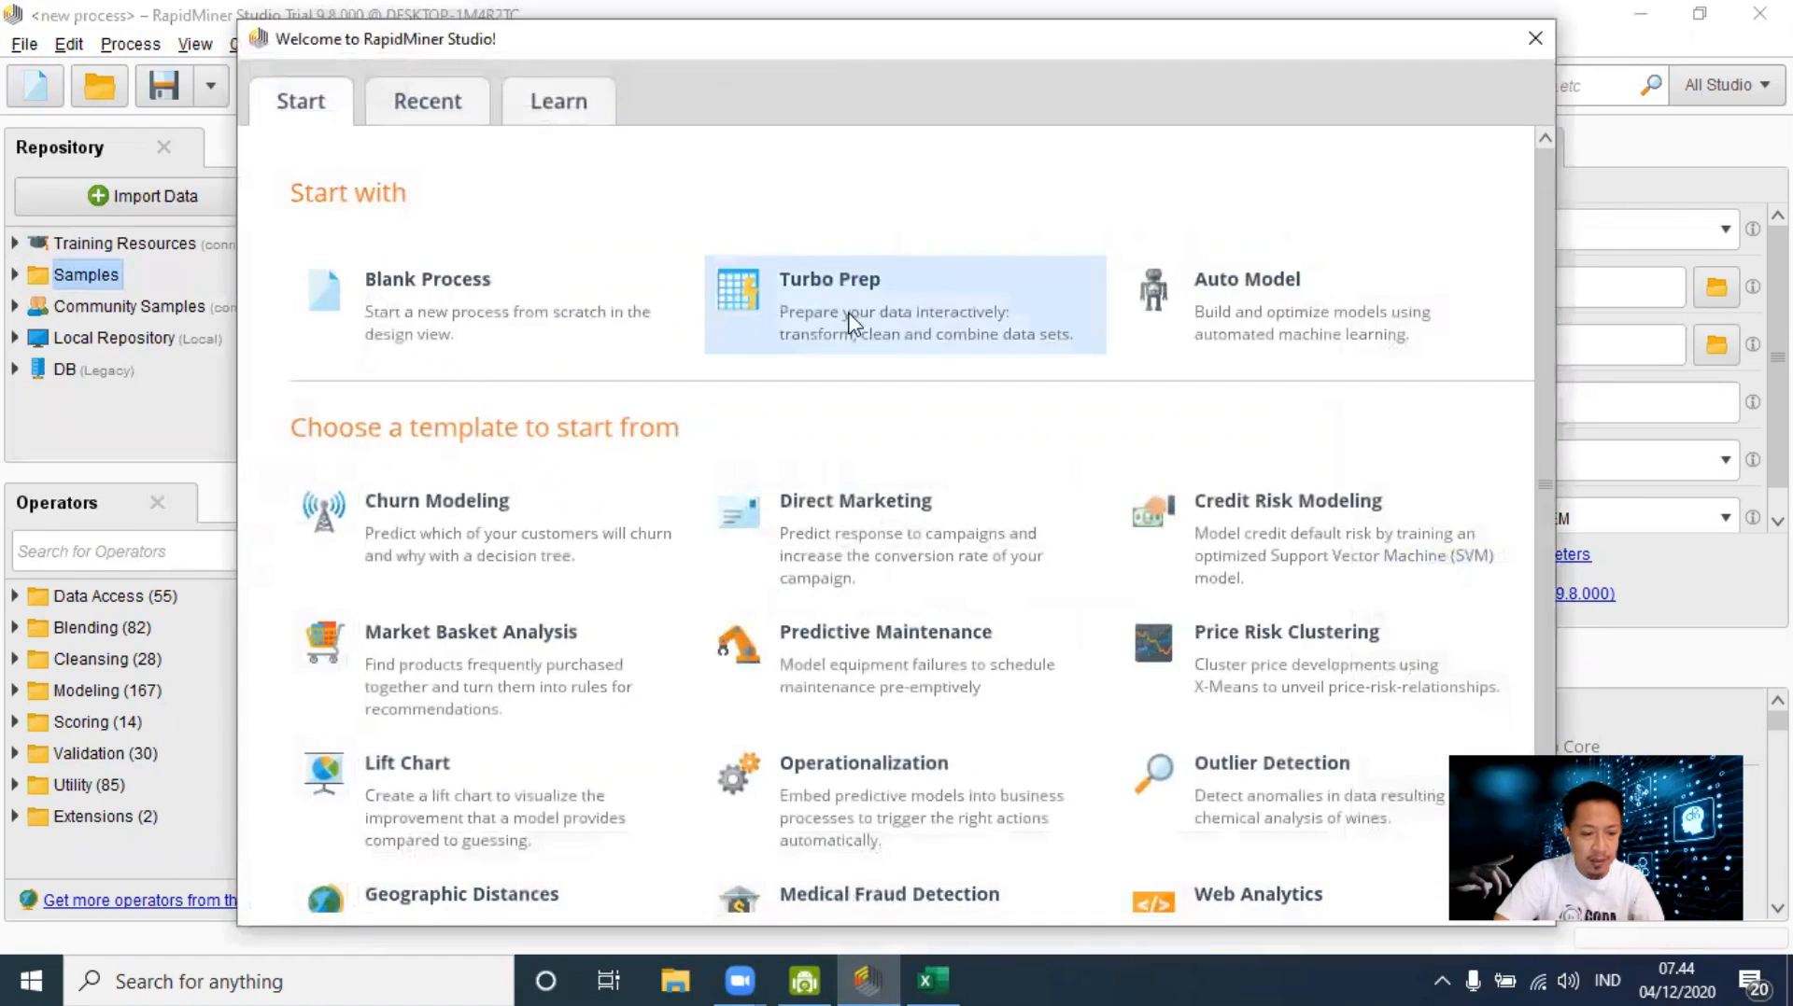
click(458, 285)
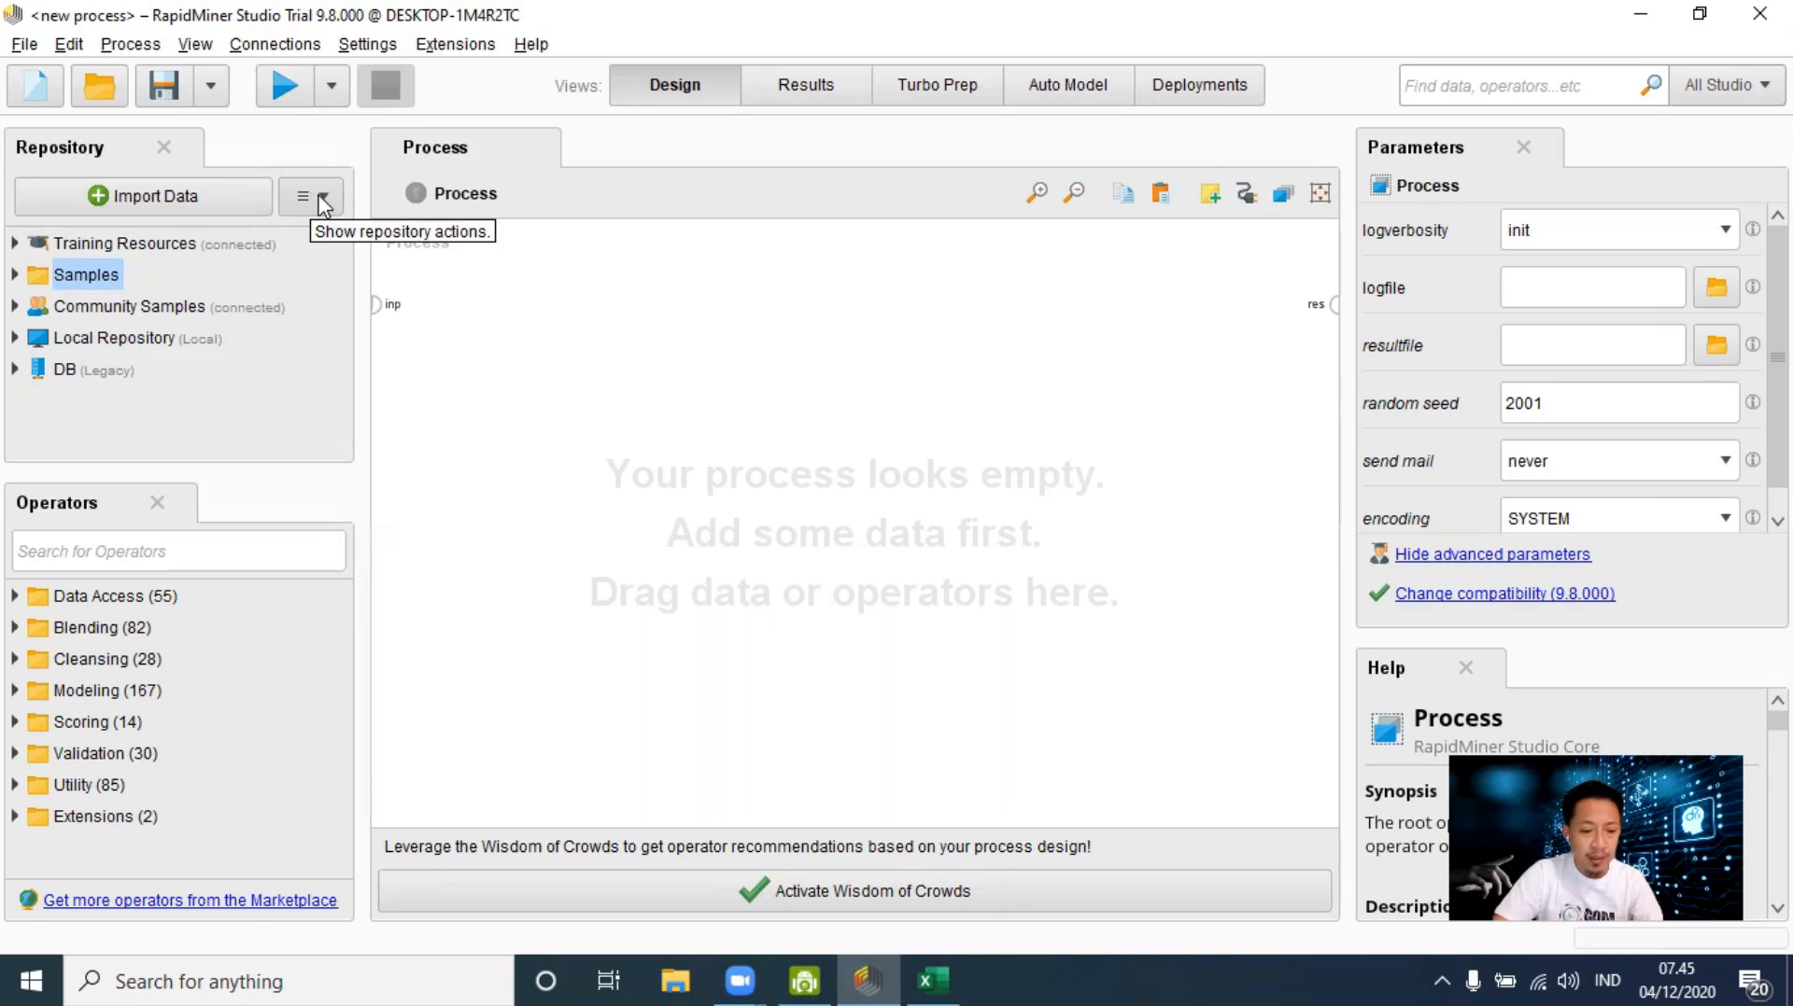
Step: Create a new local repository with the alias Latihan Data Mining in the default location, and expand it
click(323, 198)
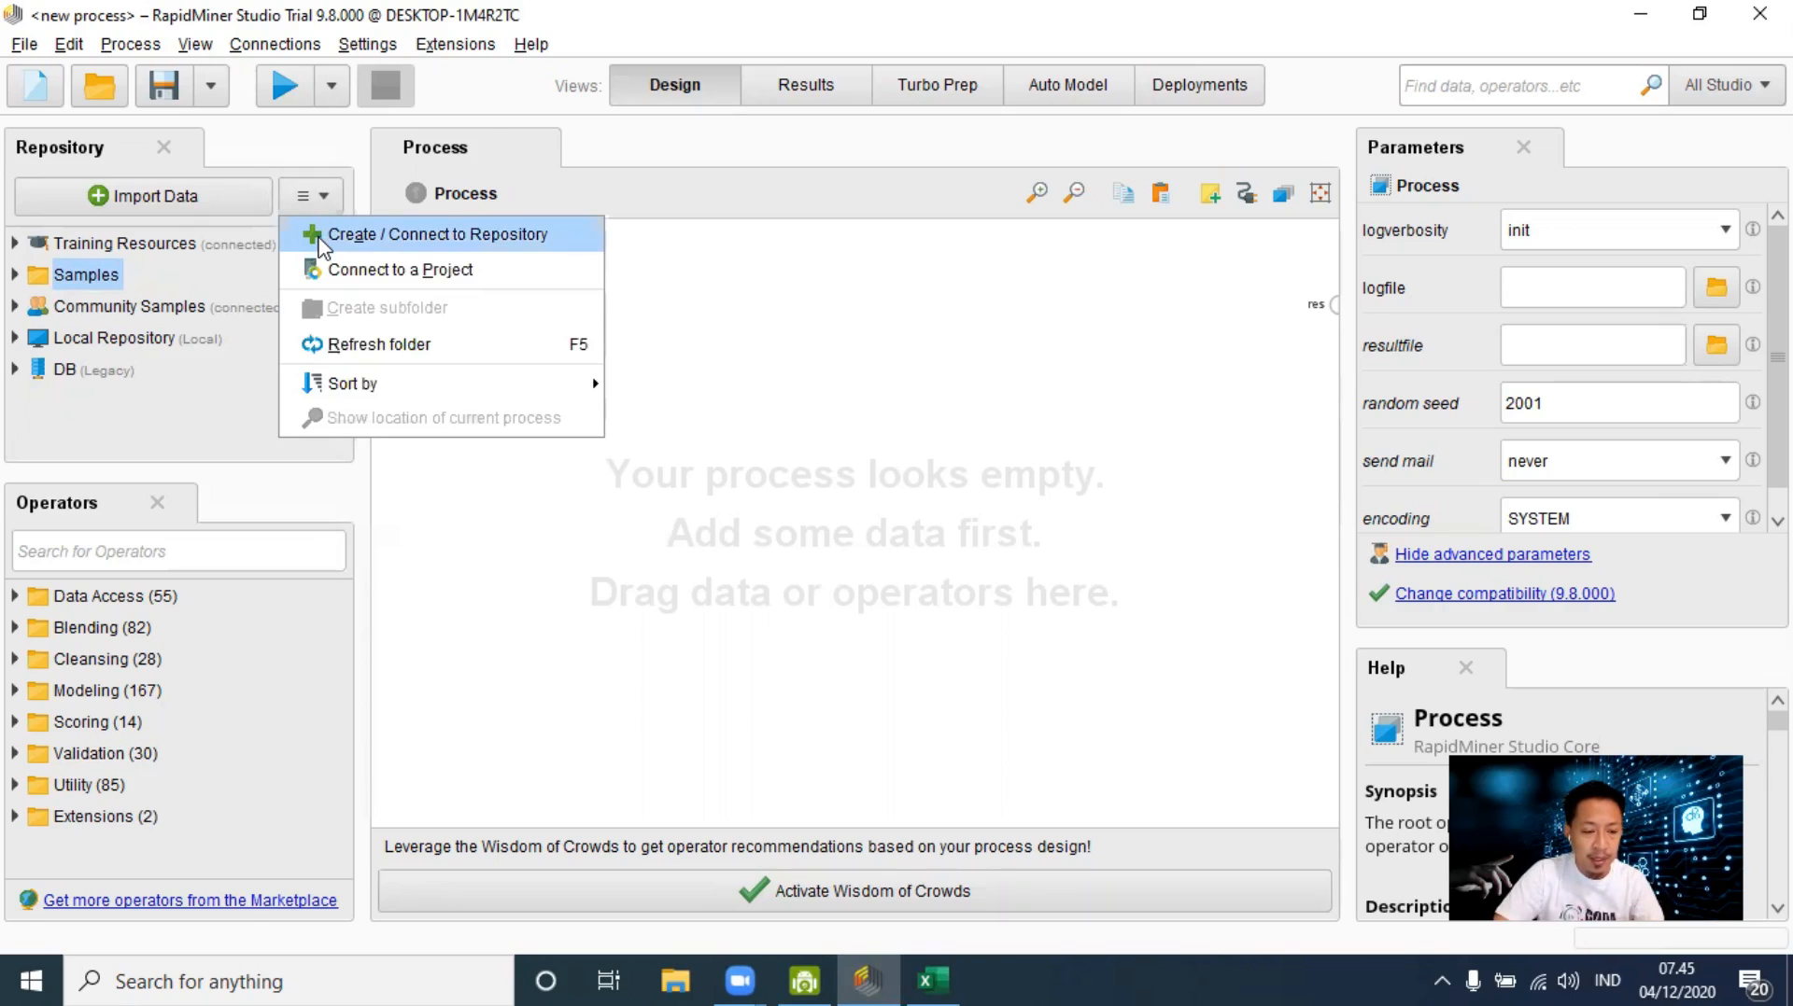
click(323, 236)
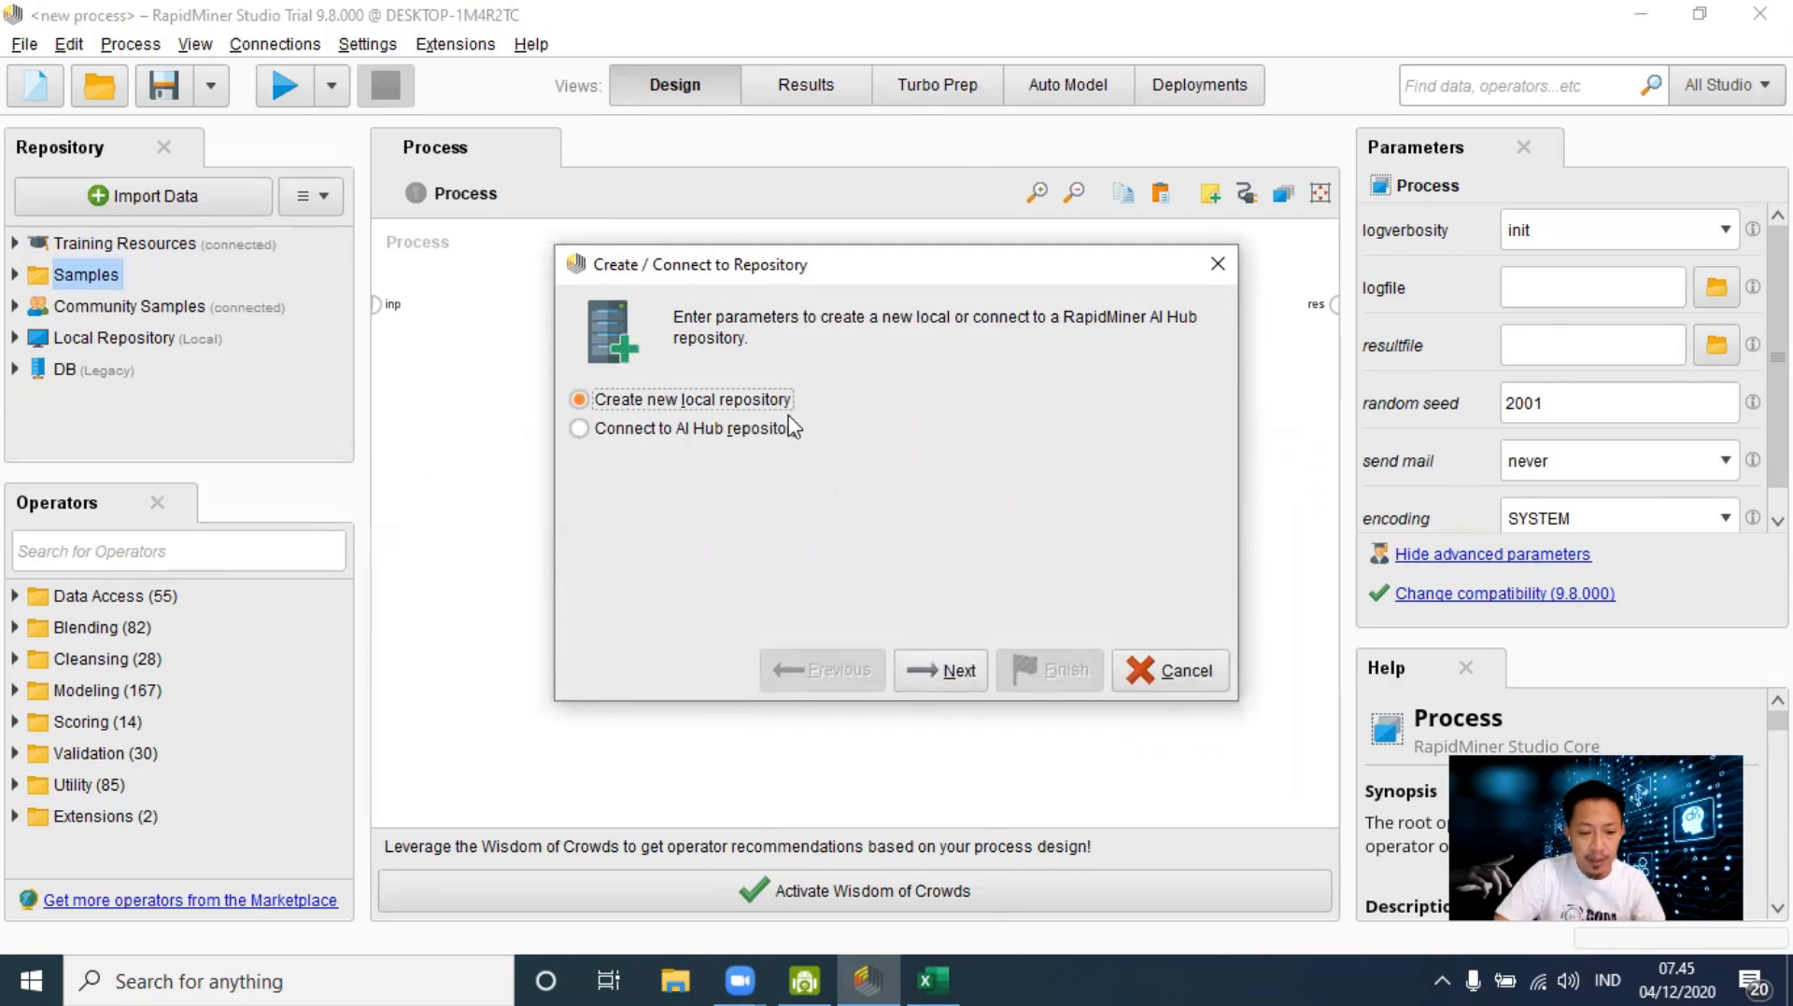
click(948, 672)
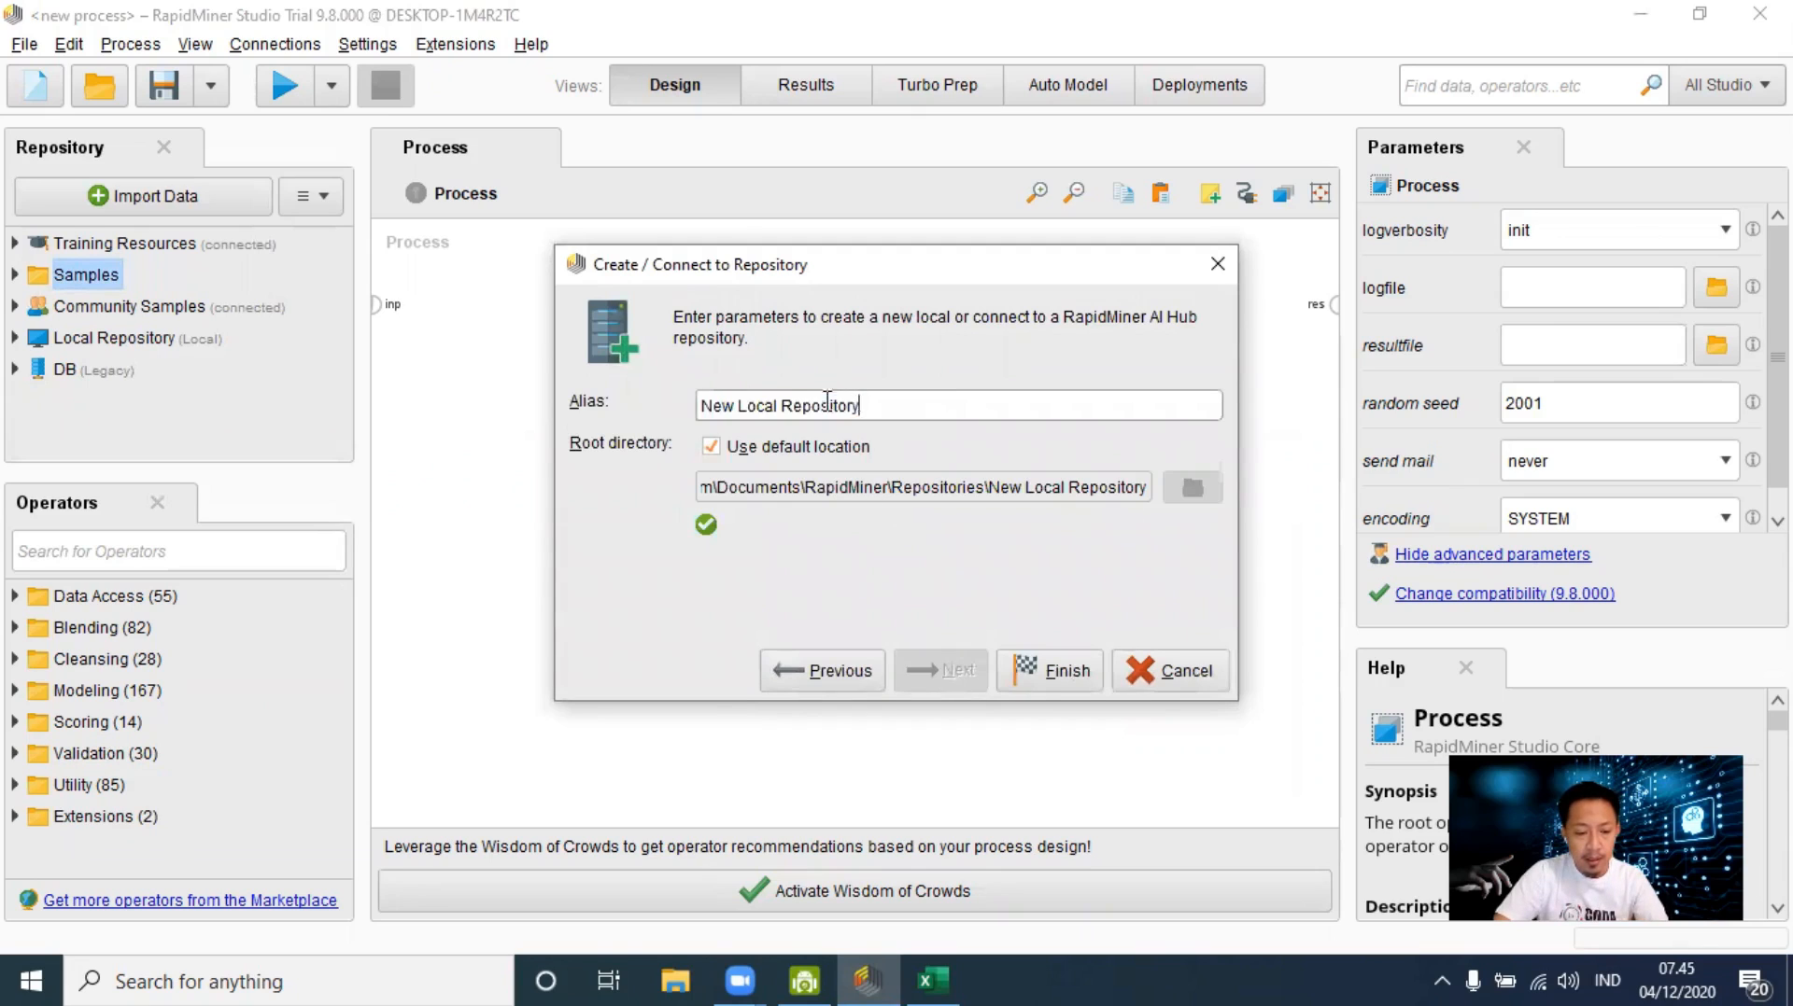
drag(866, 413, 618, 402)
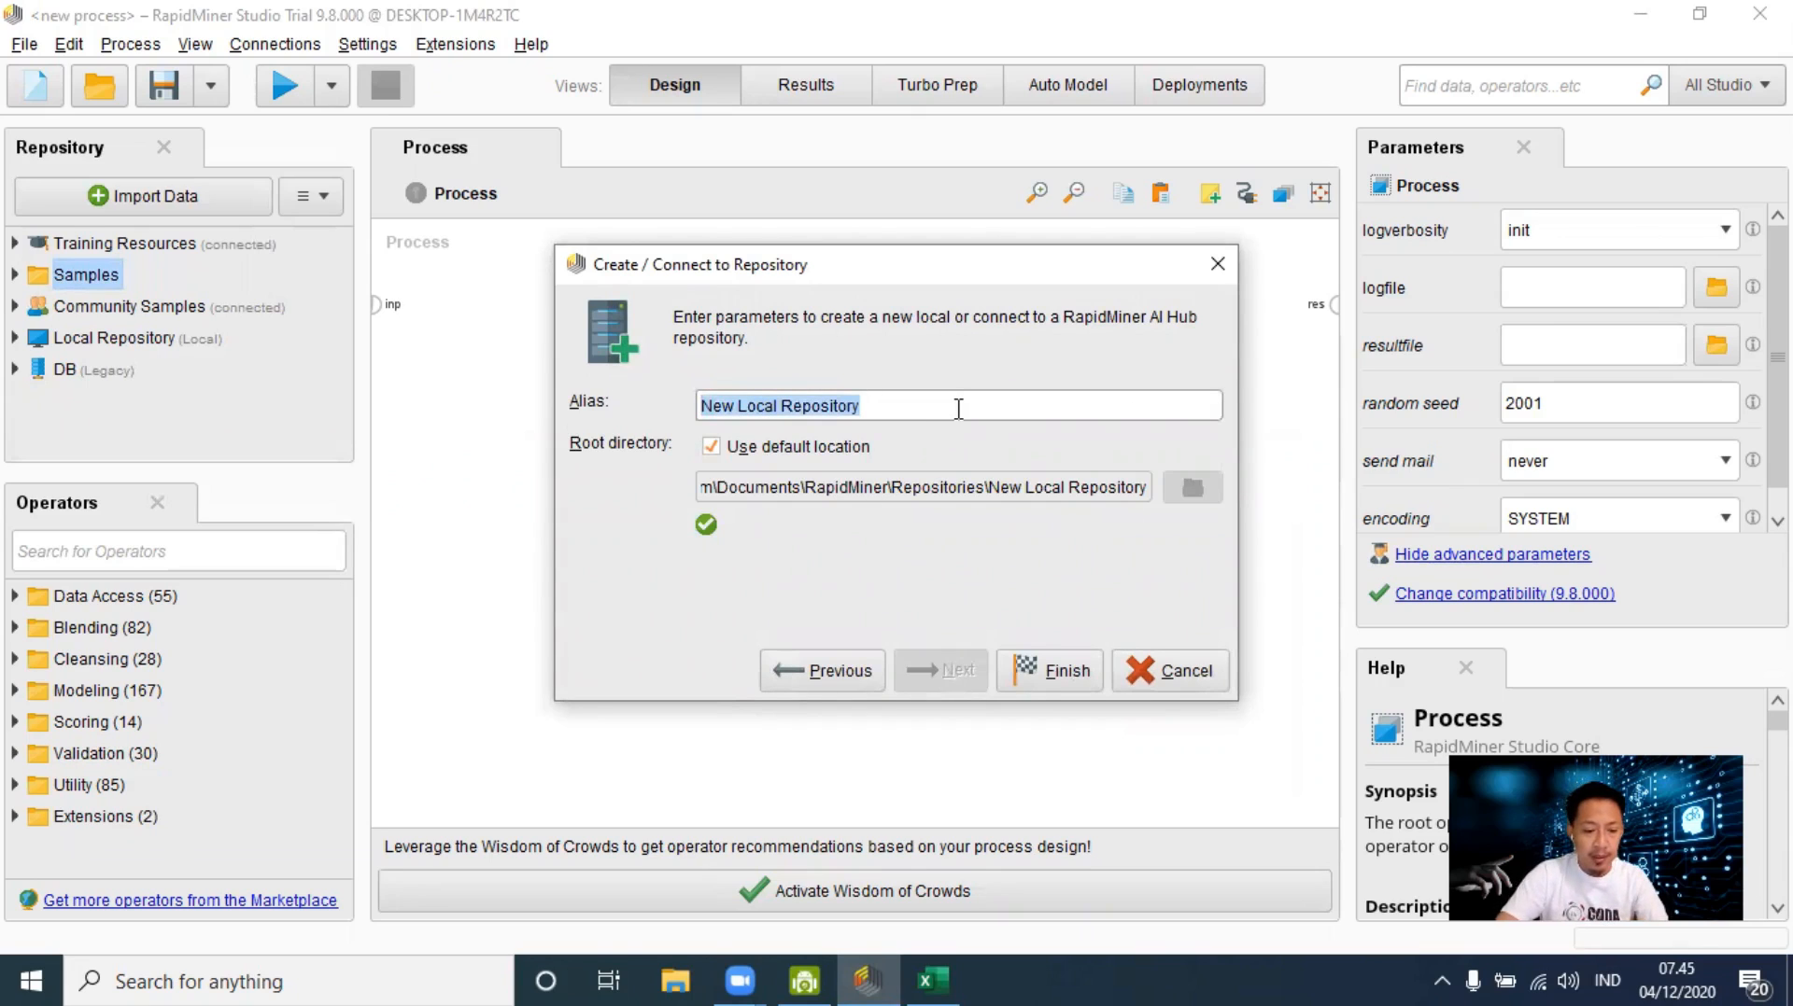
text(La)
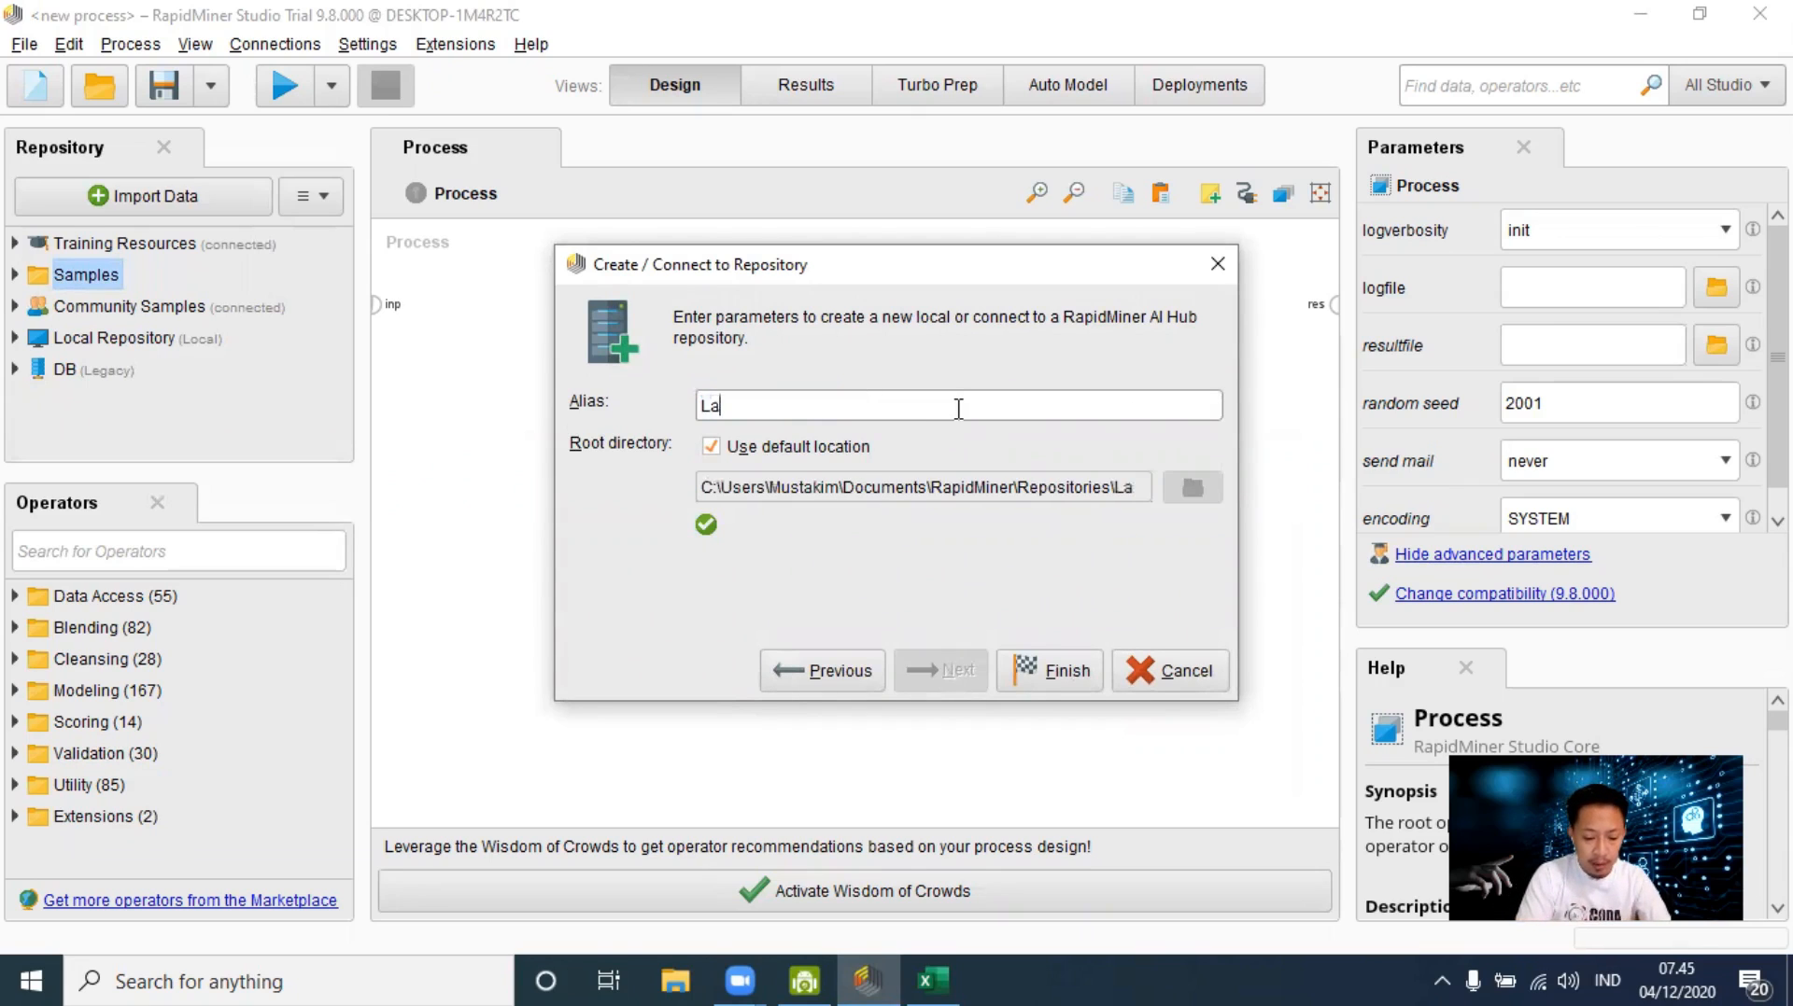
text(tihan Data Mining)
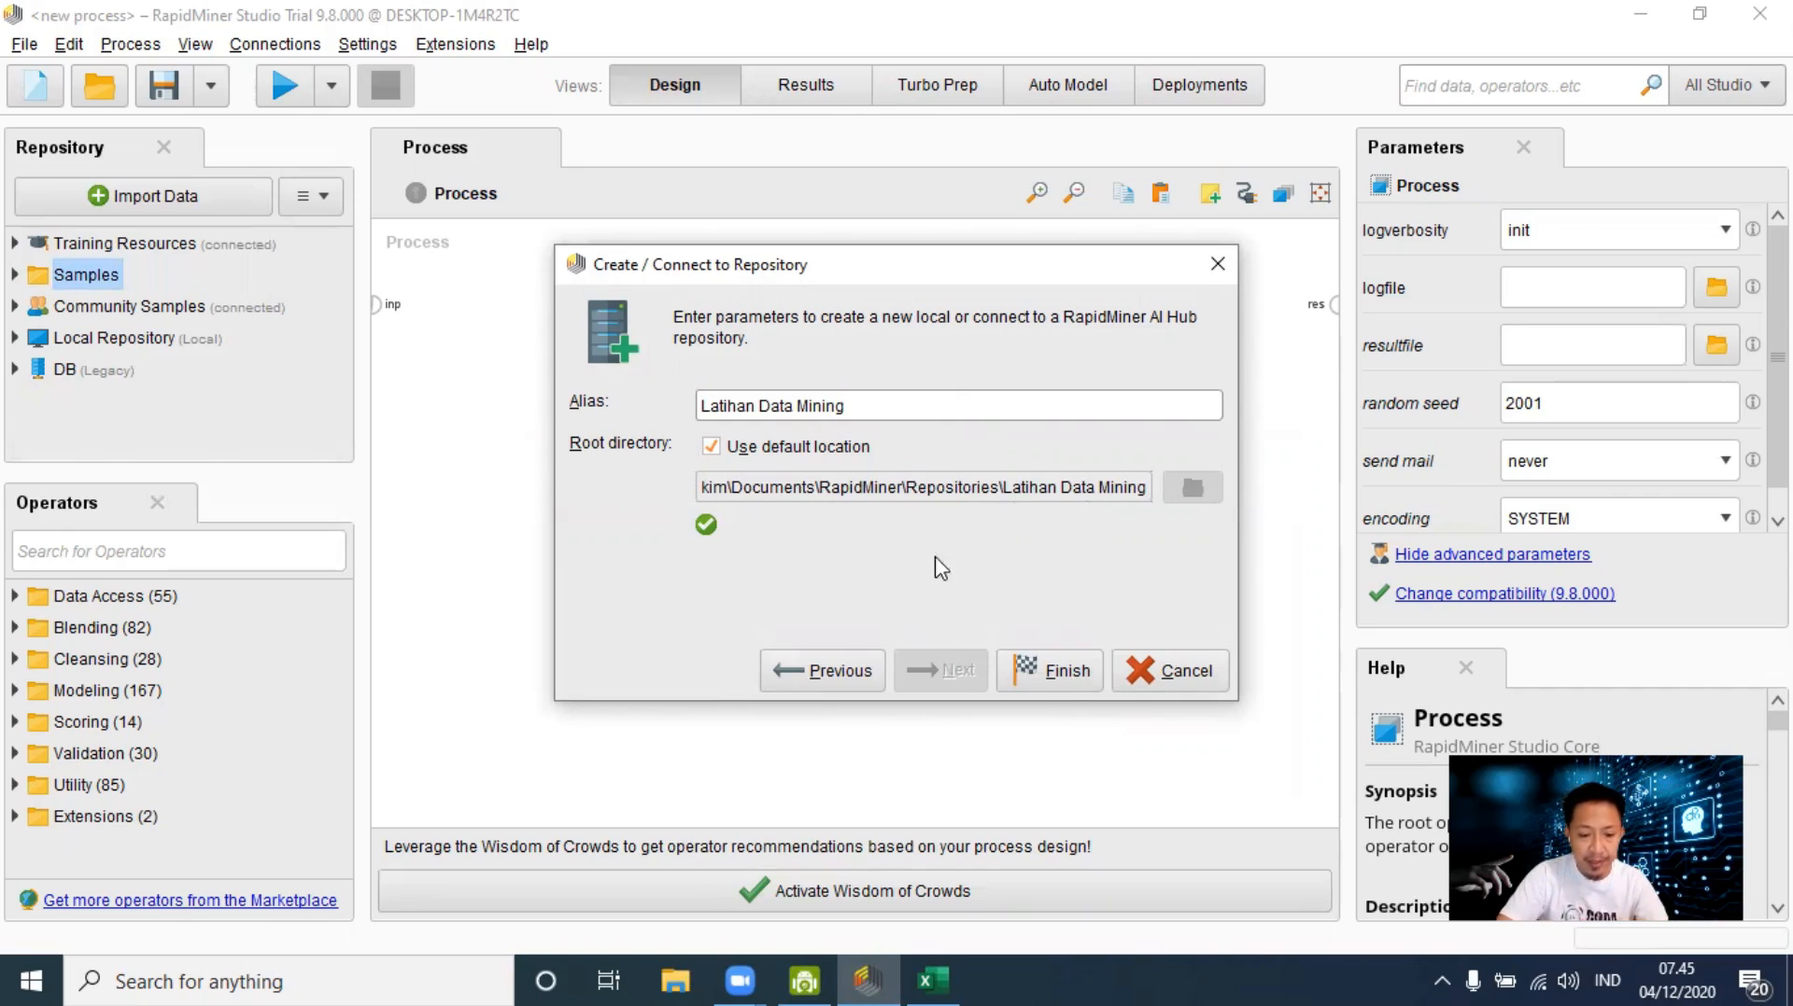
click(1068, 670)
double_click(99, 345)
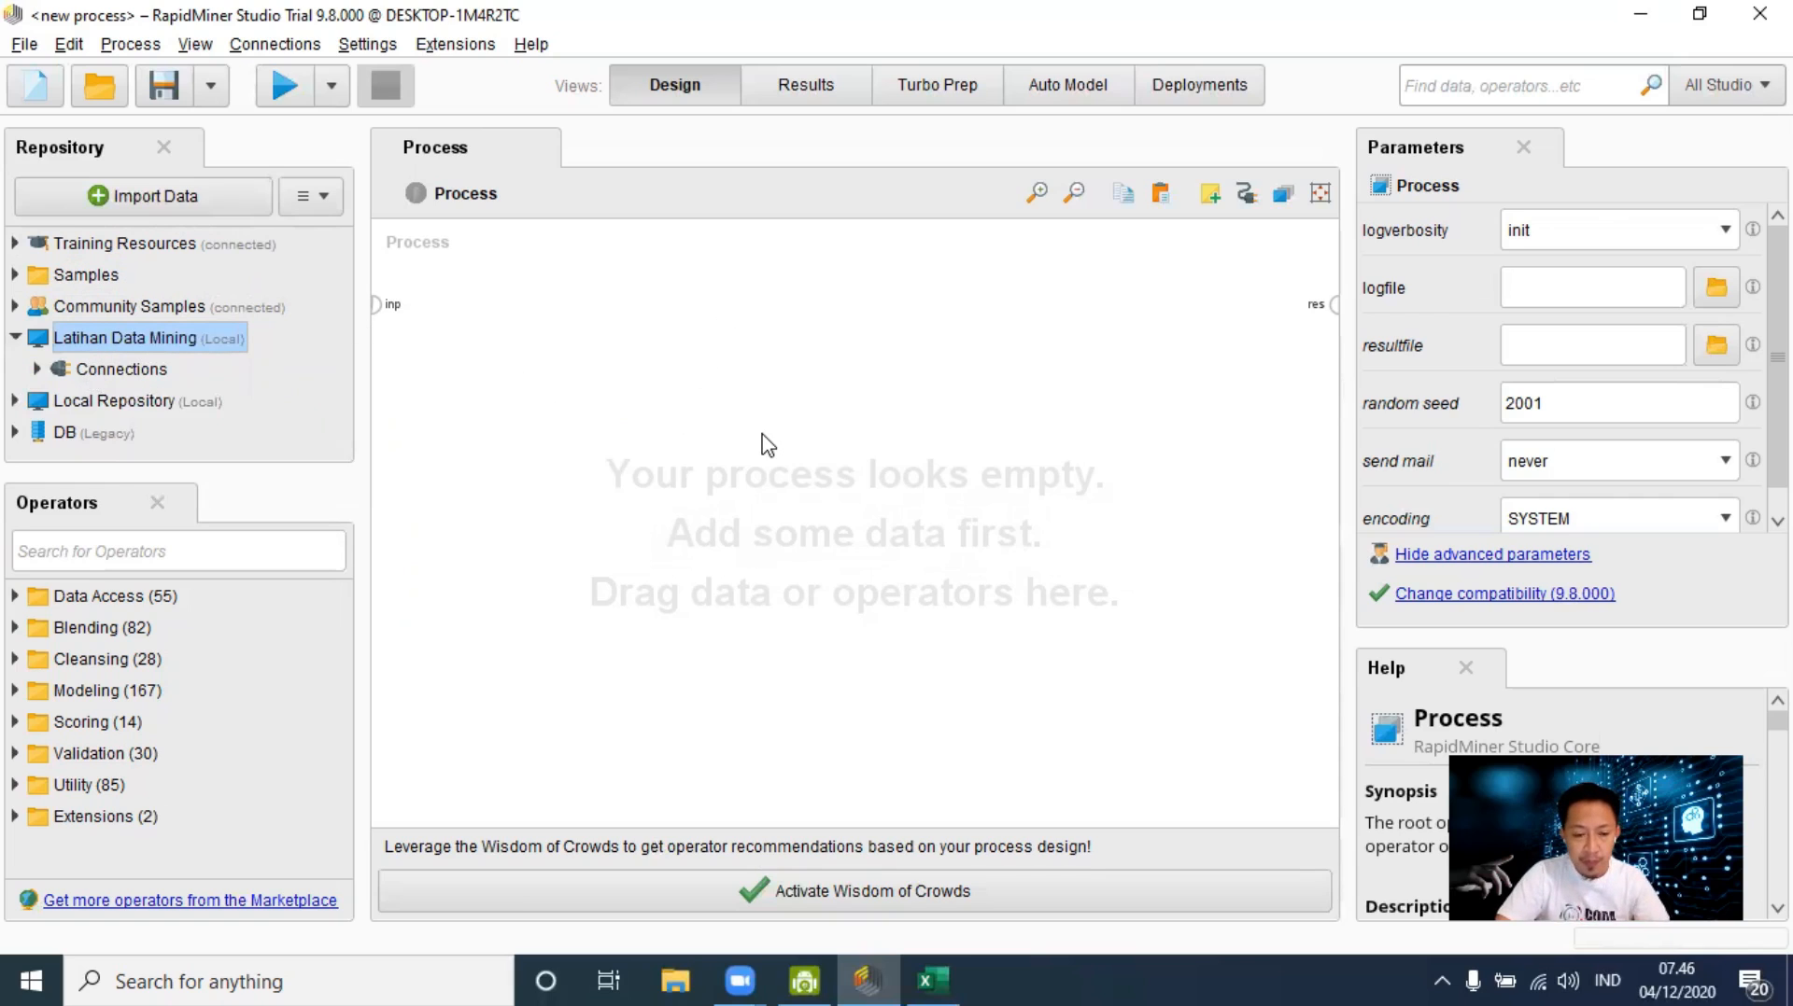
Step: Switch to the dataset_mahasiswa workbook in Excel and collapse the ribbon to show more rows
click(931, 980)
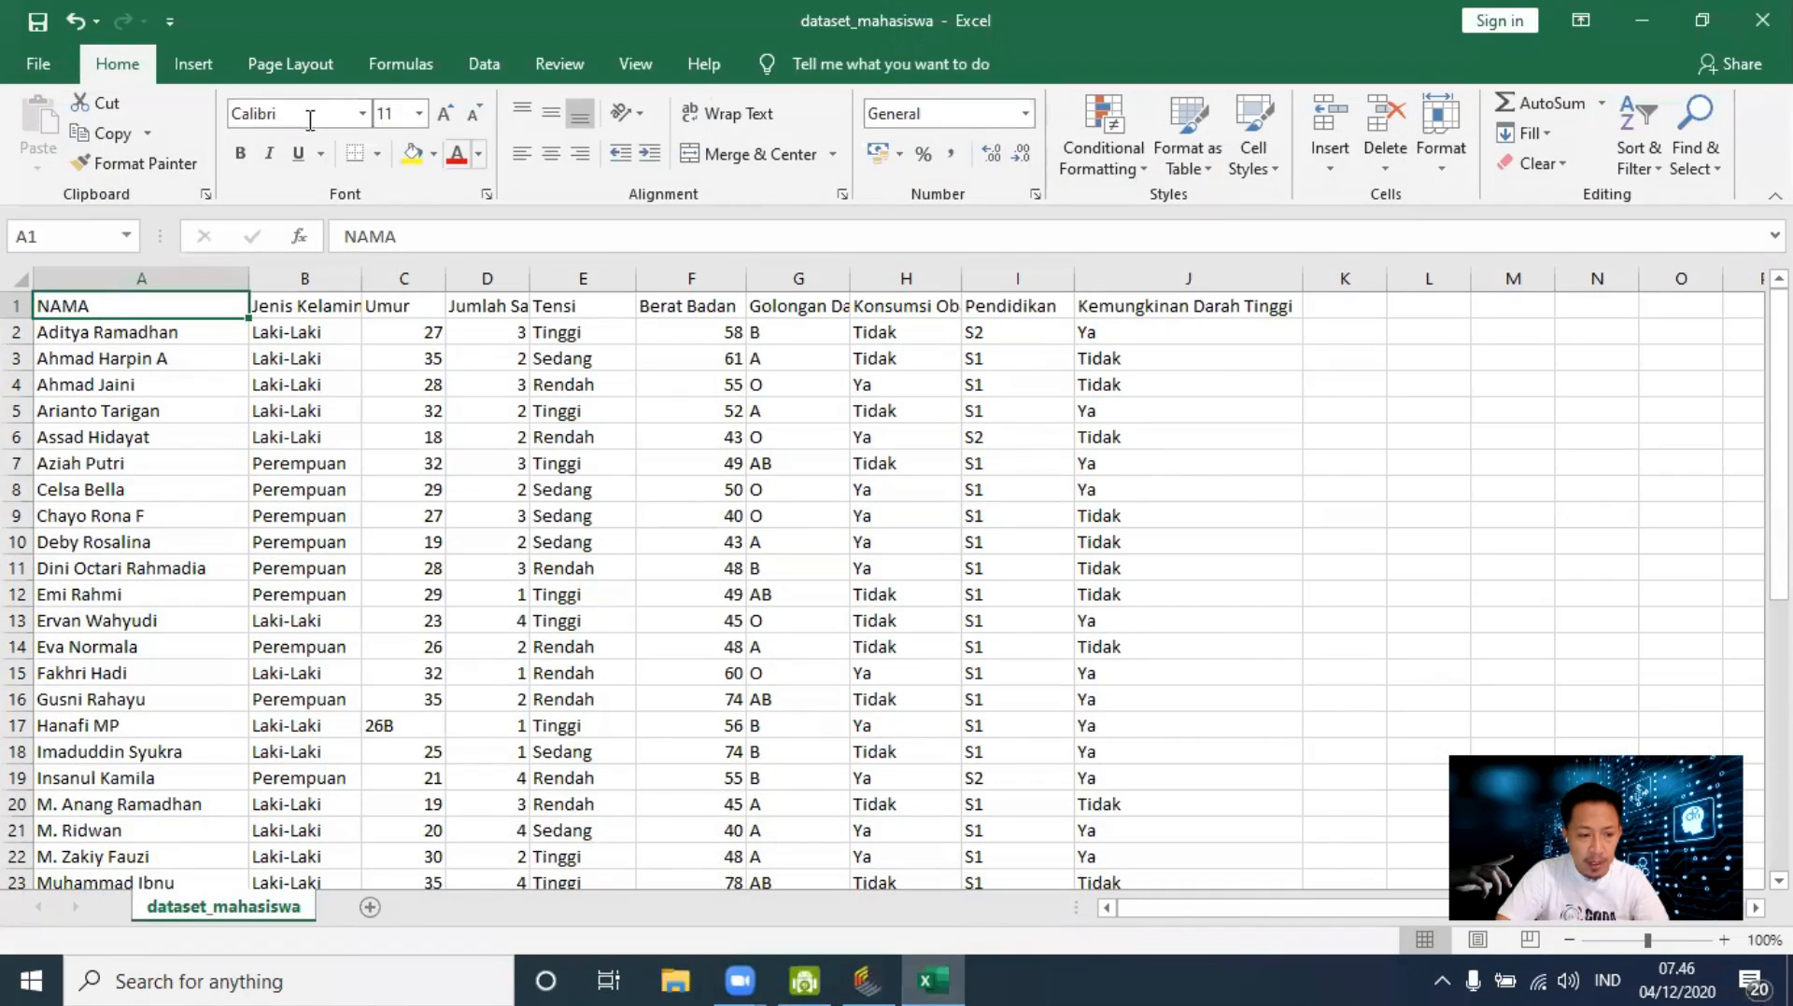
double_click(118, 64)
click(1315, 401)
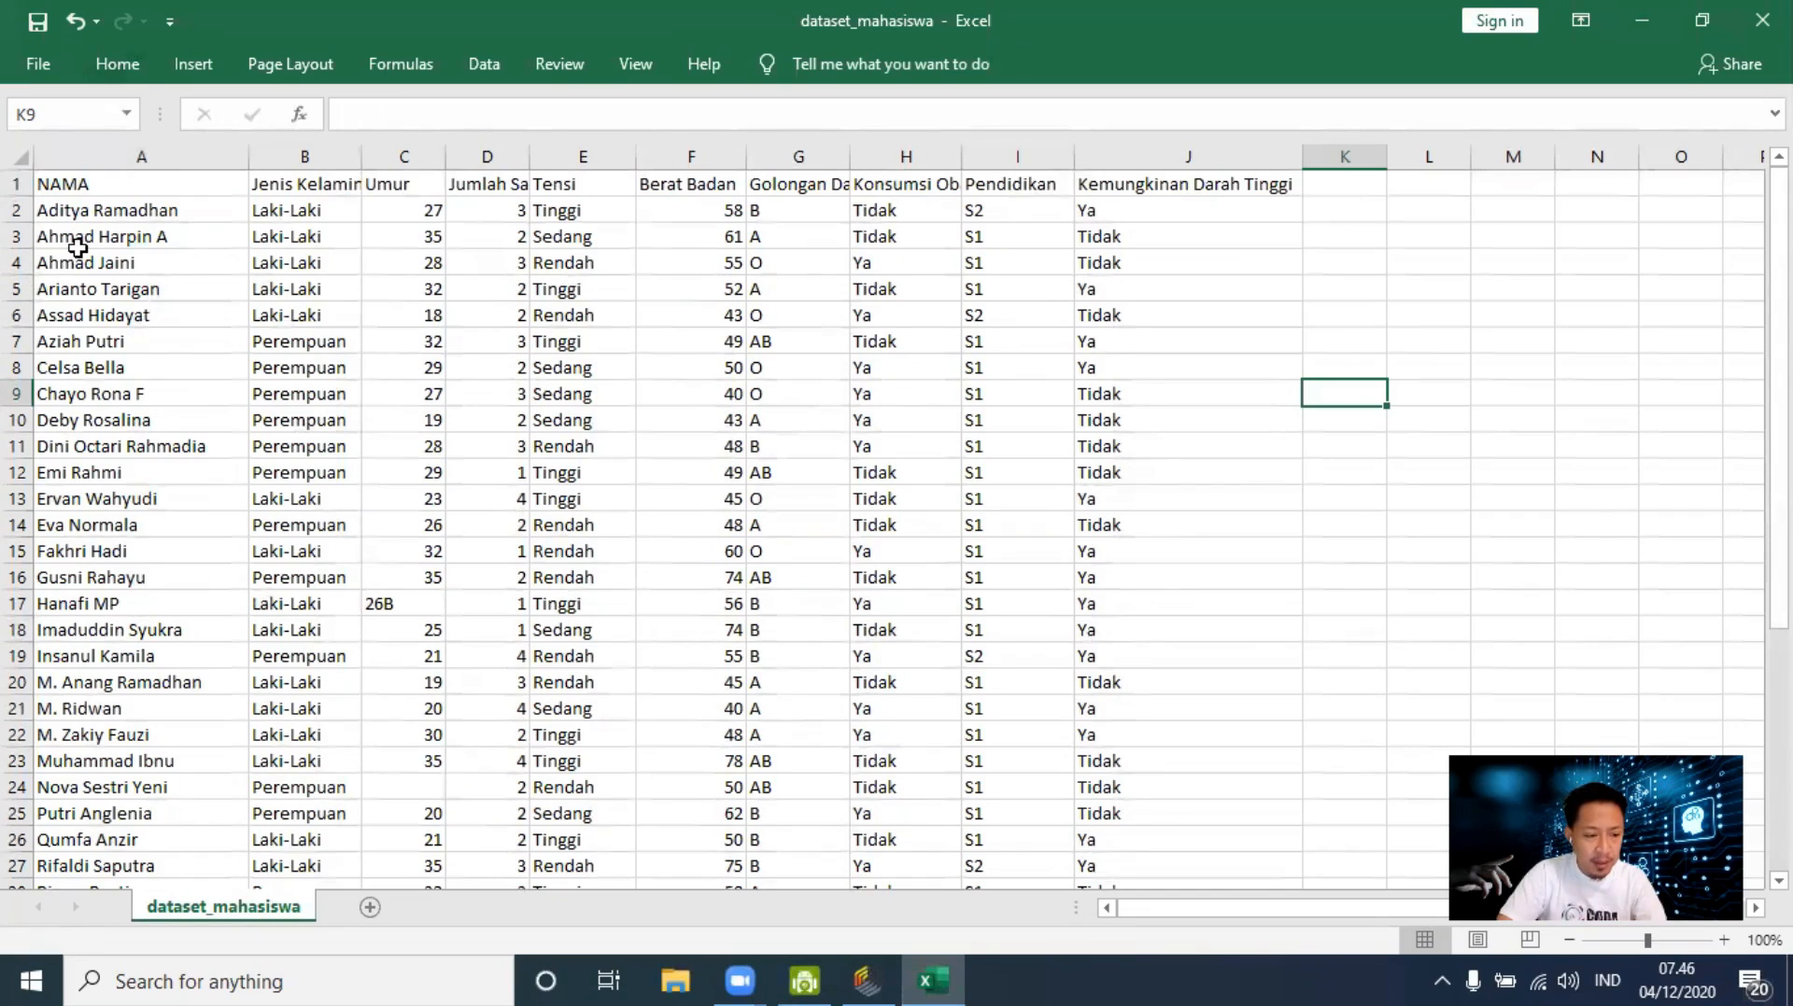
Step: Look through all student records to the last row and widen the Jenis Kelamin column to show its full heading
scroll(78, 247, down, 3)
scroll(77, 247, down, 4)
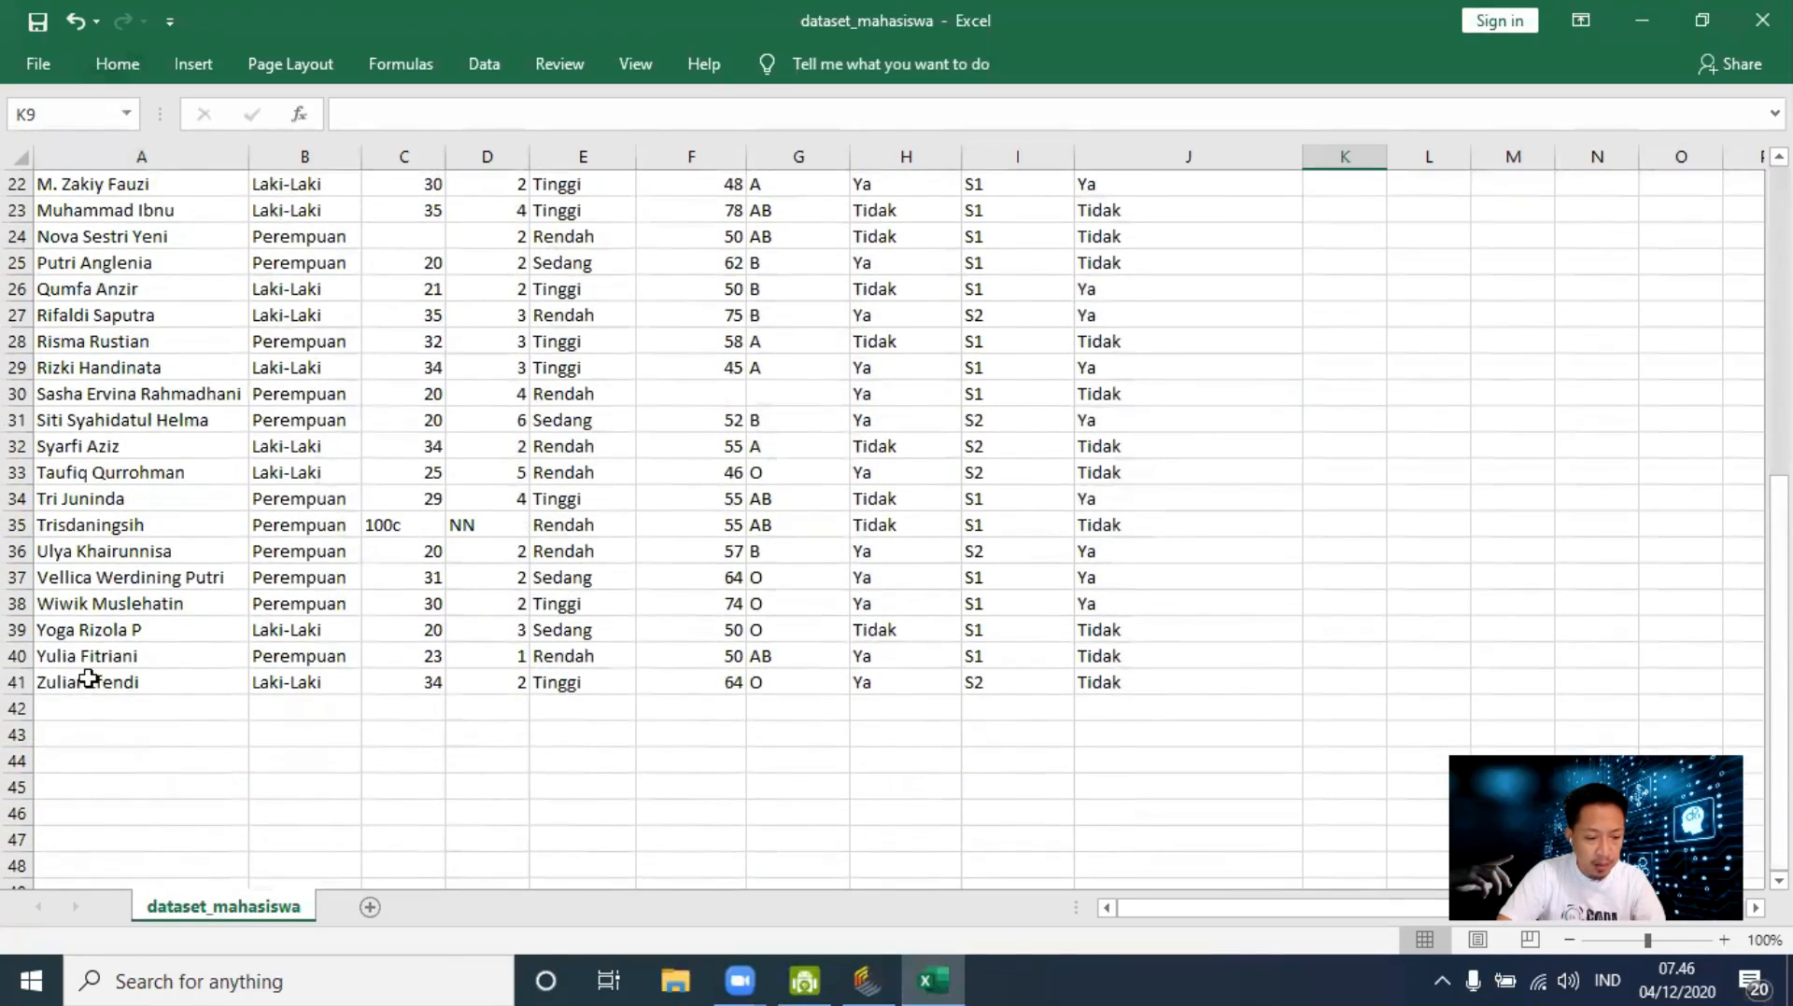
scroll(89, 679, up, 6)
scroll(89, 678, up, 1)
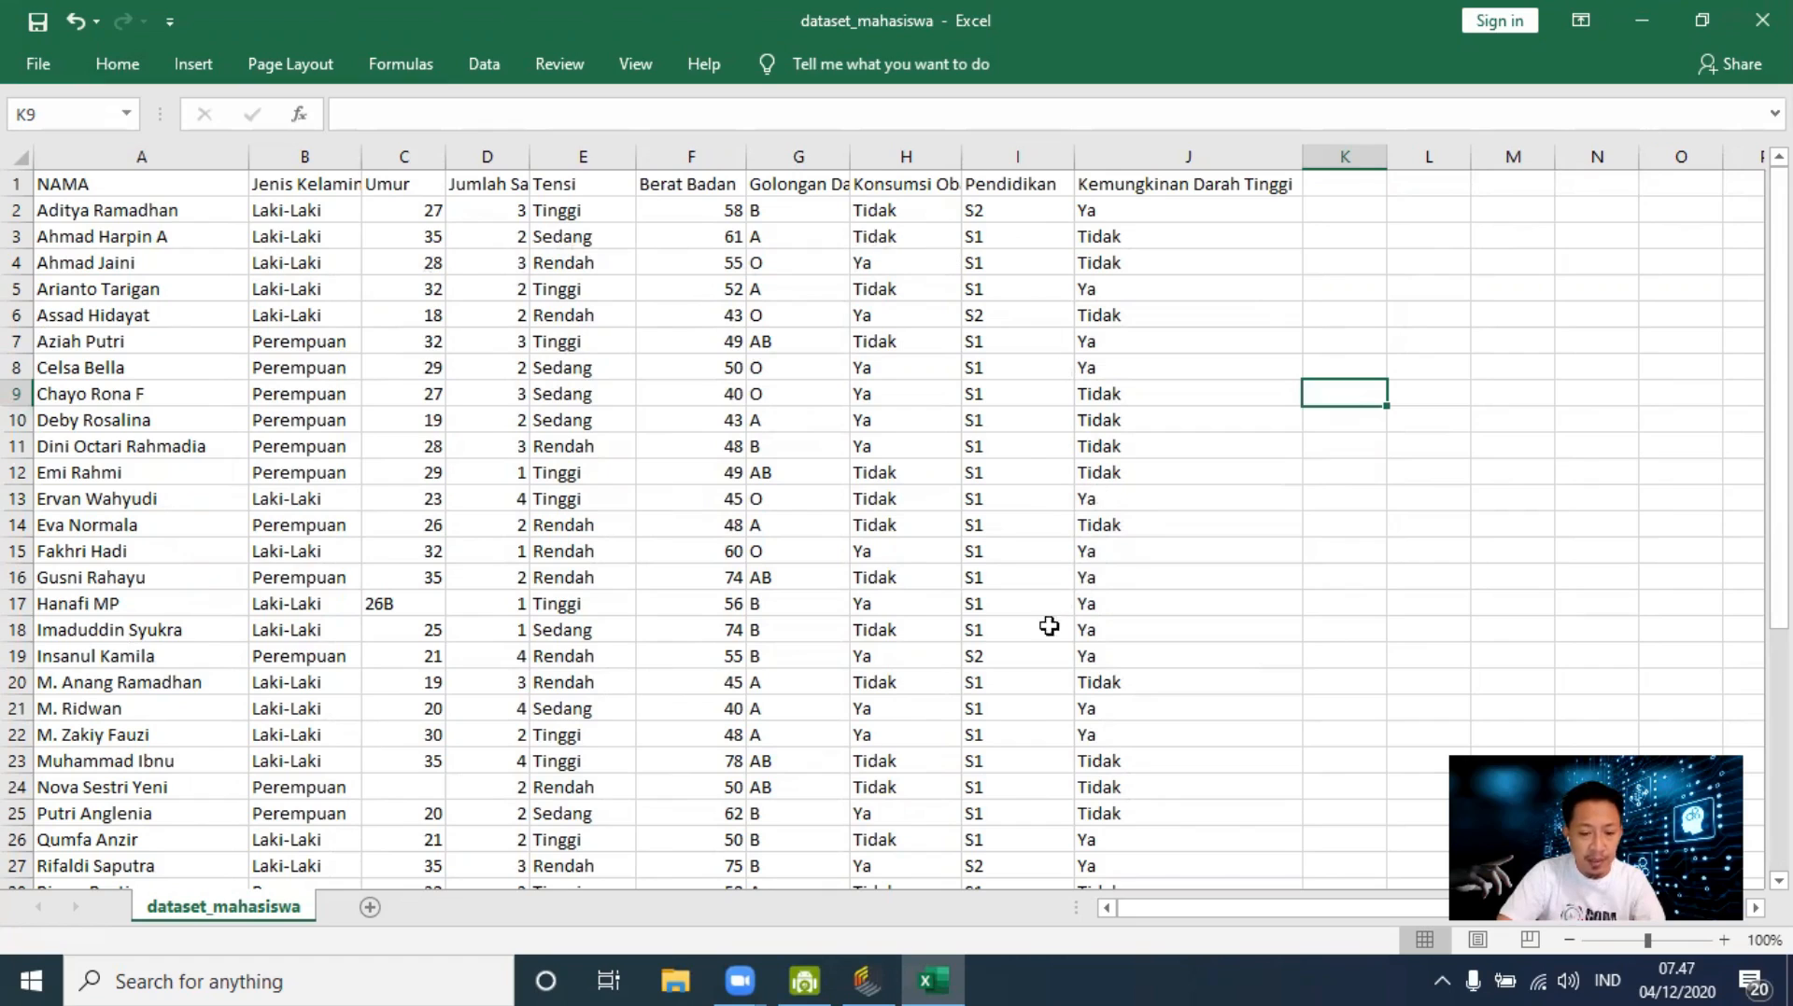
drag(361, 159, 413, 164)
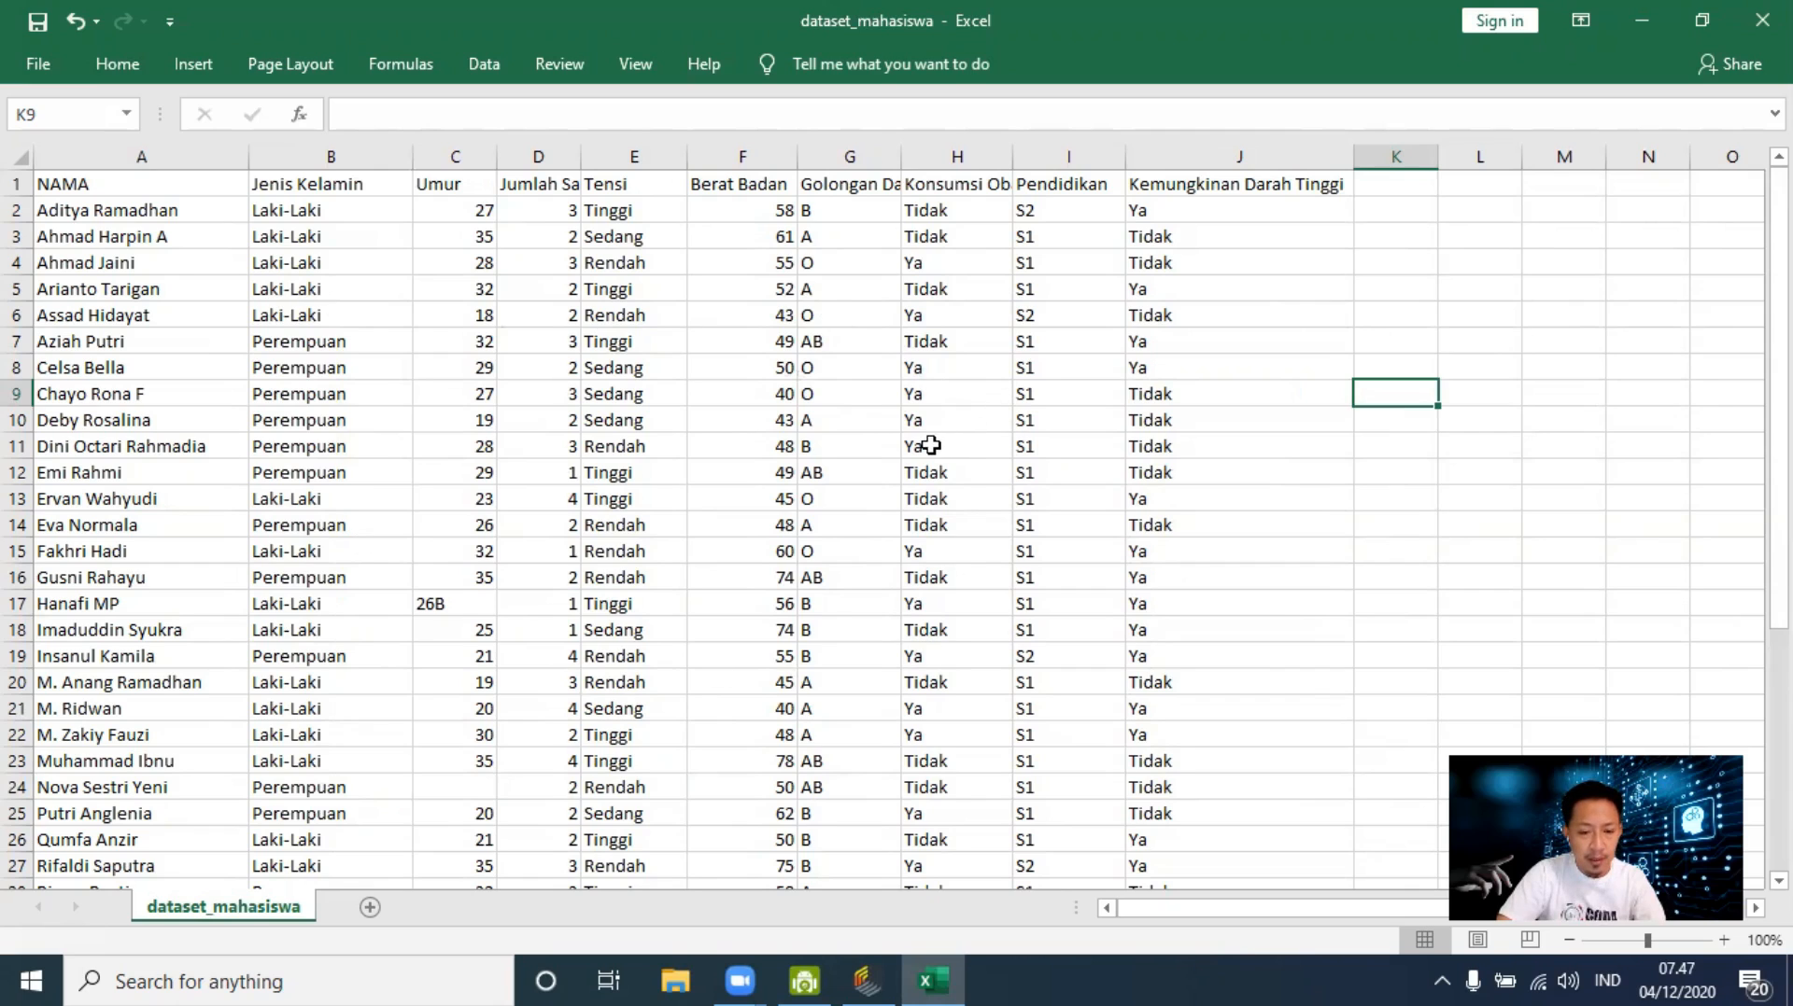
Step: Examine the name column A, the attribute columns B to I and the Kemungkinan Darah Tinggi column J
drag(304, 152, 1044, 135)
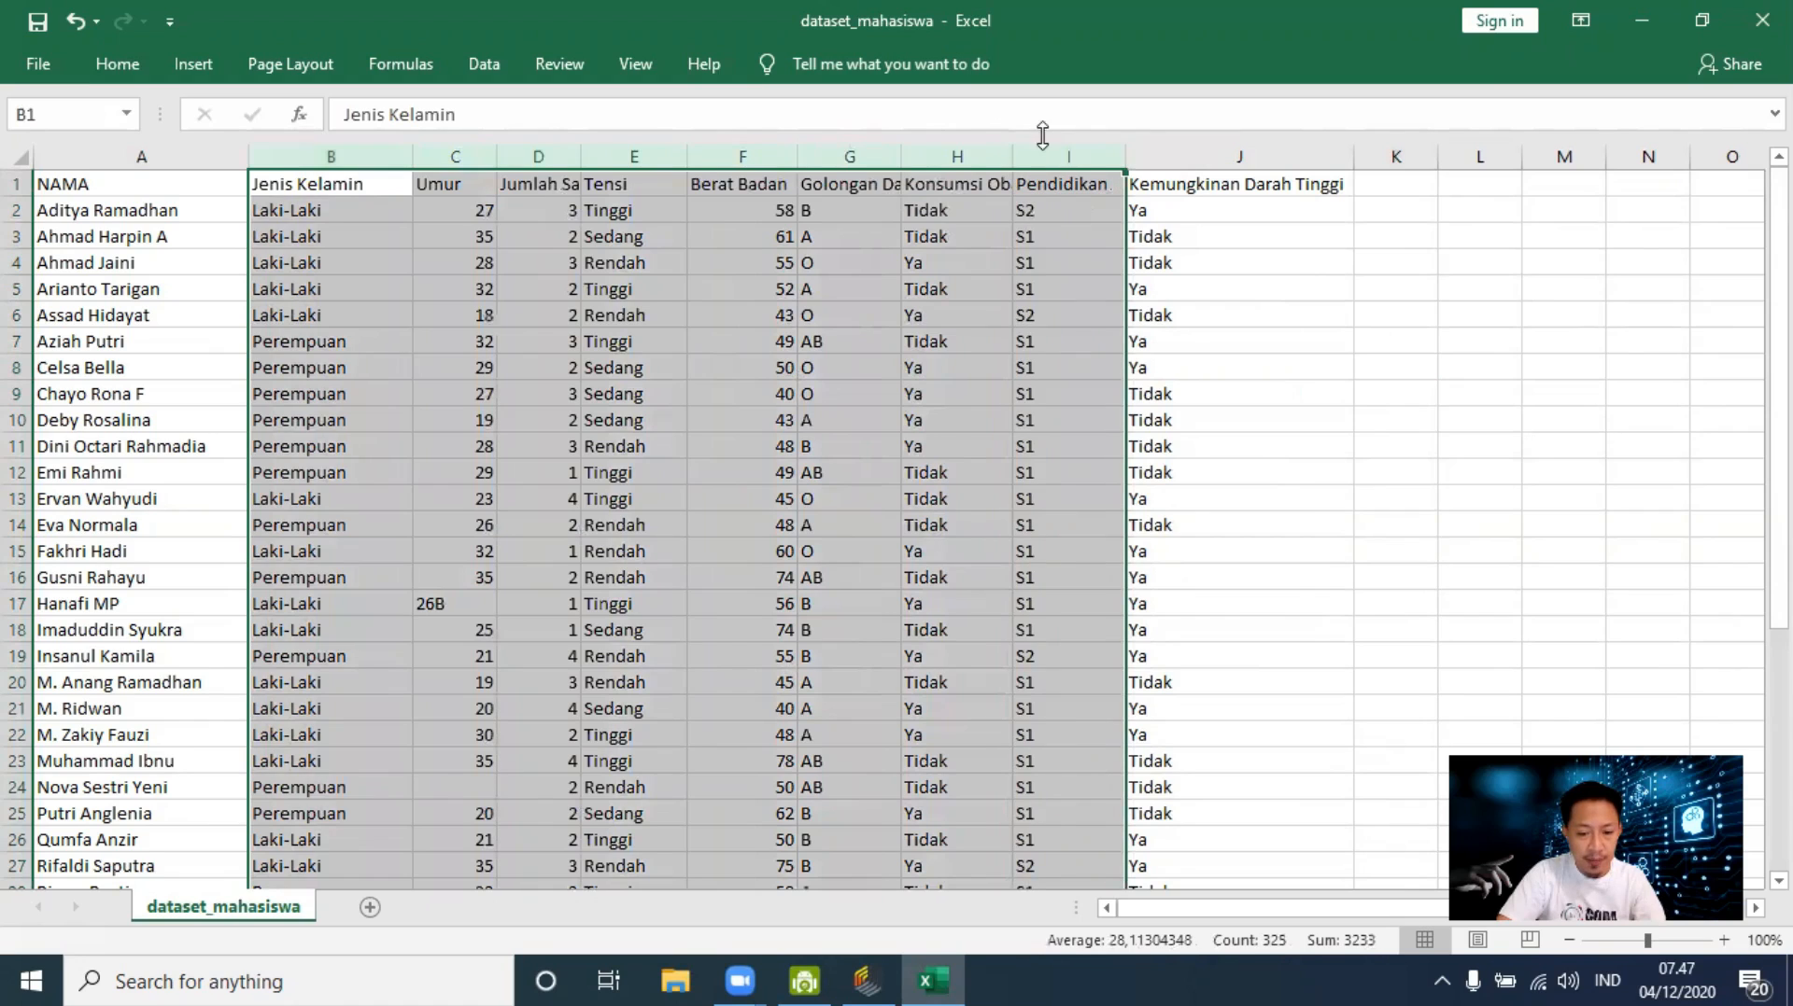
click(1252, 157)
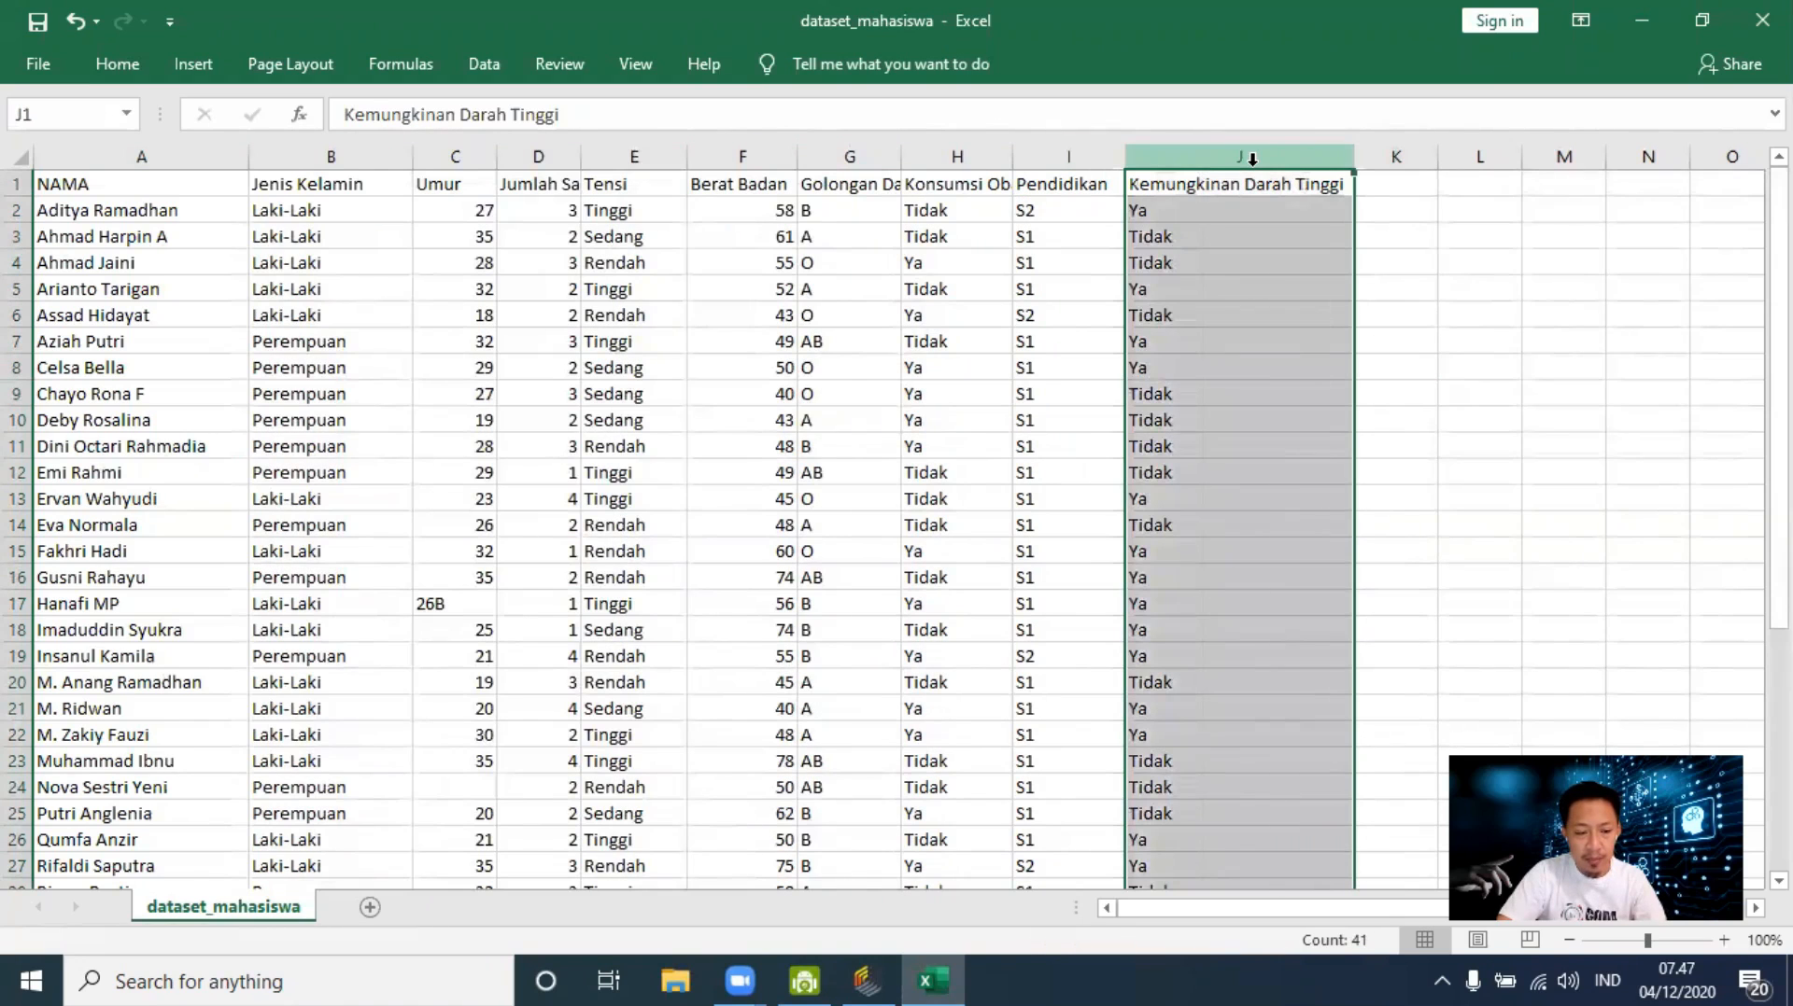
click(200, 155)
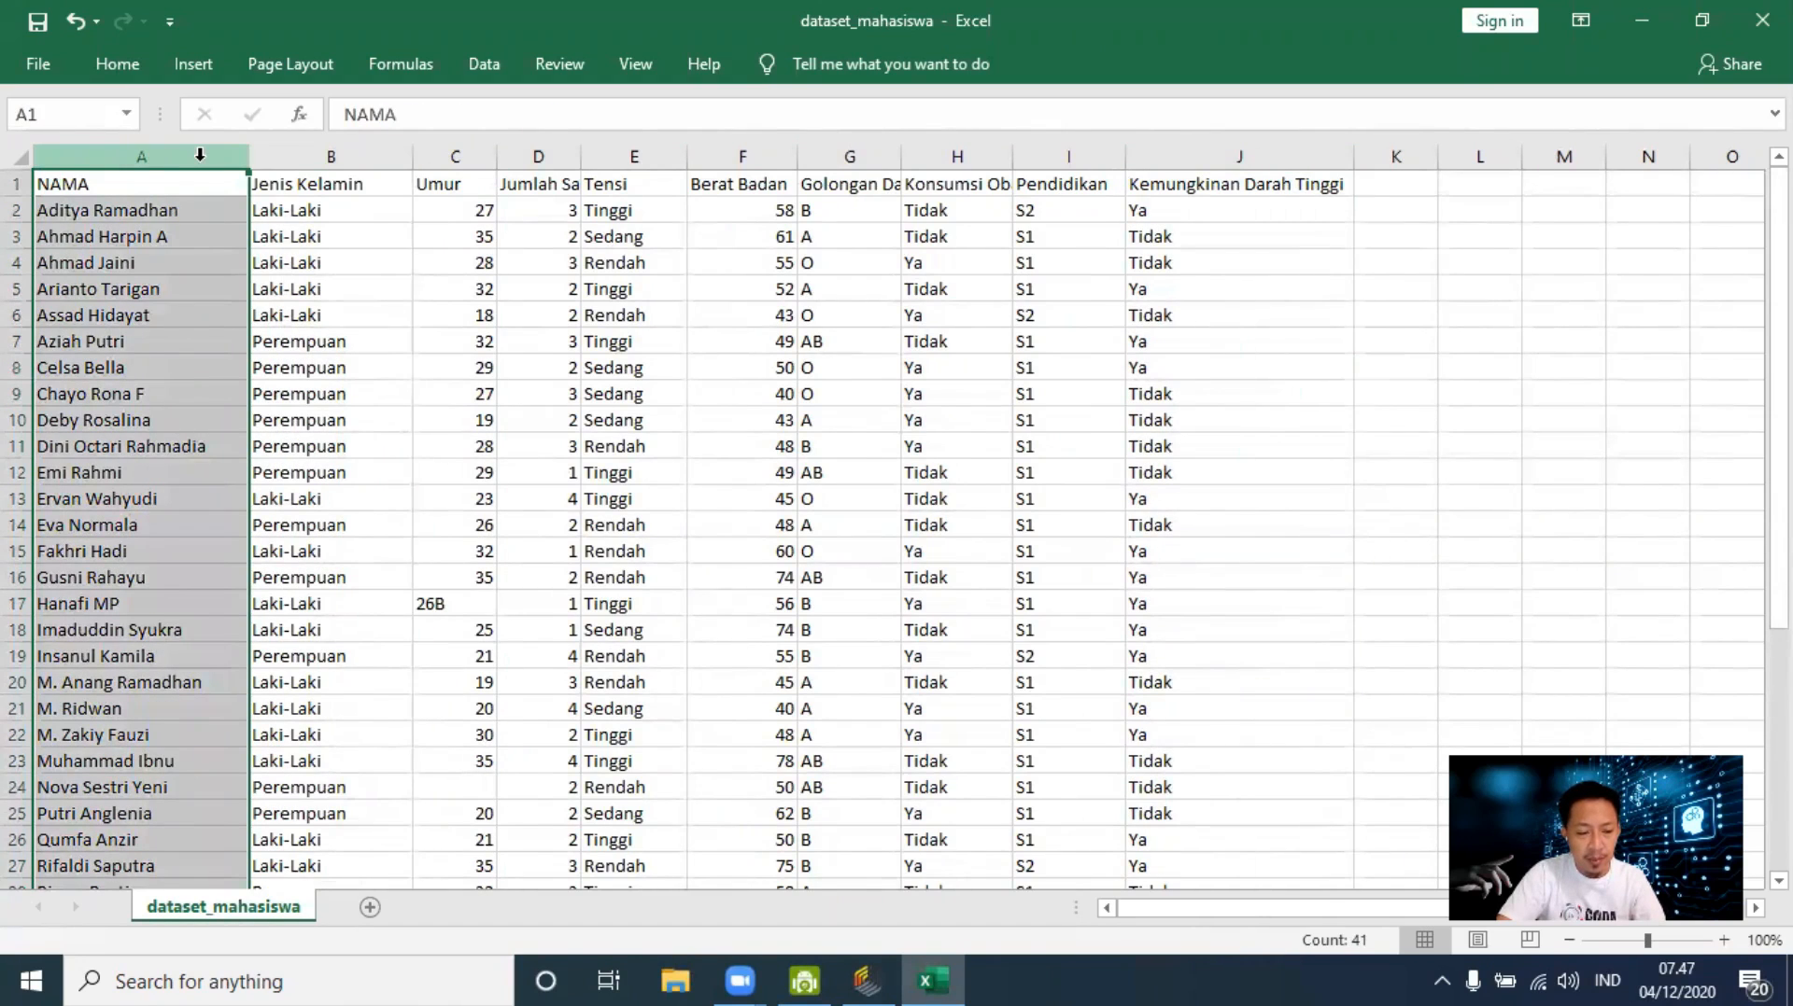
drag(338, 155, 1033, 151)
click(1195, 153)
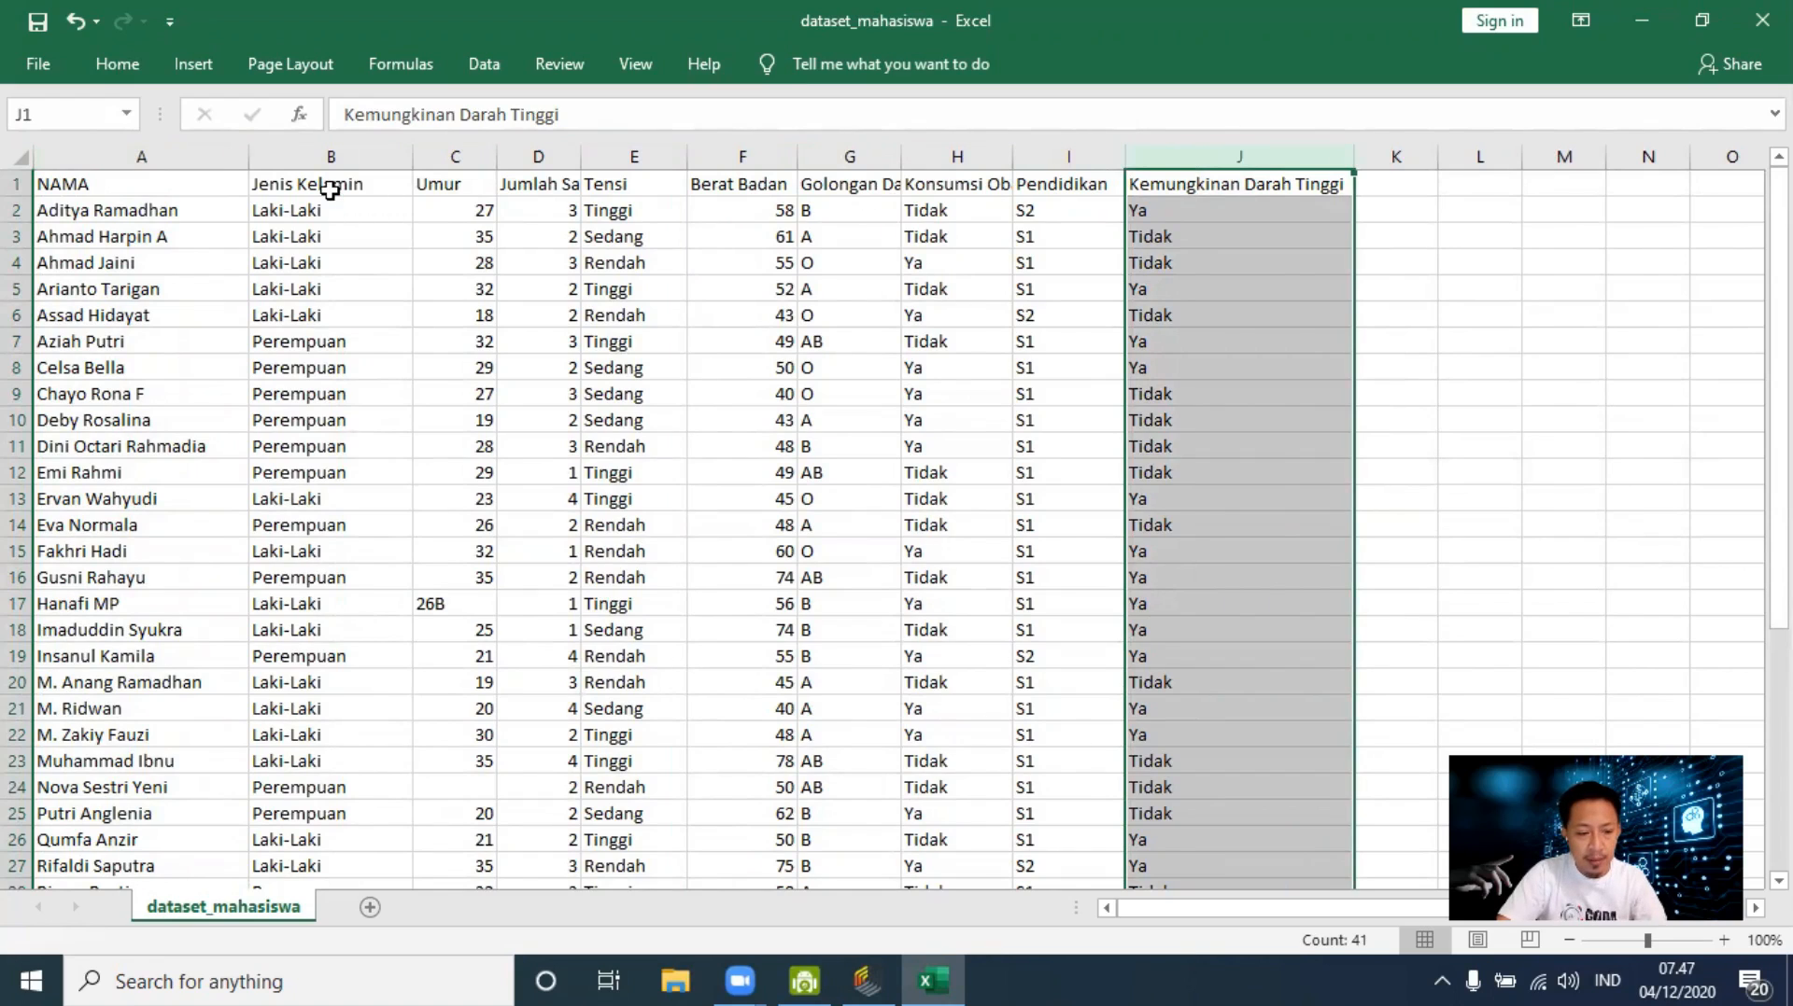
Step: Fit the Jumlah Saudara column width to its heading and read the full headings in G1 and H1
click(530, 183)
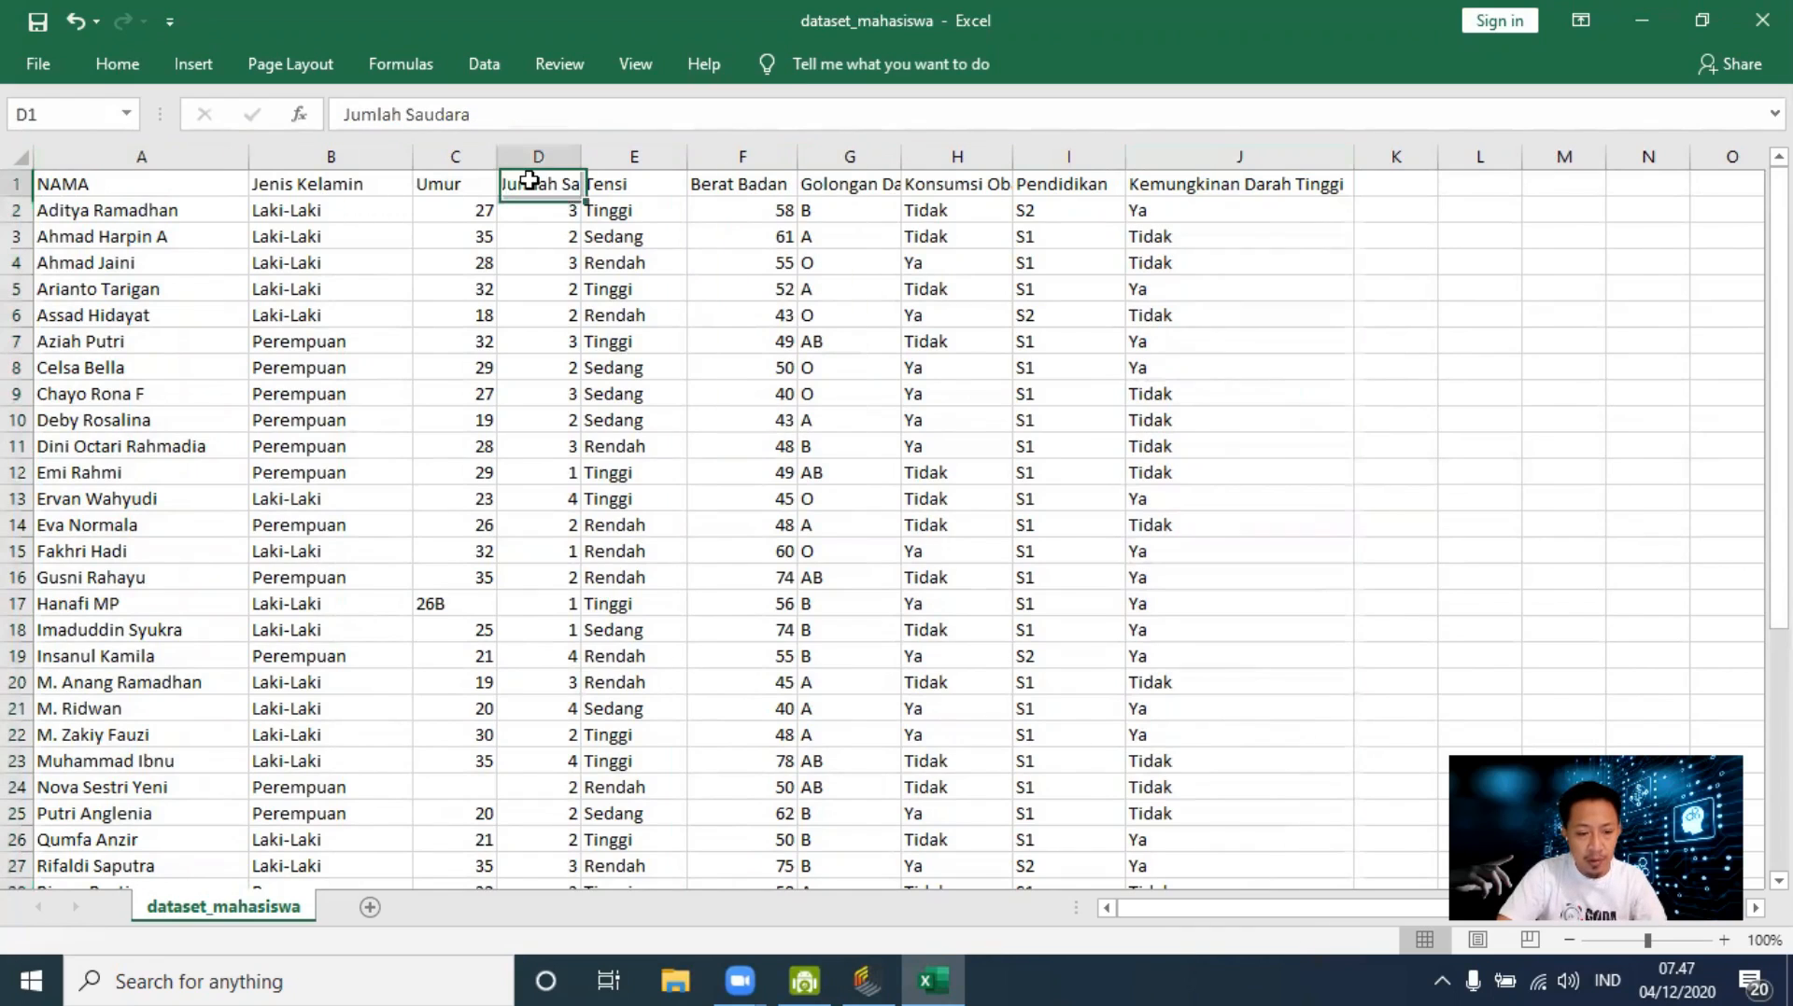
double_click(580, 150)
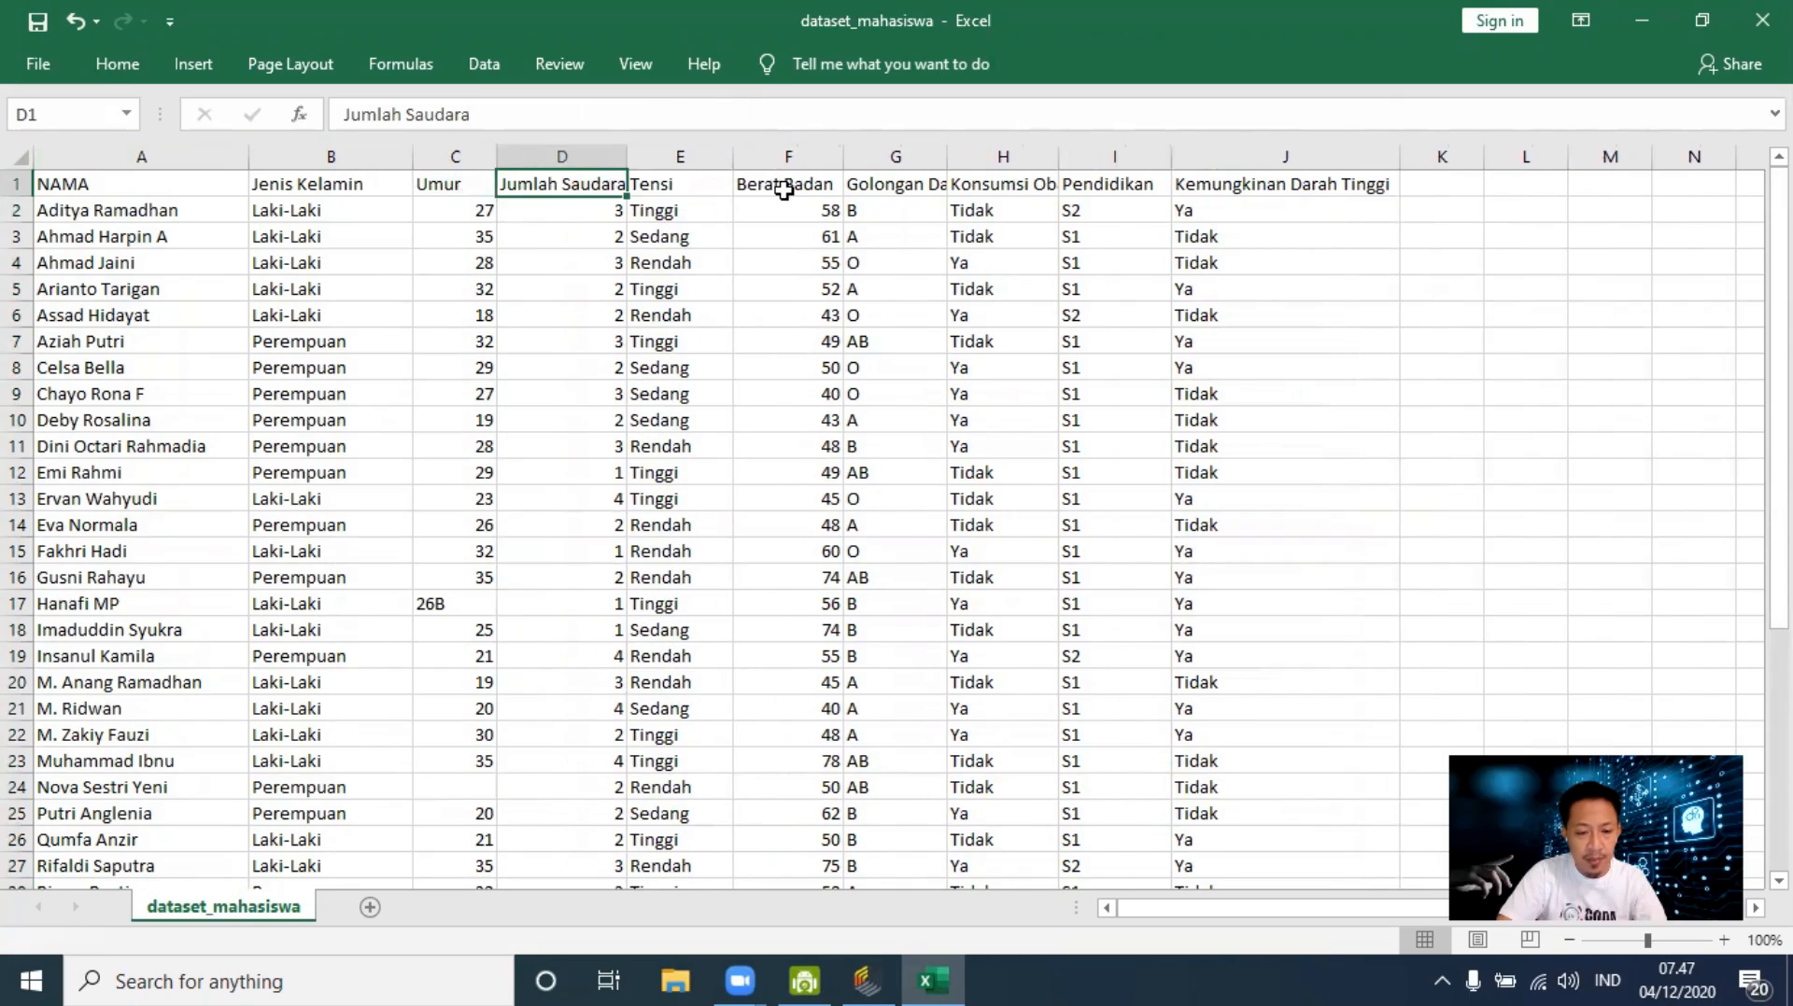
click(913, 183)
click(1001, 182)
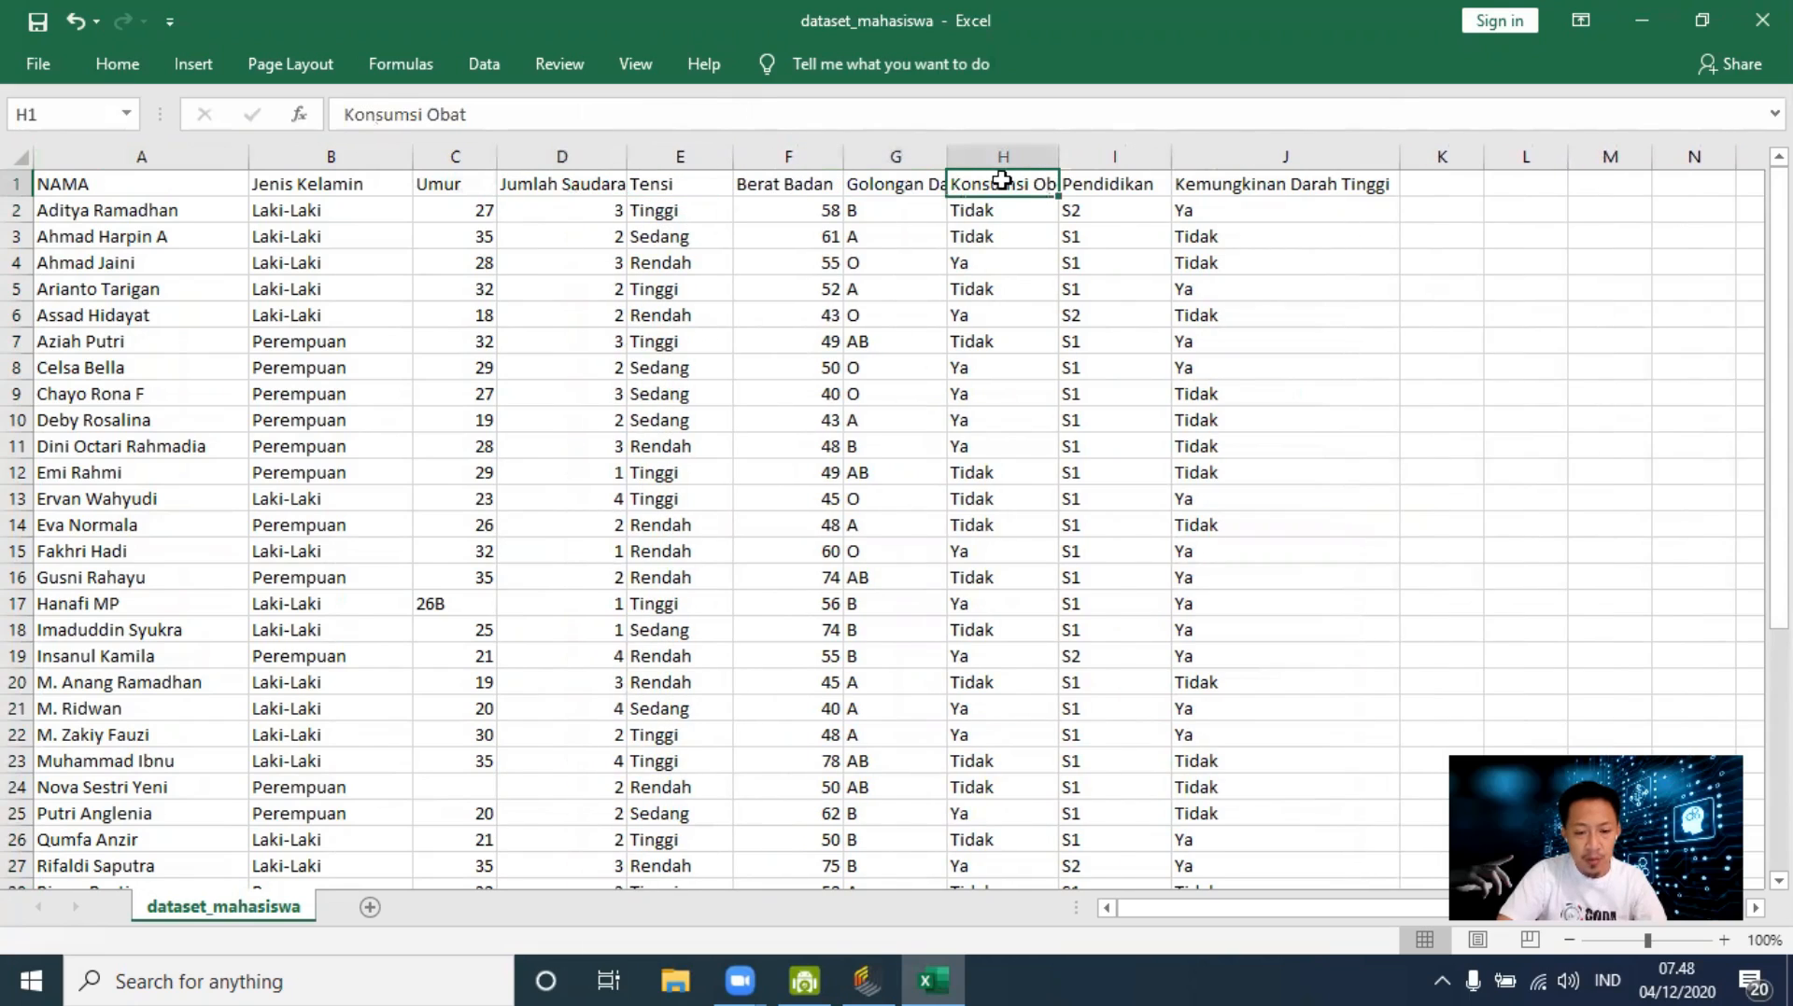
Step: Read the headings in I1 and J1 and examine the Jumlah Saudara and Pendidikan columns
click(1083, 182)
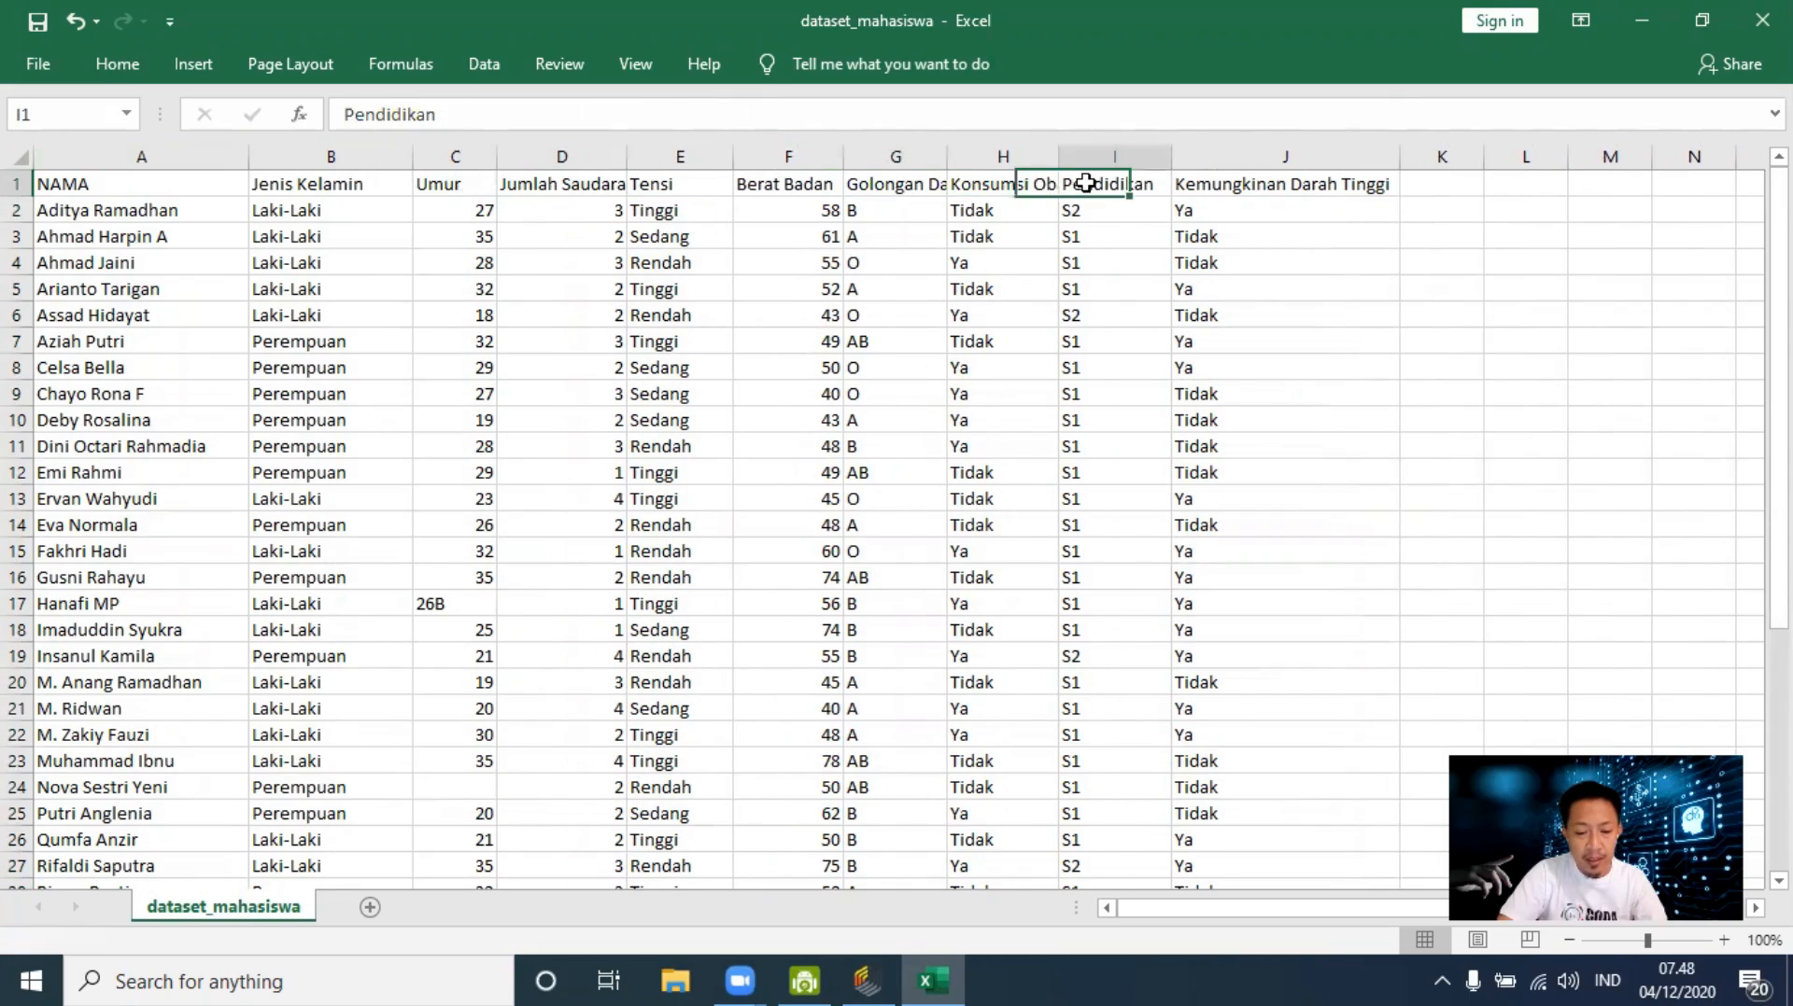
click(1246, 179)
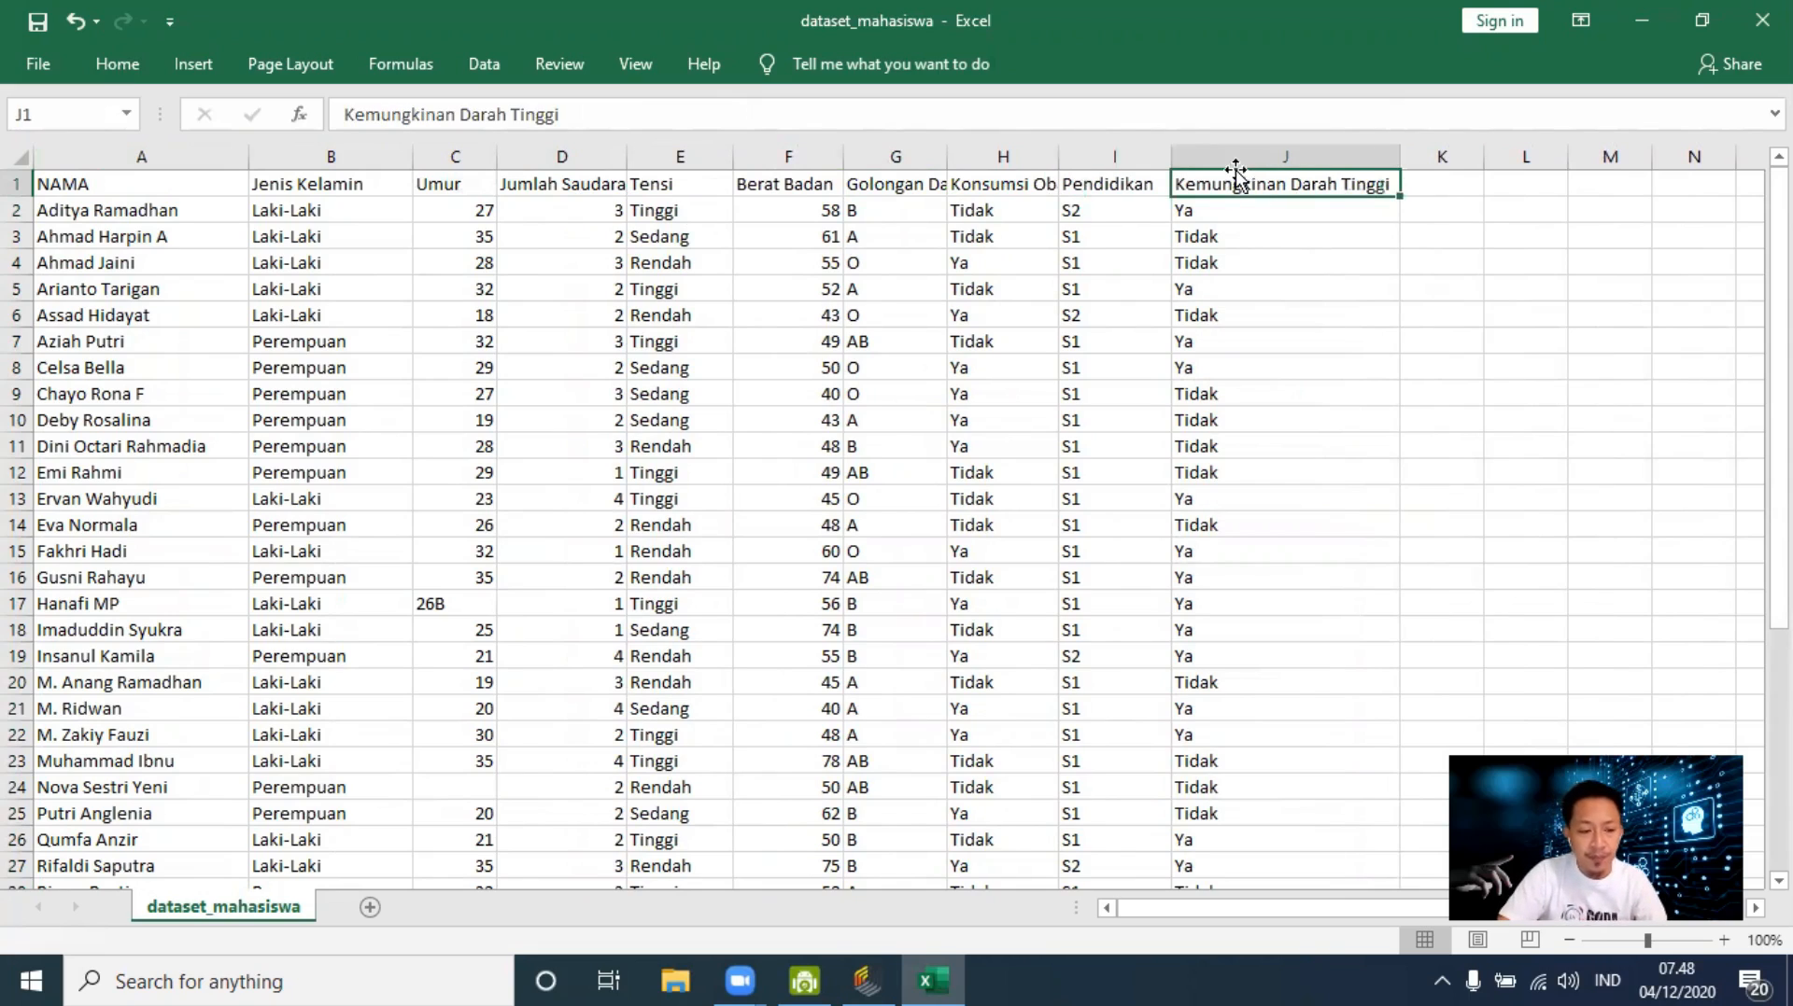
click(1256, 262)
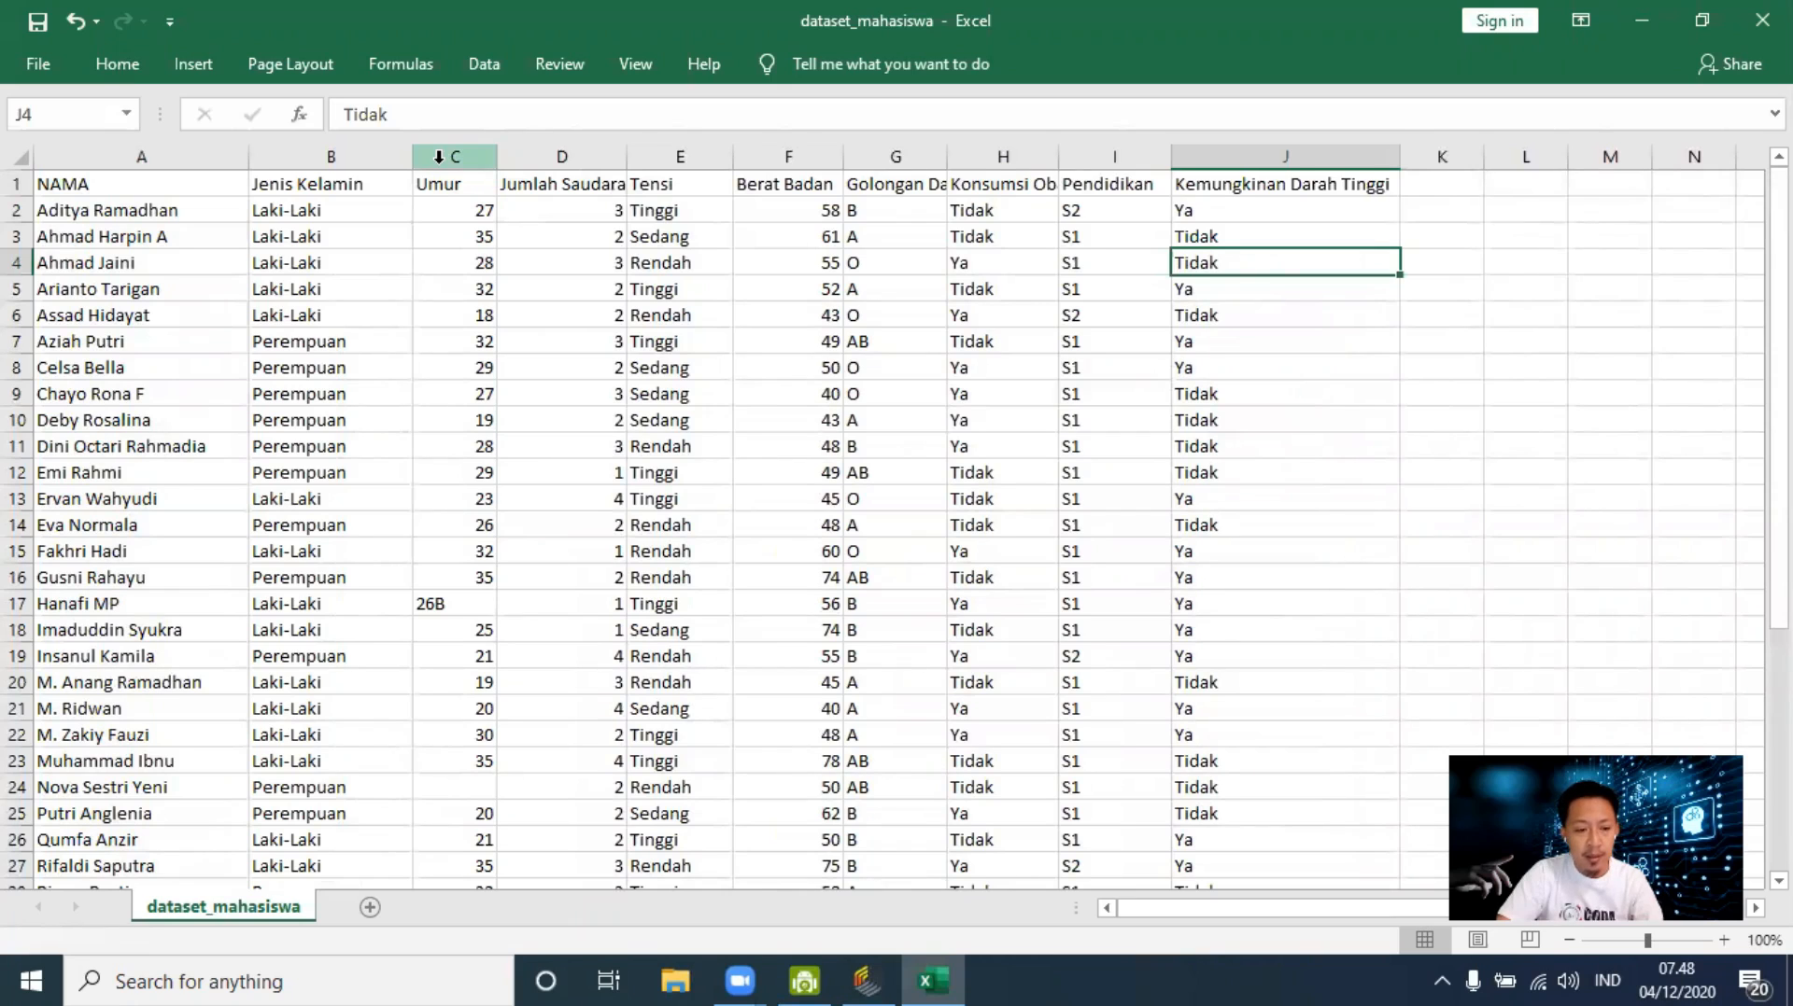
click(551, 155)
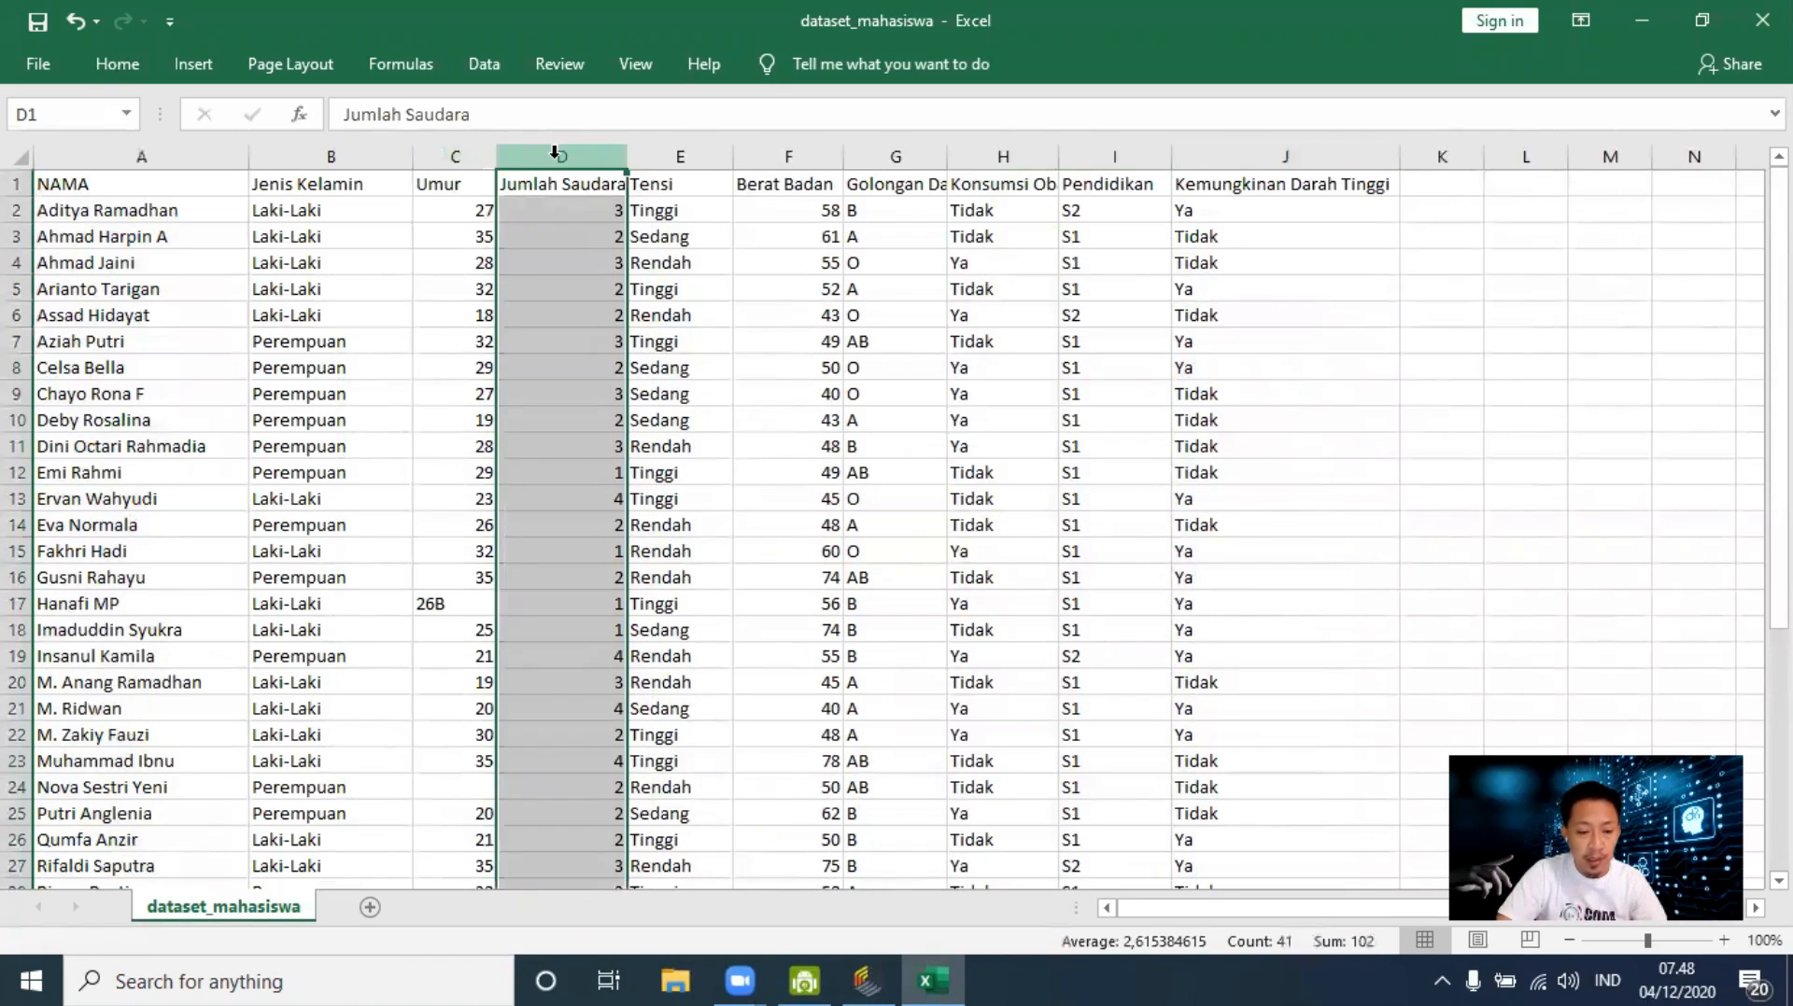
ctrl+click(1124, 157)
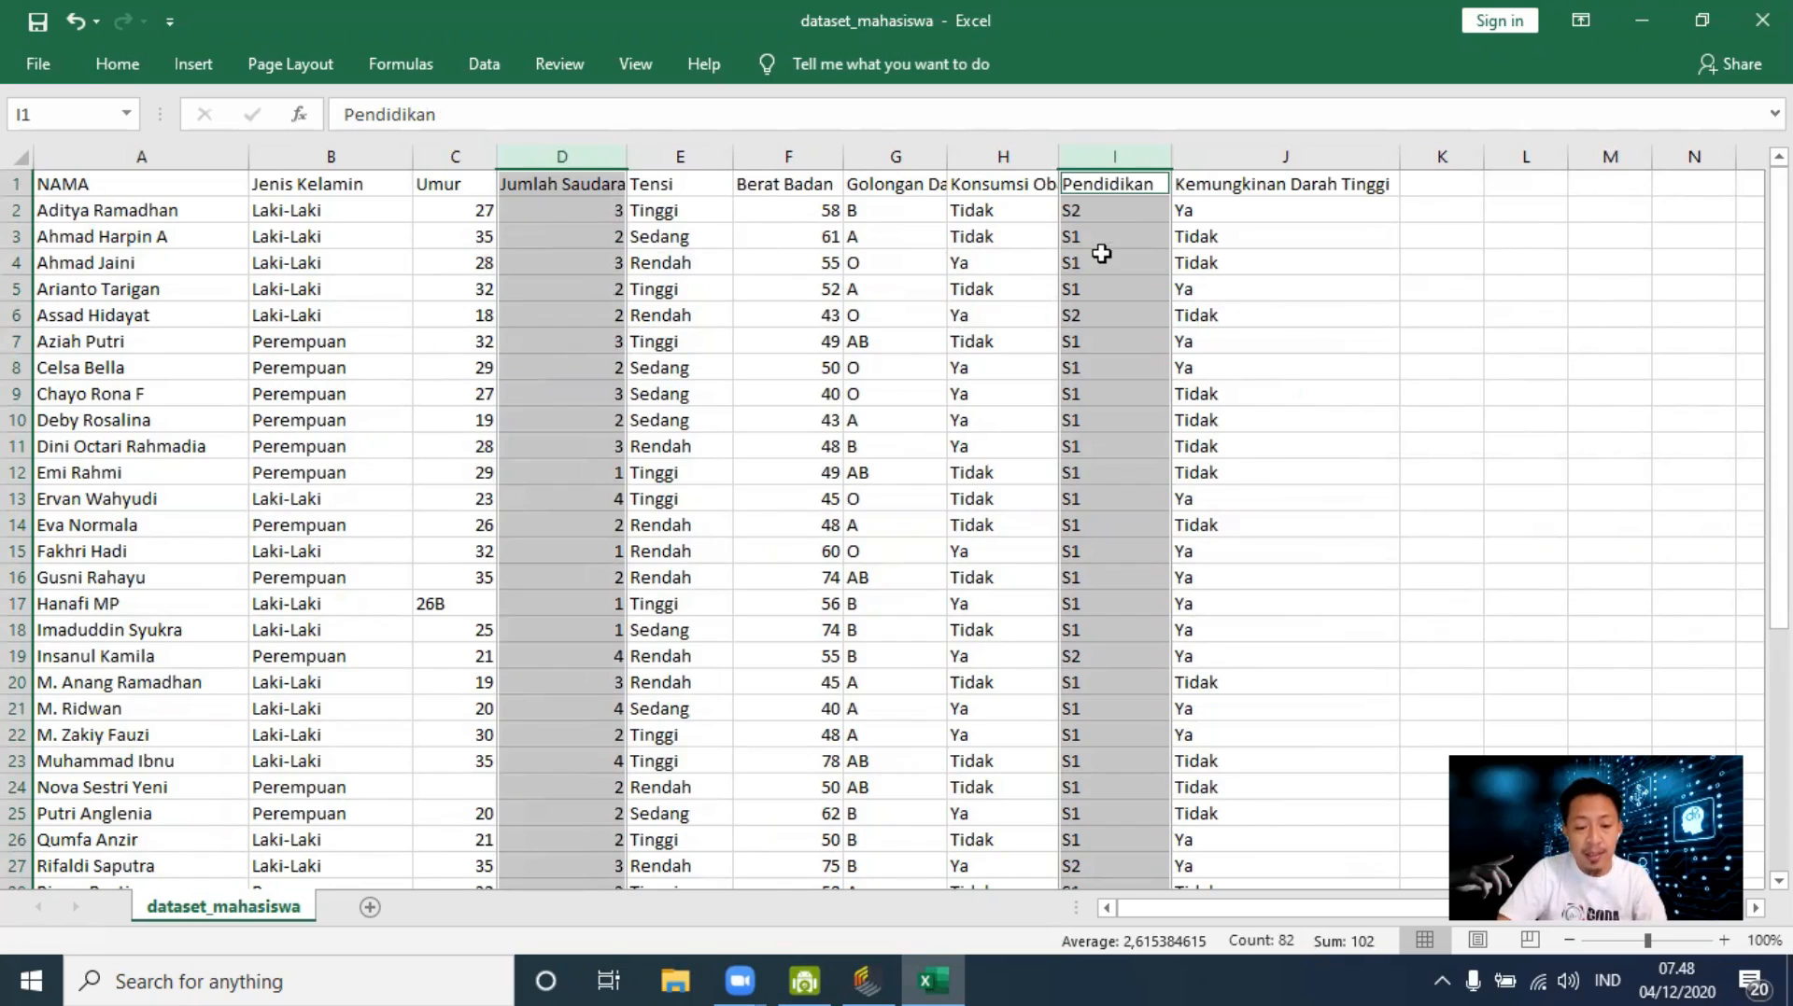
click(820, 292)
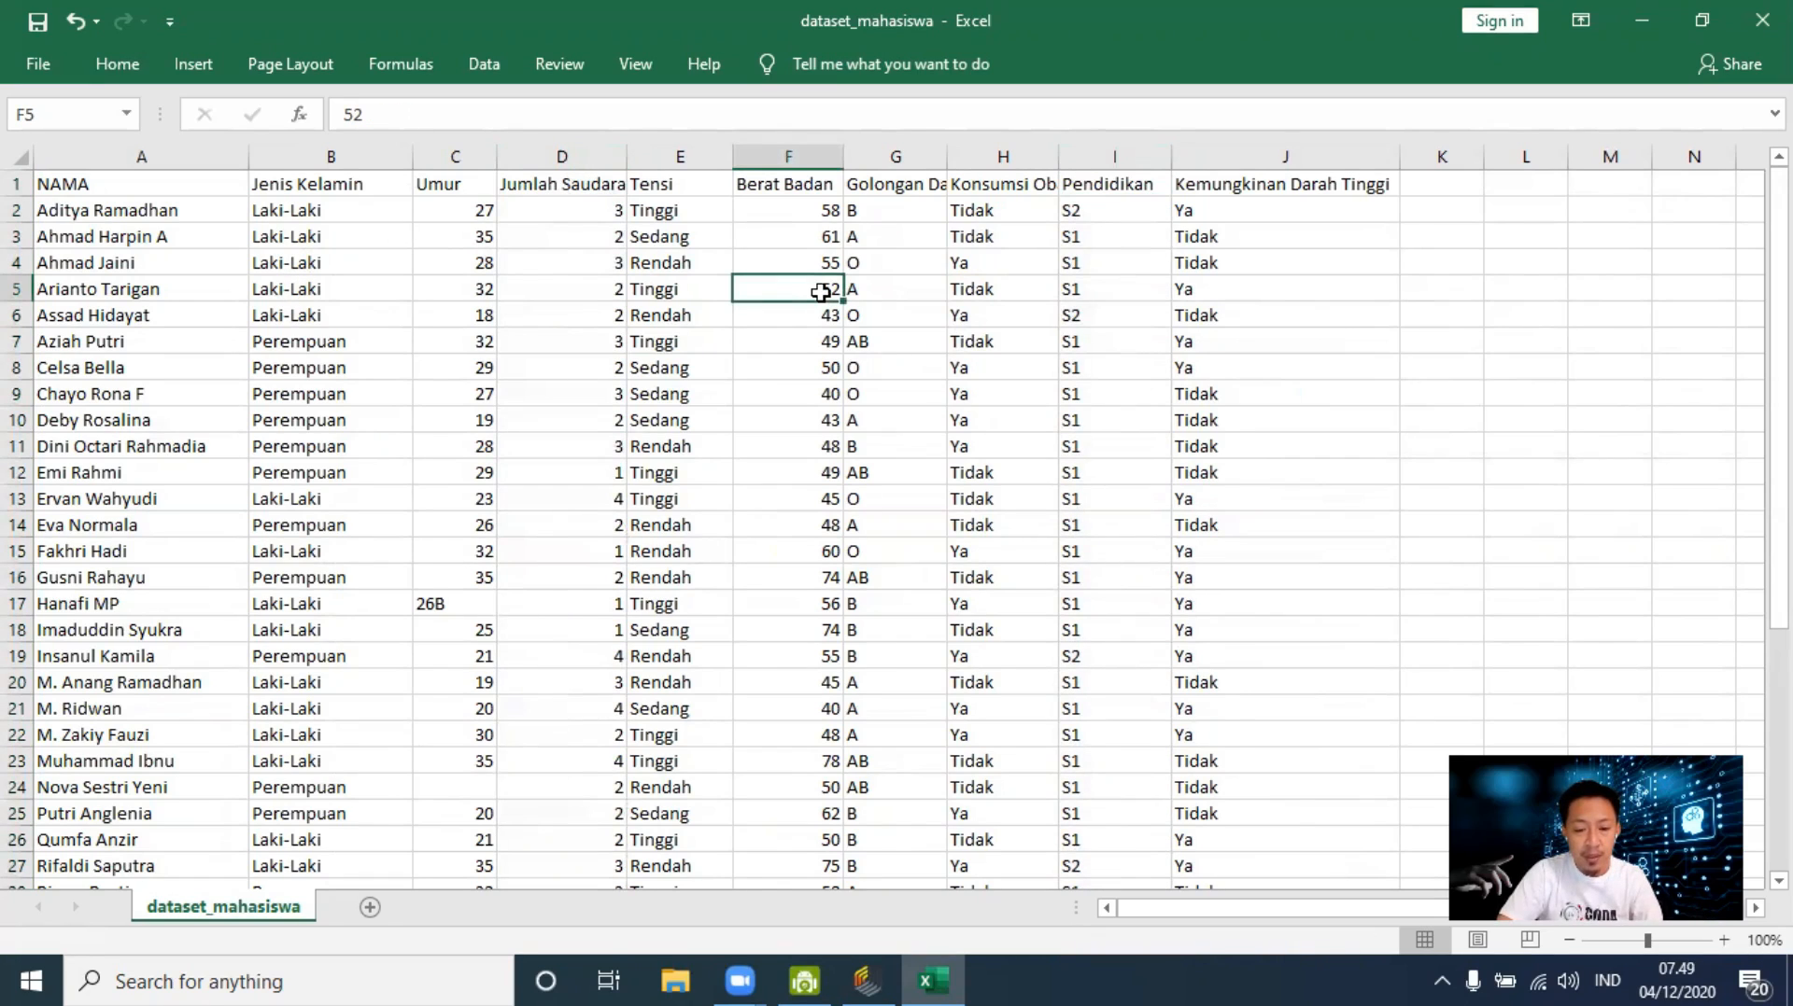
Step: Return to RapidMiner Studio and start importing dataset_mahasiswa.csv from the computer's Desktop folder
click(1641, 21)
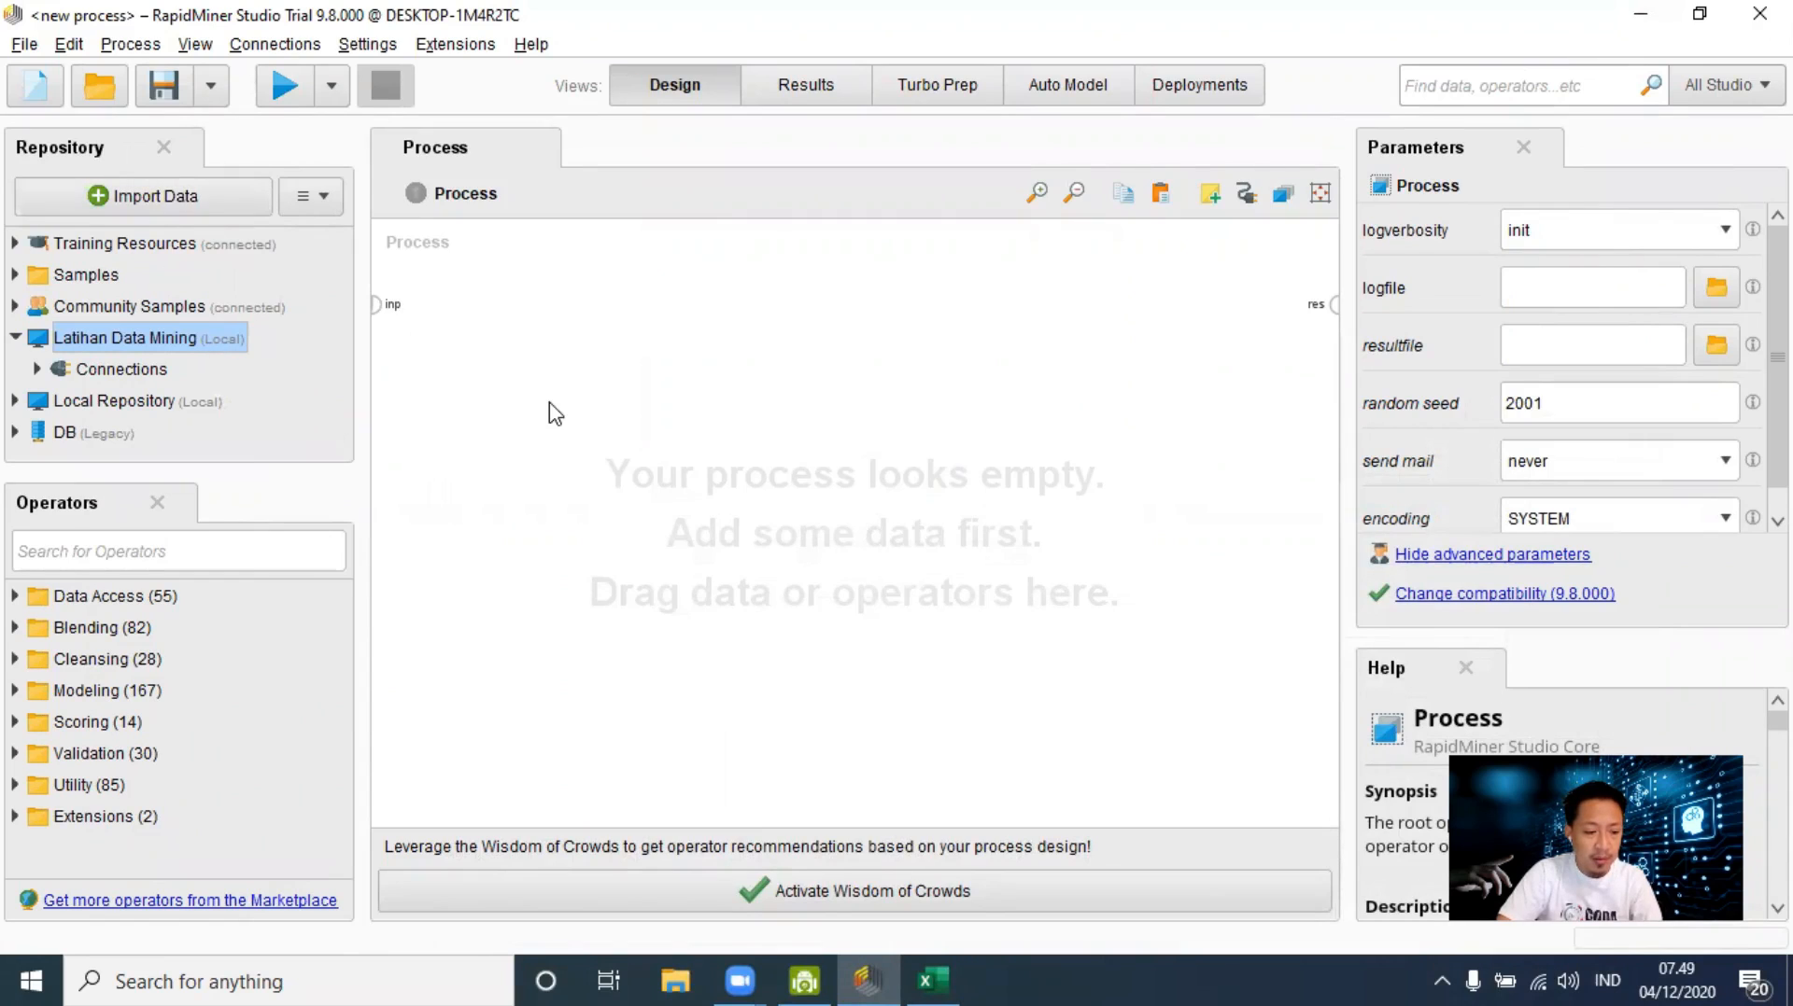
click(173, 197)
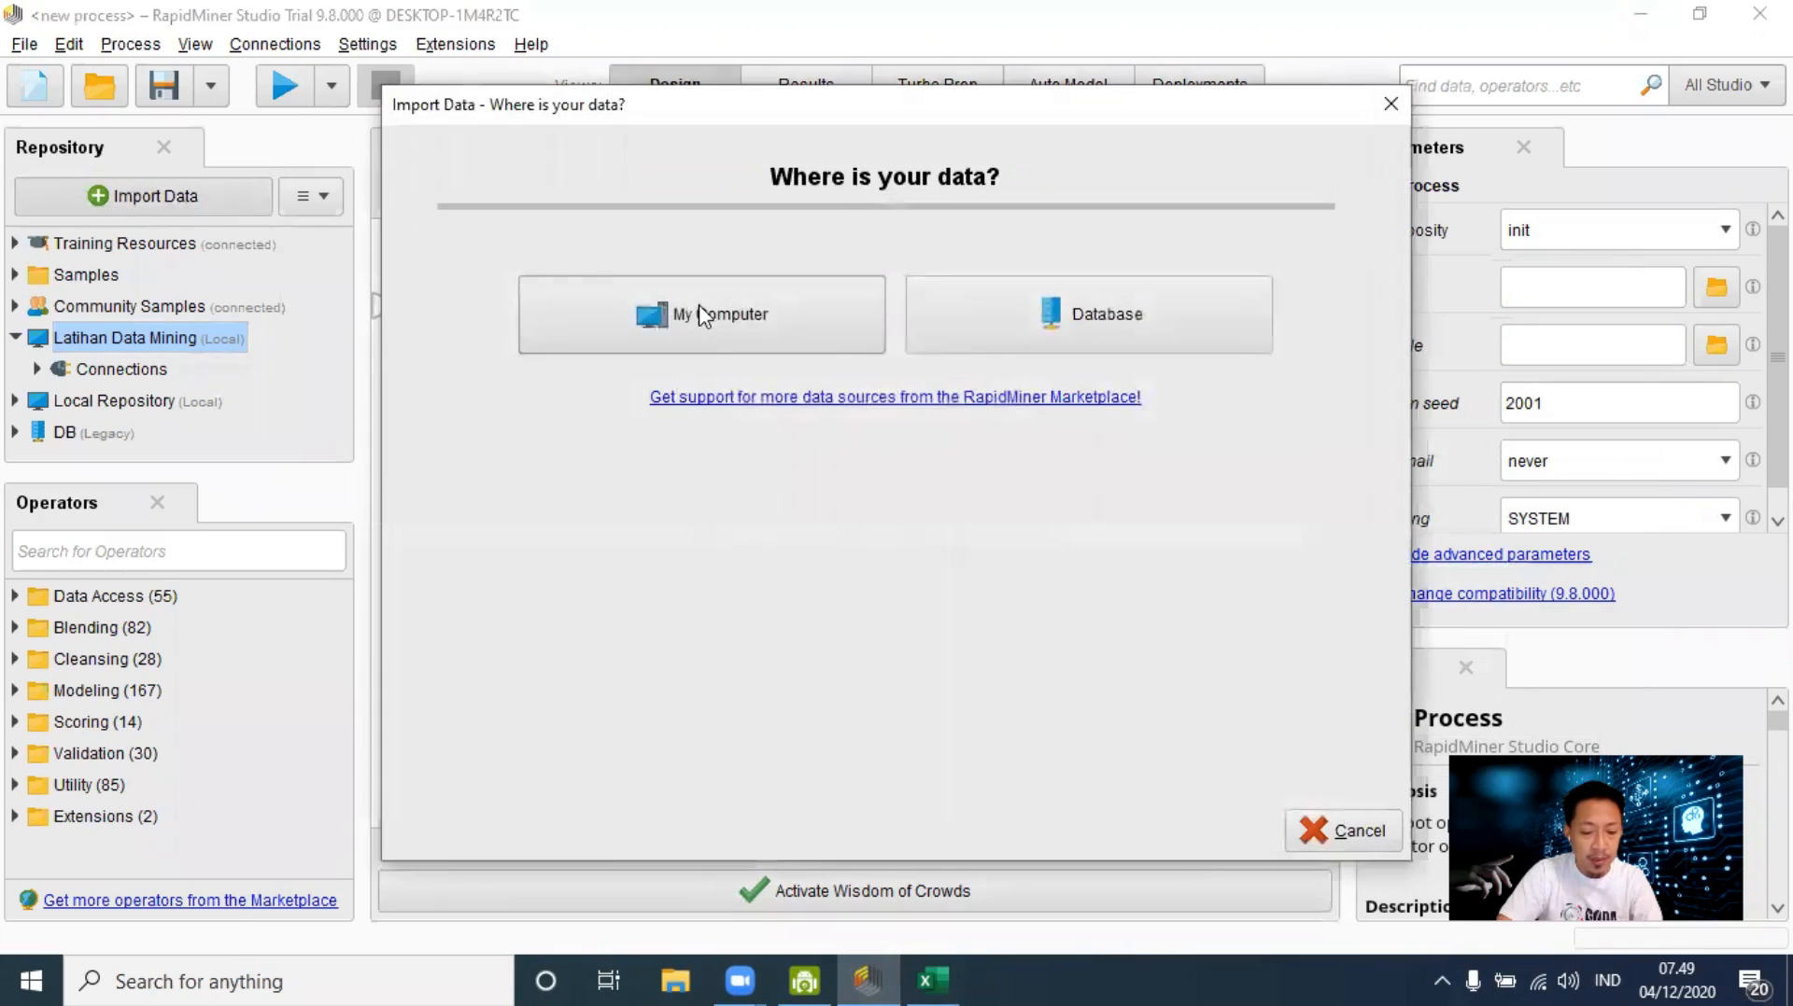
click(759, 321)
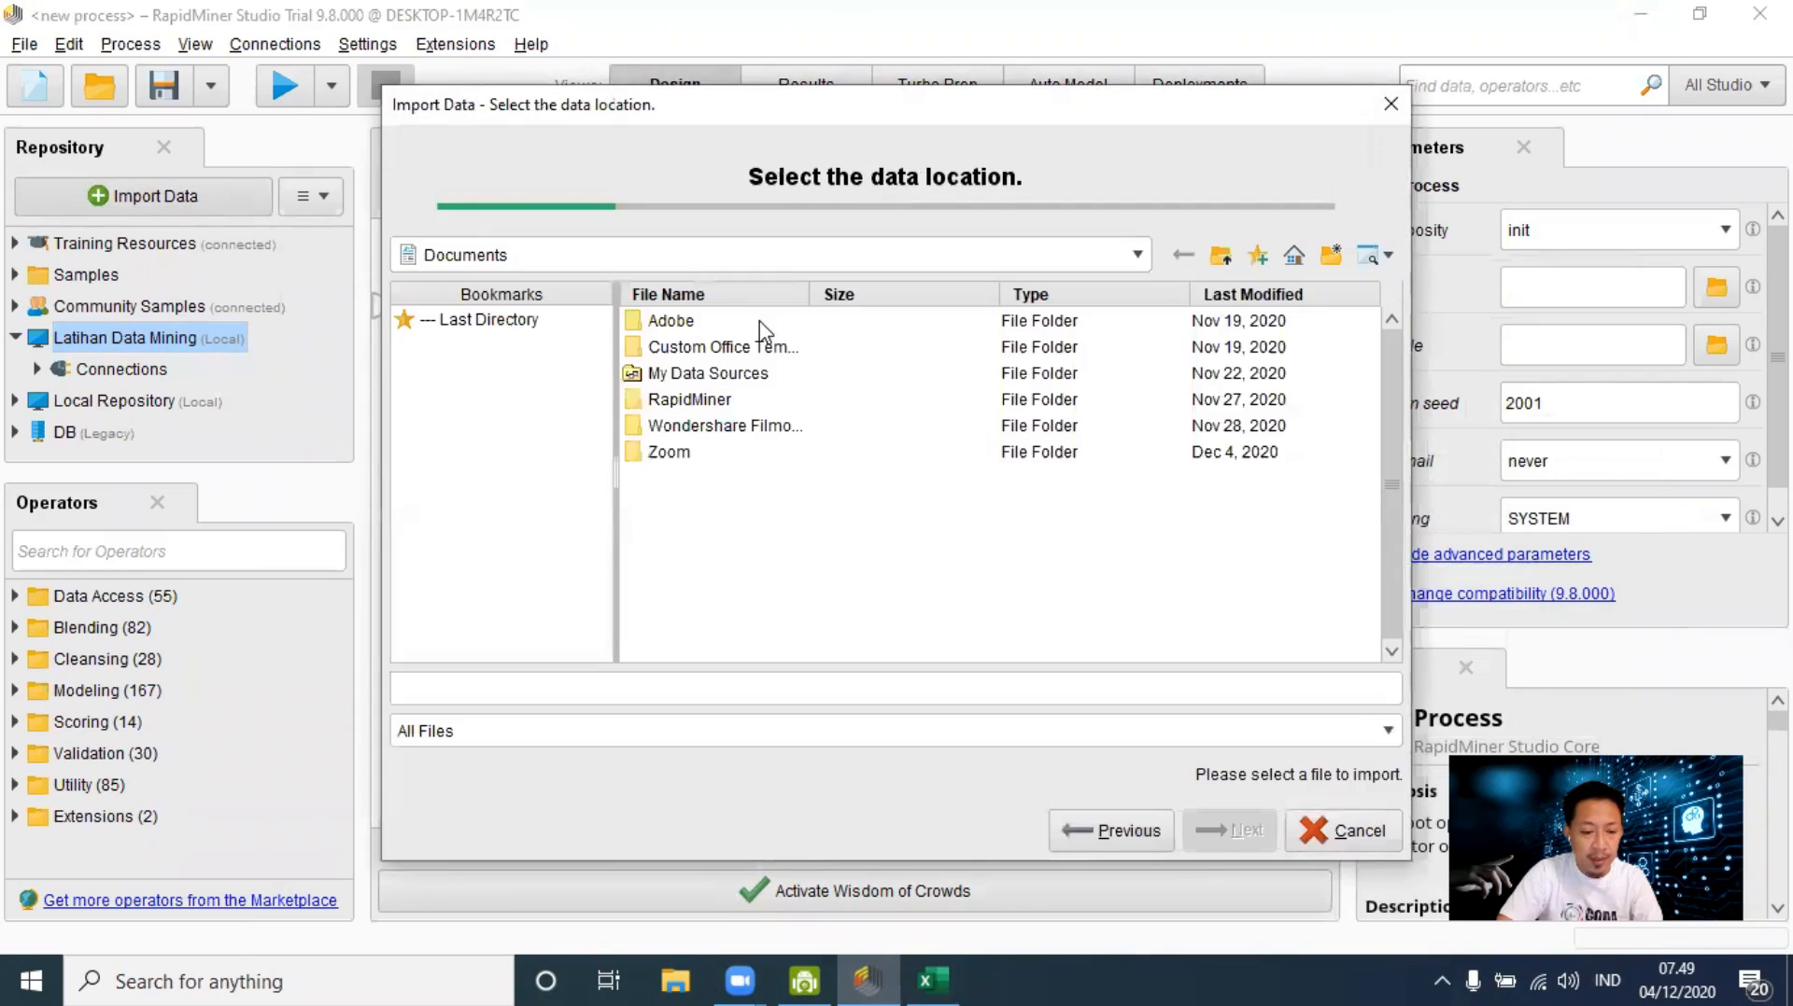
click(760, 255)
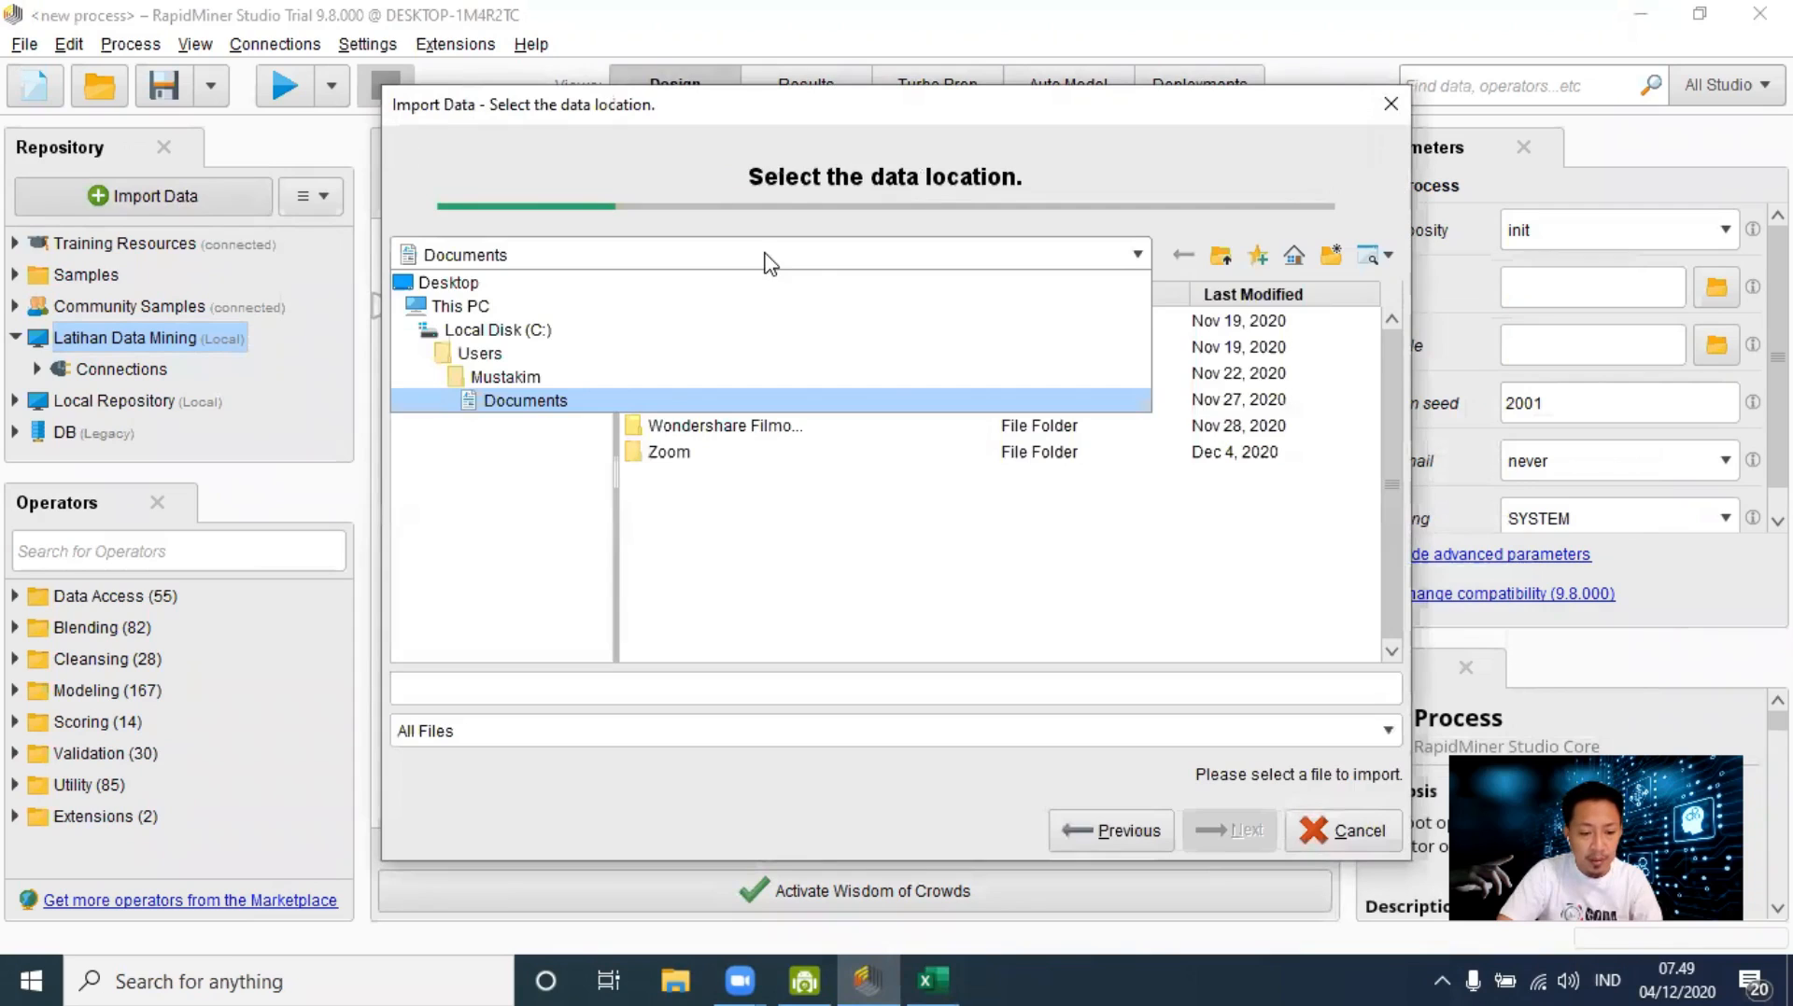
click(549, 283)
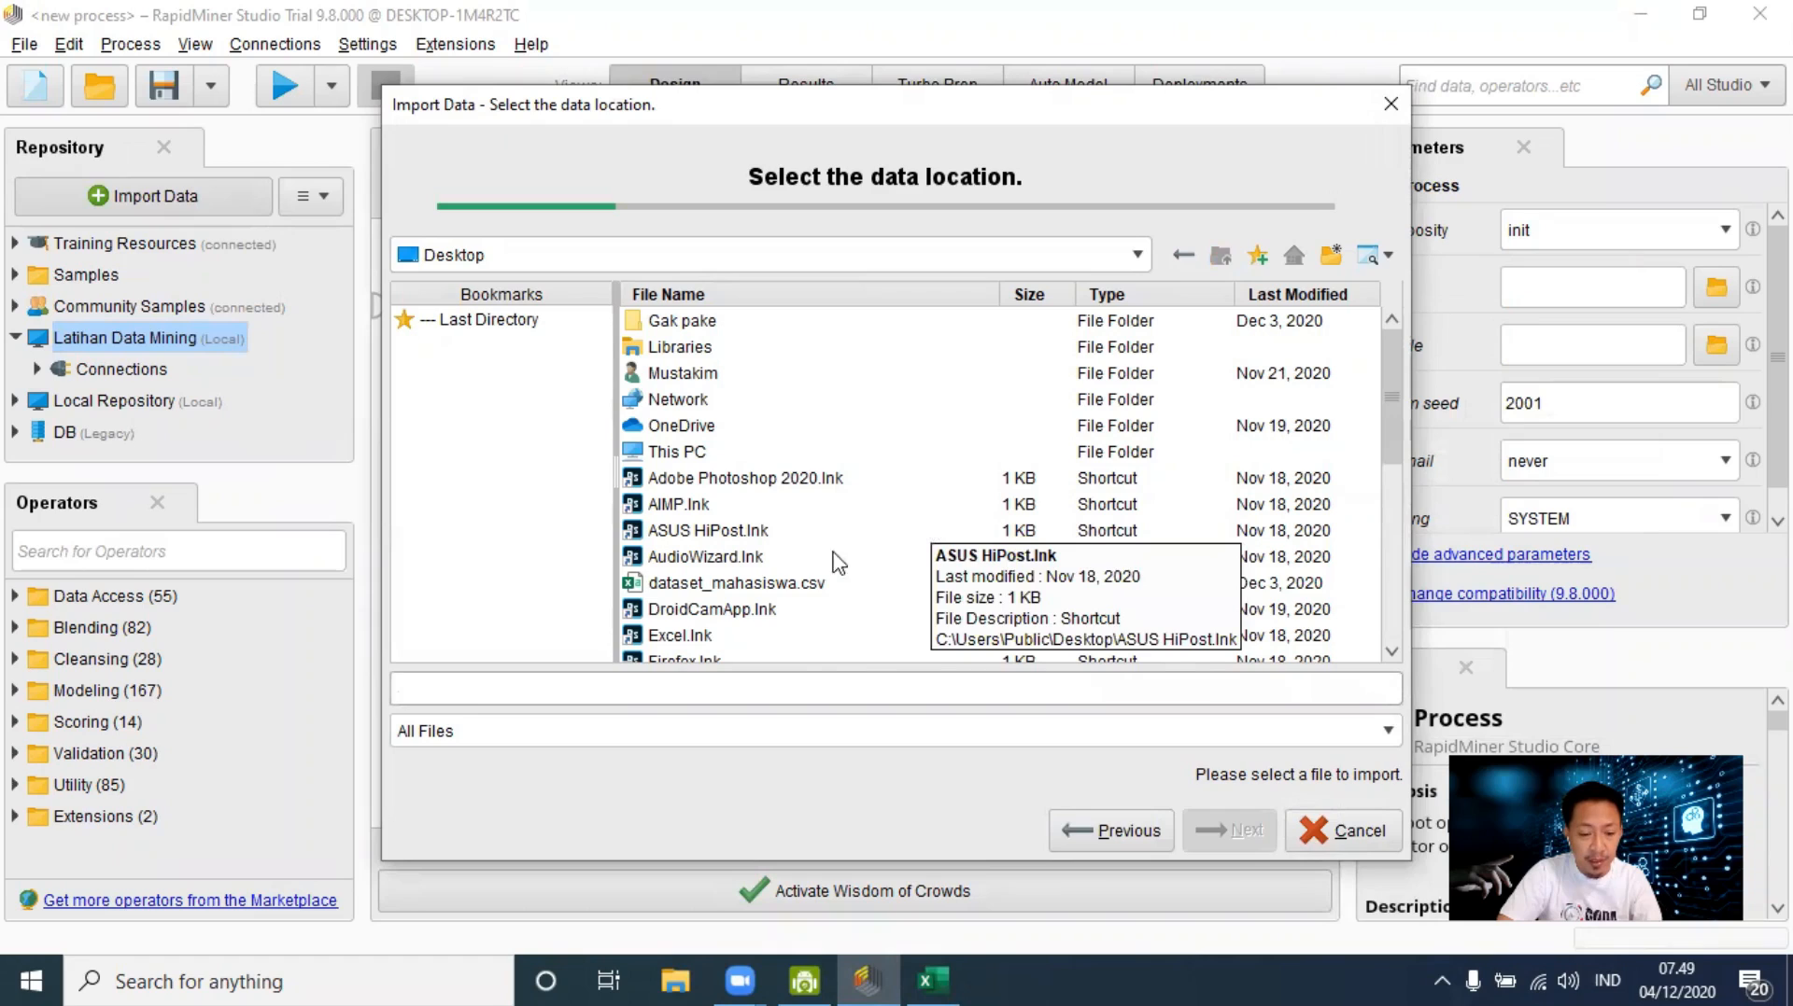
click(775, 588)
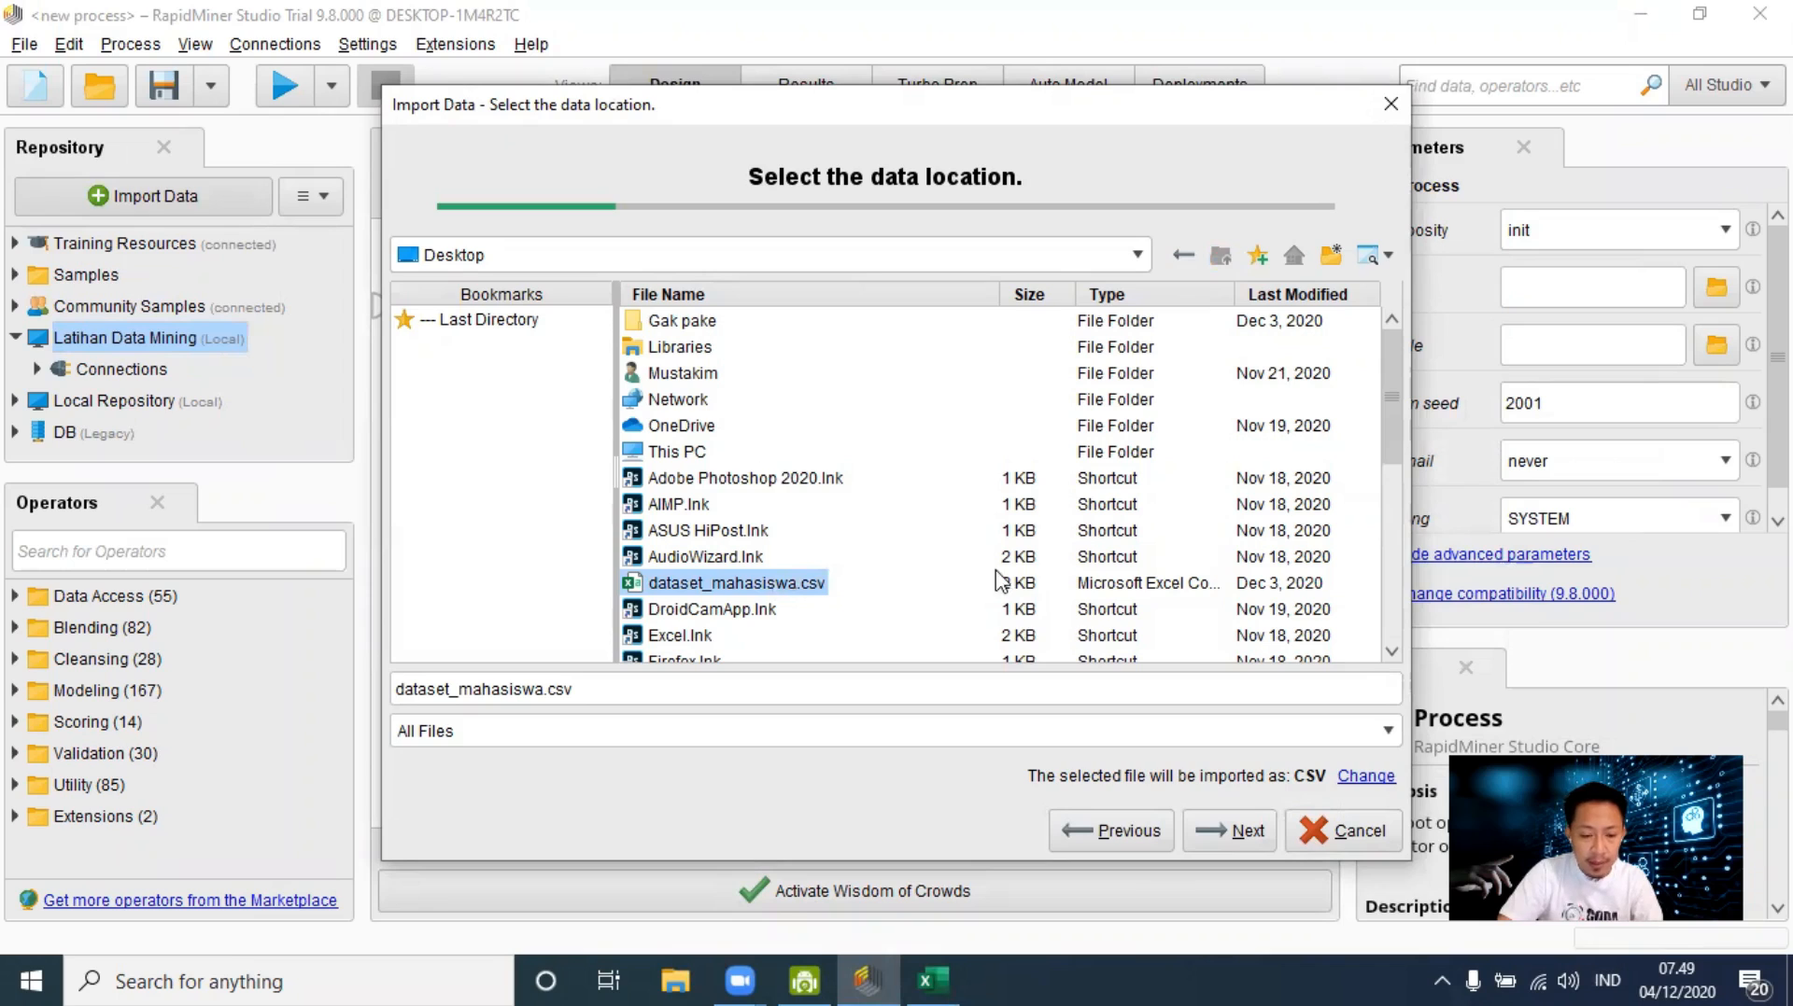
click(1229, 829)
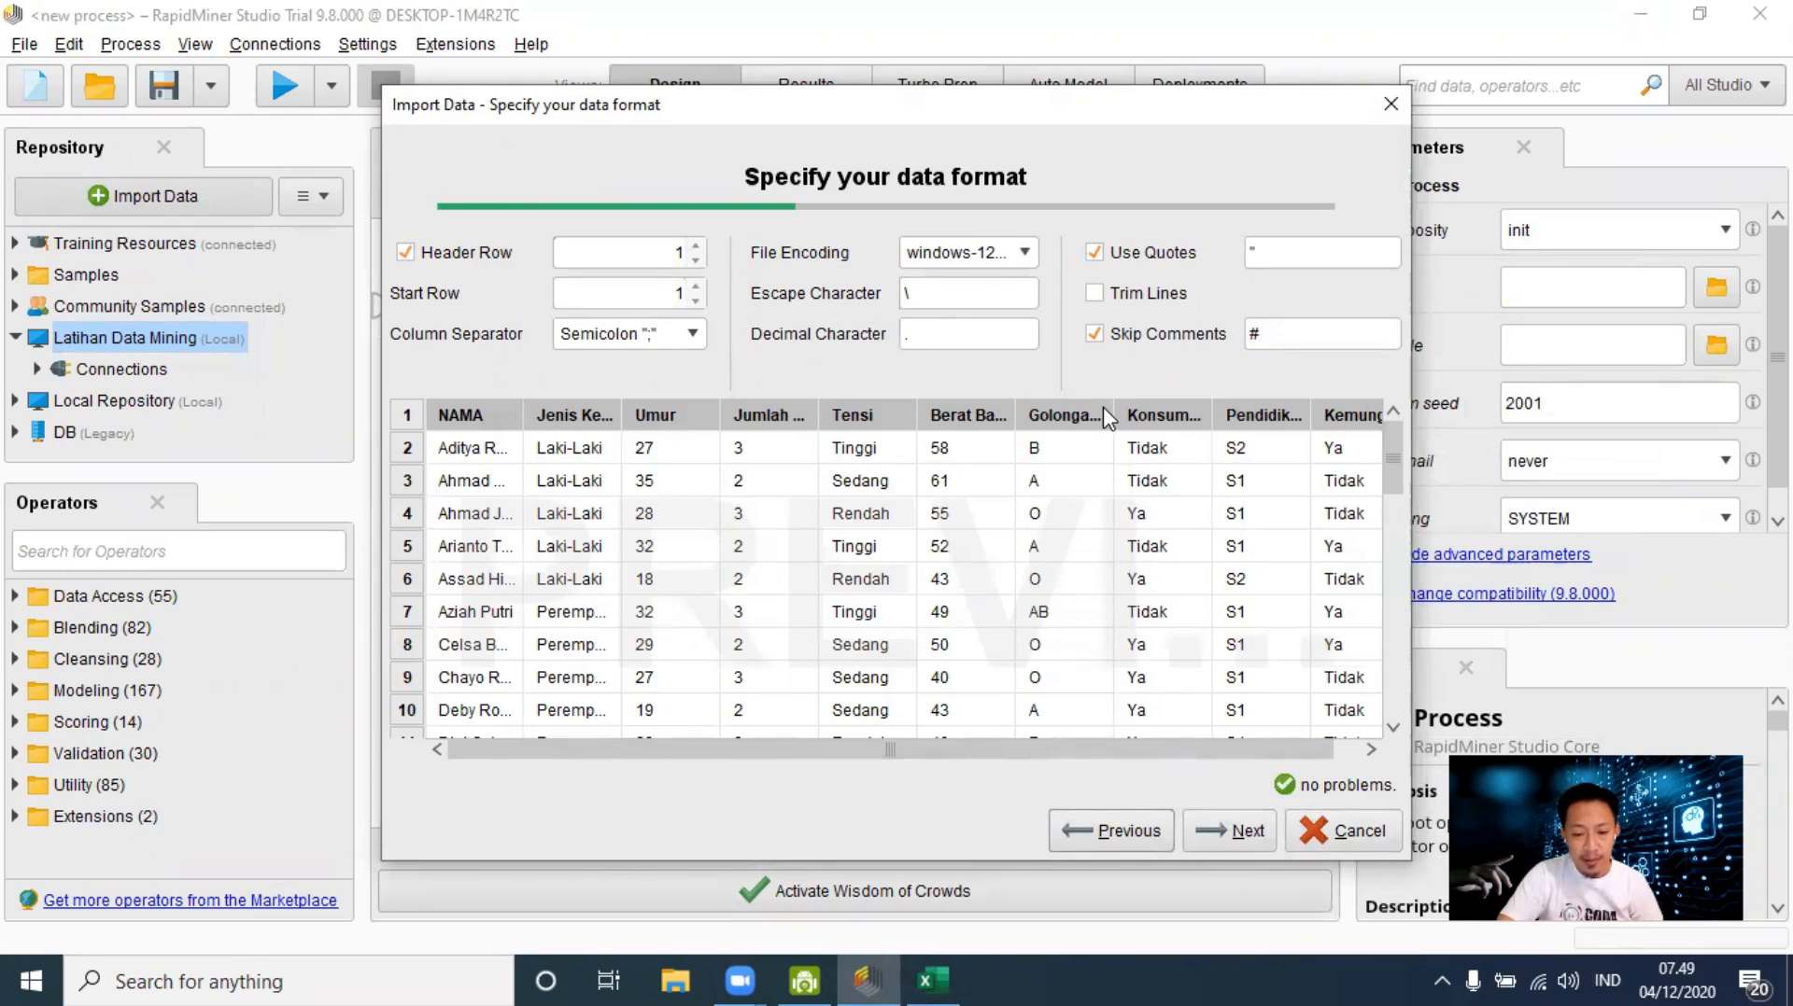
Step: Check the columns in the CSV preview and accept the semicolon-separated format with header row 1
drag(732, 751, 892, 761)
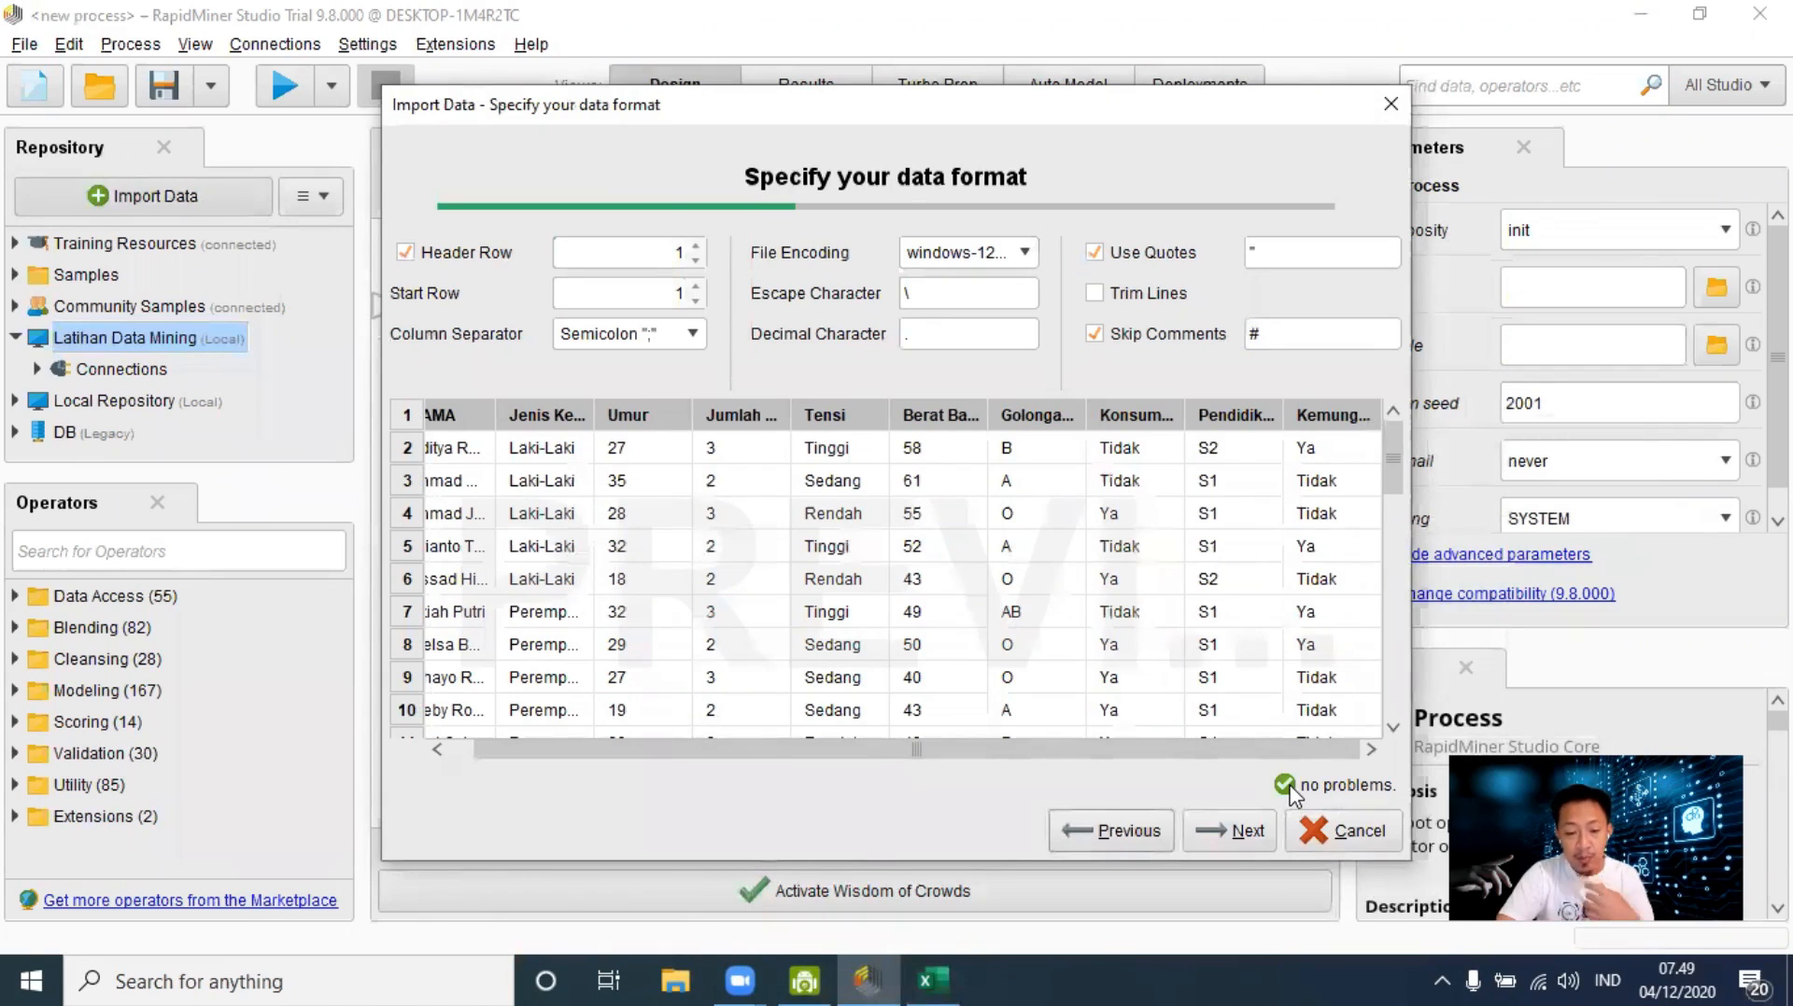
click(1193, 833)
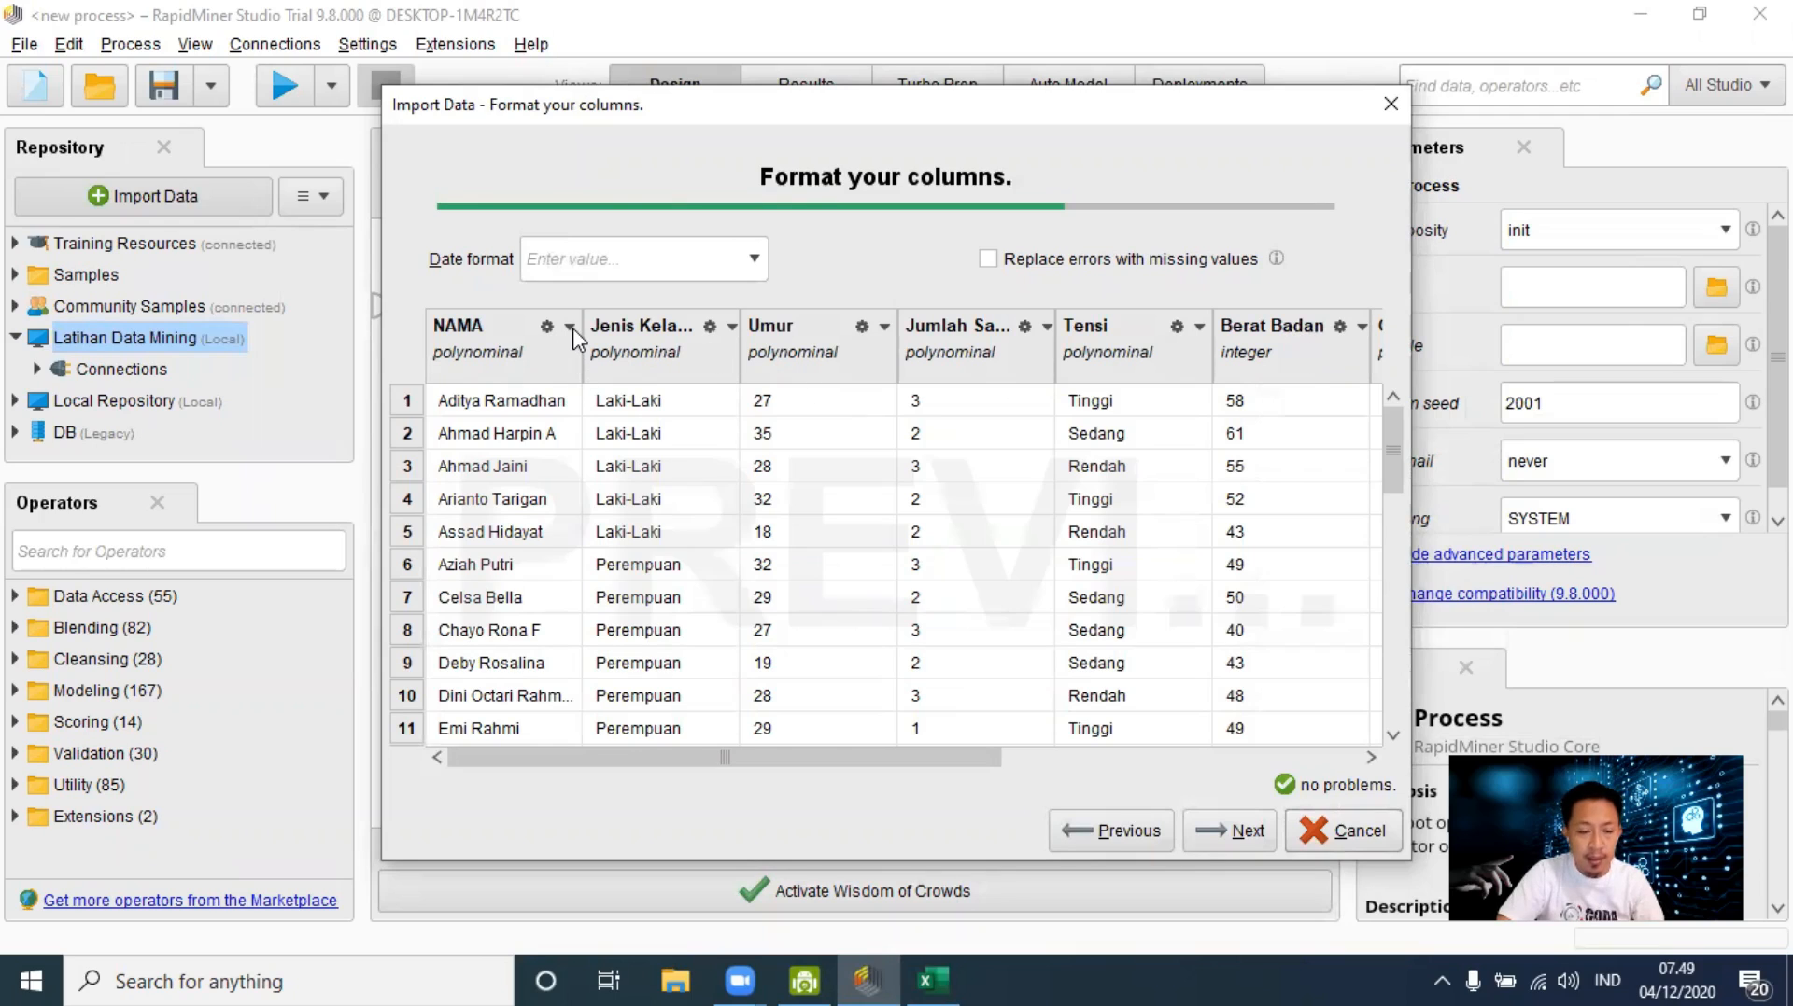
drag(757, 764, 634, 790)
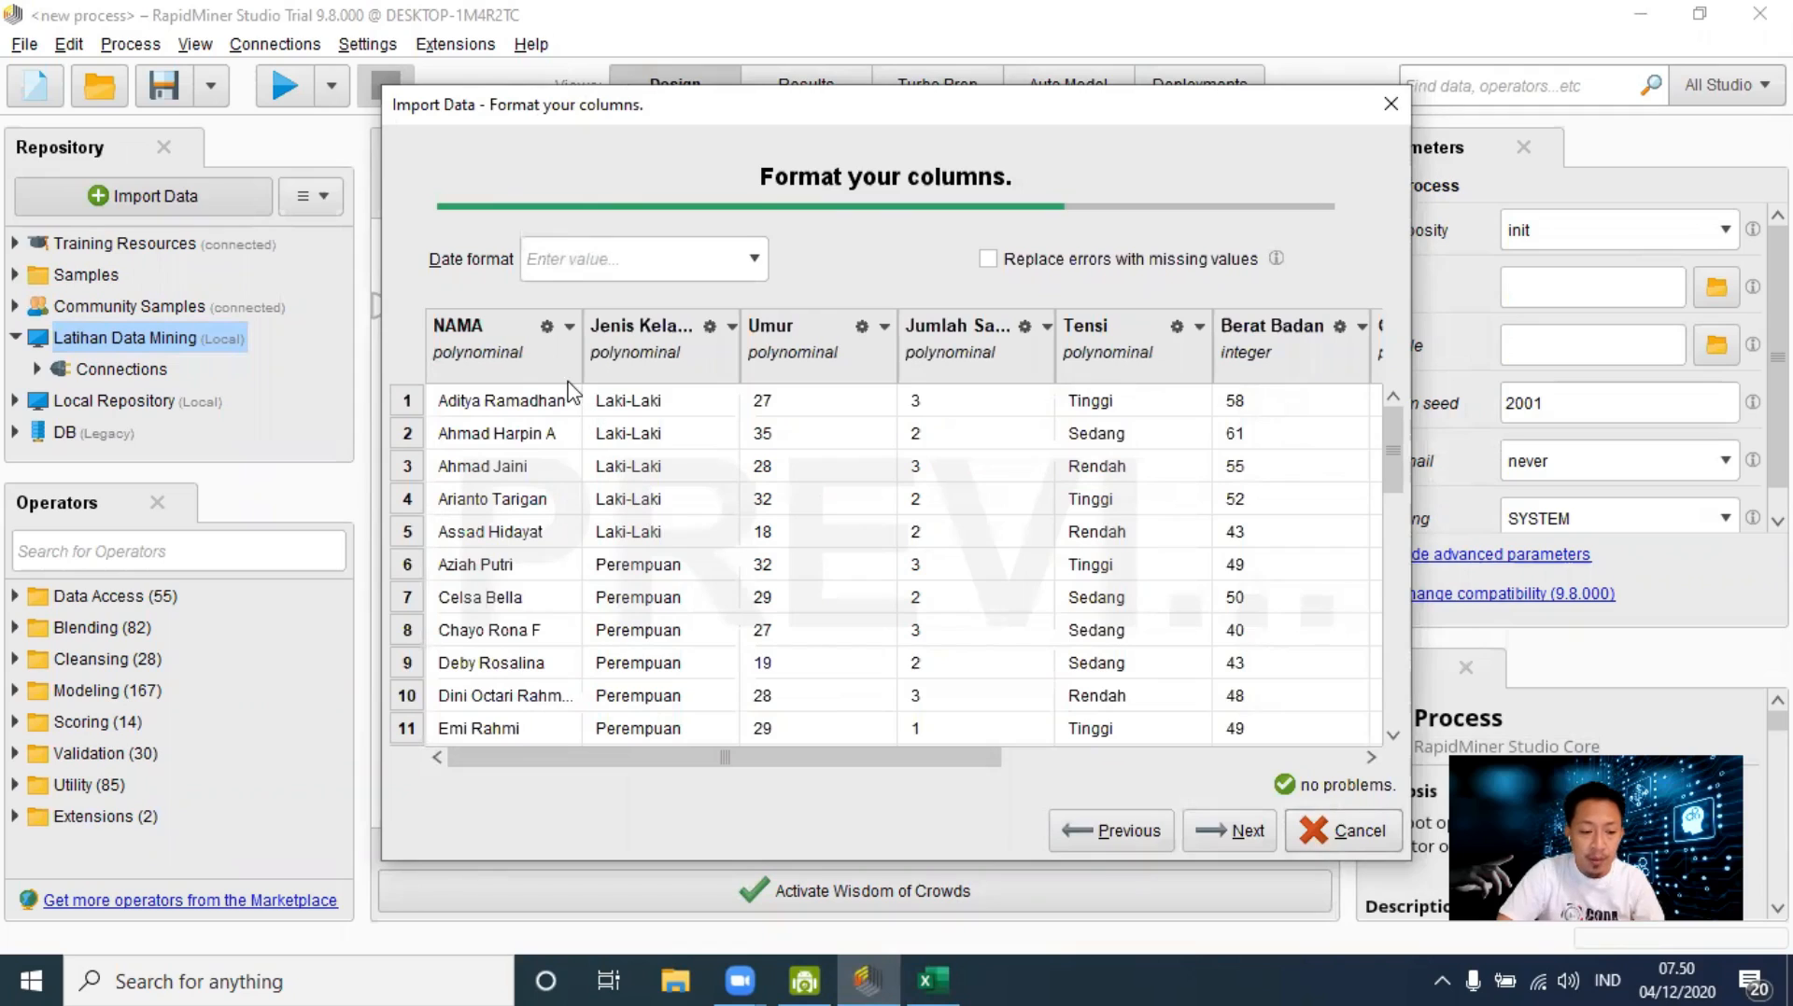
Step: Change the role of the NAMA column to id
click(569, 329)
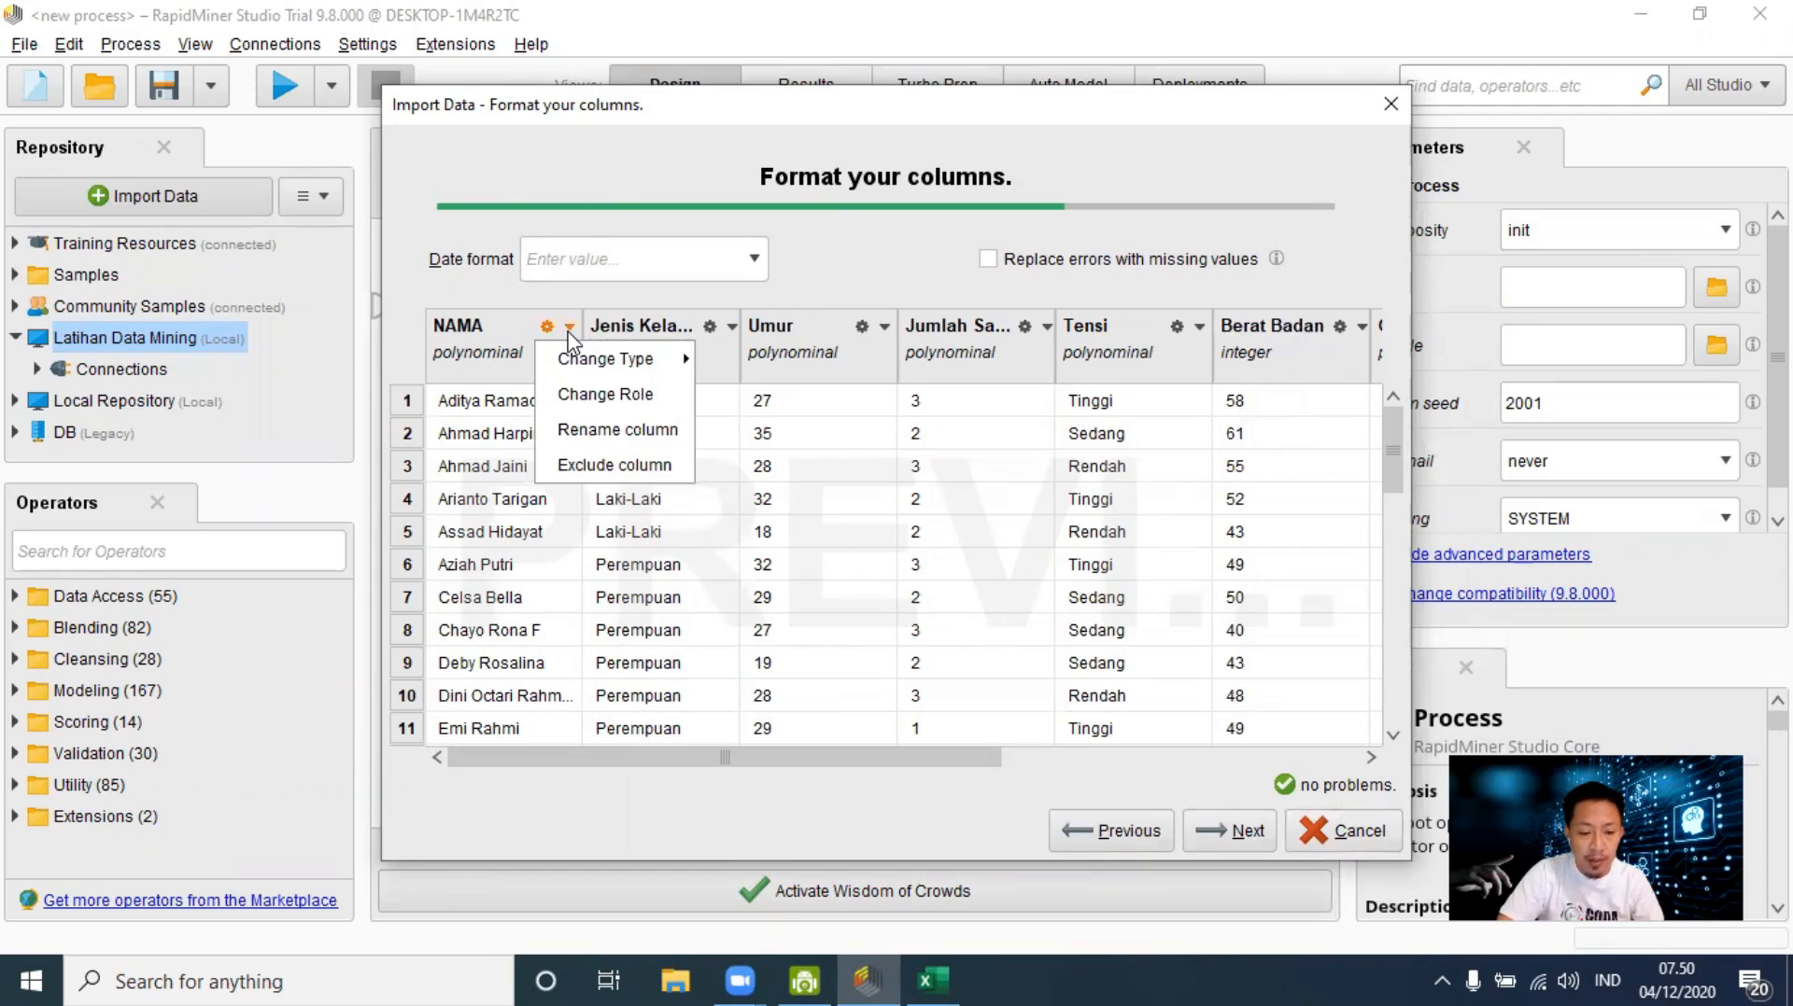
click(568, 334)
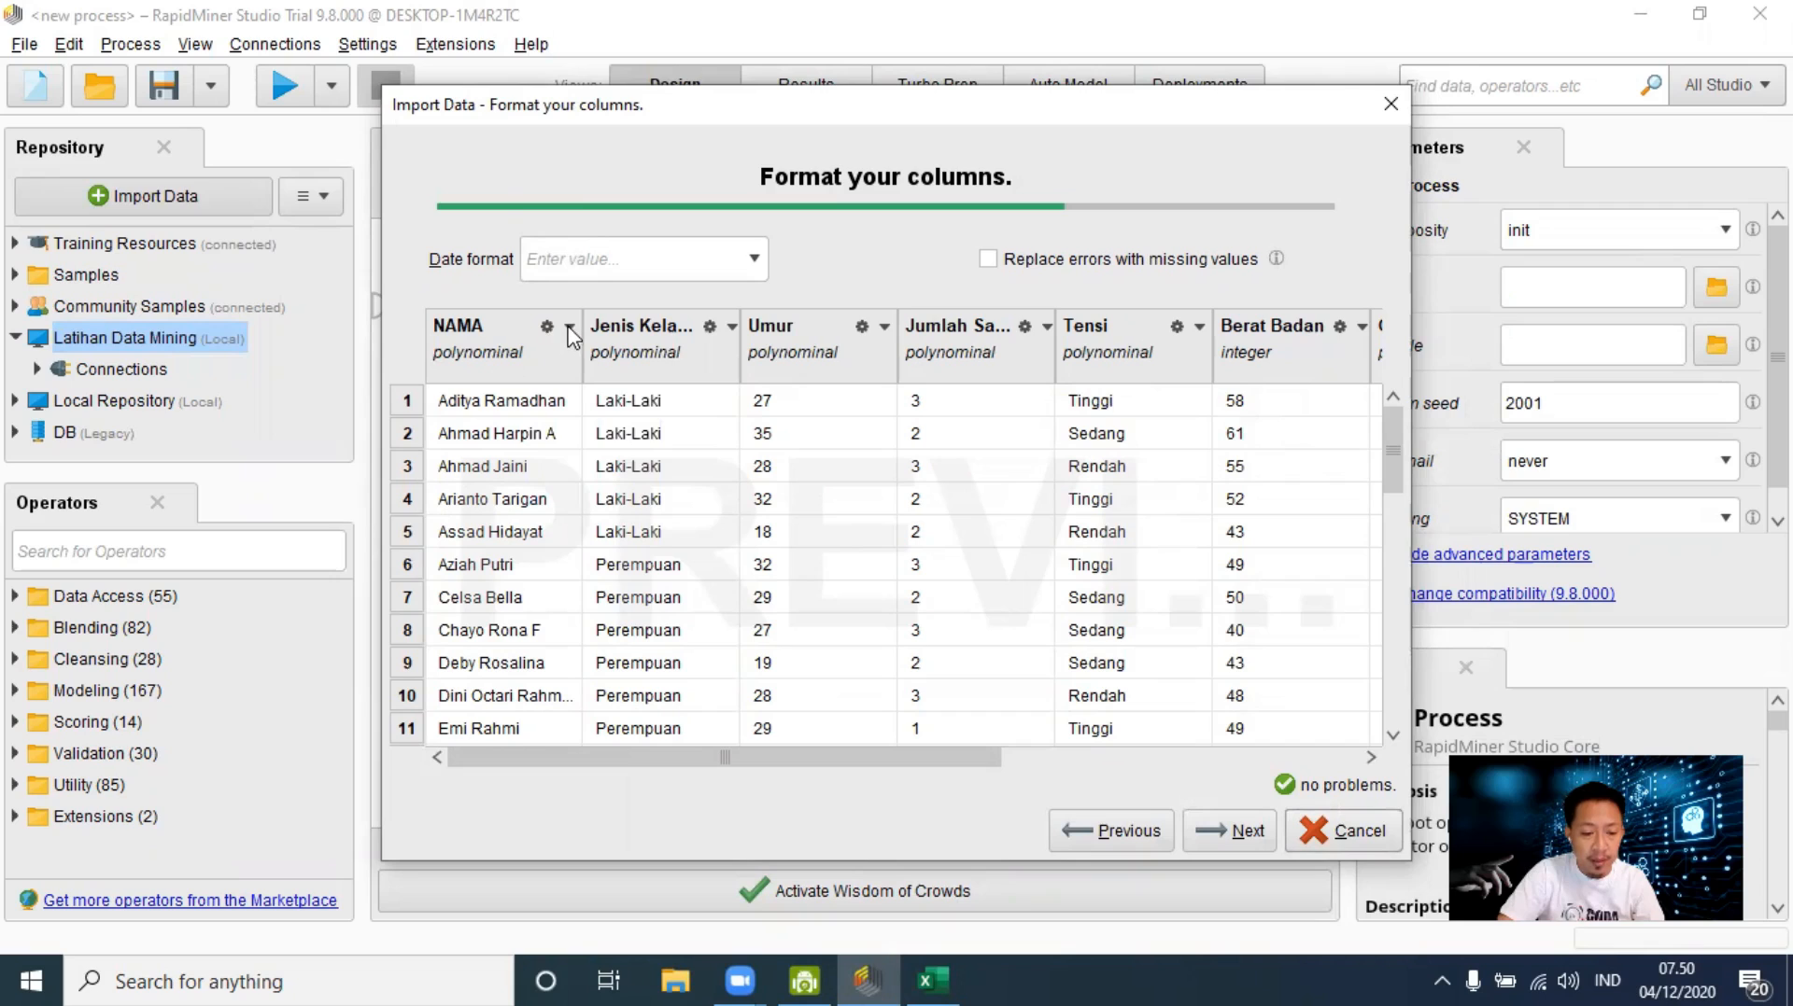
click(570, 329)
click(586, 395)
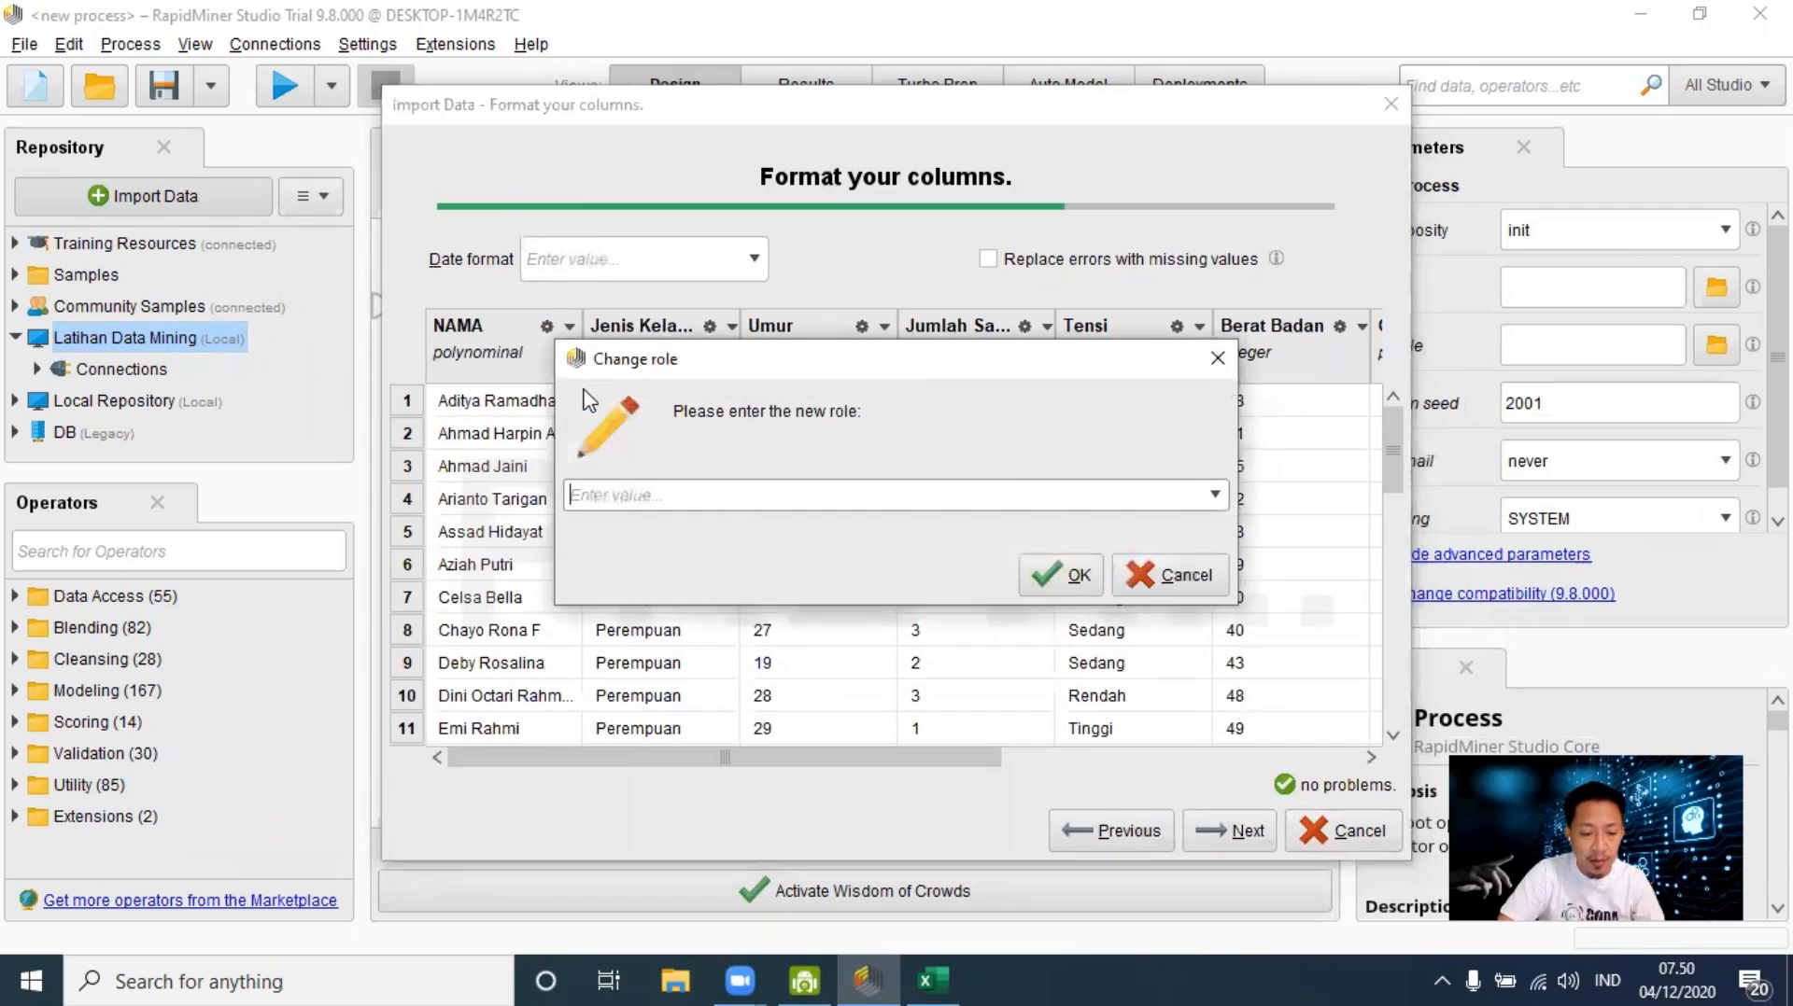
click(1214, 497)
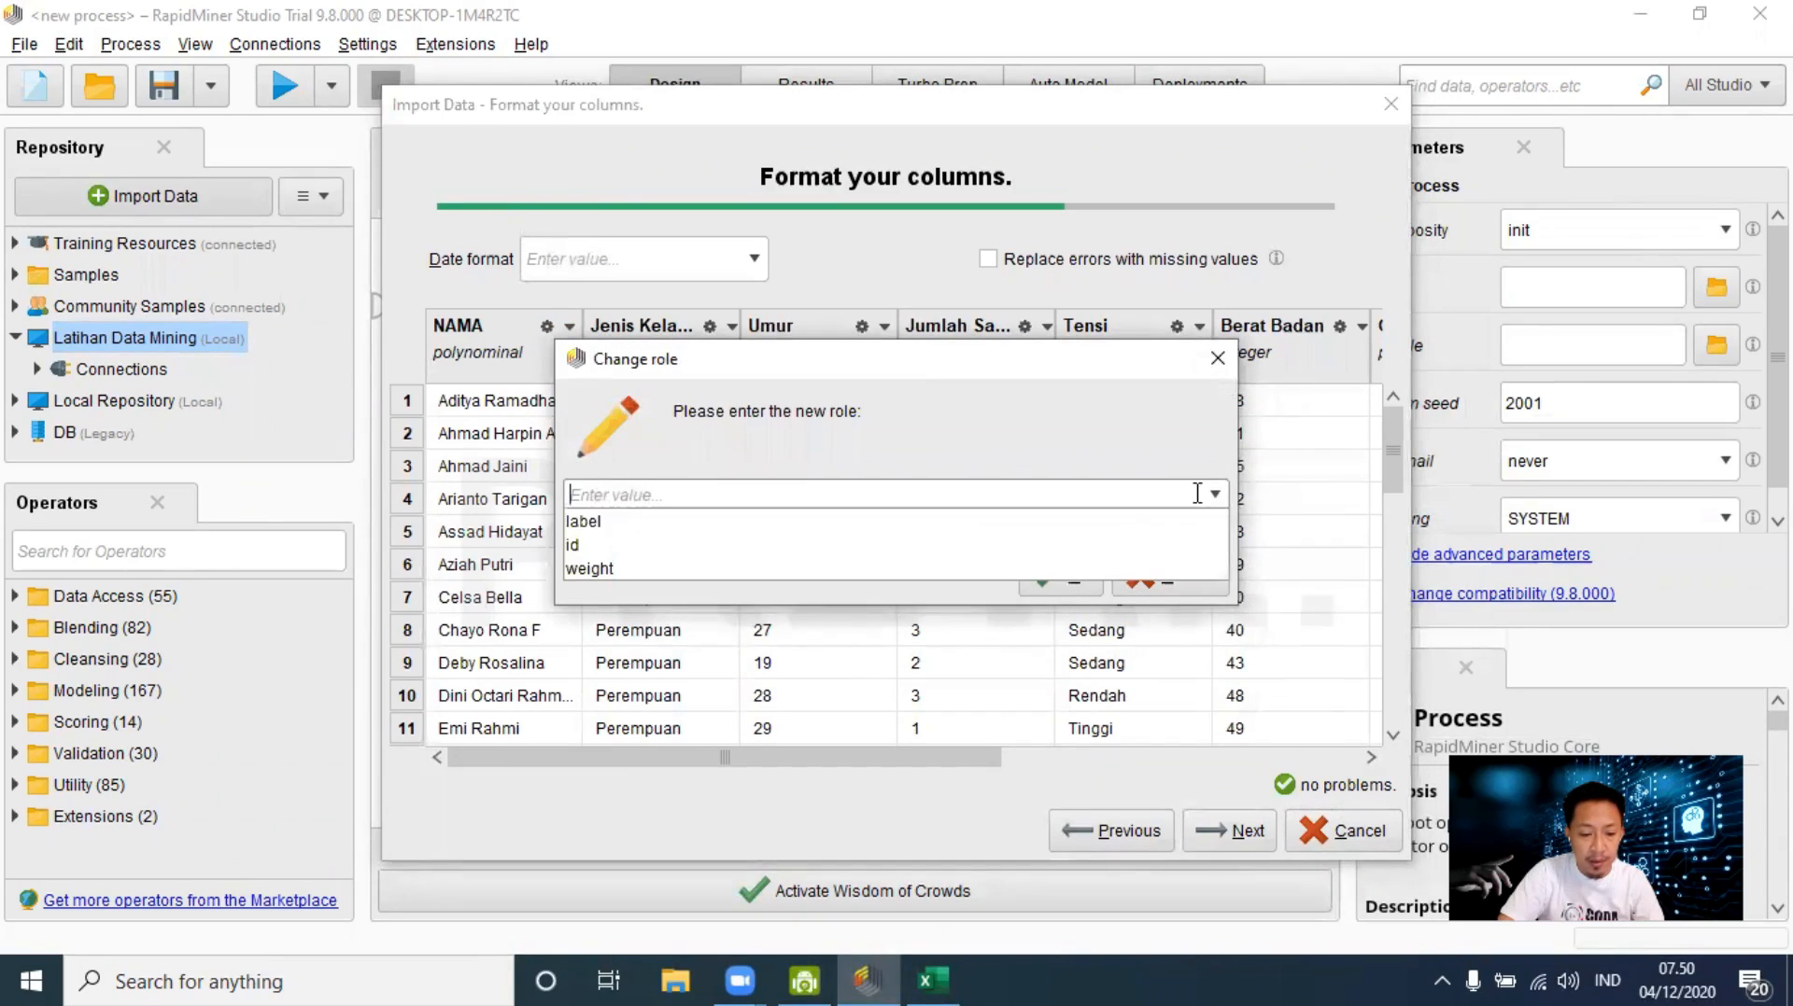
click(871, 551)
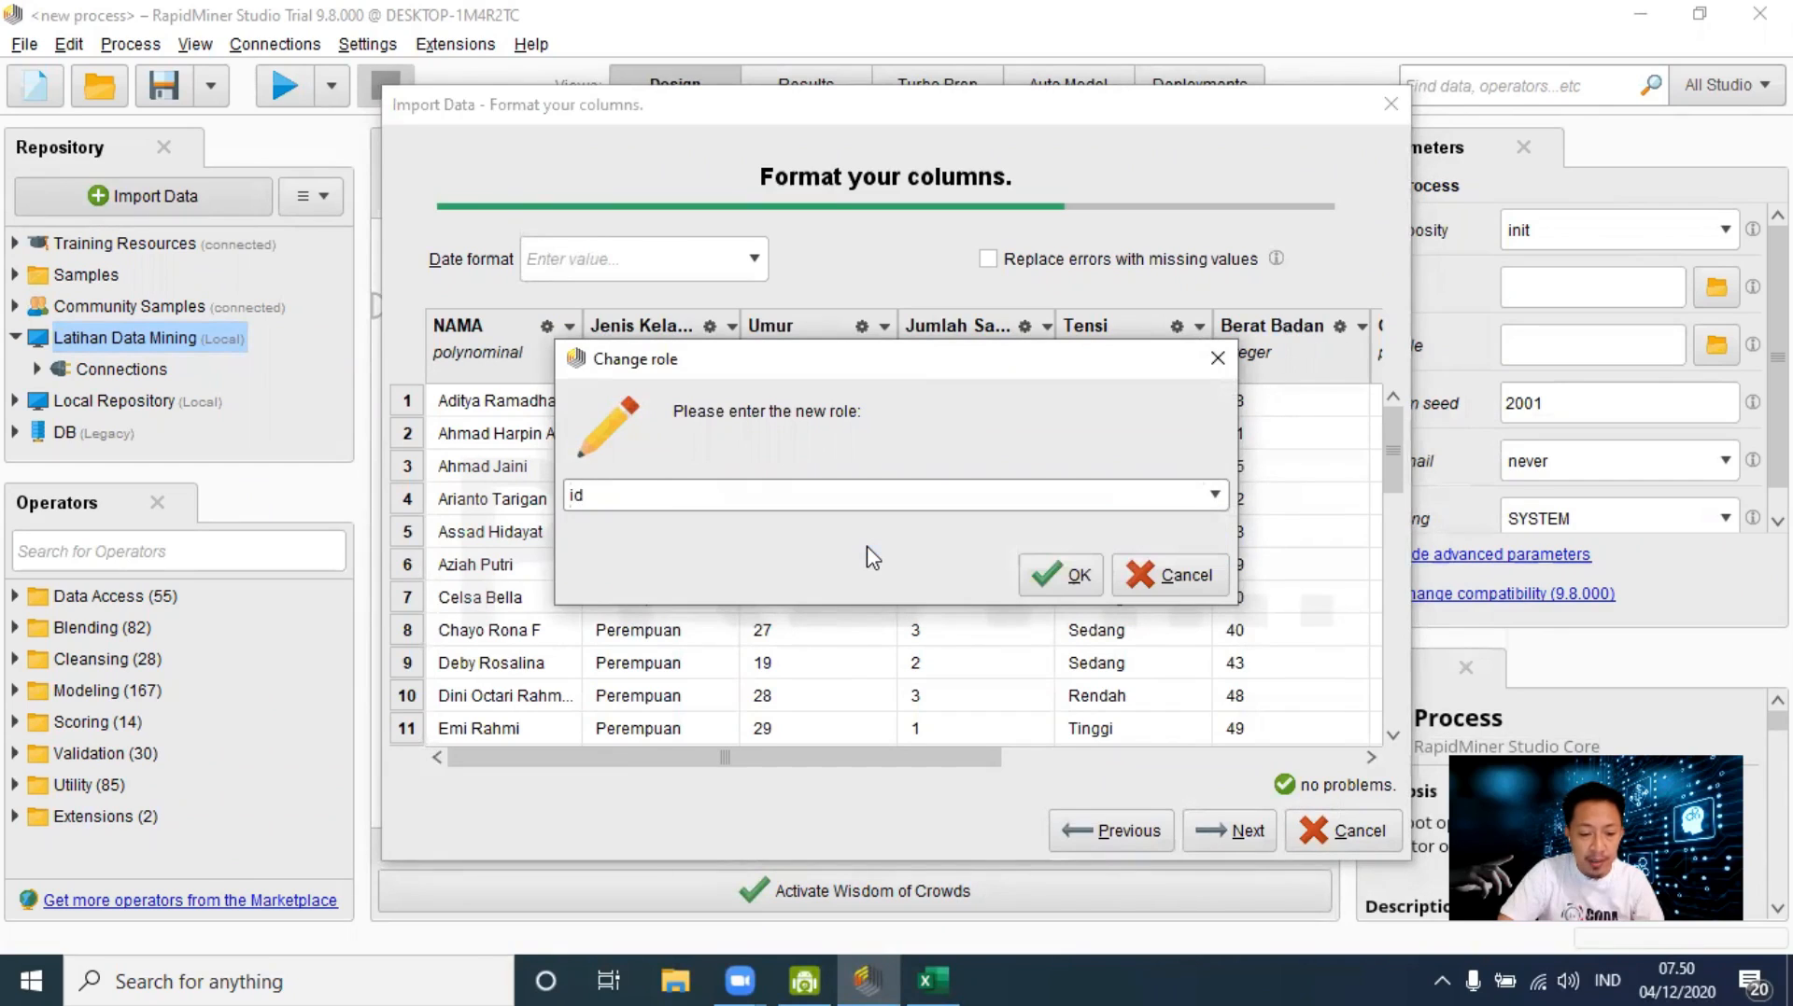
click(1060, 579)
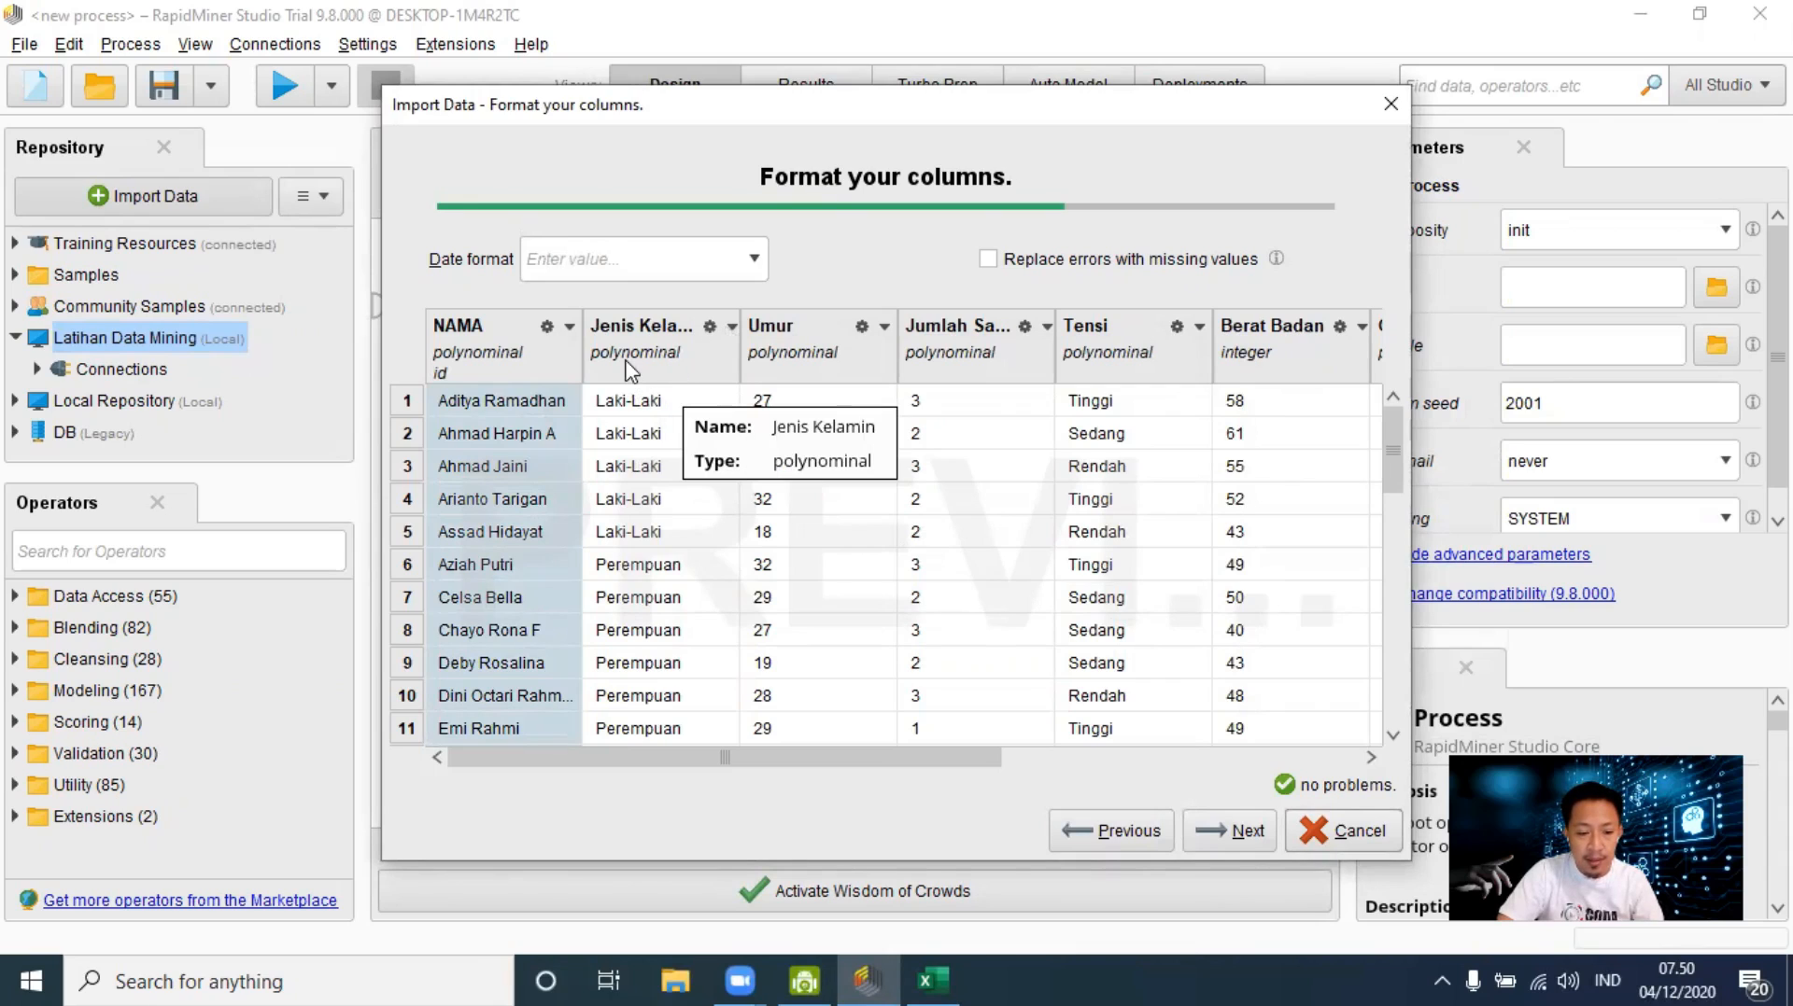
Step: Change the Jenis Kelamin column's type to binominal
click(732, 326)
mouse_move(794, 360)
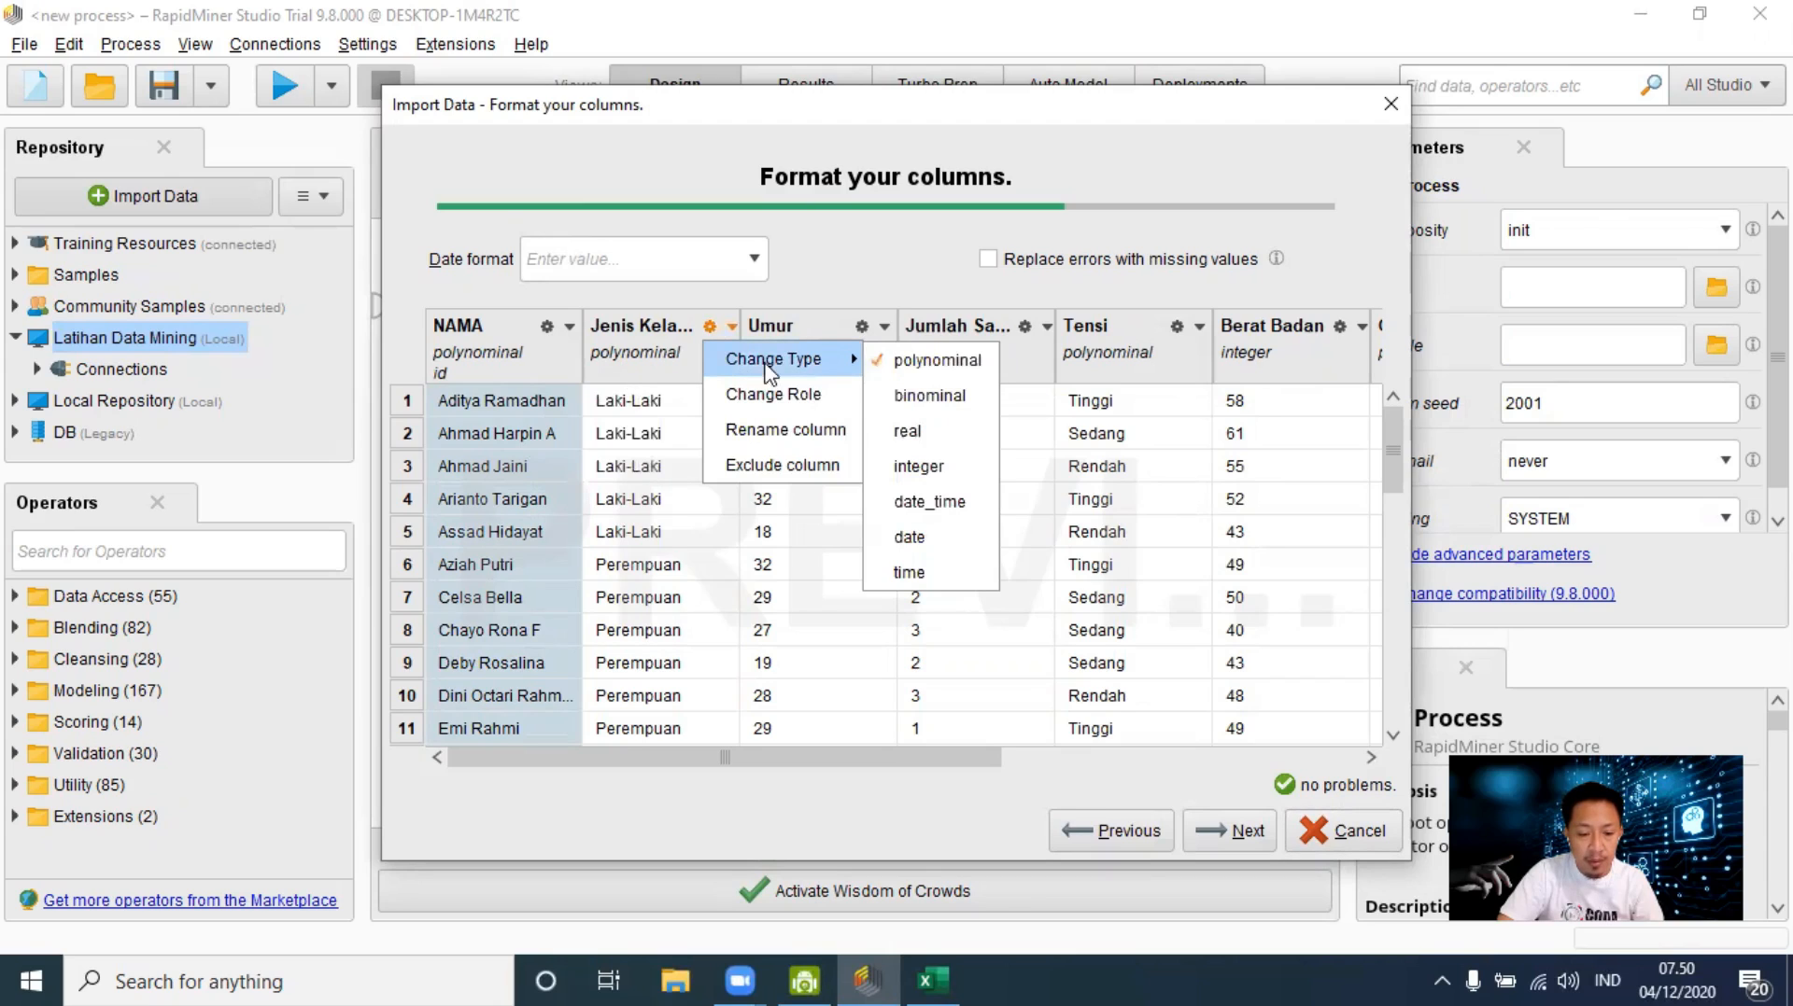
click(927, 416)
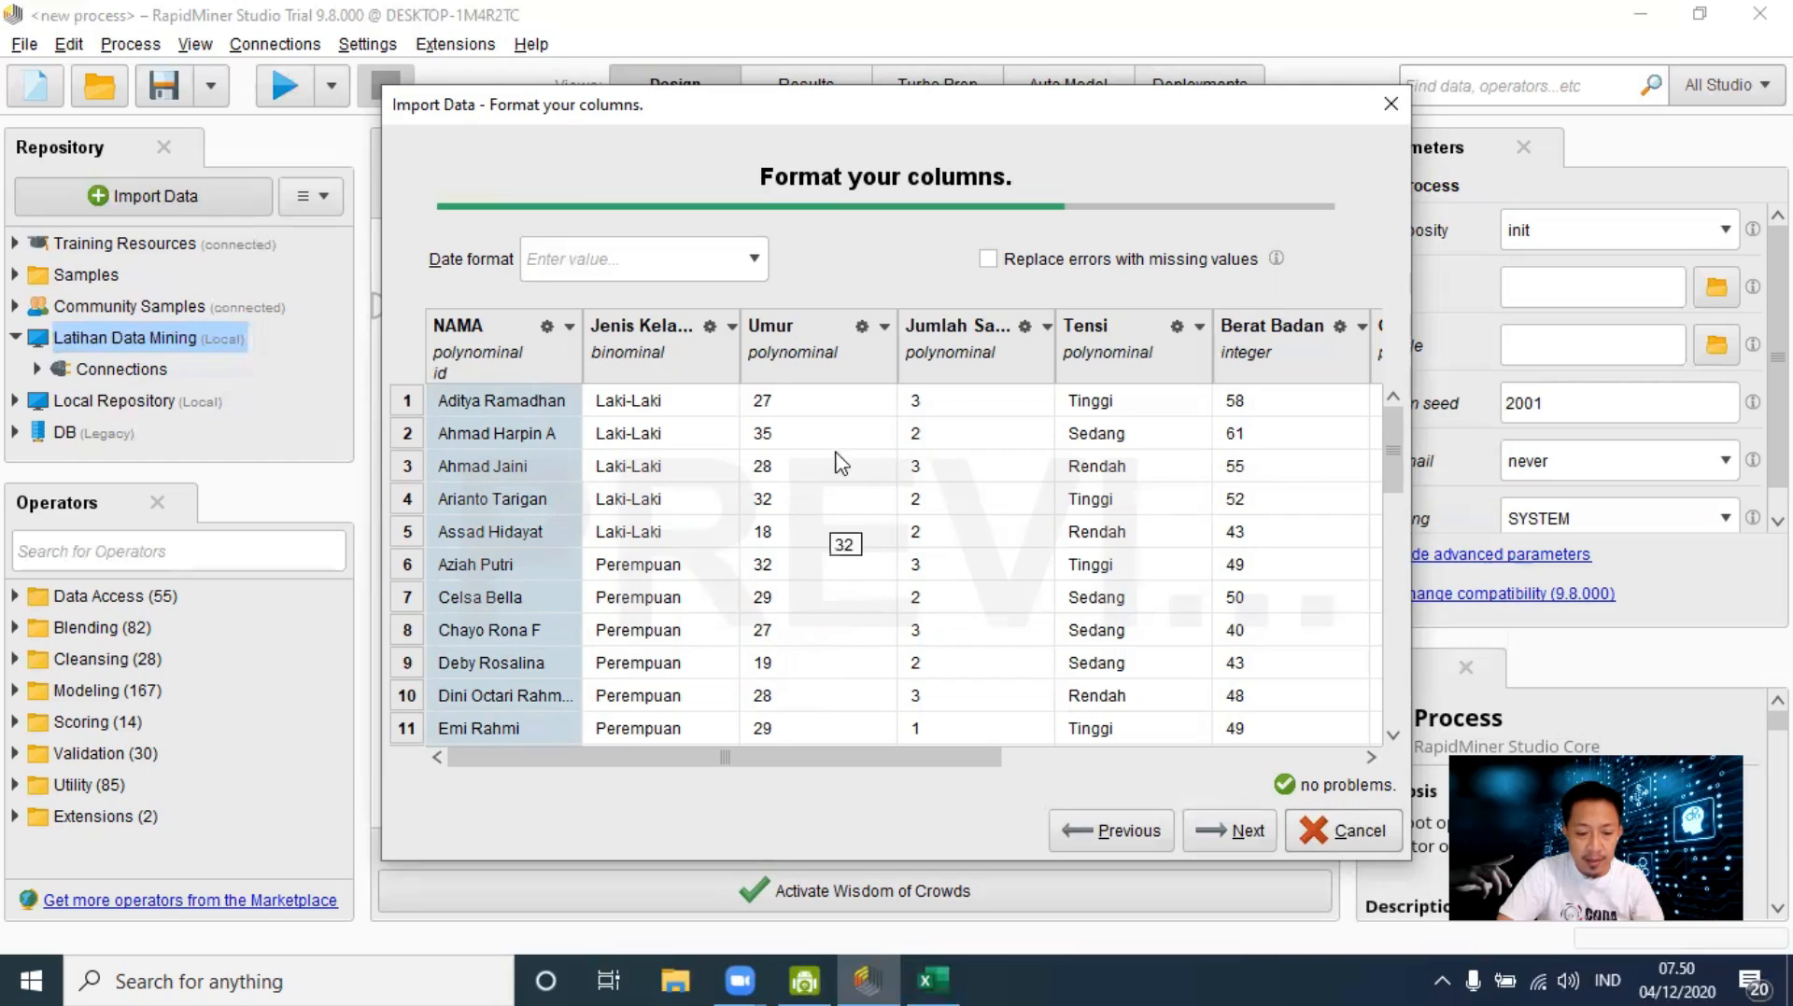
Step: Change the types of the Umur and Jumlah Saudara columns to integer
click(884, 326)
mouse_move(885, 358)
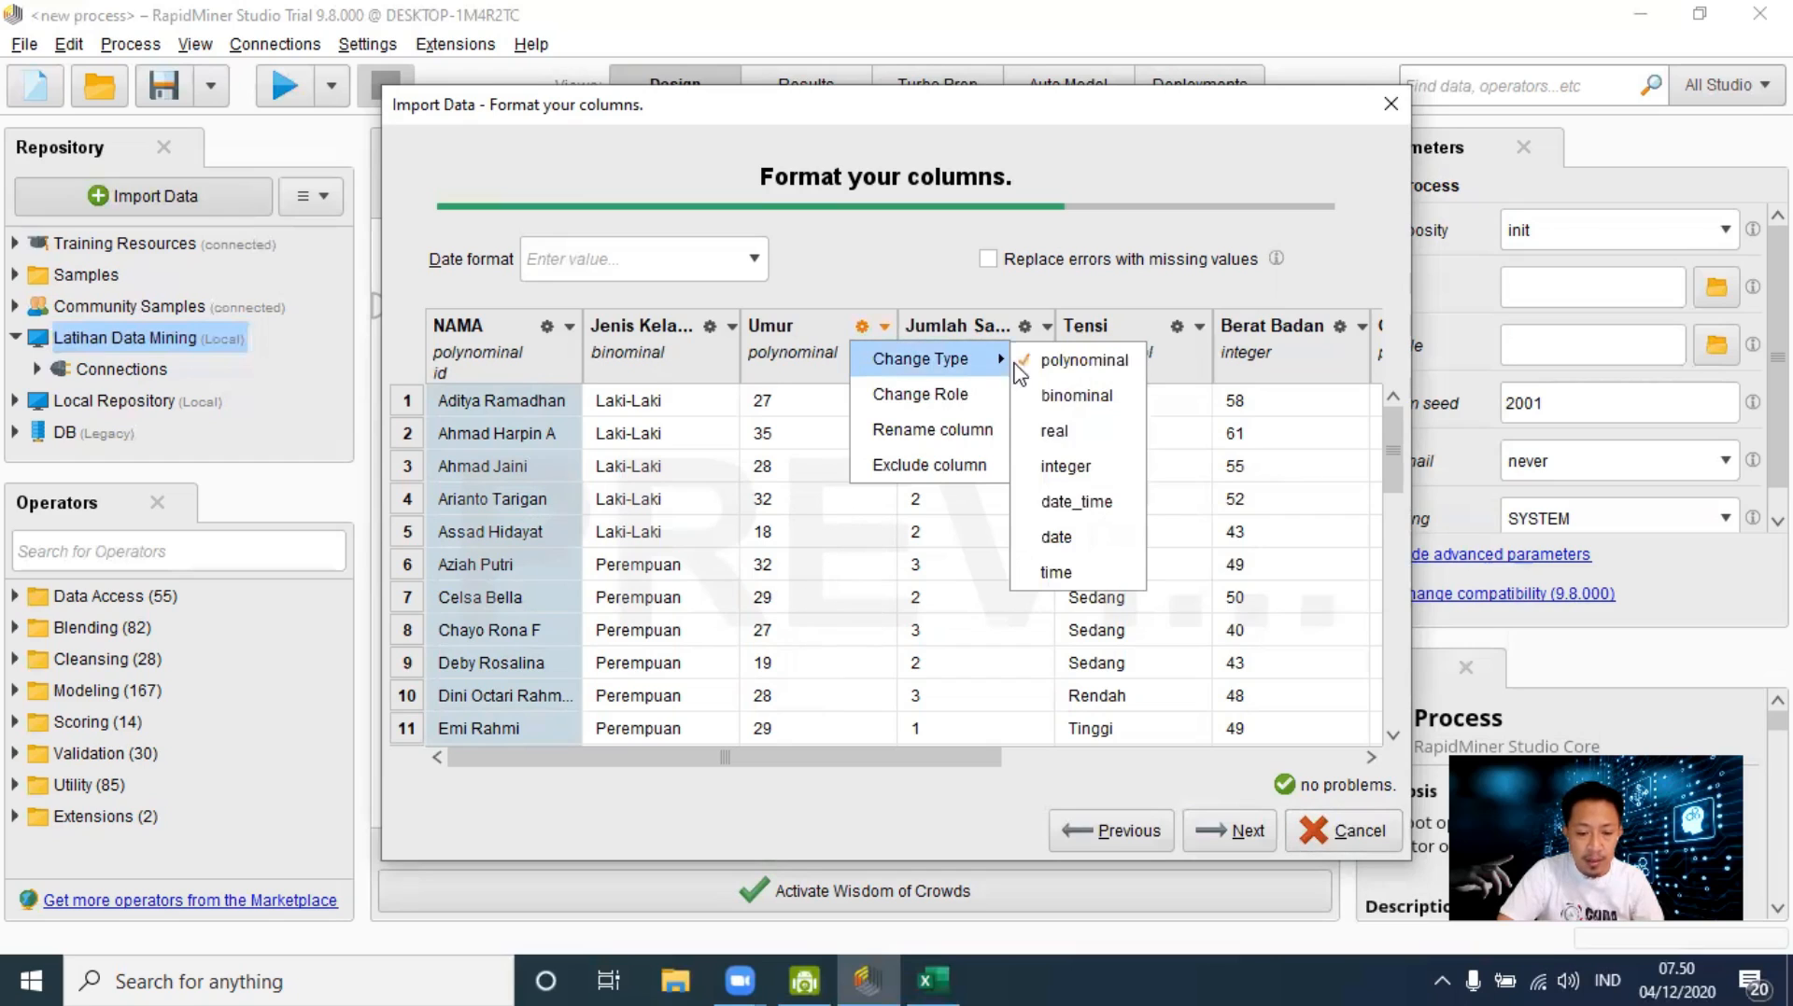
click(1064, 468)
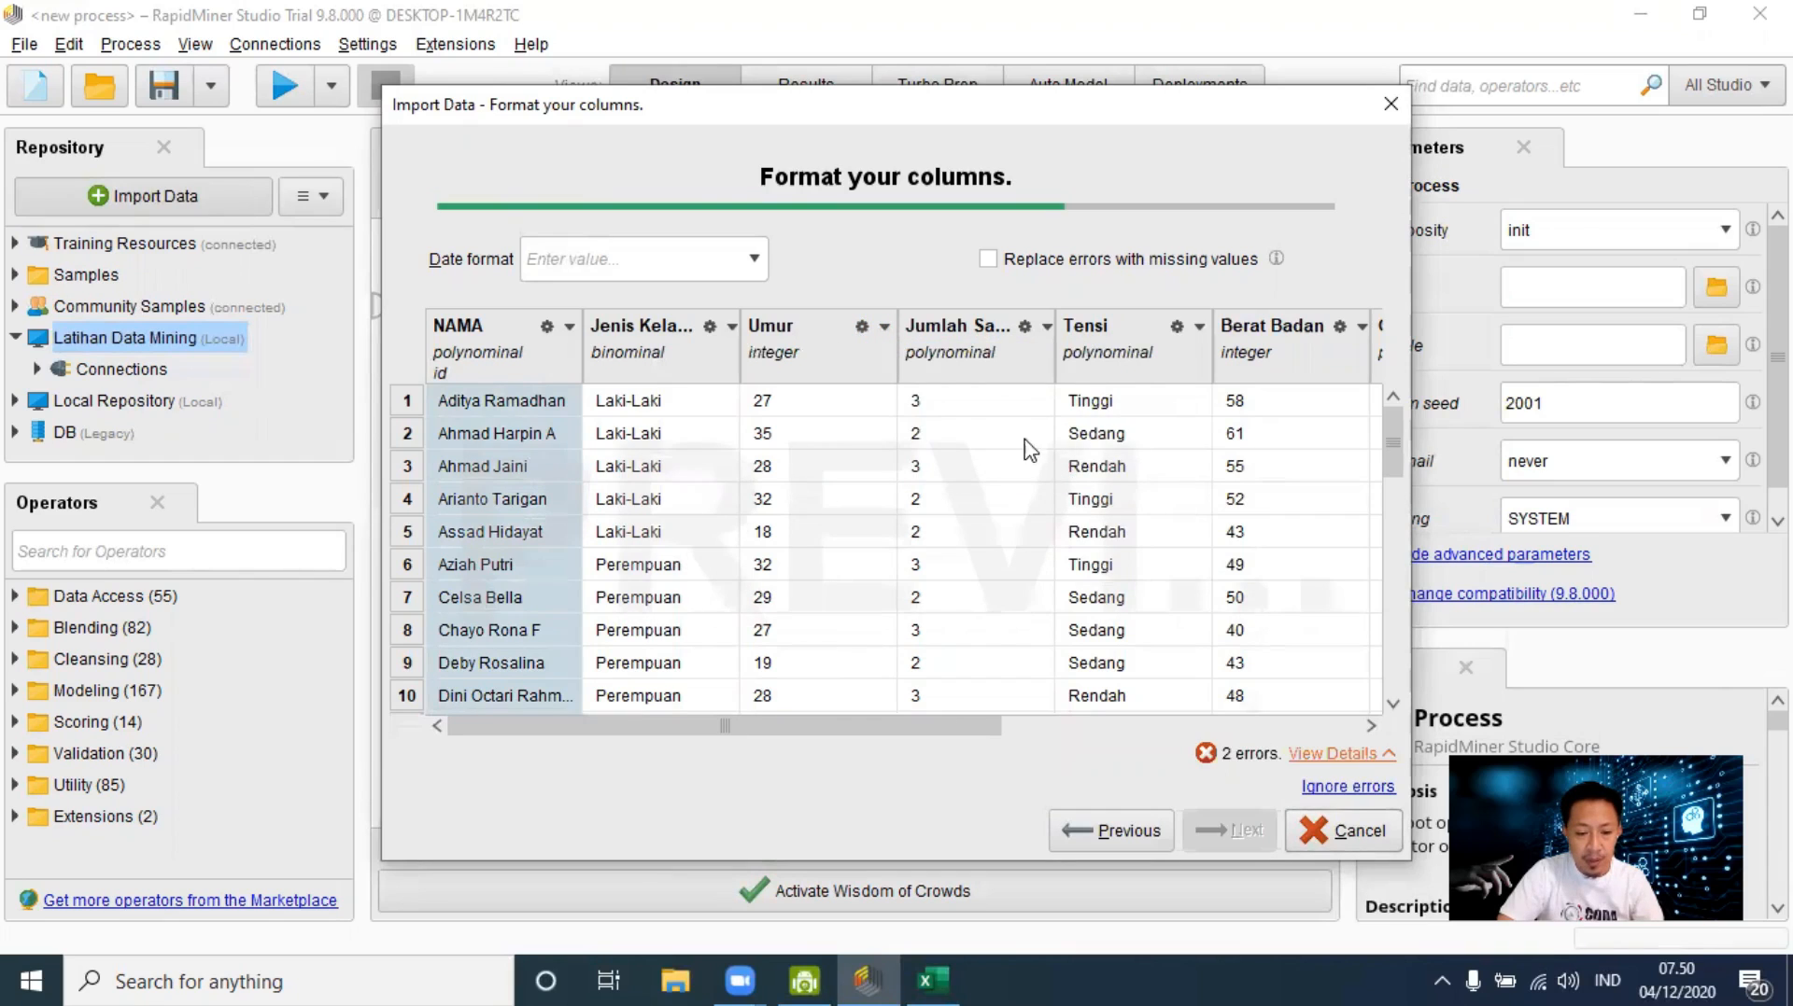
scroll(948, 591, down, 1)
scroll(948, 591, up, 1)
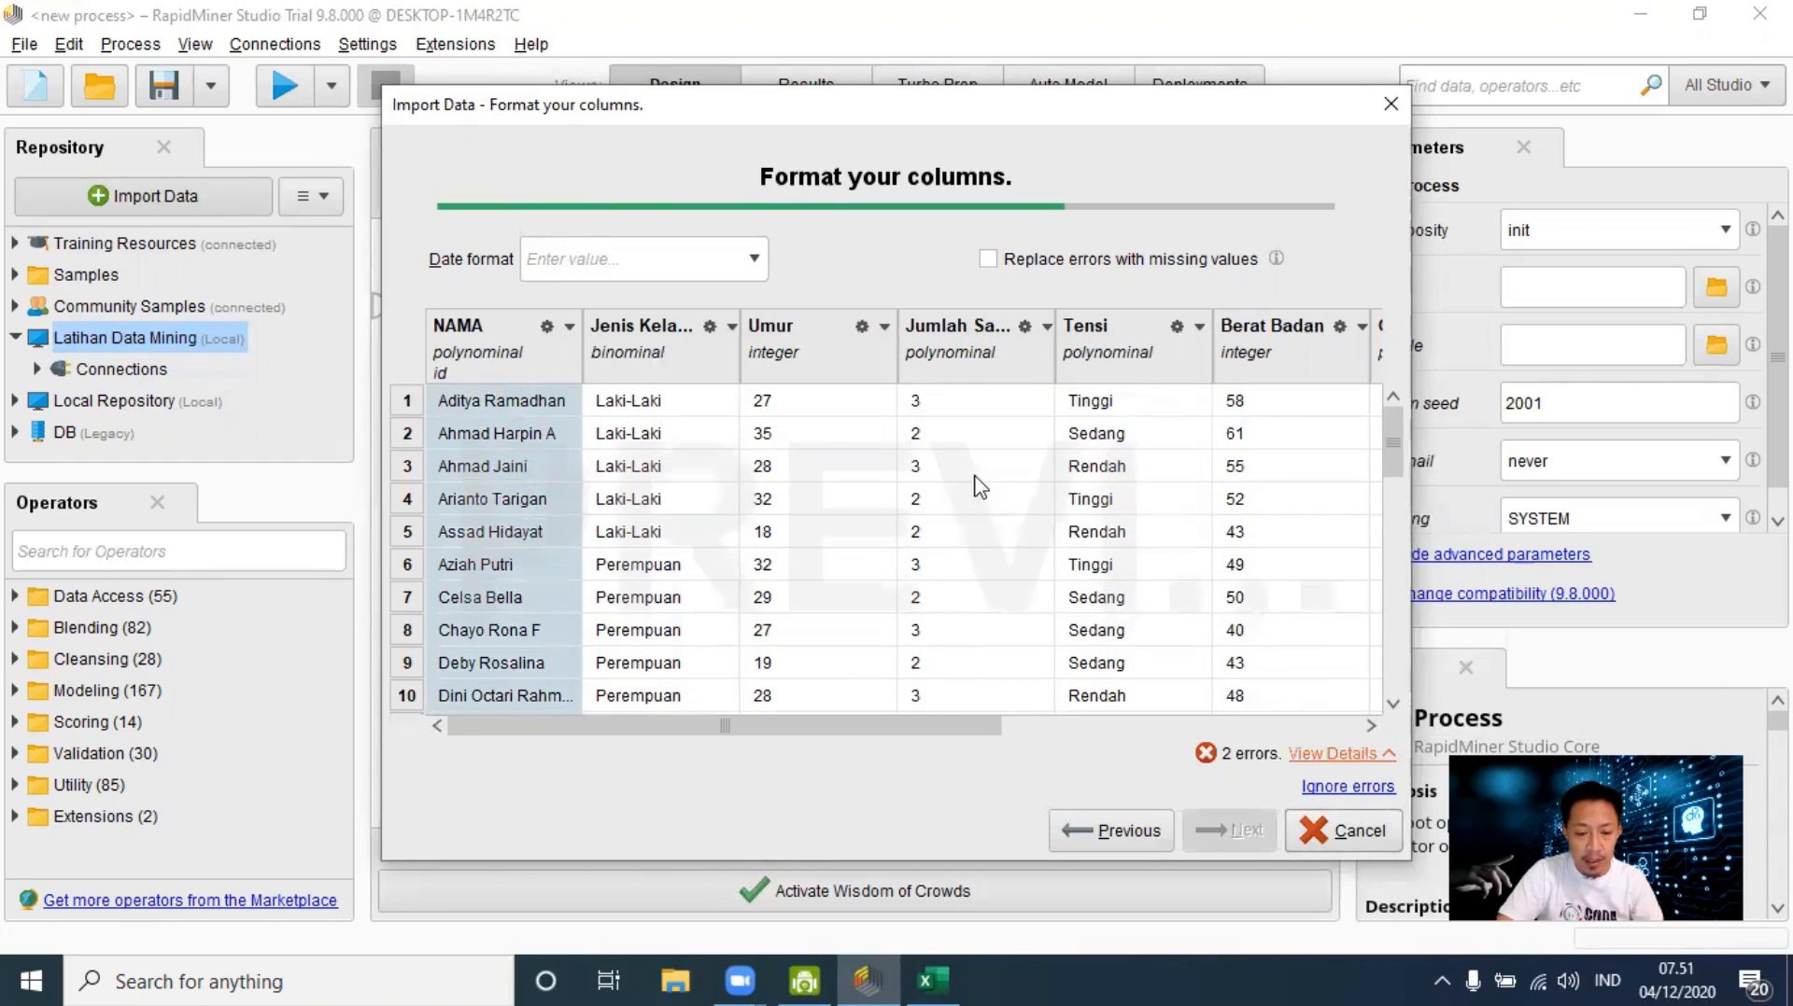
click(1046, 326)
mouse_move(1087, 362)
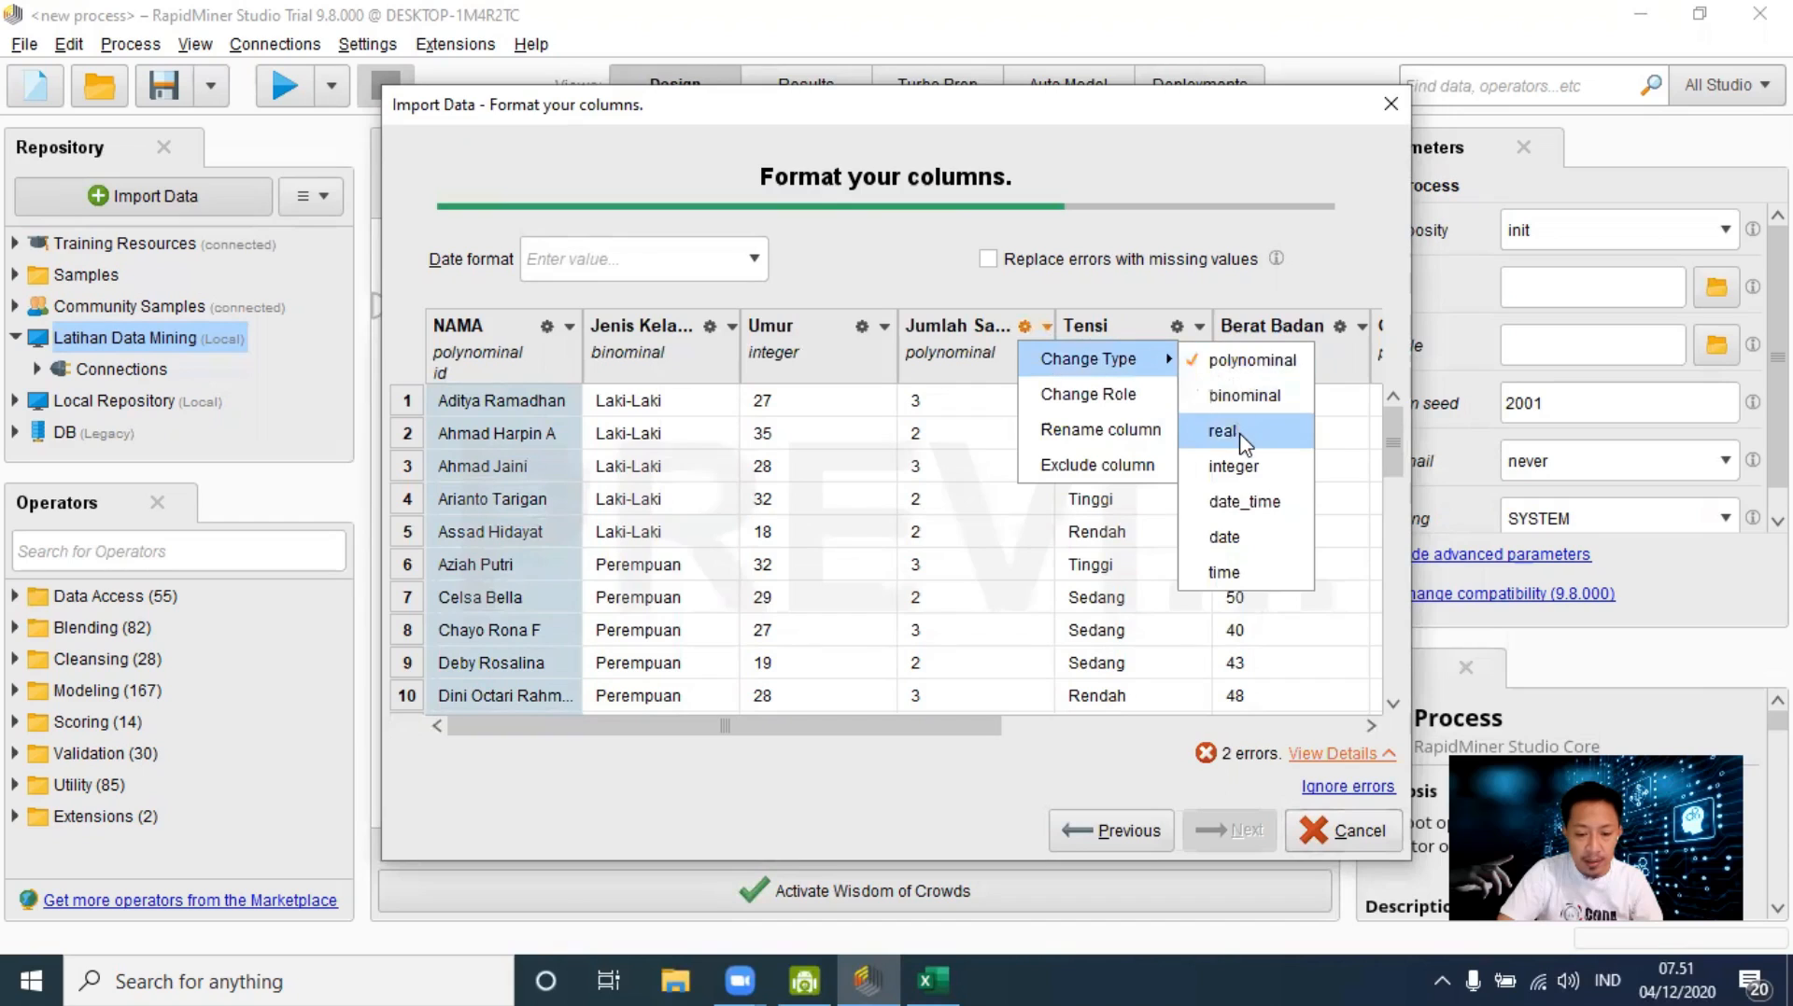
click(1239, 467)
Step: Review the types of the remaining columns and change the Konsumsi Obat column's type to binominal
drag(896, 725, 1014, 733)
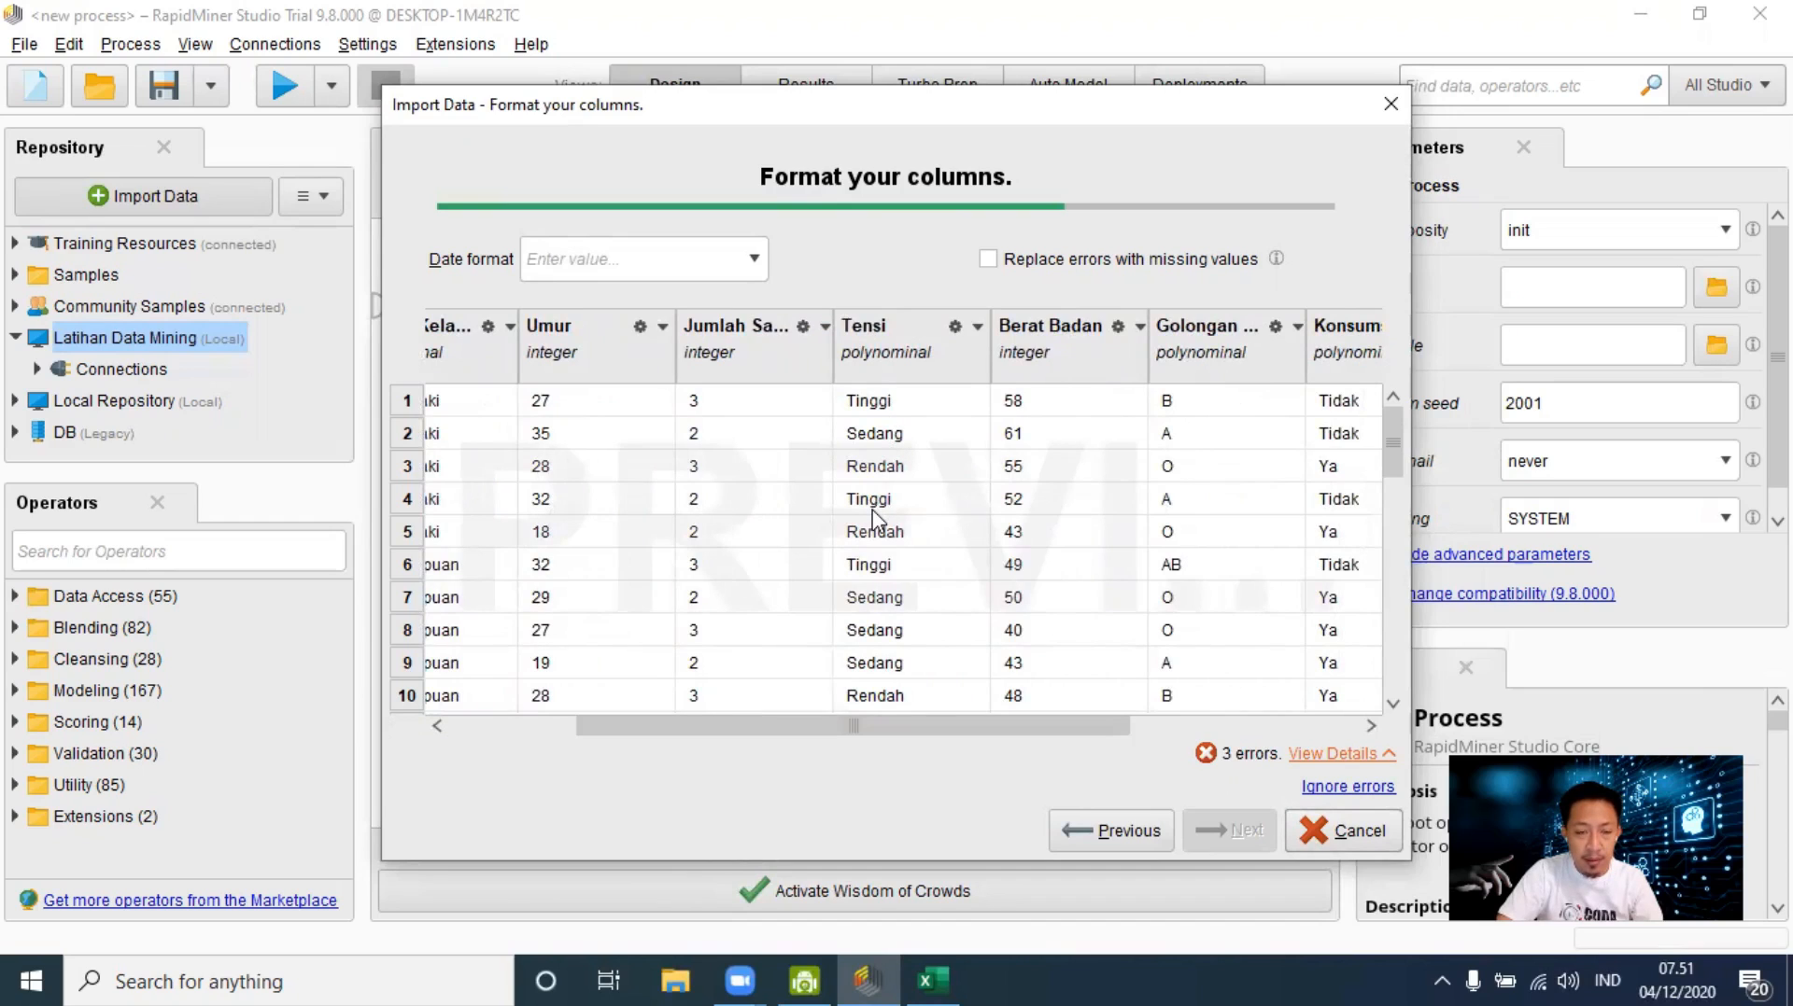
drag(932, 734, 1052, 737)
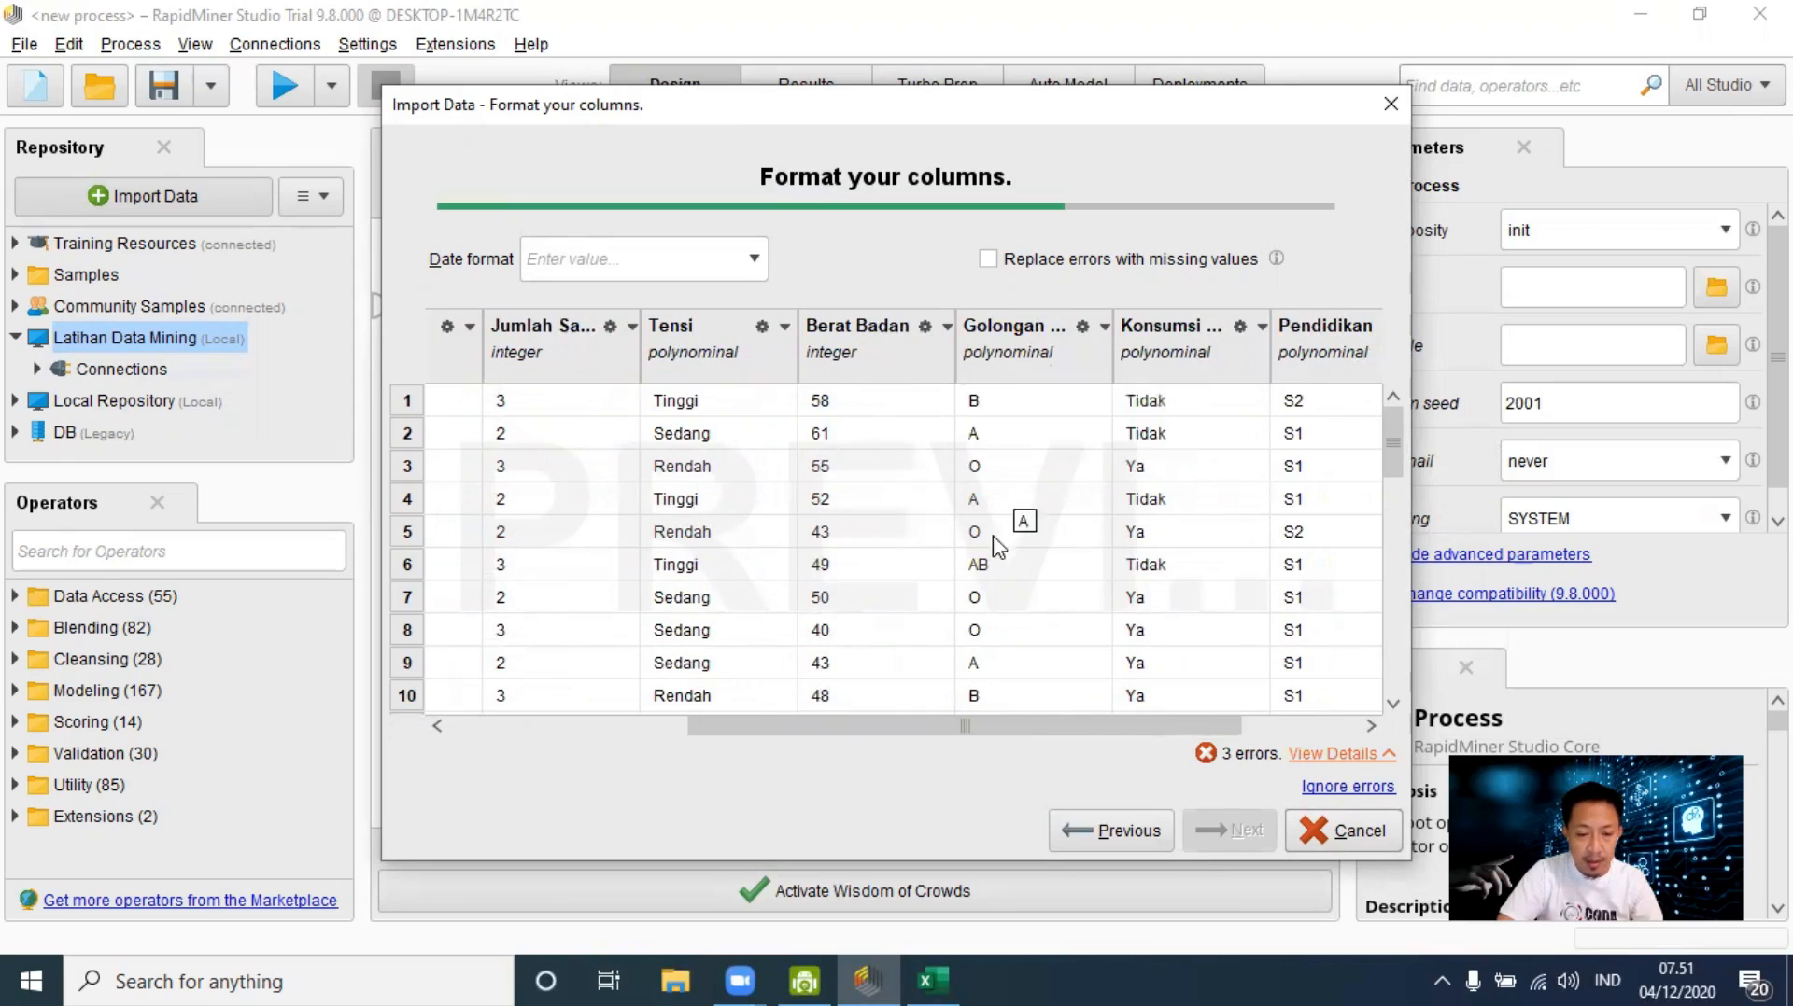
drag(929, 727, 1006, 729)
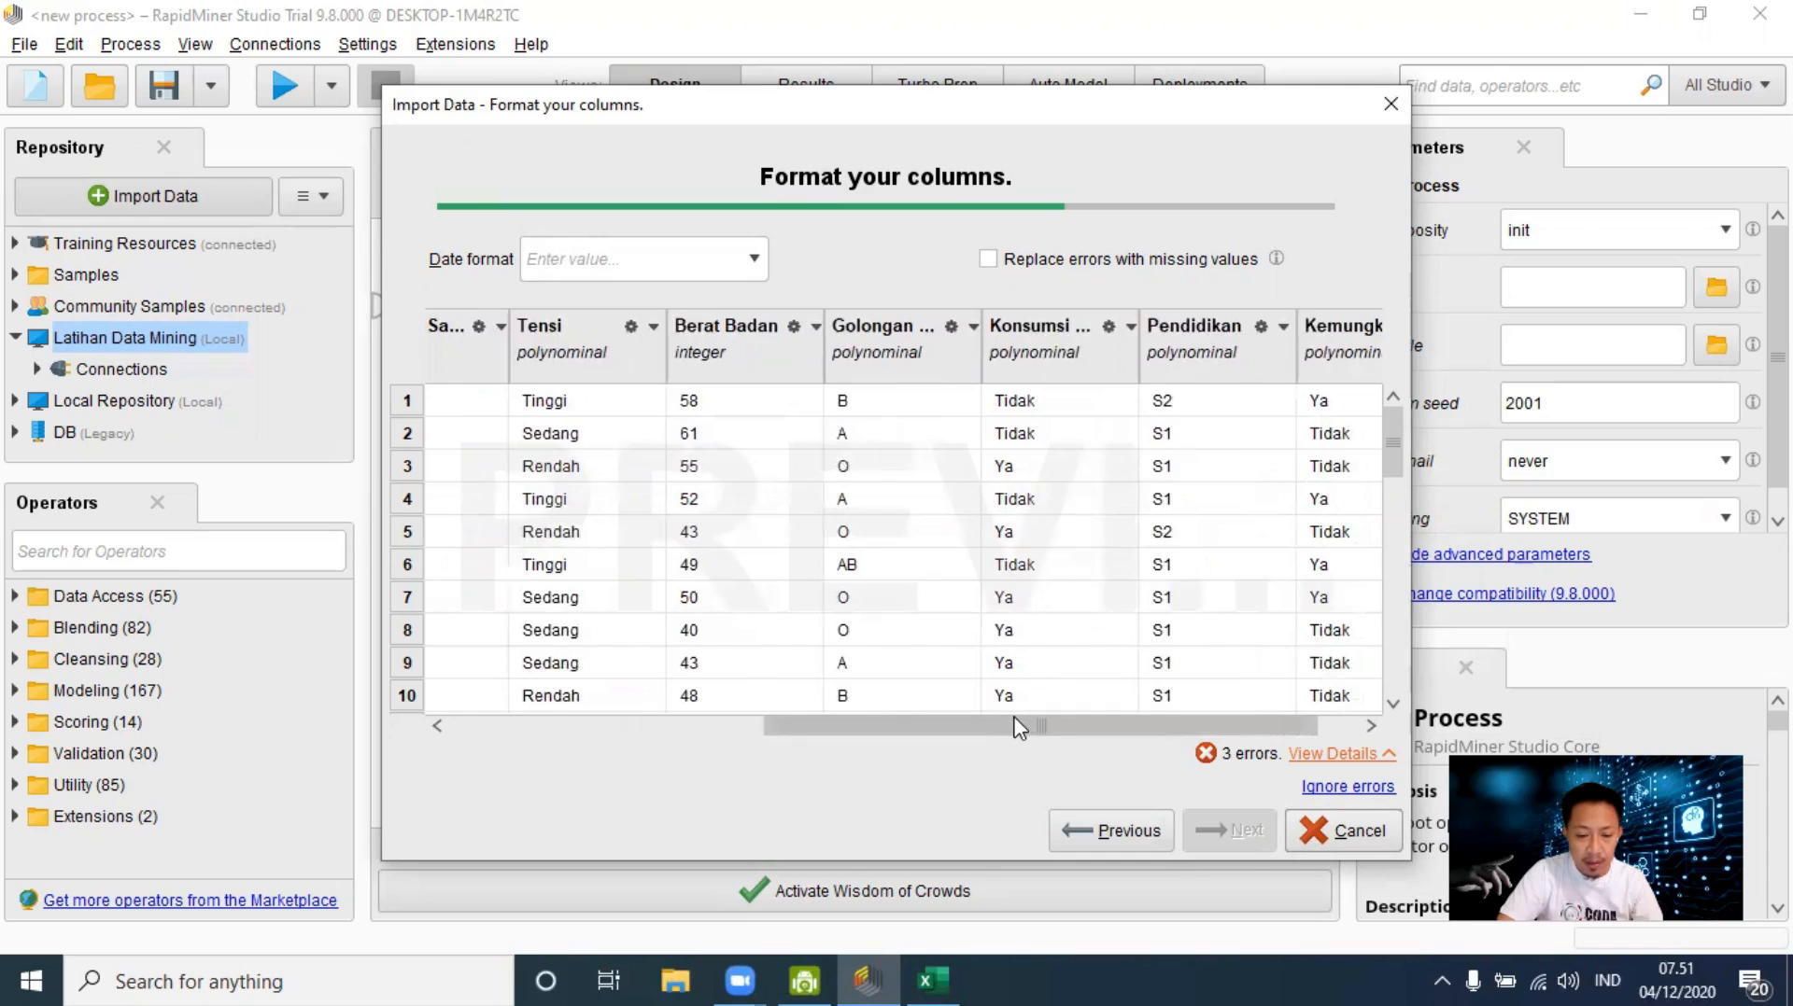
drag(1021, 725, 1089, 726)
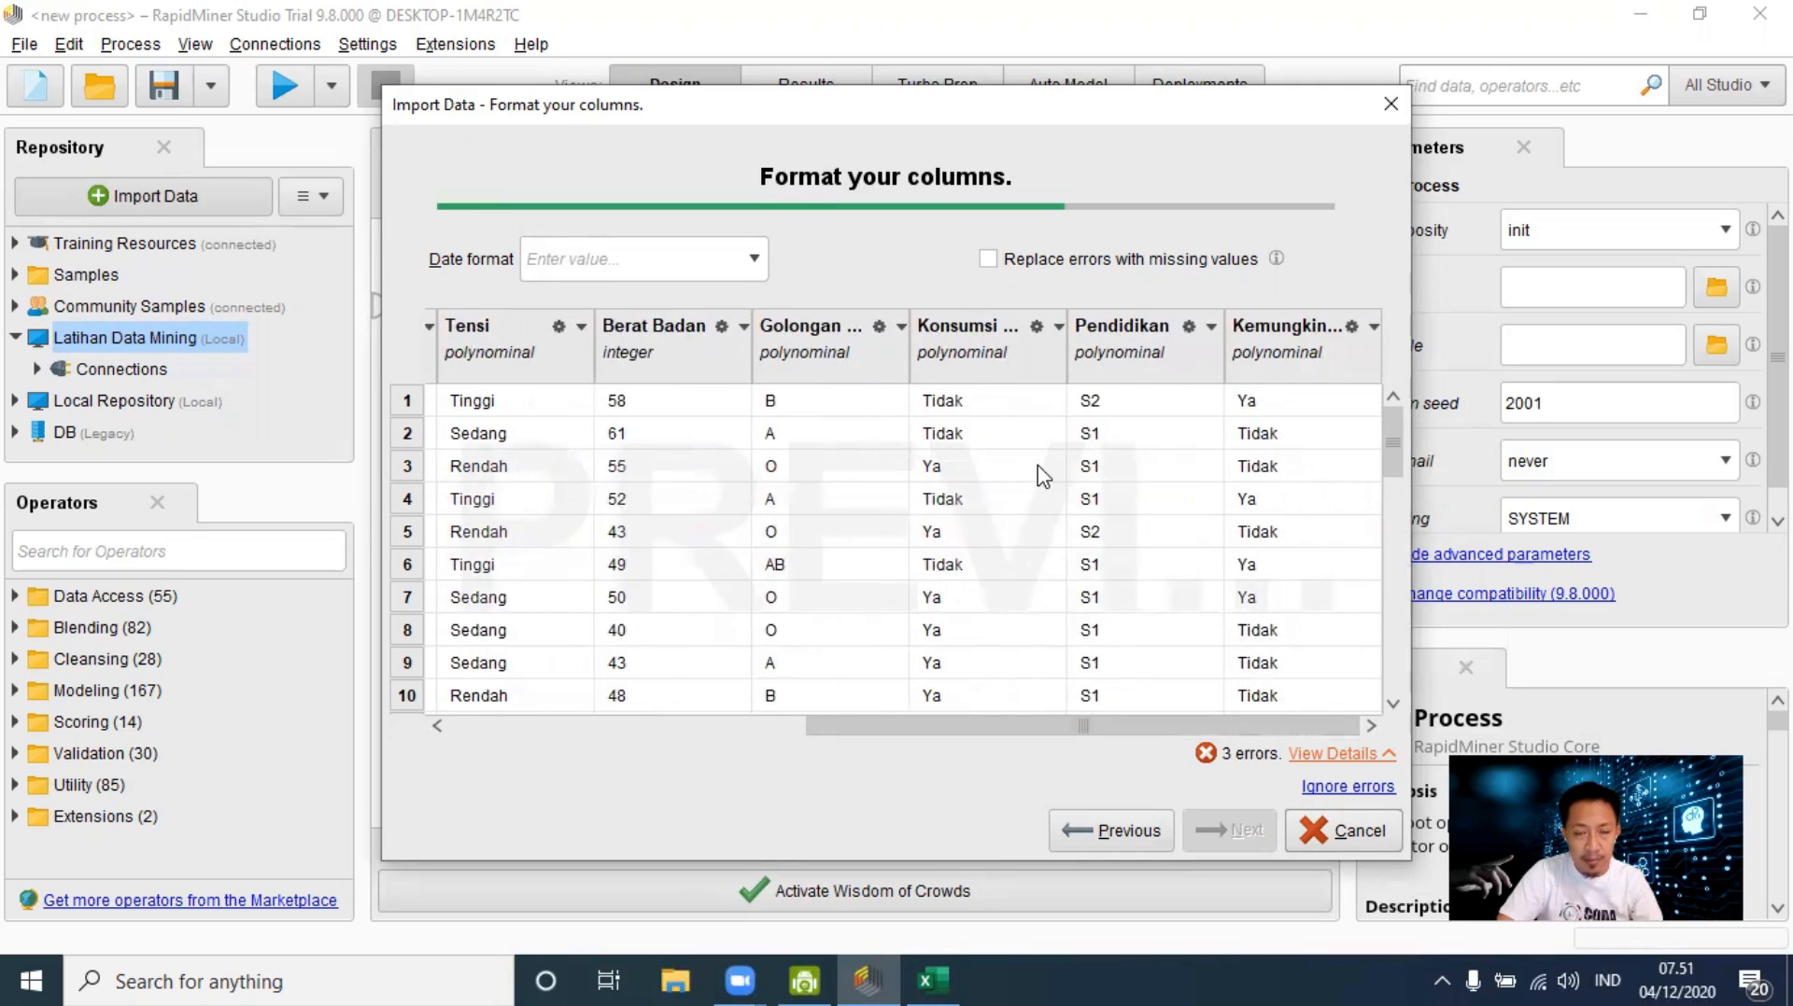
click(1057, 329)
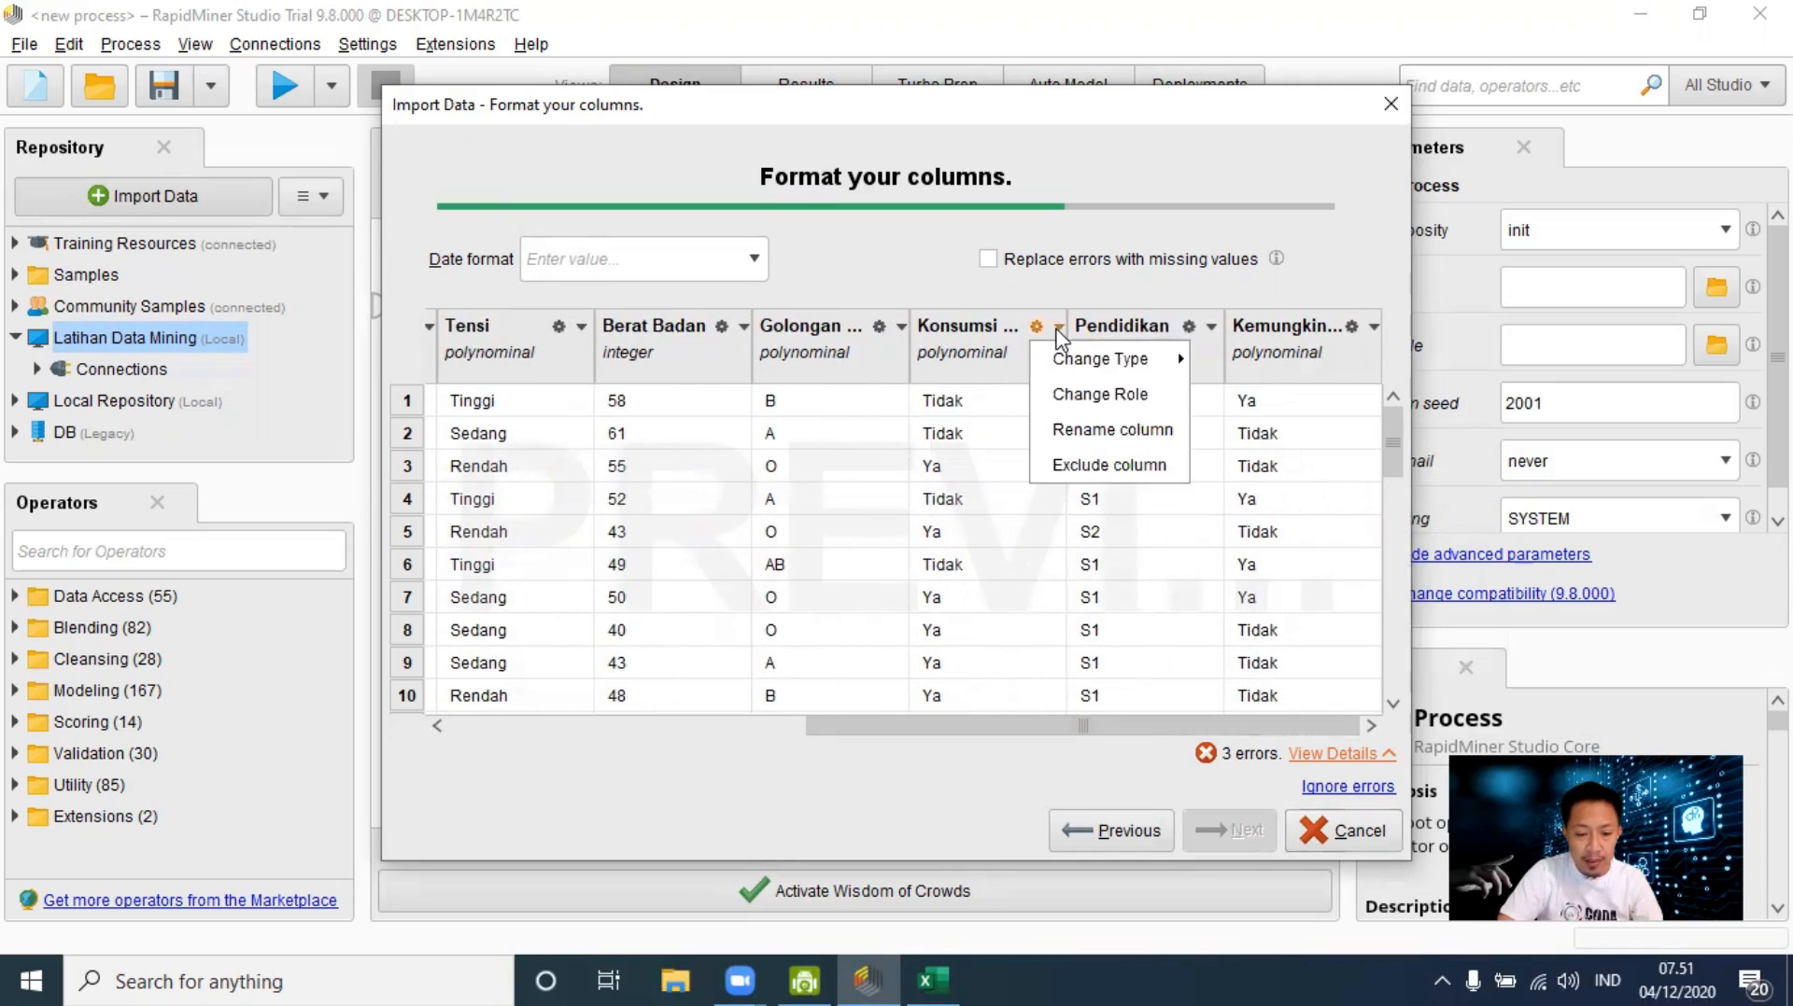
mouse_move(1073, 359)
click(1255, 398)
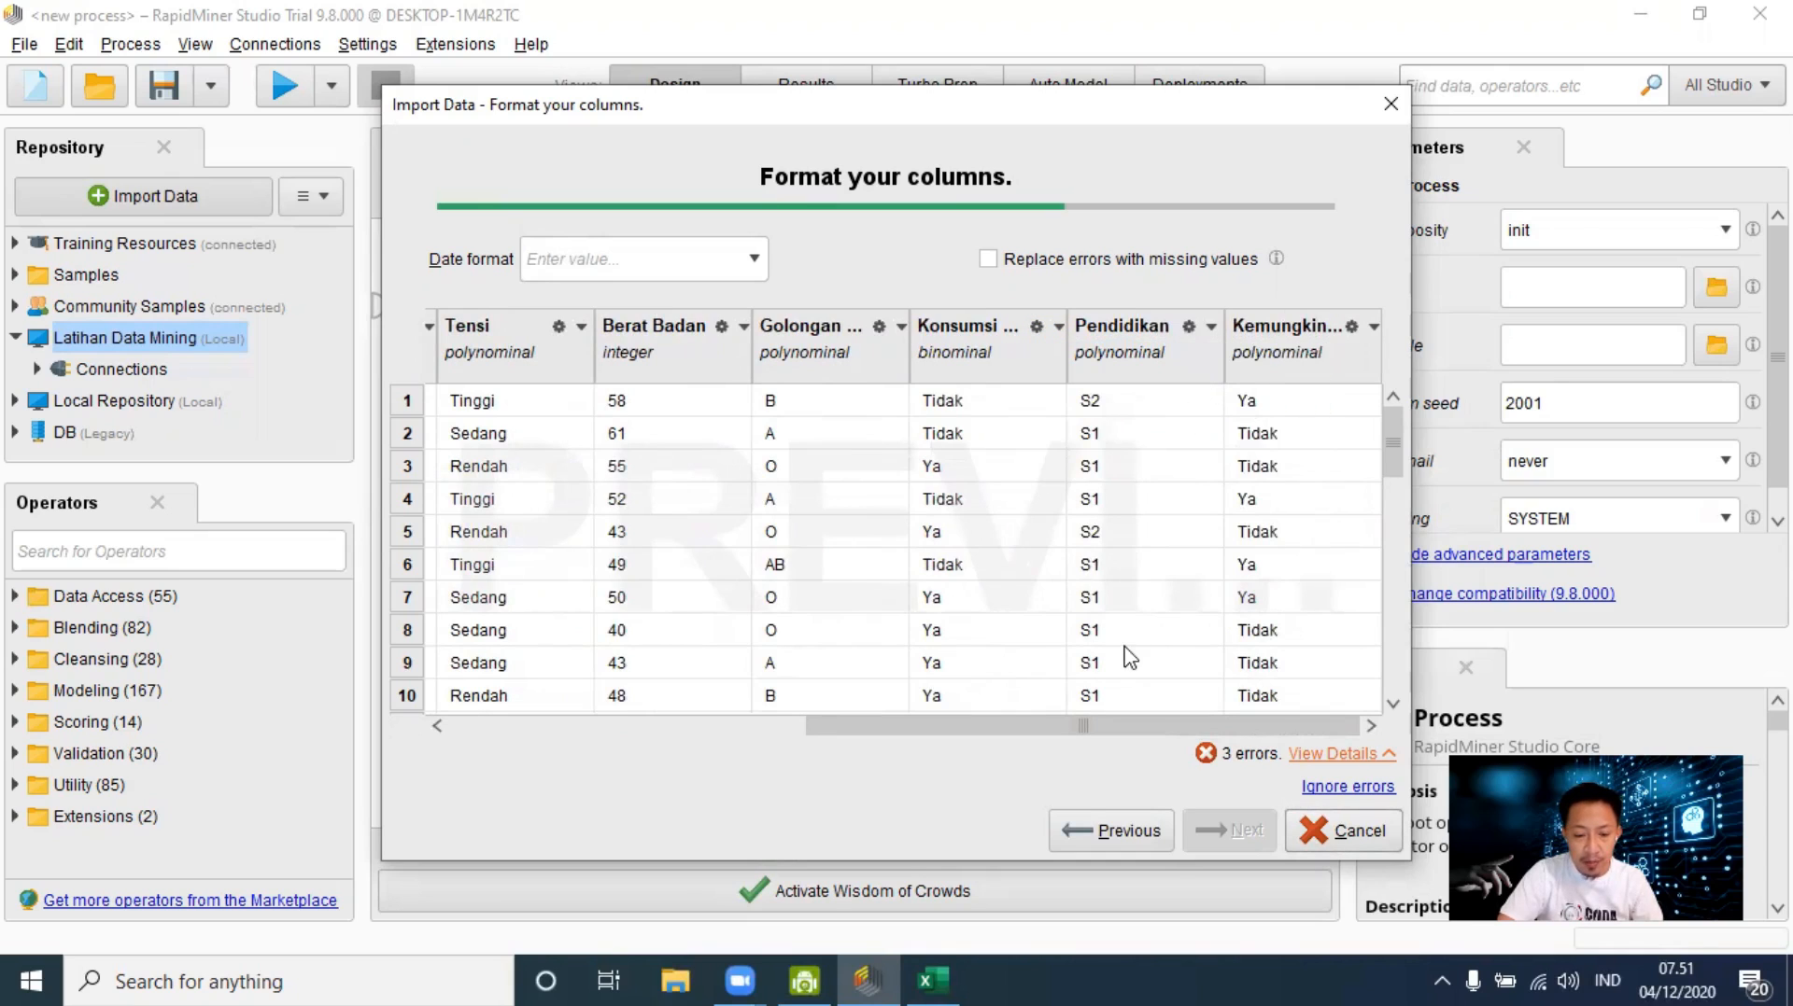
Step: Check the values of the Pendidikan column and change its type to binominal
scroll(1130, 658, down, 6)
scroll(1130, 659, down, 4)
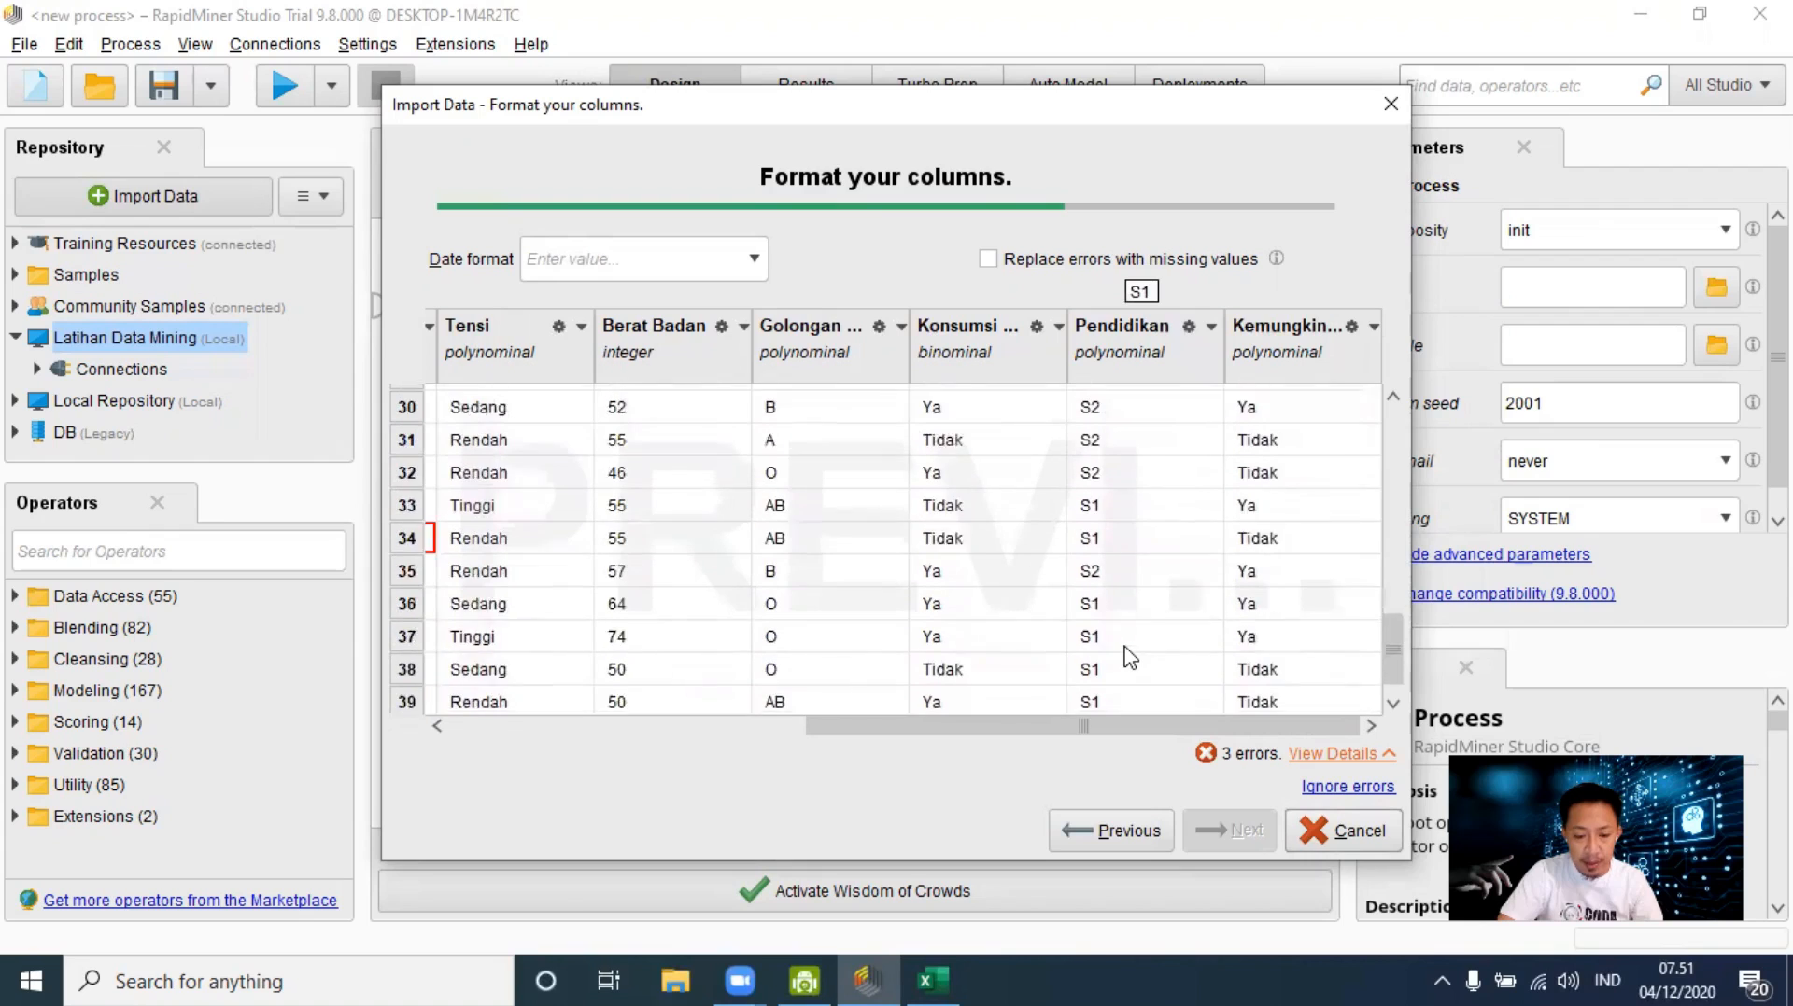
scroll(1130, 658, up, 4)
scroll(1130, 658, up, 6)
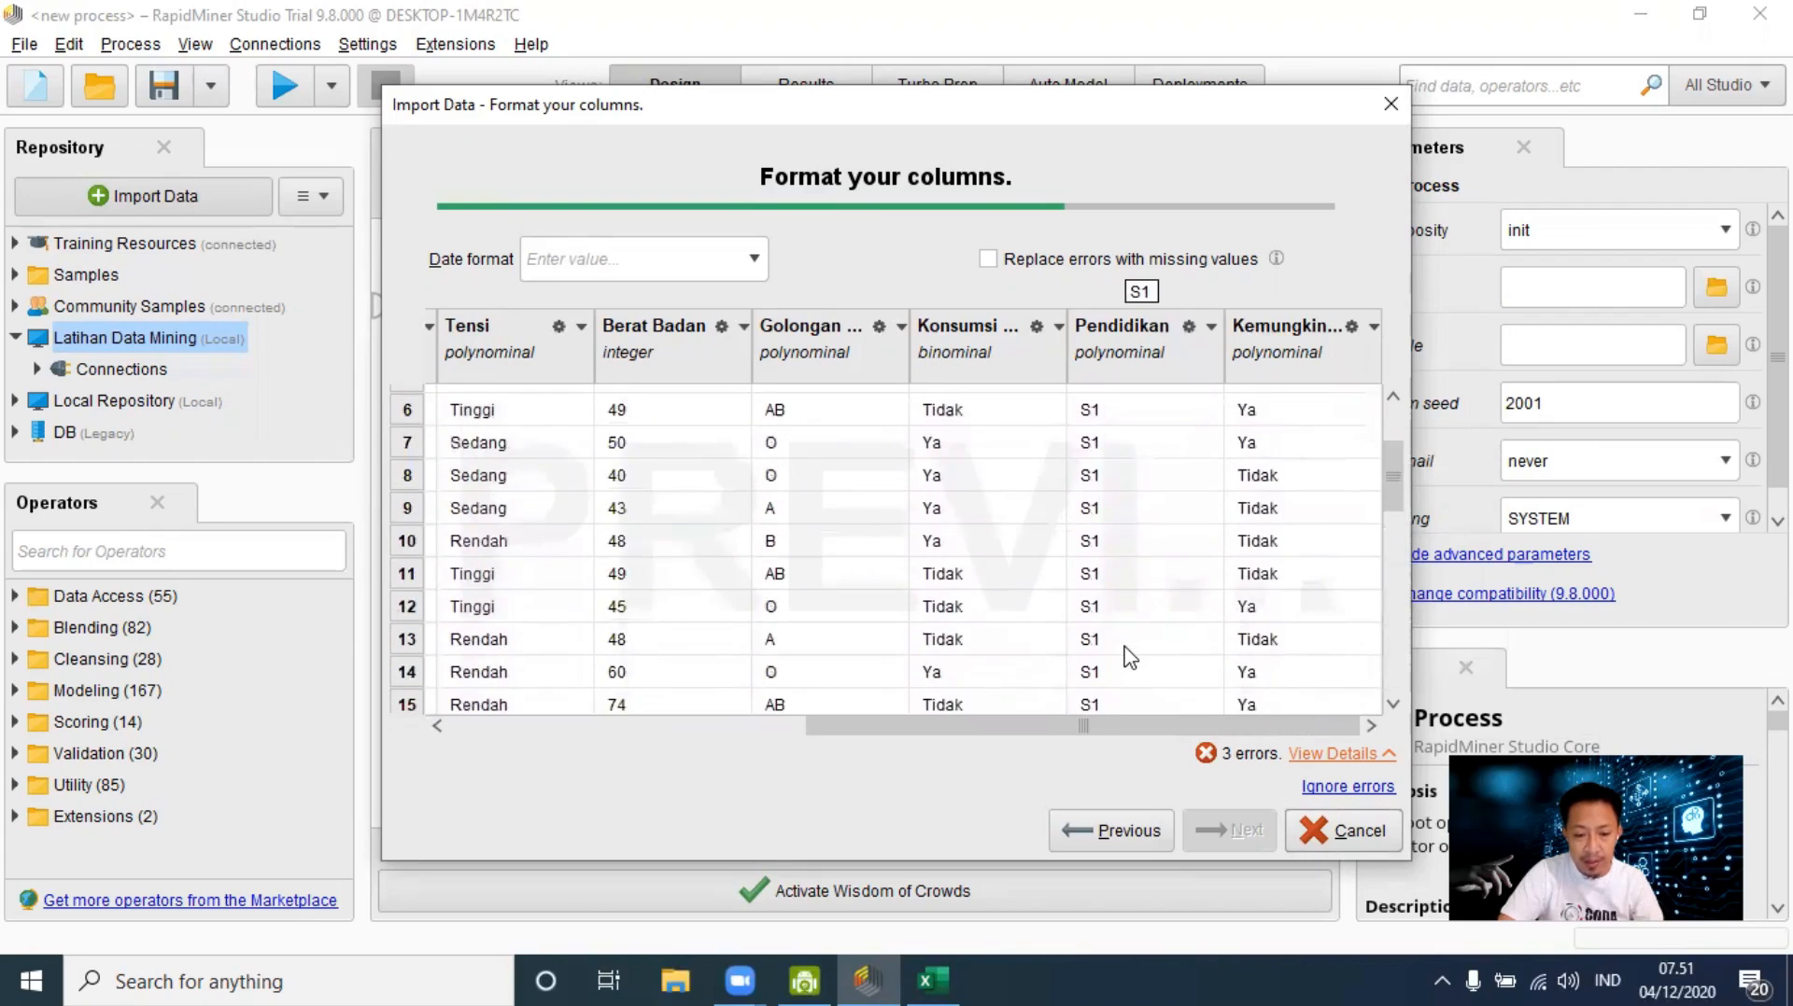
click(1211, 327)
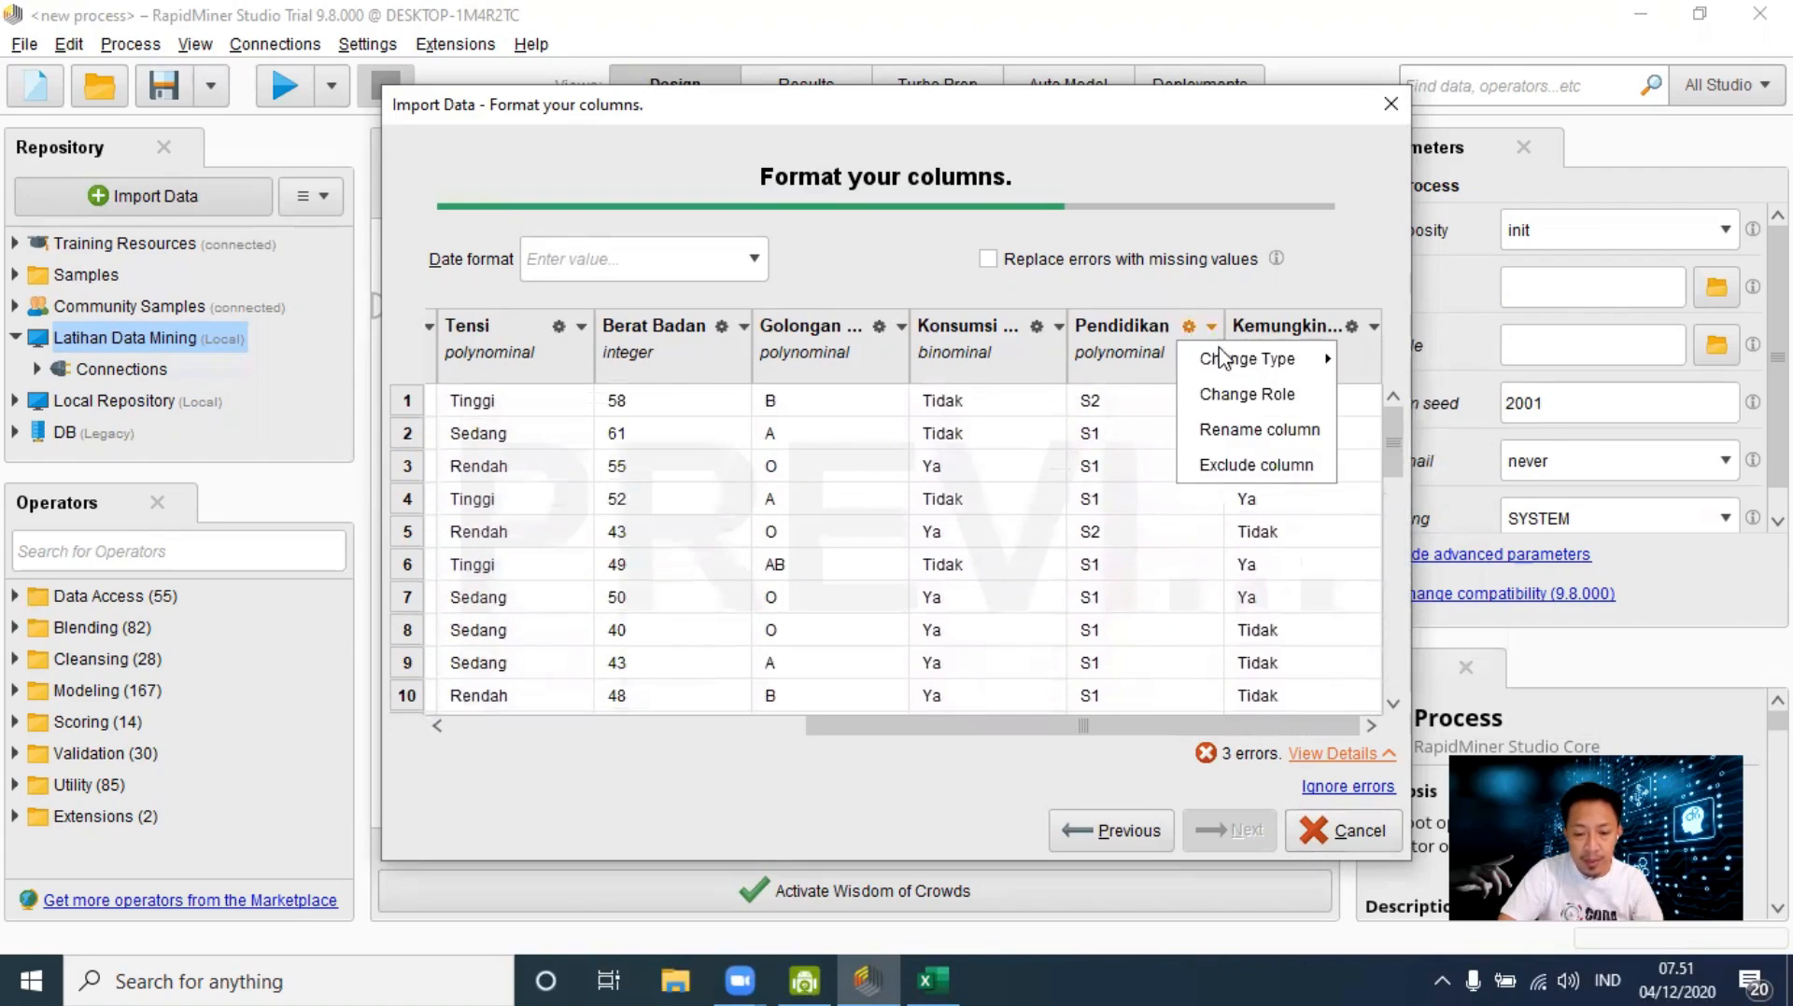
mouse_move(1223, 356)
click(1386, 397)
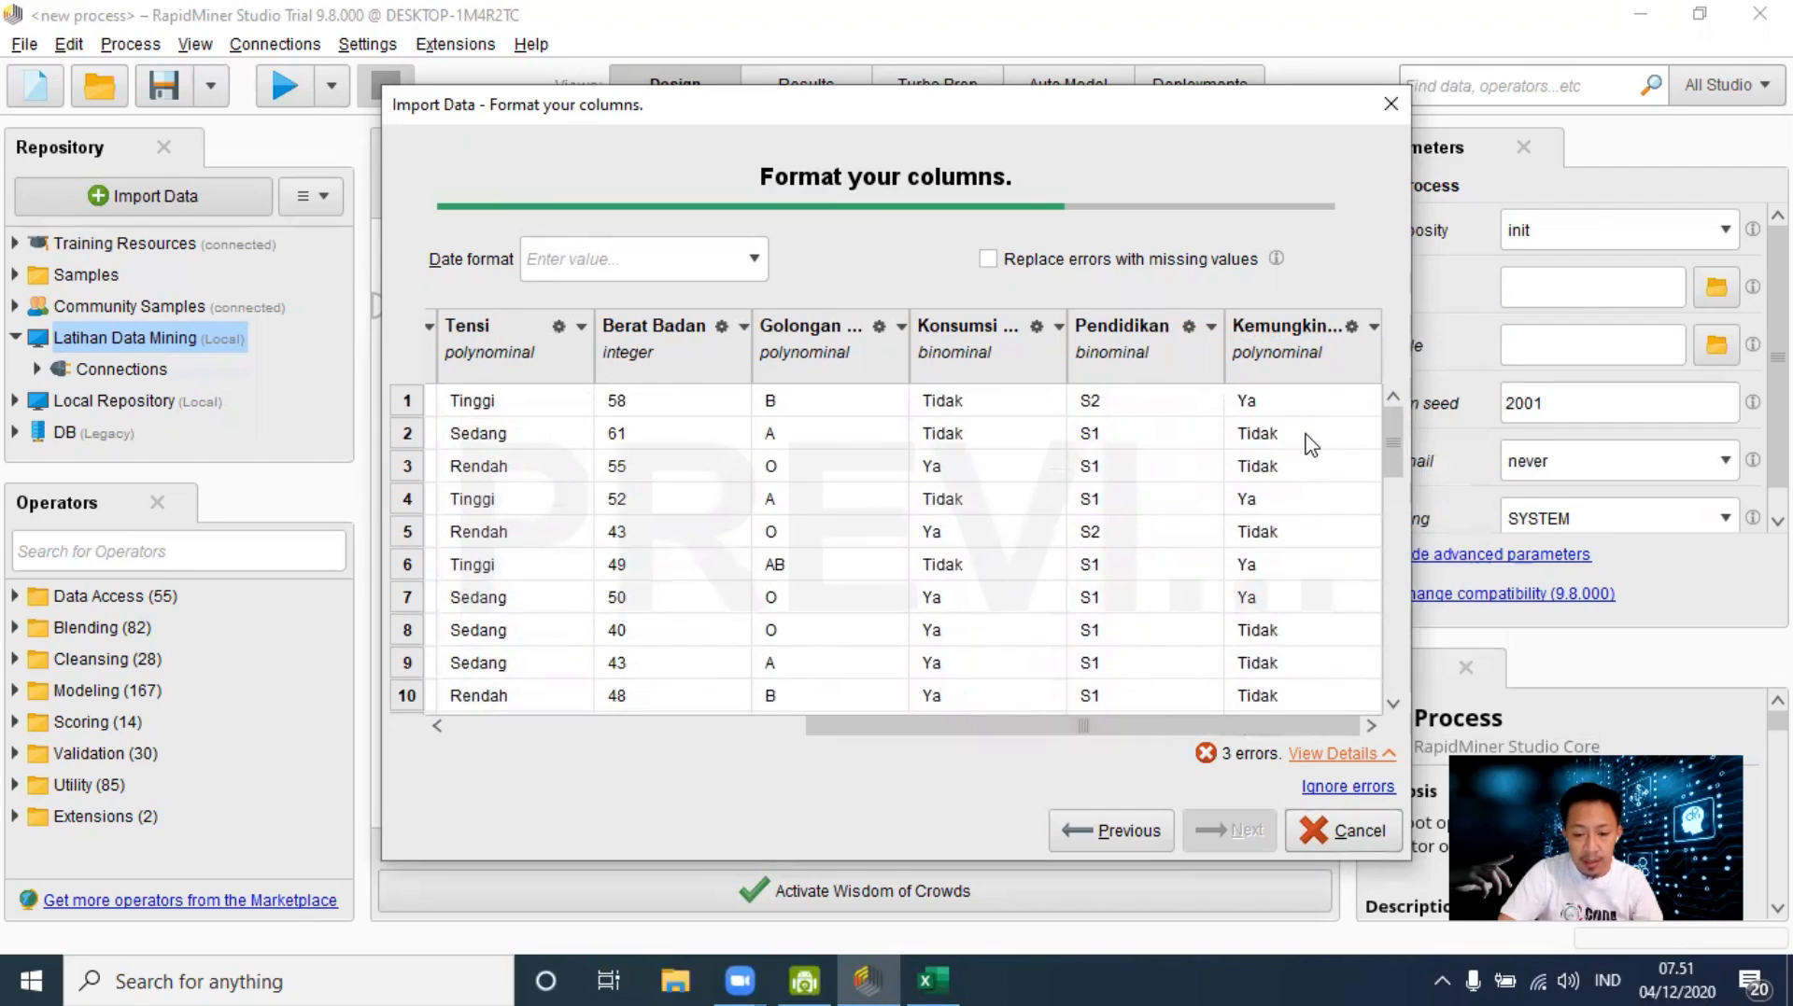
Step: Change the Kemungkinan Darah Tinggi column's type to binominal and its role to label
click(1373, 327)
mouse_move(1374, 359)
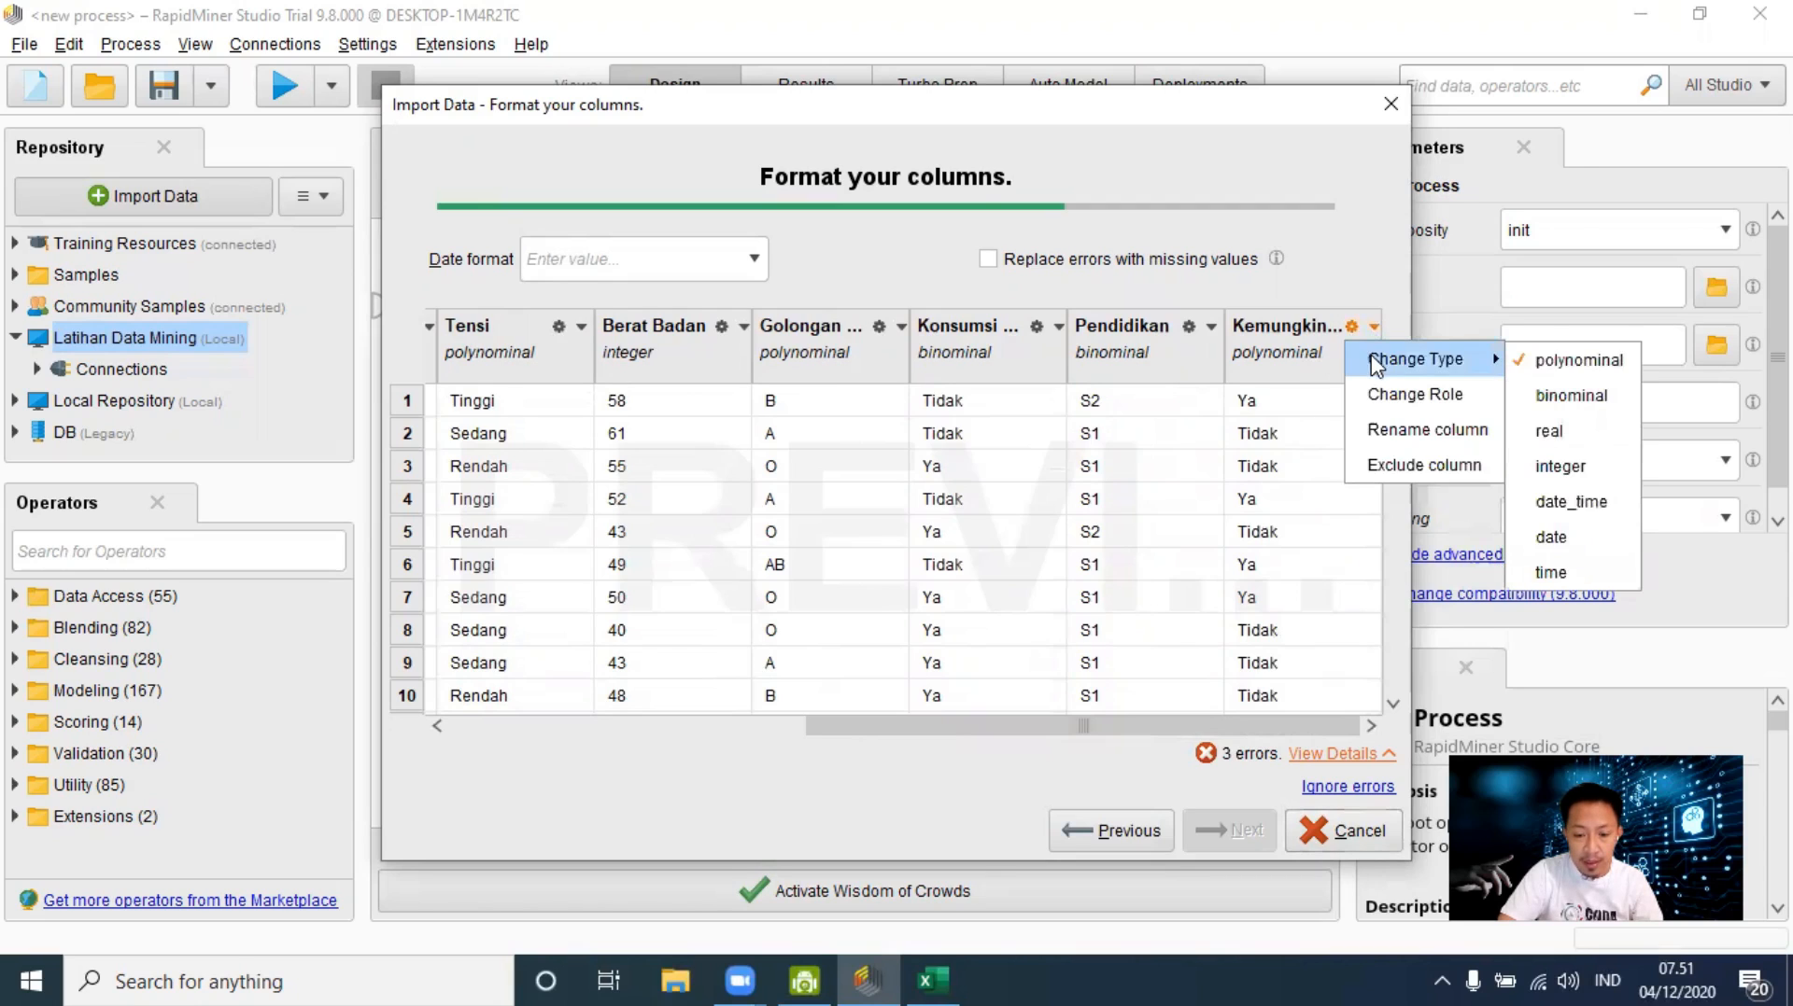
click(1554, 397)
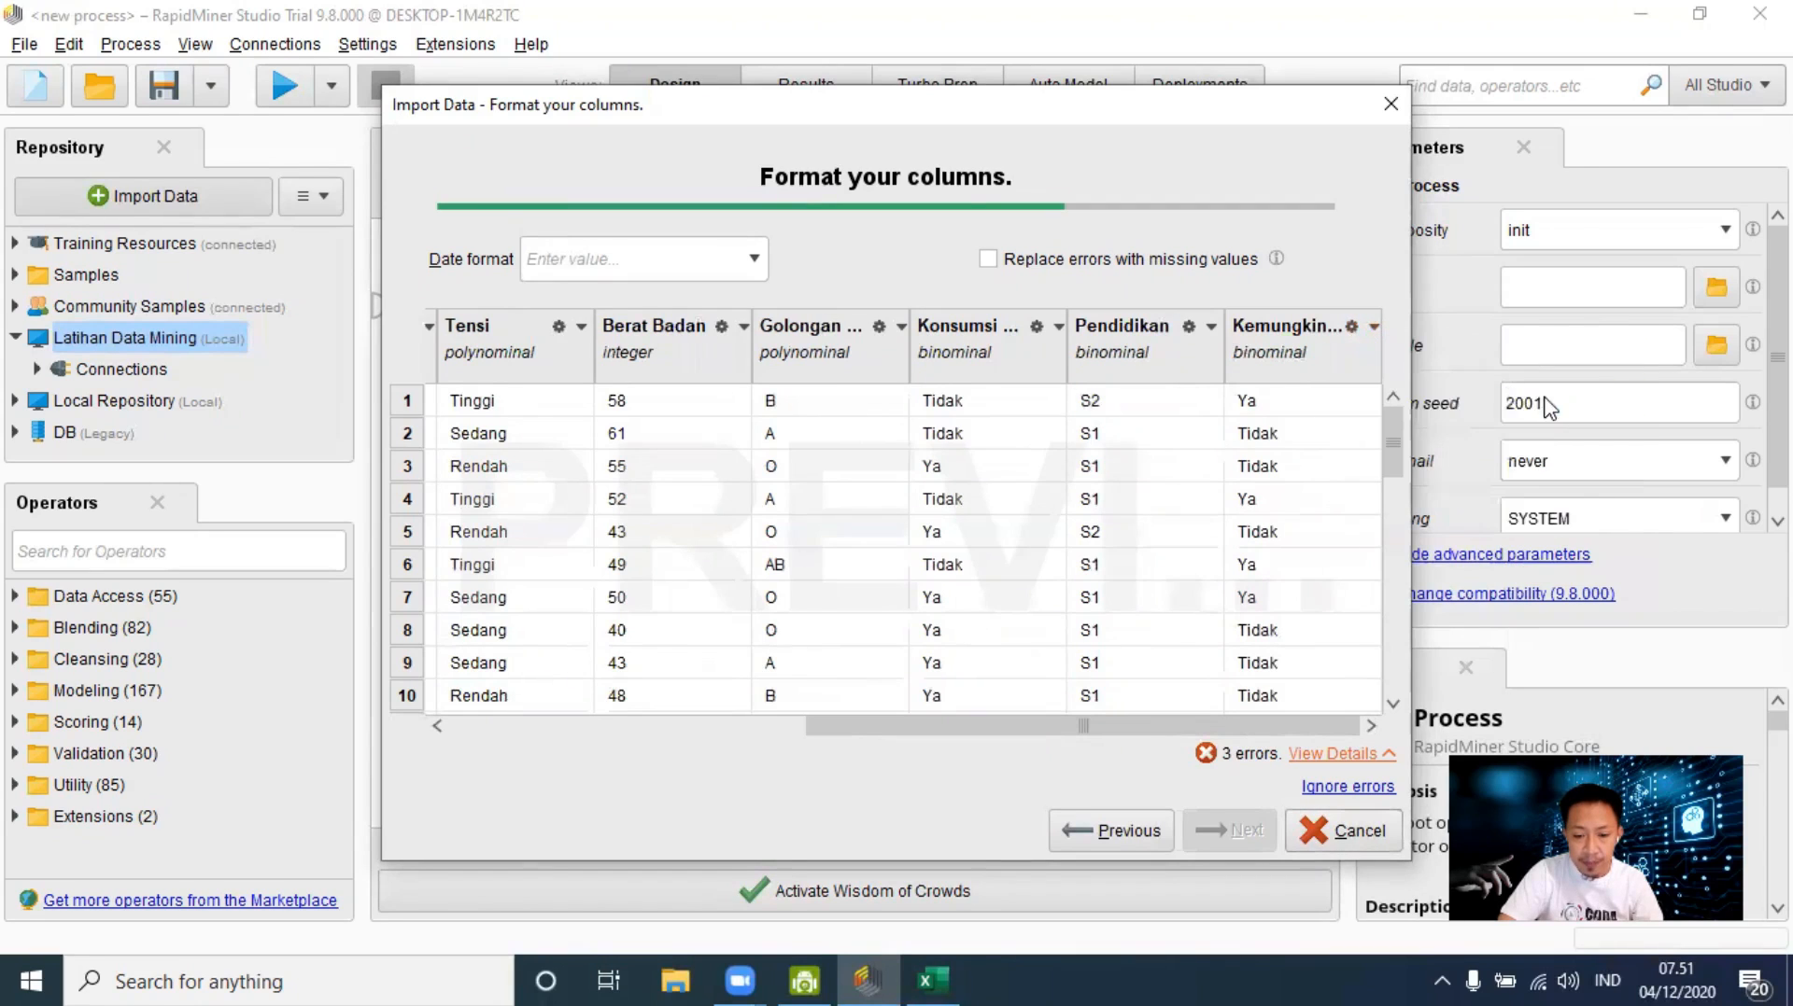
click(1373, 327)
click(1391, 400)
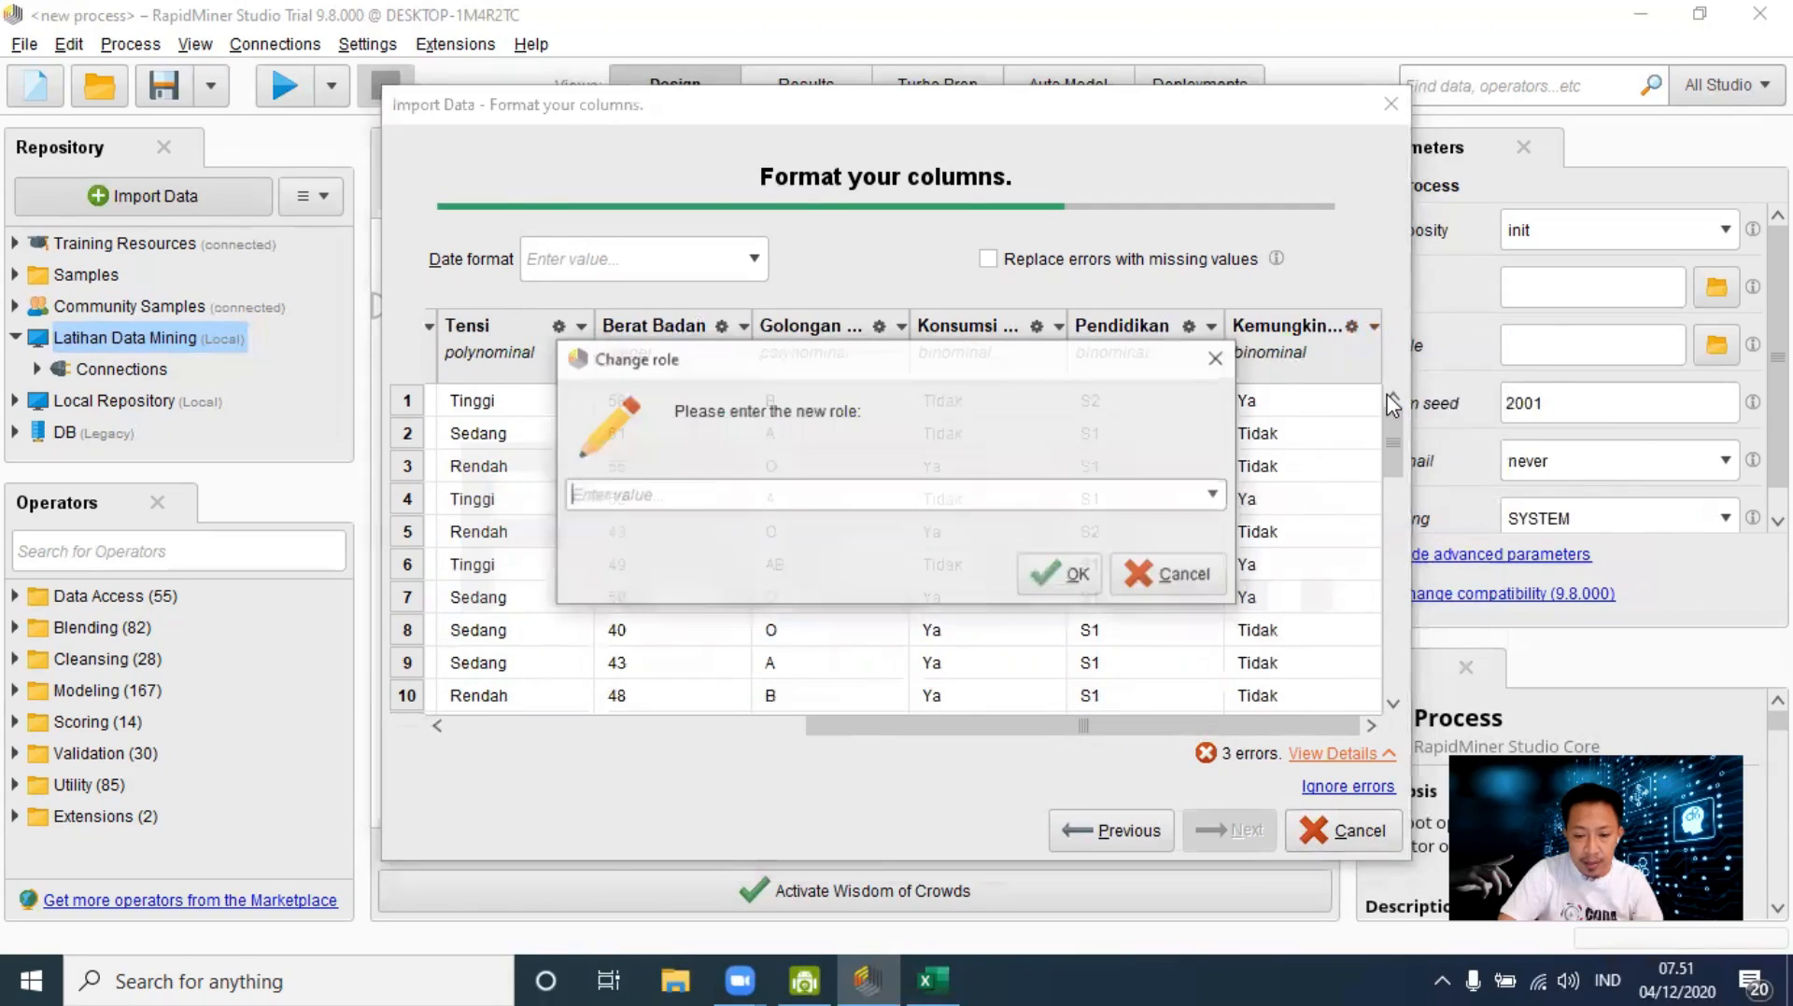
click(1212, 495)
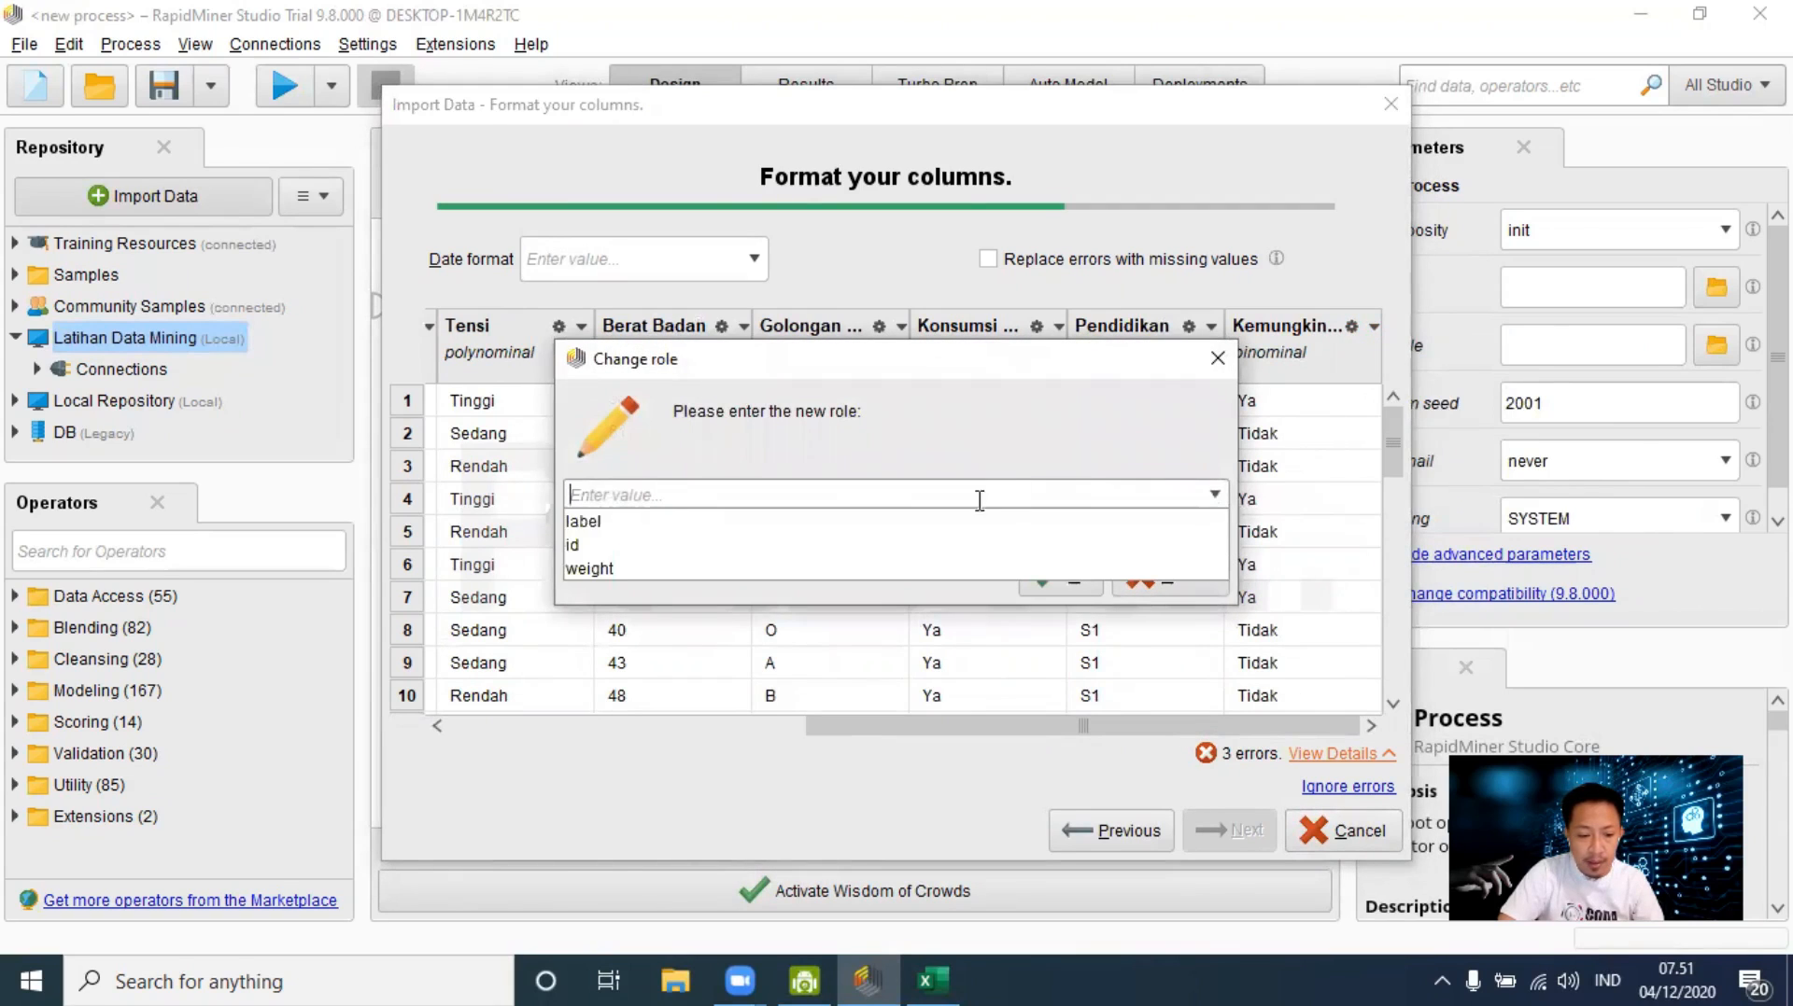
click(860, 525)
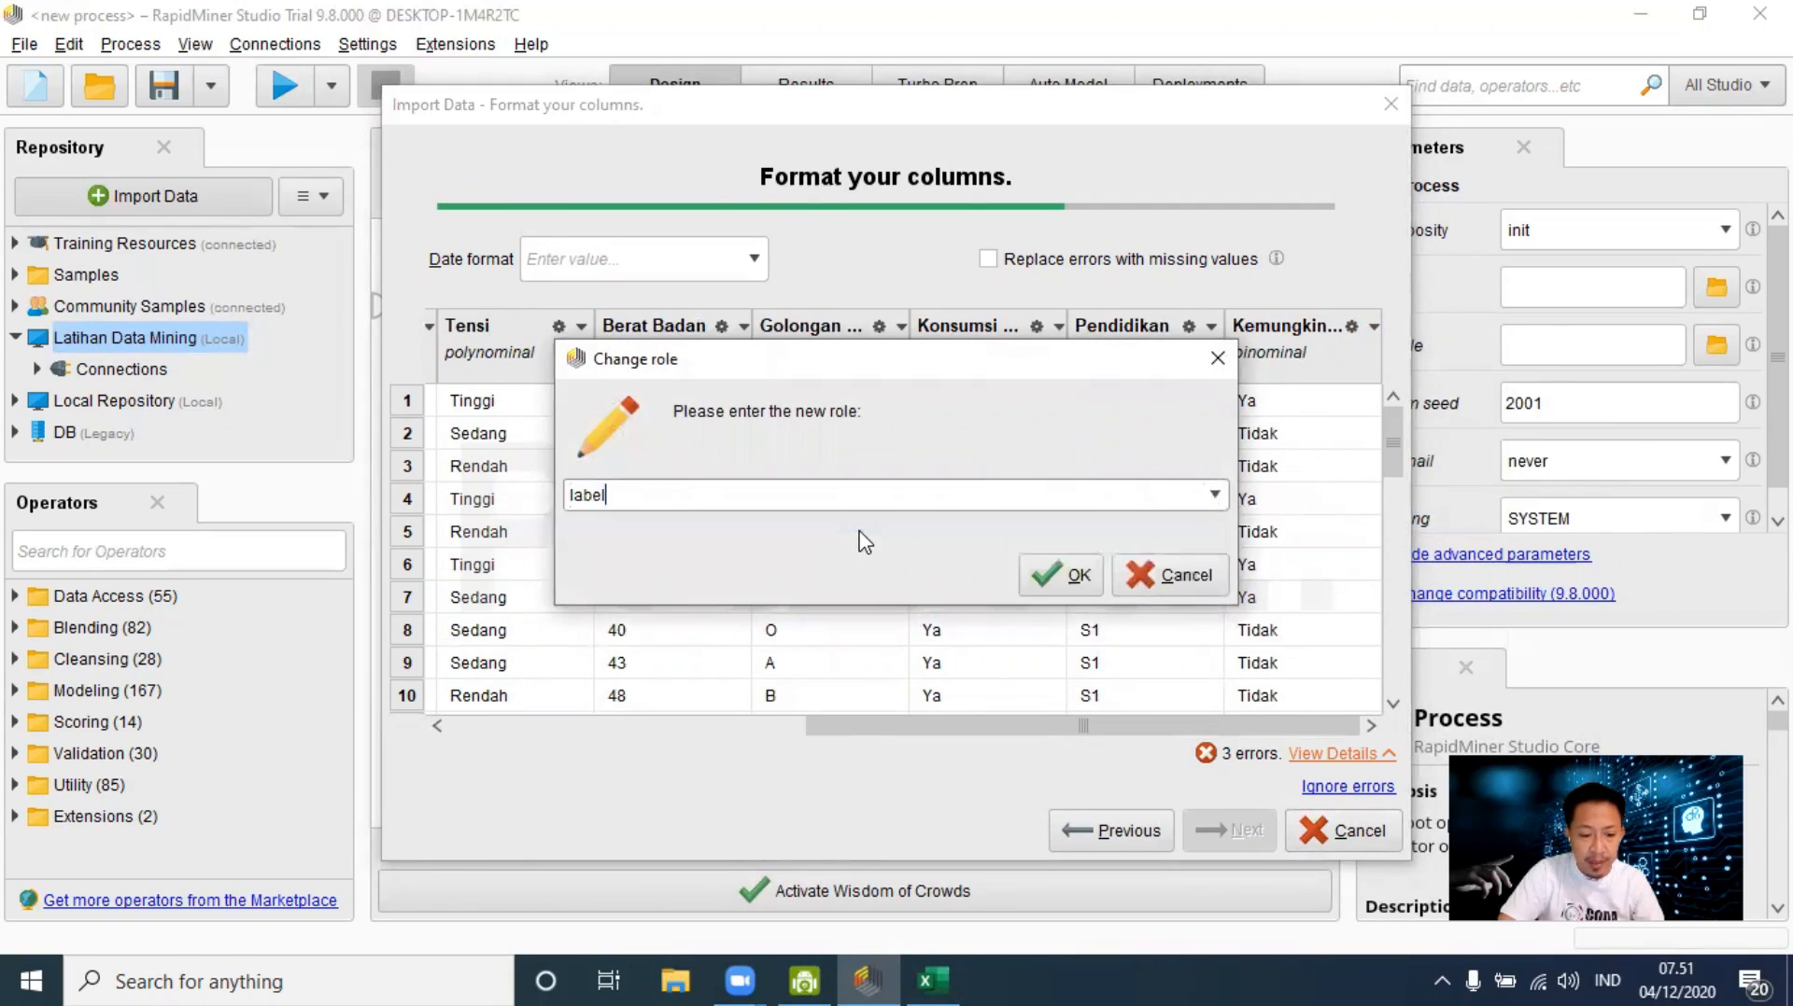
click(1055, 584)
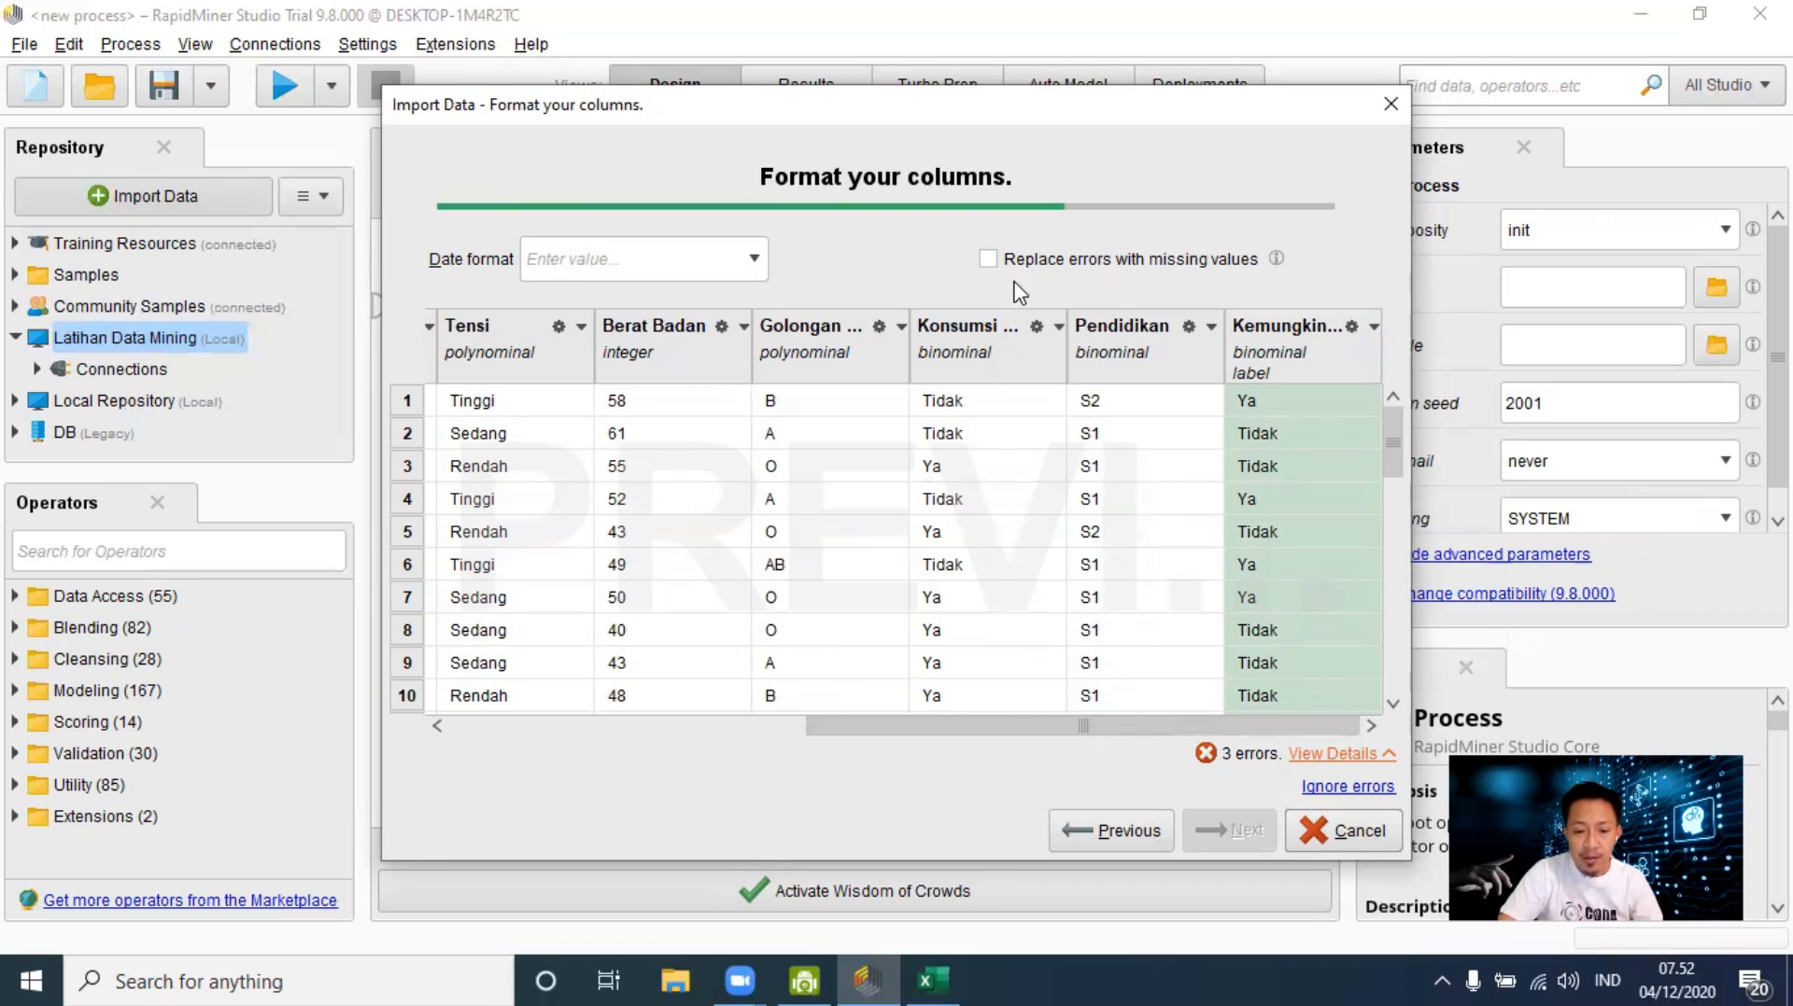
Step: Replace errors with missing values and finish the import, storing the data as dataset_mahasiswa in the Latihan Data Mining repository
click(990, 260)
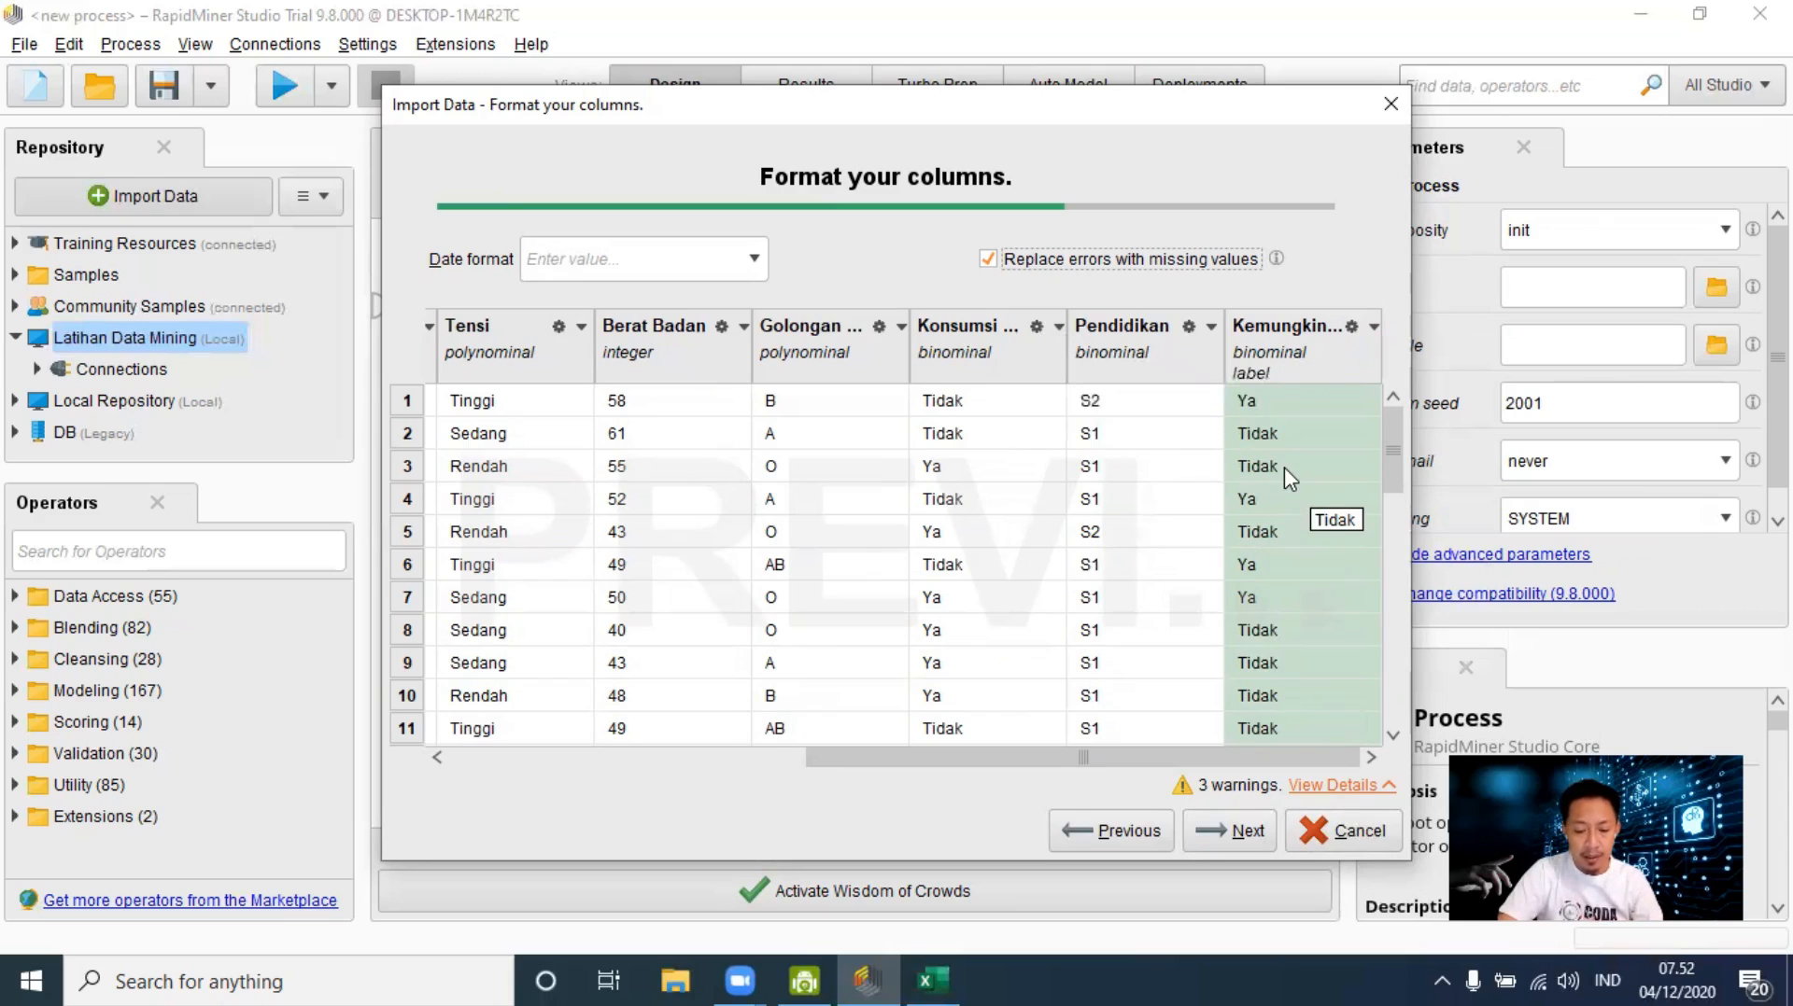
click(1255, 833)
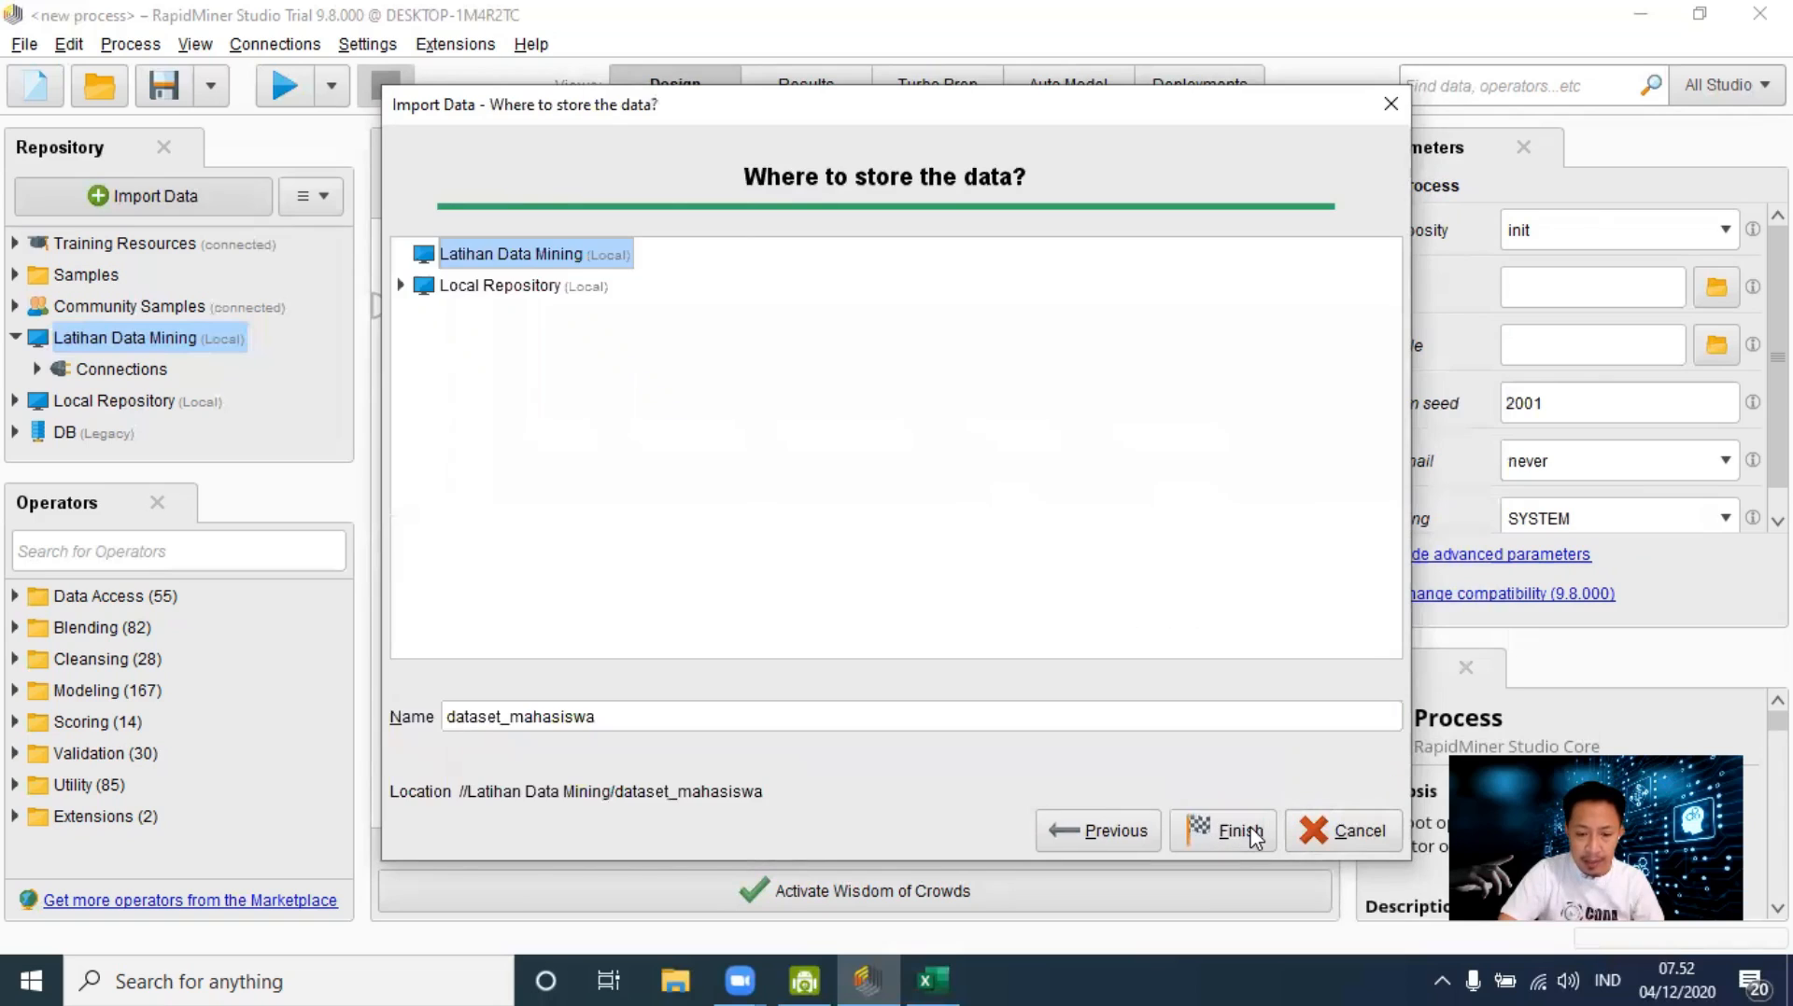
click(492, 285)
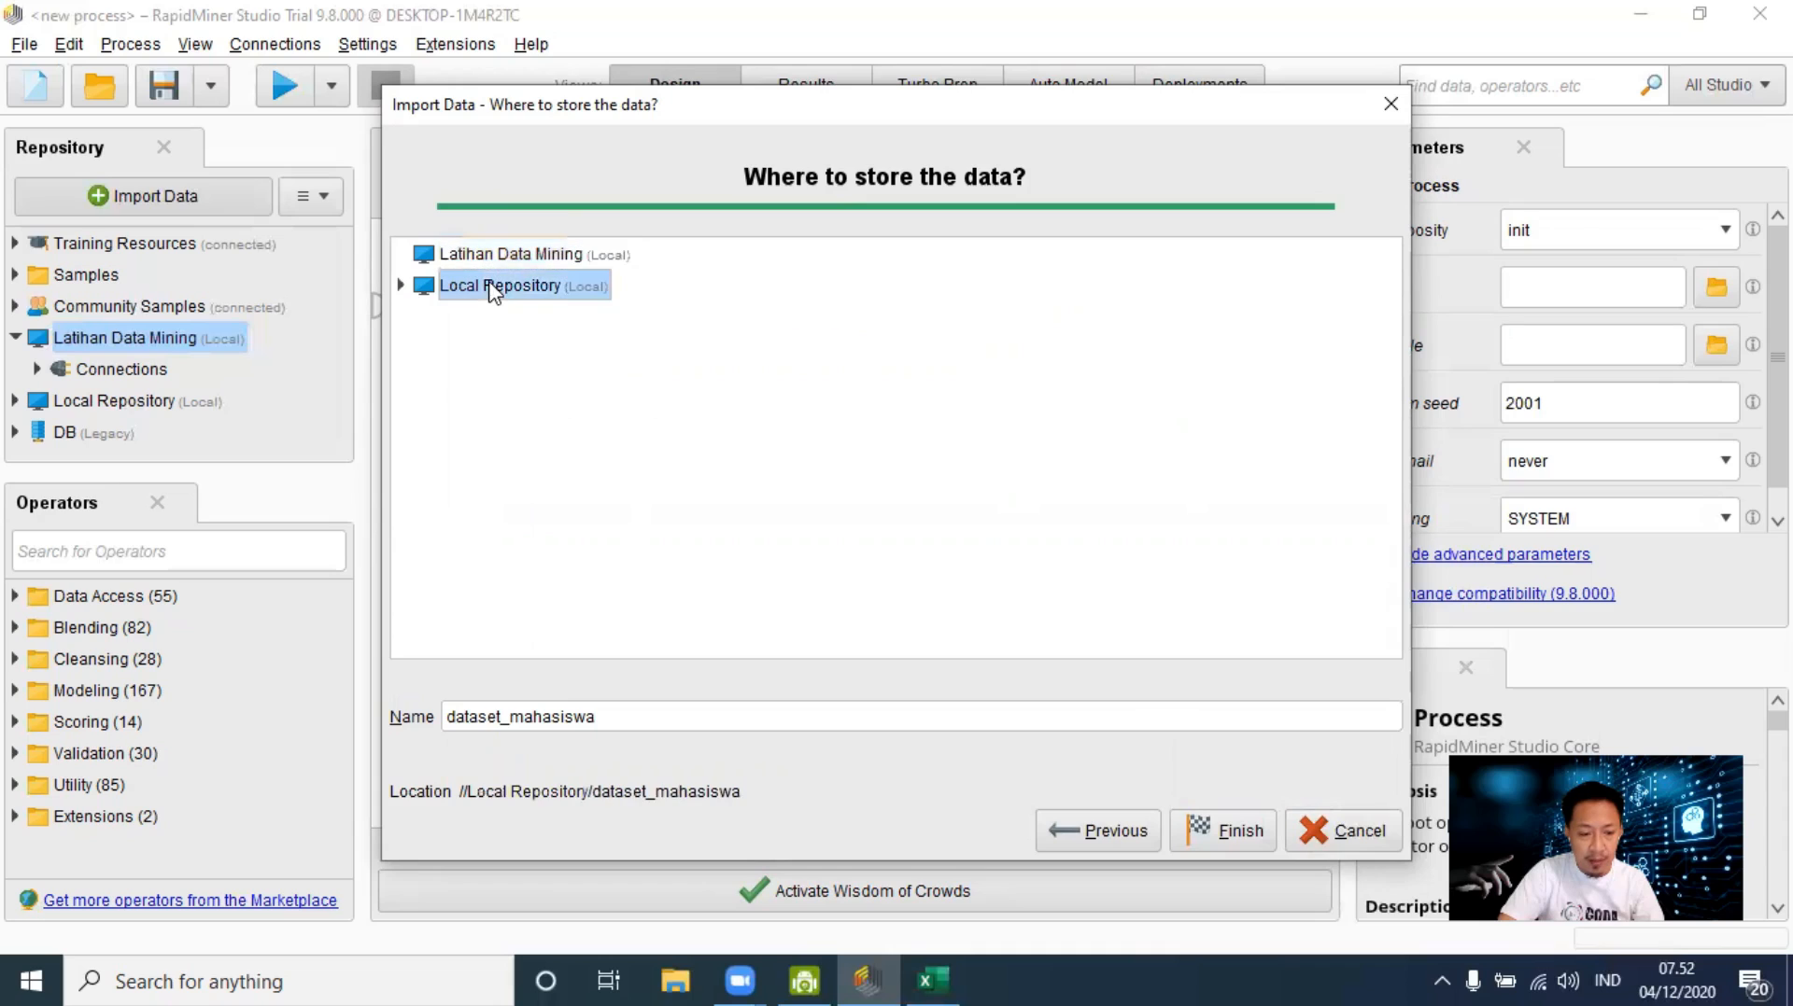
click(495, 258)
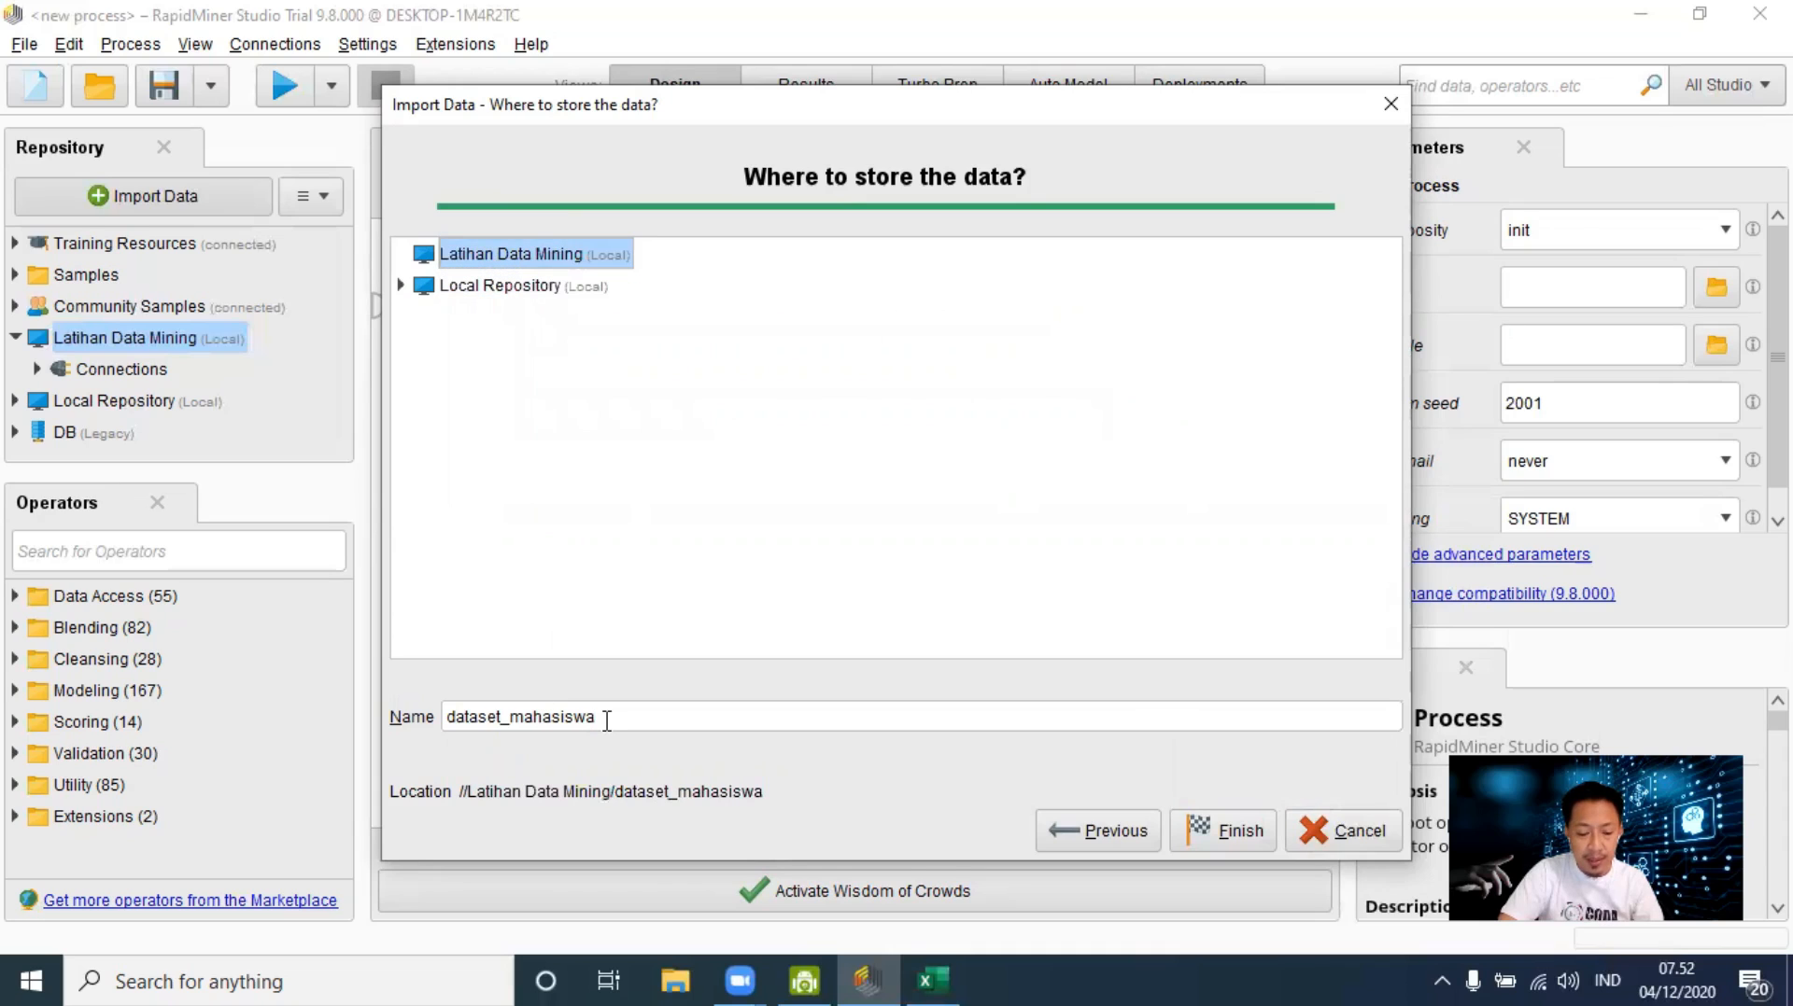
click(1228, 829)
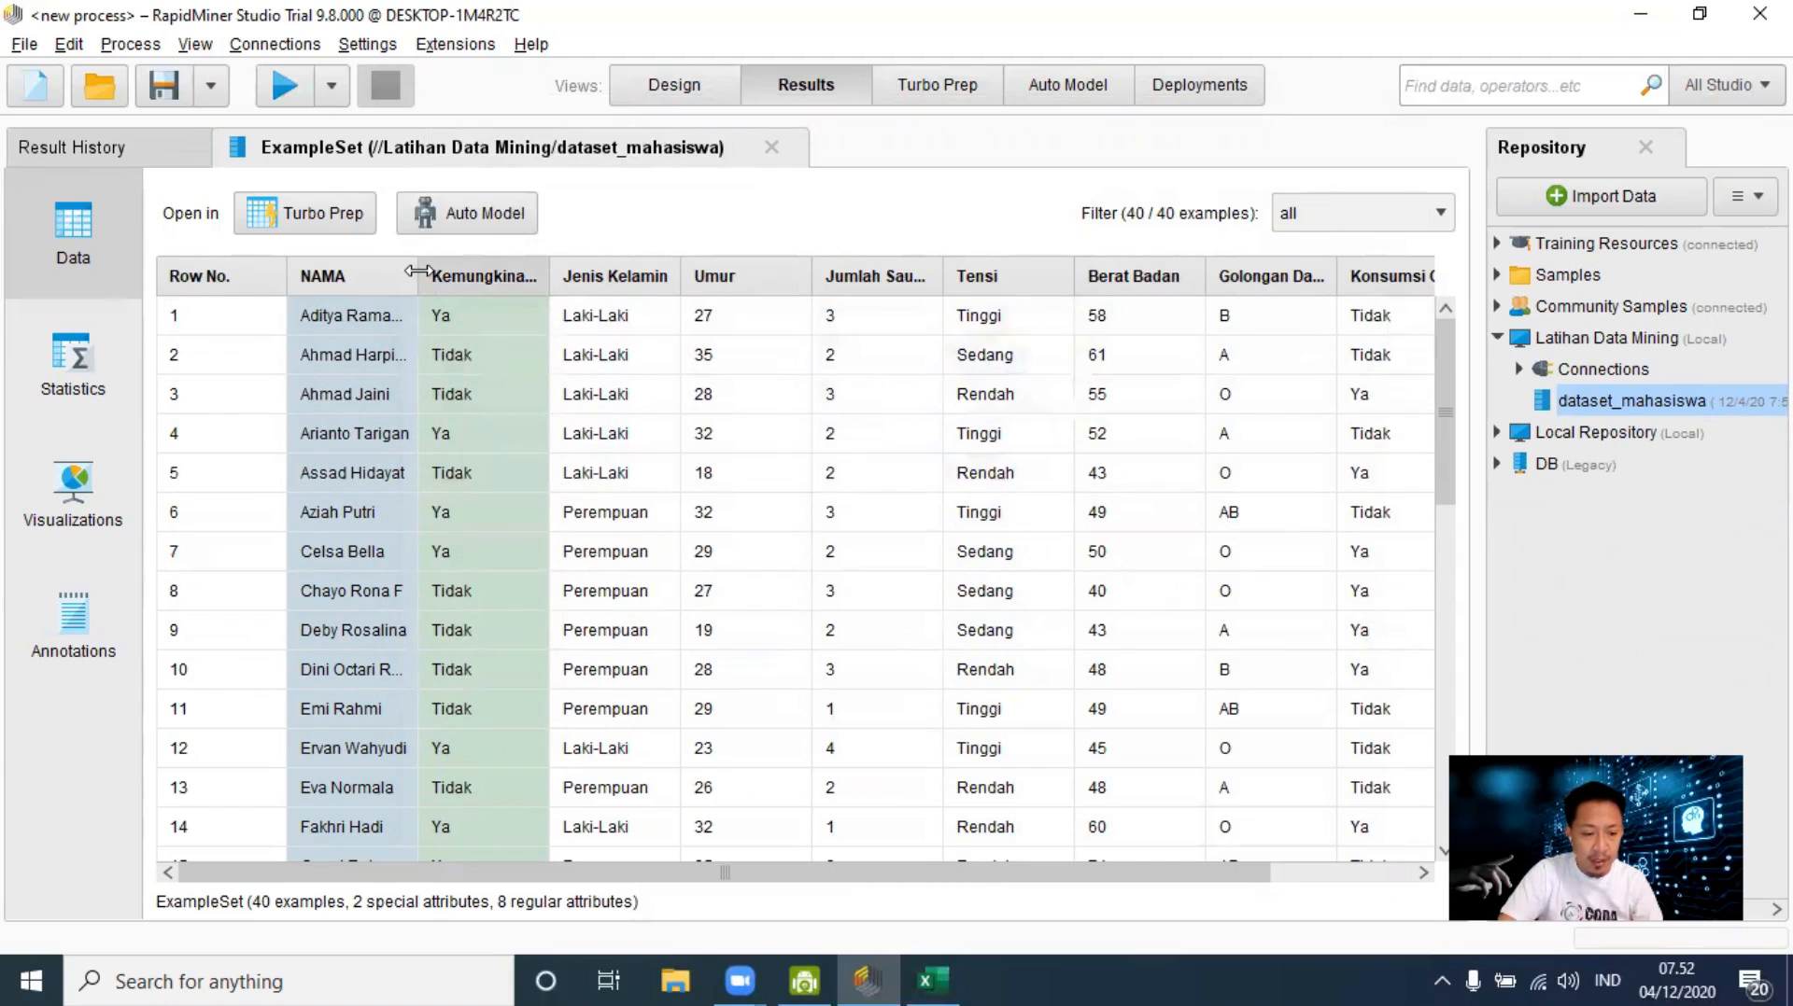
Step: Widen the NAMA column of the imported data and examine the Umur column for missing values
drag(417, 277, 512, 286)
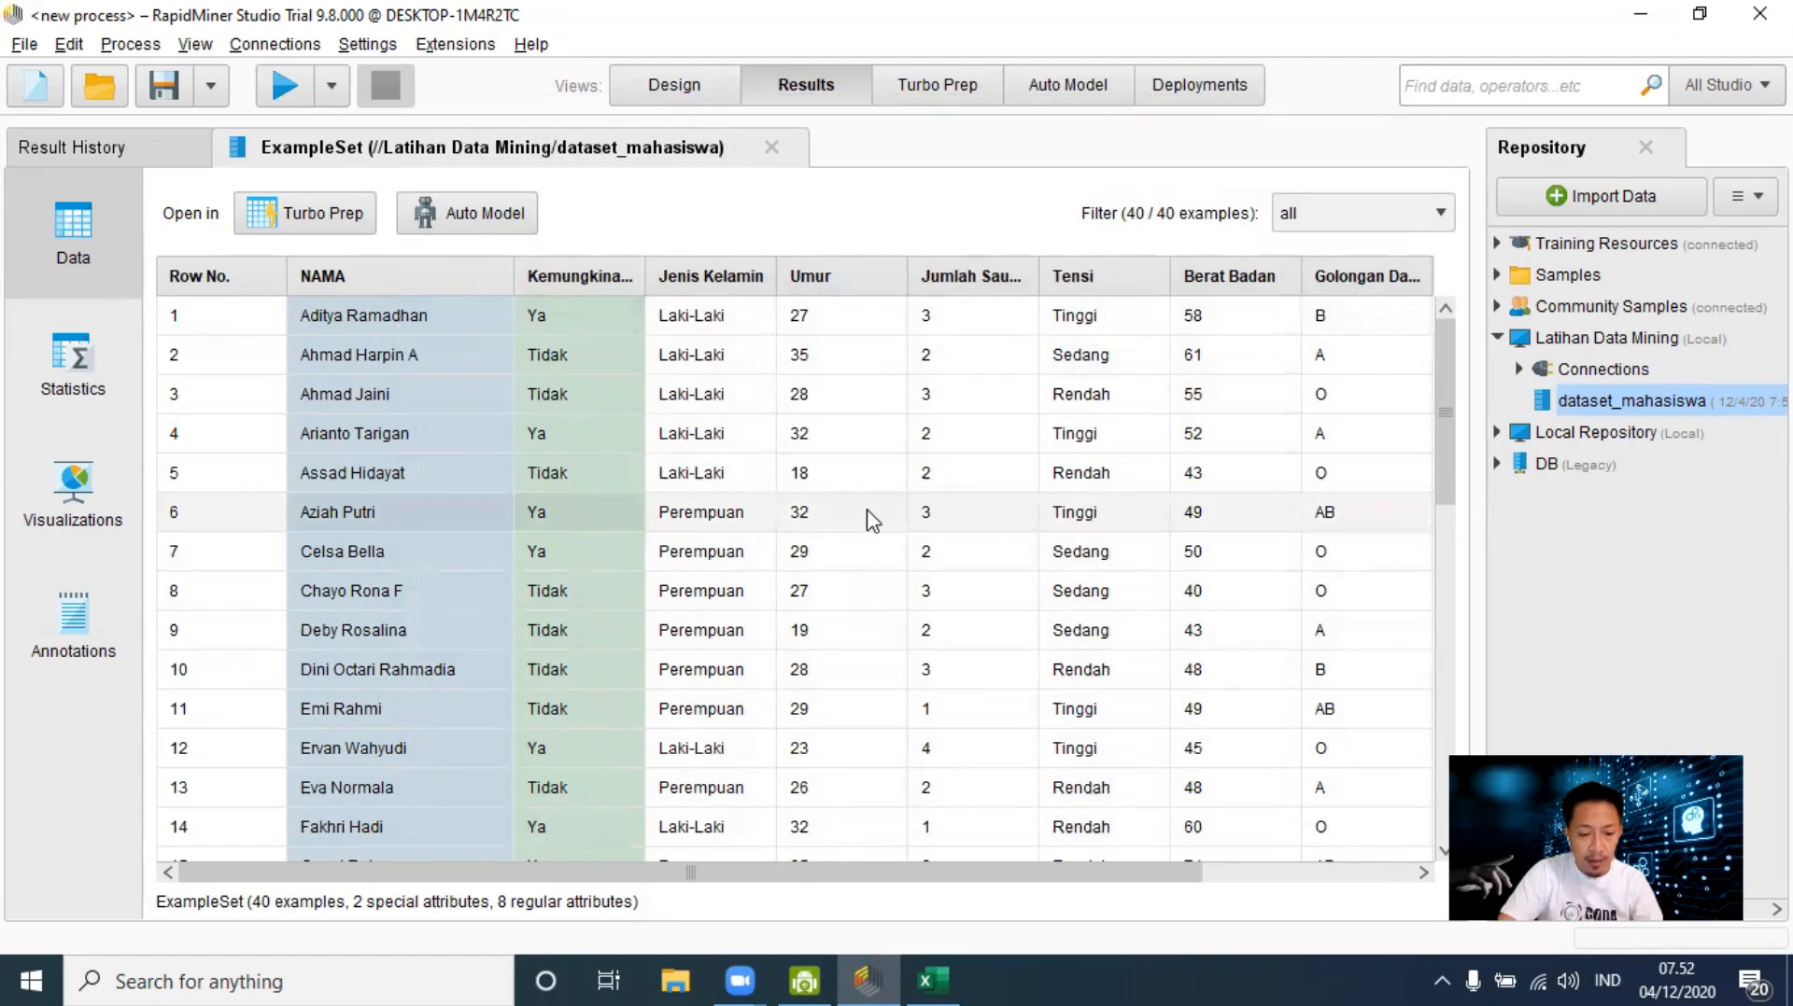
scroll(870, 520, down, 2)
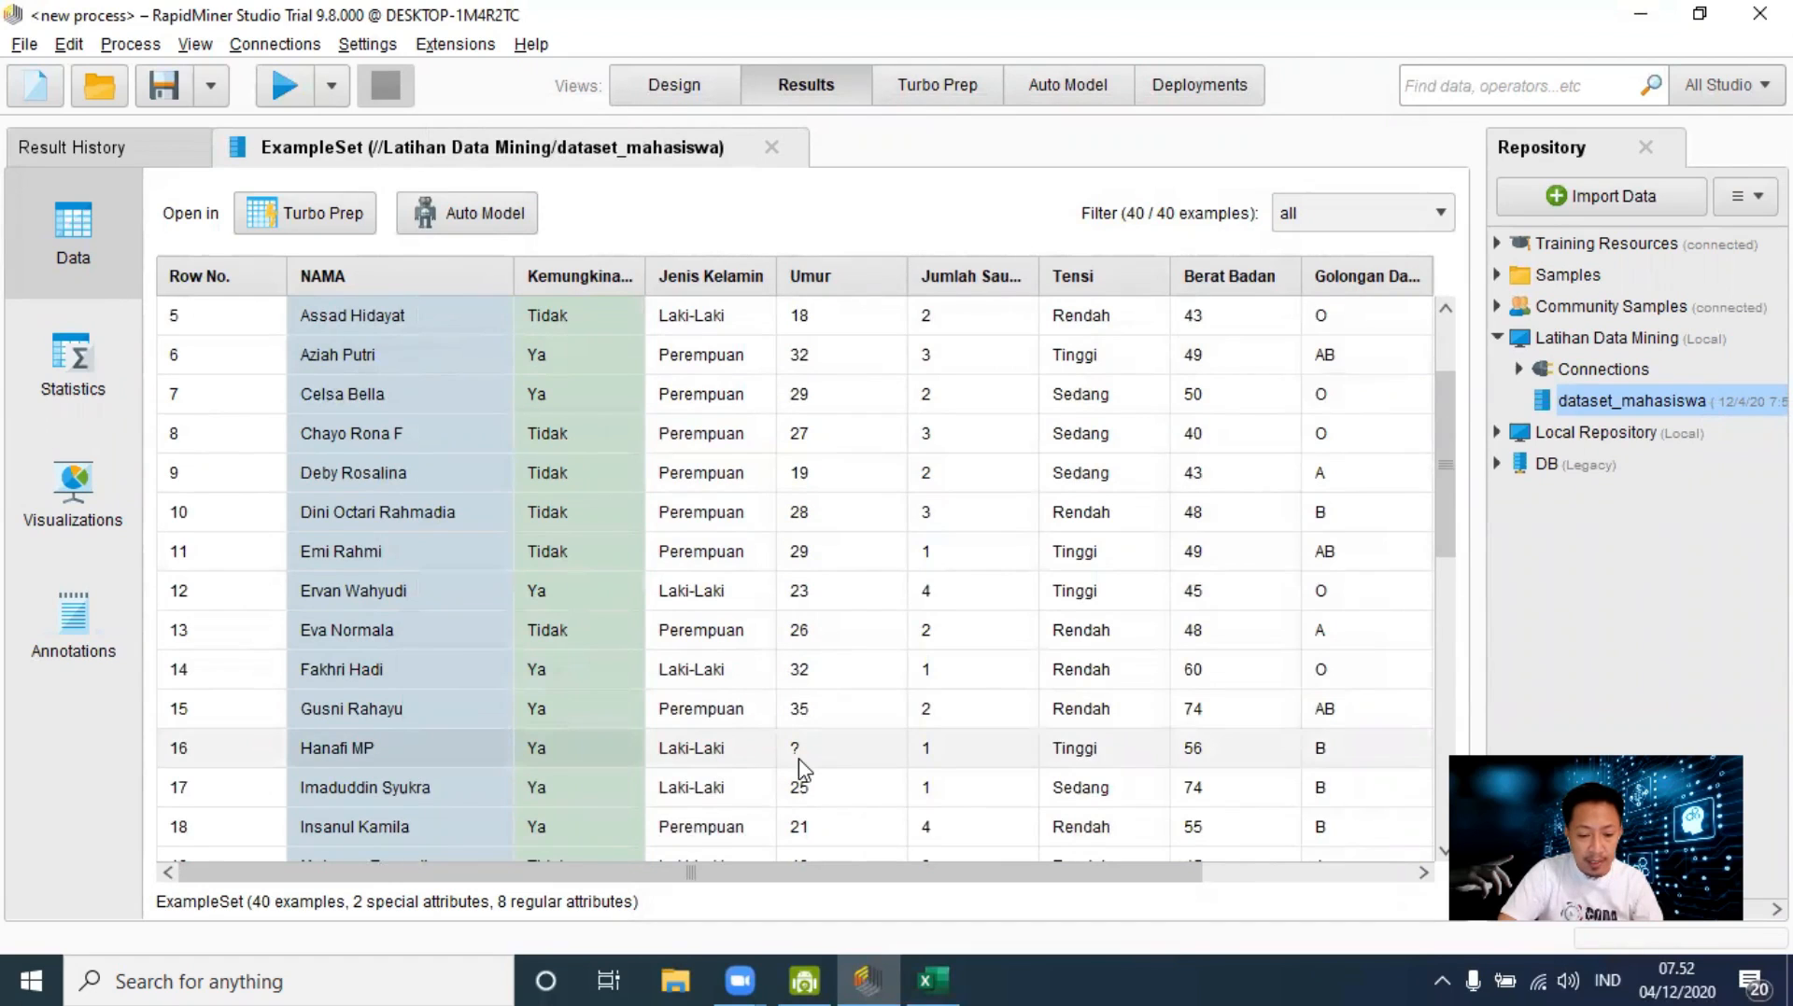
scroll(798, 770, down, 4)
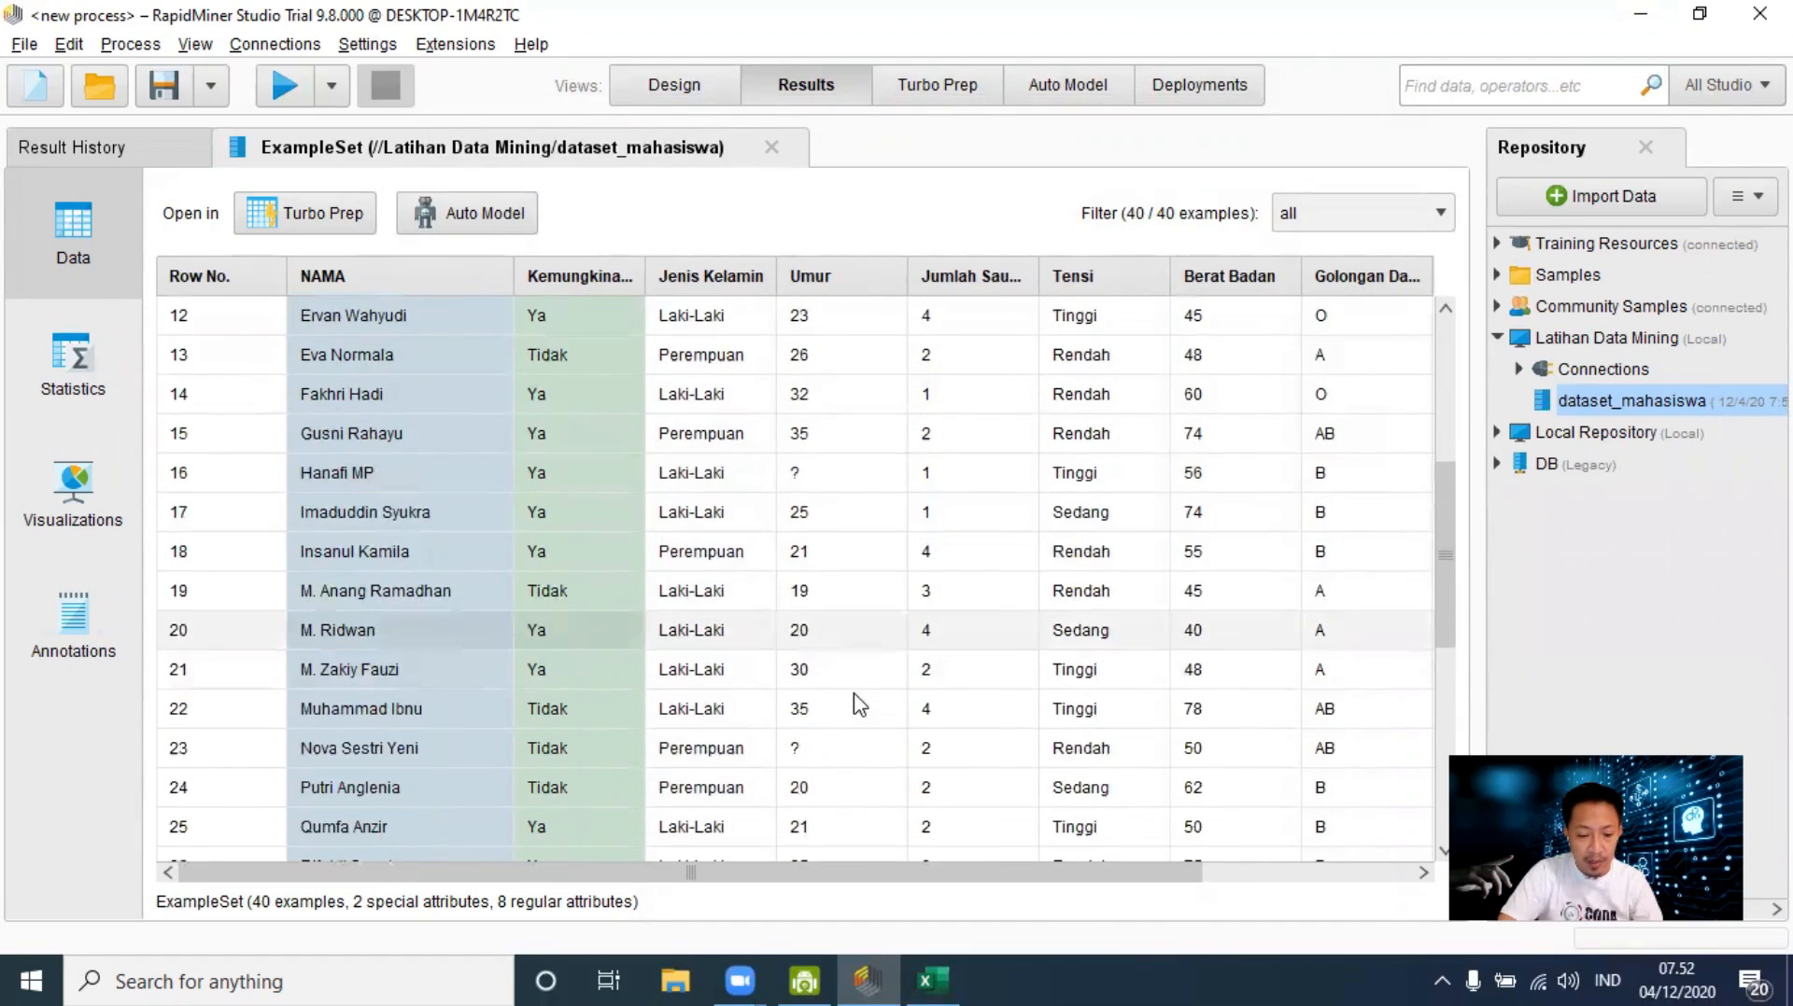
scroll(803, 746, down, 5)
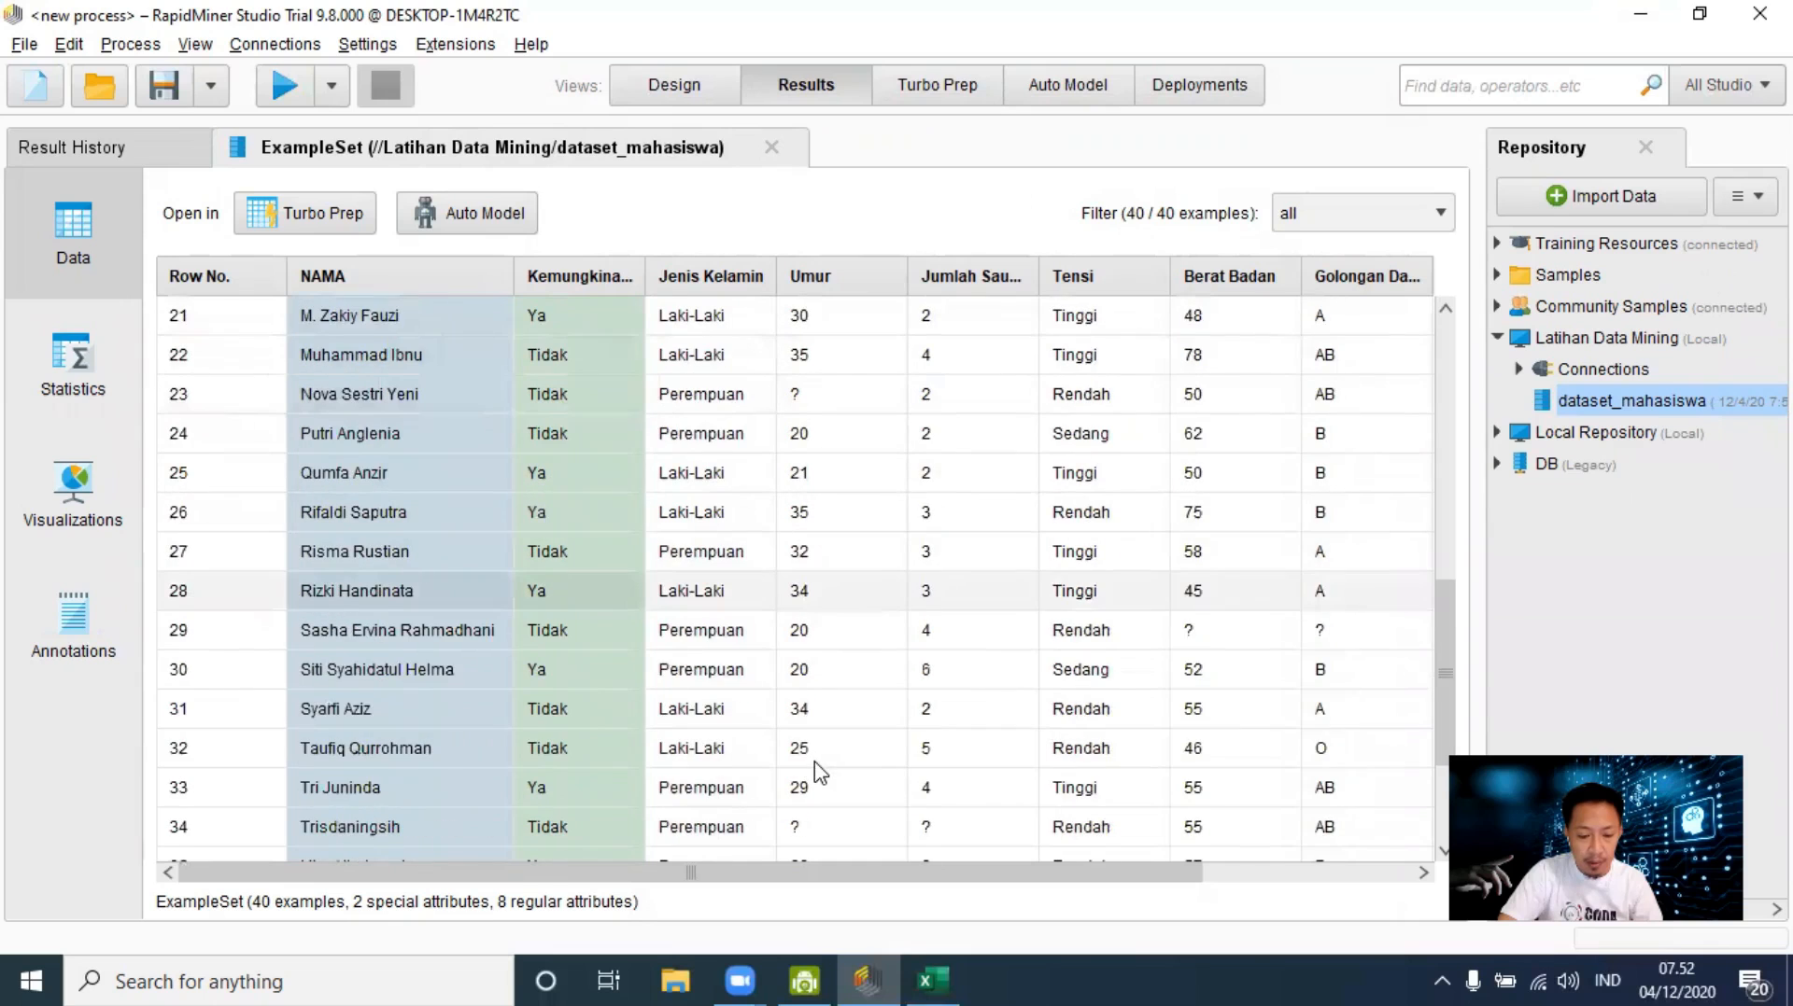
scroll(817, 761, up, 6)
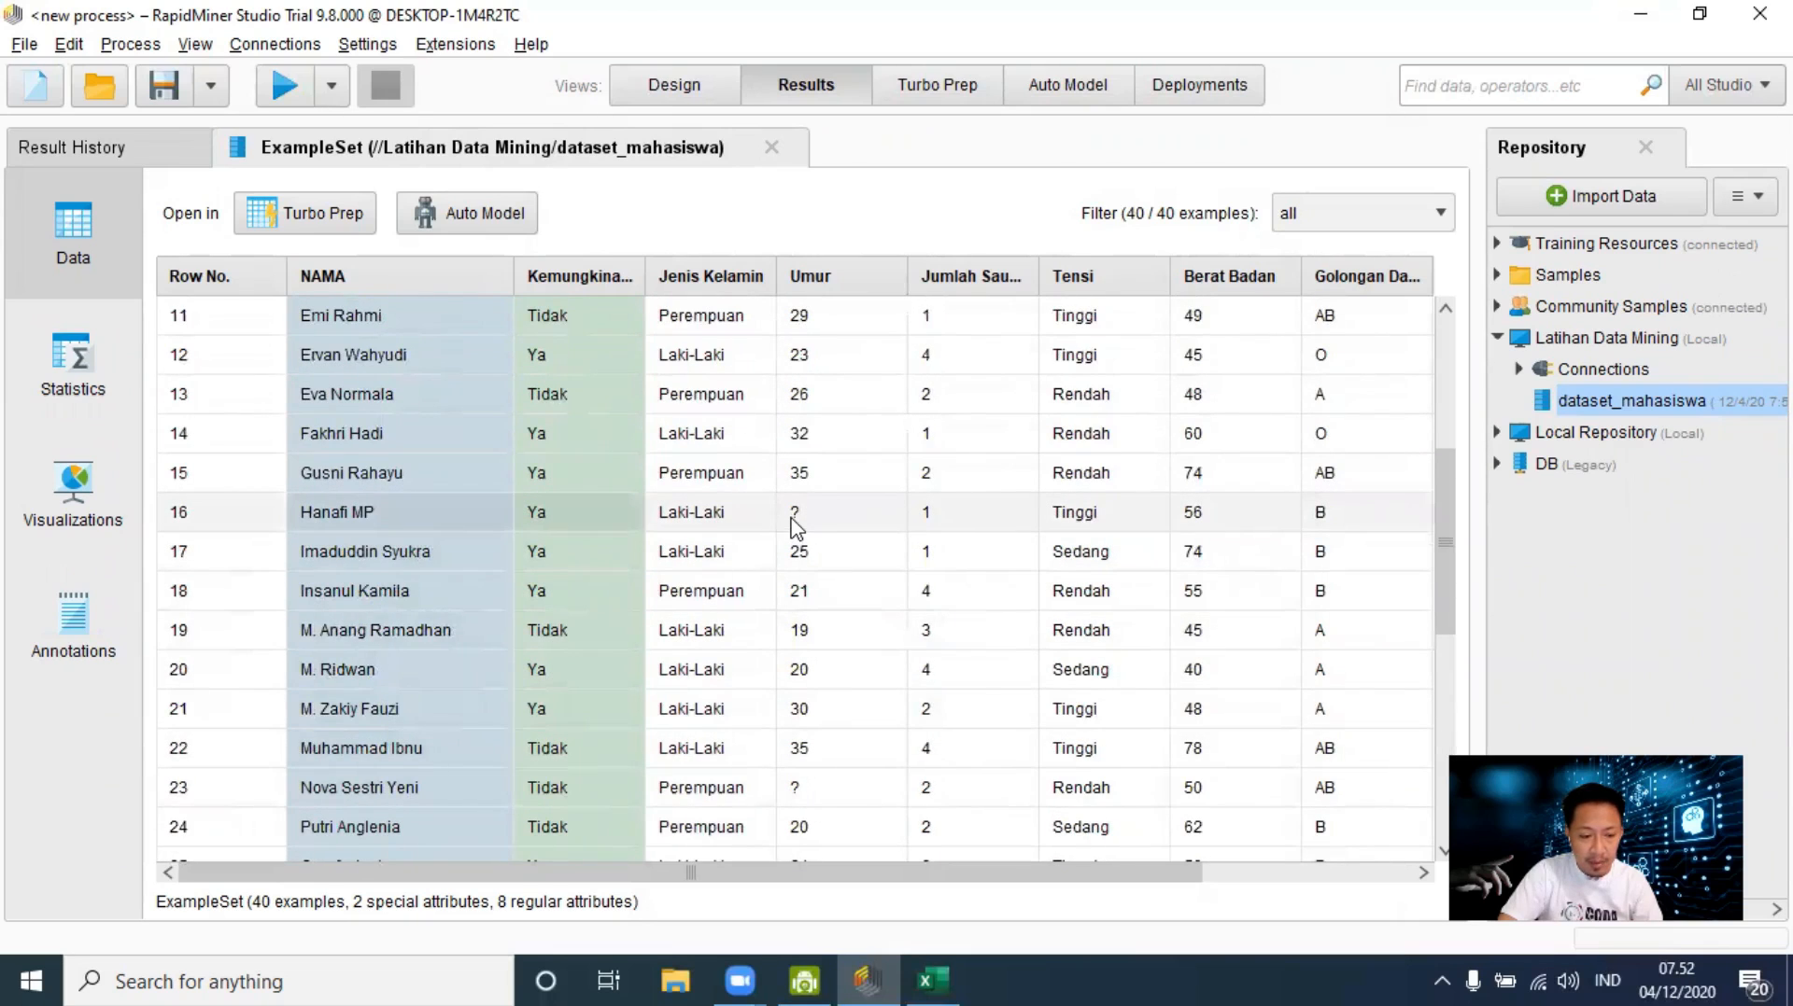
scroll(836, 597, down, 1)
click(822, 758)
scroll(844, 747, down, 4)
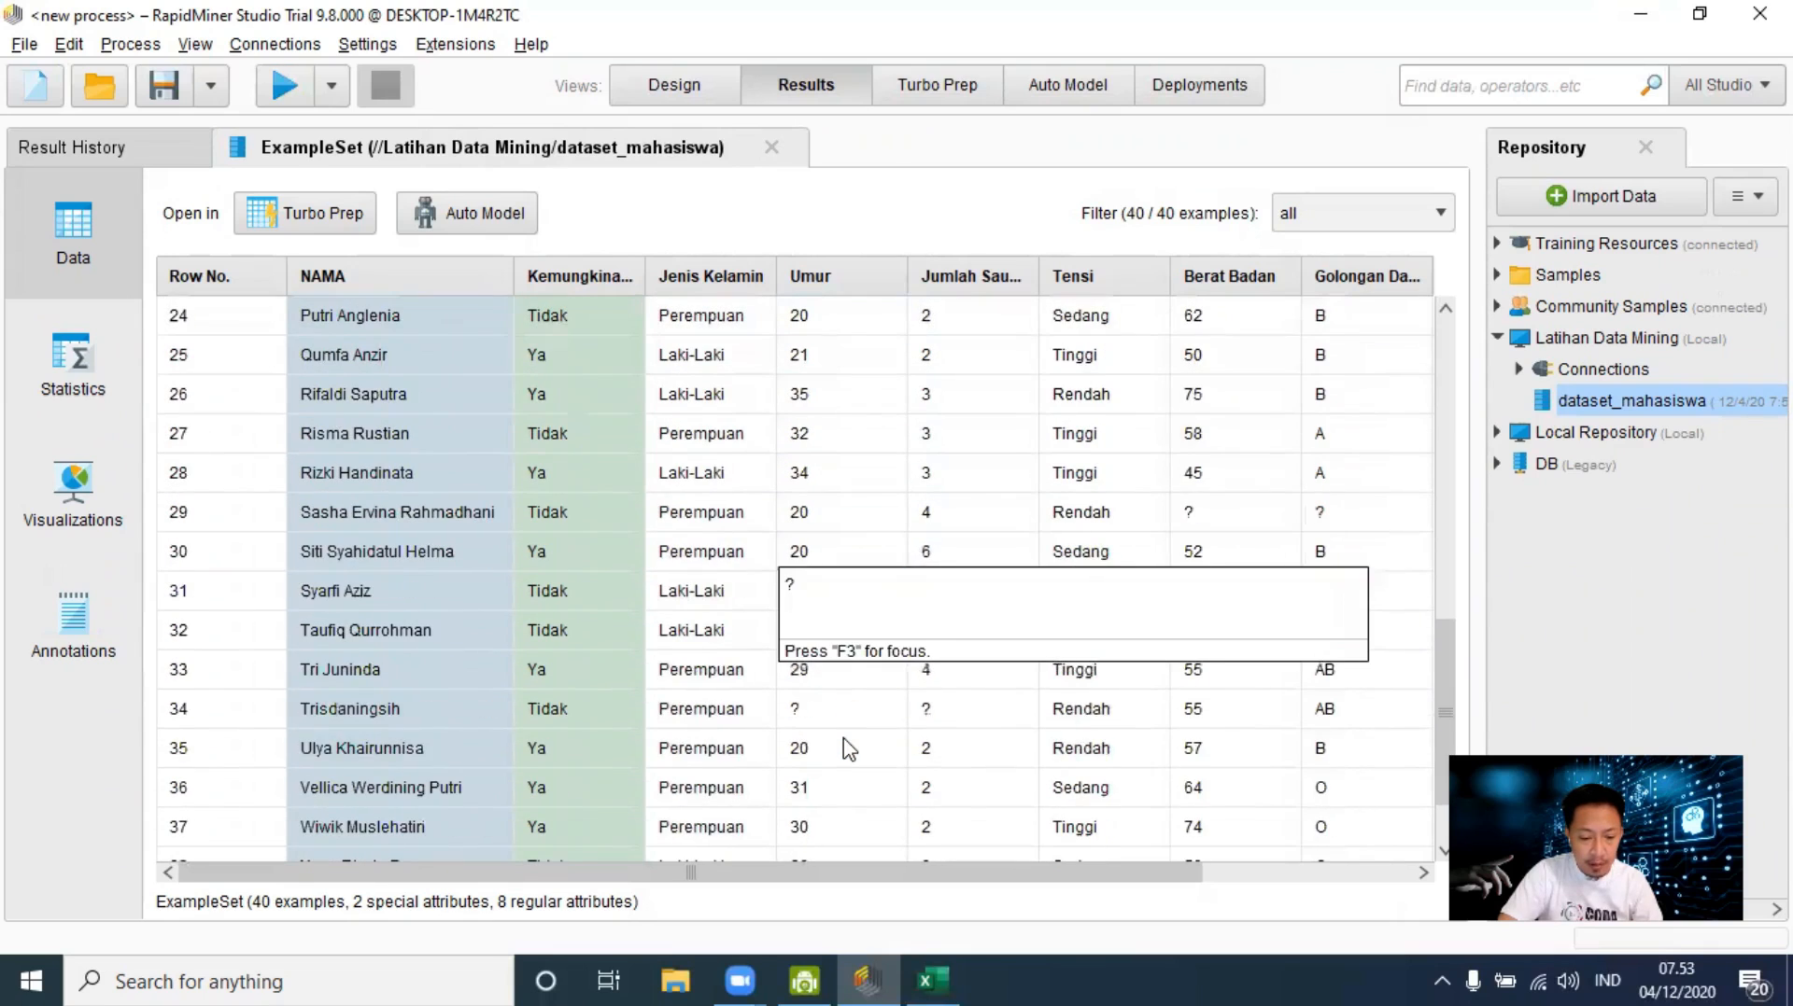
click(835, 717)
scroll(845, 723, up, 2)
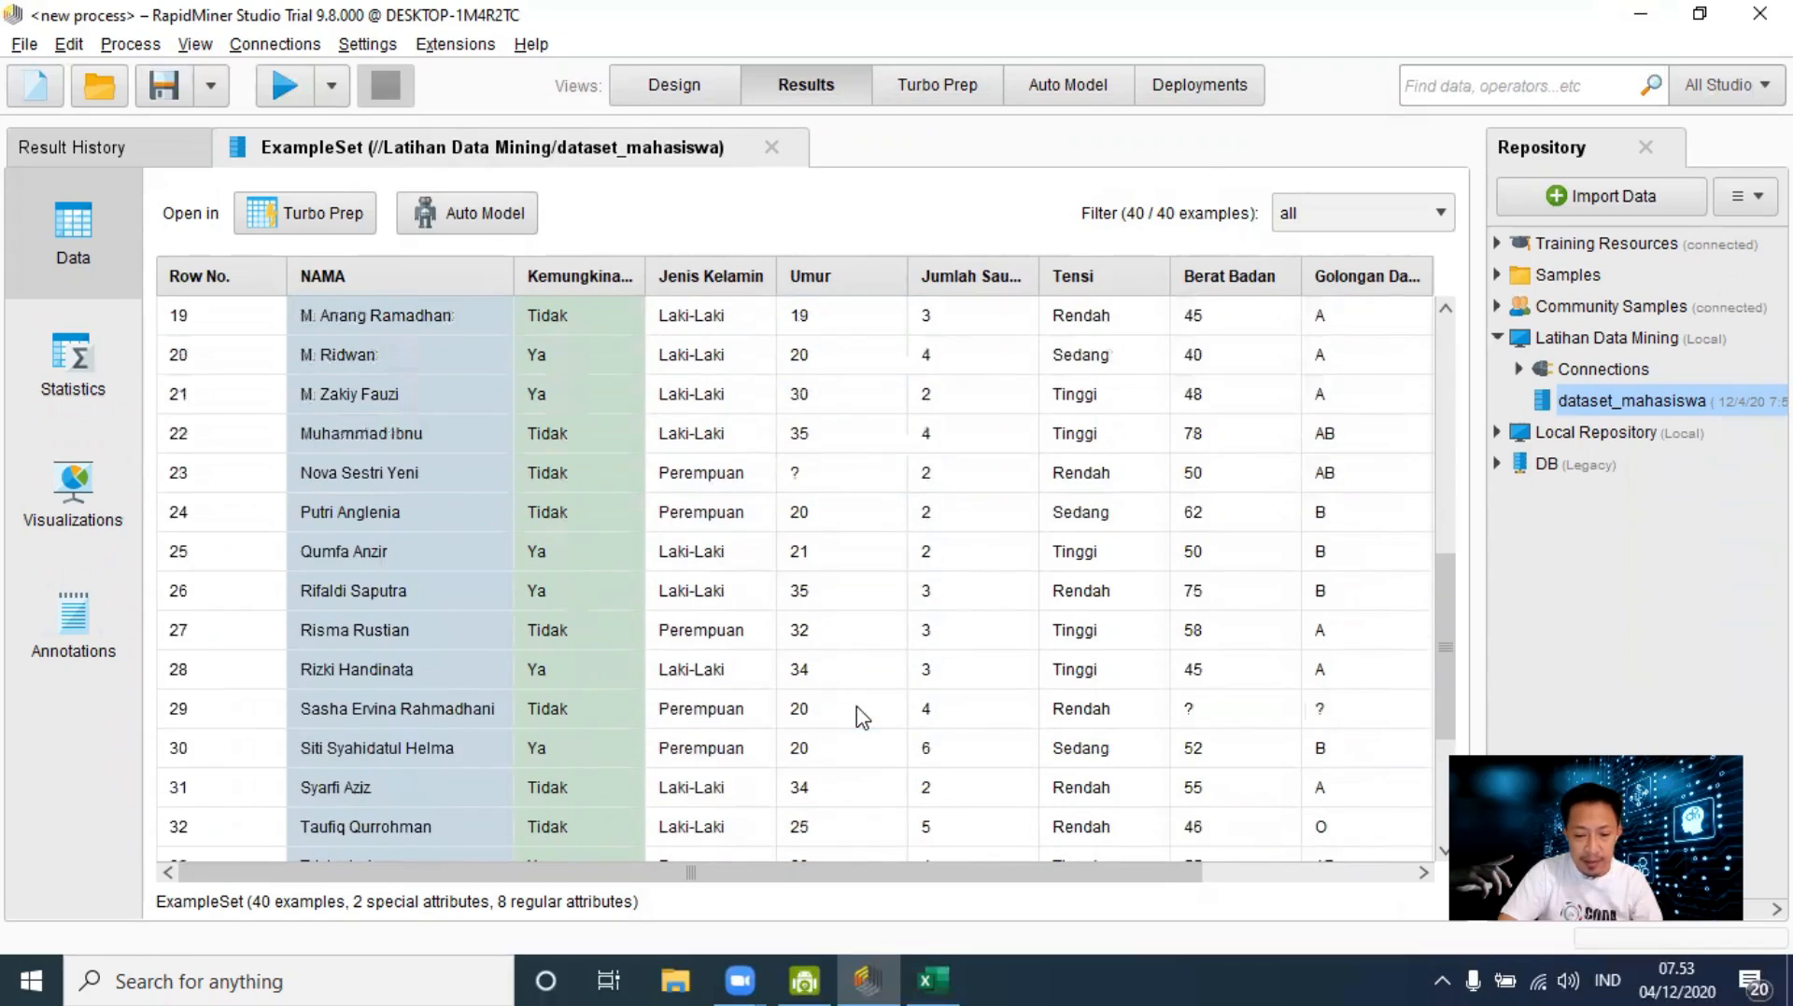
Step: Check the Berat Badan, Golongan Darah, Konsumsi Obat and Pendidikan columns for missing values
click(1194, 716)
click(1381, 720)
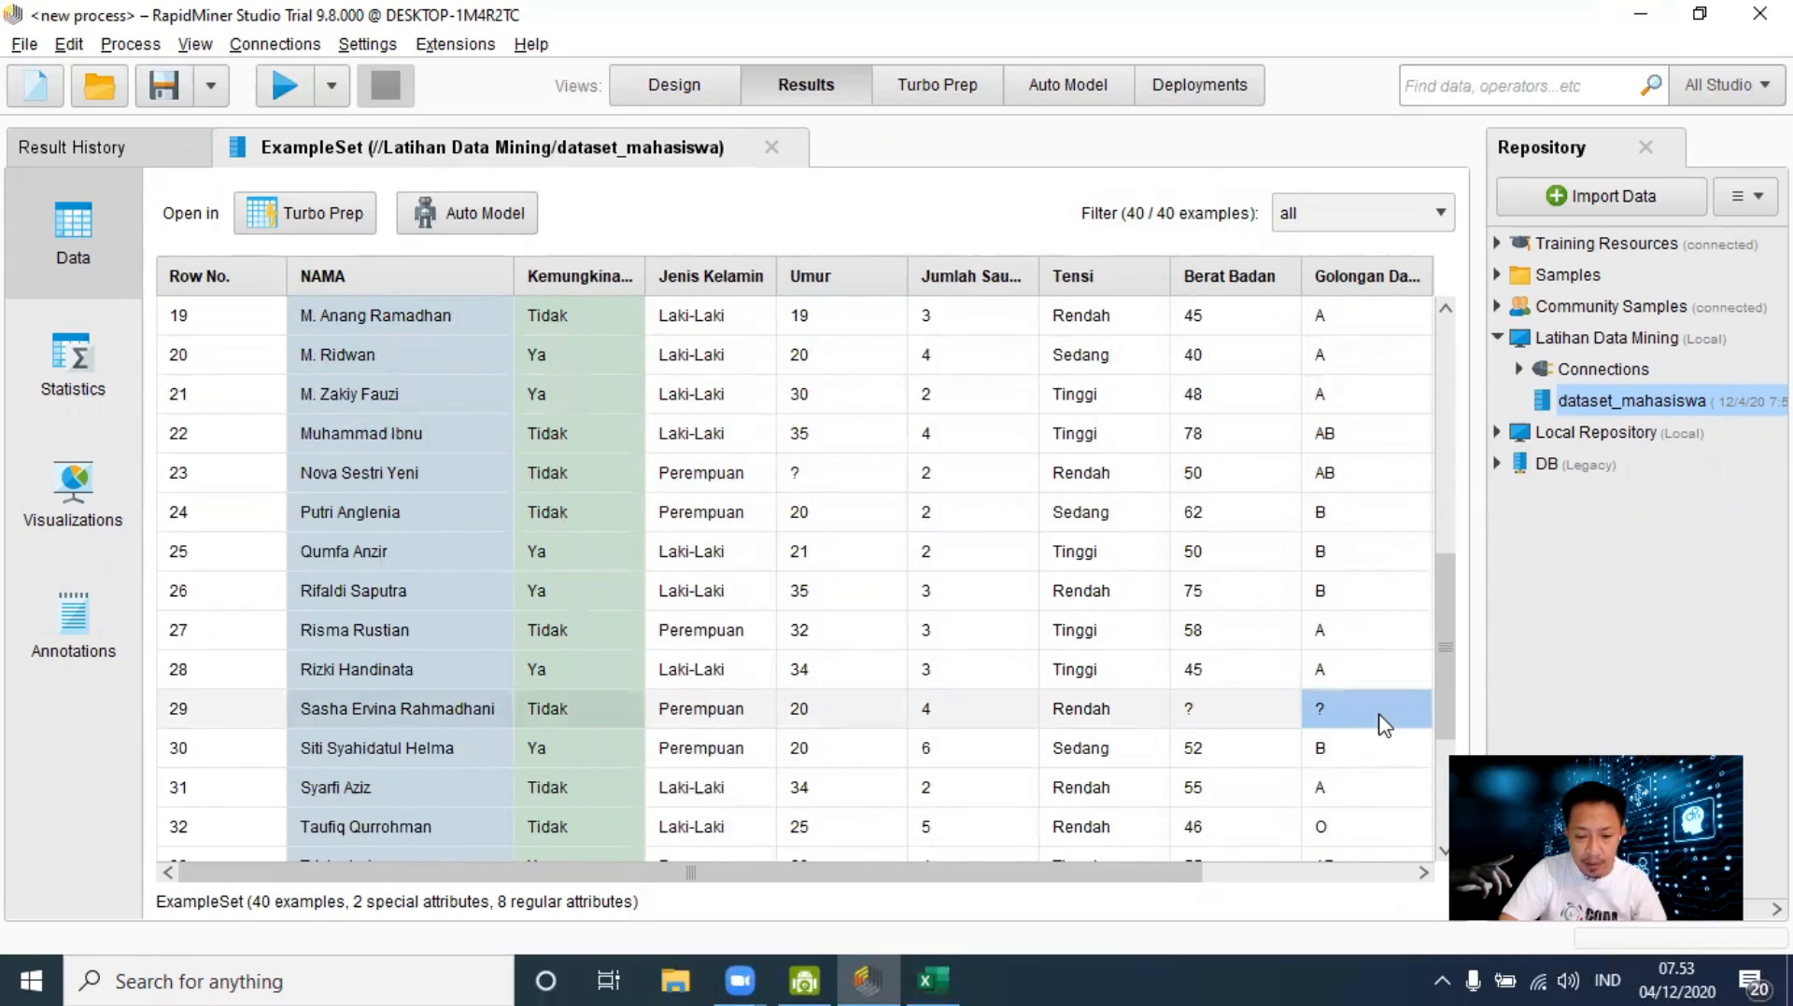
drag(1089, 873, 1340, 897)
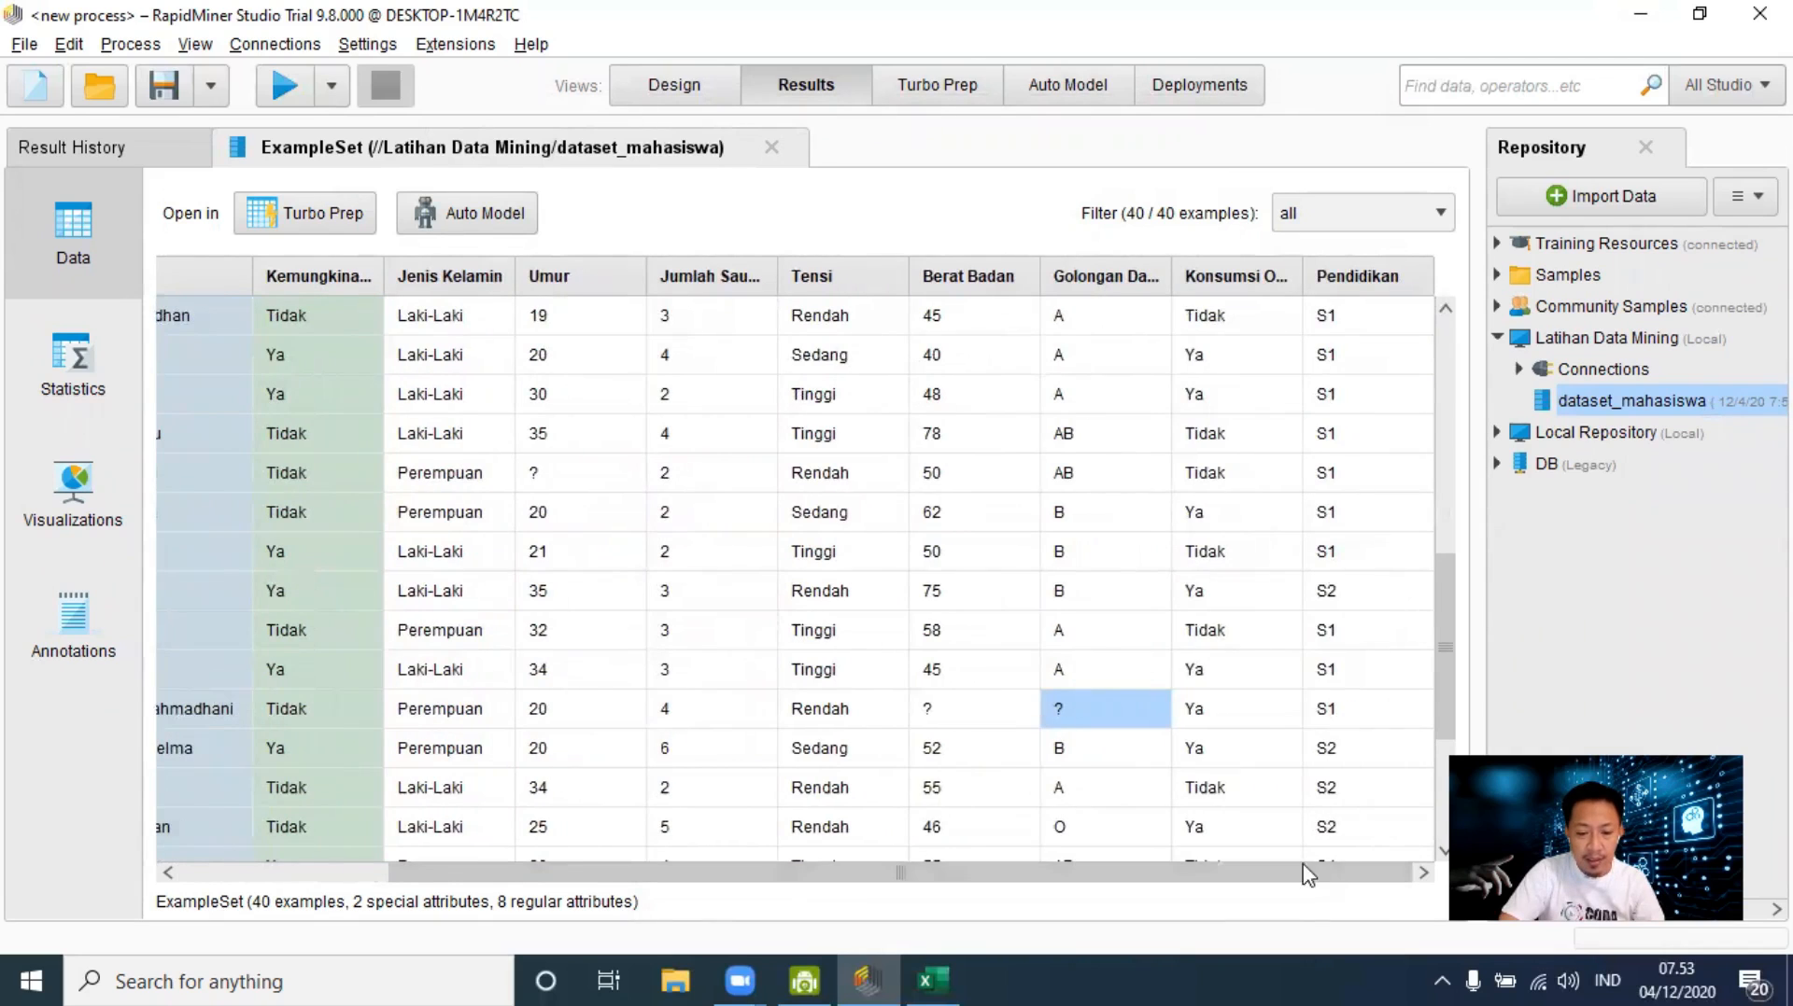
scroll(1184, 687, down, 3)
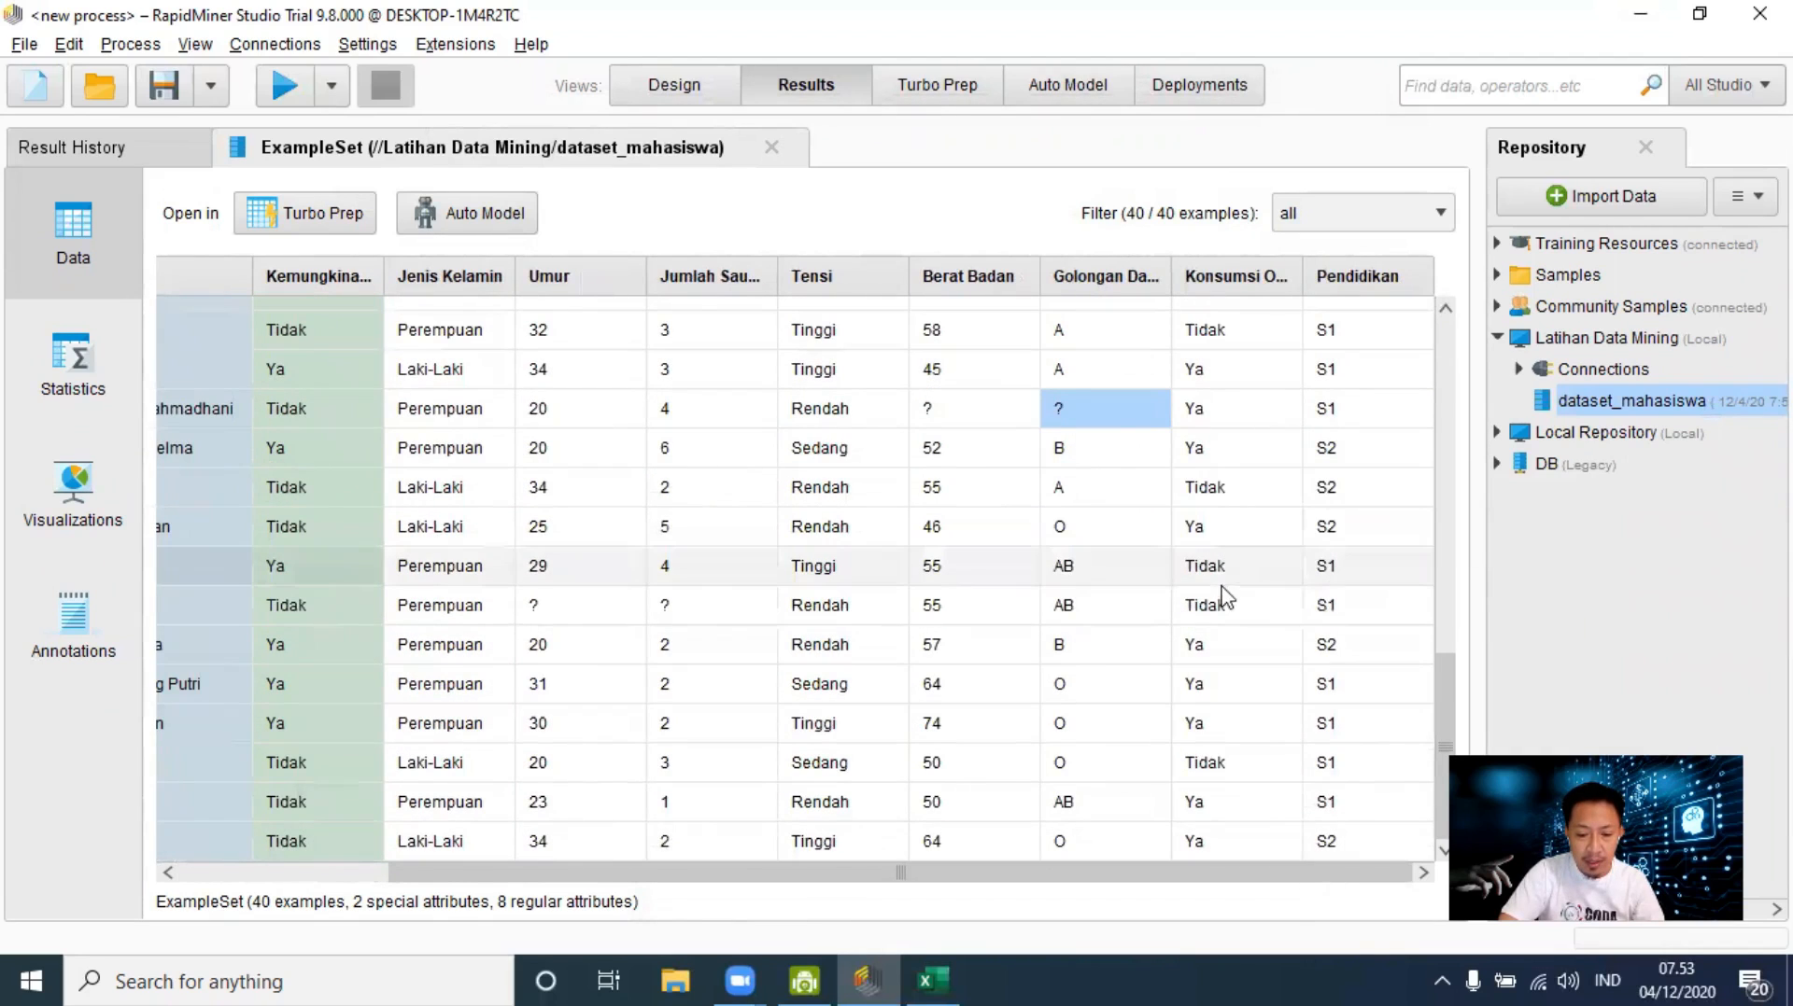
drag(1008, 872, 800, 878)
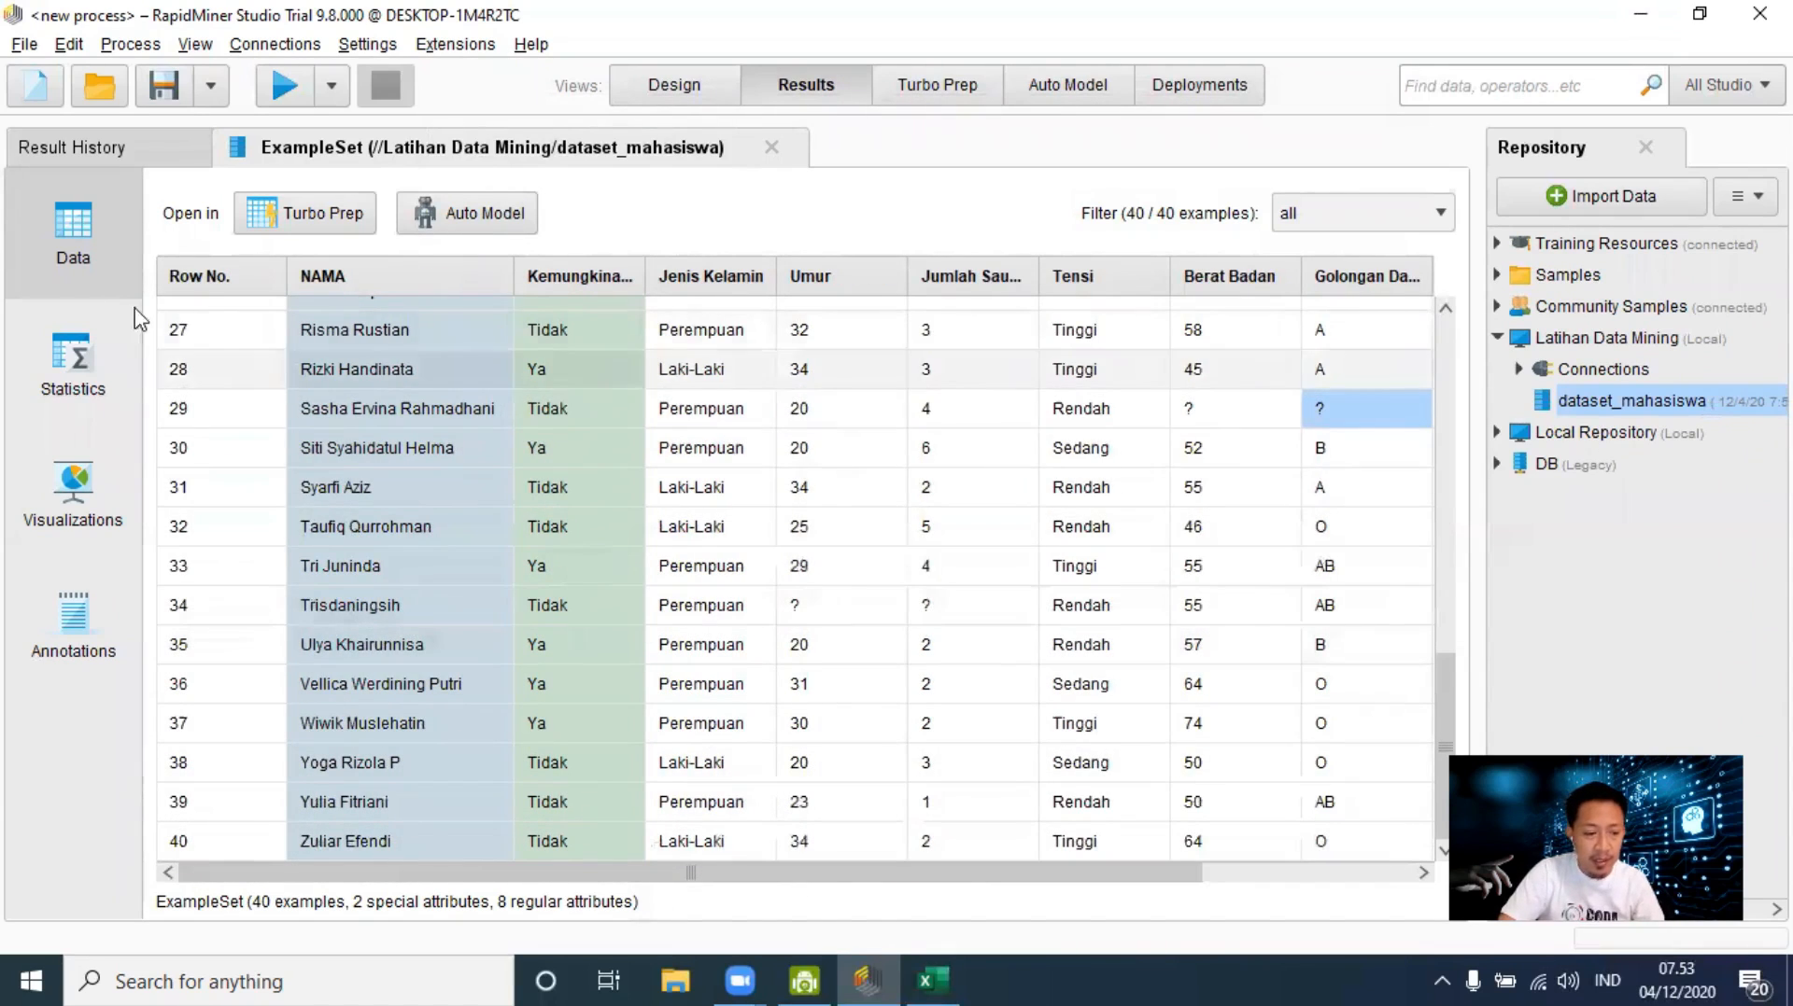
Step: Show the dataset's statistics and examine the type and missing-value count of each attribute
click(75, 378)
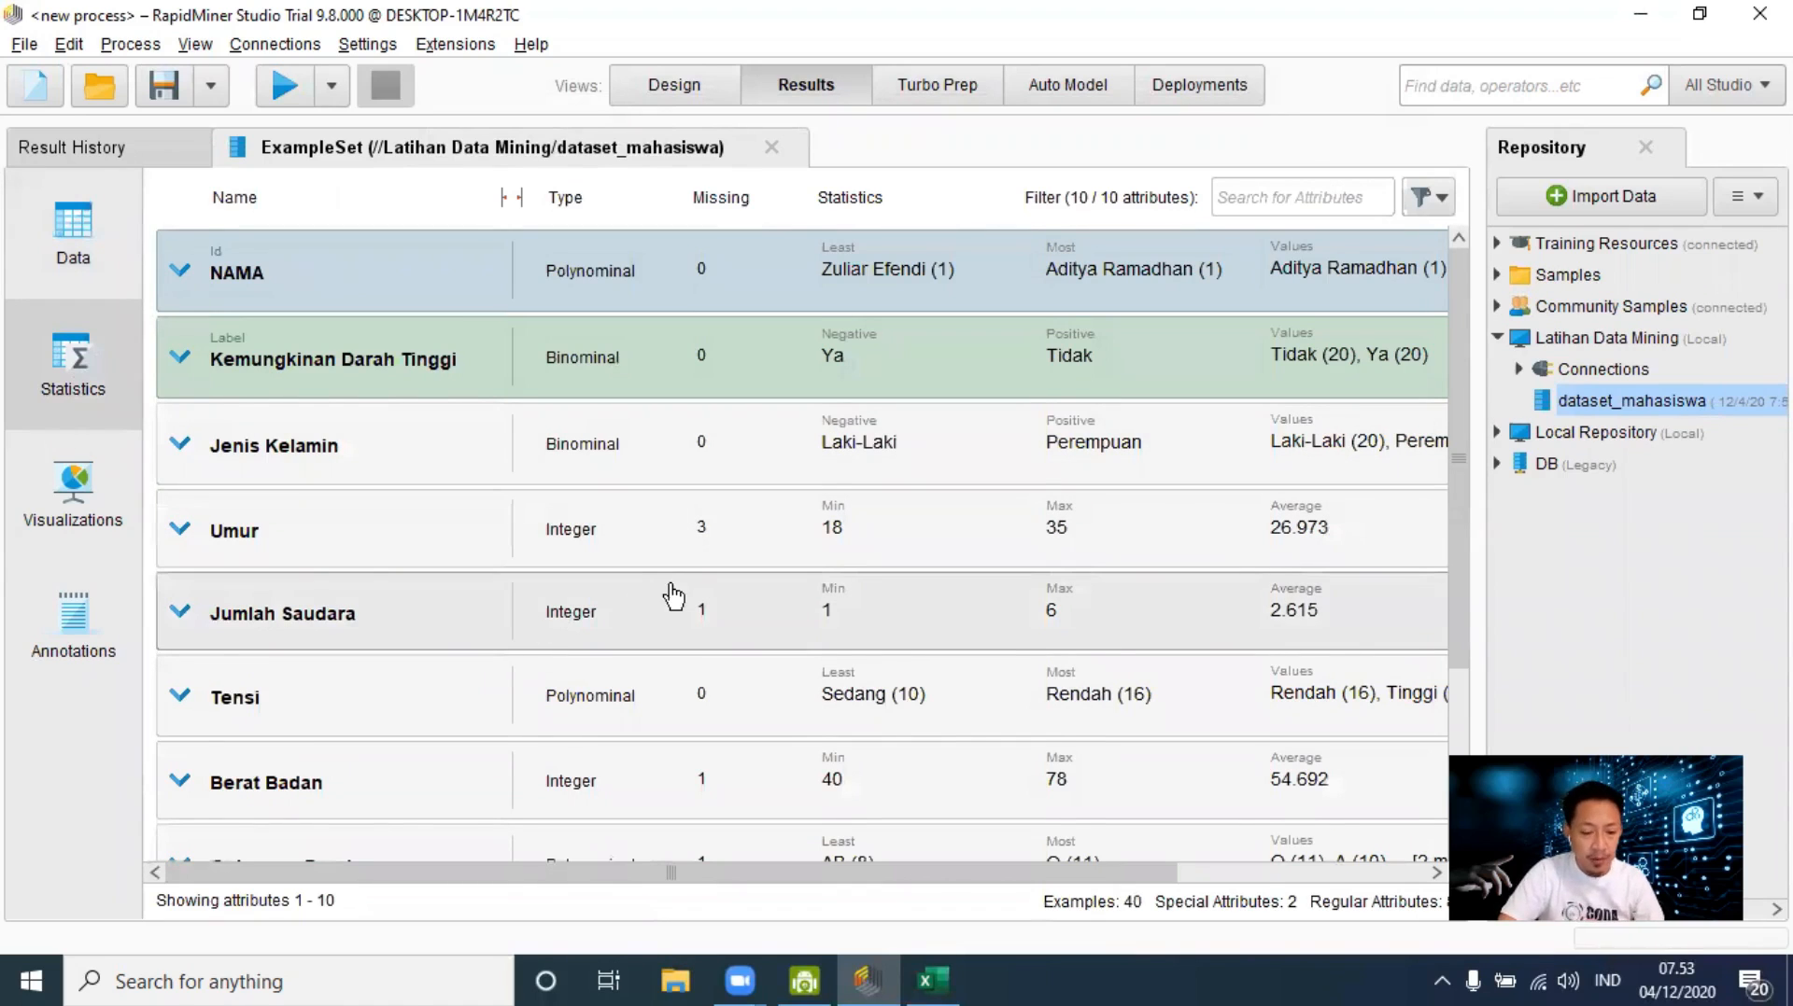
scroll(672, 597, down, 2)
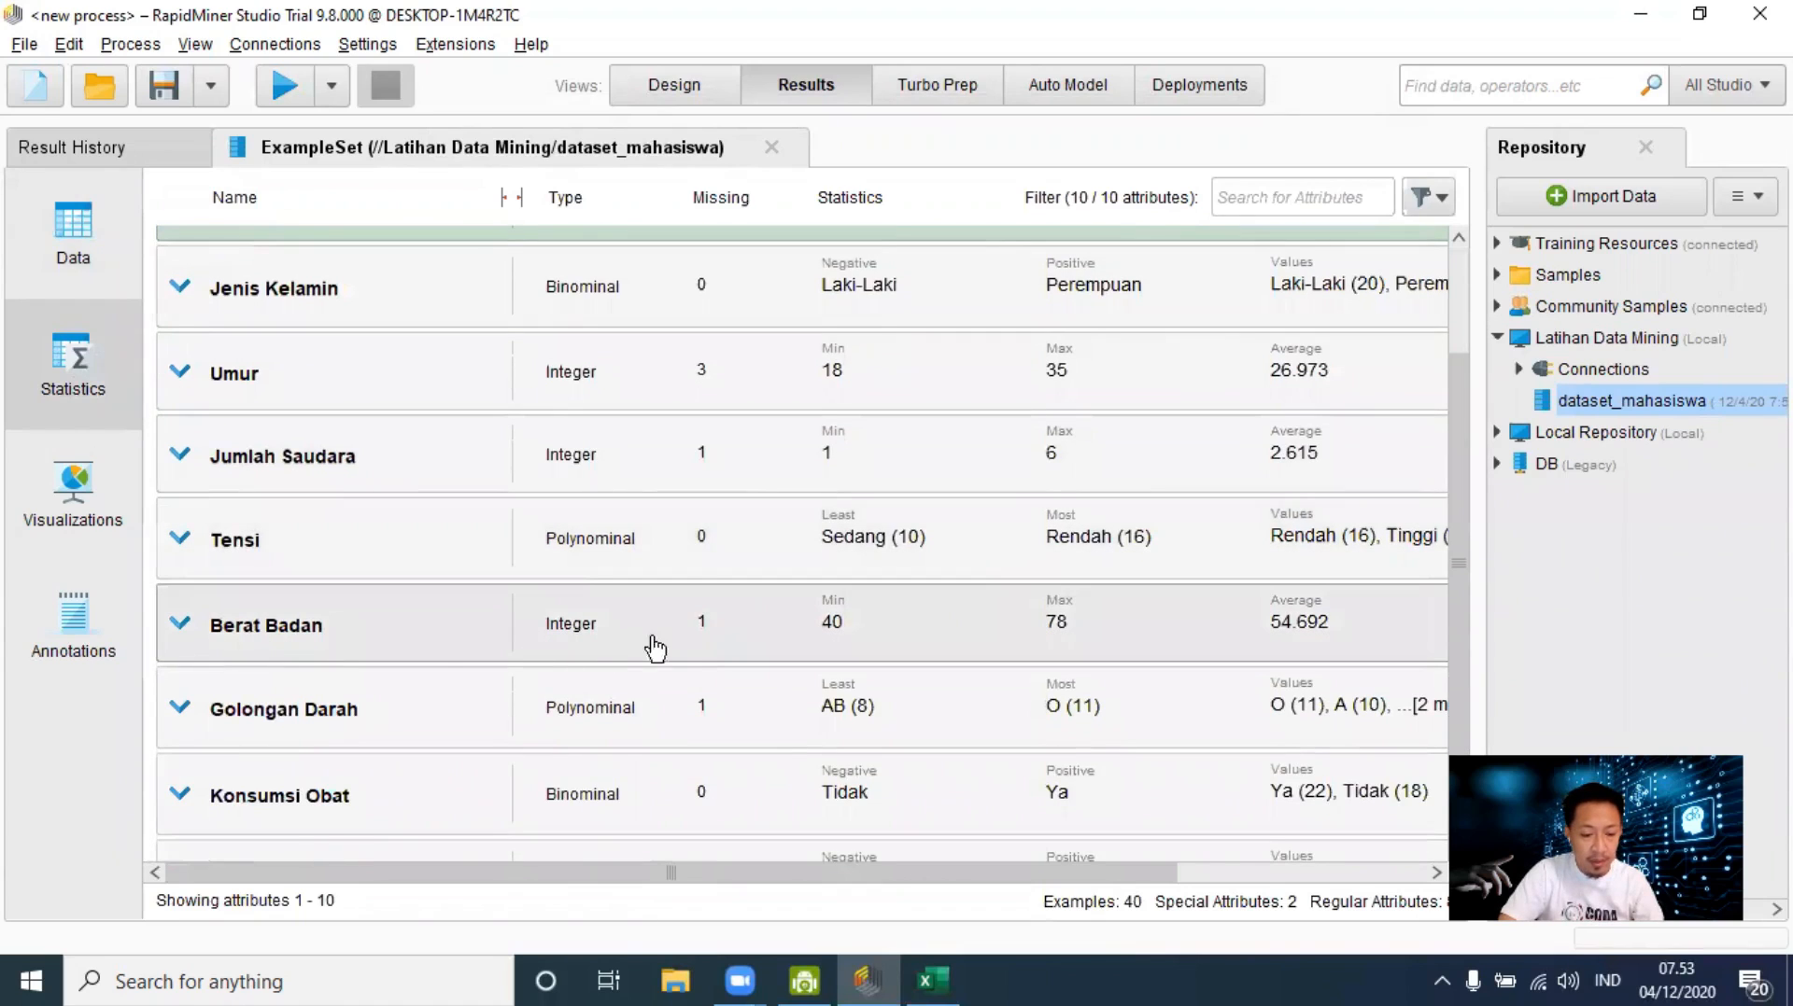
scroll(702, 644, down, 1)
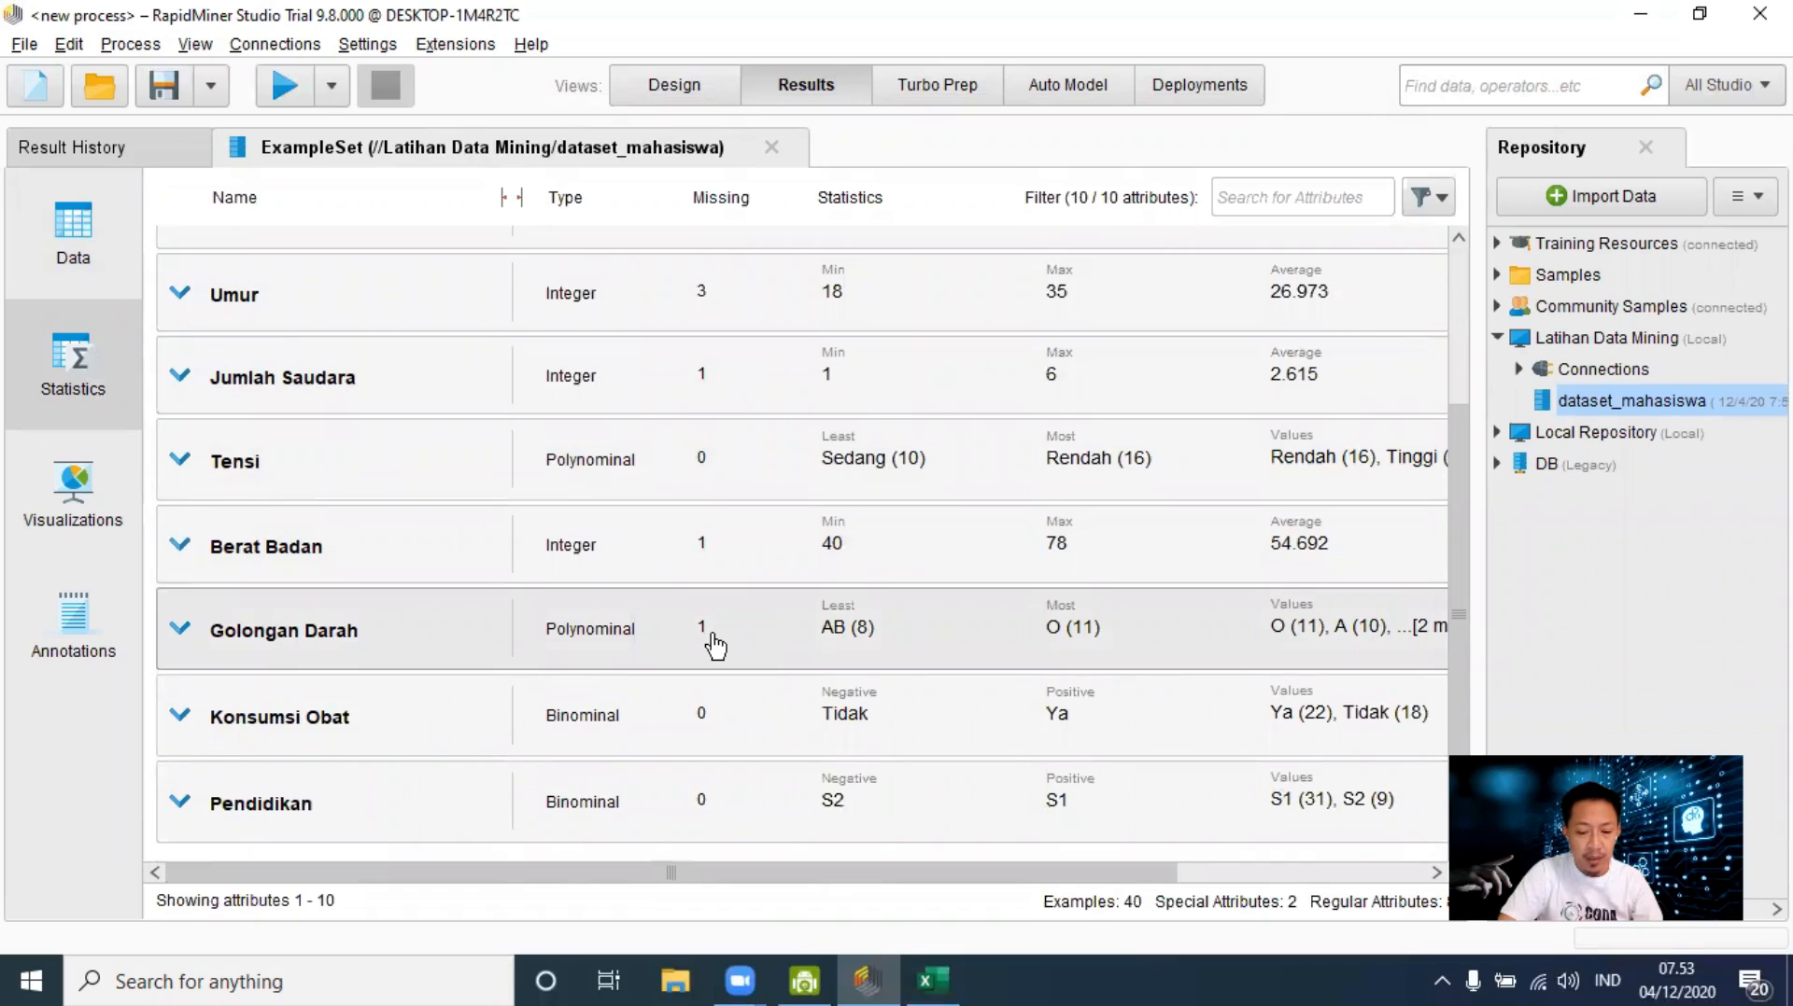
scroll(686, 654, down, 1)
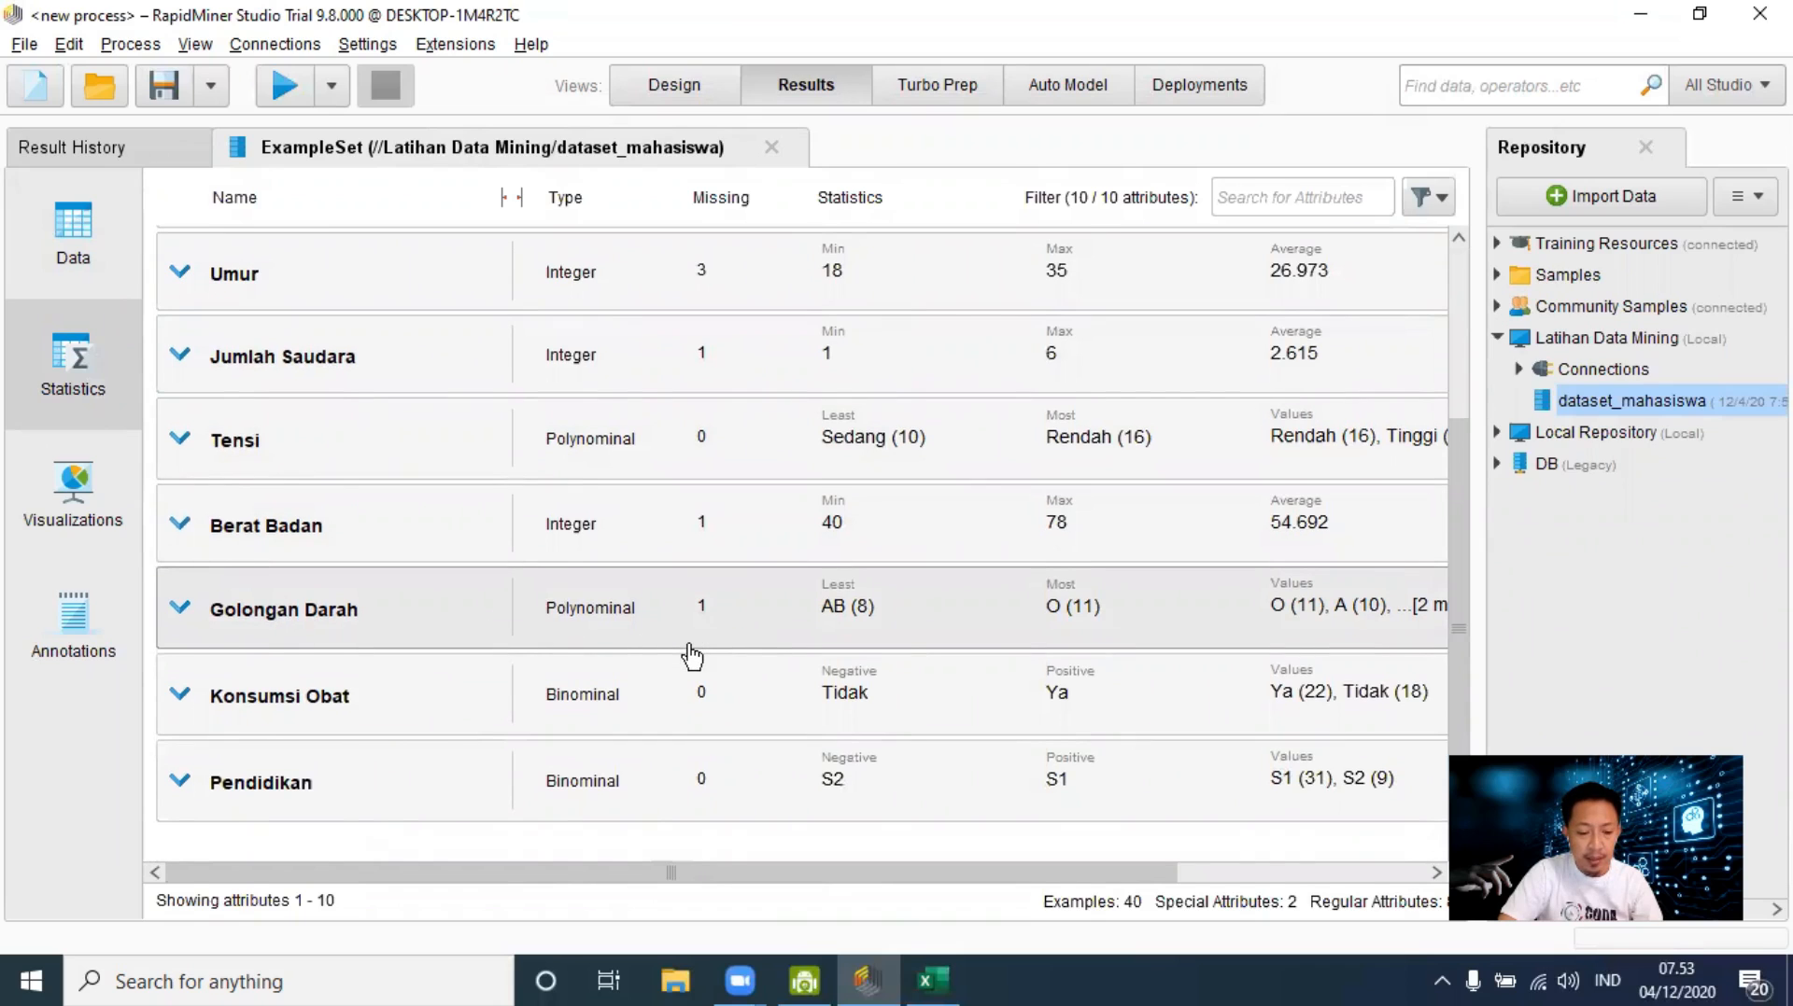
scroll(689, 654, up, 2)
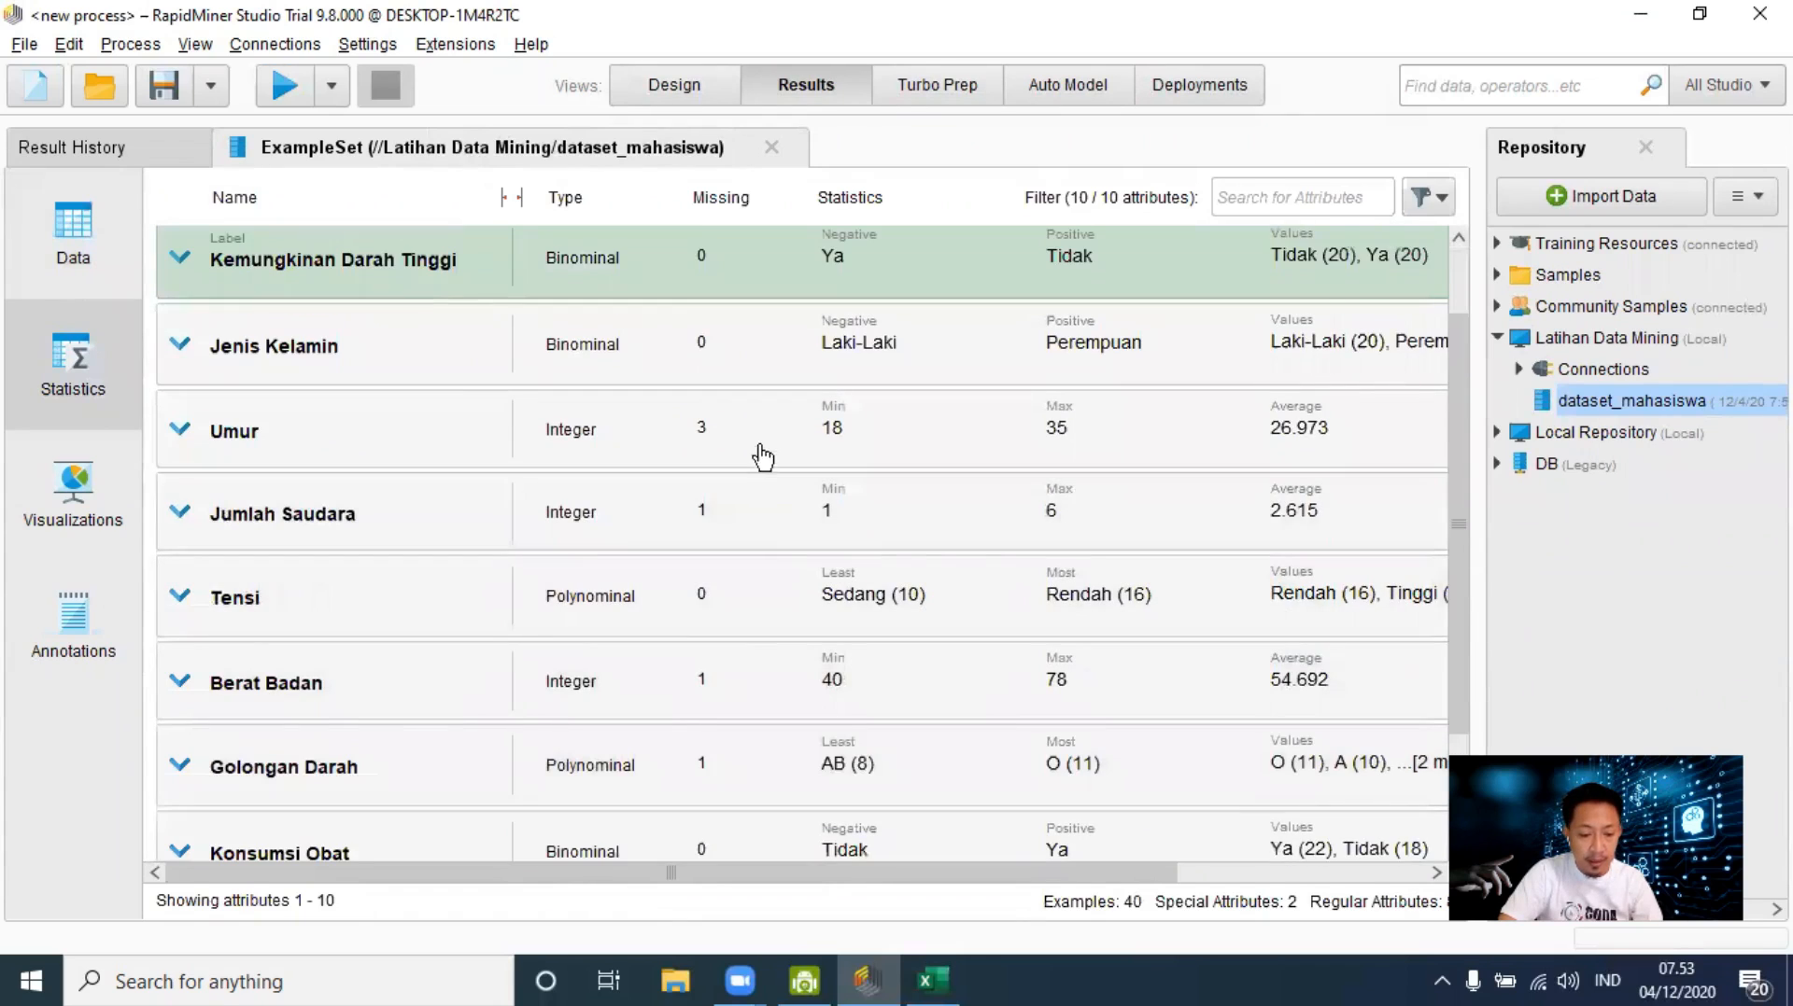
scroll(744, 641, down, 1)
scroll(747, 644, up, 2)
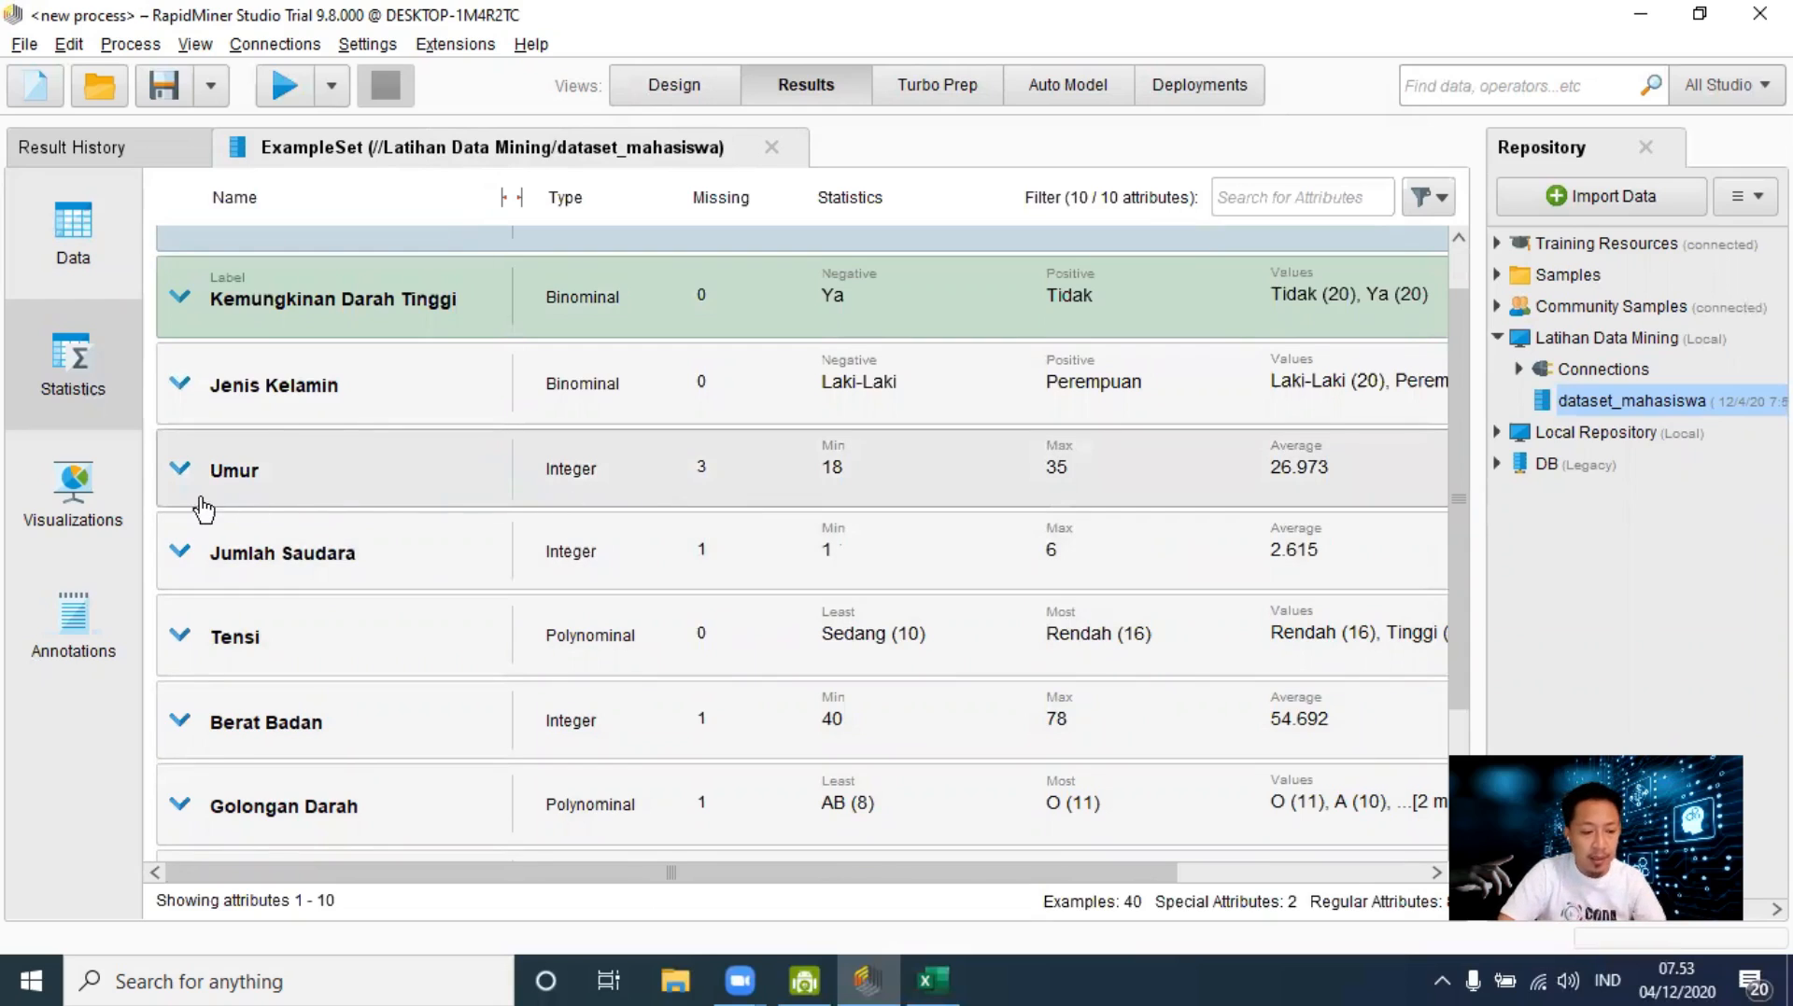
Step: Visualize the dataset as a line plot by NAMA with only Berat Badan as value column, removing Umur and Jumlah Saudara
click(86, 485)
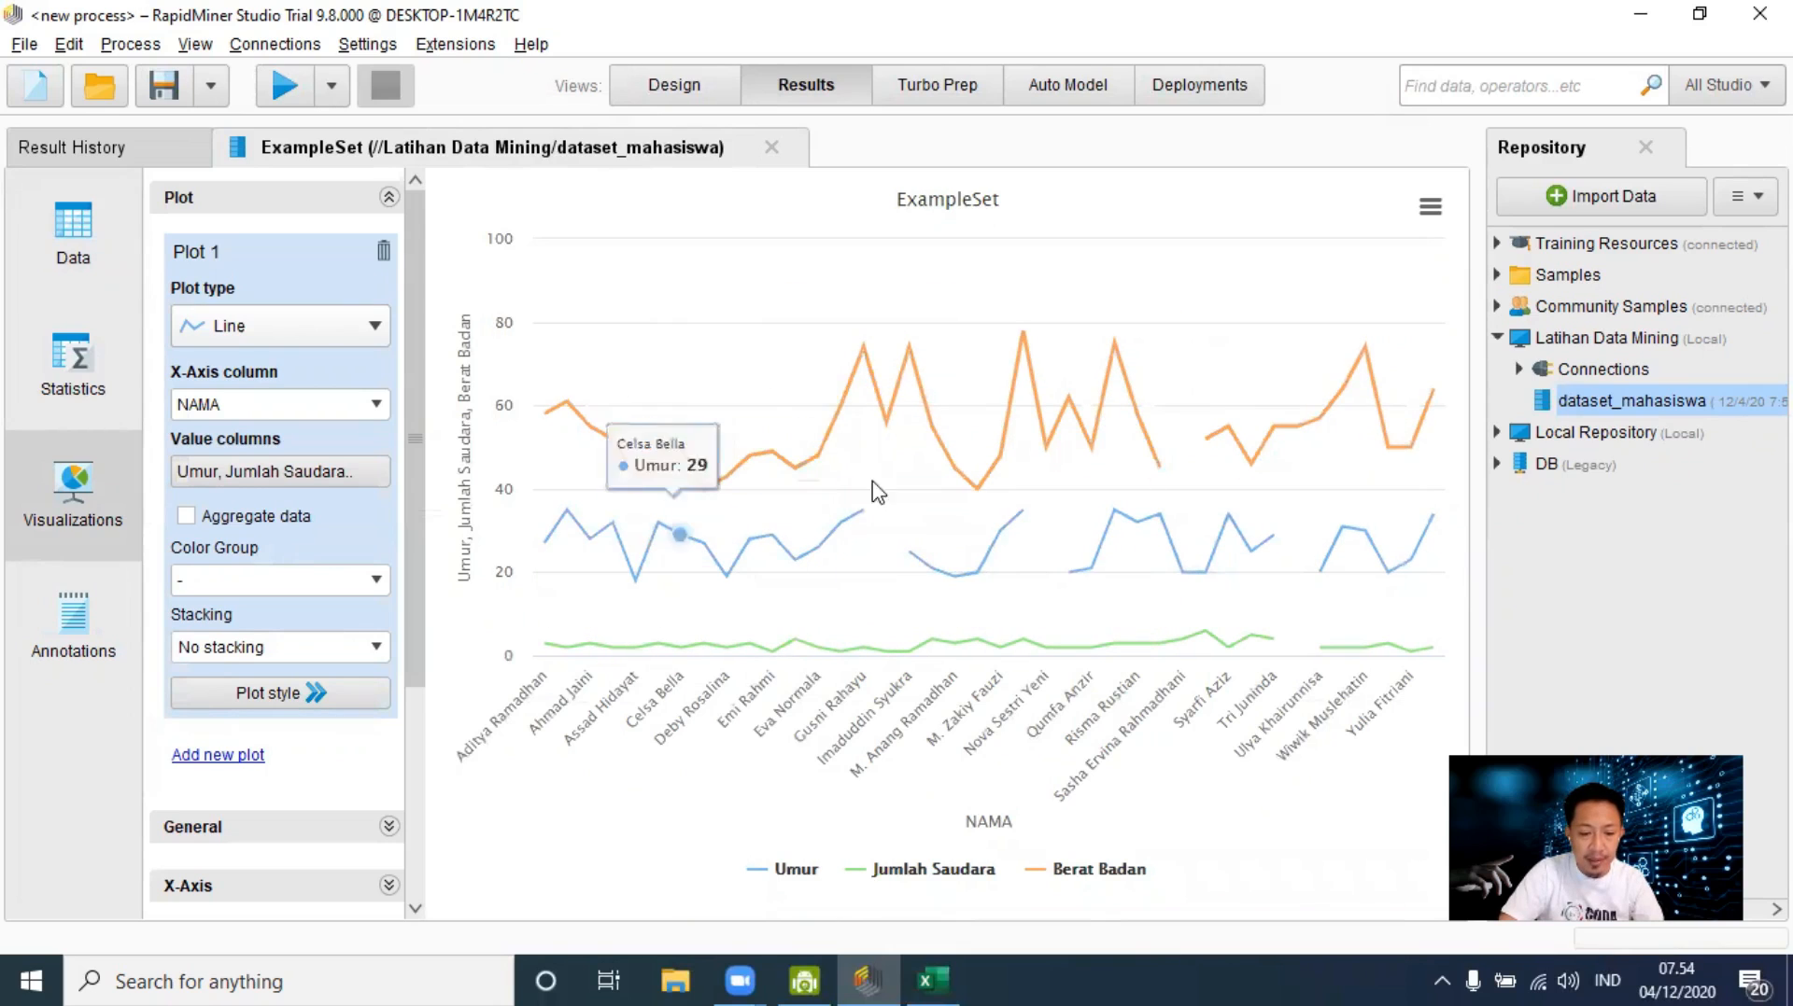
click(322, 473)
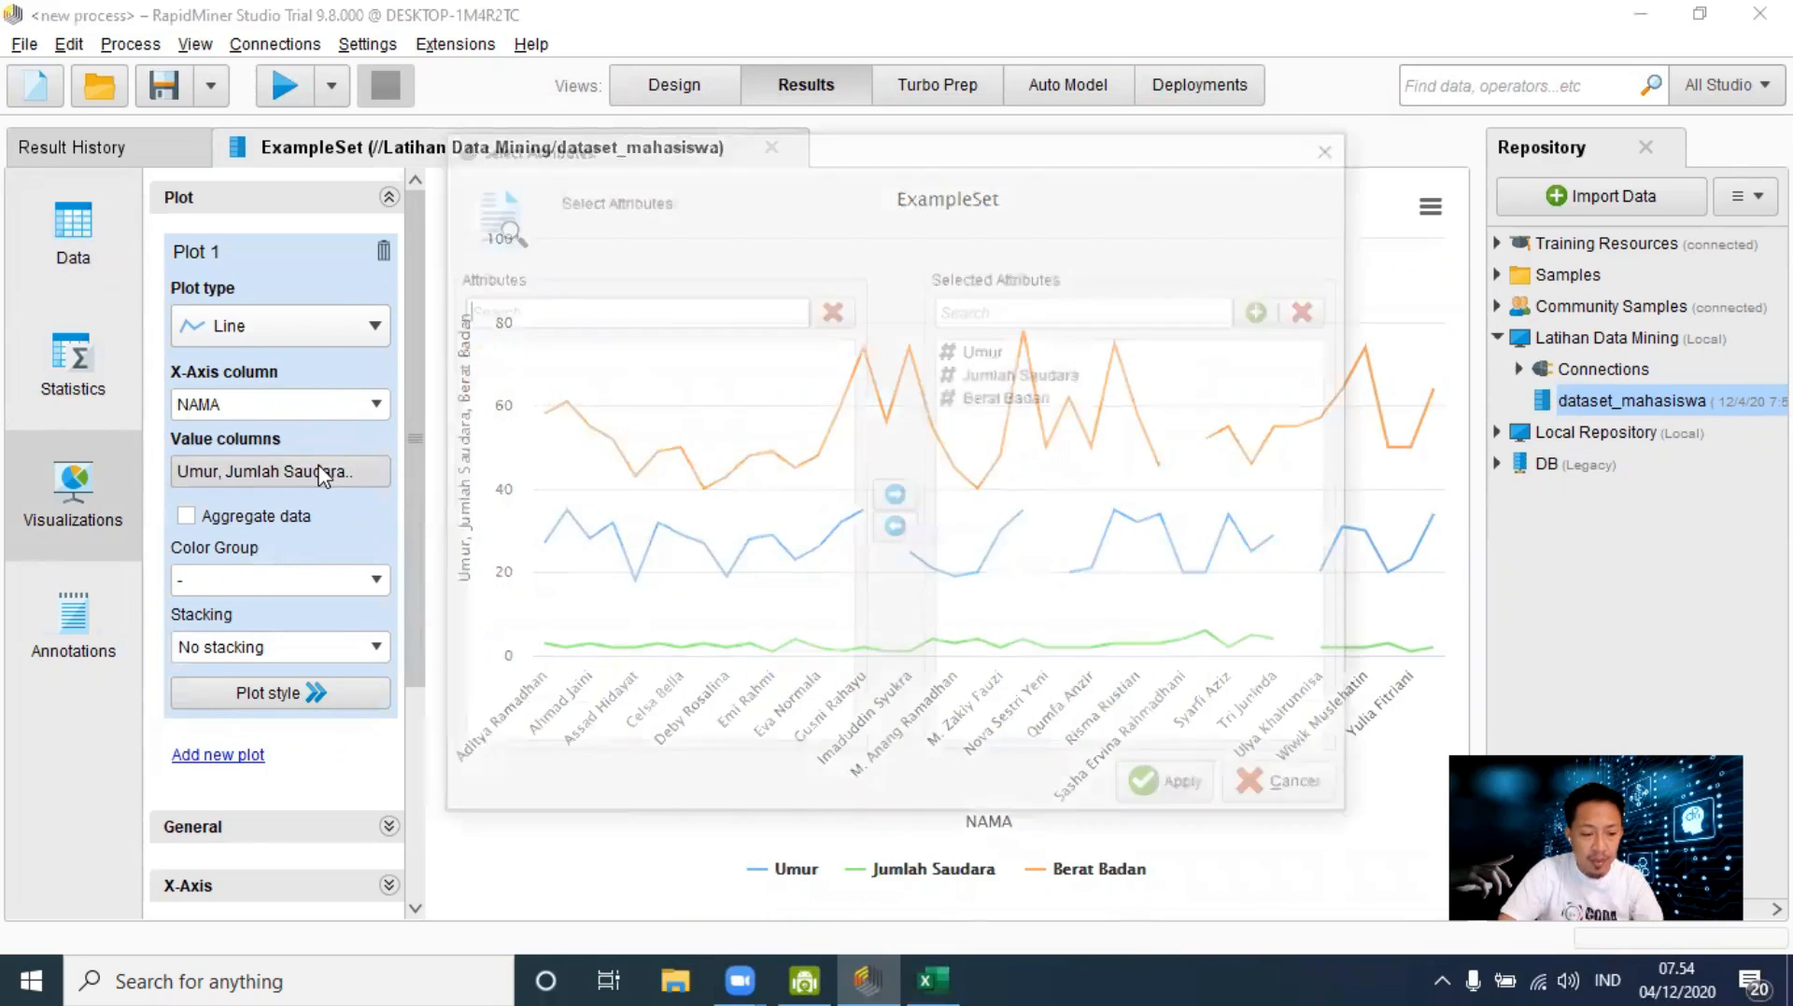
click(1002, 353)
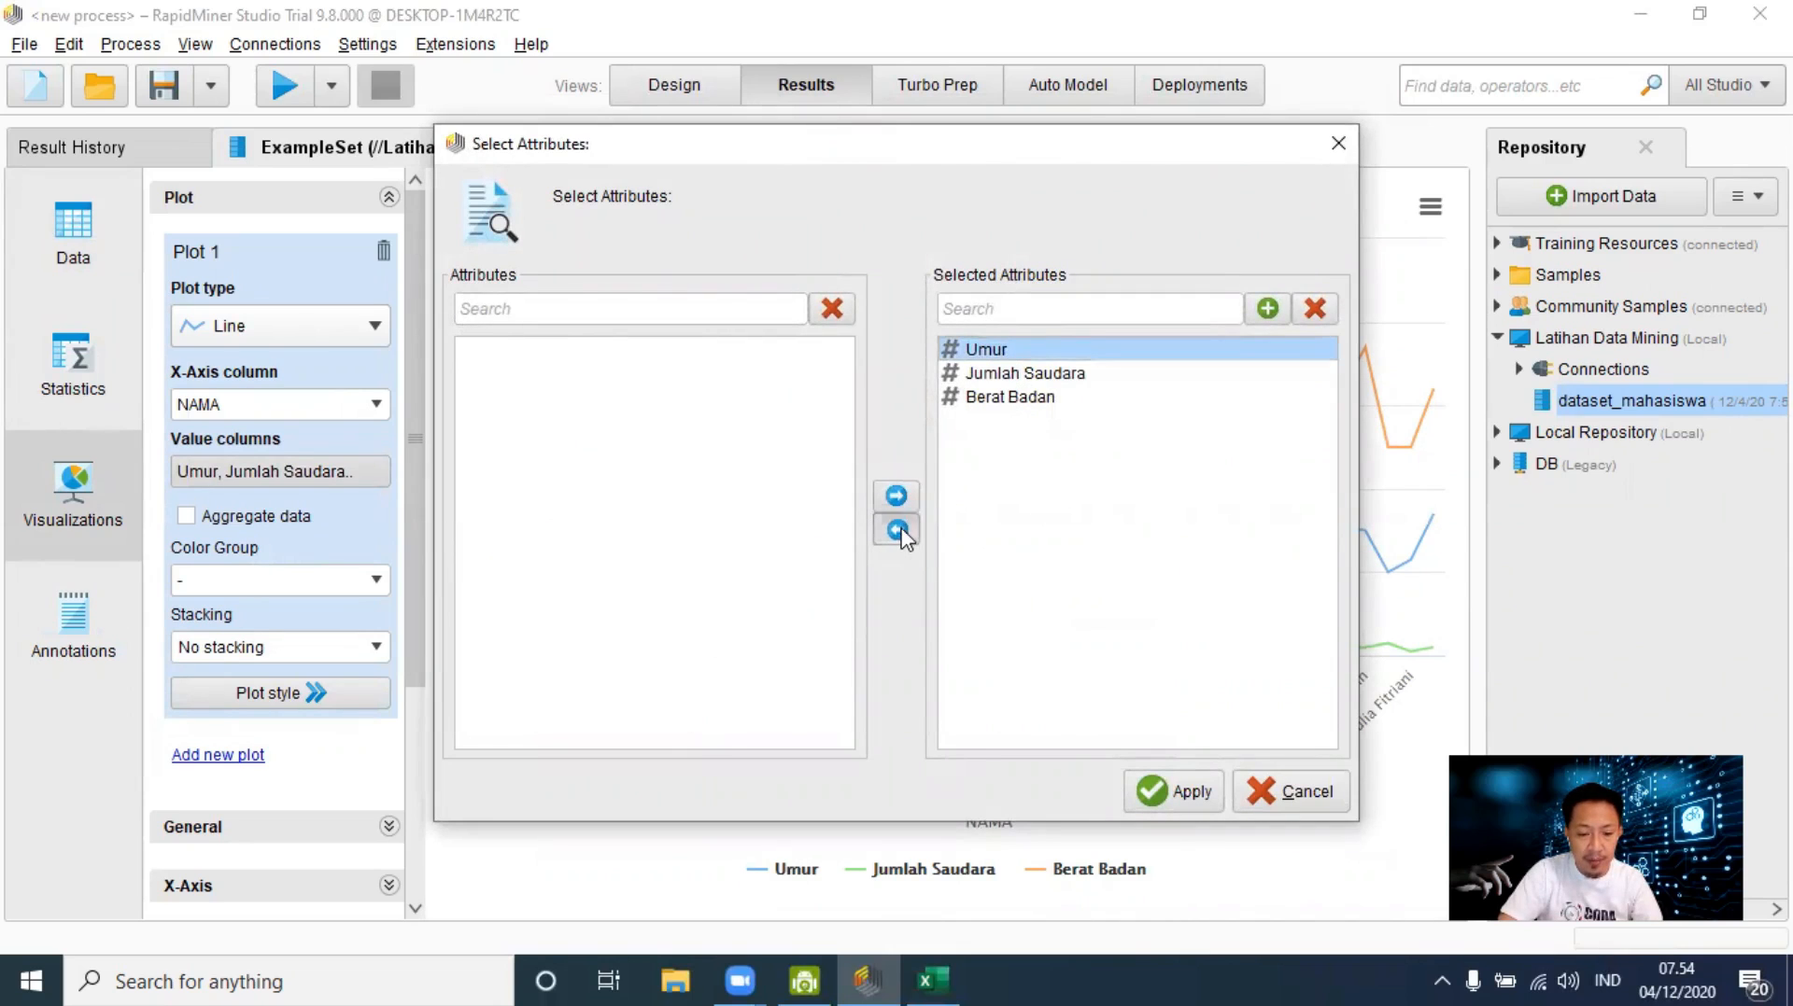
click(896, 528)
click(994, 355)
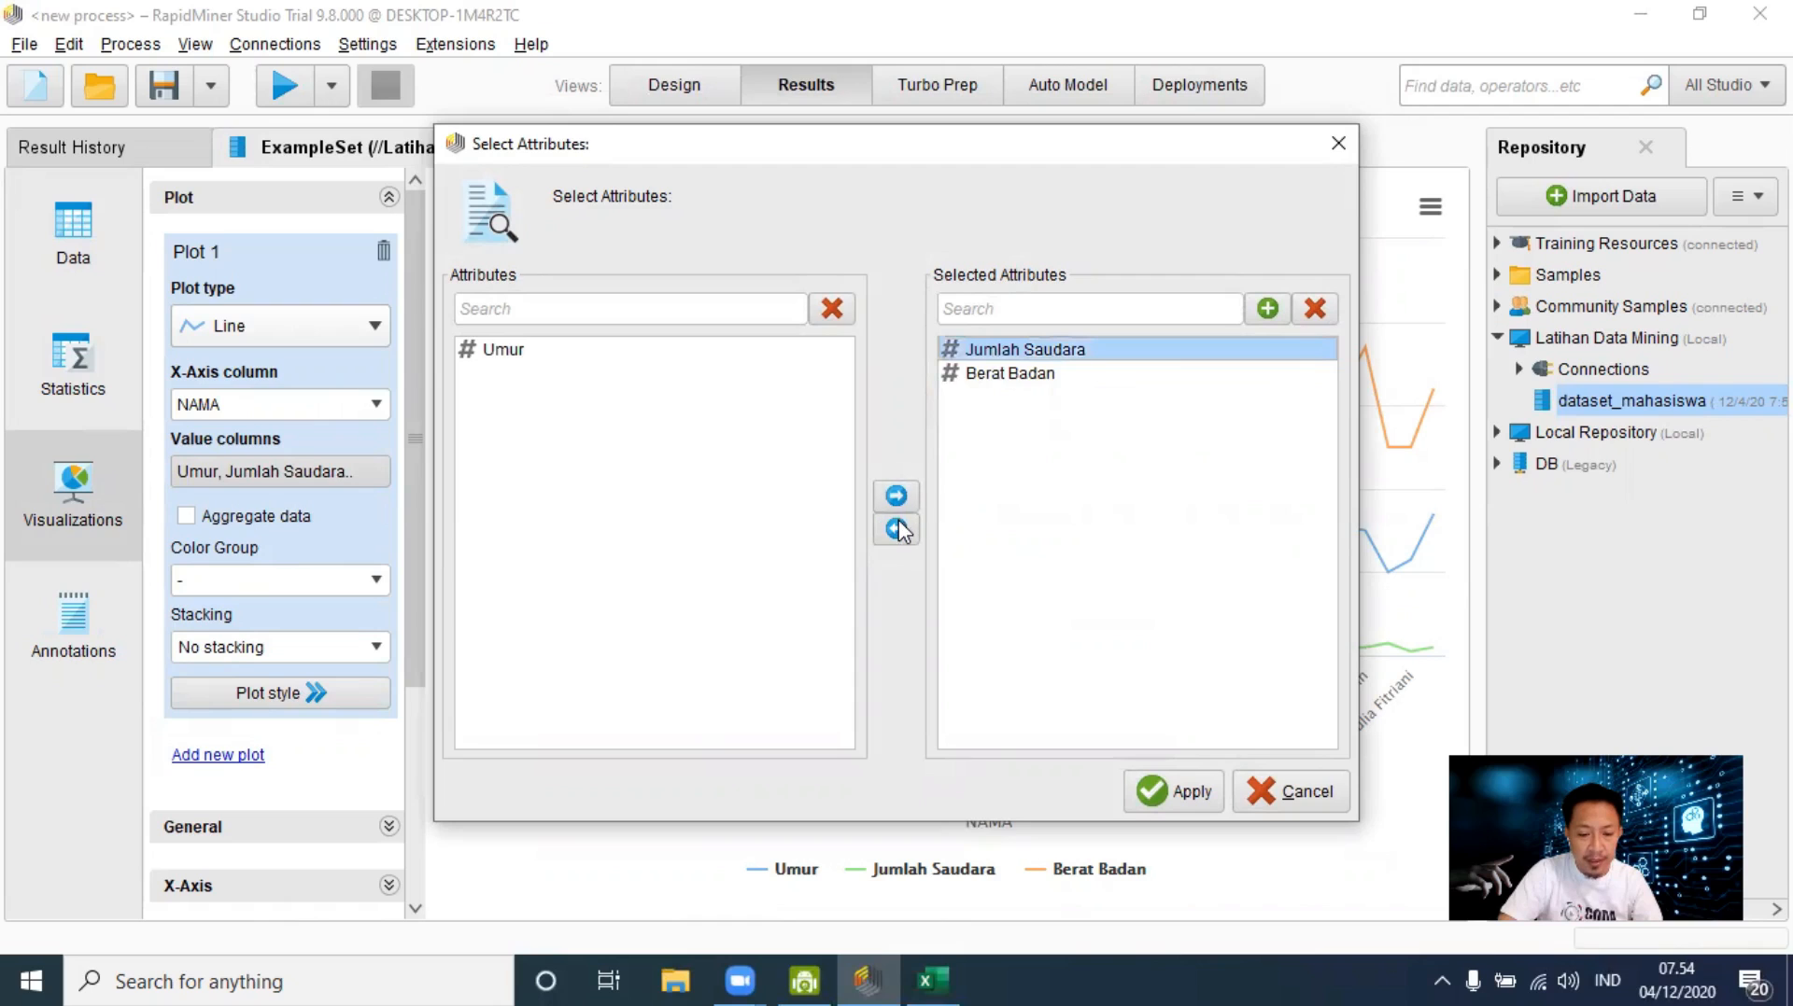
click(896, 528)
click(1168, 783)
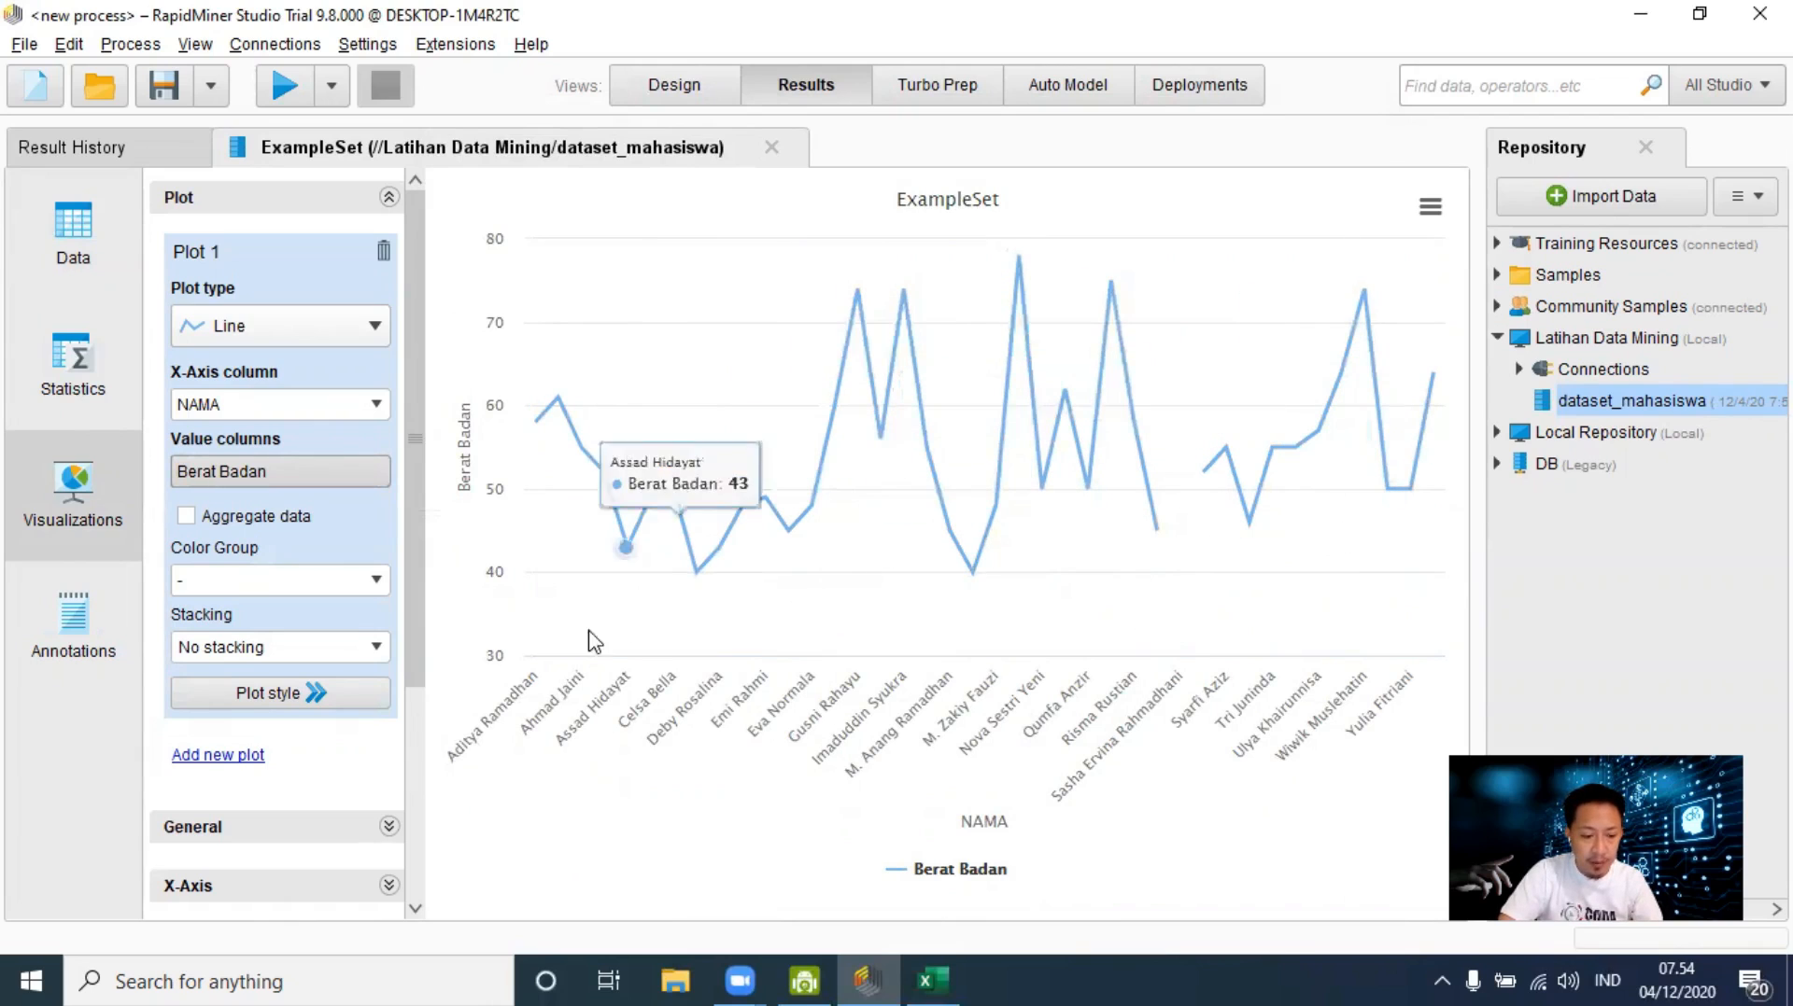
Step: Look over the dataset's annotations and the chart's plot style and general settings, and return to the data table
click(102, 608)
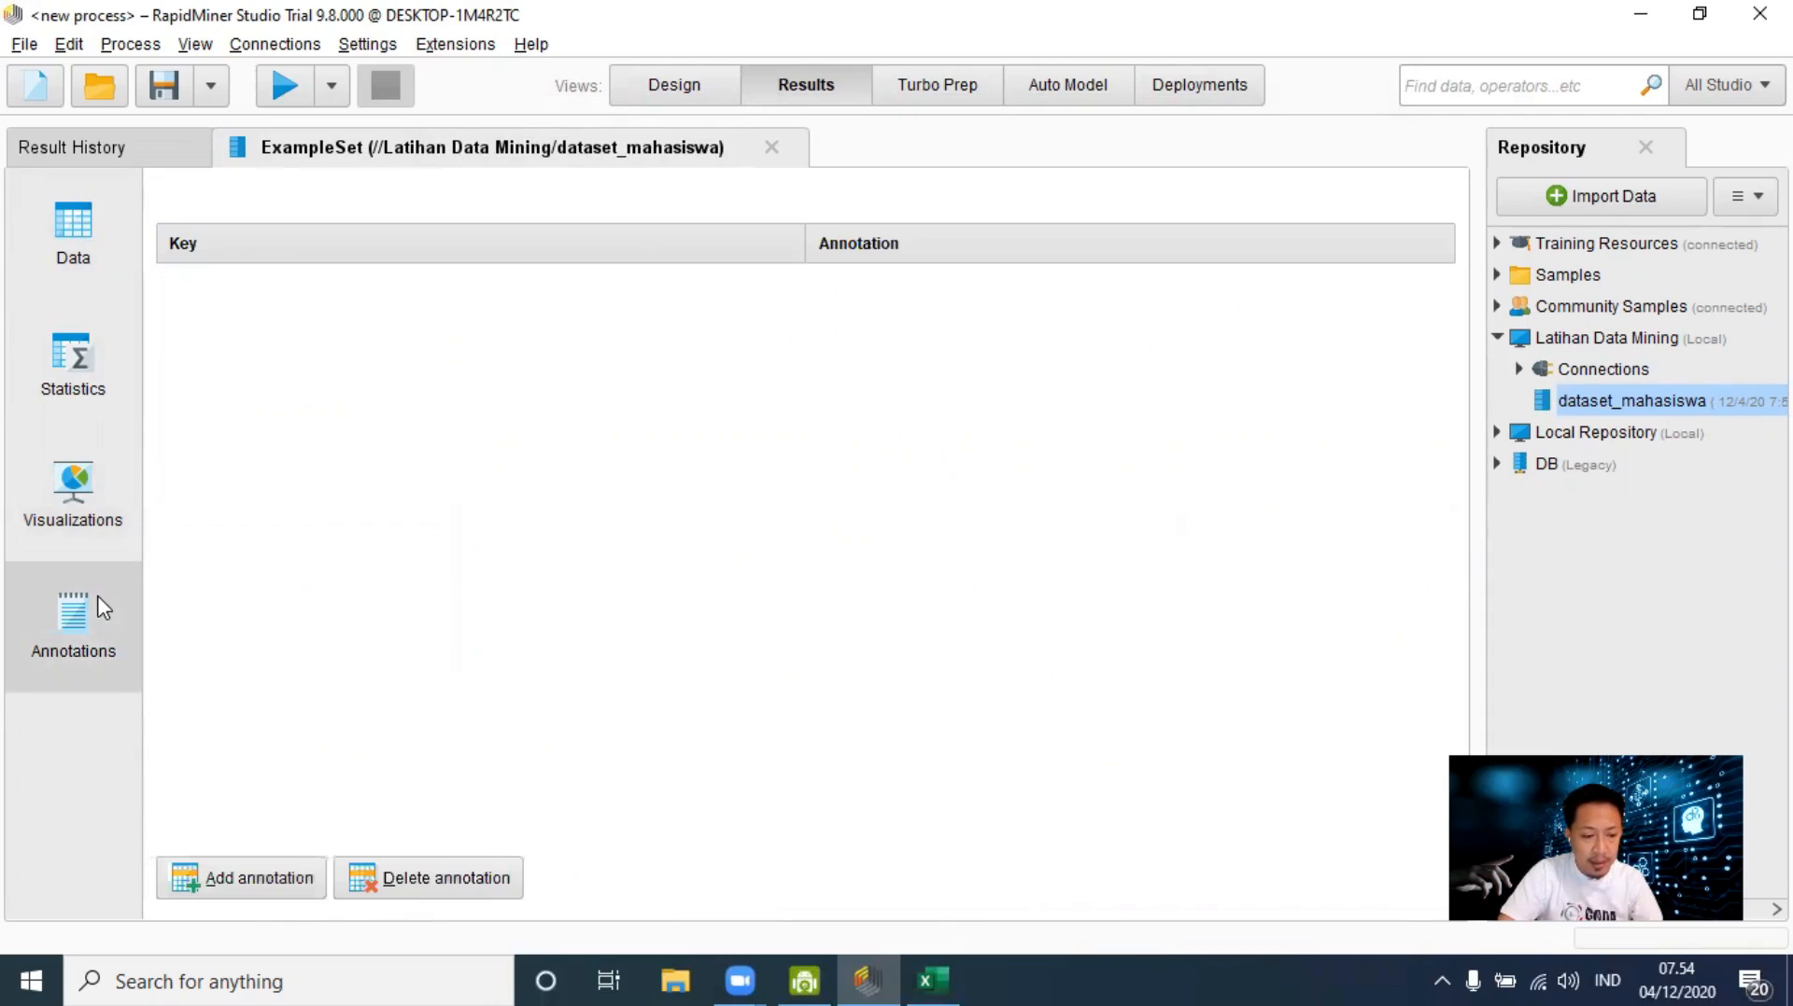
click(86, 531)
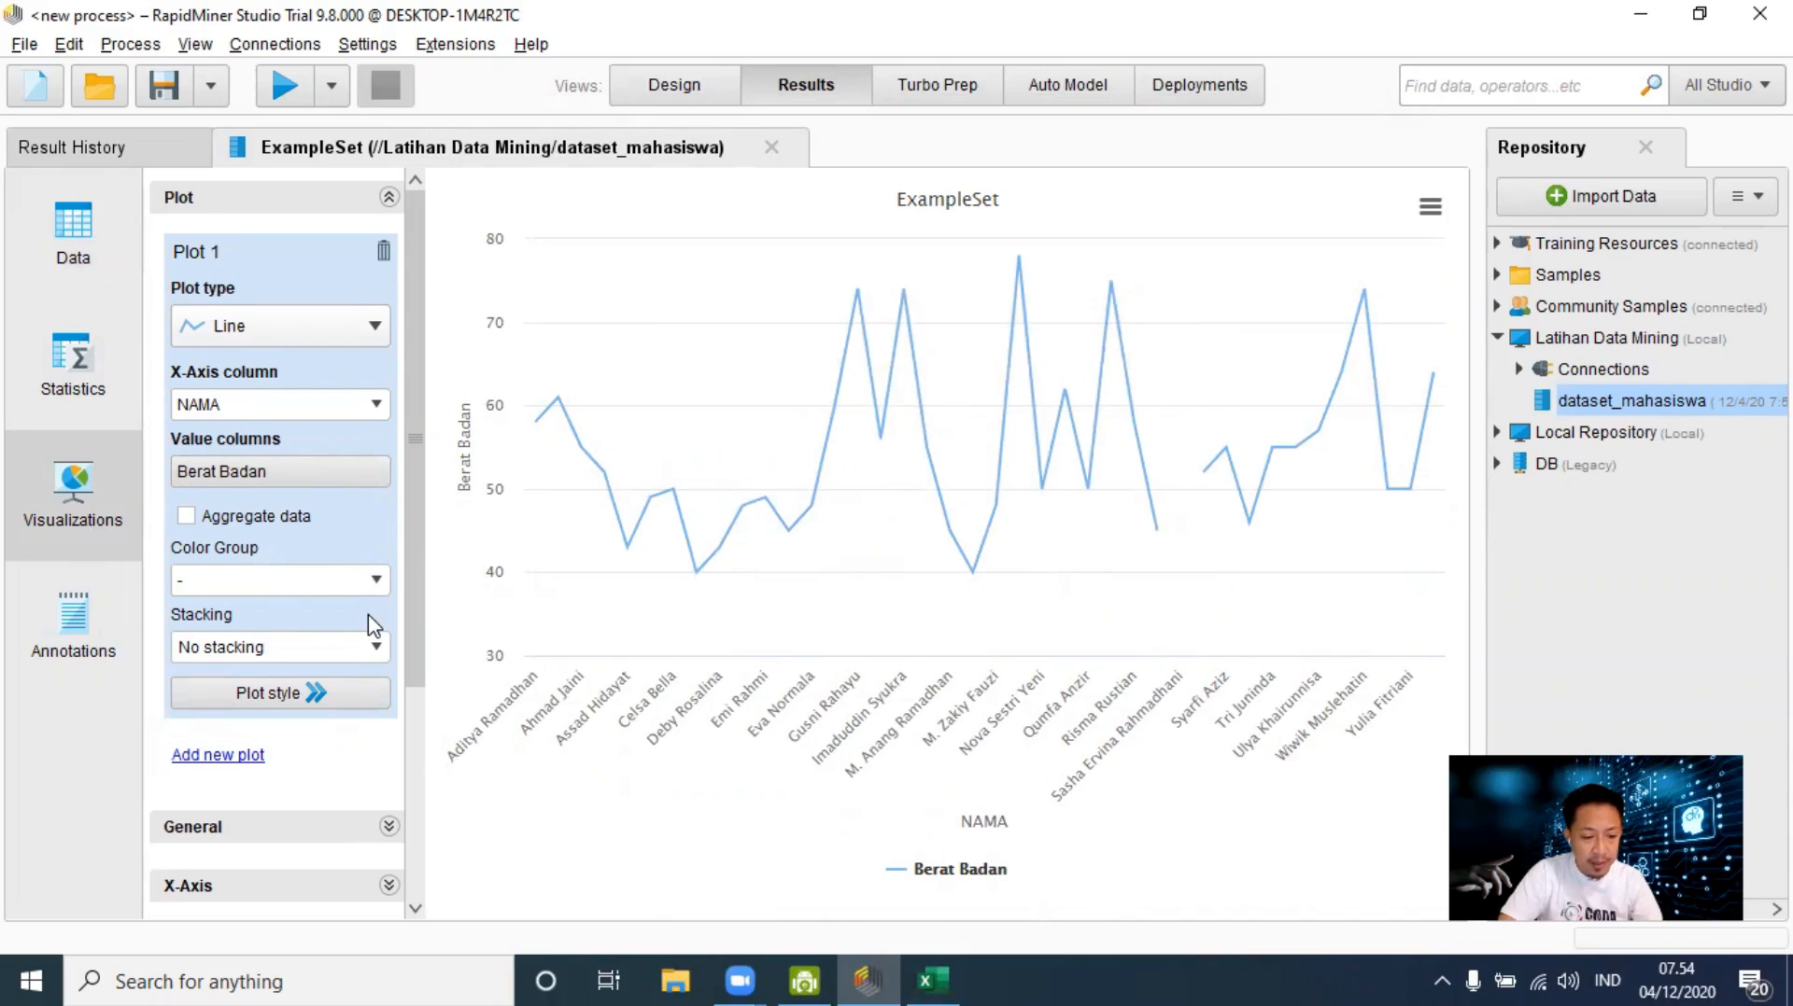
scroll(374, 624, down, 3)
click(331, 577)
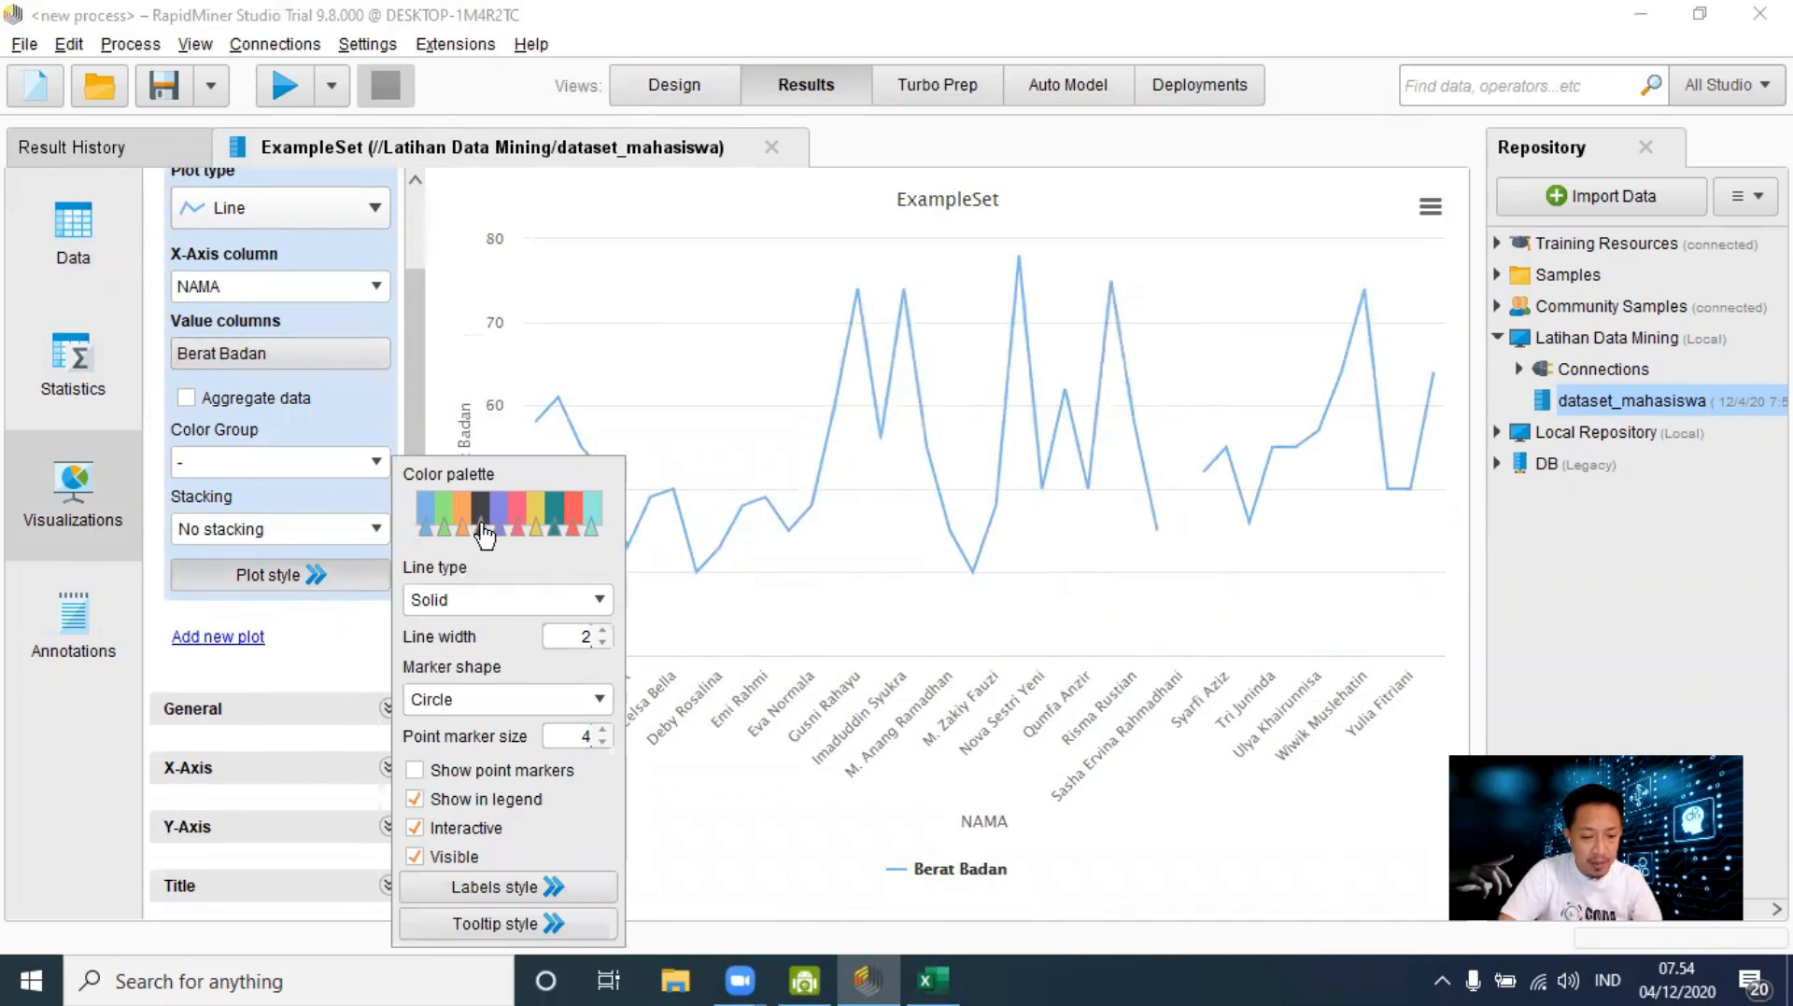
click(345, 569)
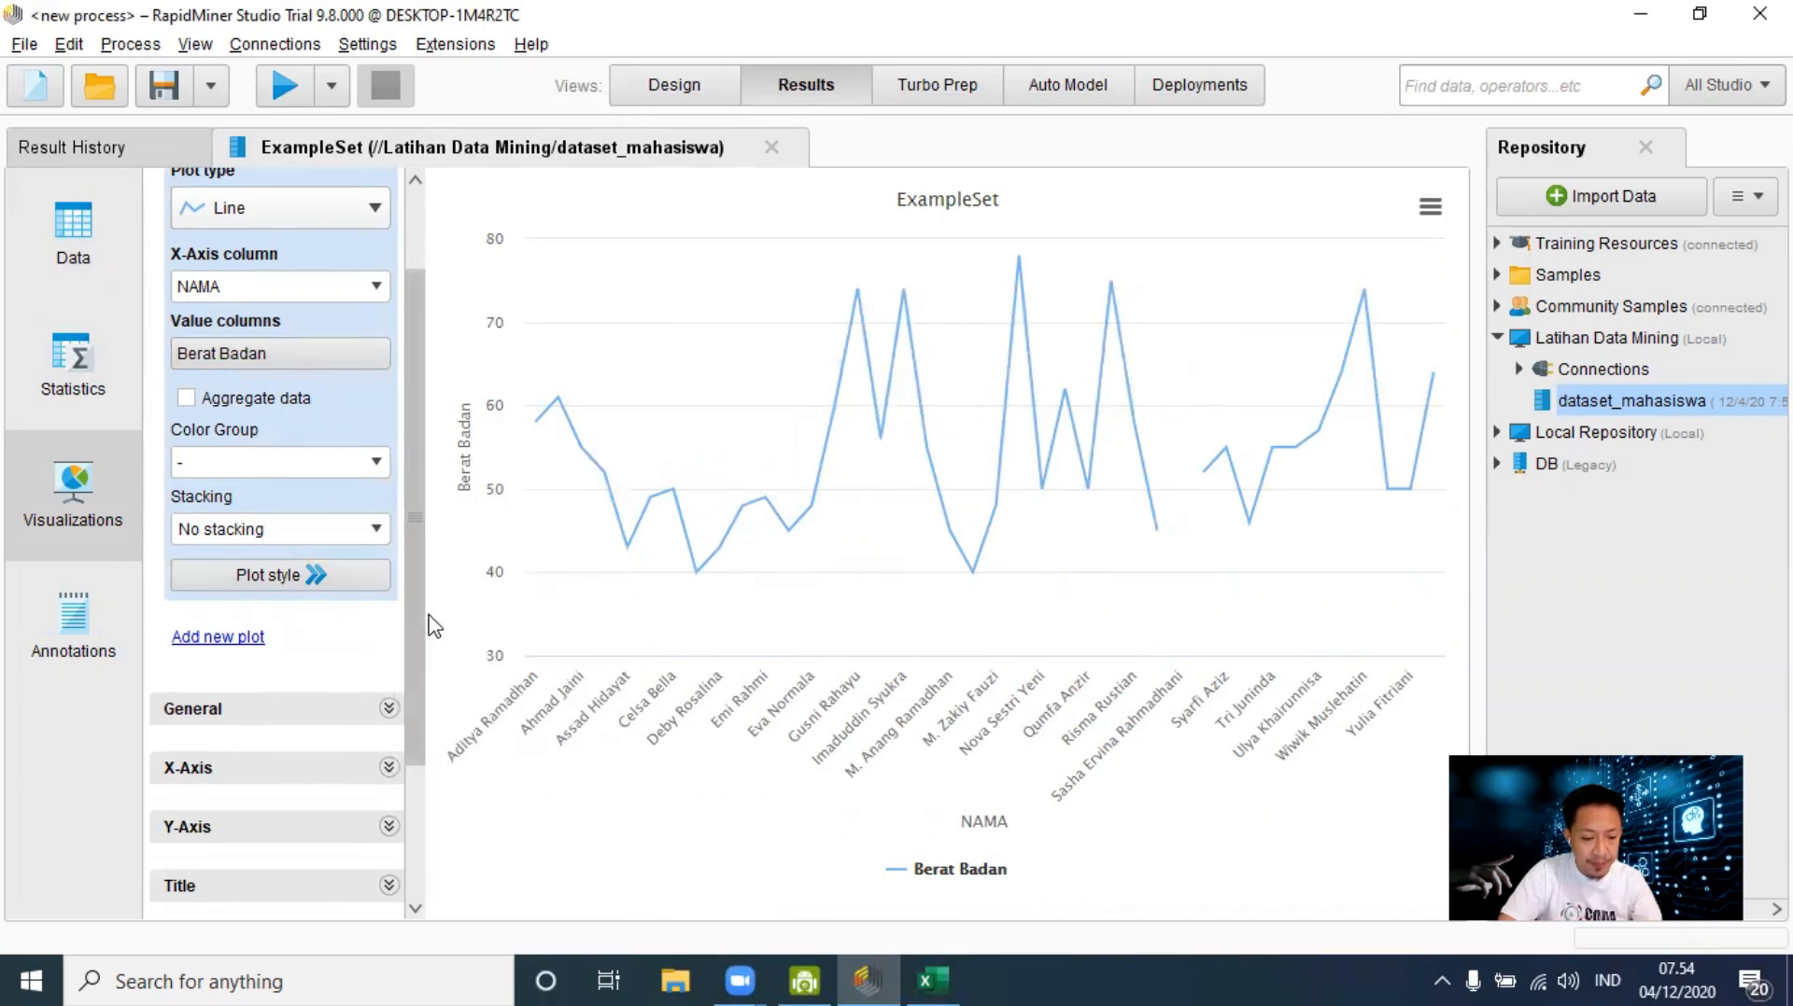
click(396, 712)
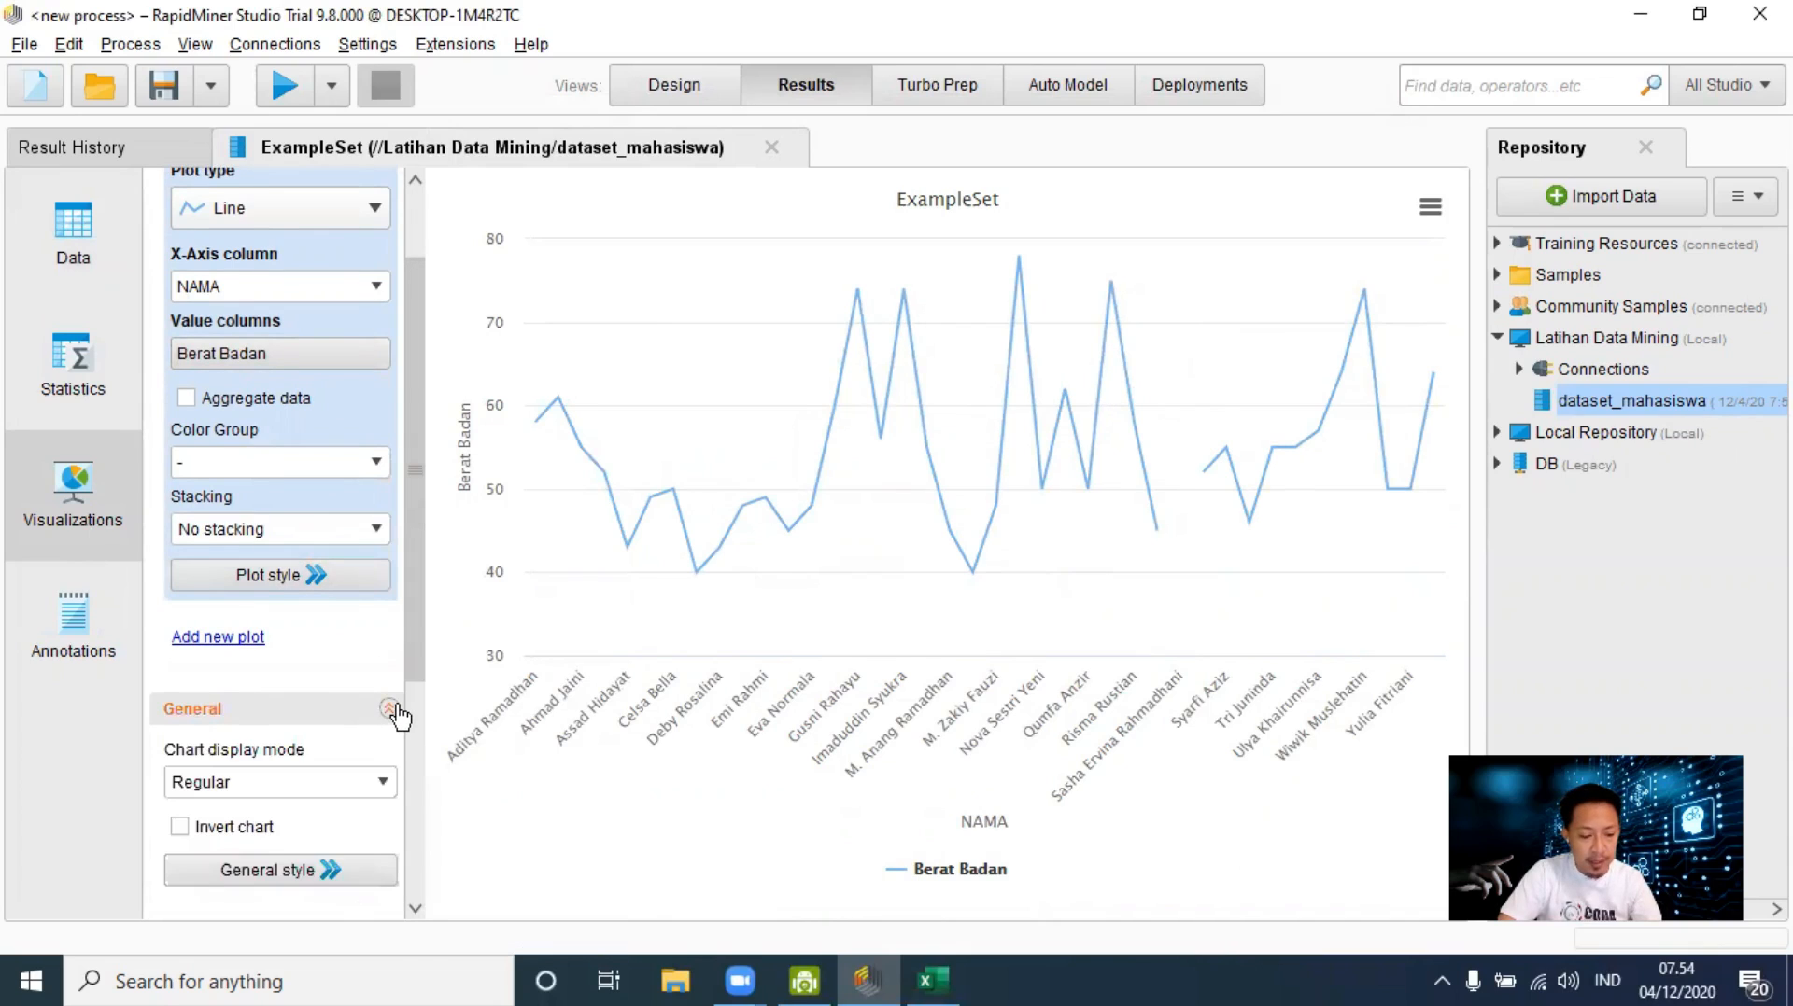
click(392, 712)
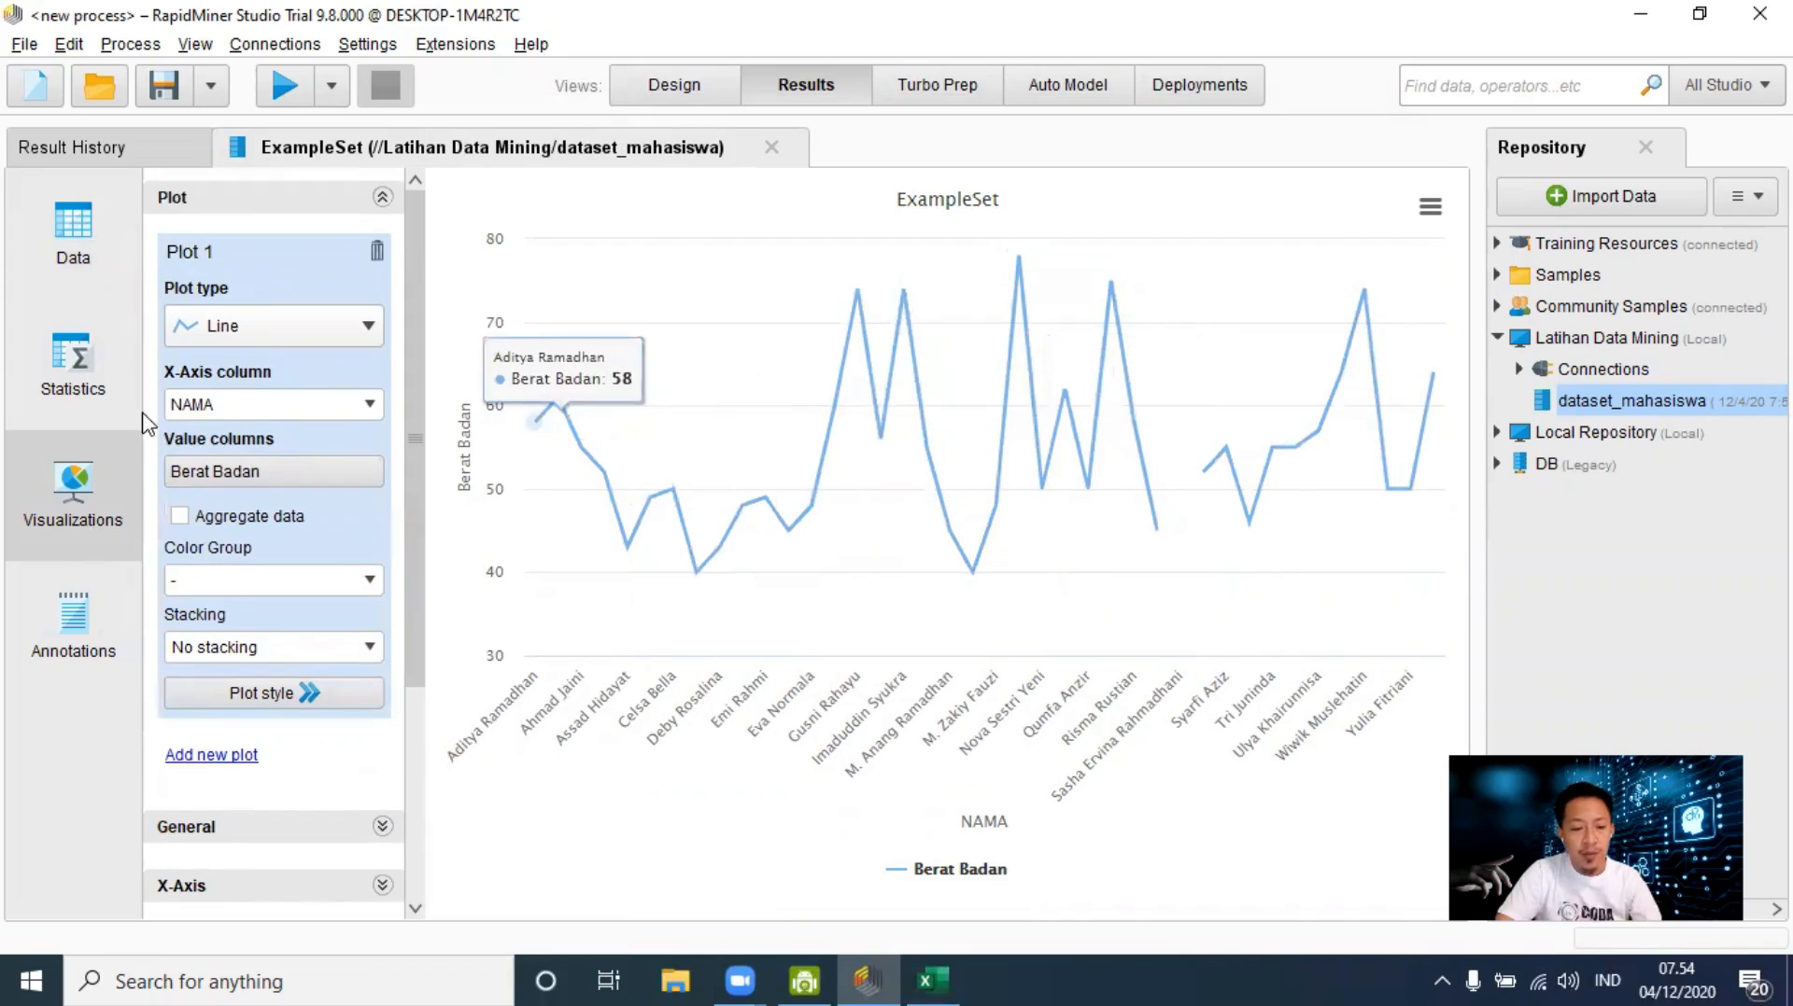
click(53, 226)
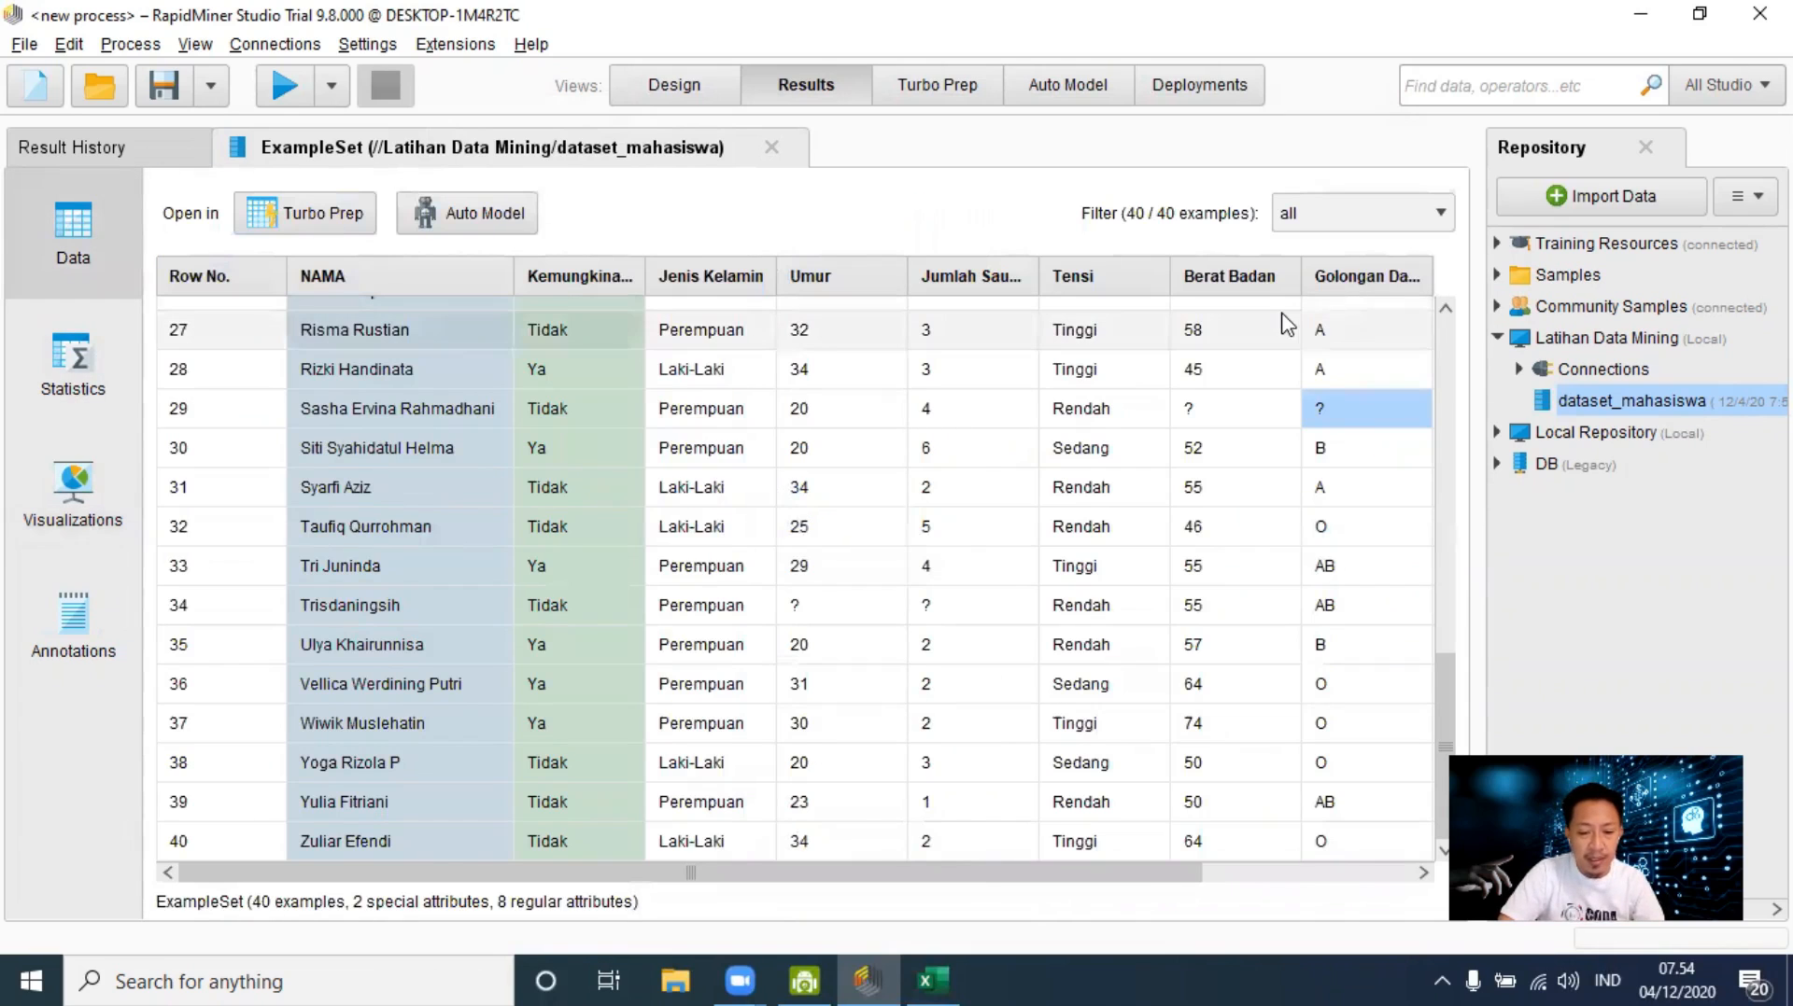
Step: Add dataset_mahasiswa to the empty process, connect its output to the process result port and run the process
click(674, 93)
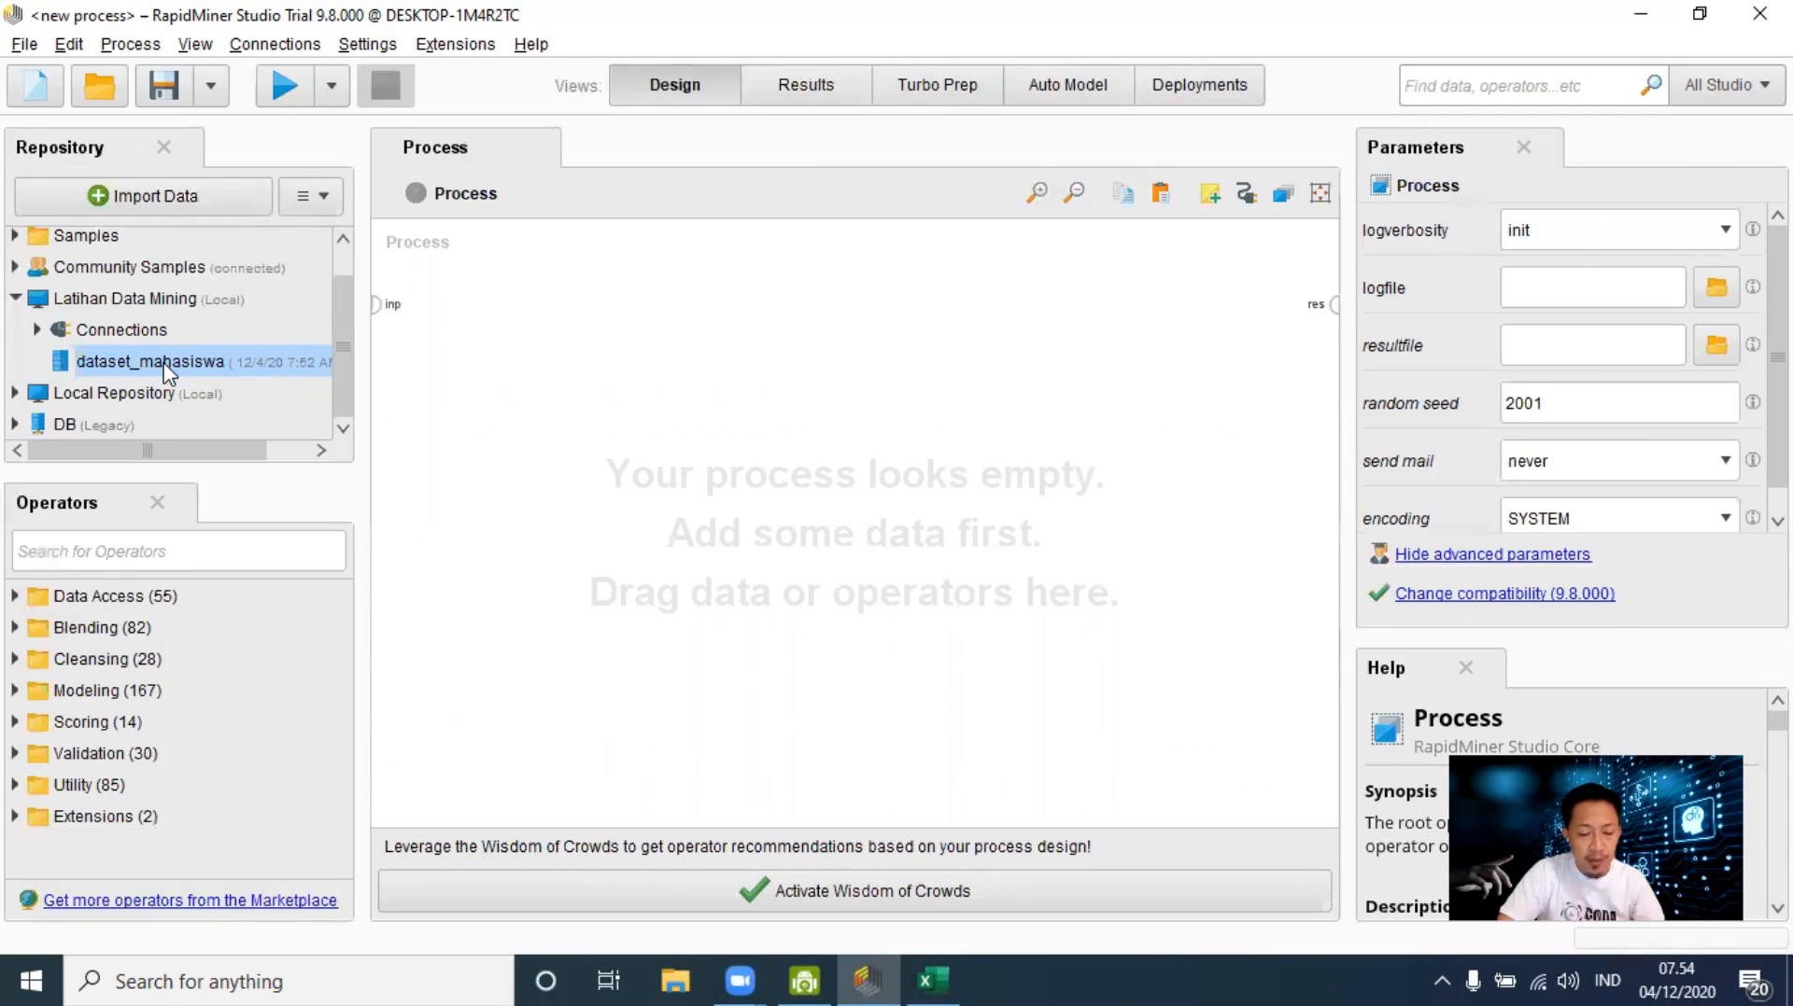
drag(120, 368, 586, 331)
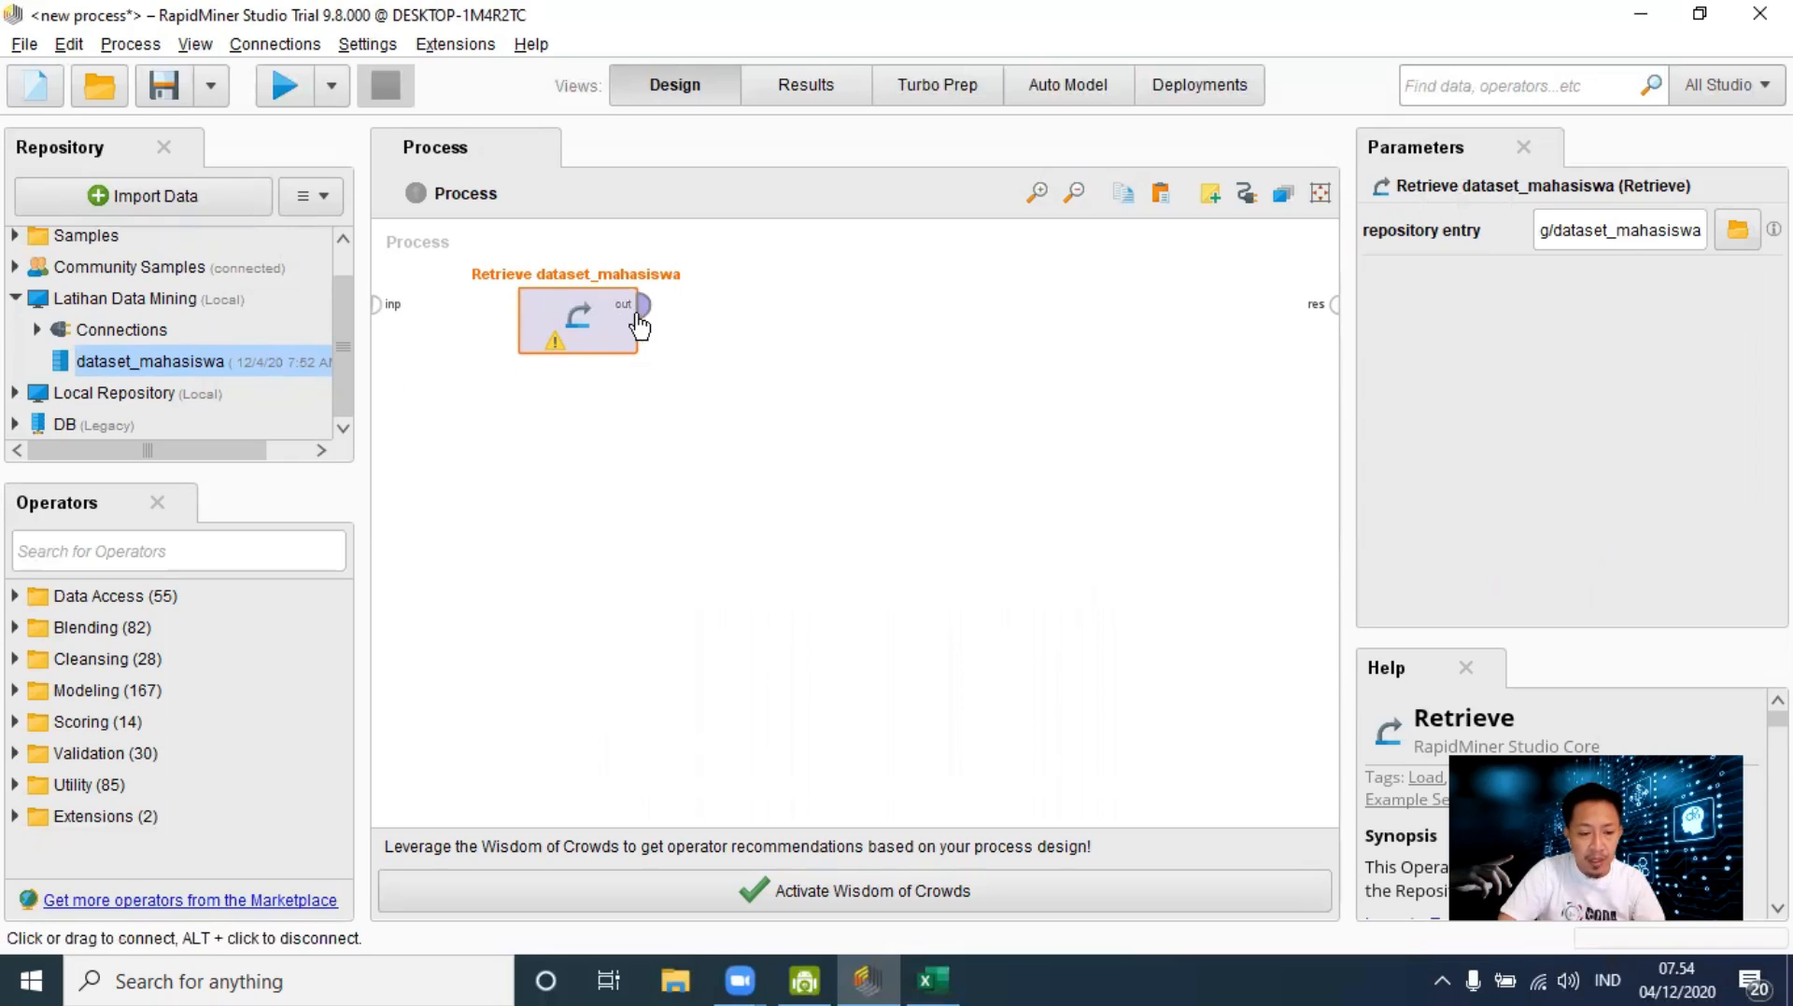
click(378, 305)
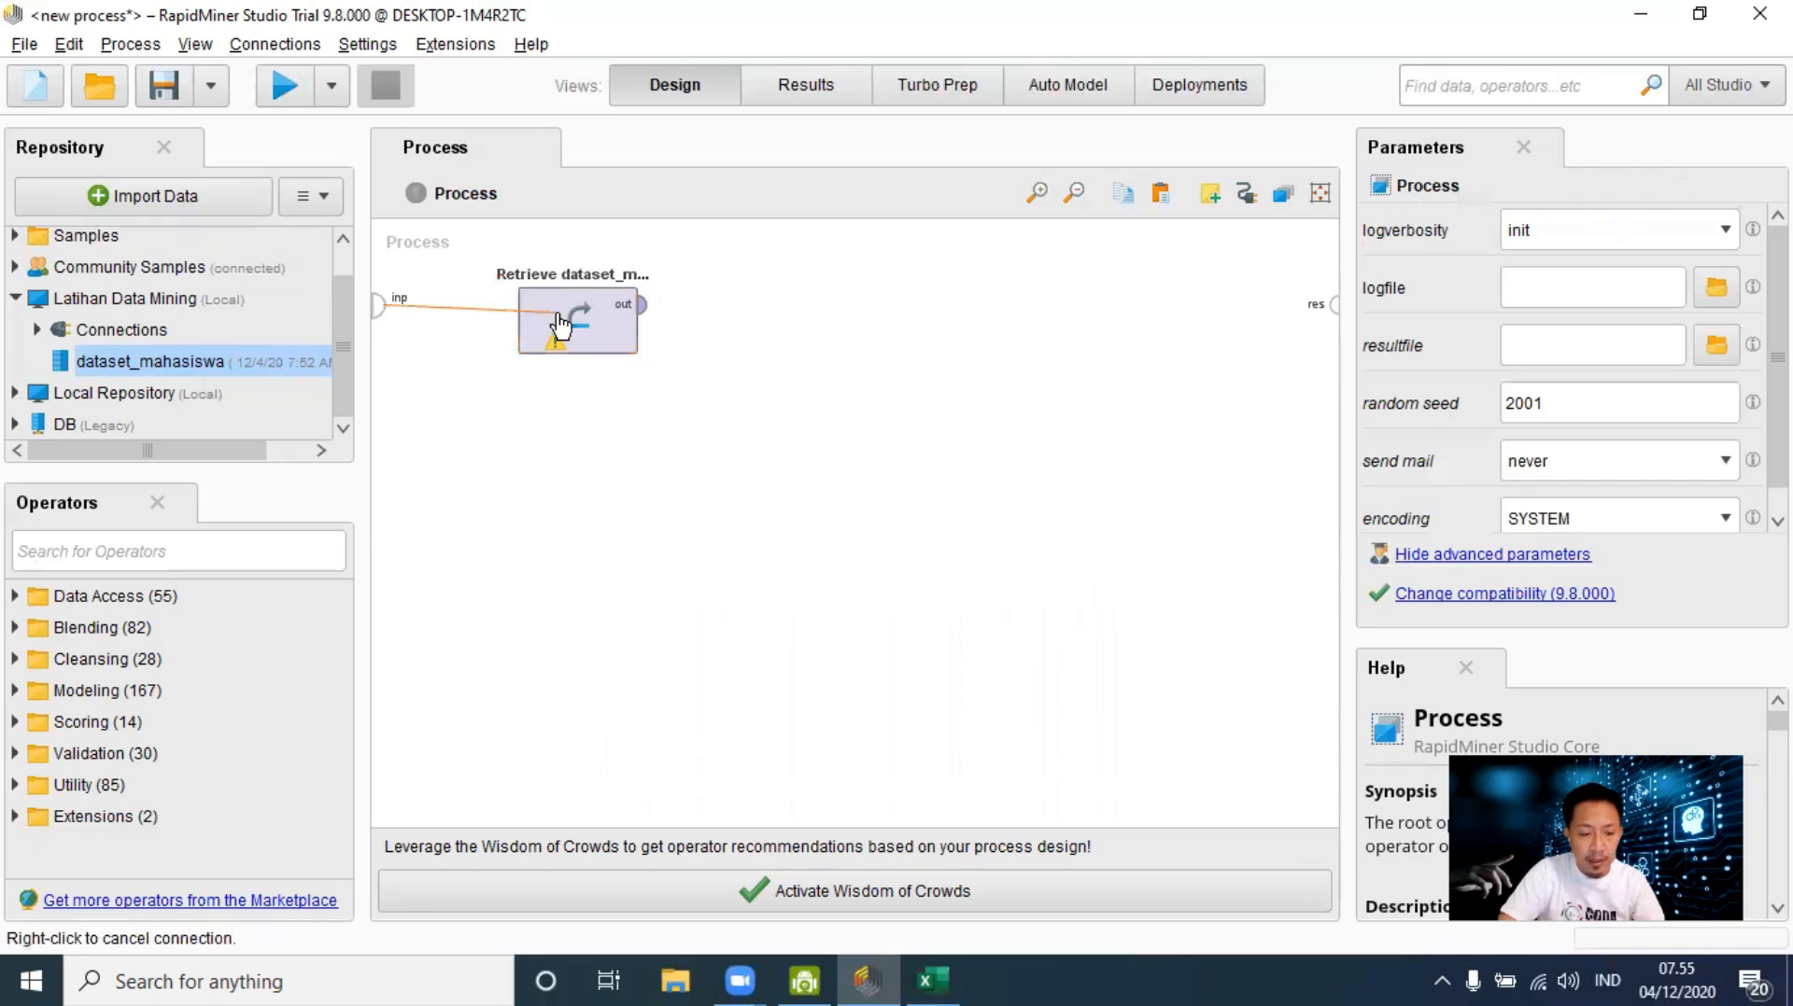
click(642, 304)
click(1334, 305)
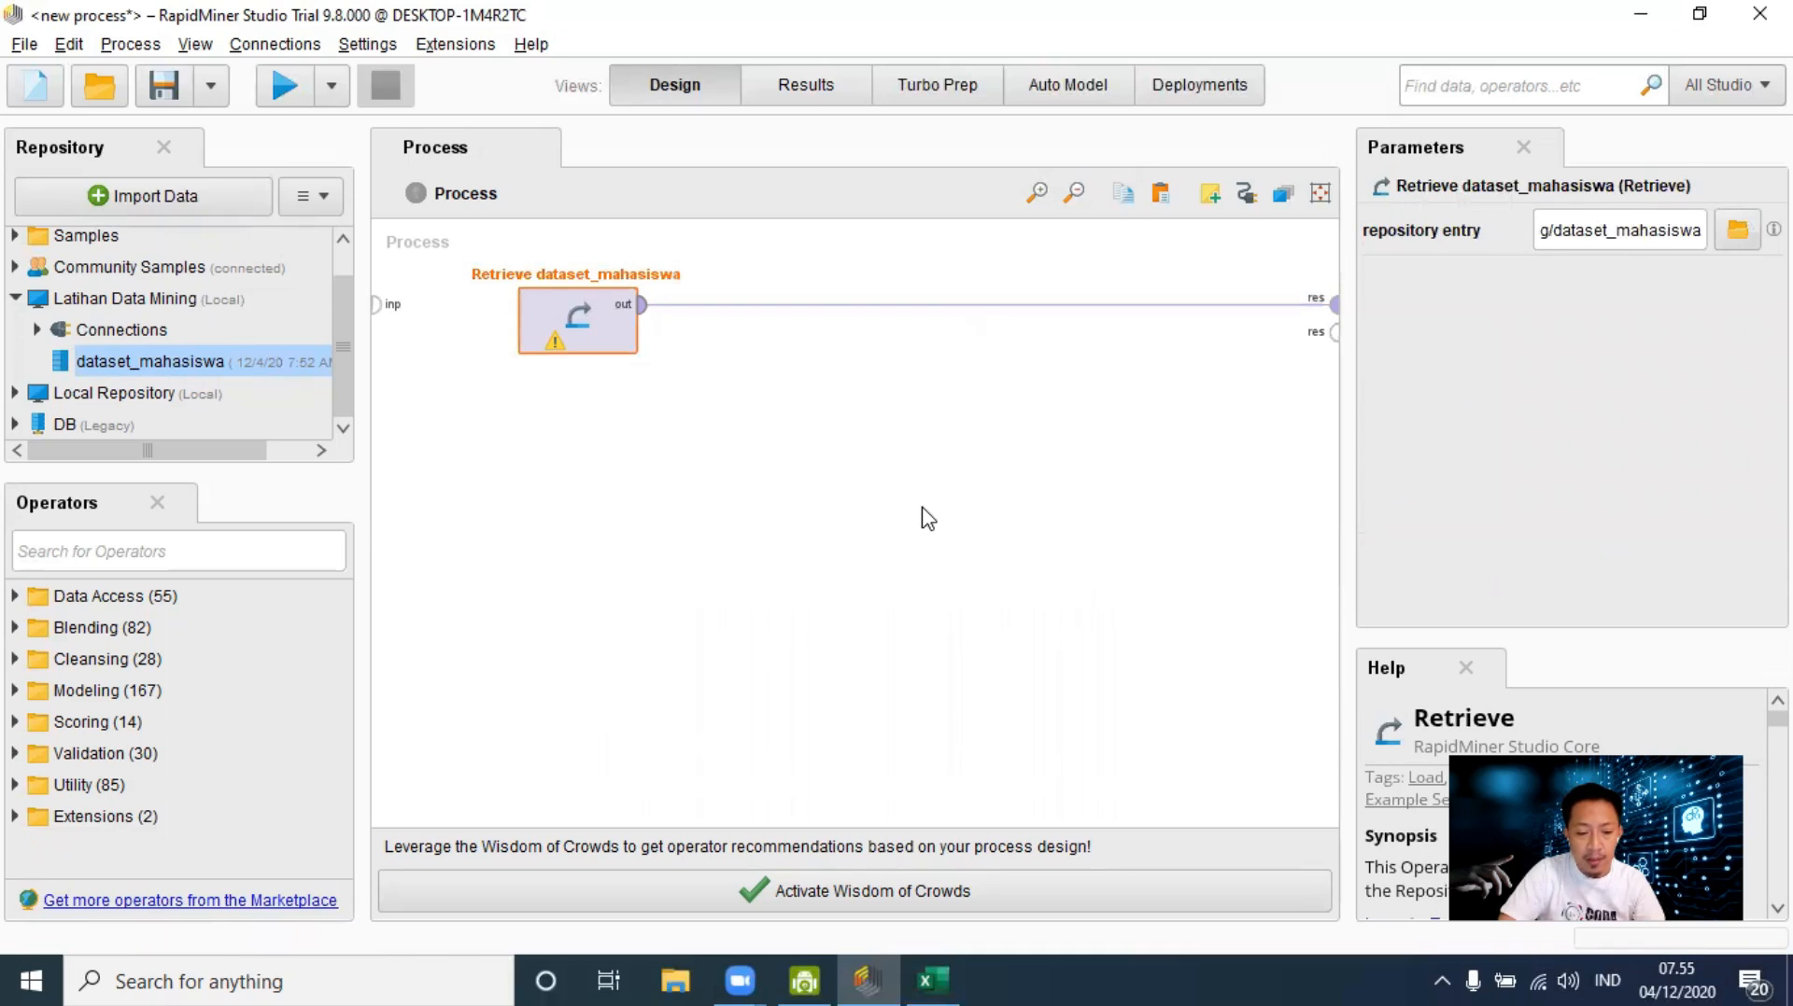
click(283, 81)
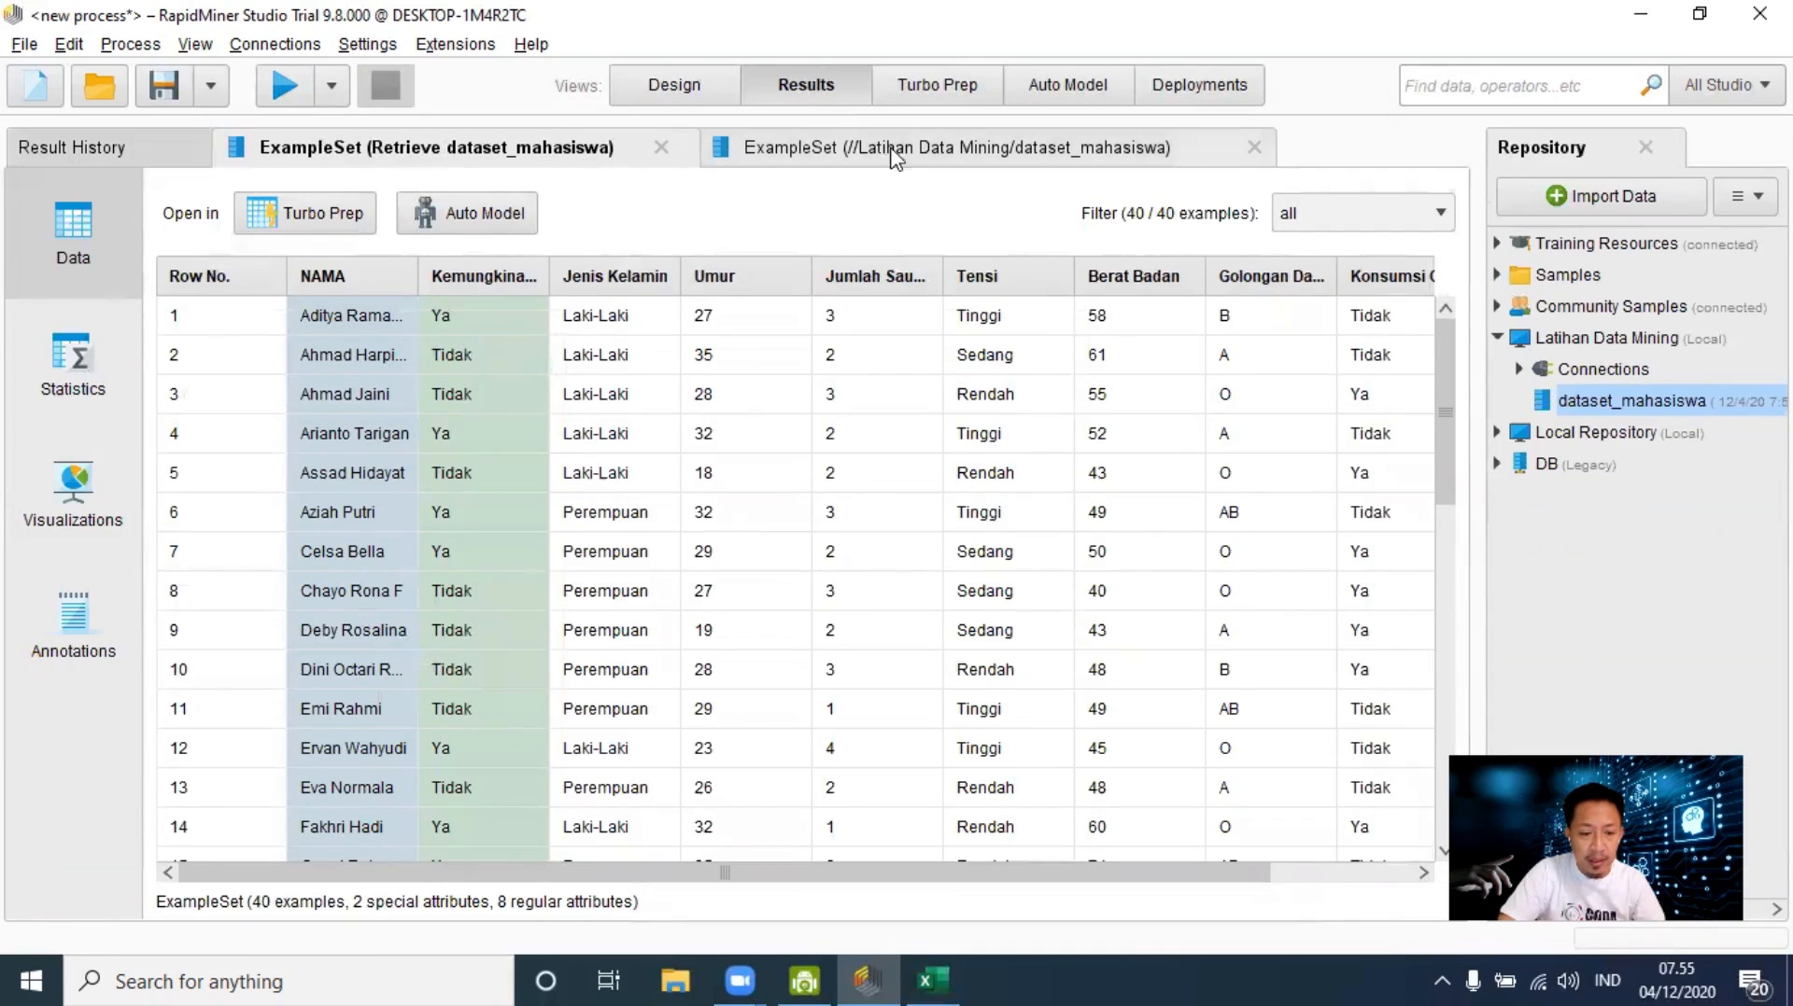
Step: Close the earlier result opened from the repository and look through the retrieved data and its attribute statistics
click(1253, 148)
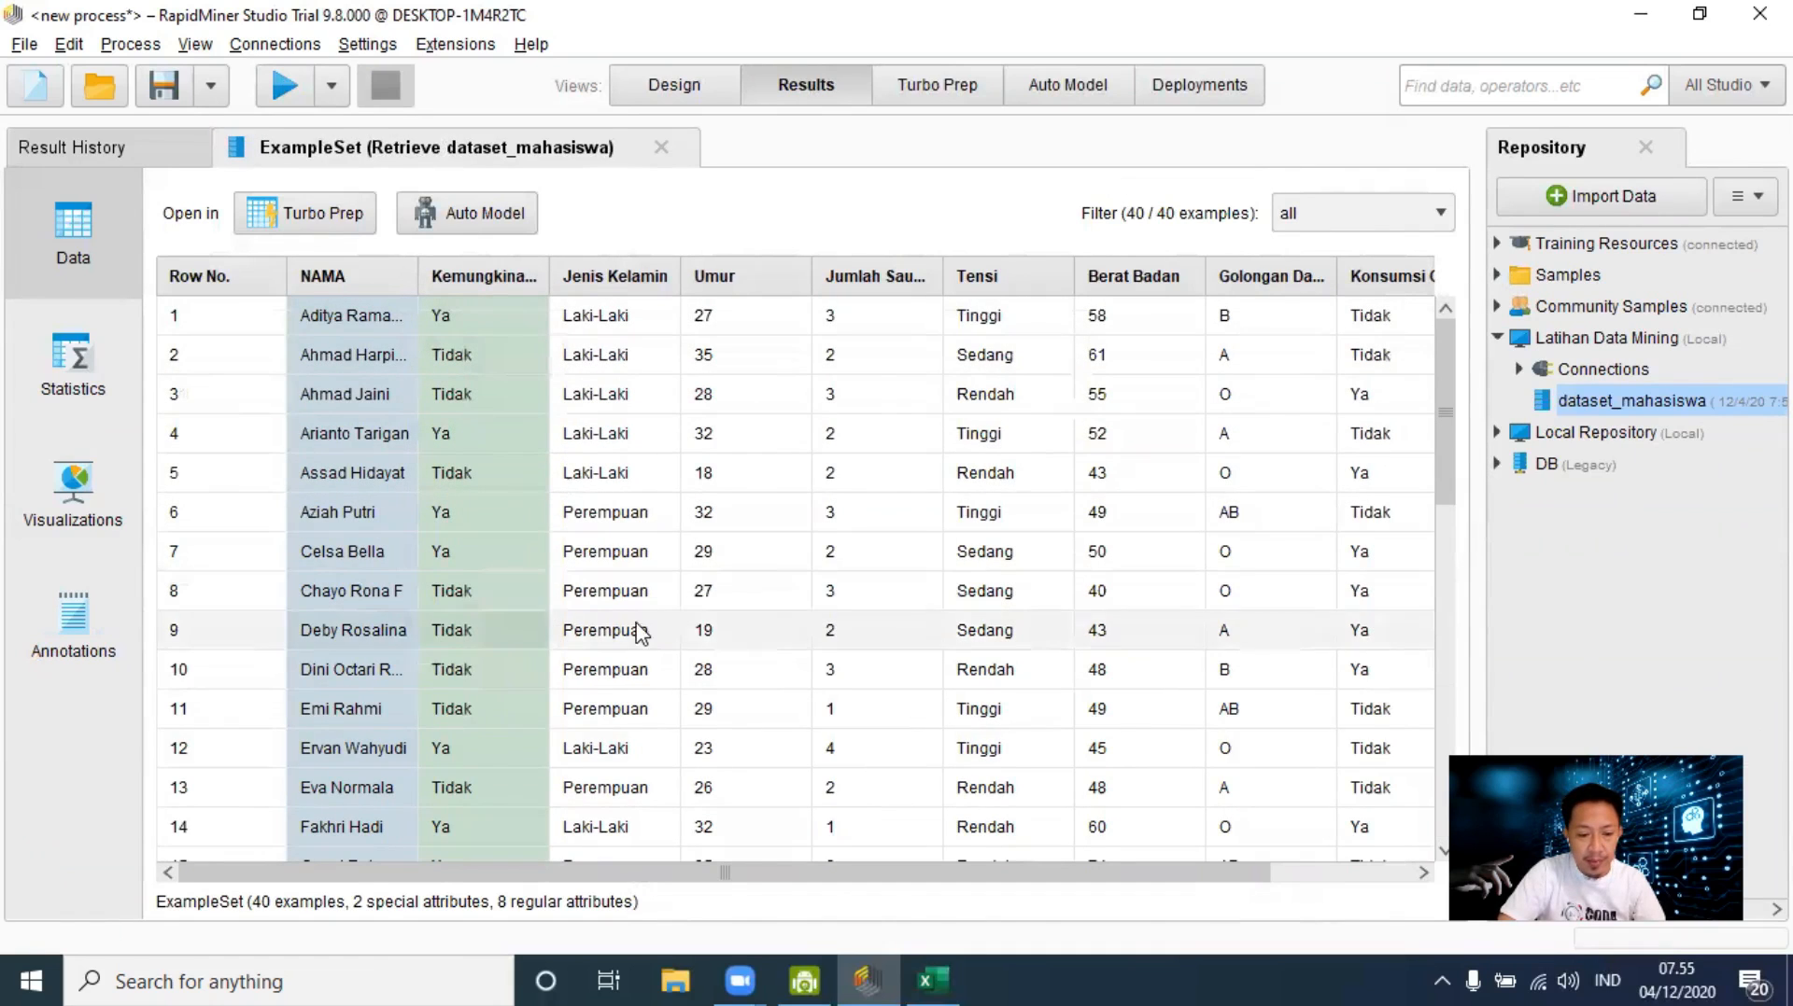
drag(730, 859, 880, 867)
click(917, 696)
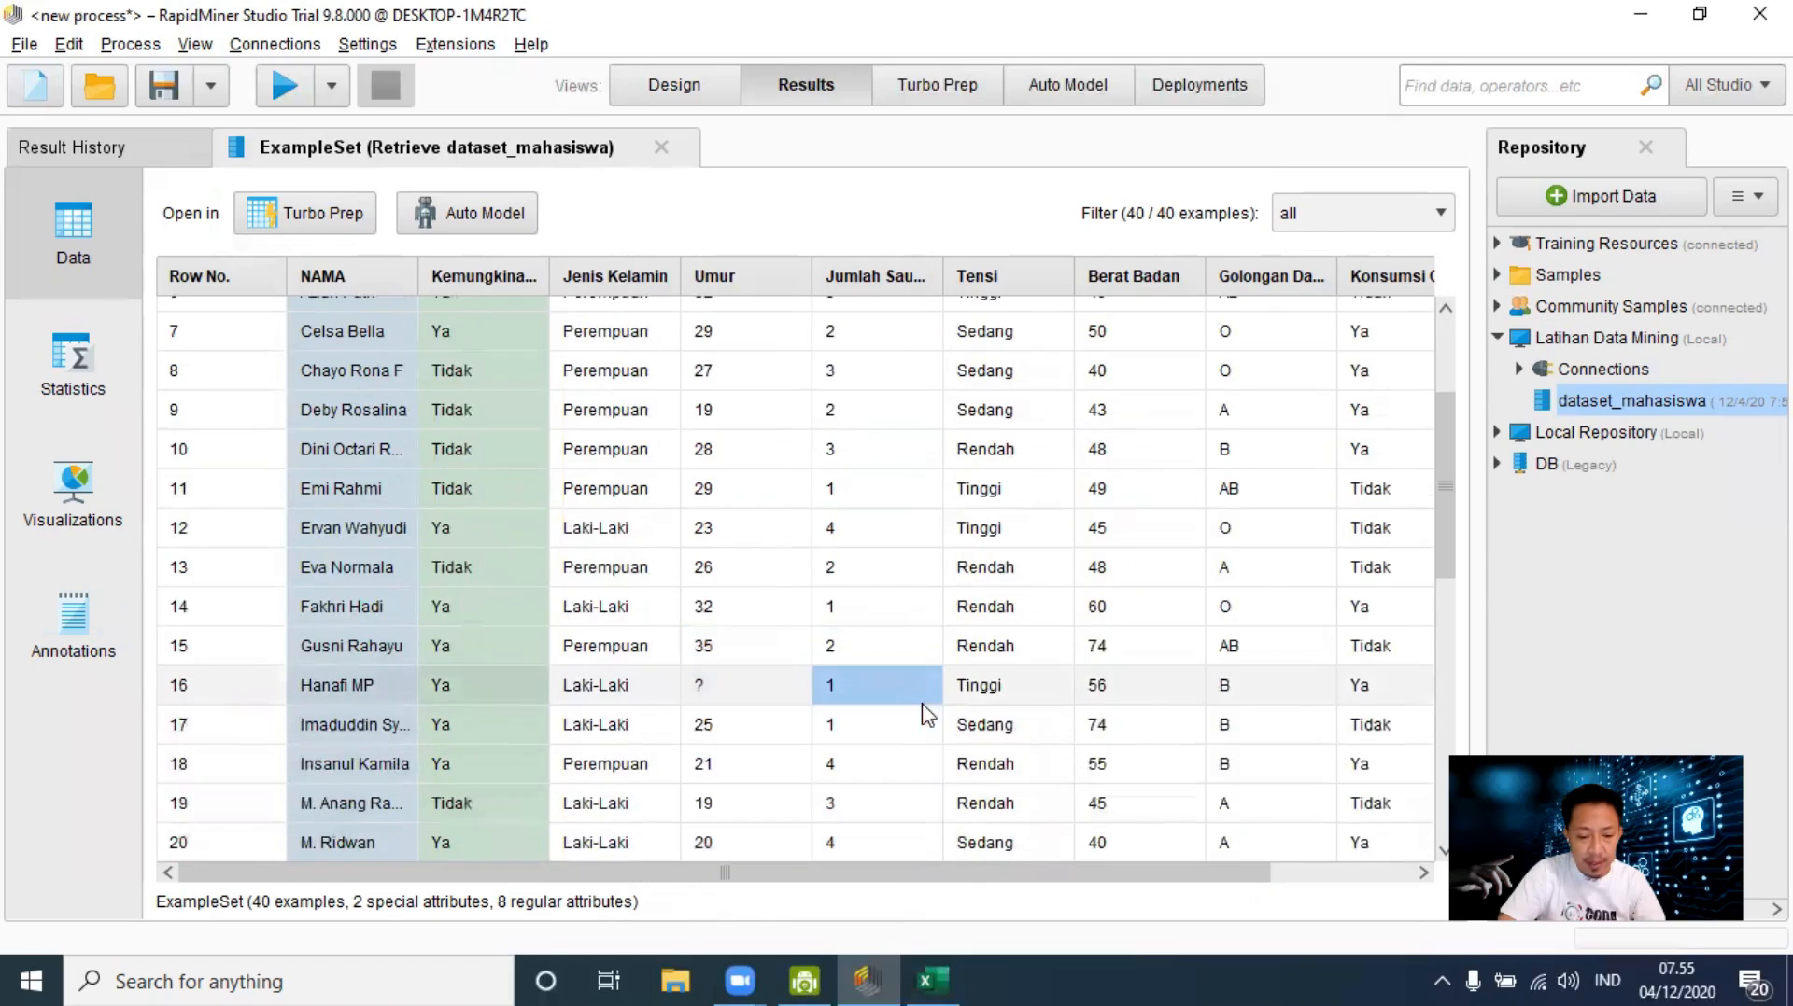
scroll(785, 641, down, 2)
click(42, 355)
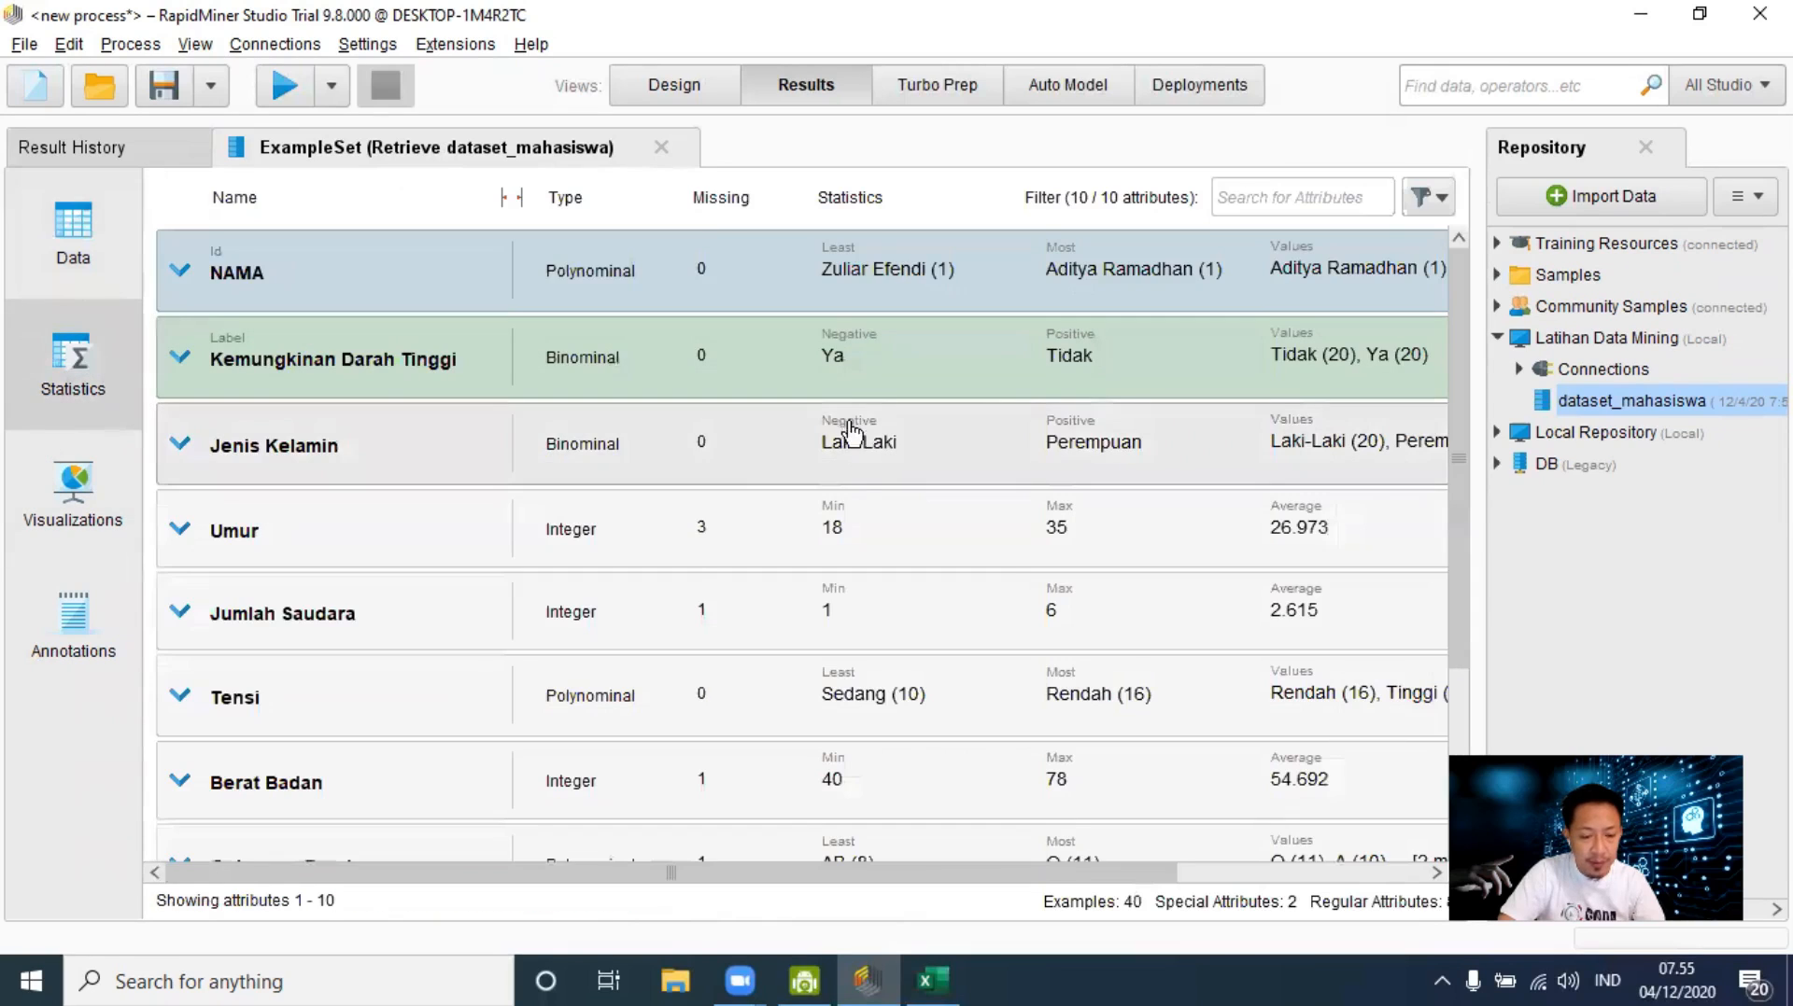
click(111, 233)
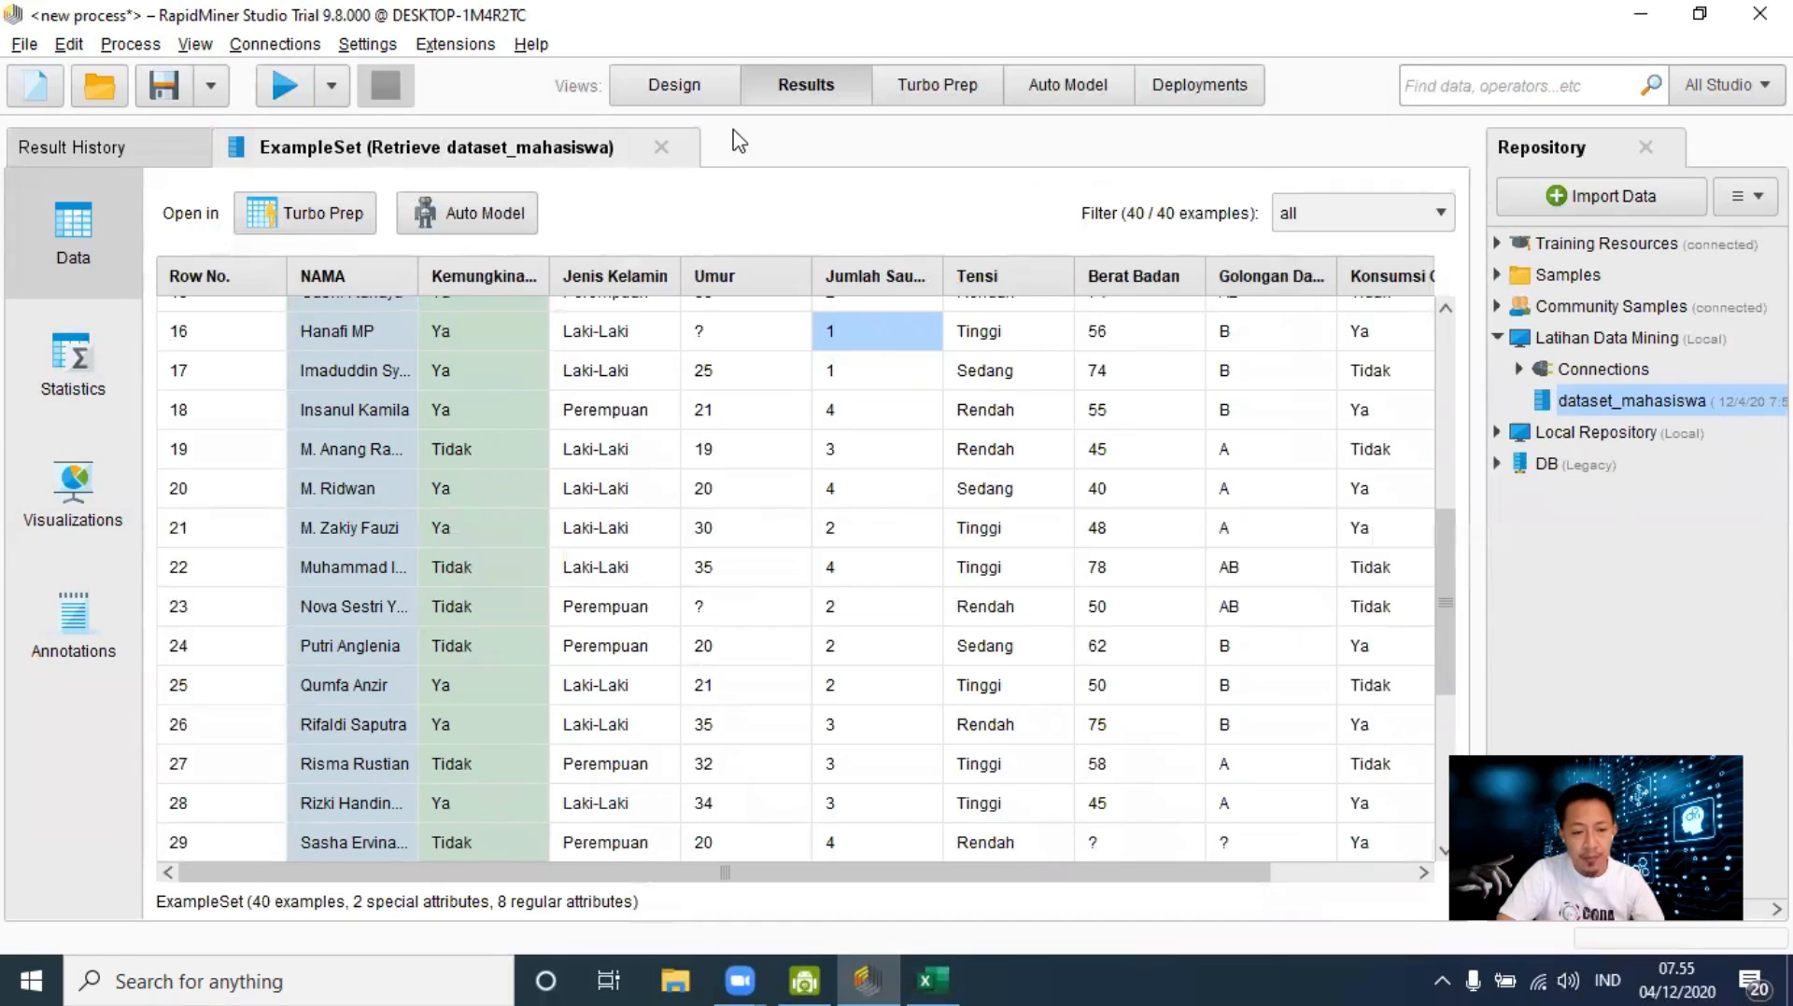
Step: Disconnect the Retrieve operator's output from the result port in the process design and connect it again
click(700, 96)
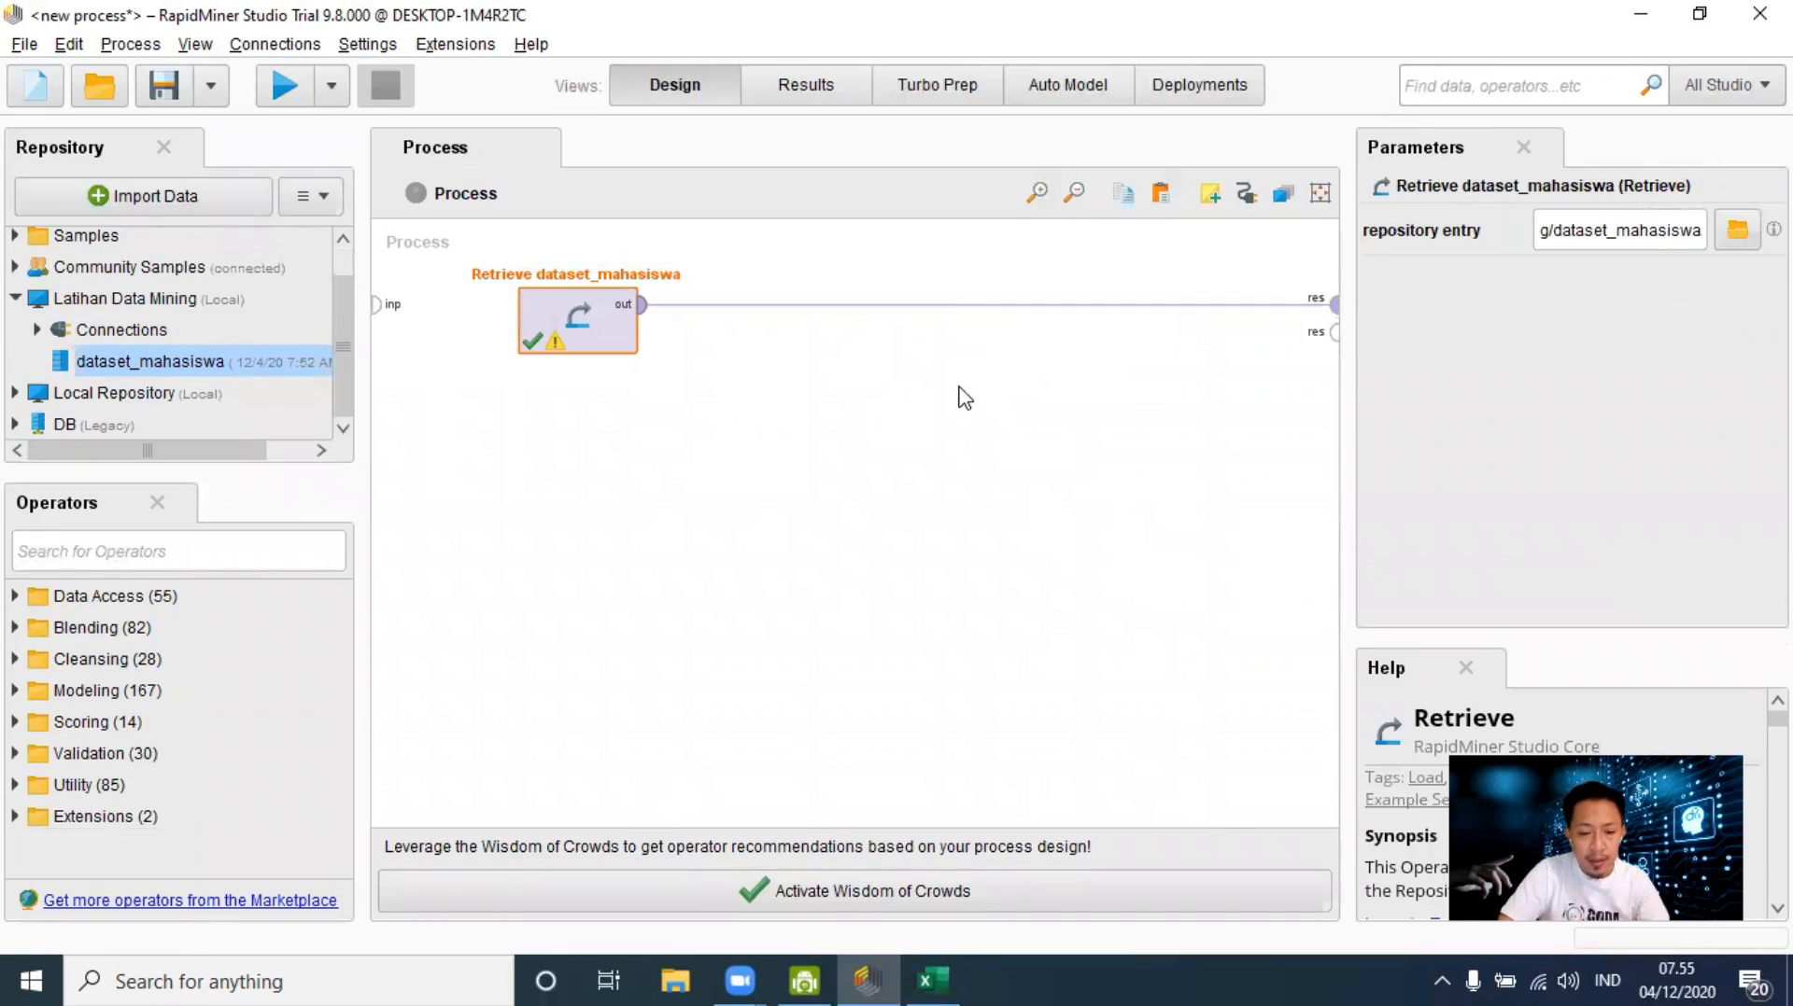
alt+click(988, 305)
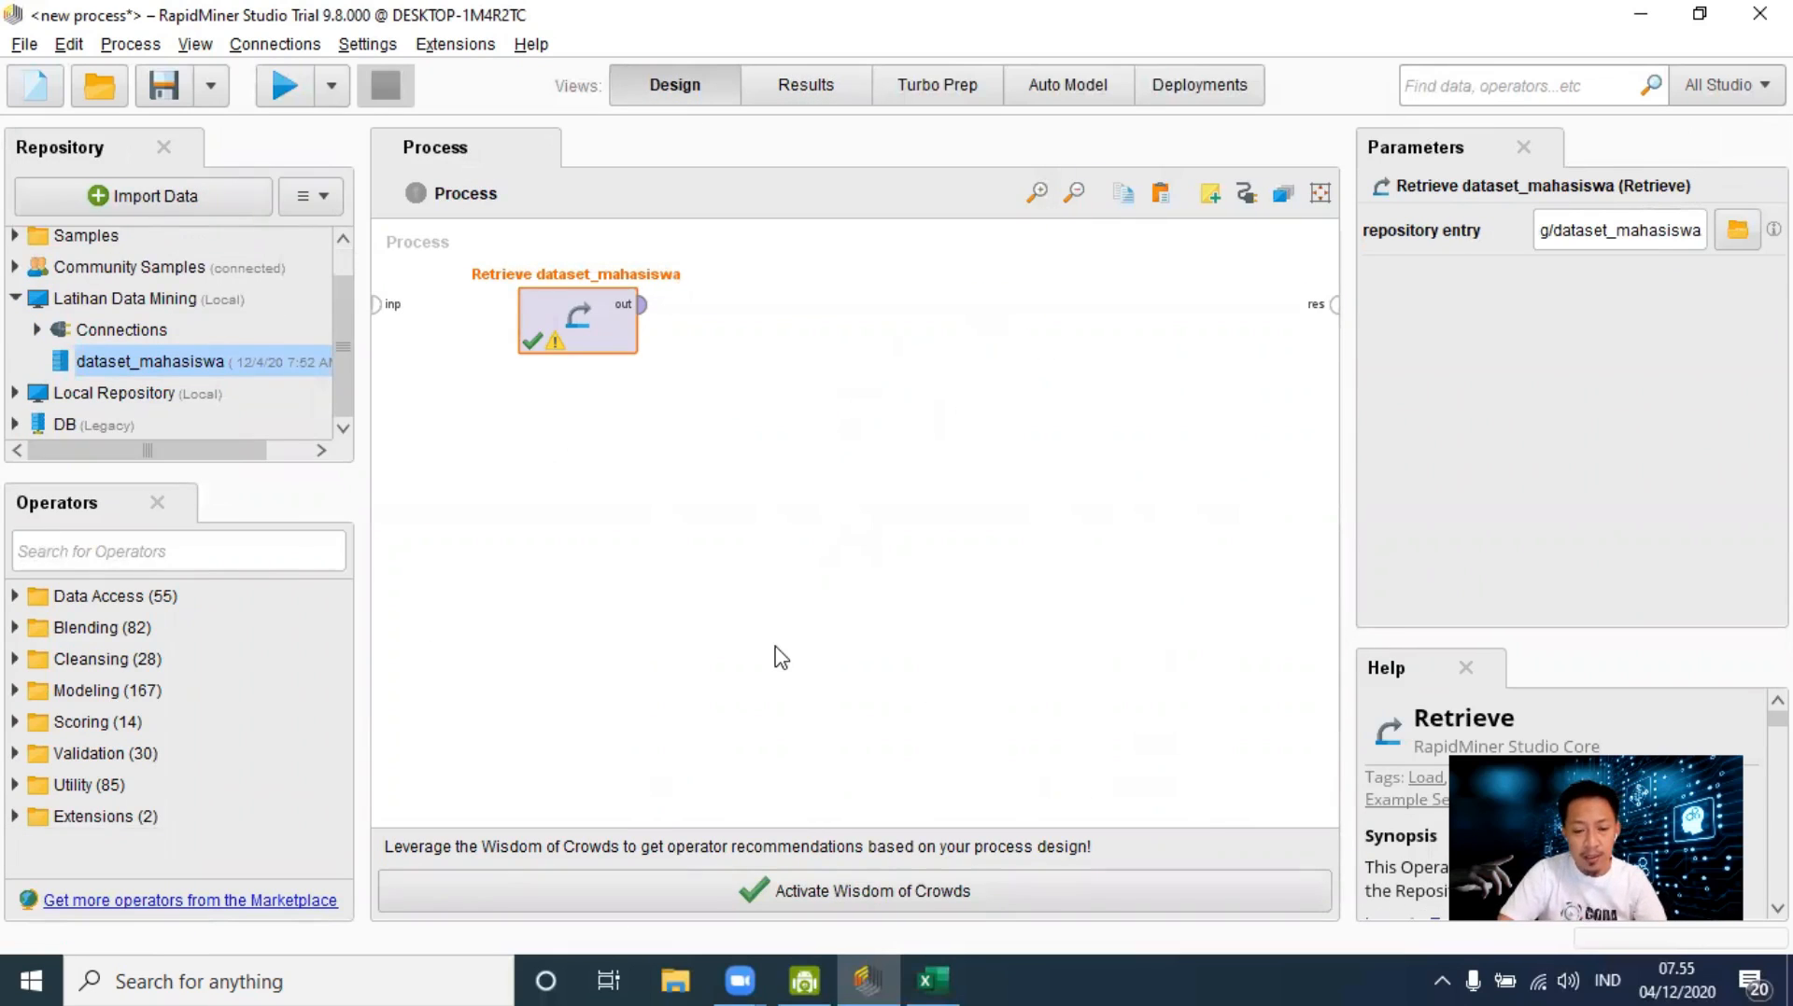
click(640, 304)
click(1334, 304)
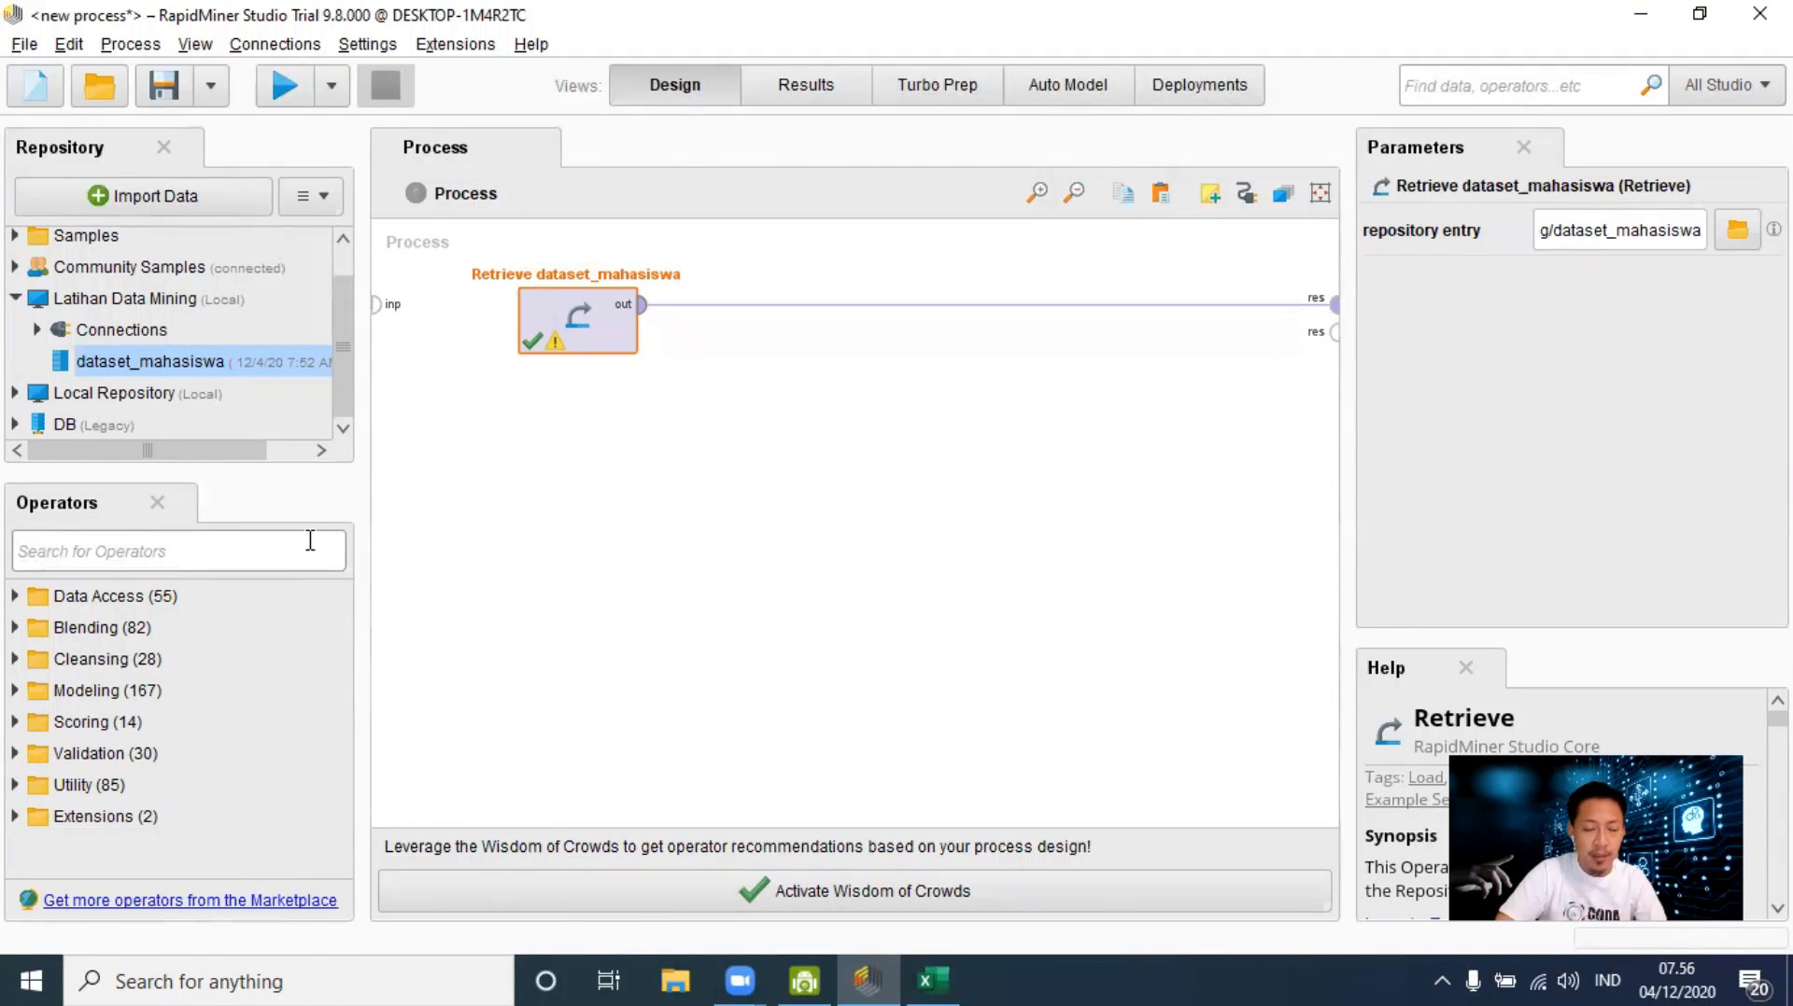
Step: Search the operators for "mising" and insert Replace Missing Values into the connection between the Retrieve operator and the result port
text(mising)
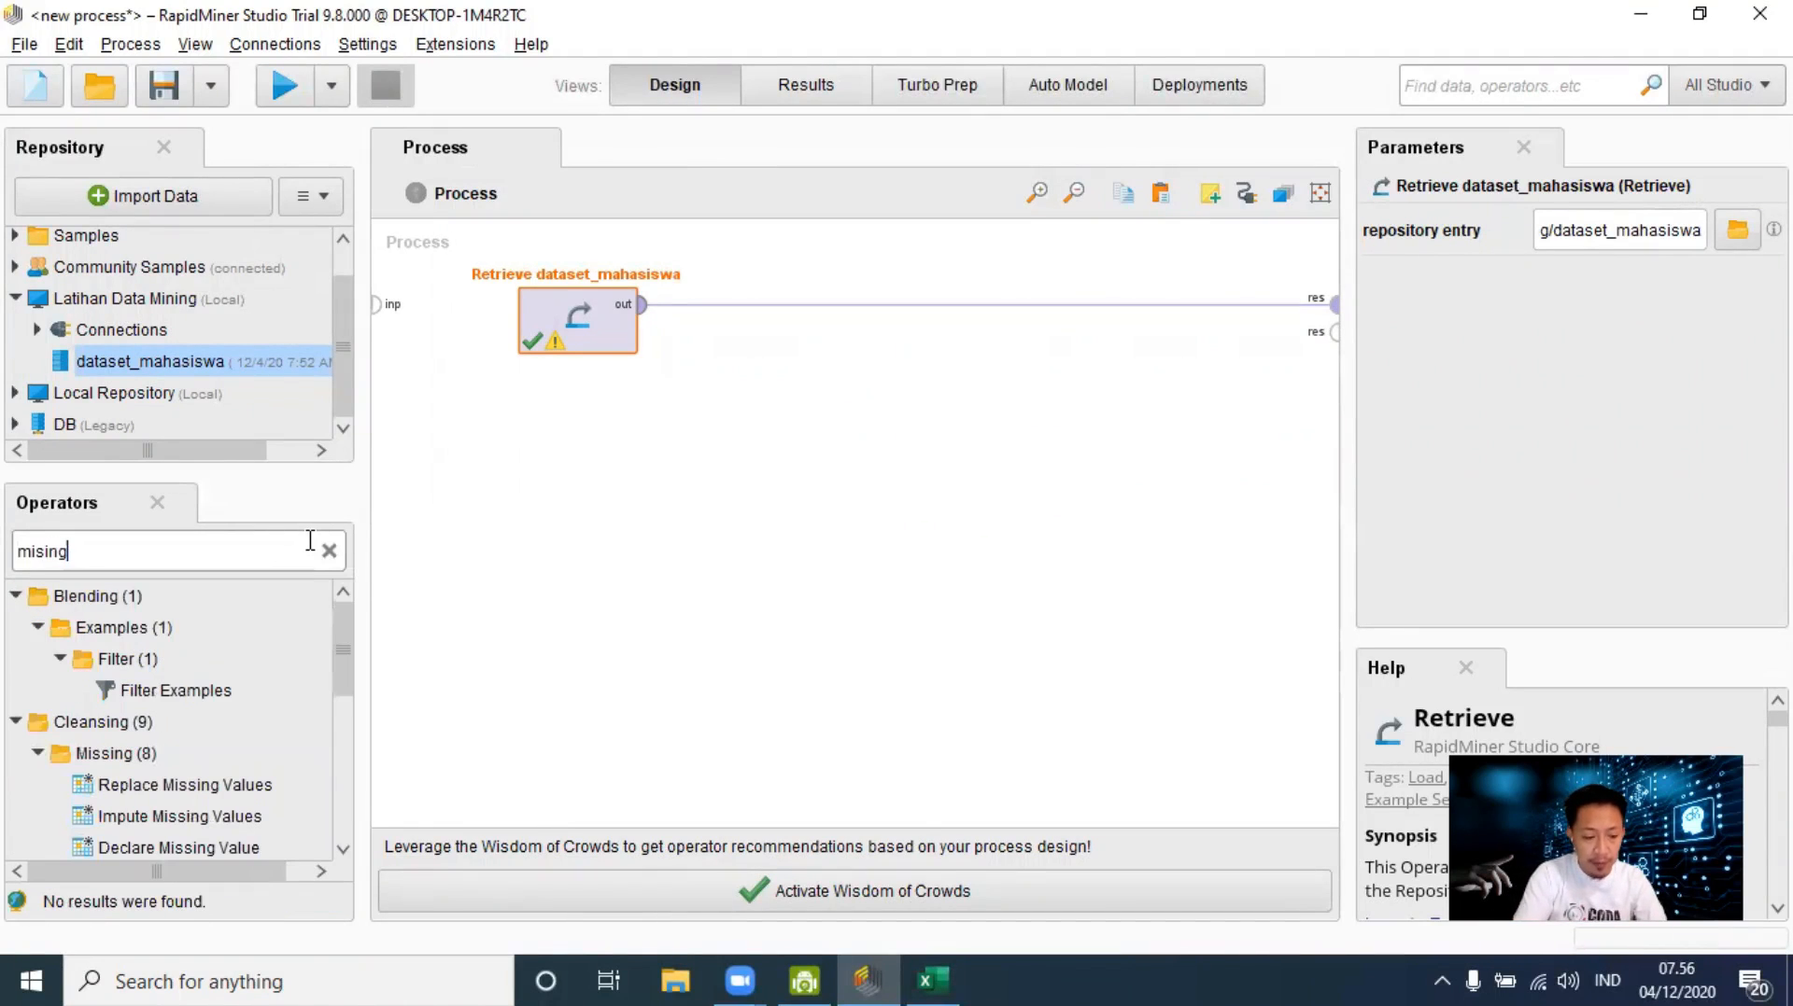
drag(225, 790, 227, 794)
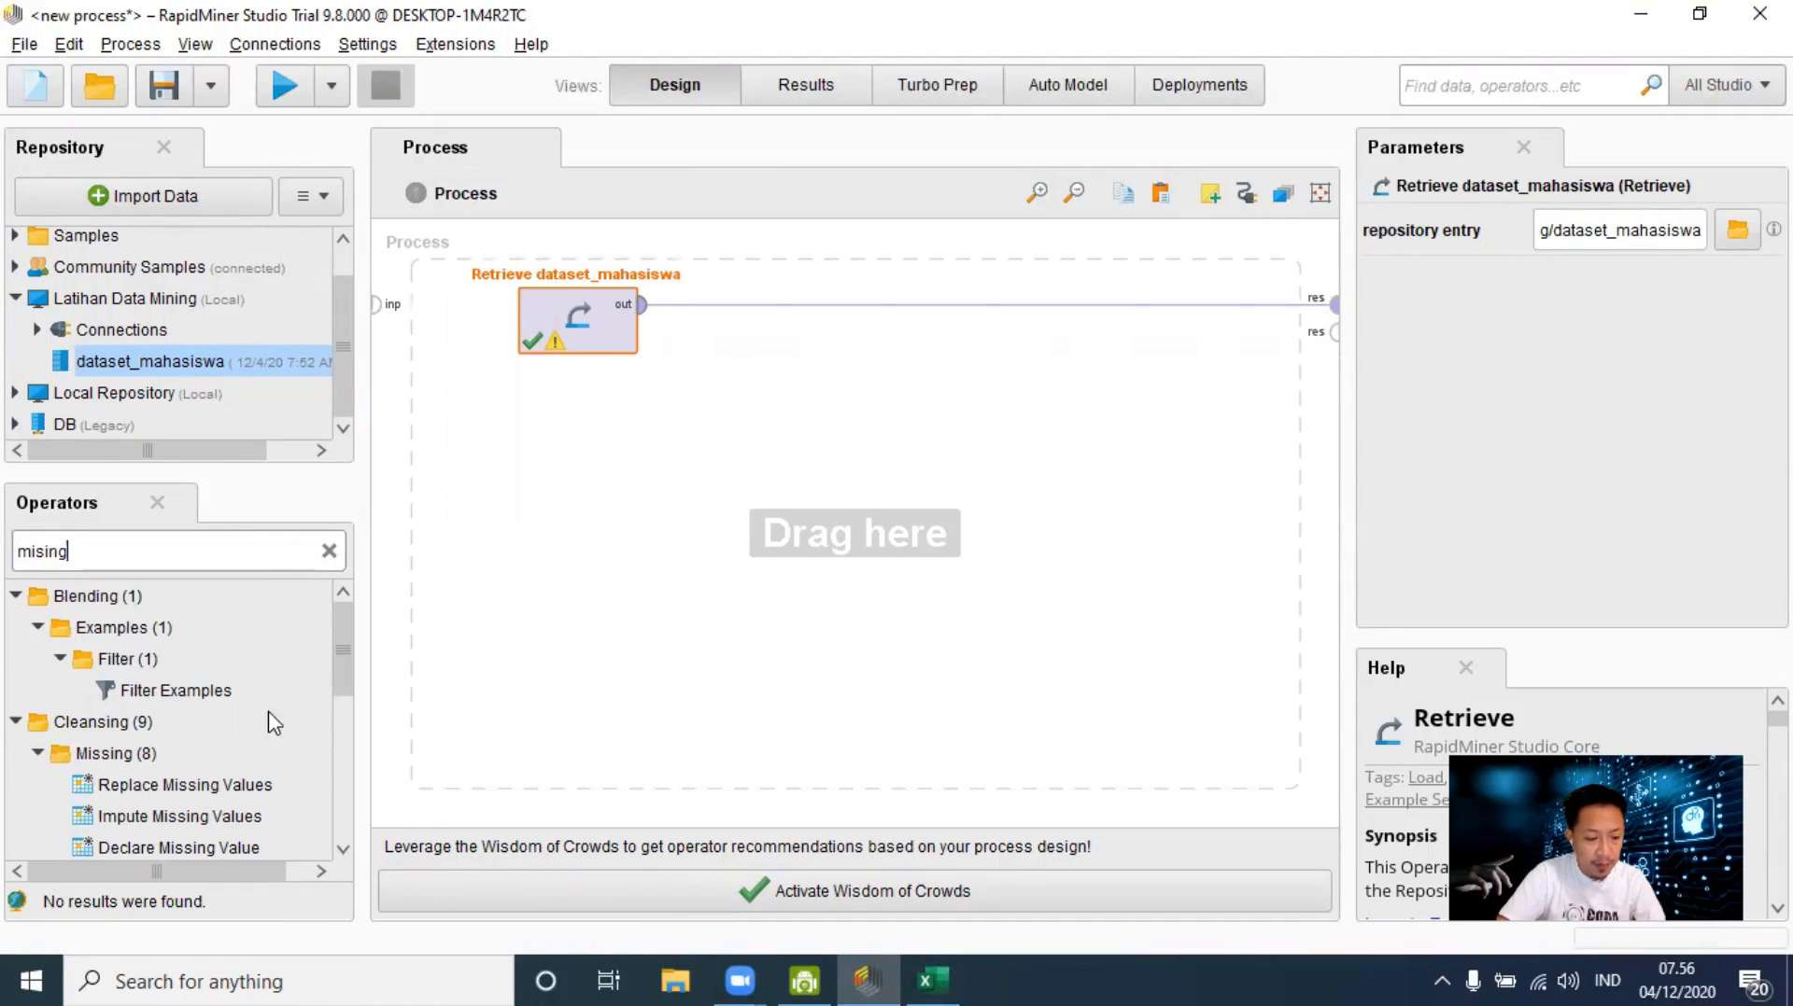
drag(333, 661, 337, 691)
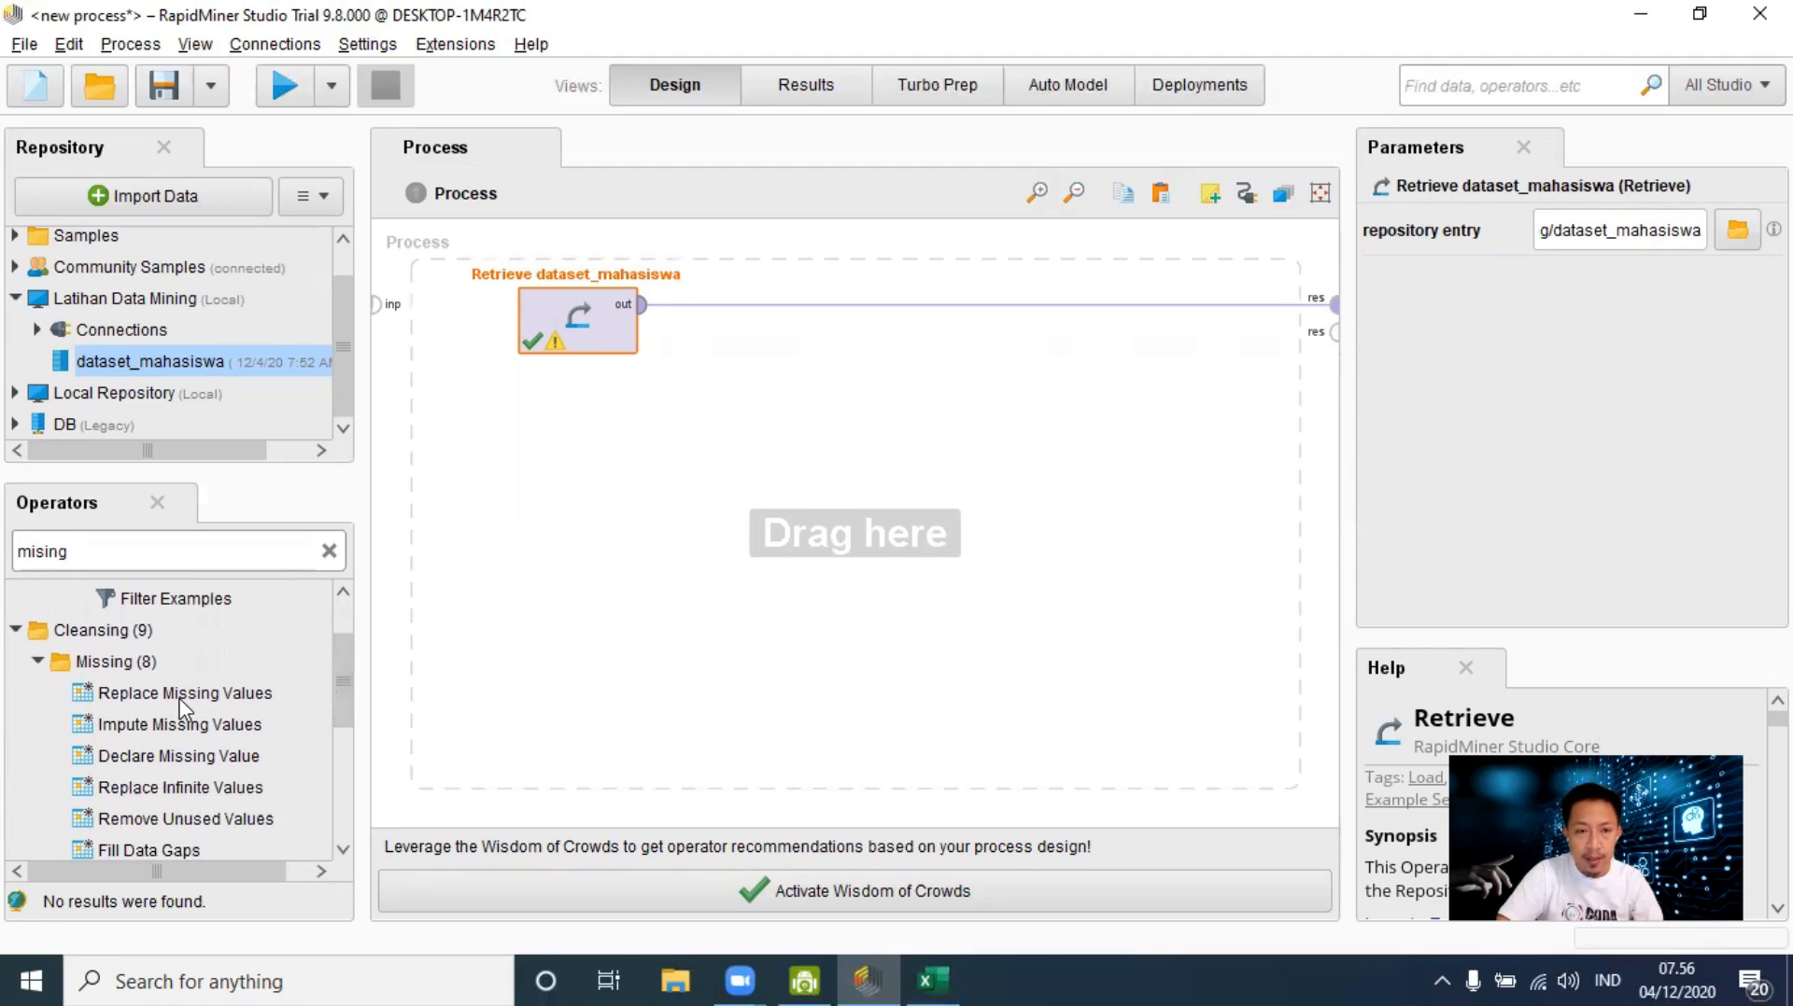
drag(180, 707, 787, 502)
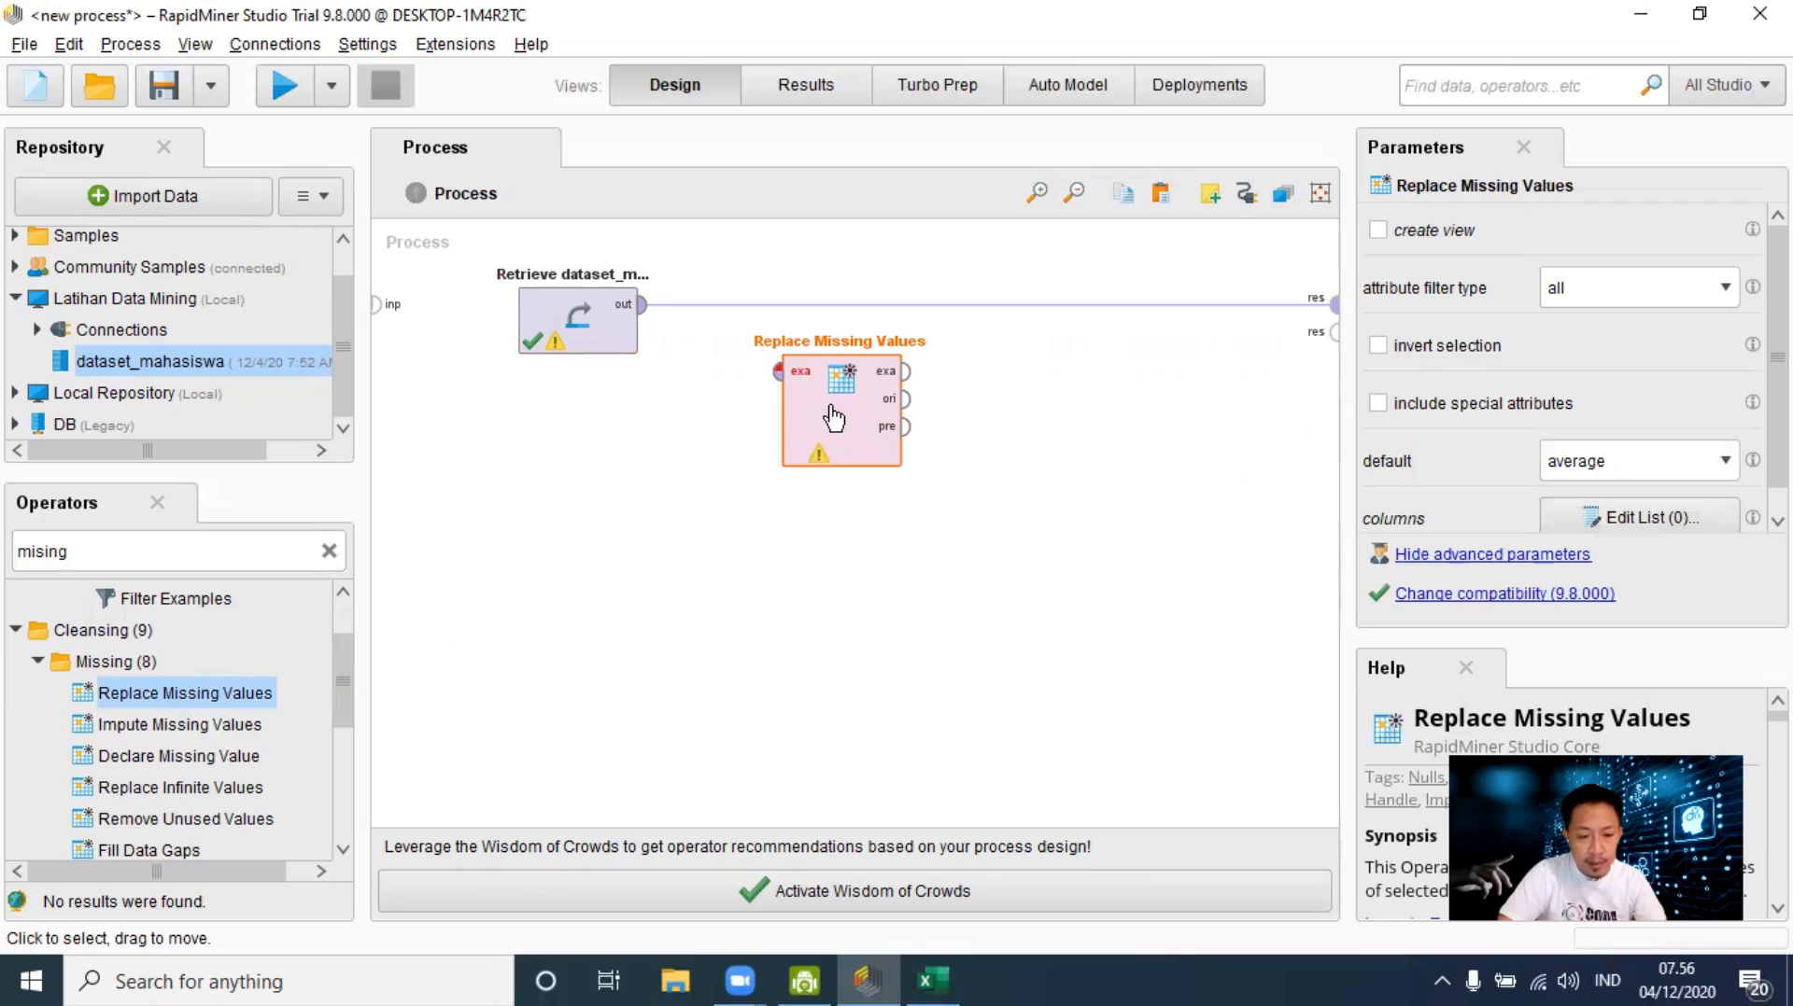
drag(845, 368, 878, 299)
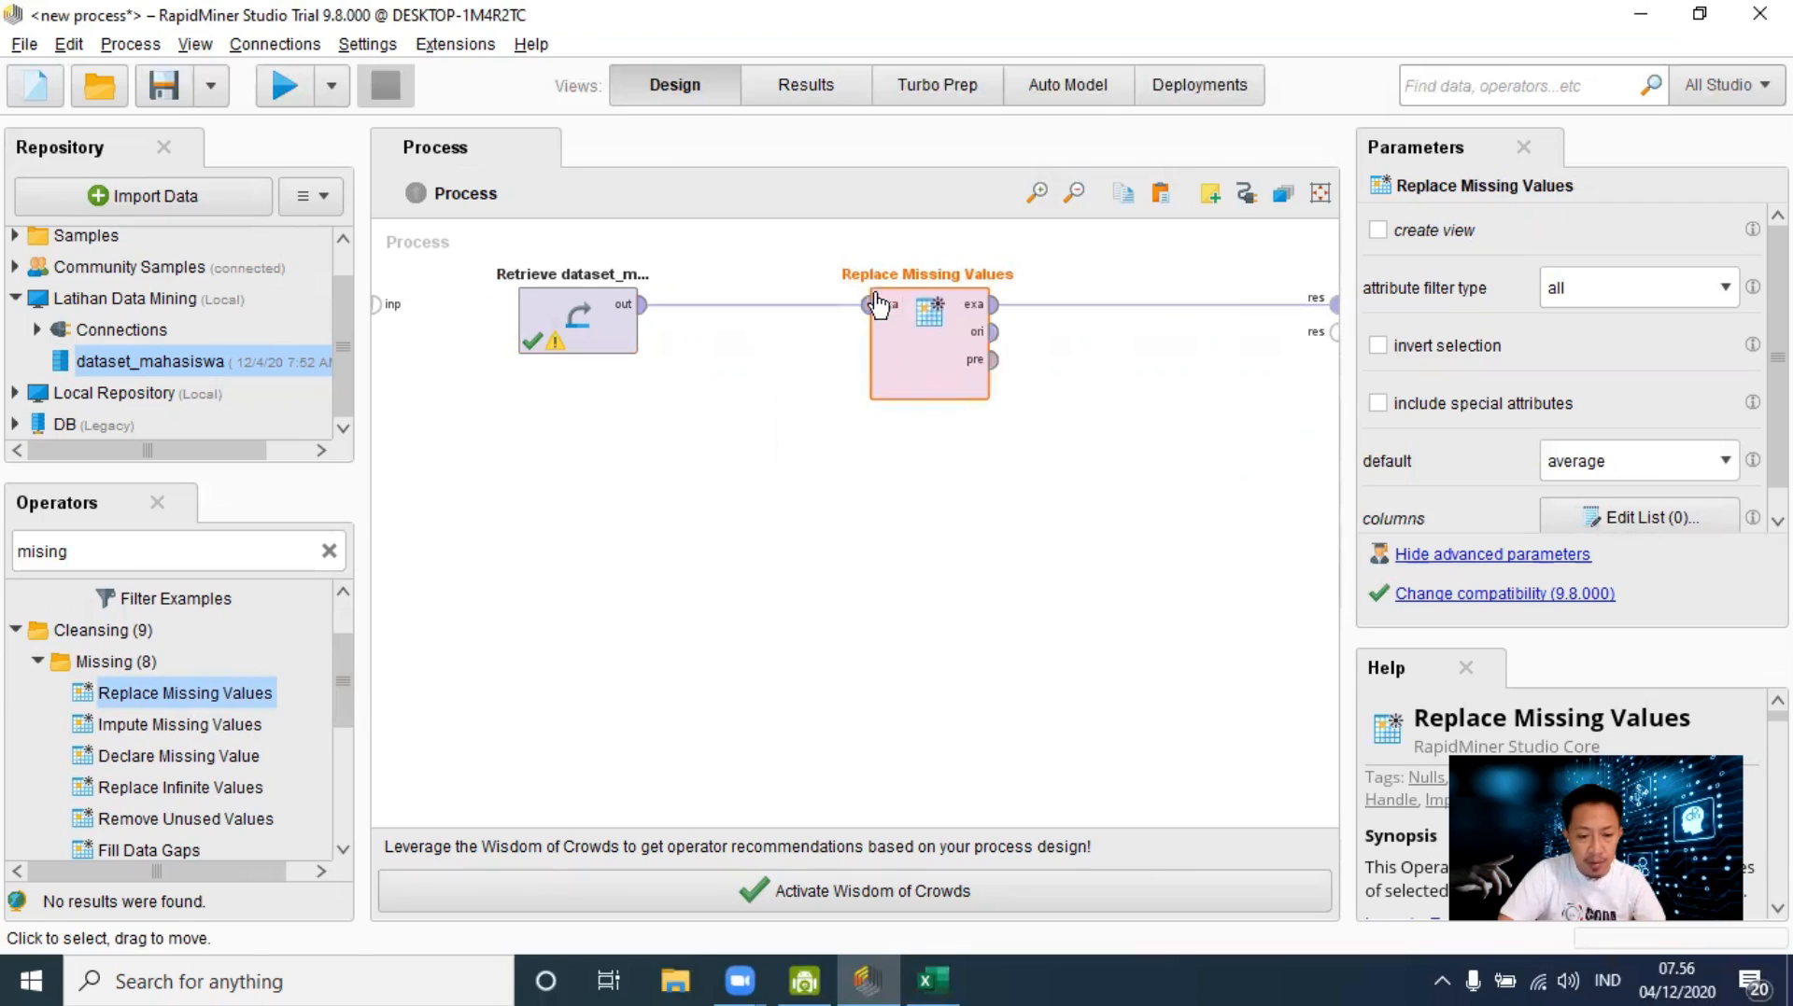
drag(876, 366, 825, 350)
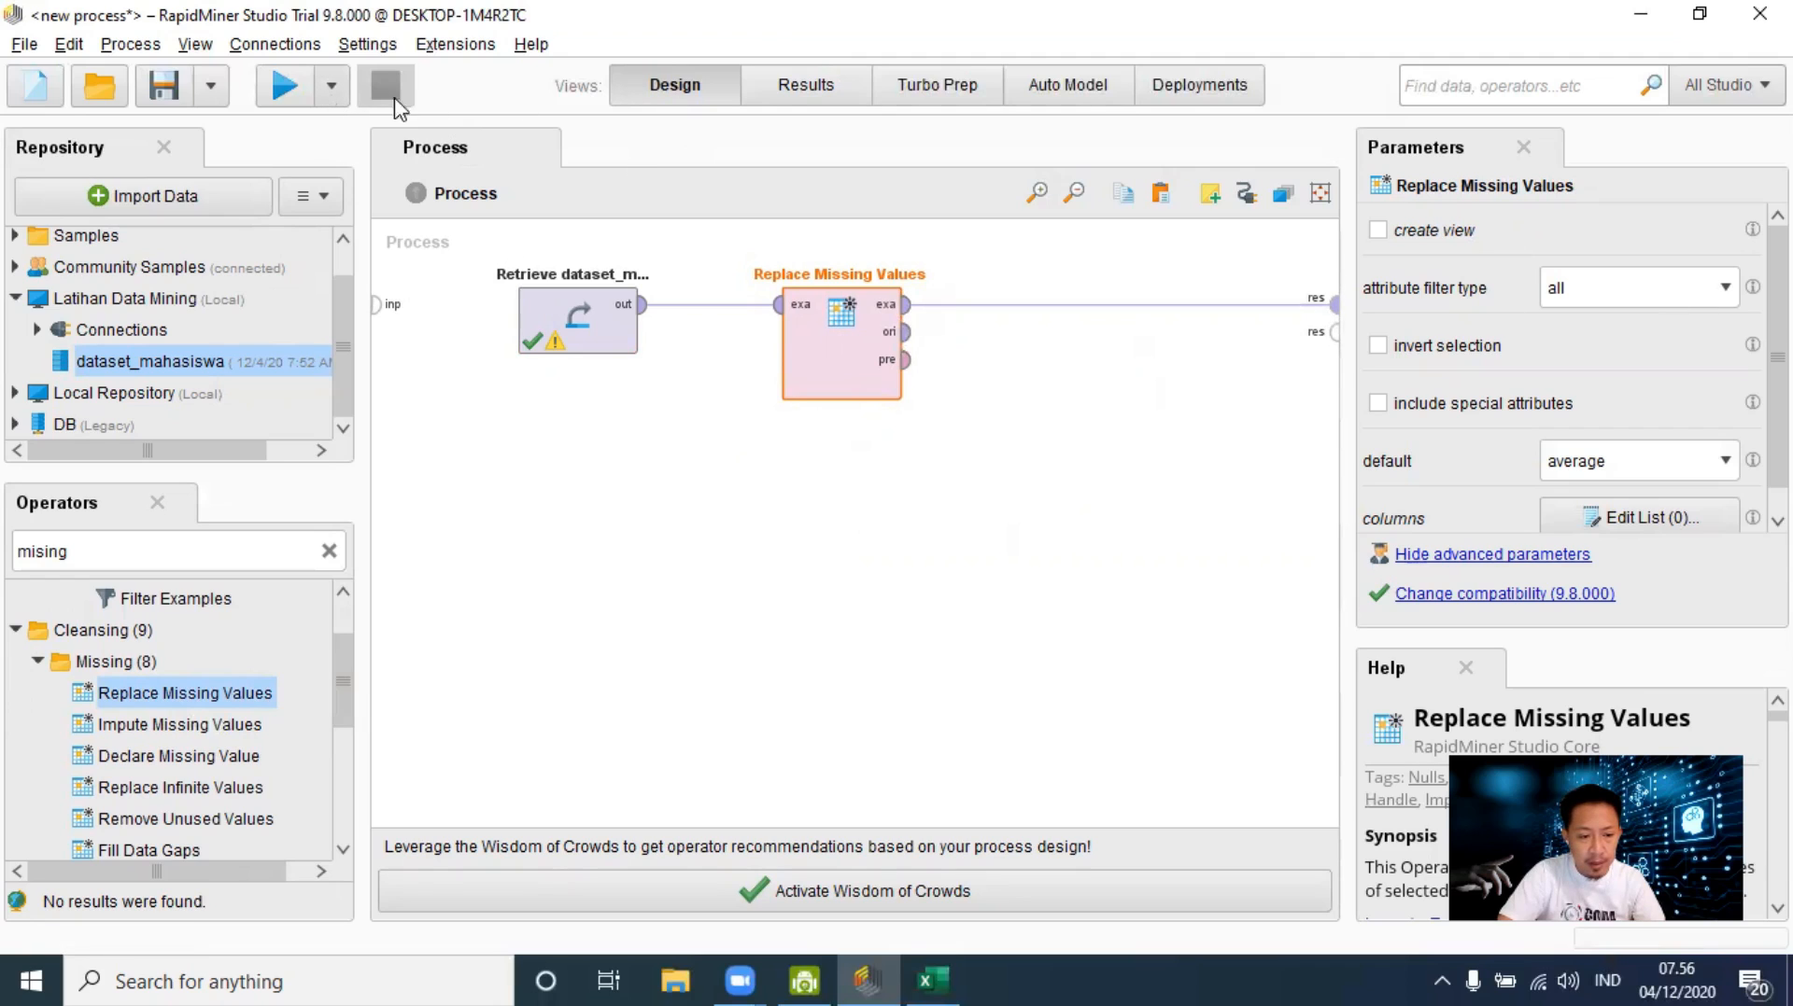
Step: Examine the missing Umur values in the existing result's data table and the missing counts in its statistics
click(801, 86)
scroll(737, 574, up, 1)
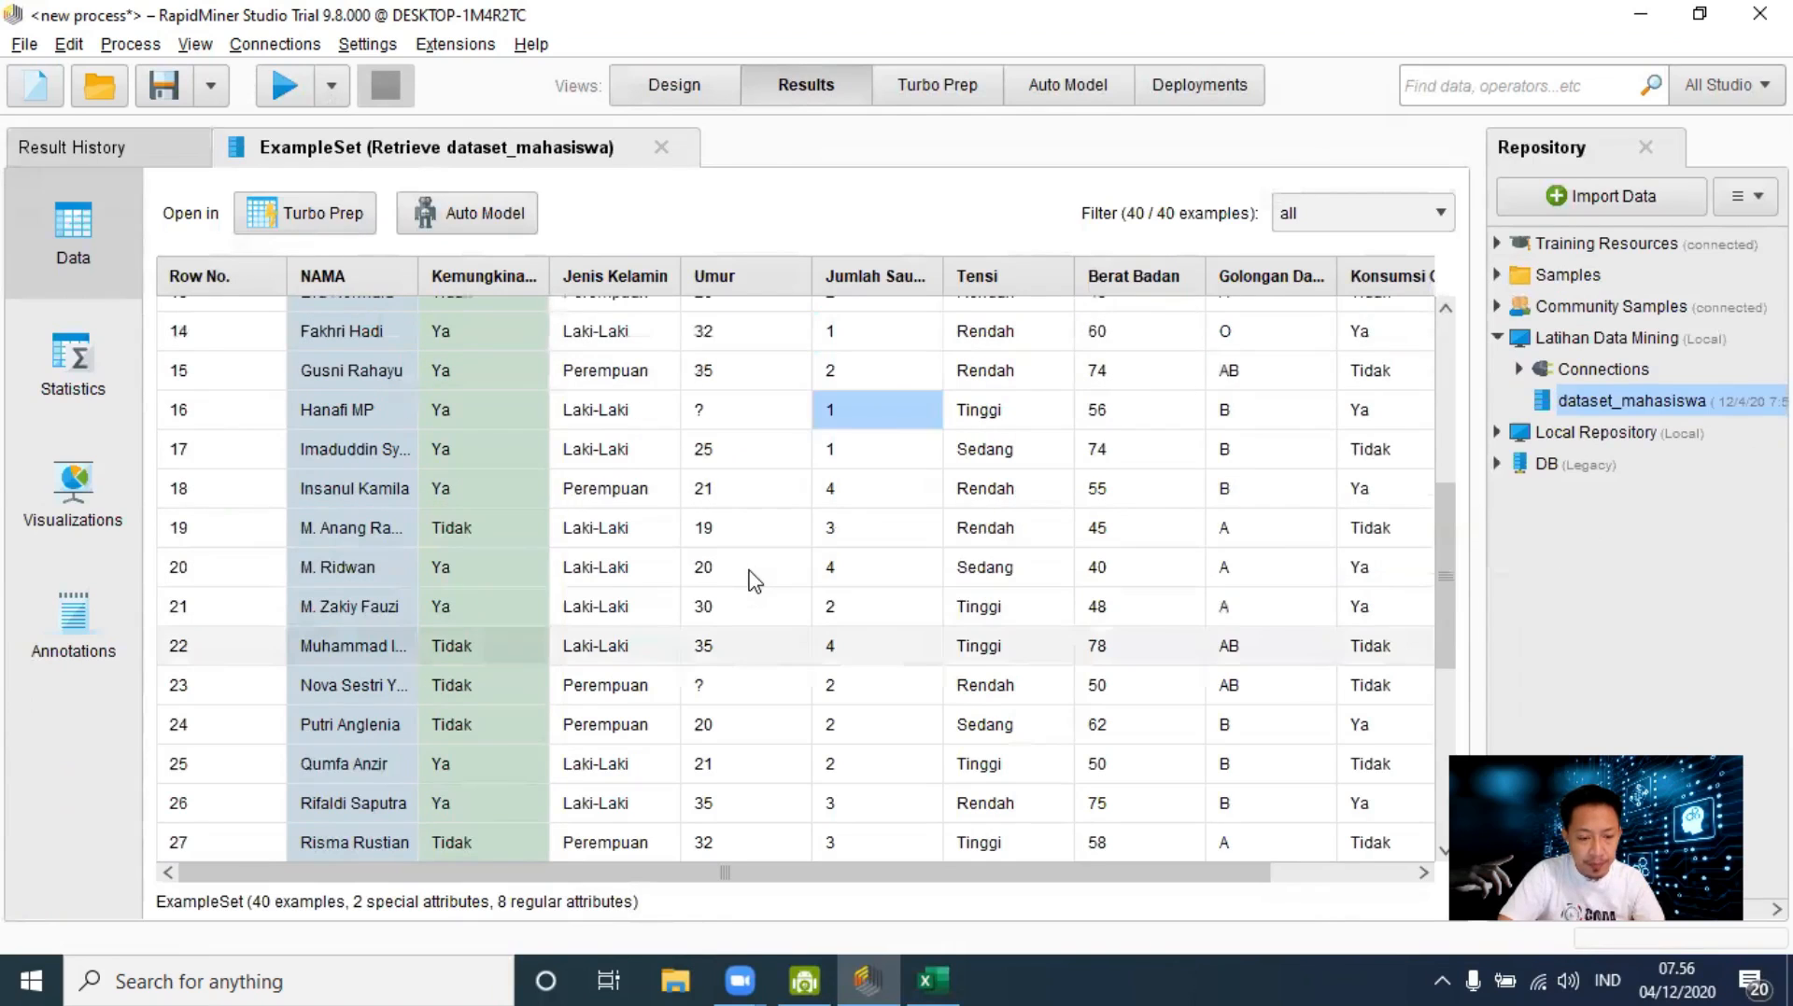
click(698, 411)
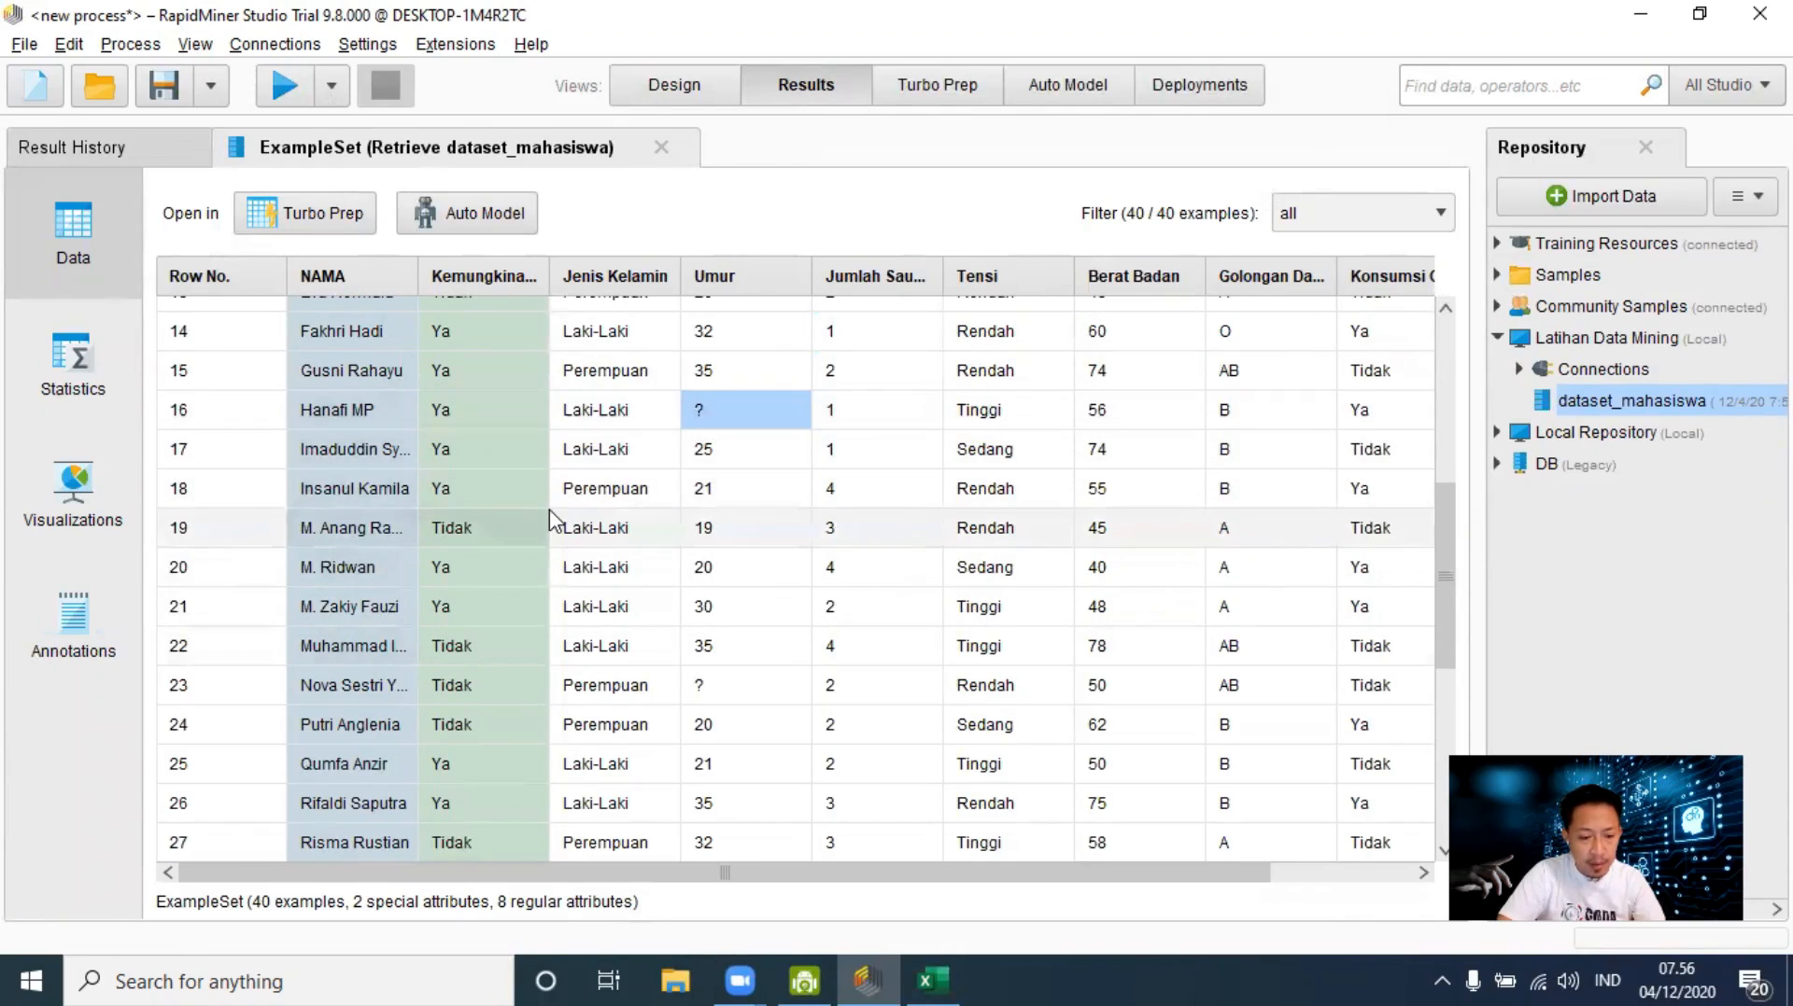
scroll(548, 514, up, 1)
click(67, 378)
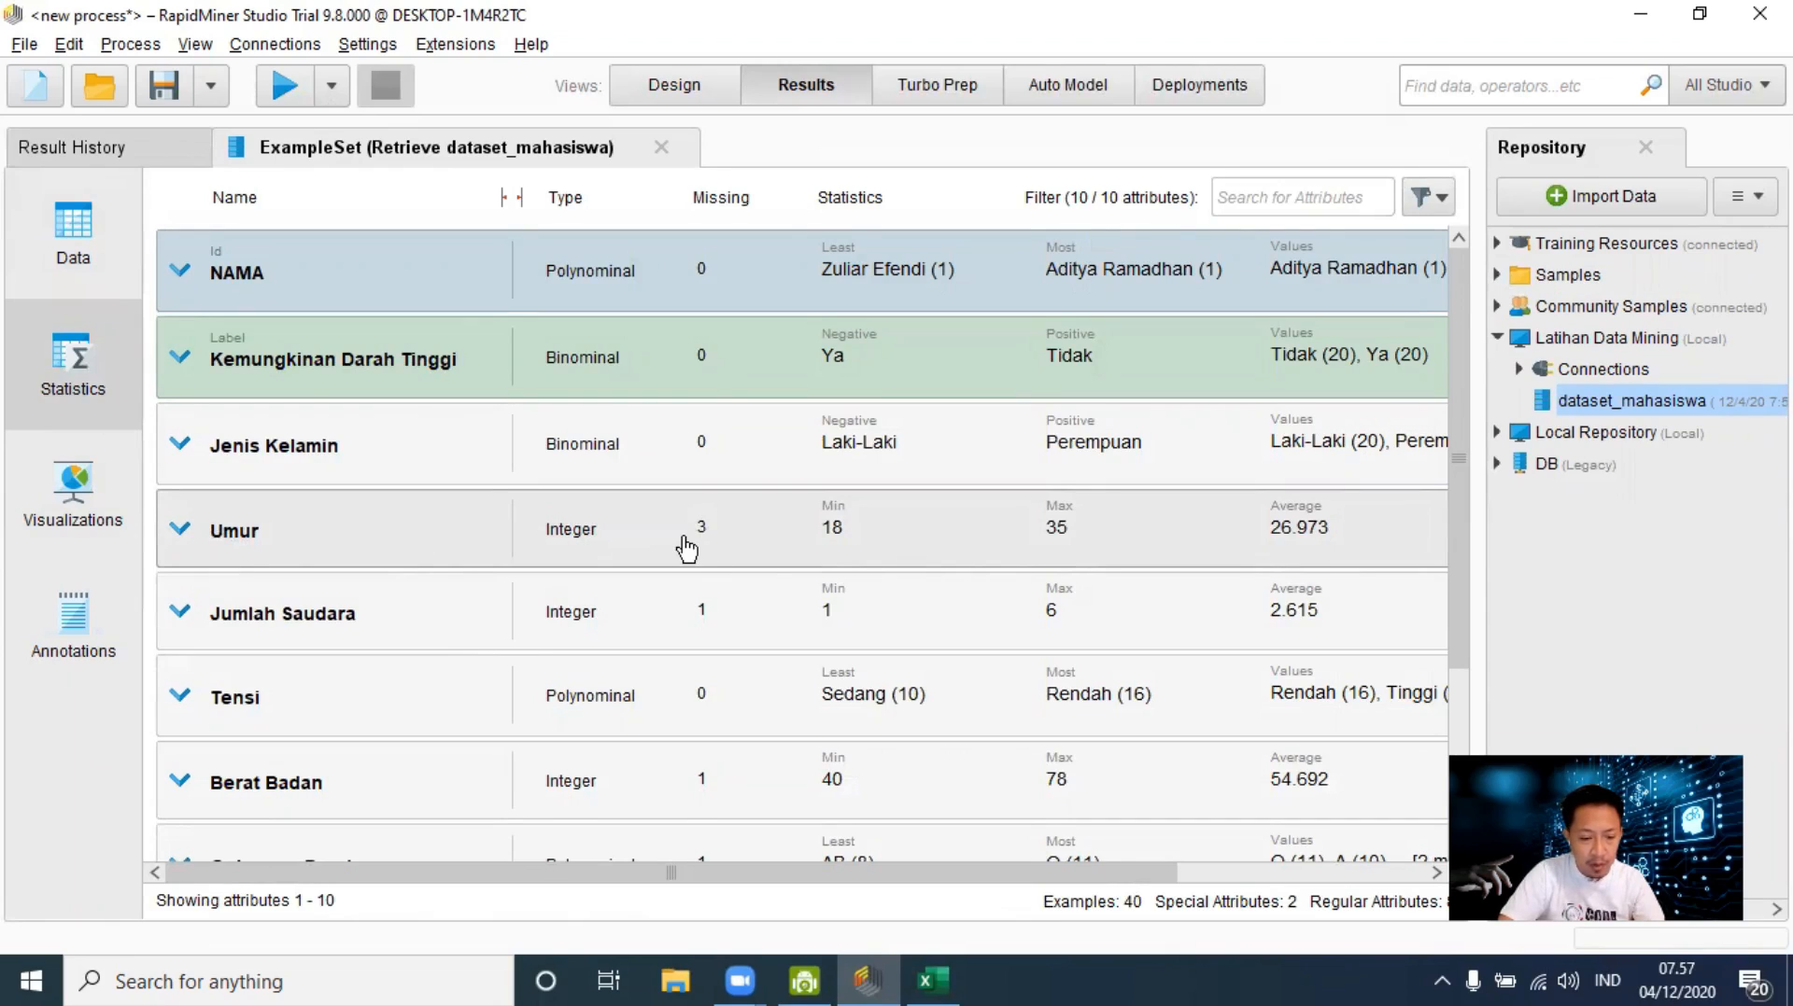
click(71, 244)
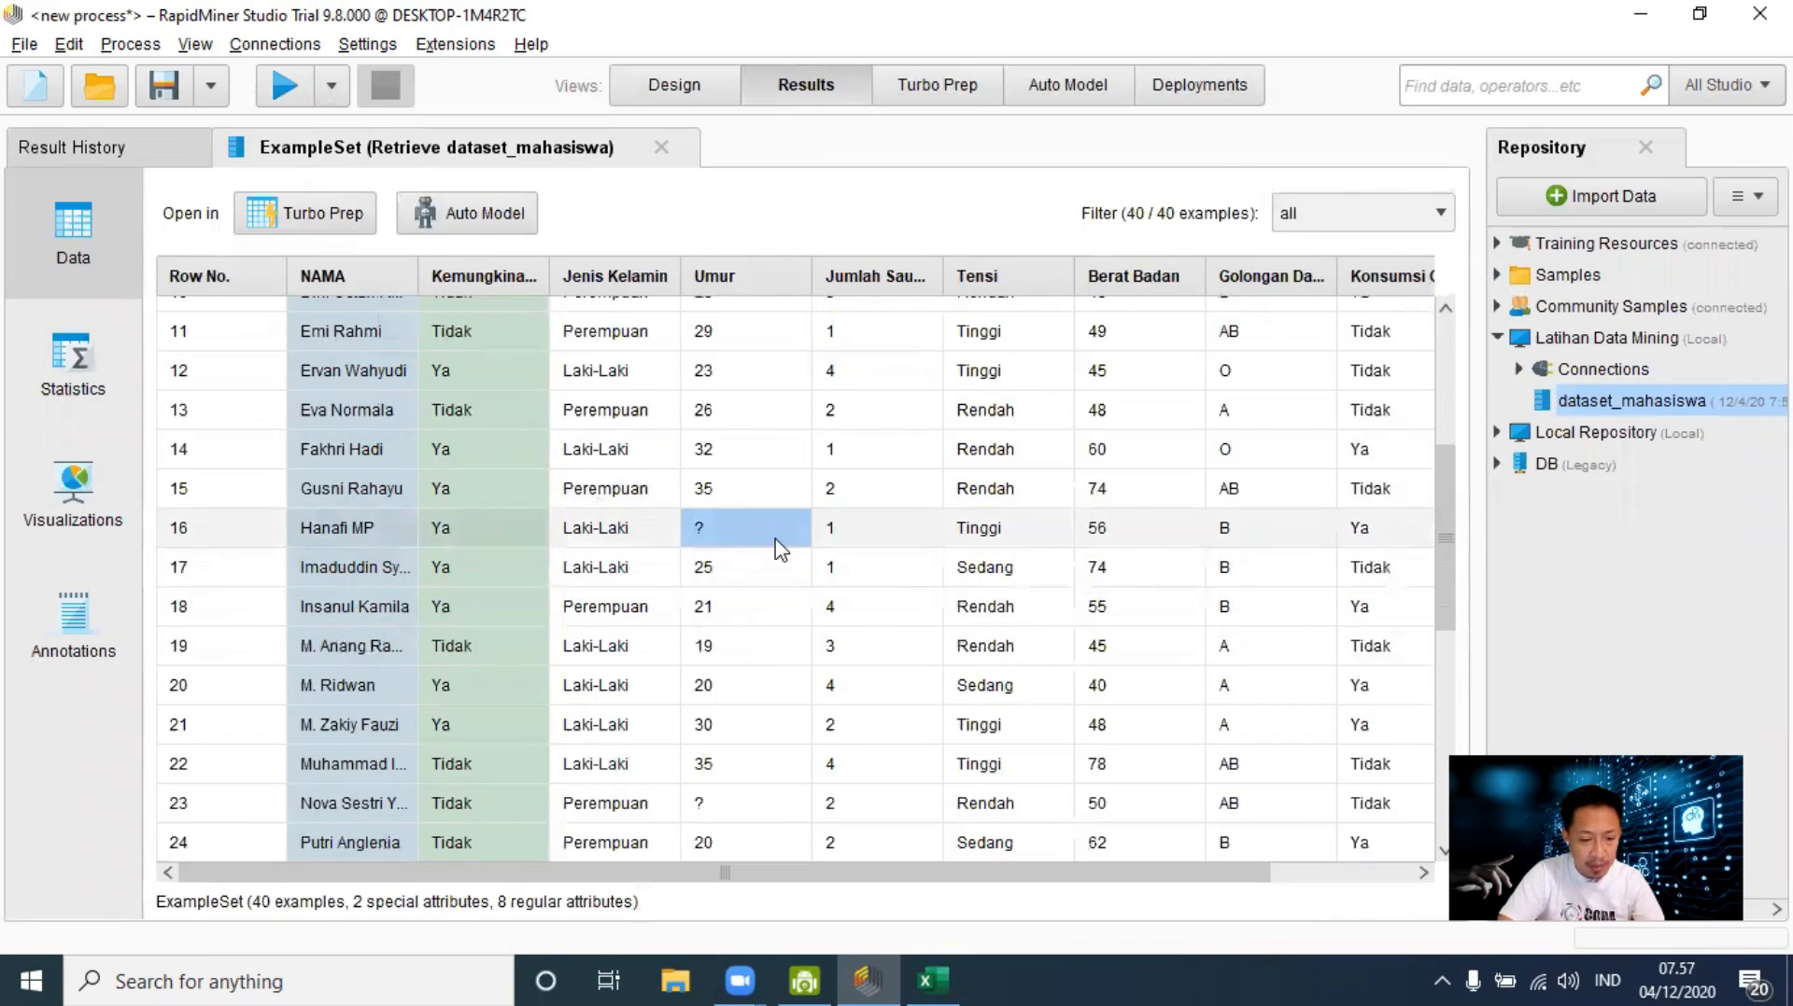
scroll(781, 549, down, 1)
scroll(756, 588, down, 1)
click(728, 643)
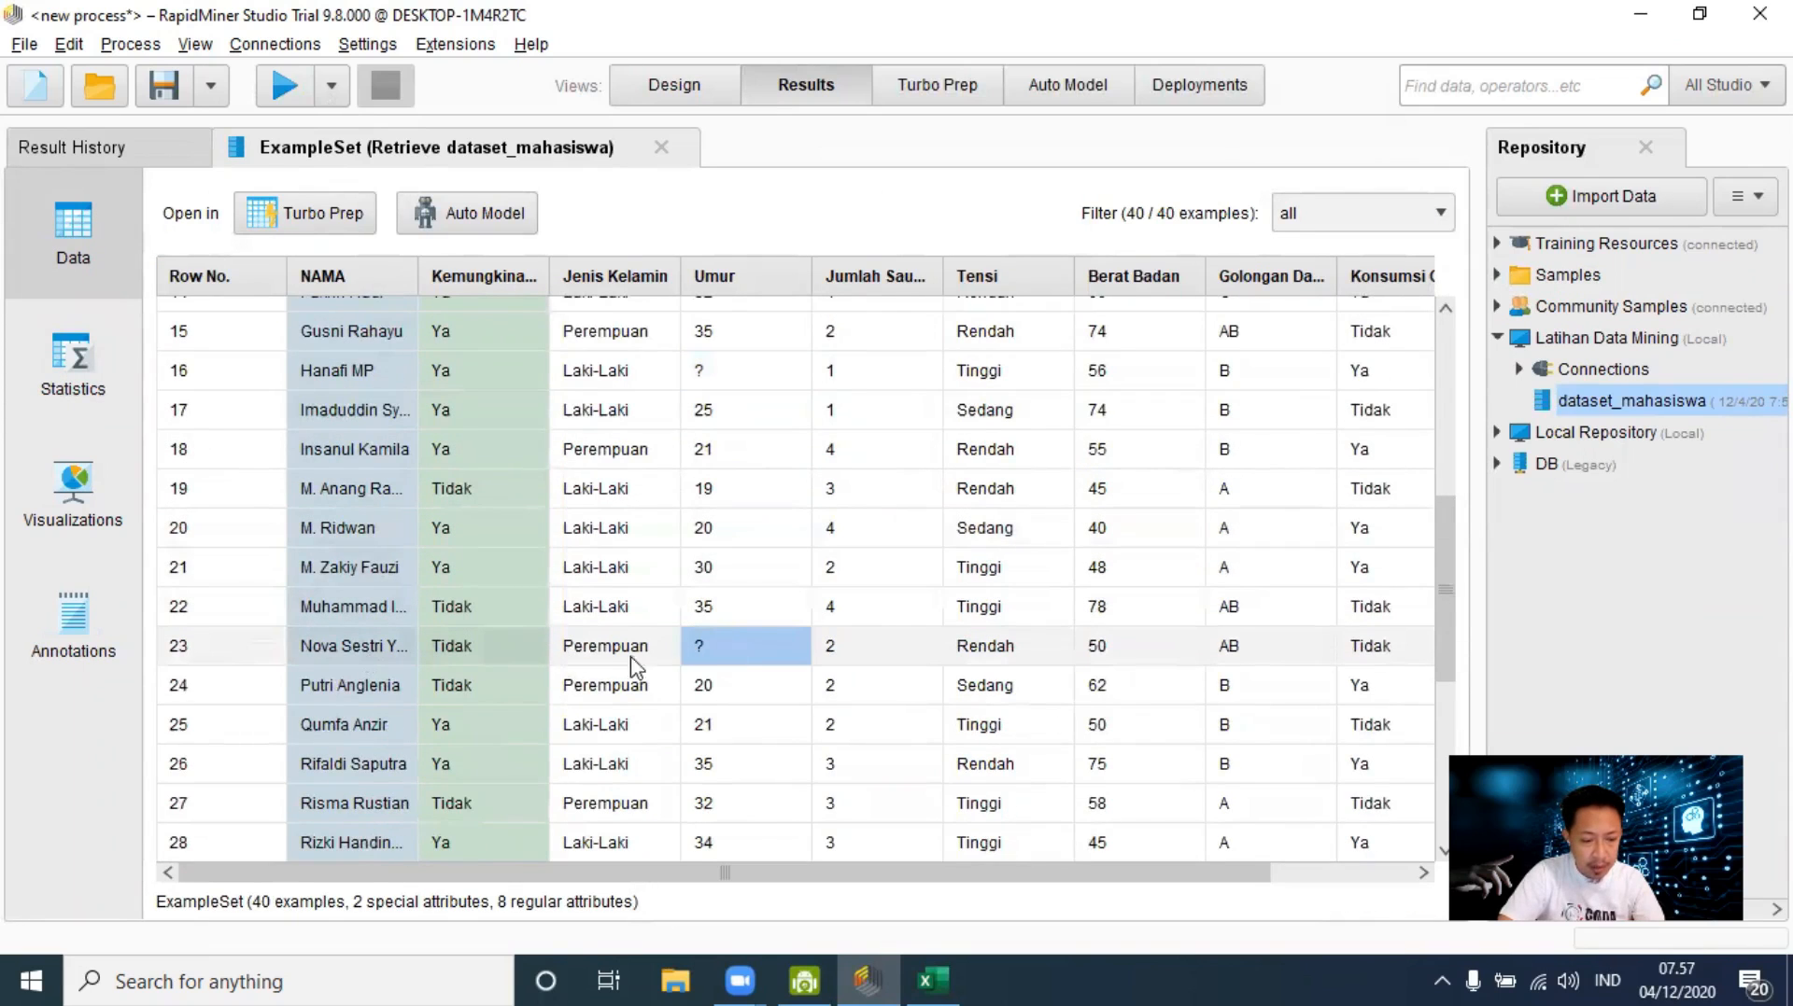
Step: Look through the Umur column of the retrieved data for missing entries, down to row 34
scroll(744, 665, down, 1)
scroll(744, 665, down, 3)
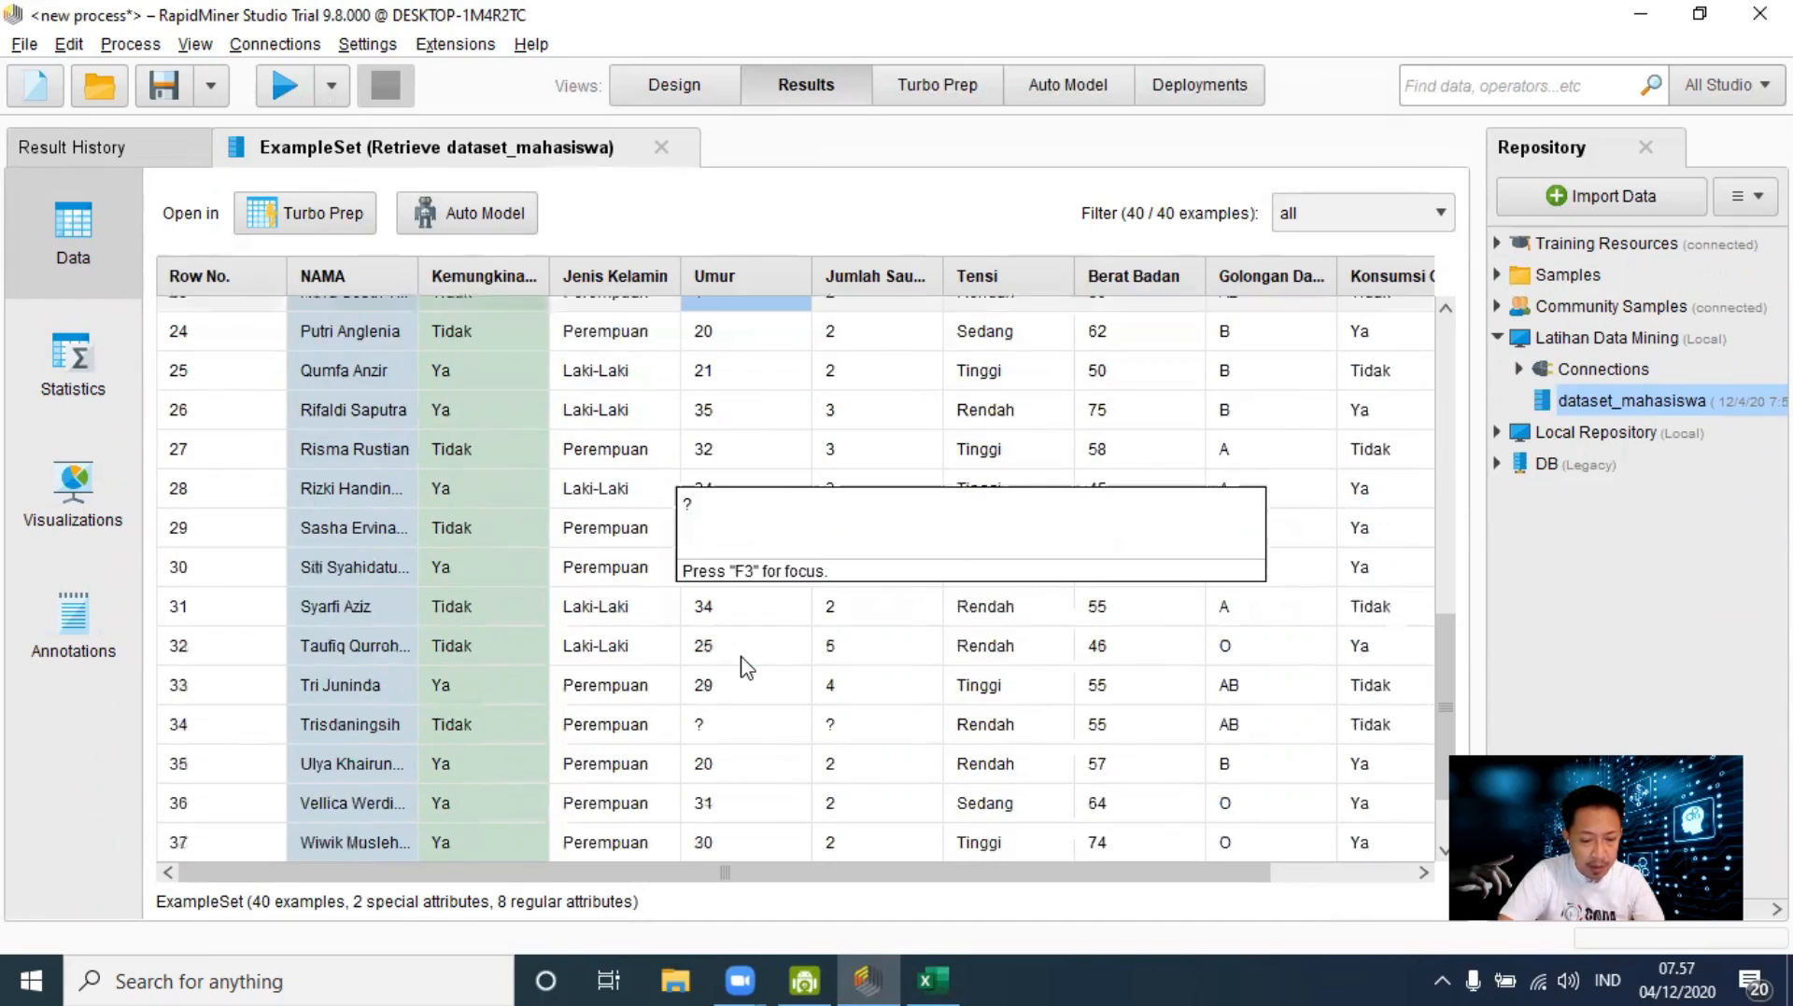
click(739, 742)
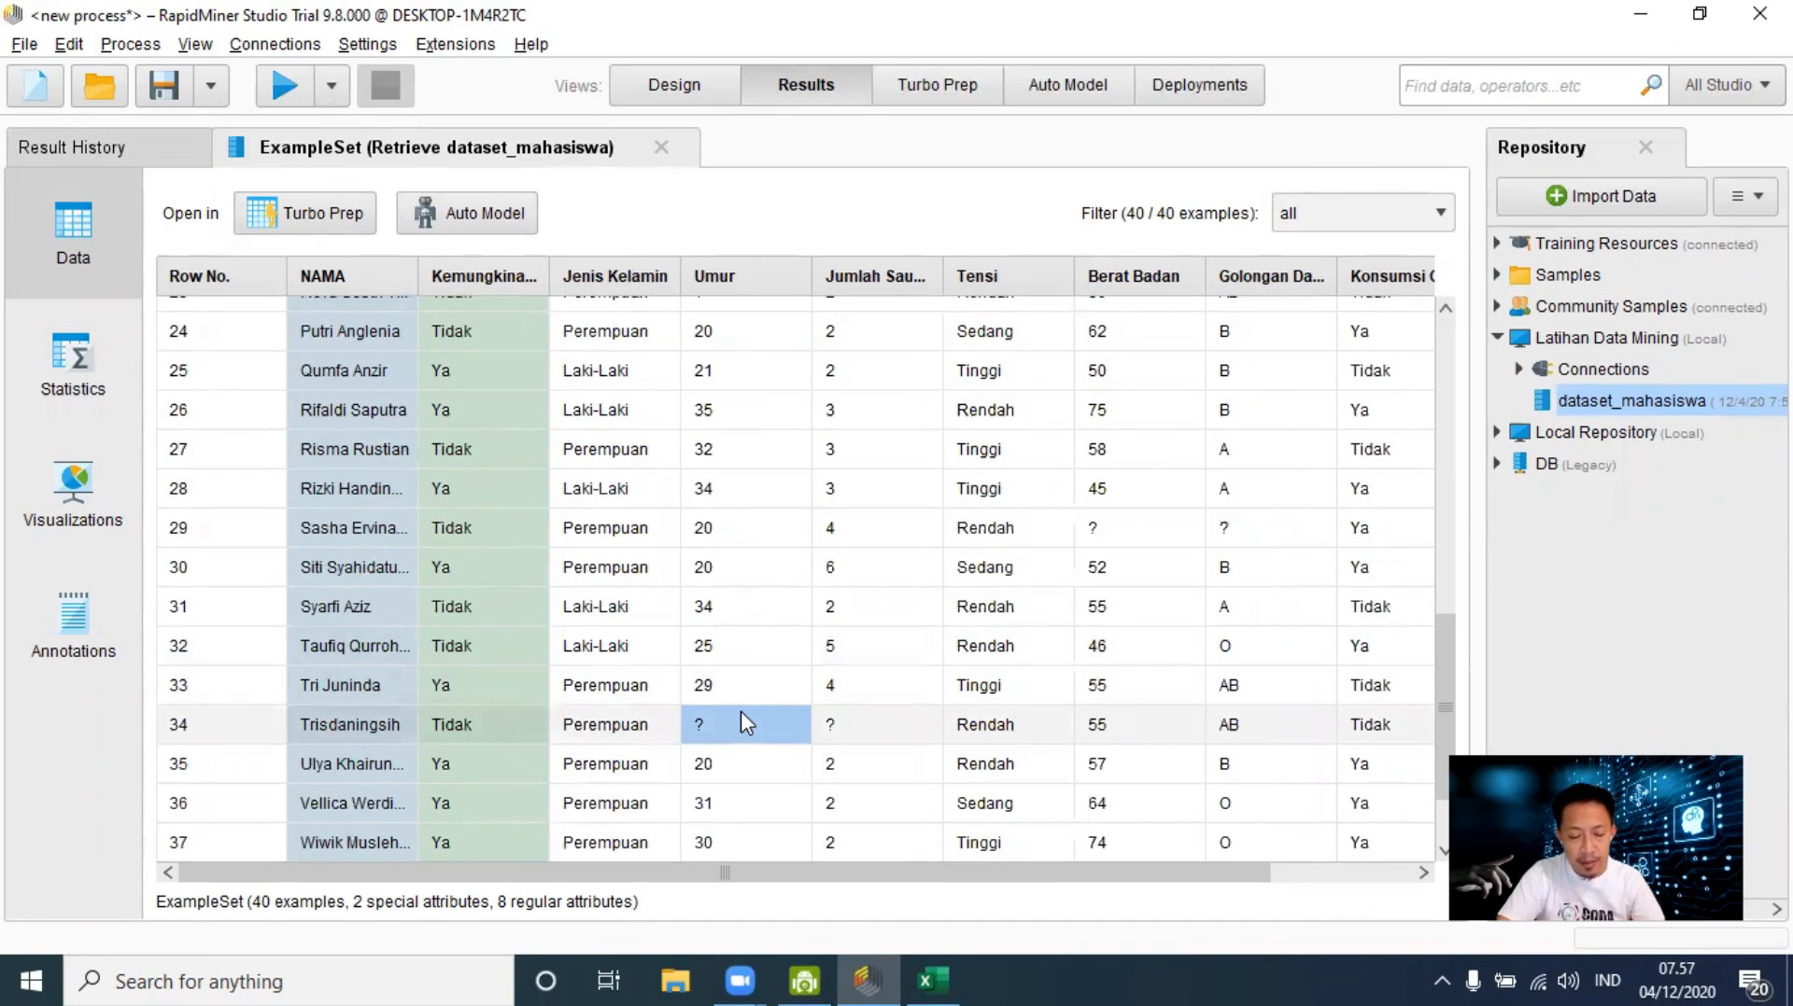
scroll(742, 717, up, 2)
scroll(744, 721, up, 2)
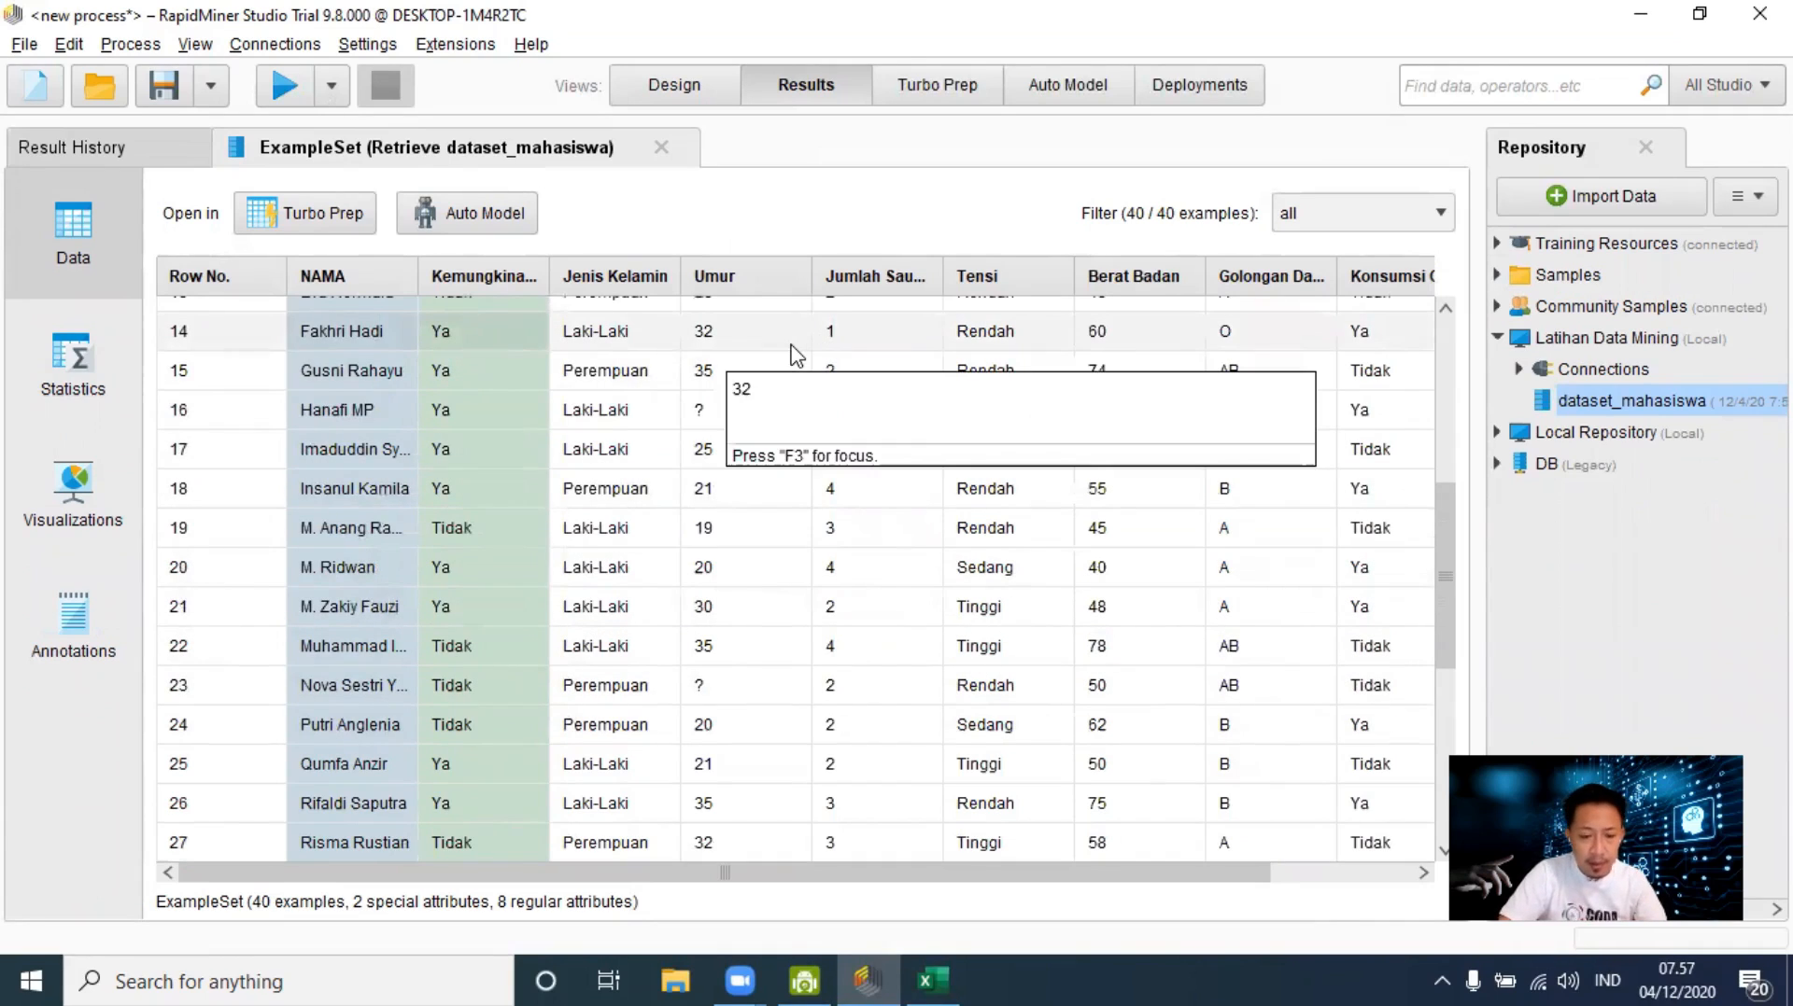
scroll(931, 452, up, 4)
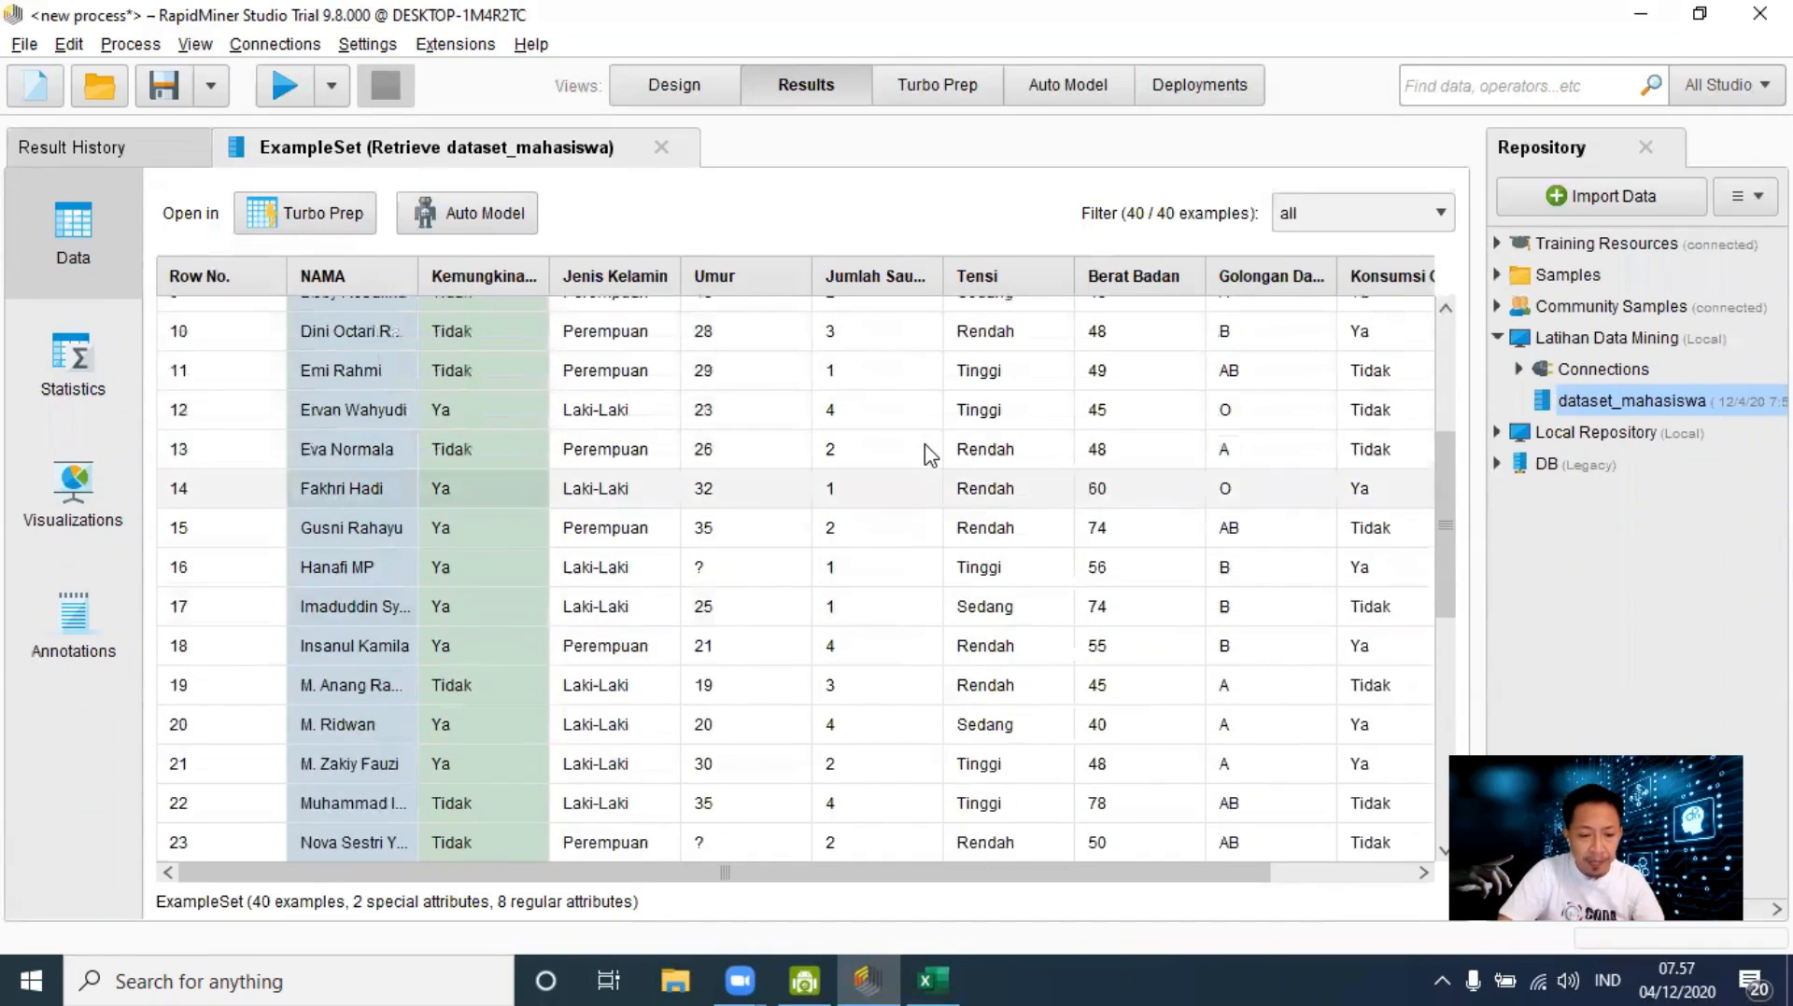
scroll(744, 434, down, 1)
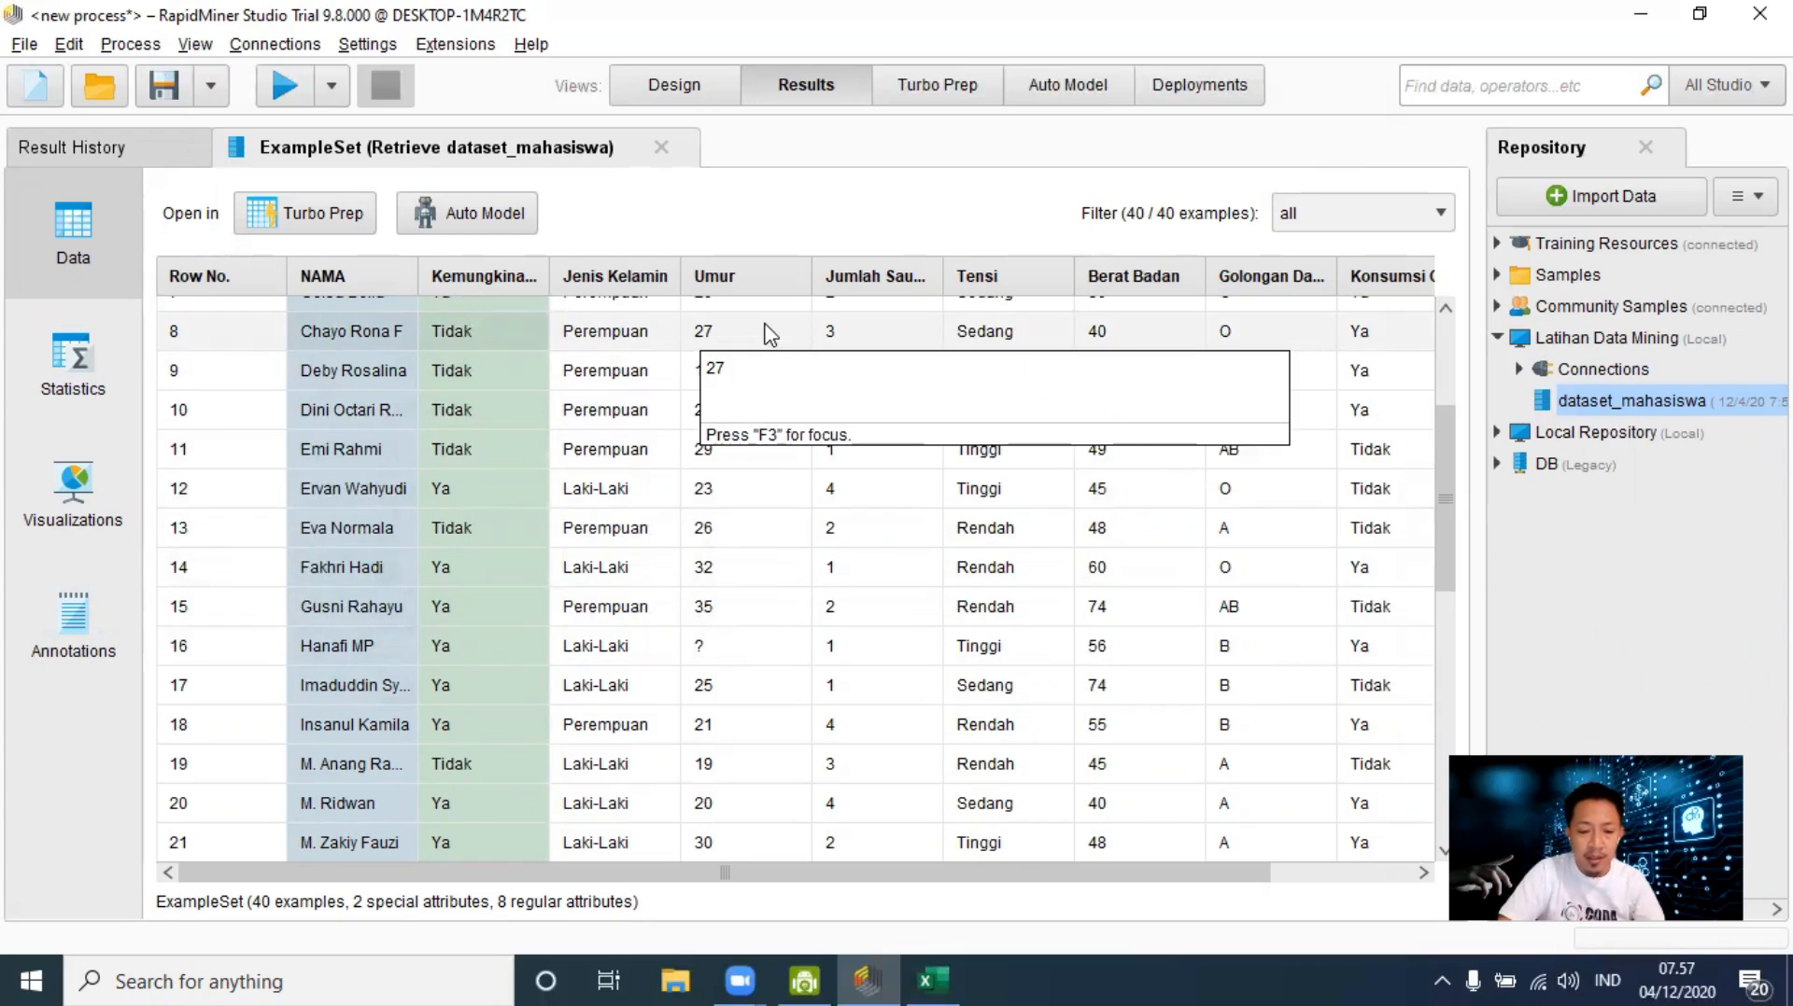
scroll(747, 565, up, 2)
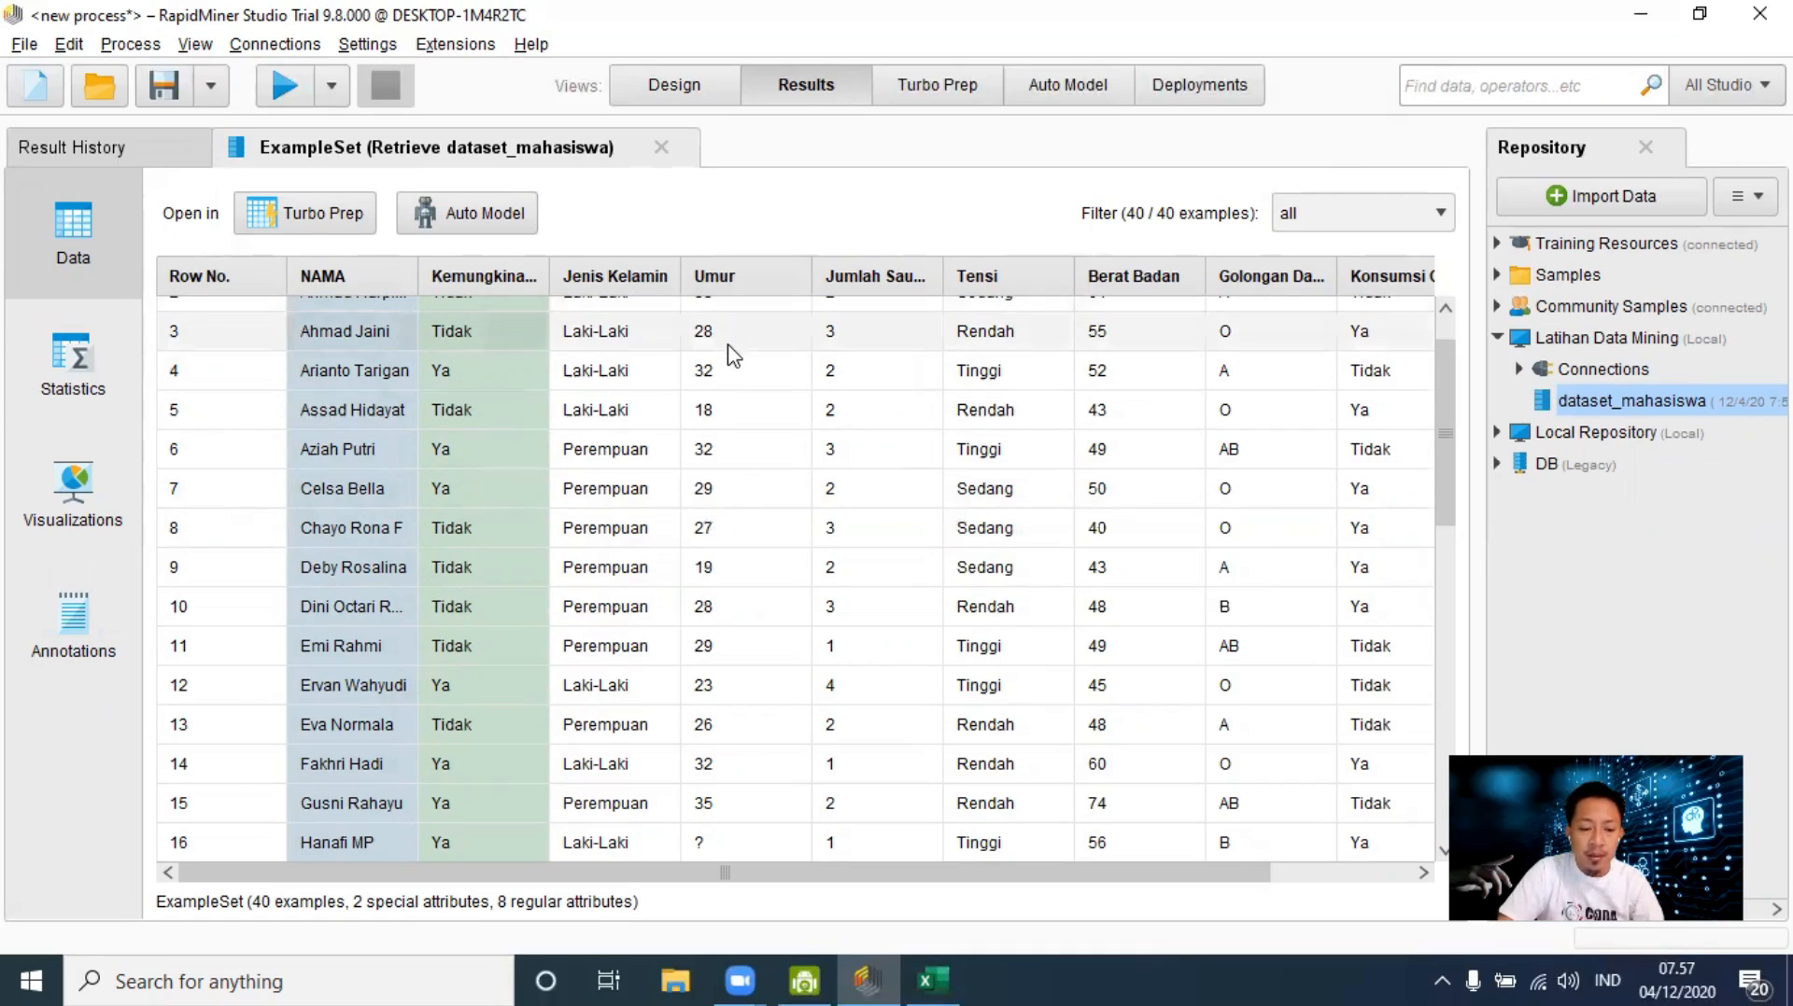
scroll(762, 467, up, 2)
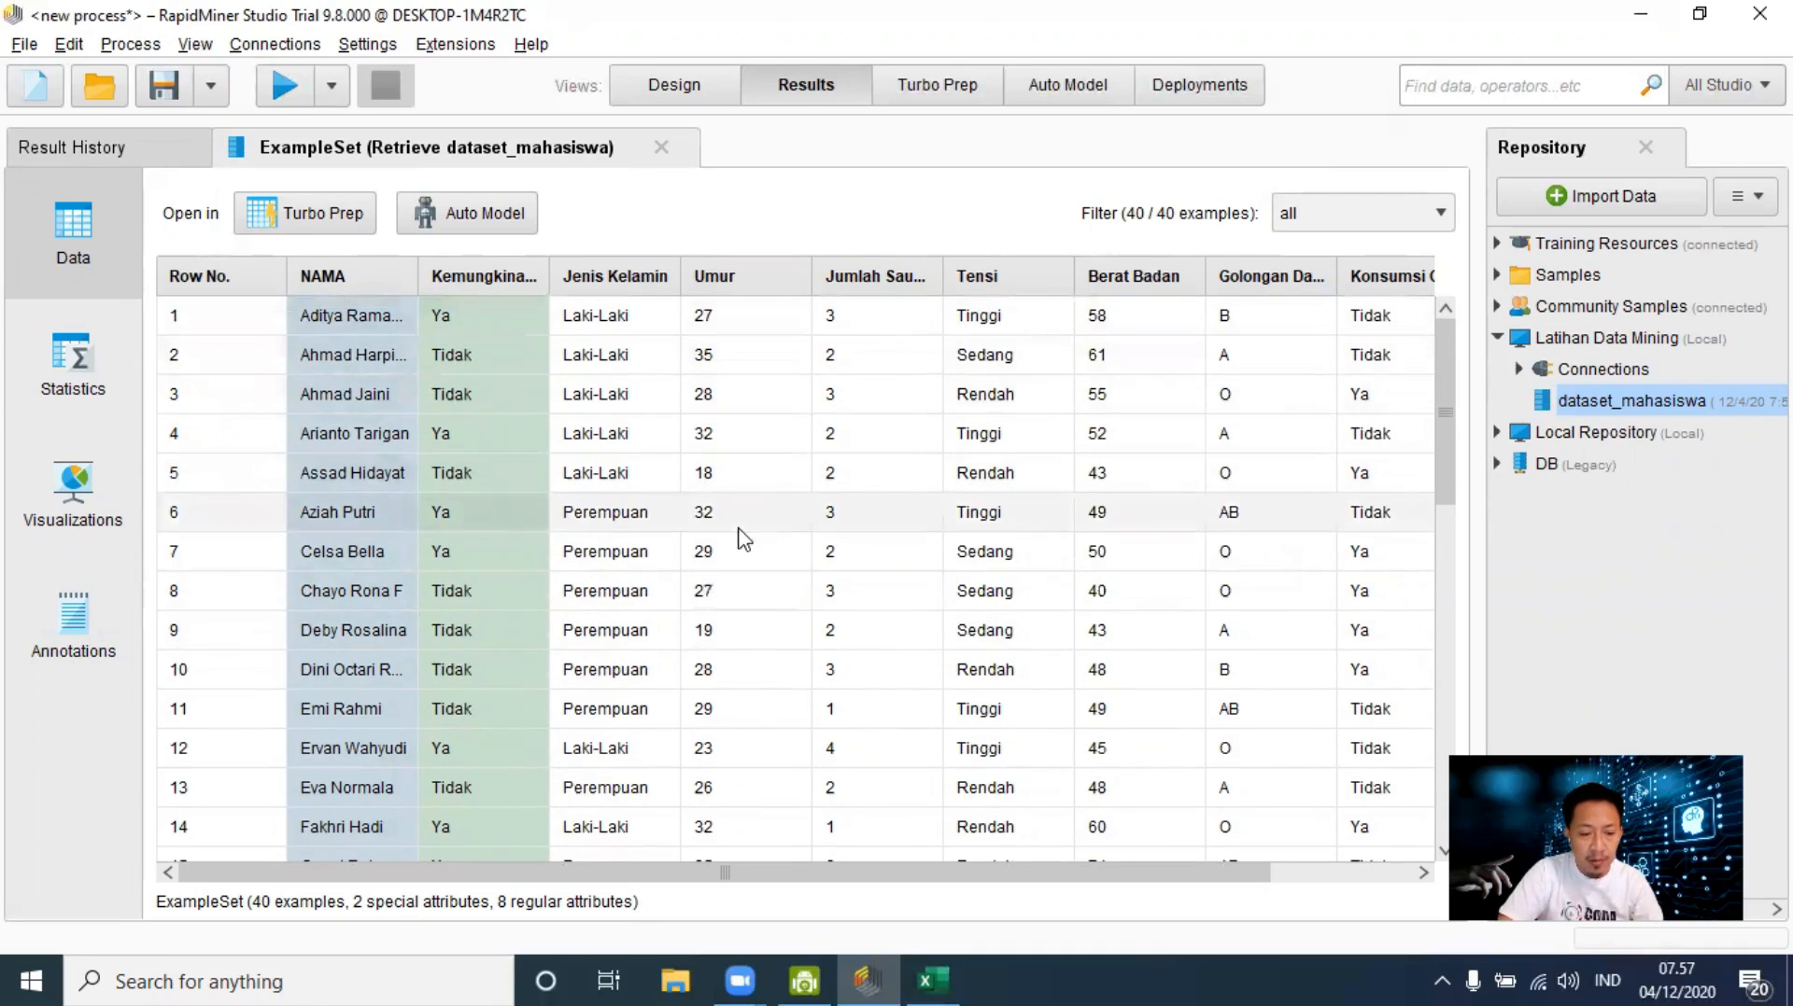
scroll(744, 607, down, 5)
scroll(744, 607, down, 4)
click(744, 607)
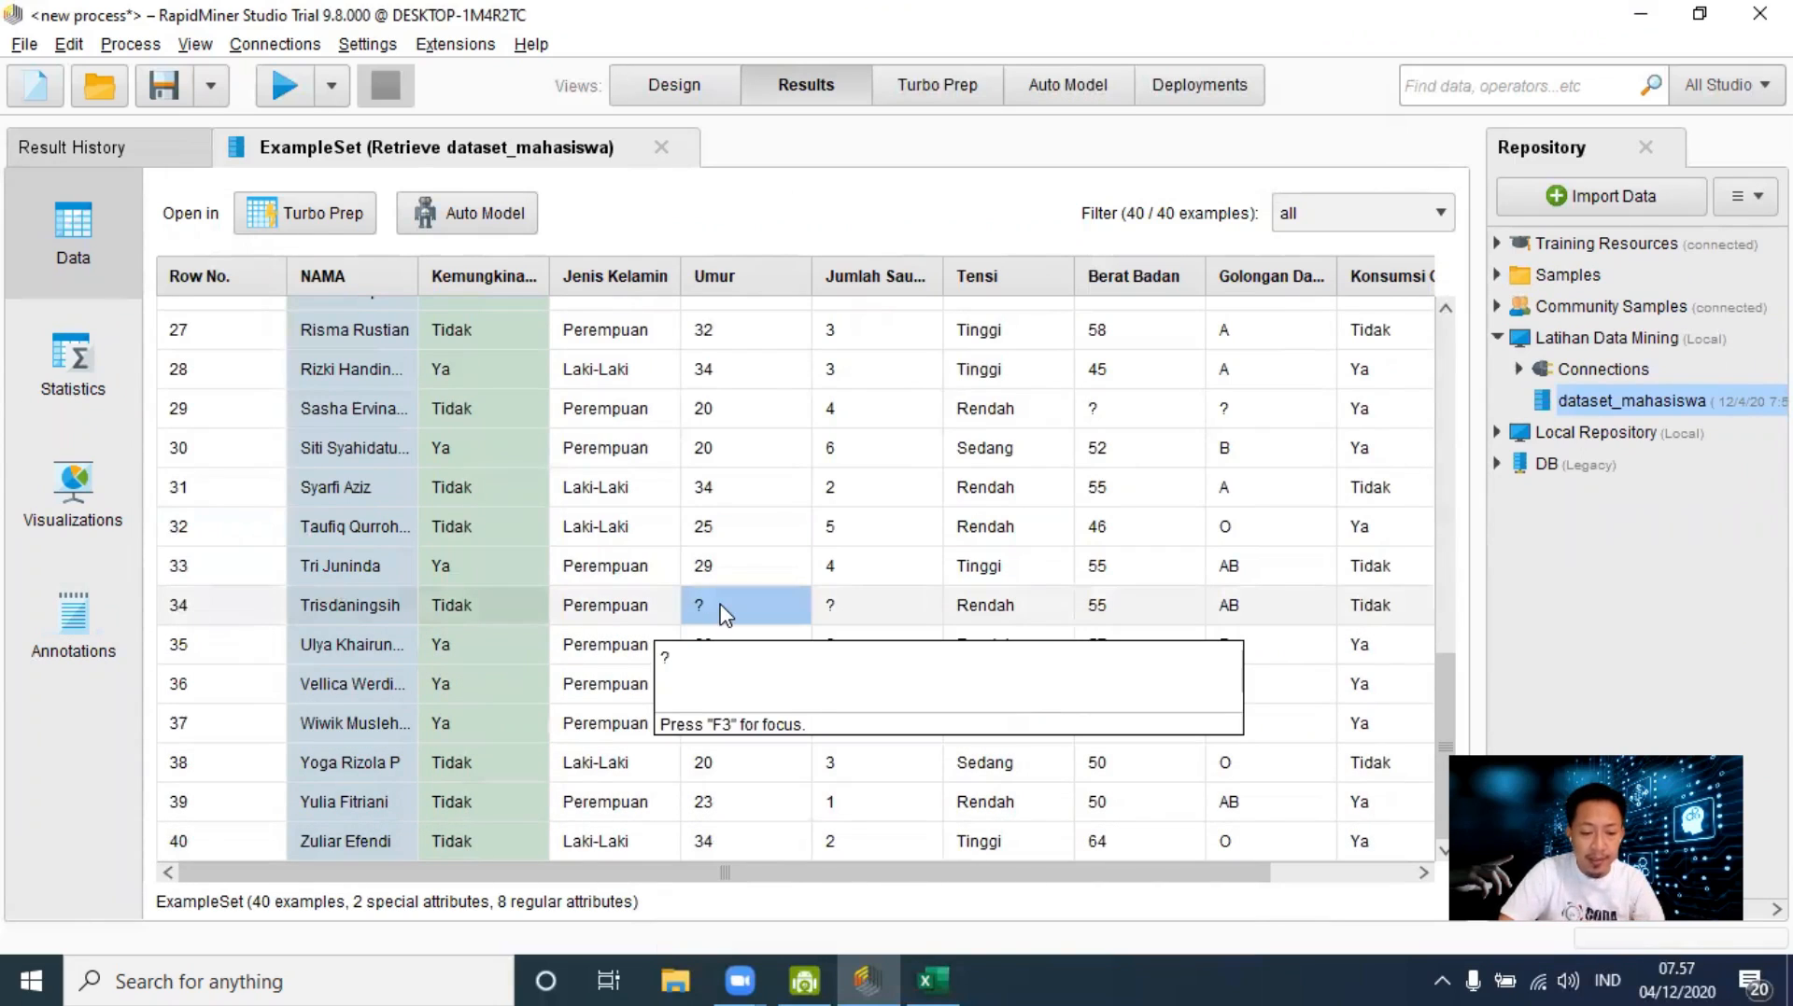
scroll(578, 653, up, 2)
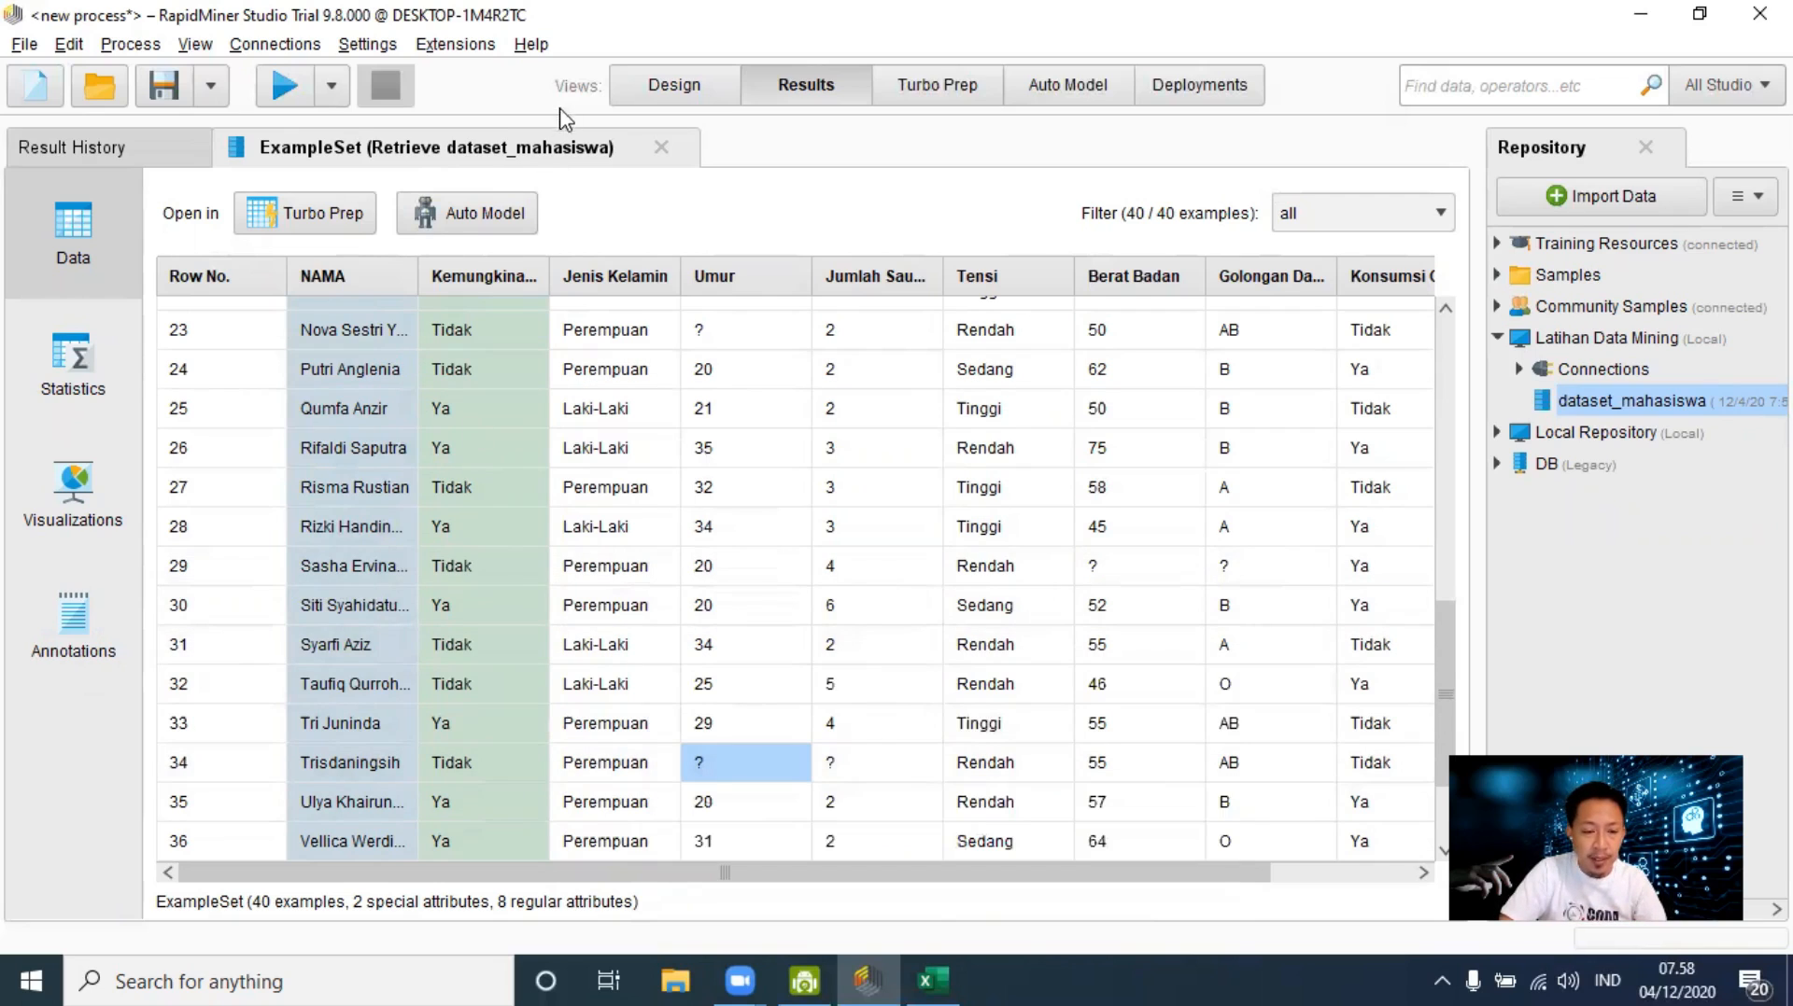
Step: In the process design, set Replace Missing Values to the attribute filter type single and choose the attribute Umur
click(672, 87)
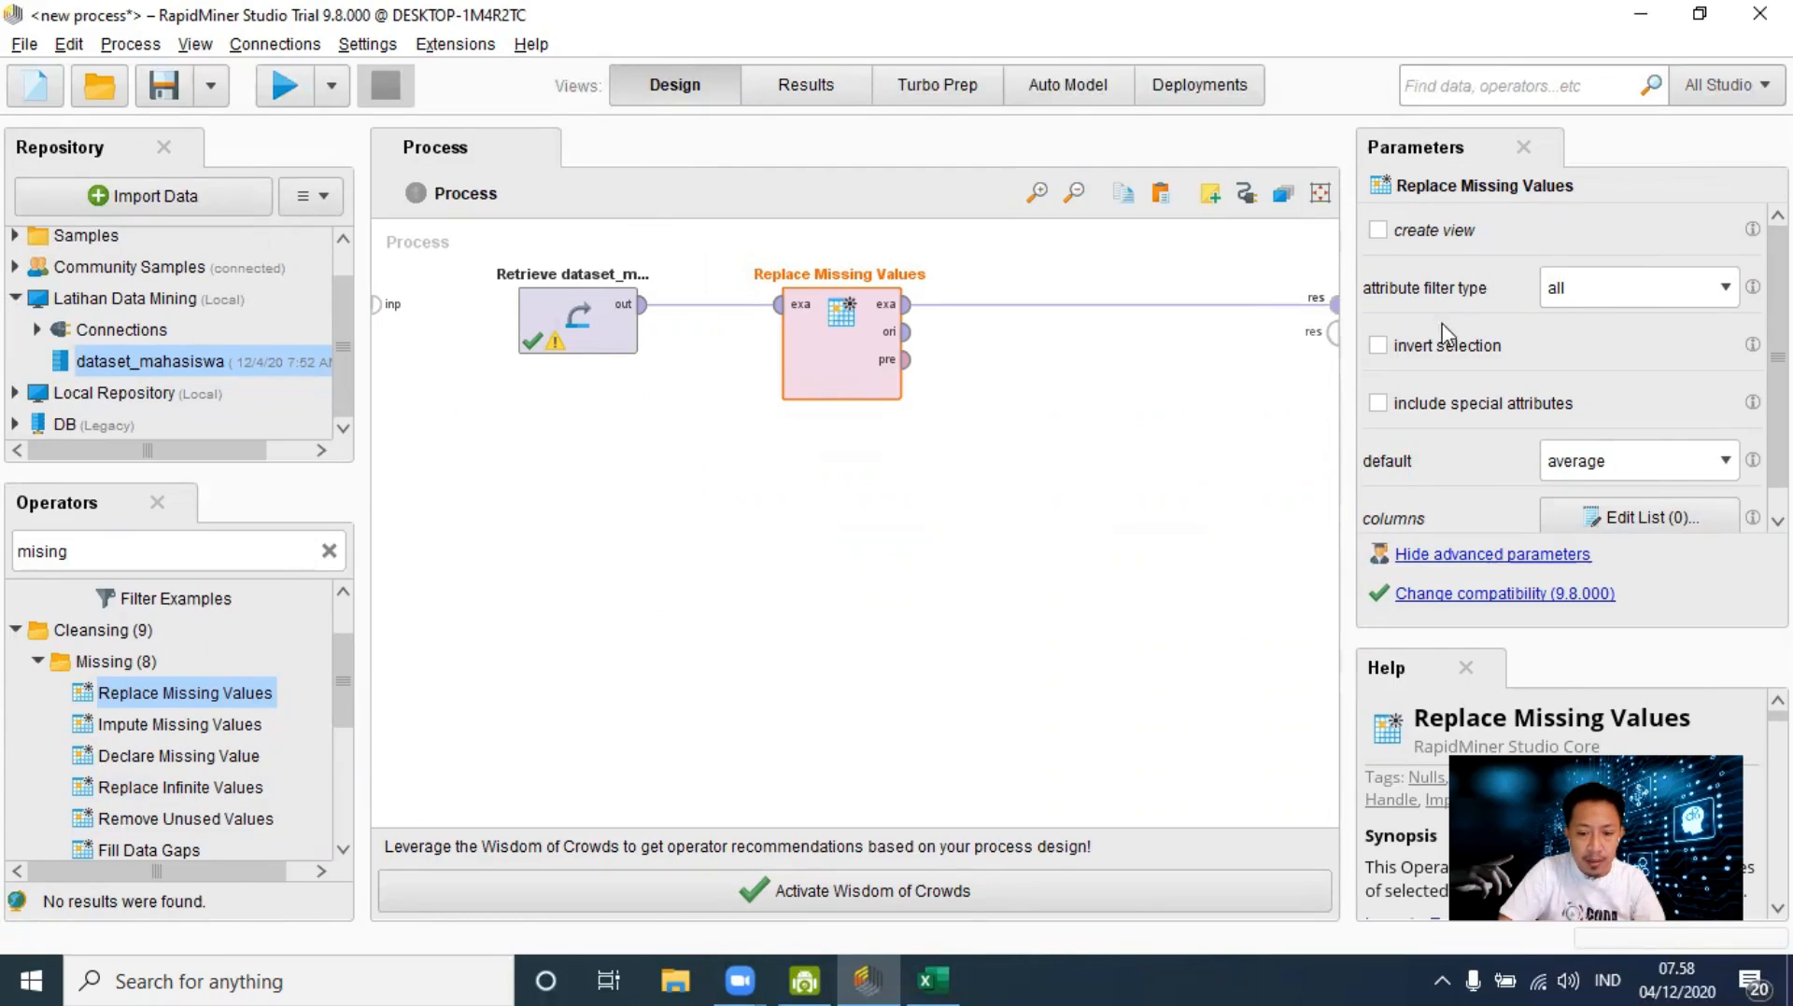
click(1667, 299)
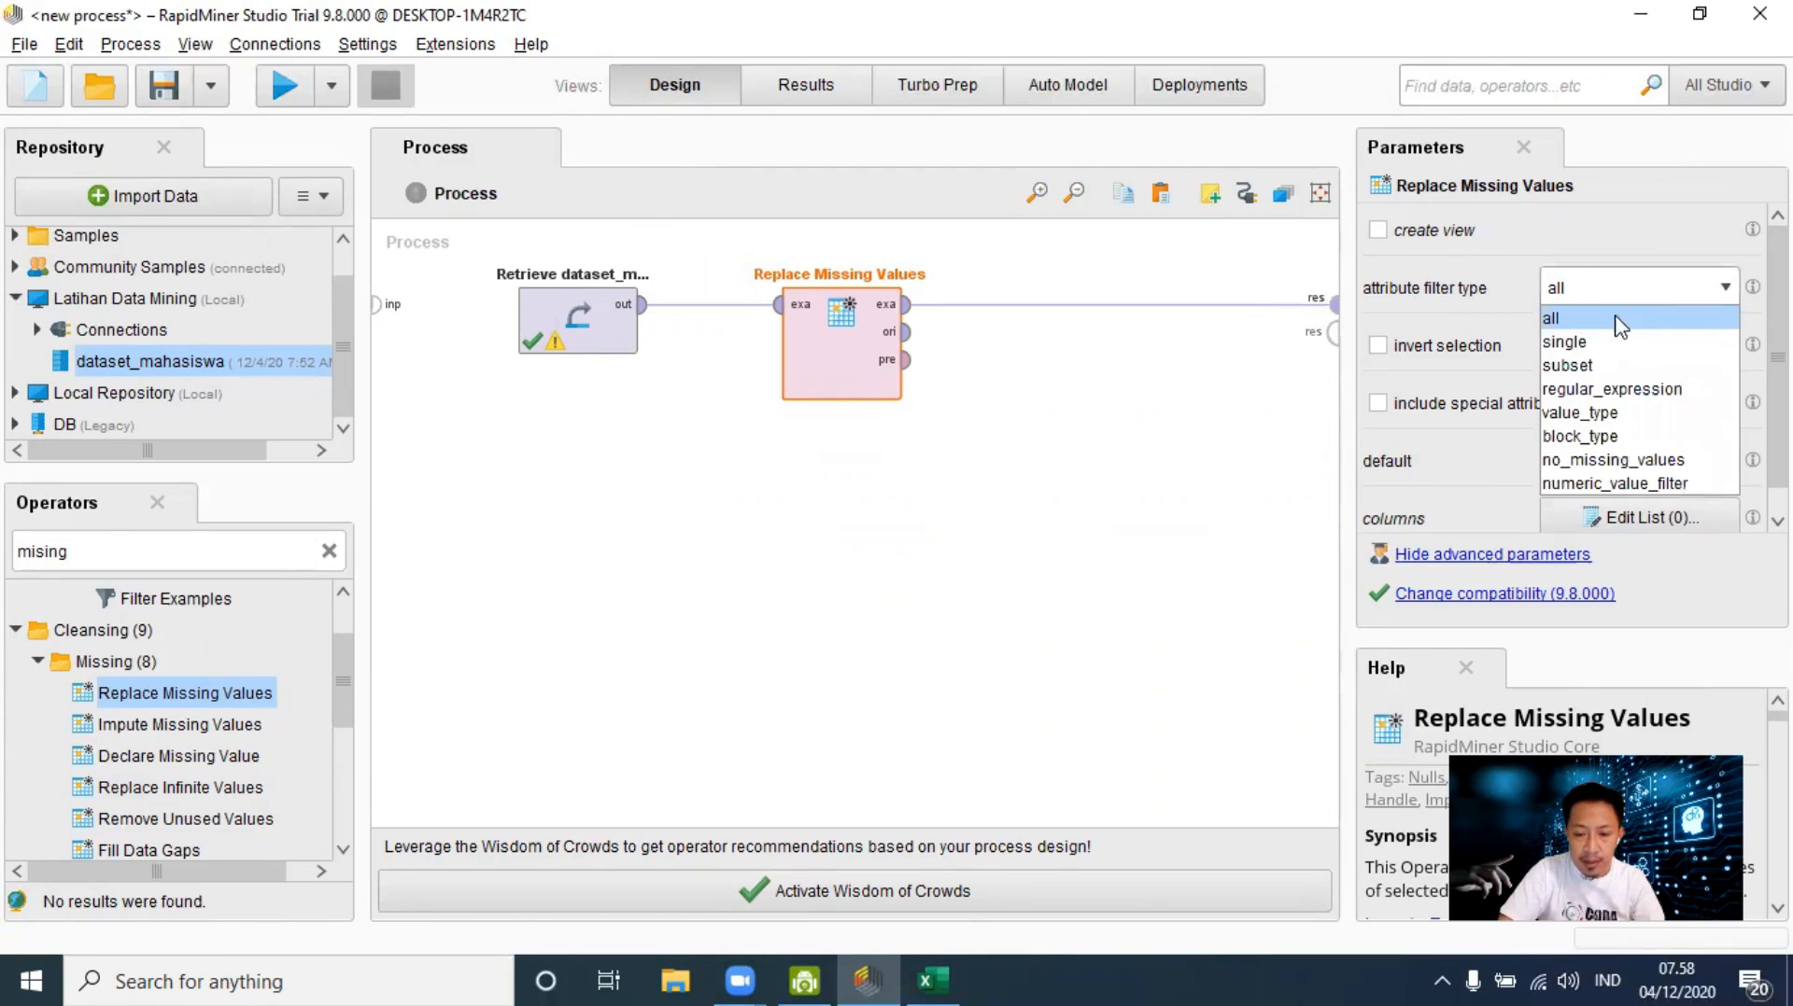
click(1591, 341)
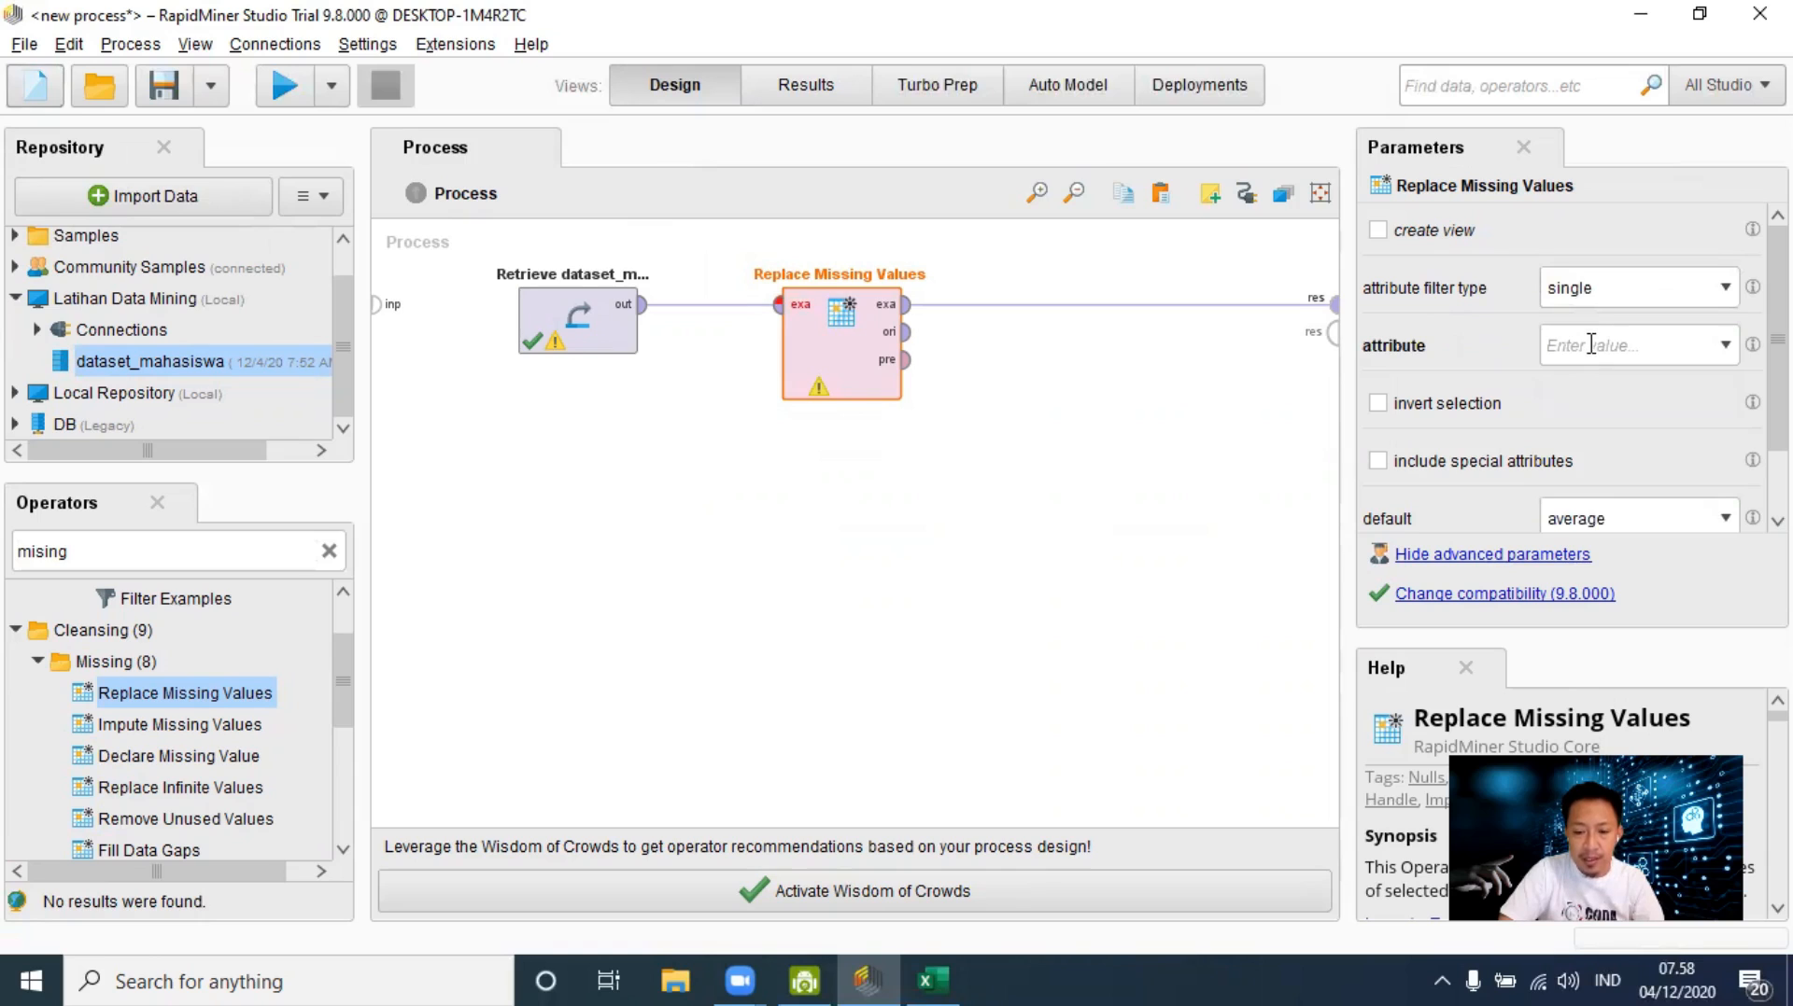
click(1727, 344)
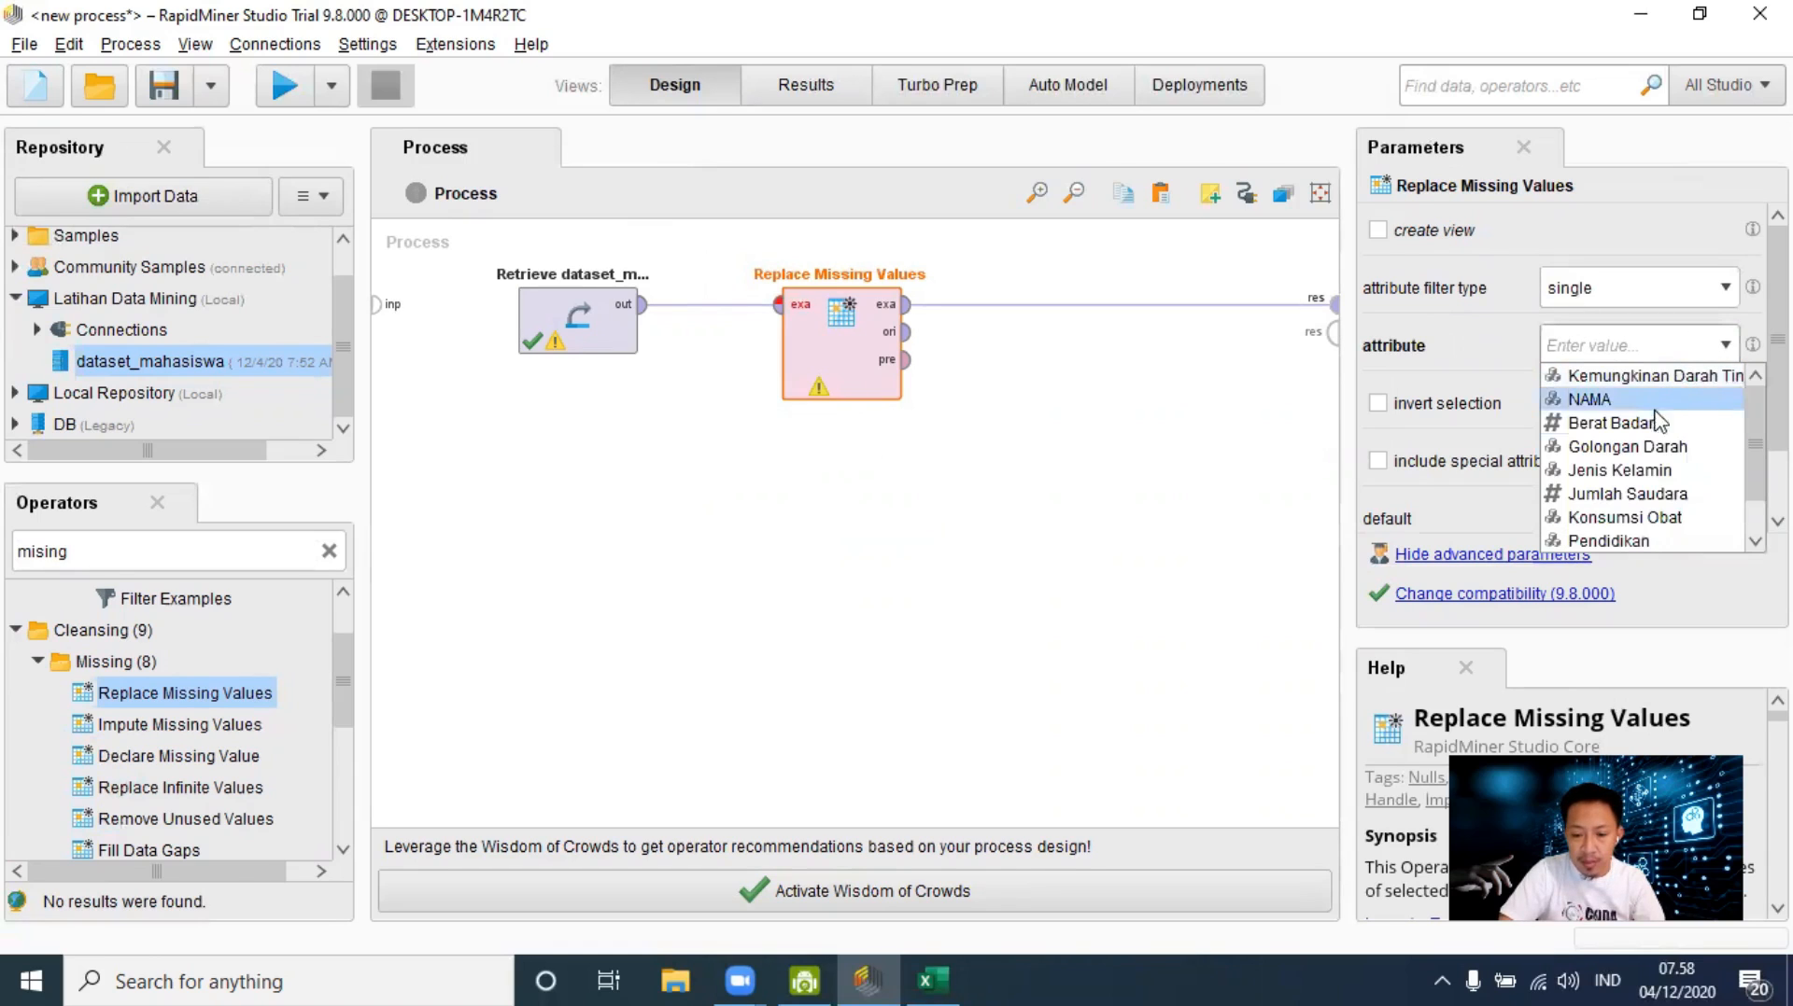
scroll(1653, 481, down, 1)
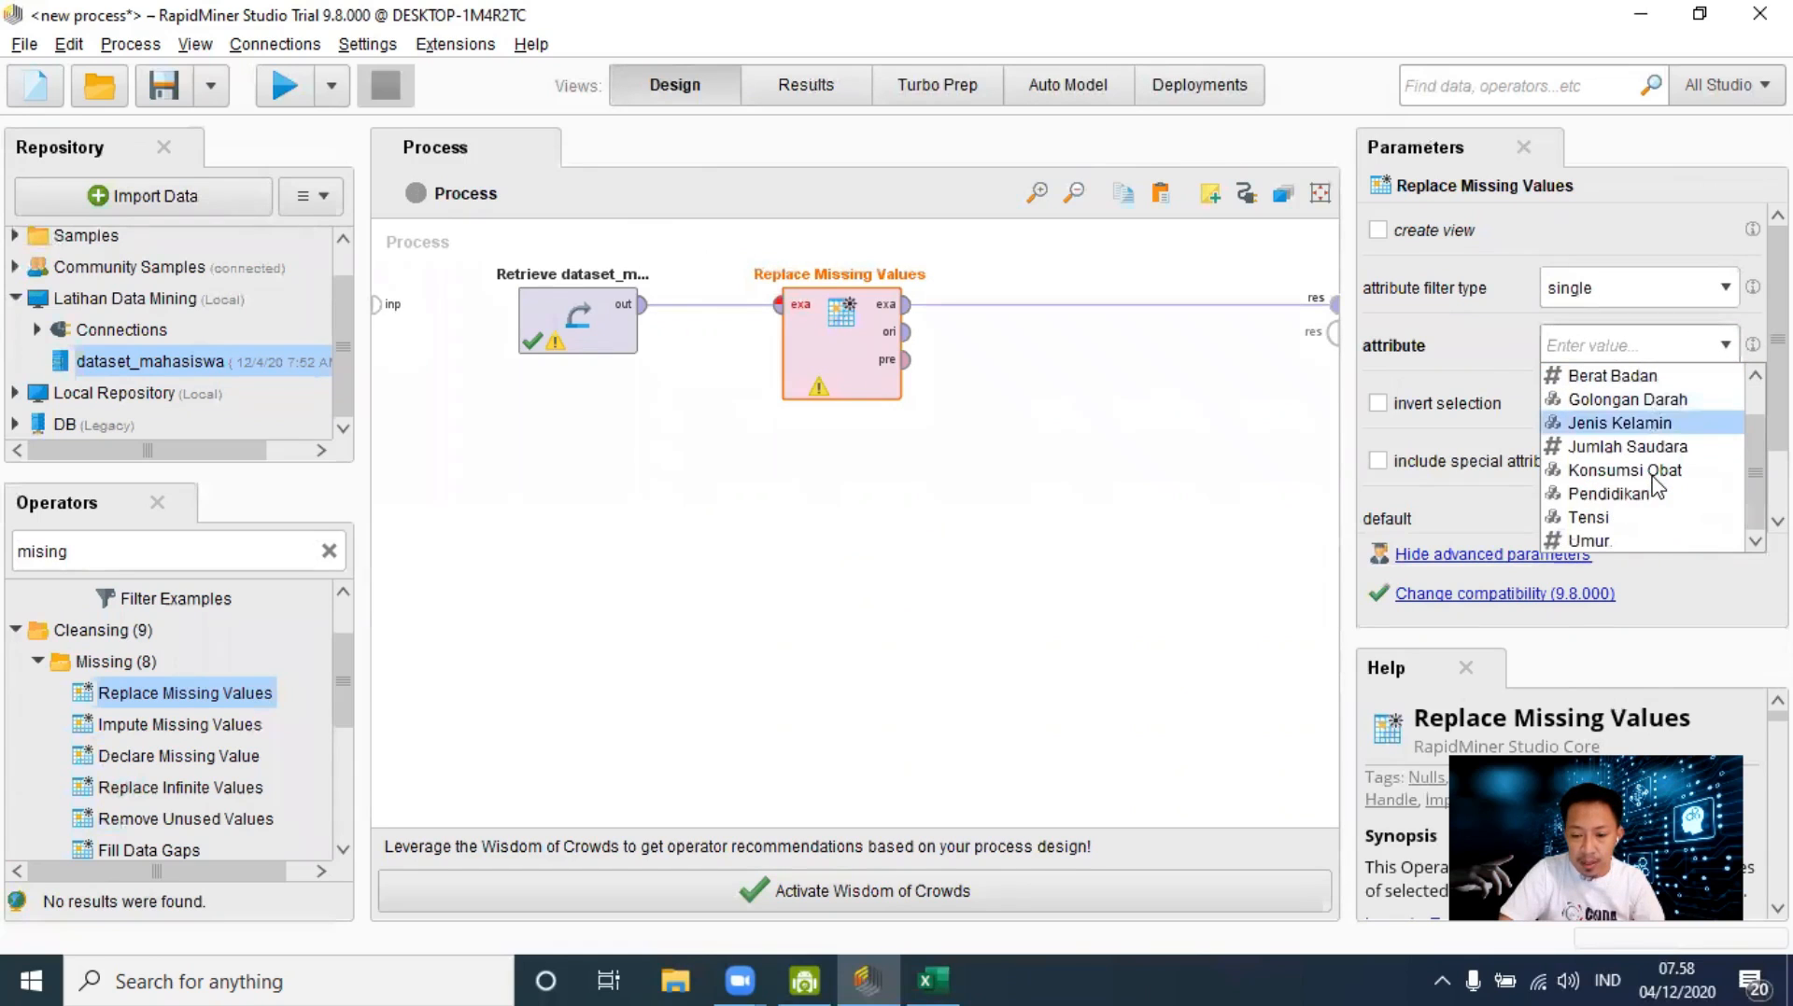
click(1620, 539)
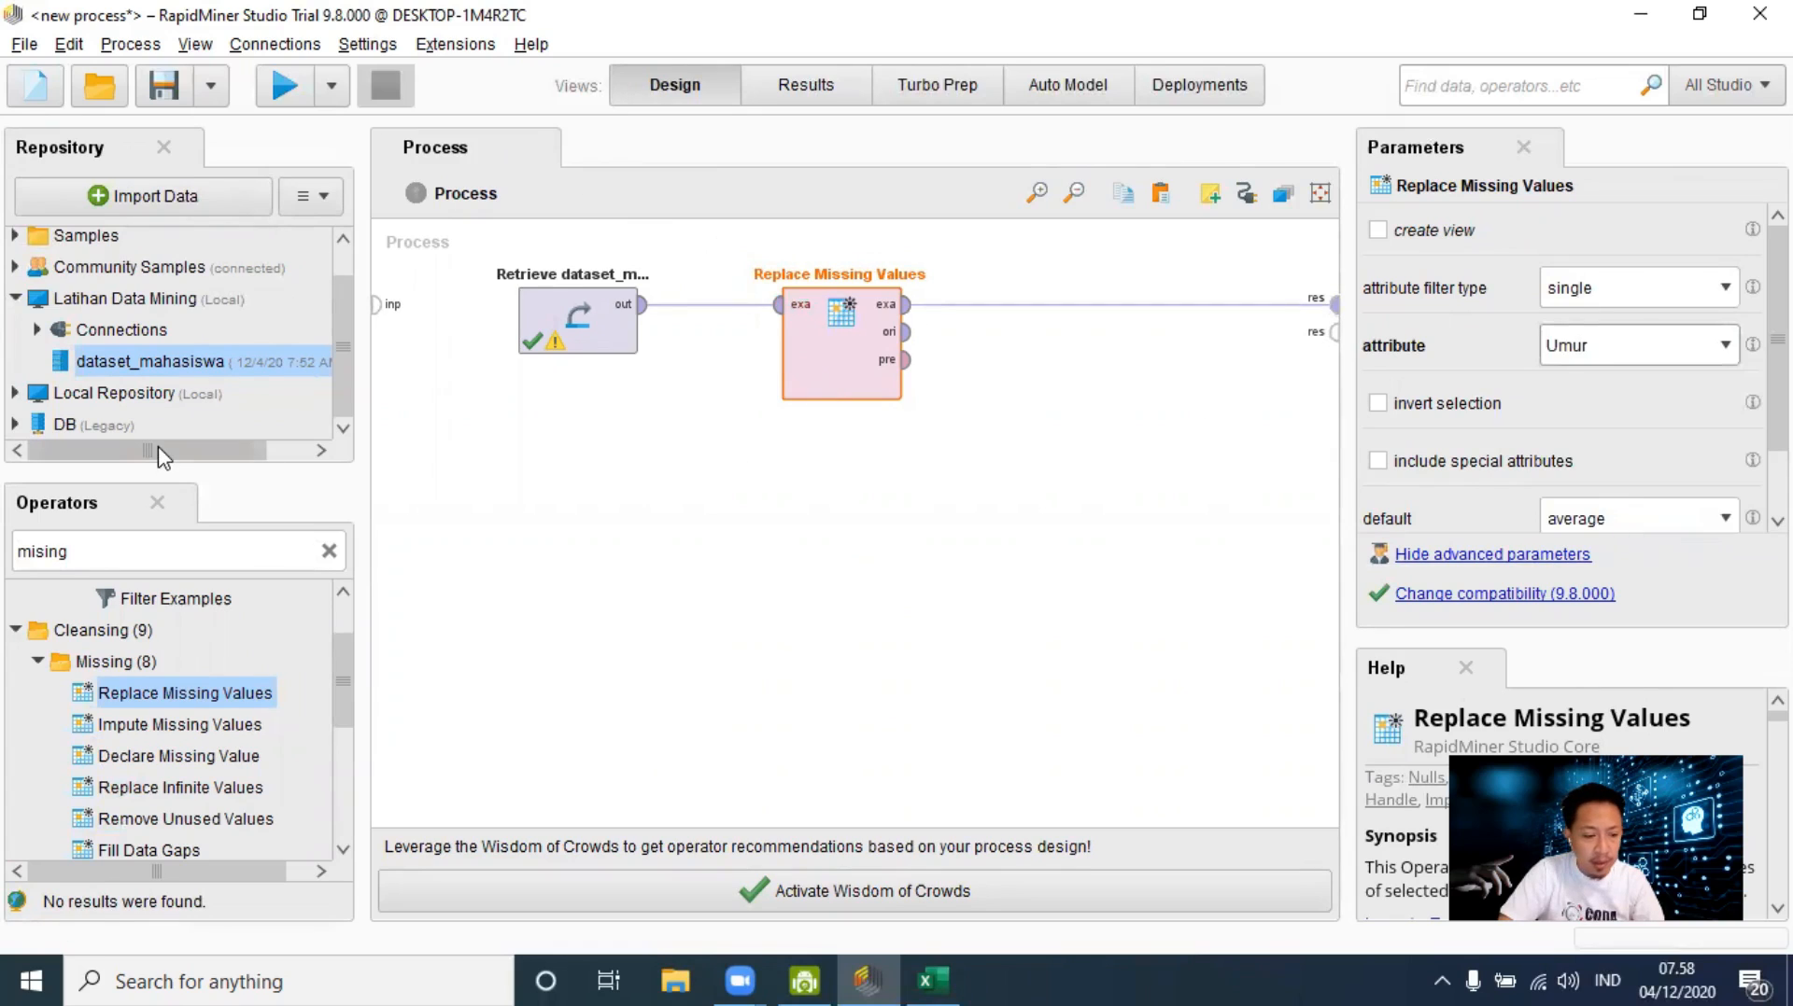
Step: Recheck the missing Umur entries in the retrieved data, keep average as the operator's default replacement, and run the process
click(788, 88)
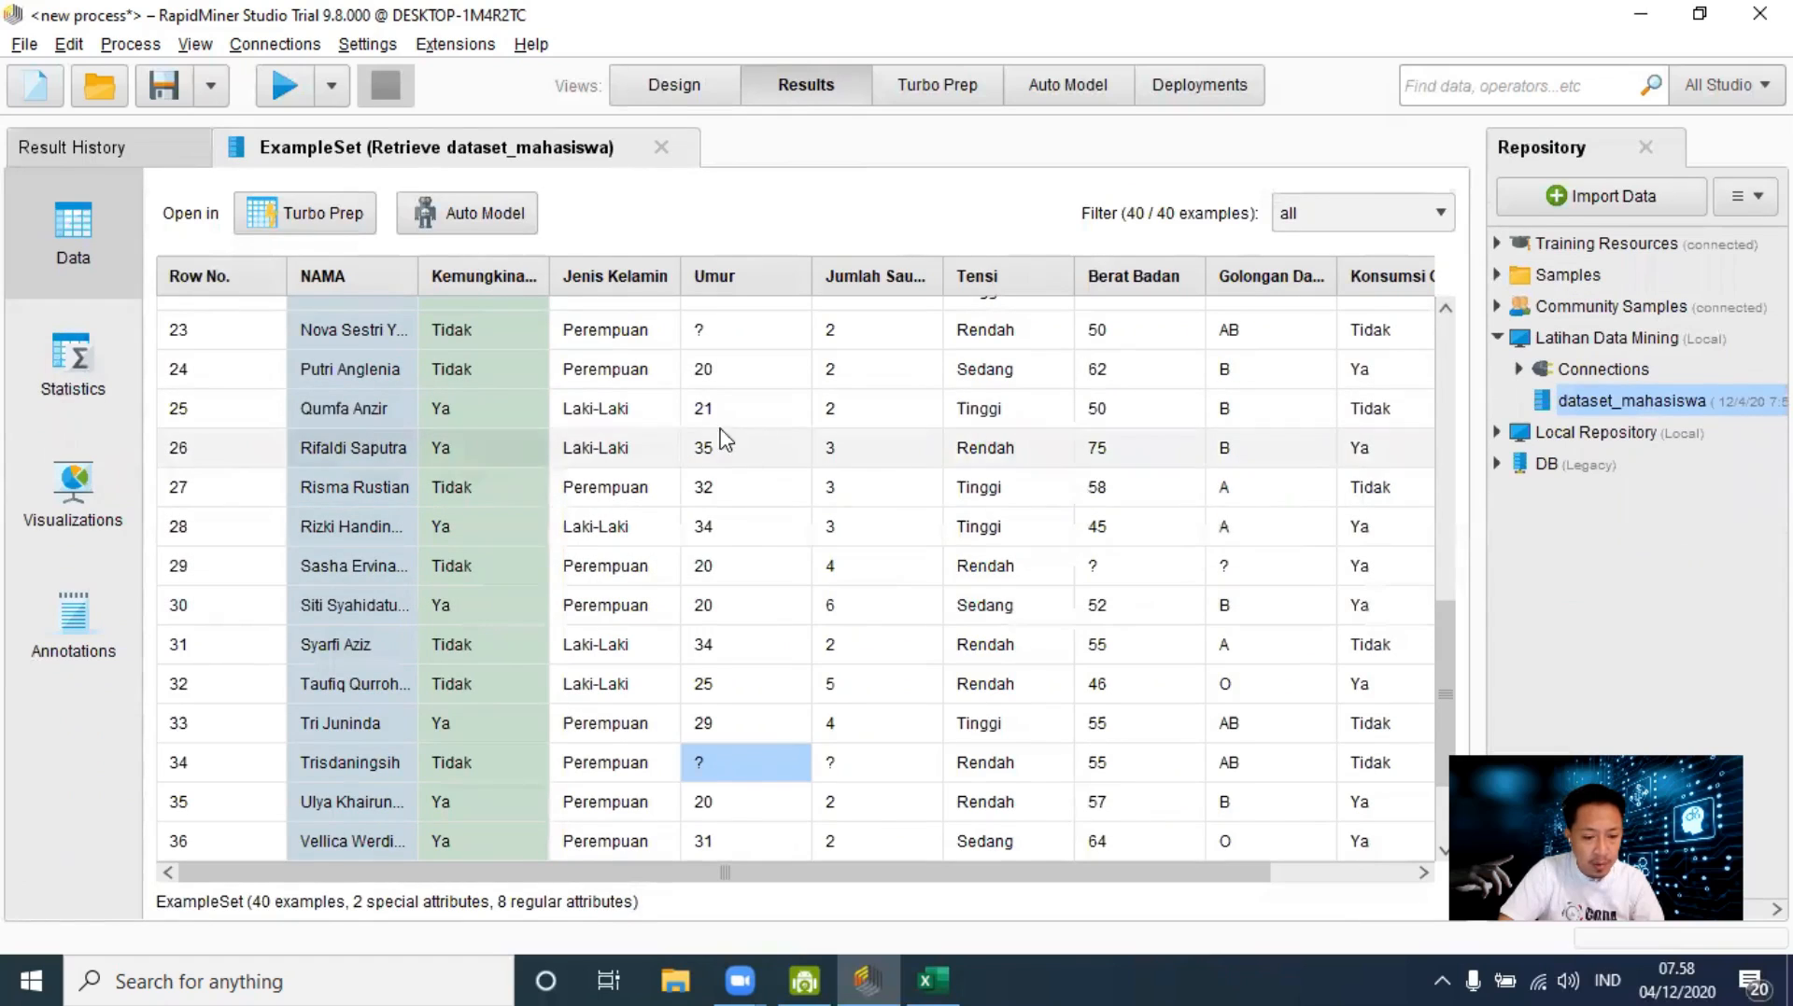
scroll(733, 709, down, 1)
scroll(719, 560, up, 2)
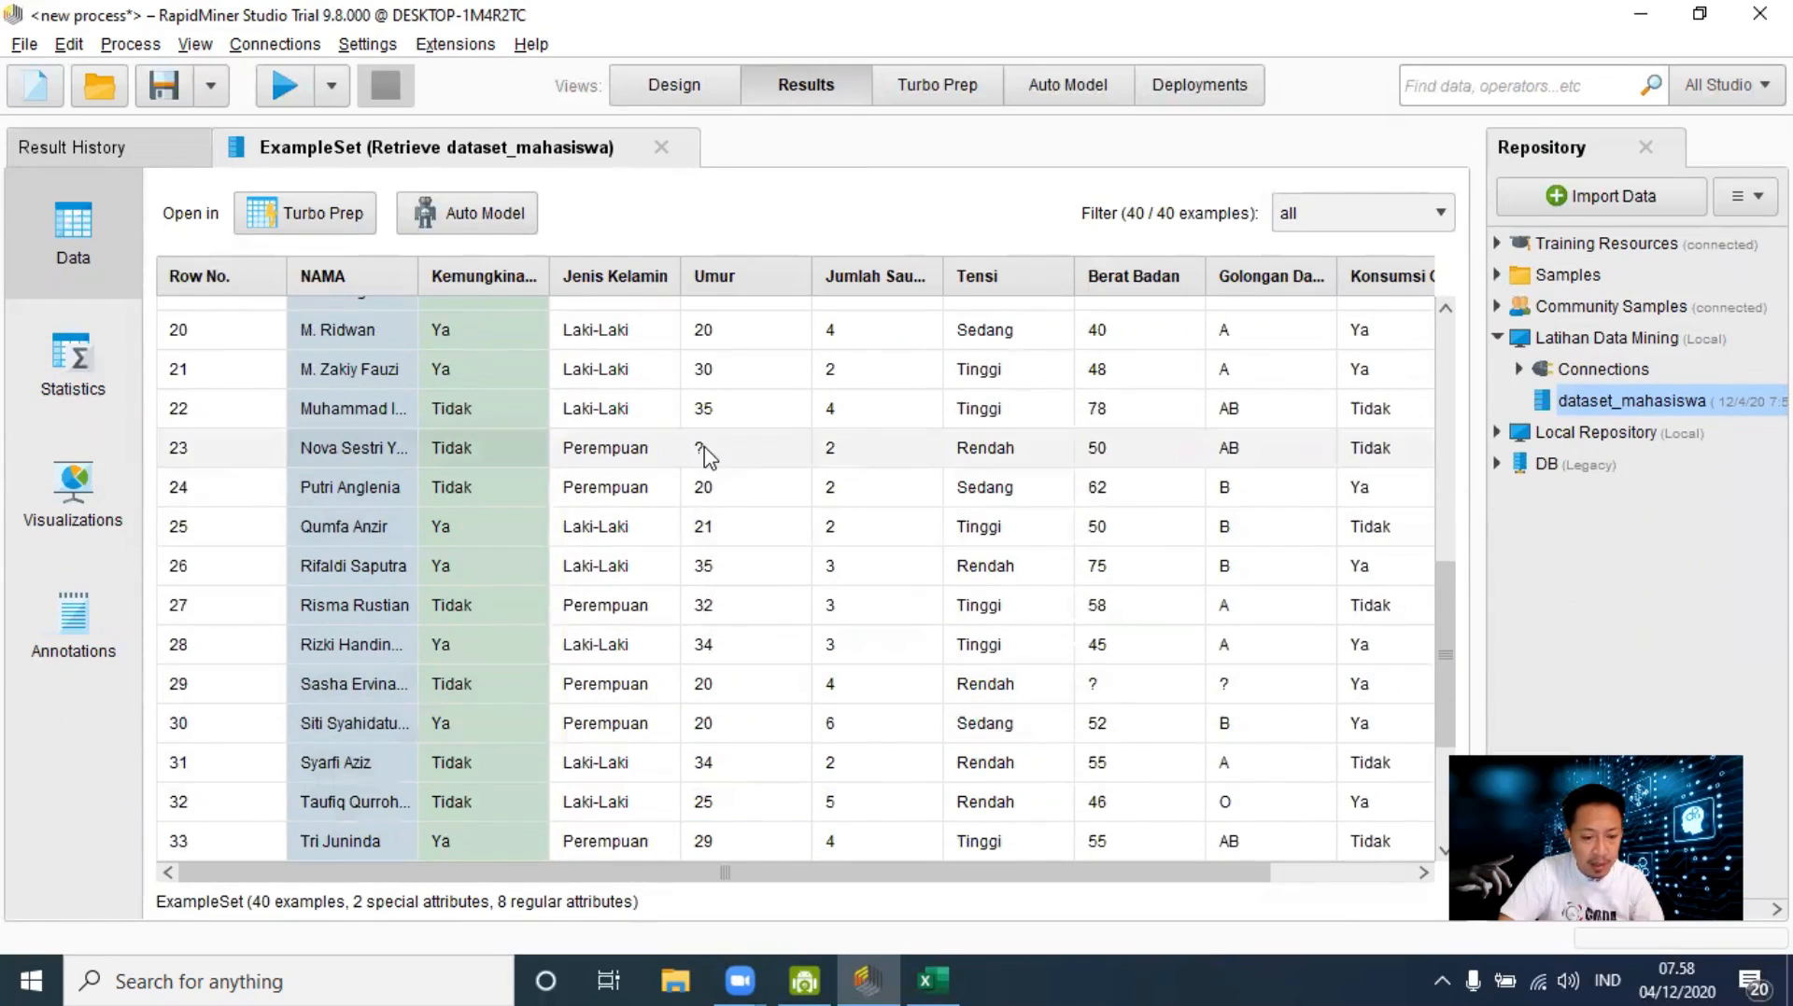
click(686, 94)
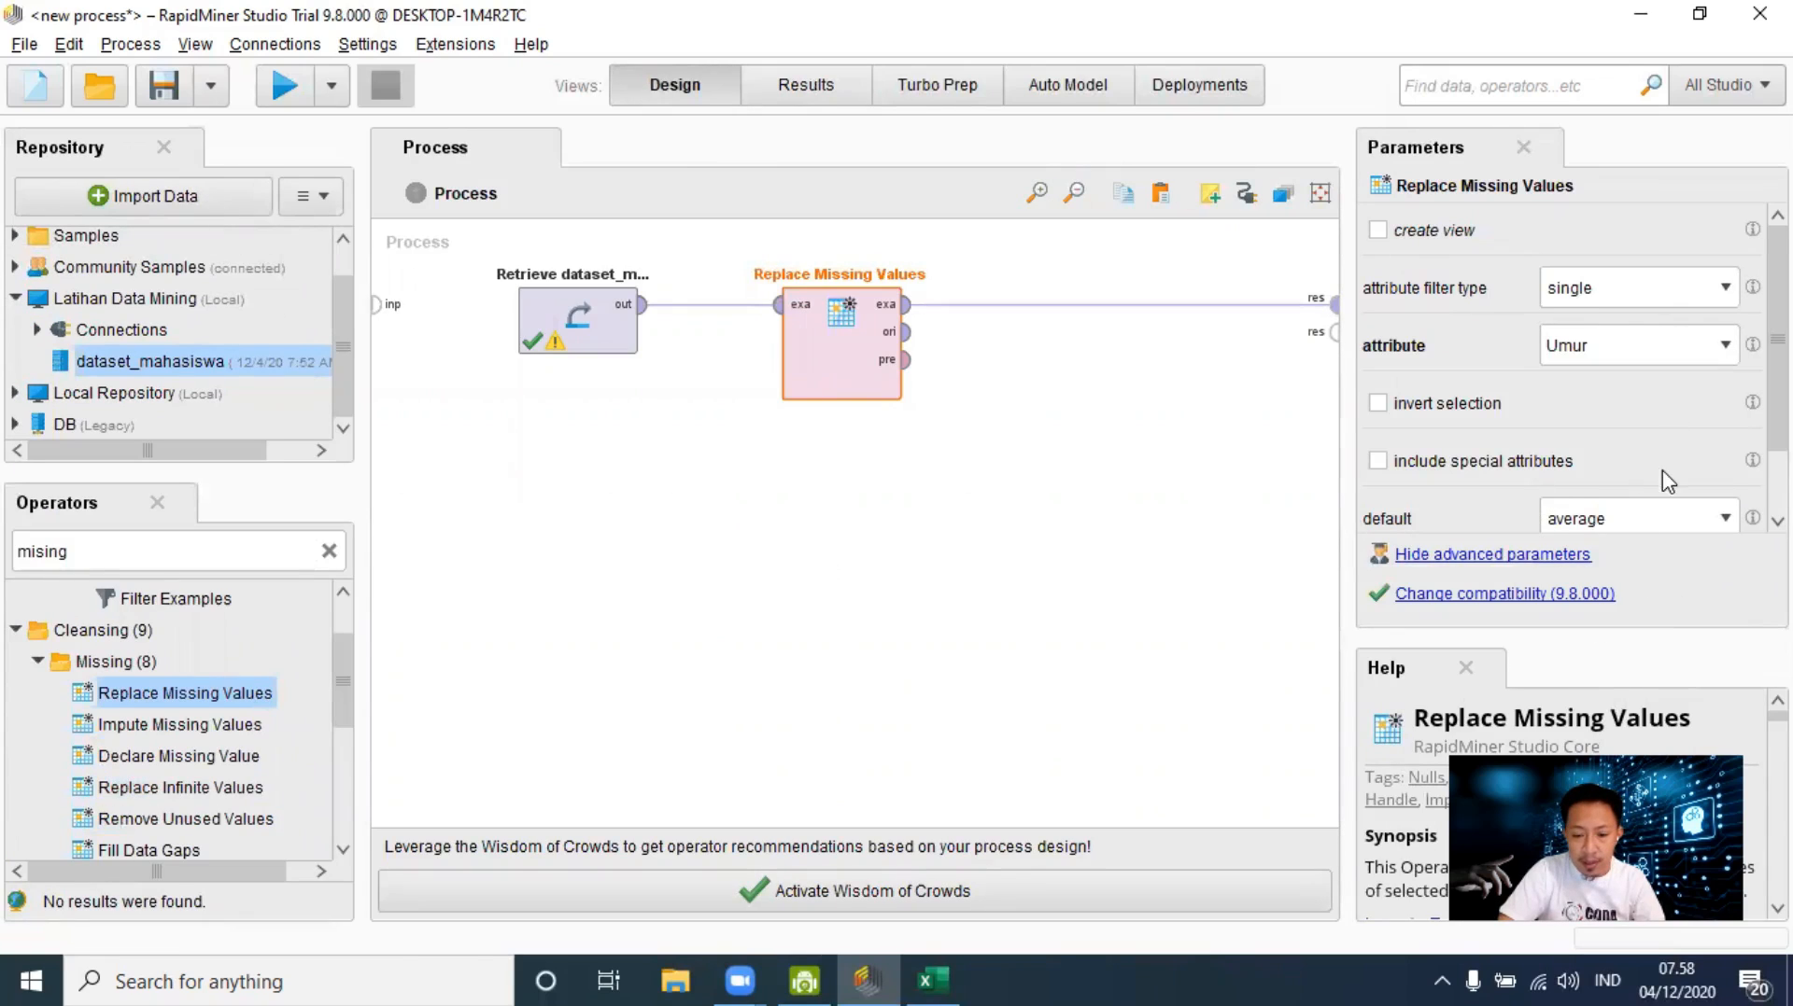
scroll(1668, 481, down, 2)
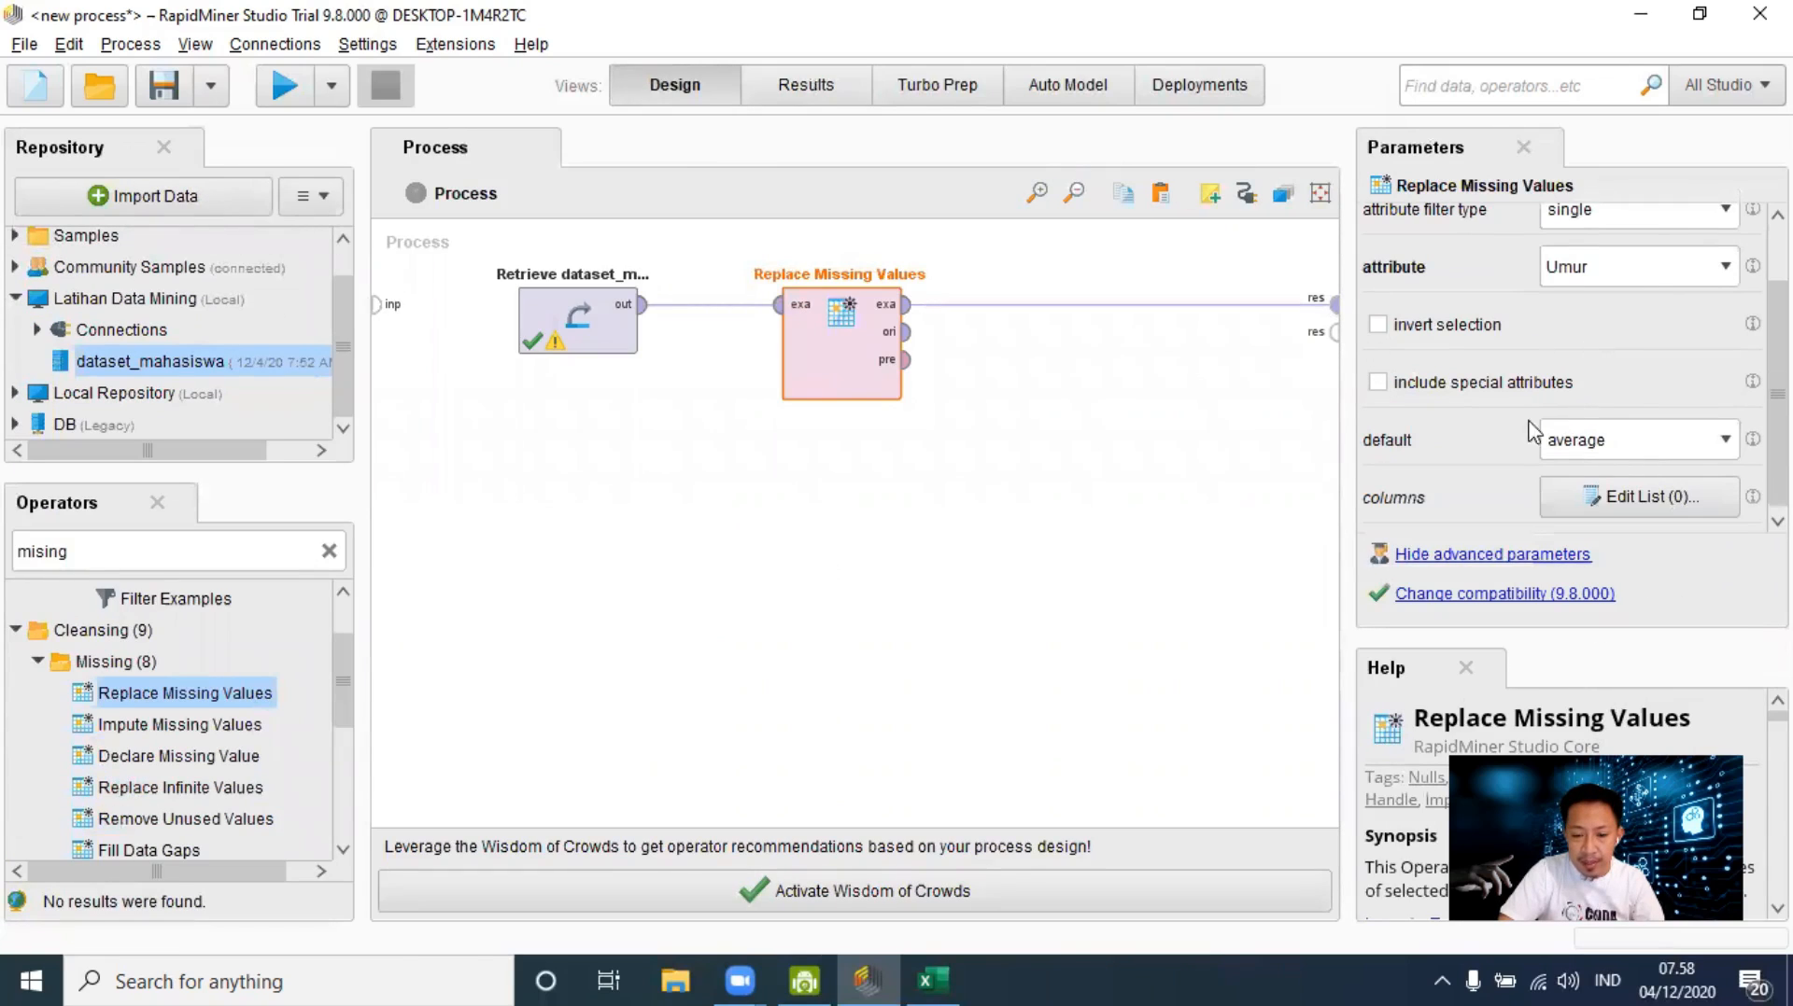
click(1695, 452)
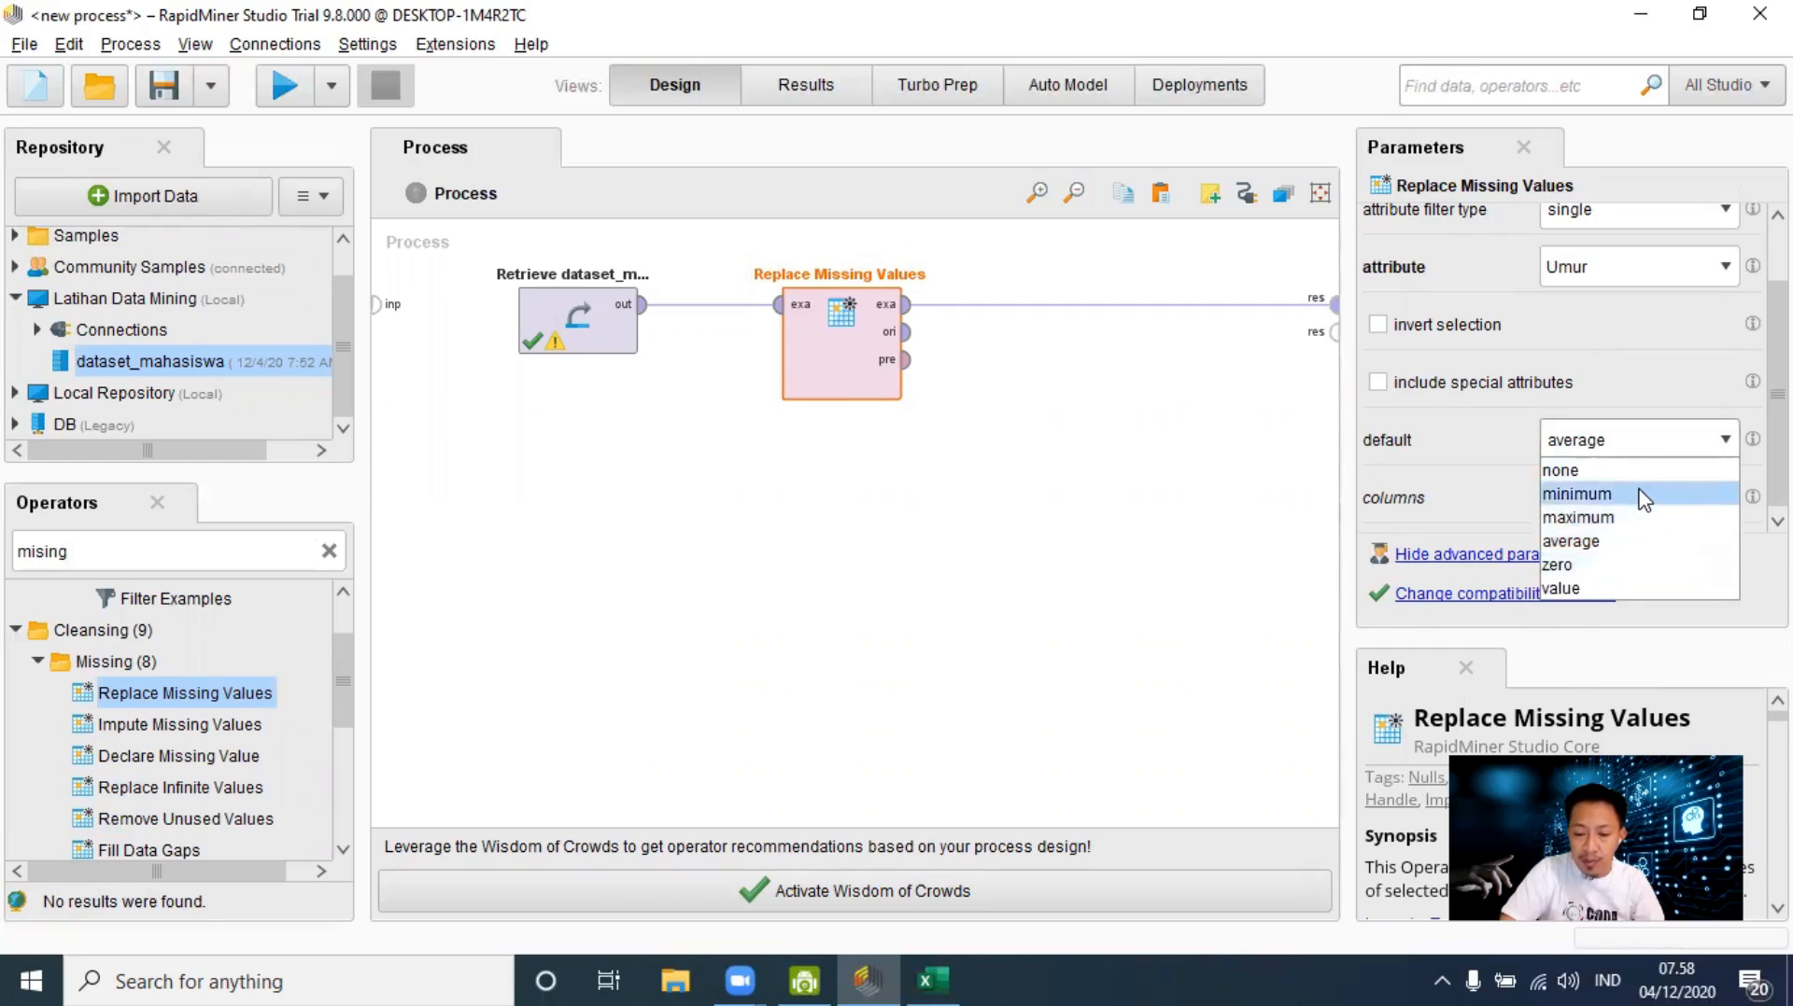
click(1627, 543)
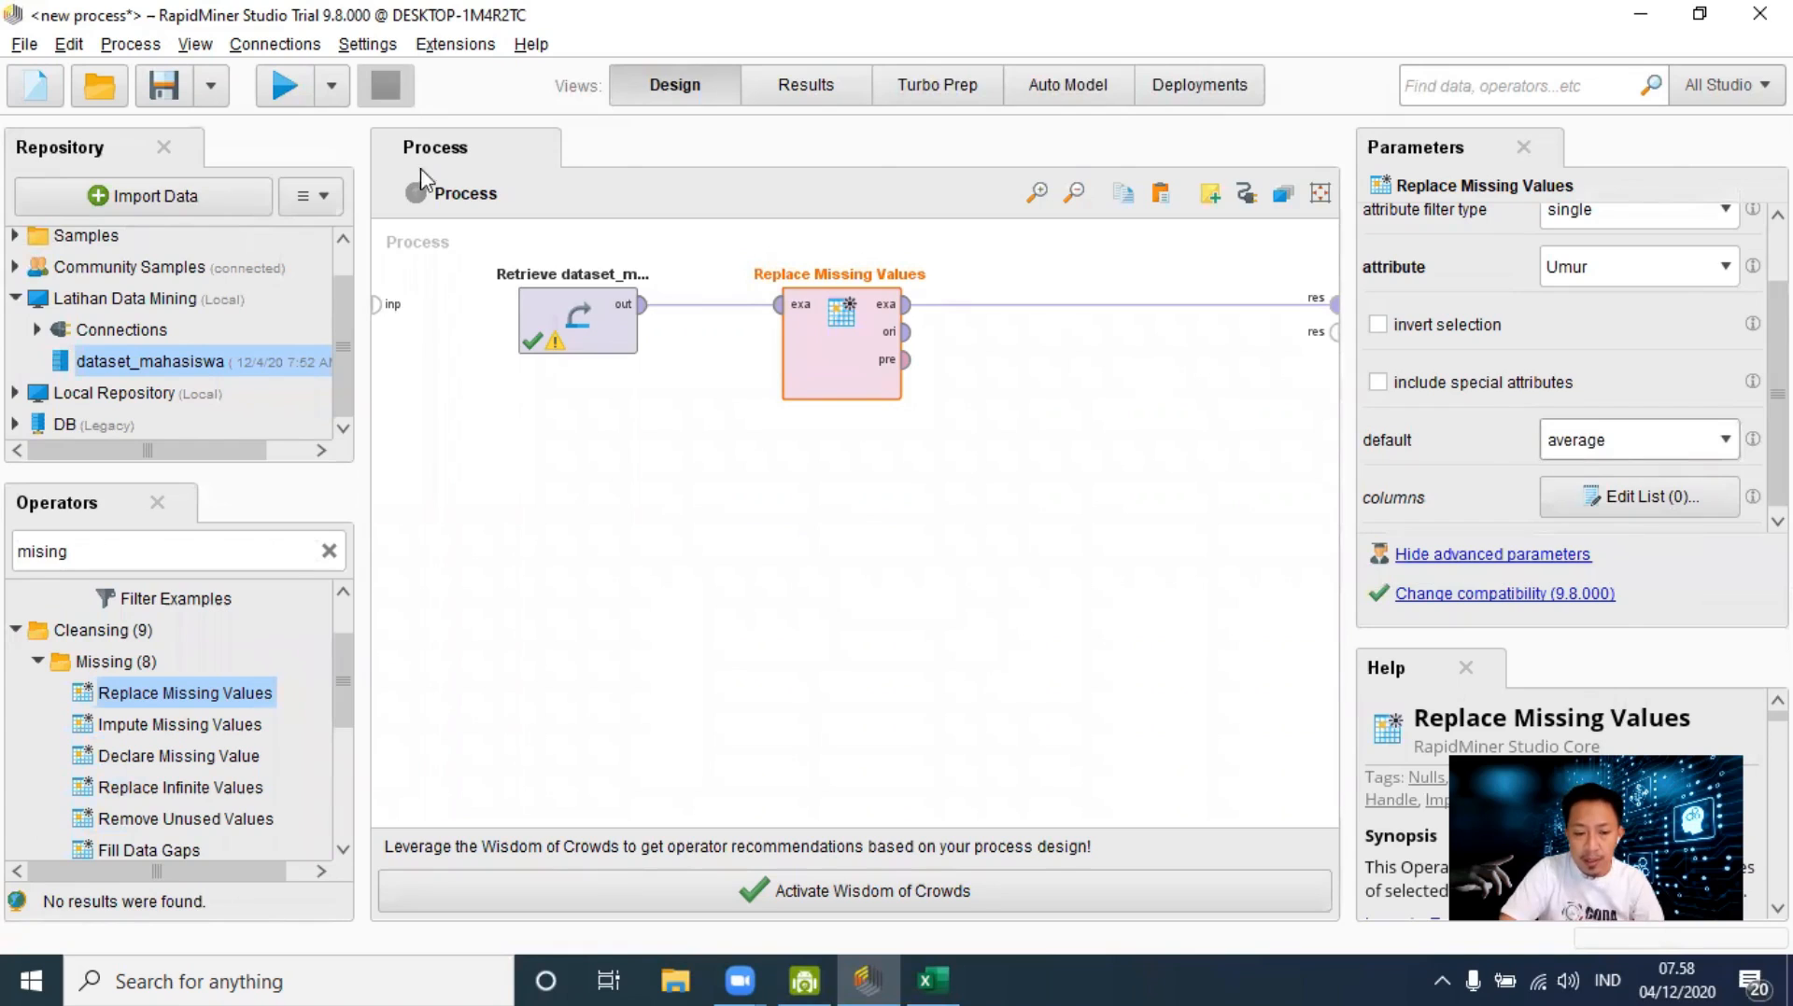
click(280, 86)
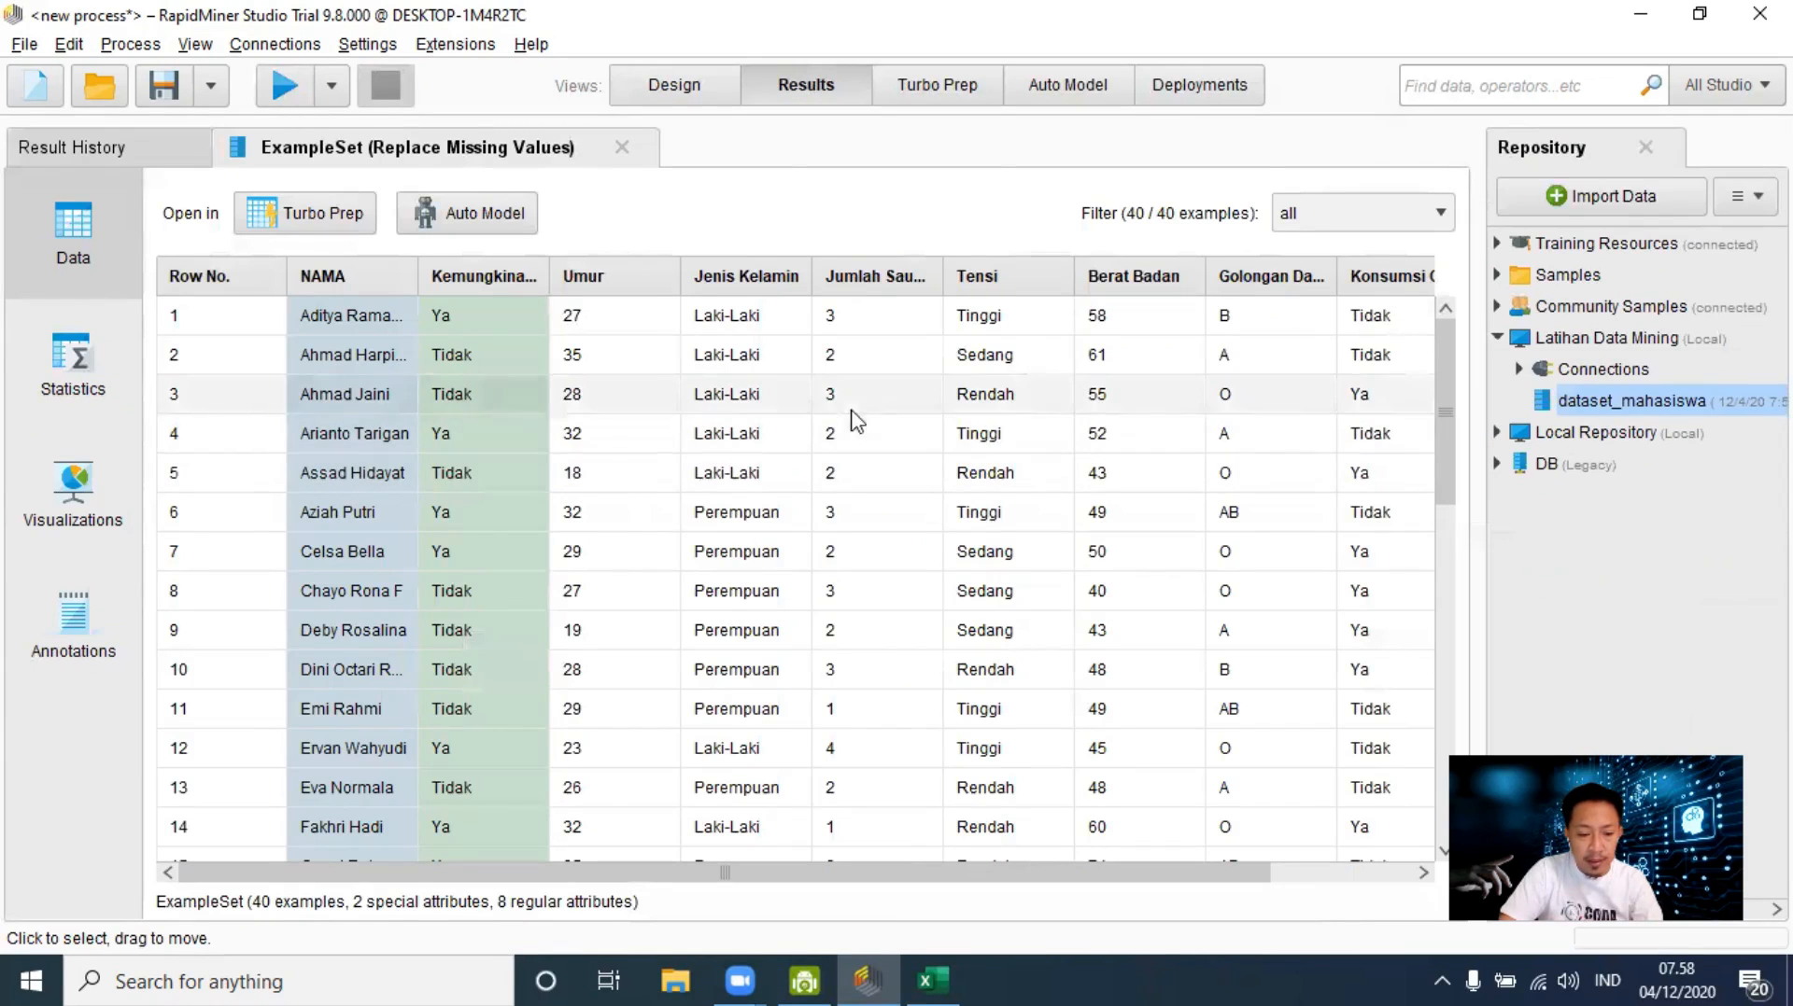
Step: Check the missing counts of all attributes in the statistics of the Replace Missing Values result
click(63, 368)
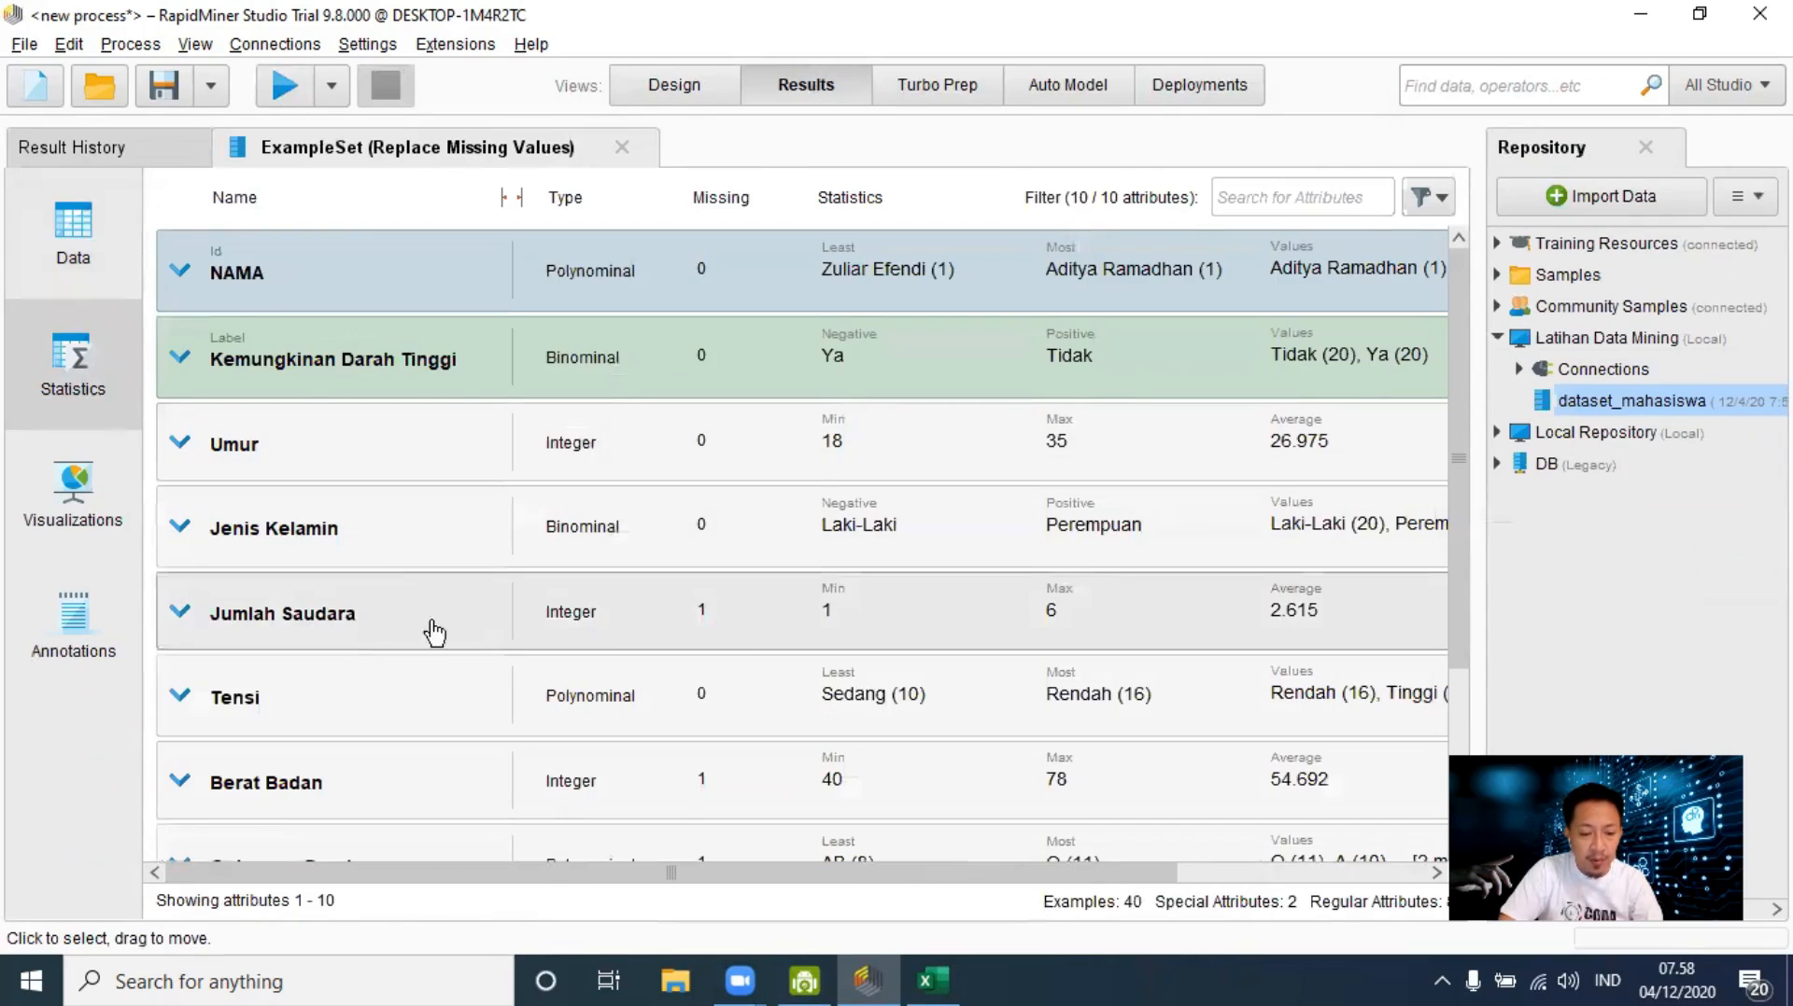
scroll(743, 639, down, 1)
scroll(704, 746, down, 1)
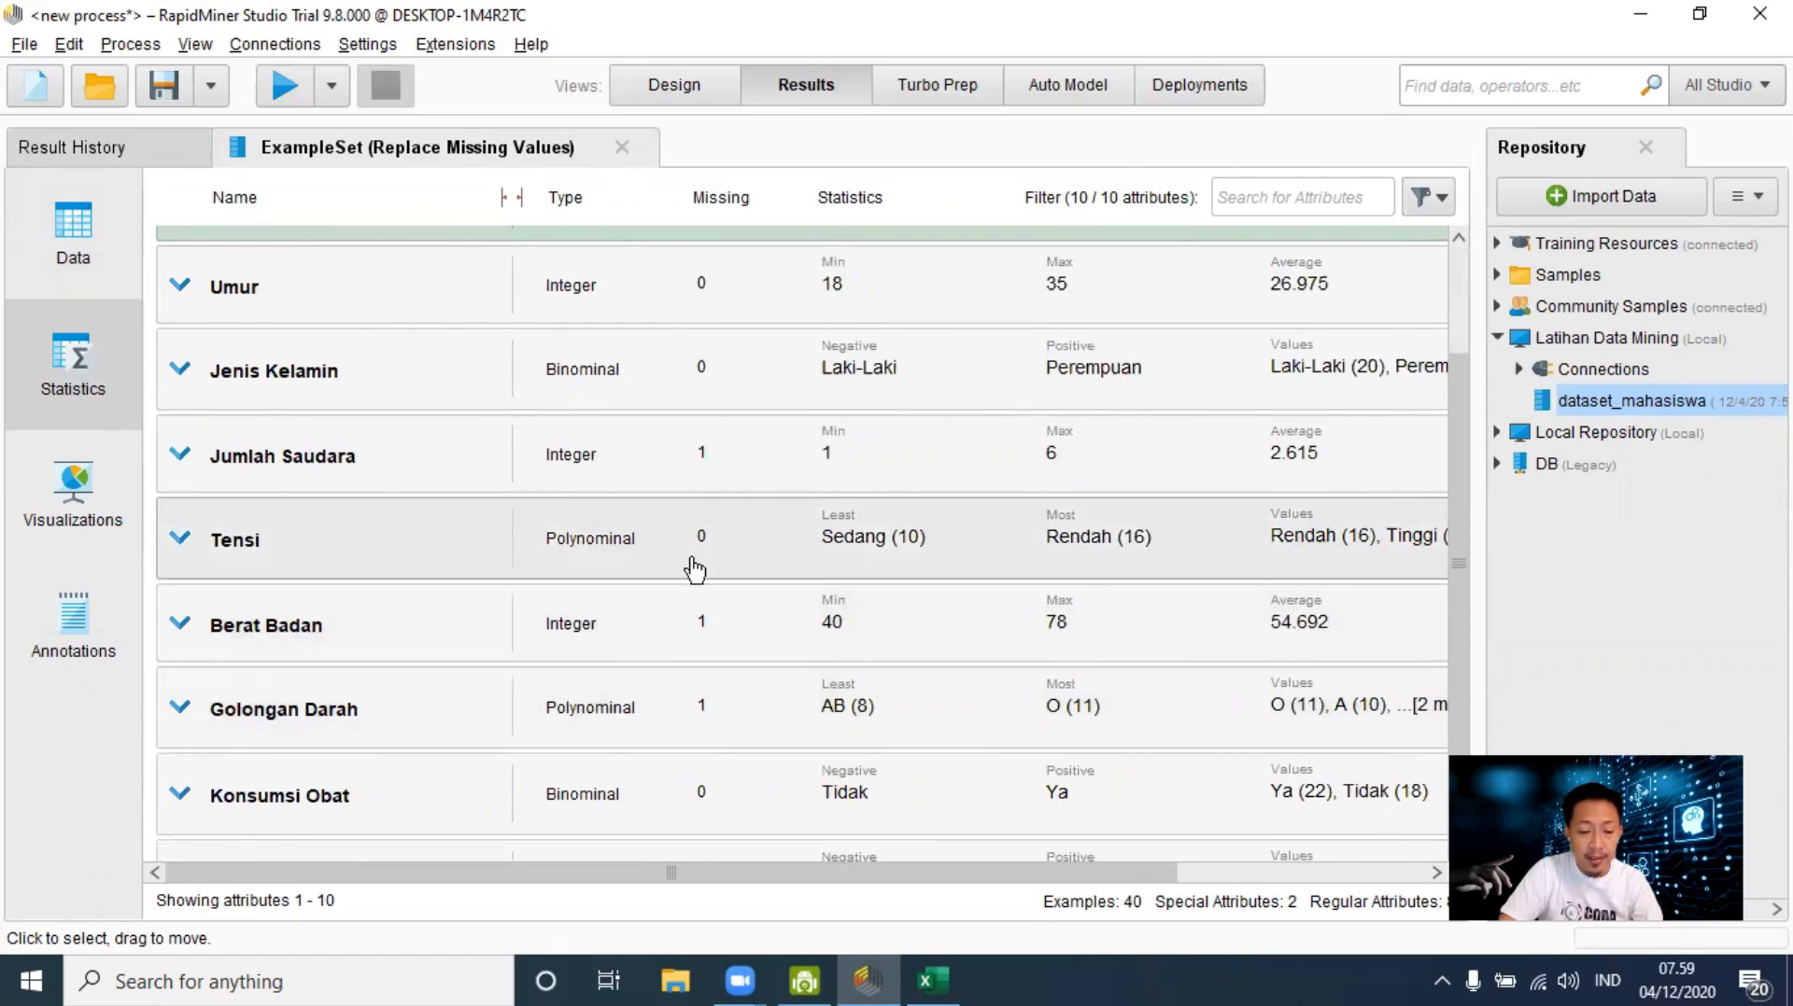
scroll(688, 564, up, 2)
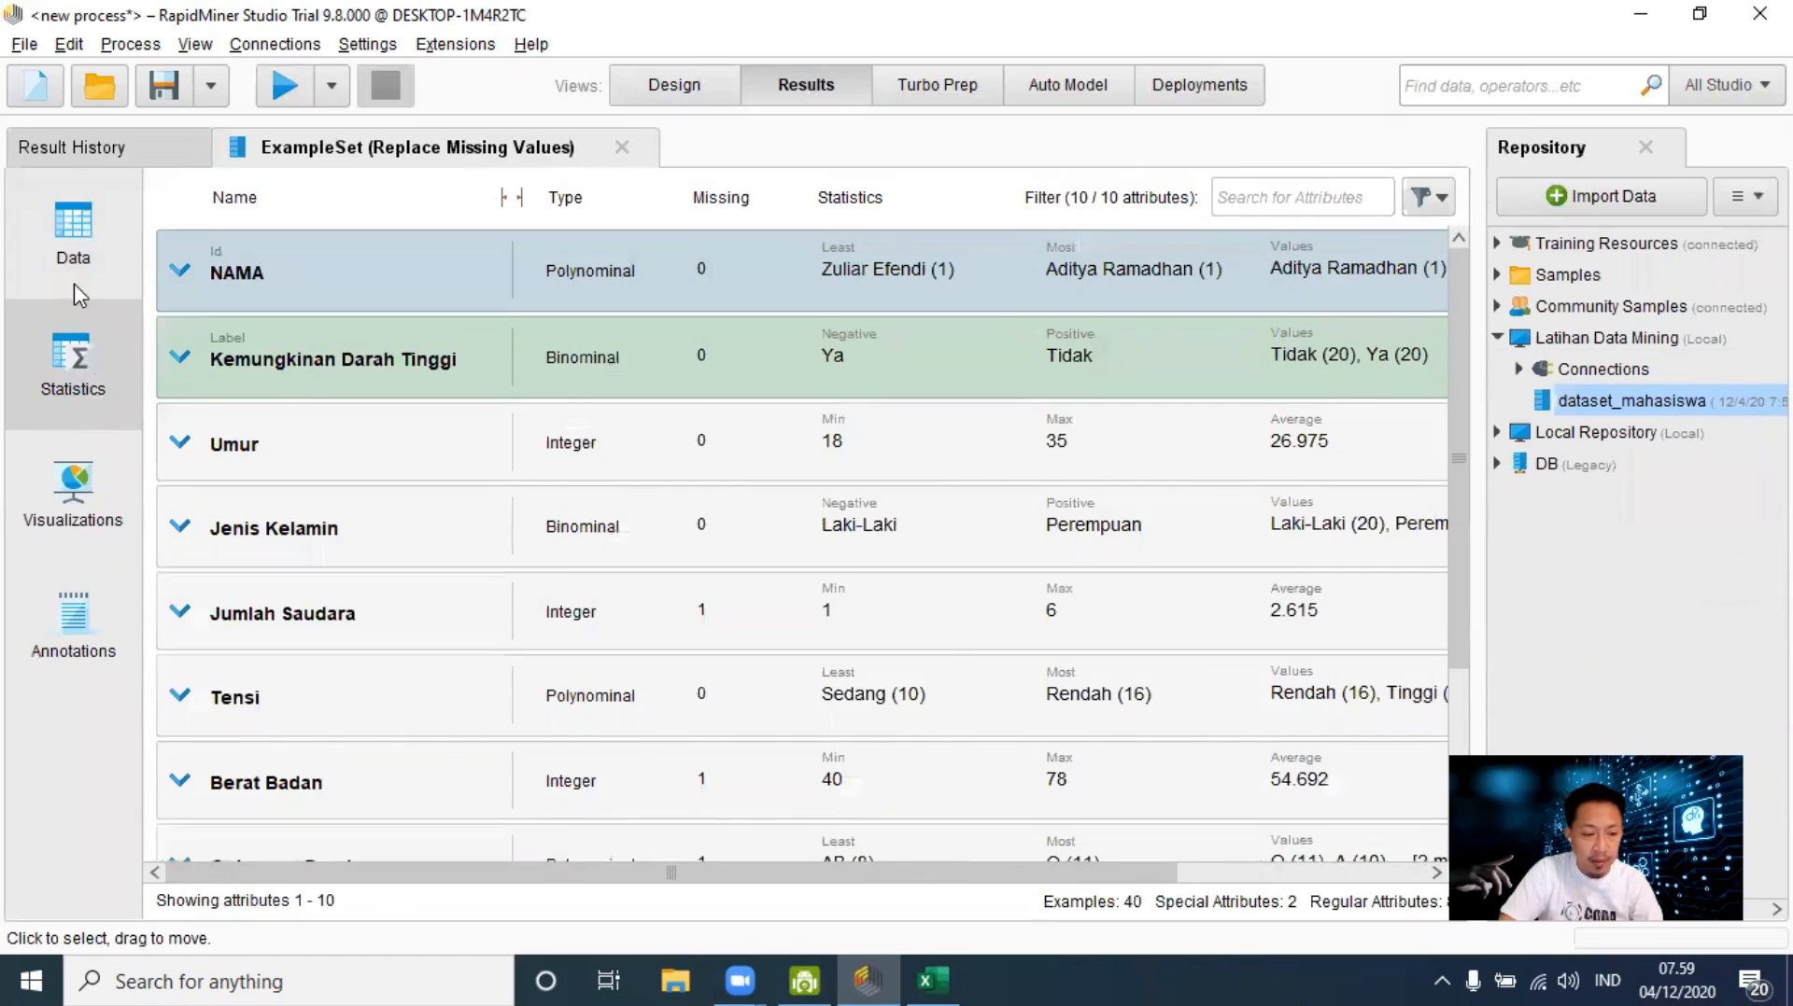
Step: Examine the replaced Umur values in rows 16, 23 and 34 of the new result's data table
click(74, 257)
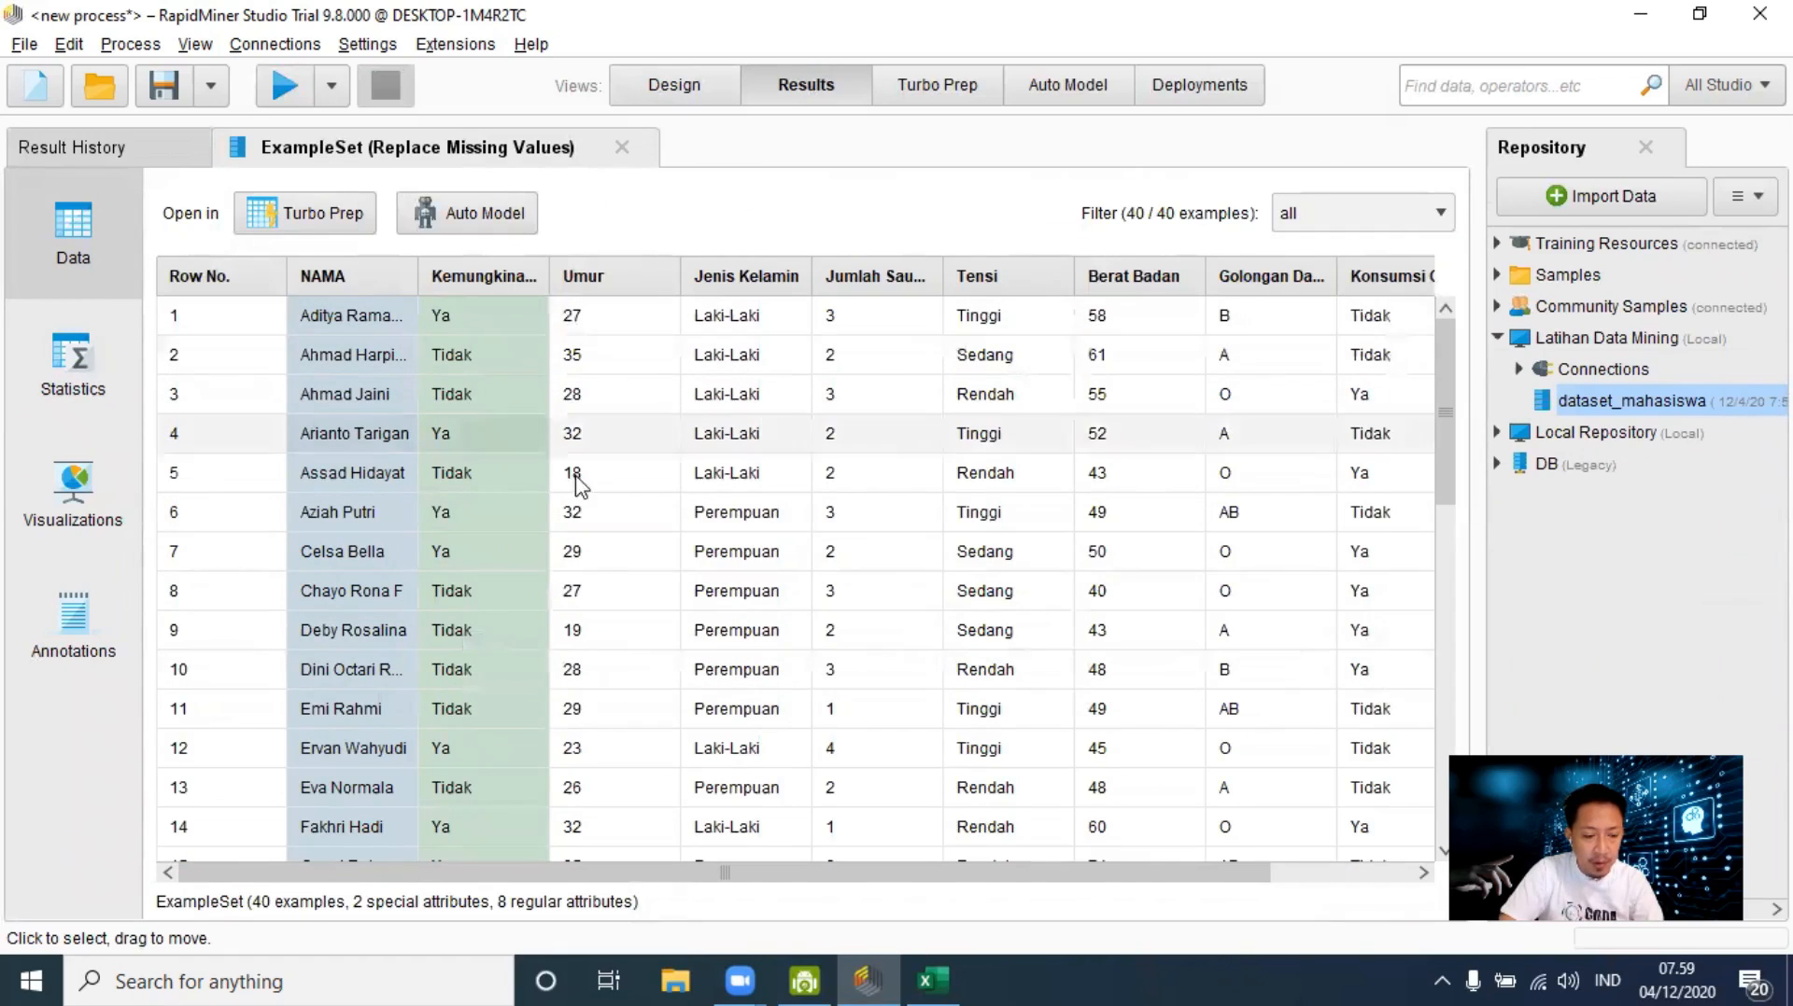
scroll(467, 673, down, 2)
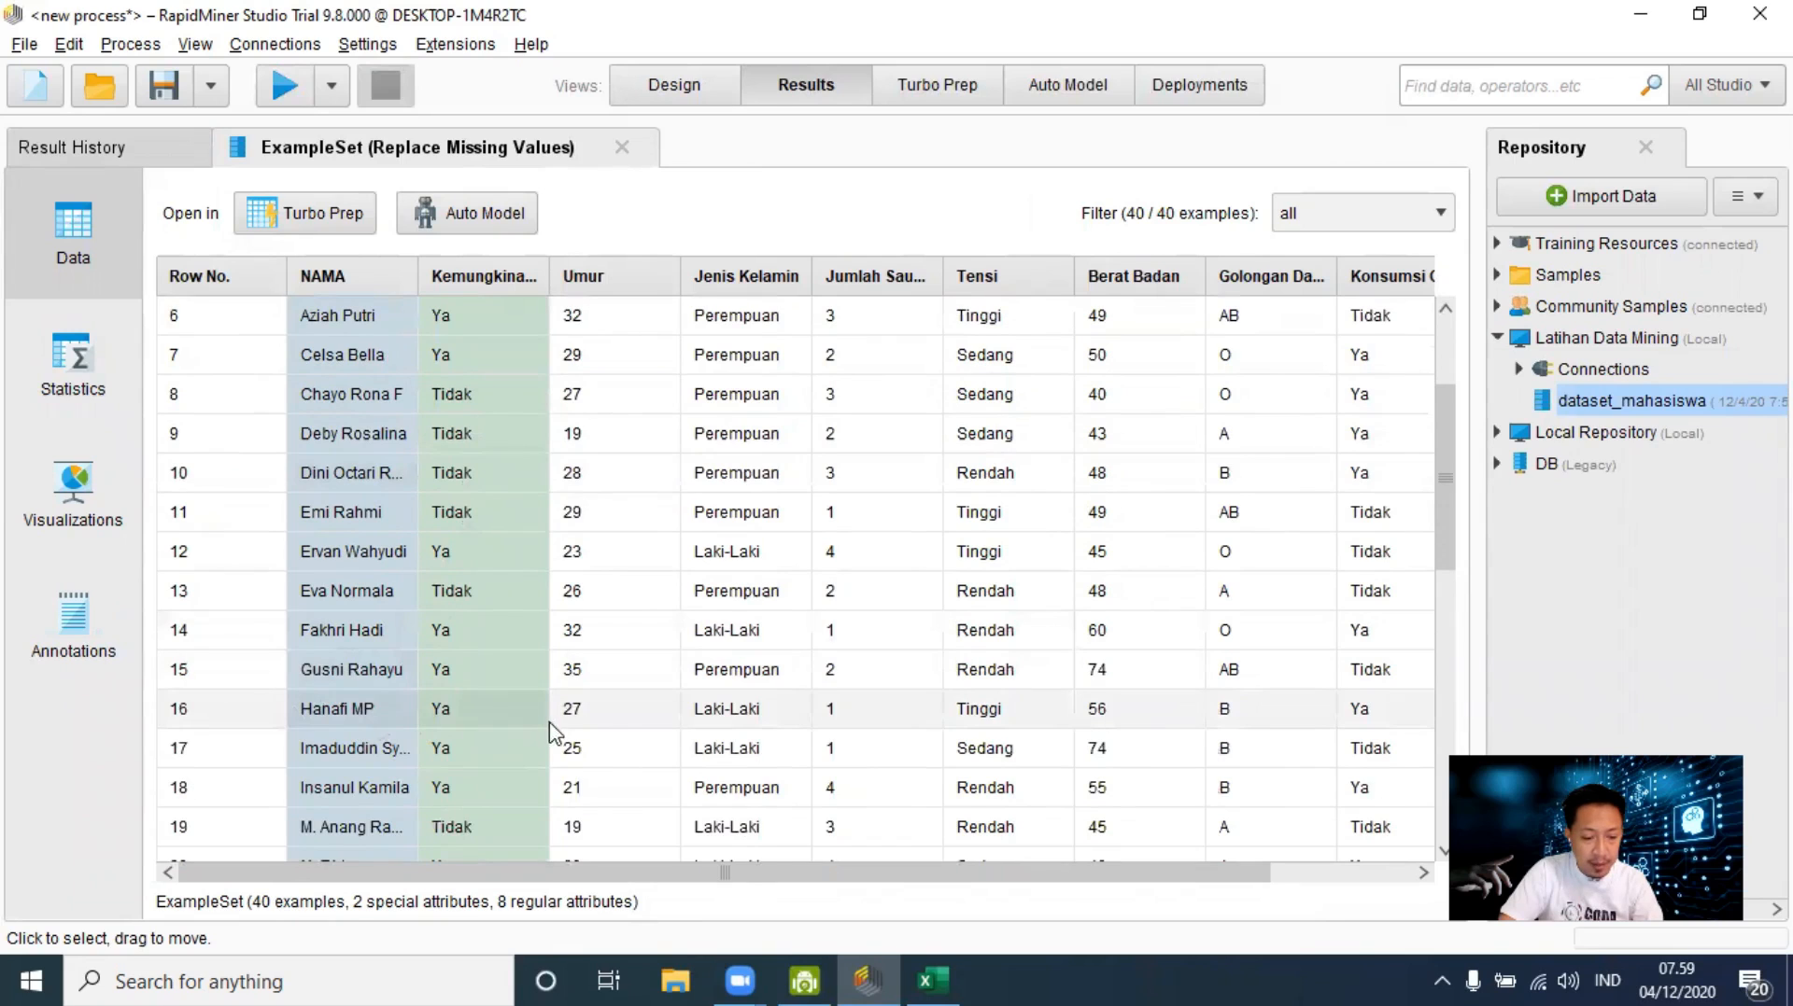
click(597, 719)
scroll(598, 723, down, 3)
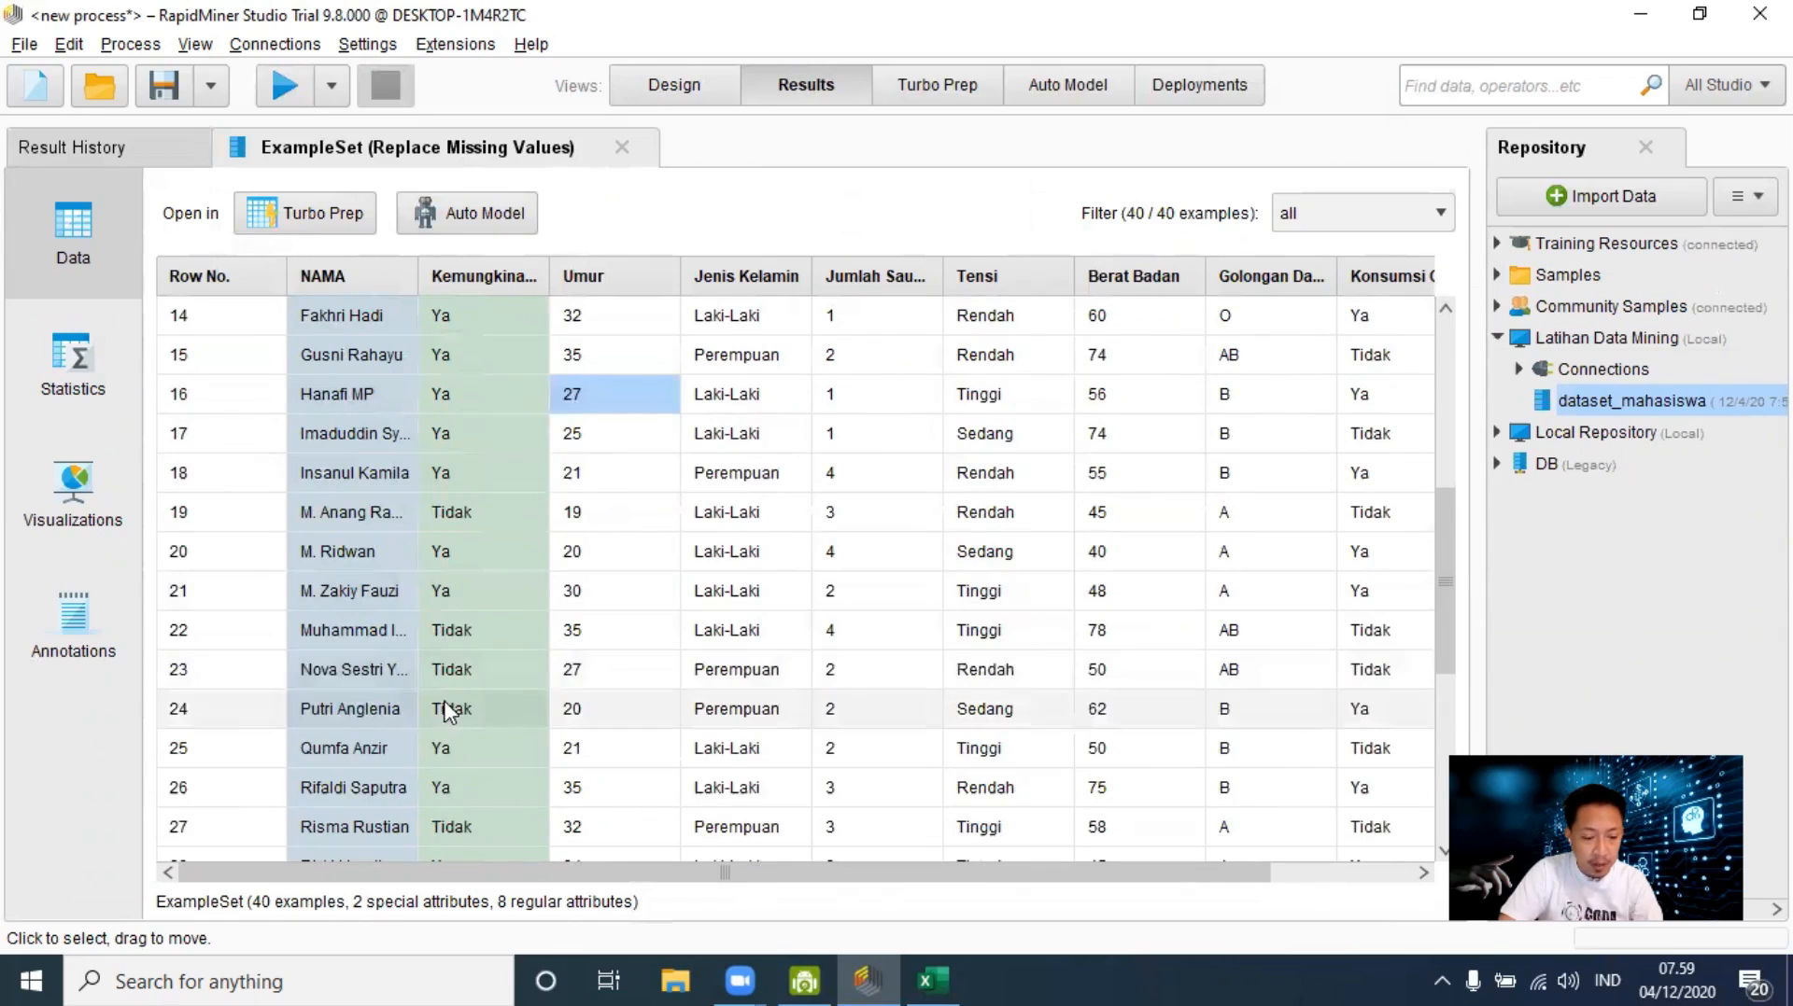
click(581, 680)
scroll(602, 686, down, 2)
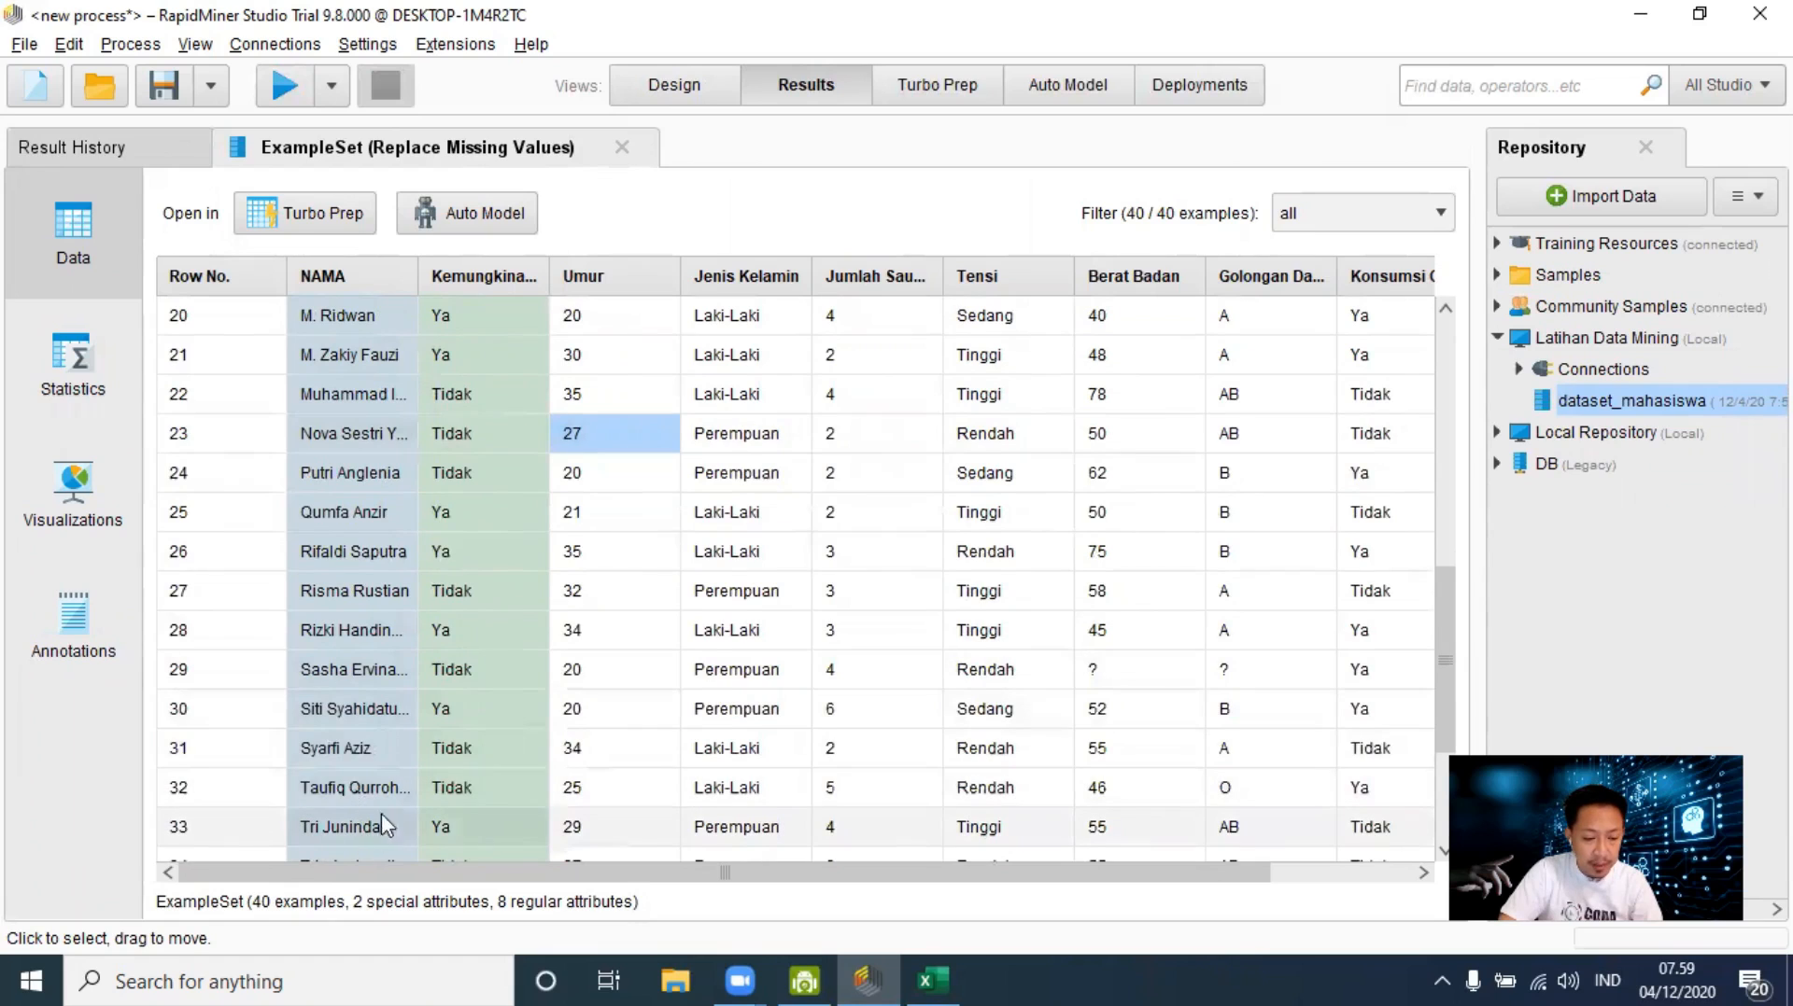
scroll(364, 812, down, 1)
click(336, 787)
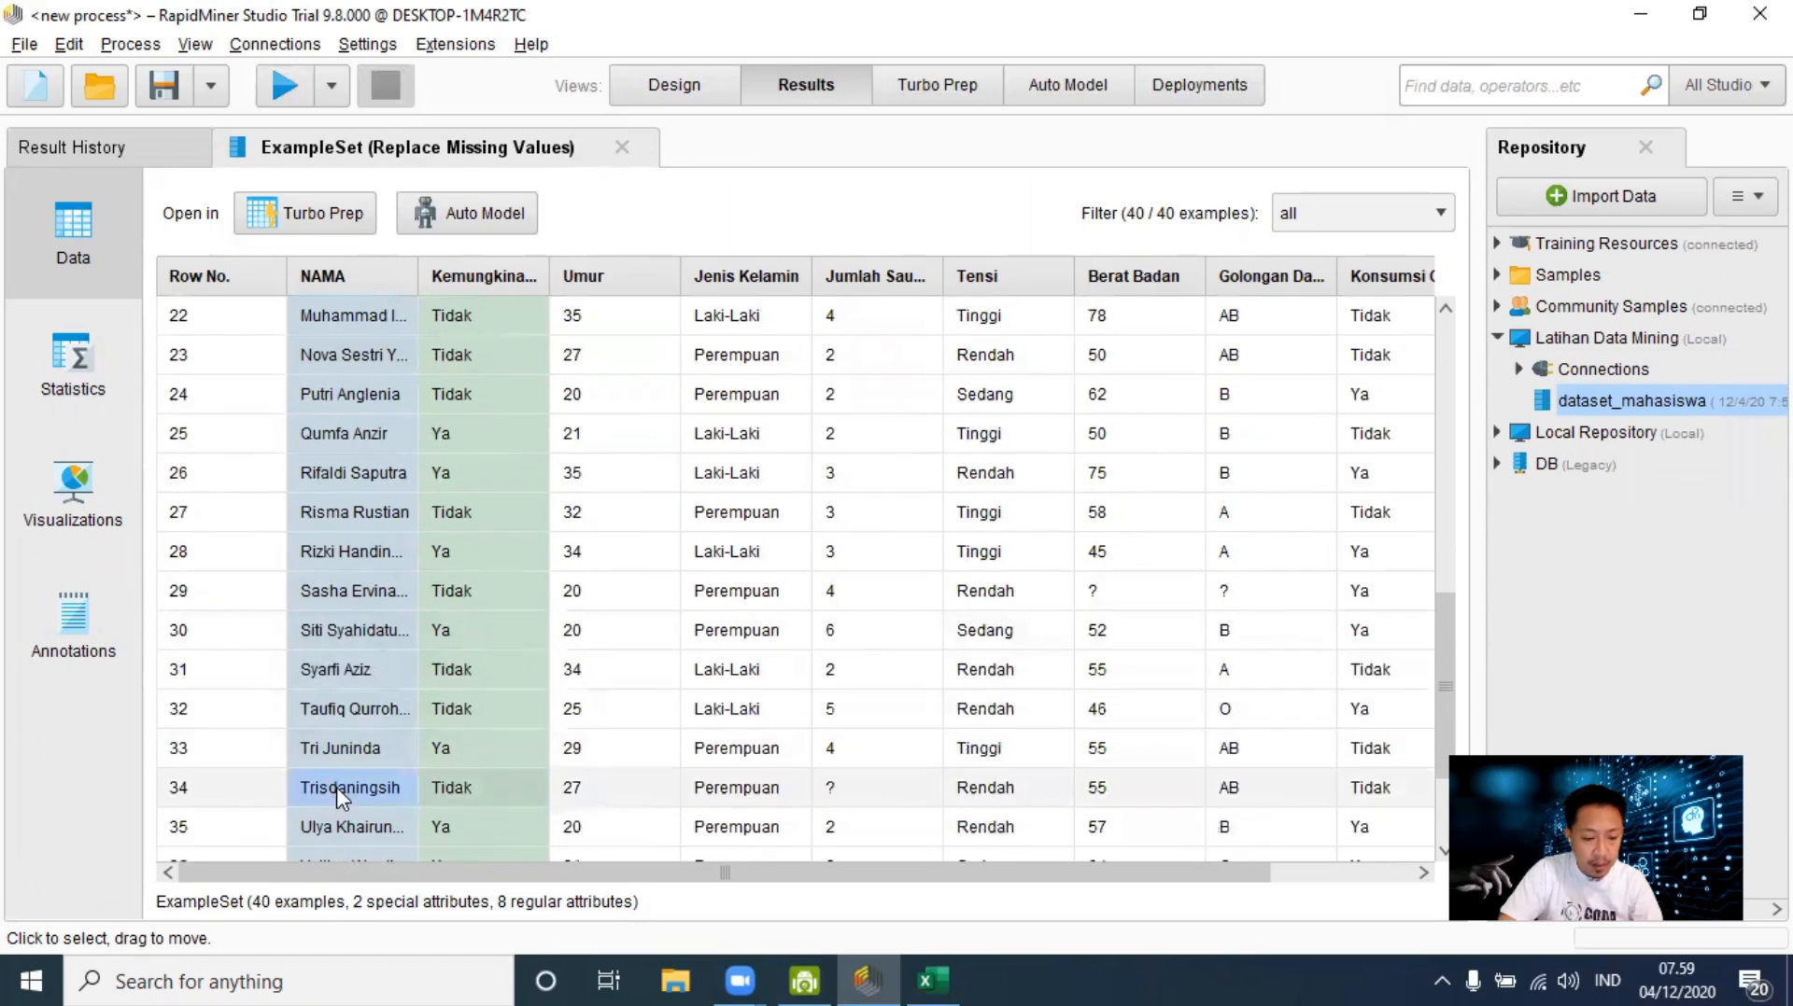
click(612, 796)
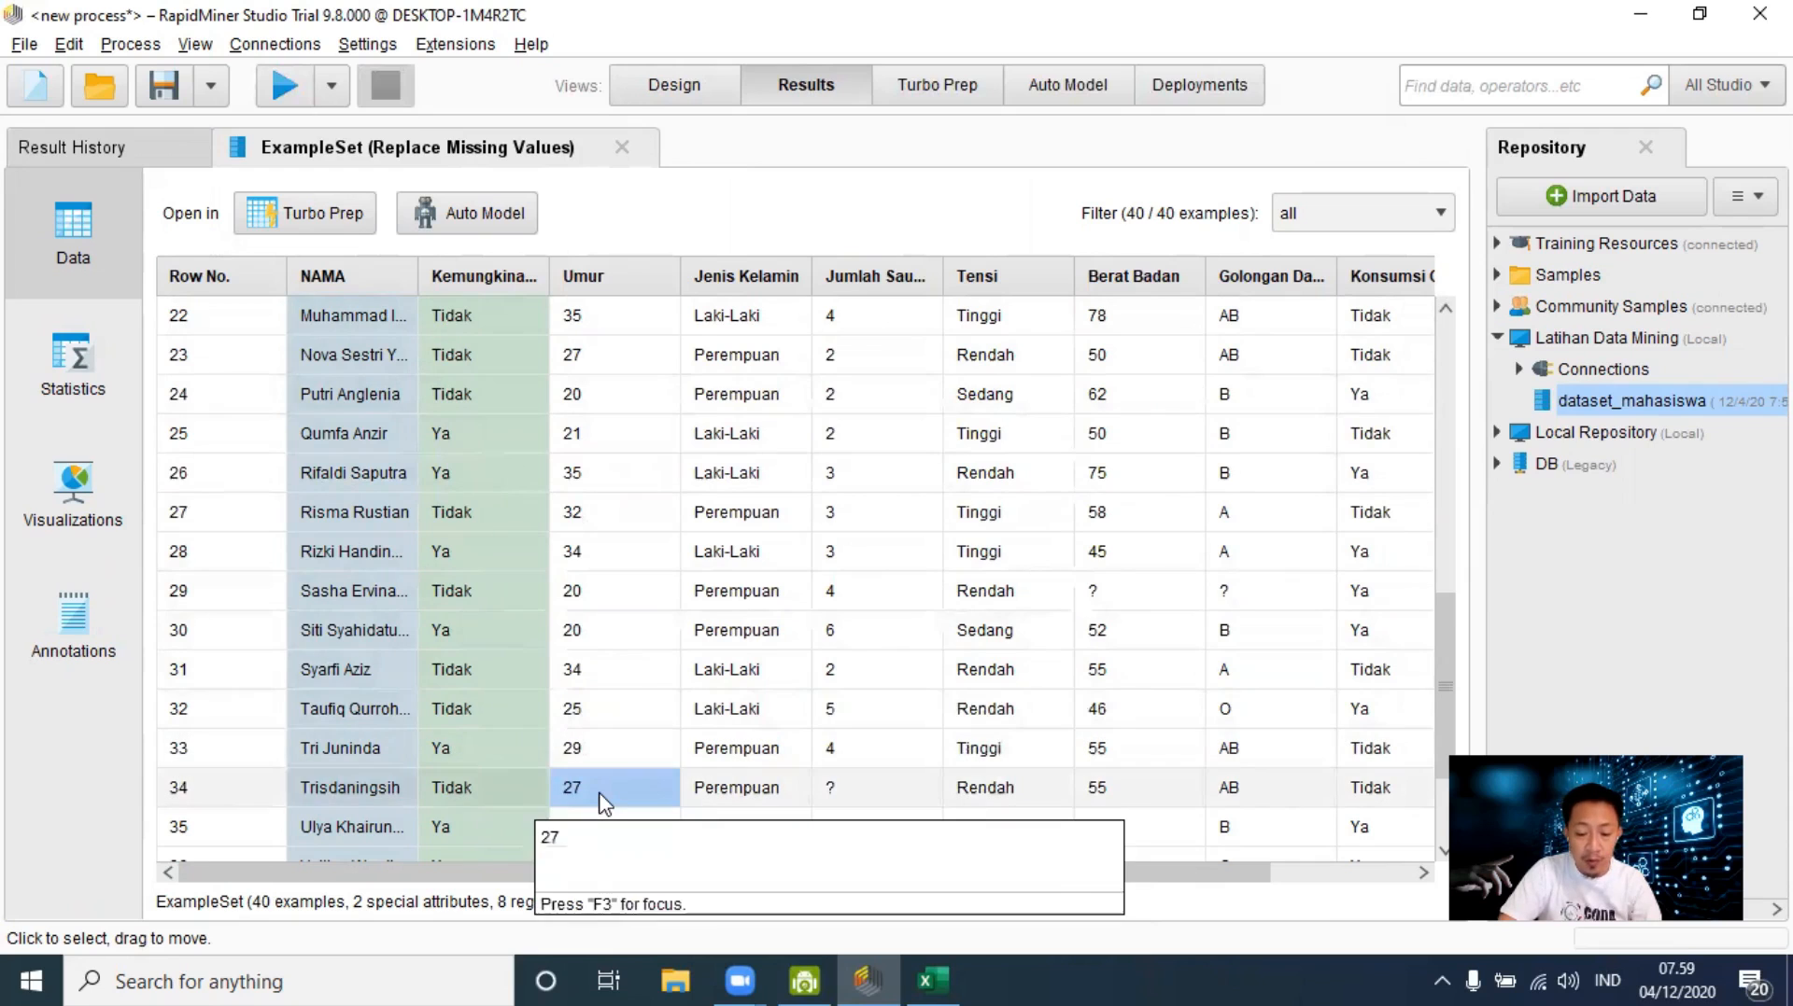
scroll(588, 766, up, 2)
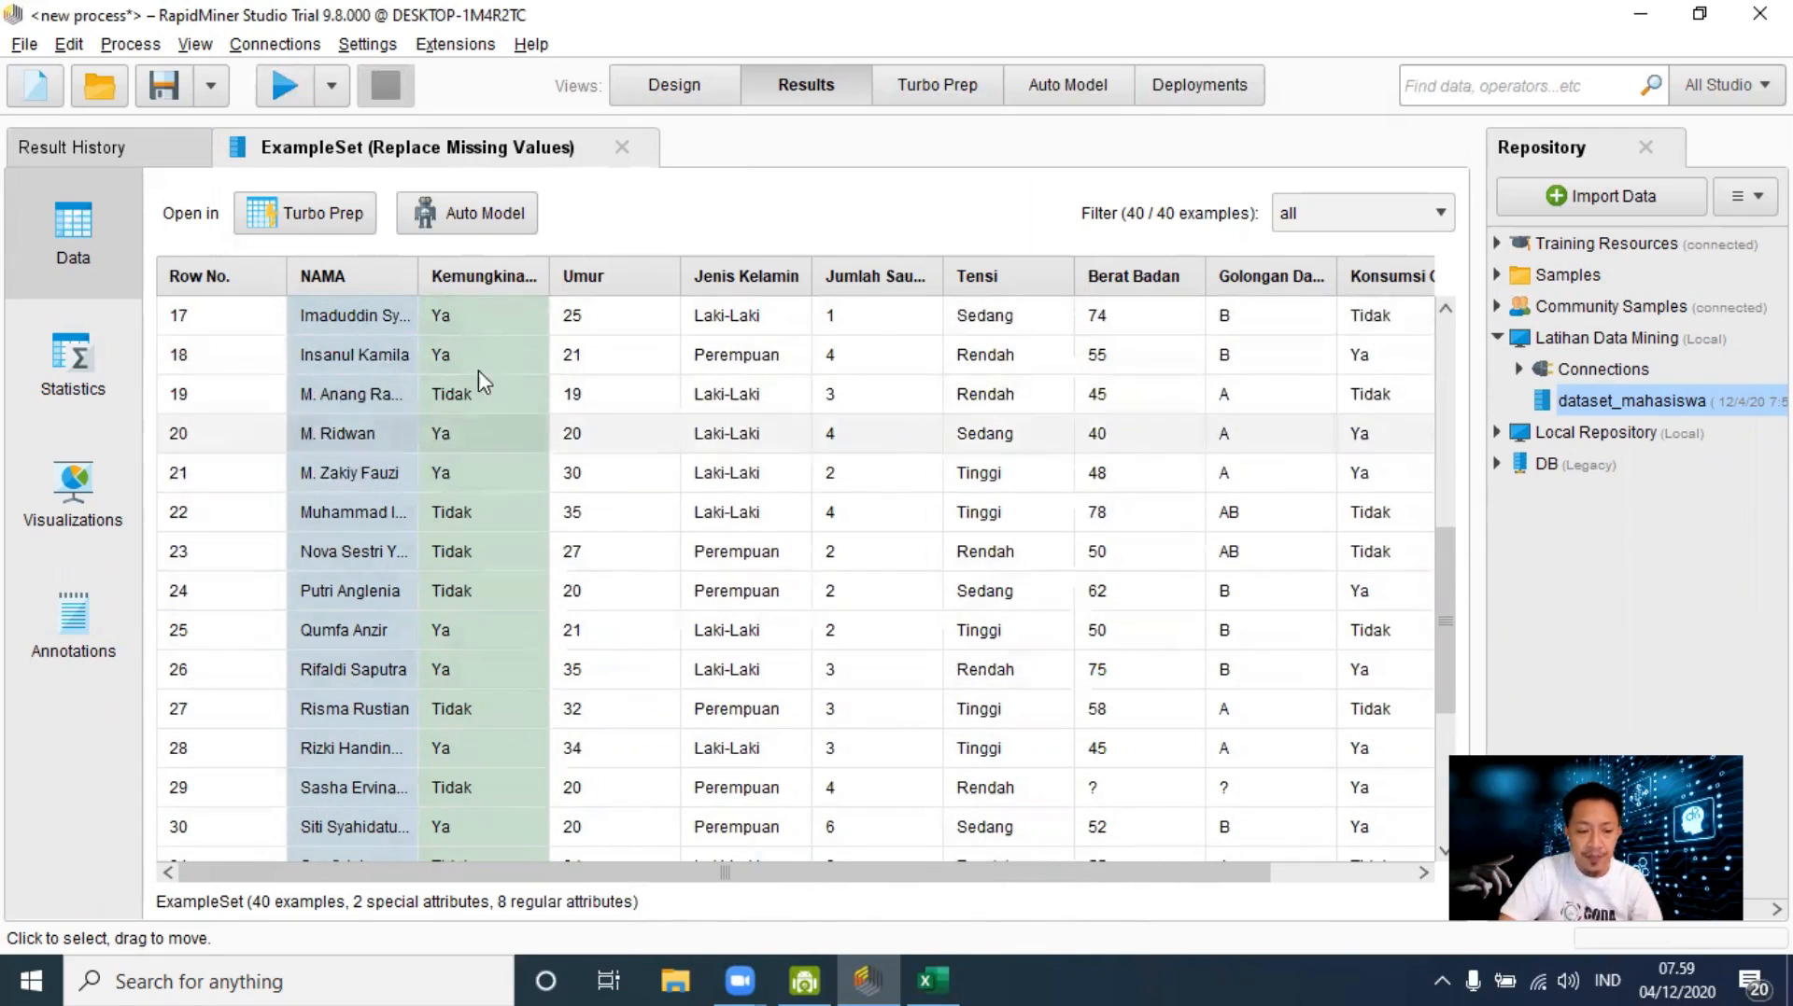
Step: Return to the process design and set the attribute filter type of Replace Missing Values to all
click(674, 85)
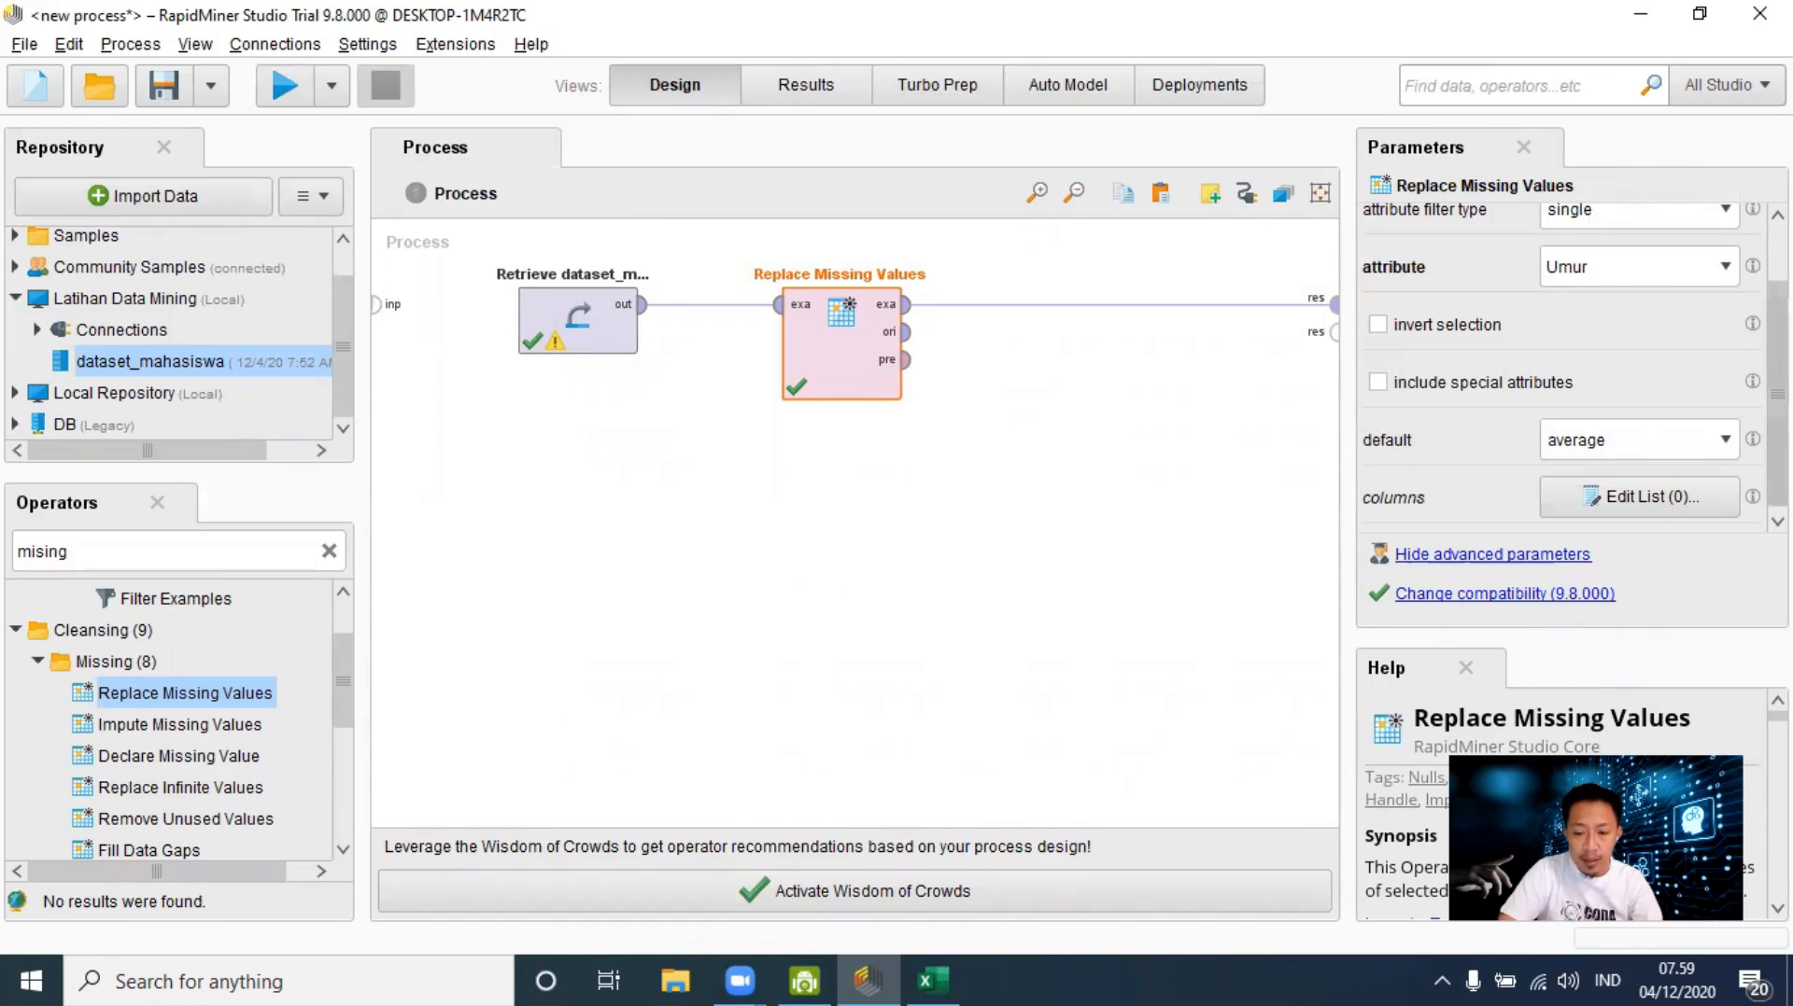
scroll(1559, 374, up, 2)
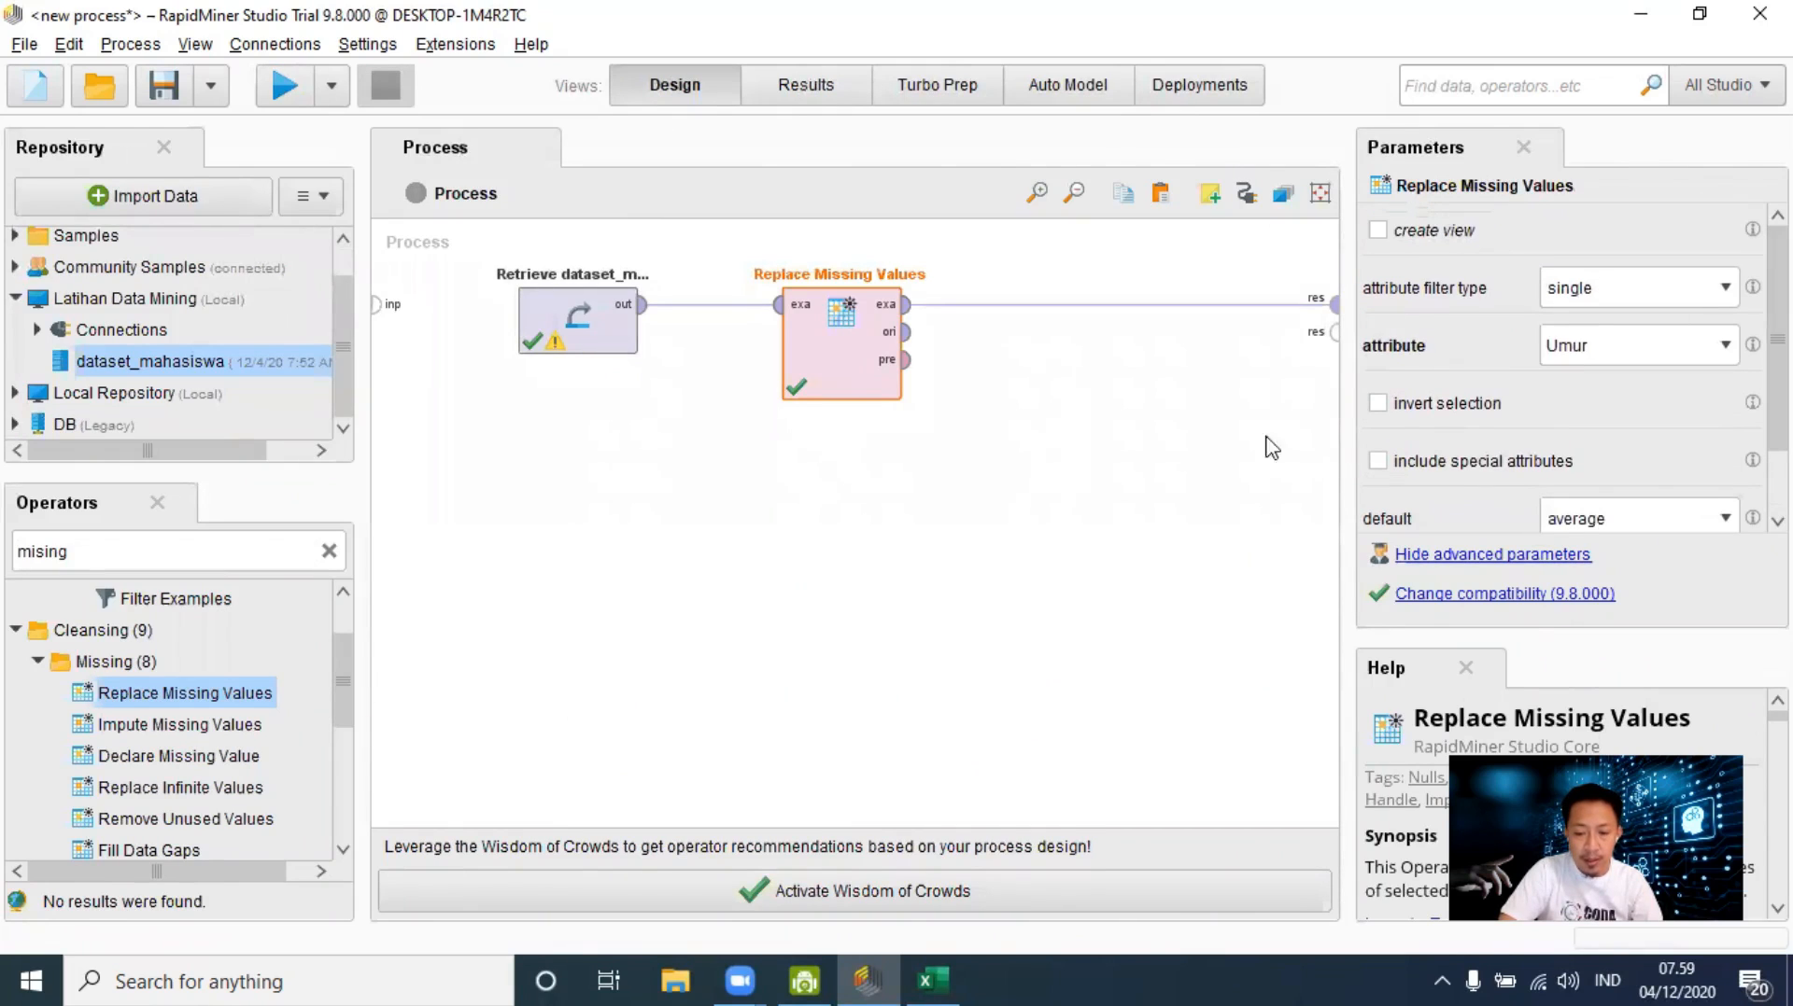
click(1723, 293)
click(1625, 322)
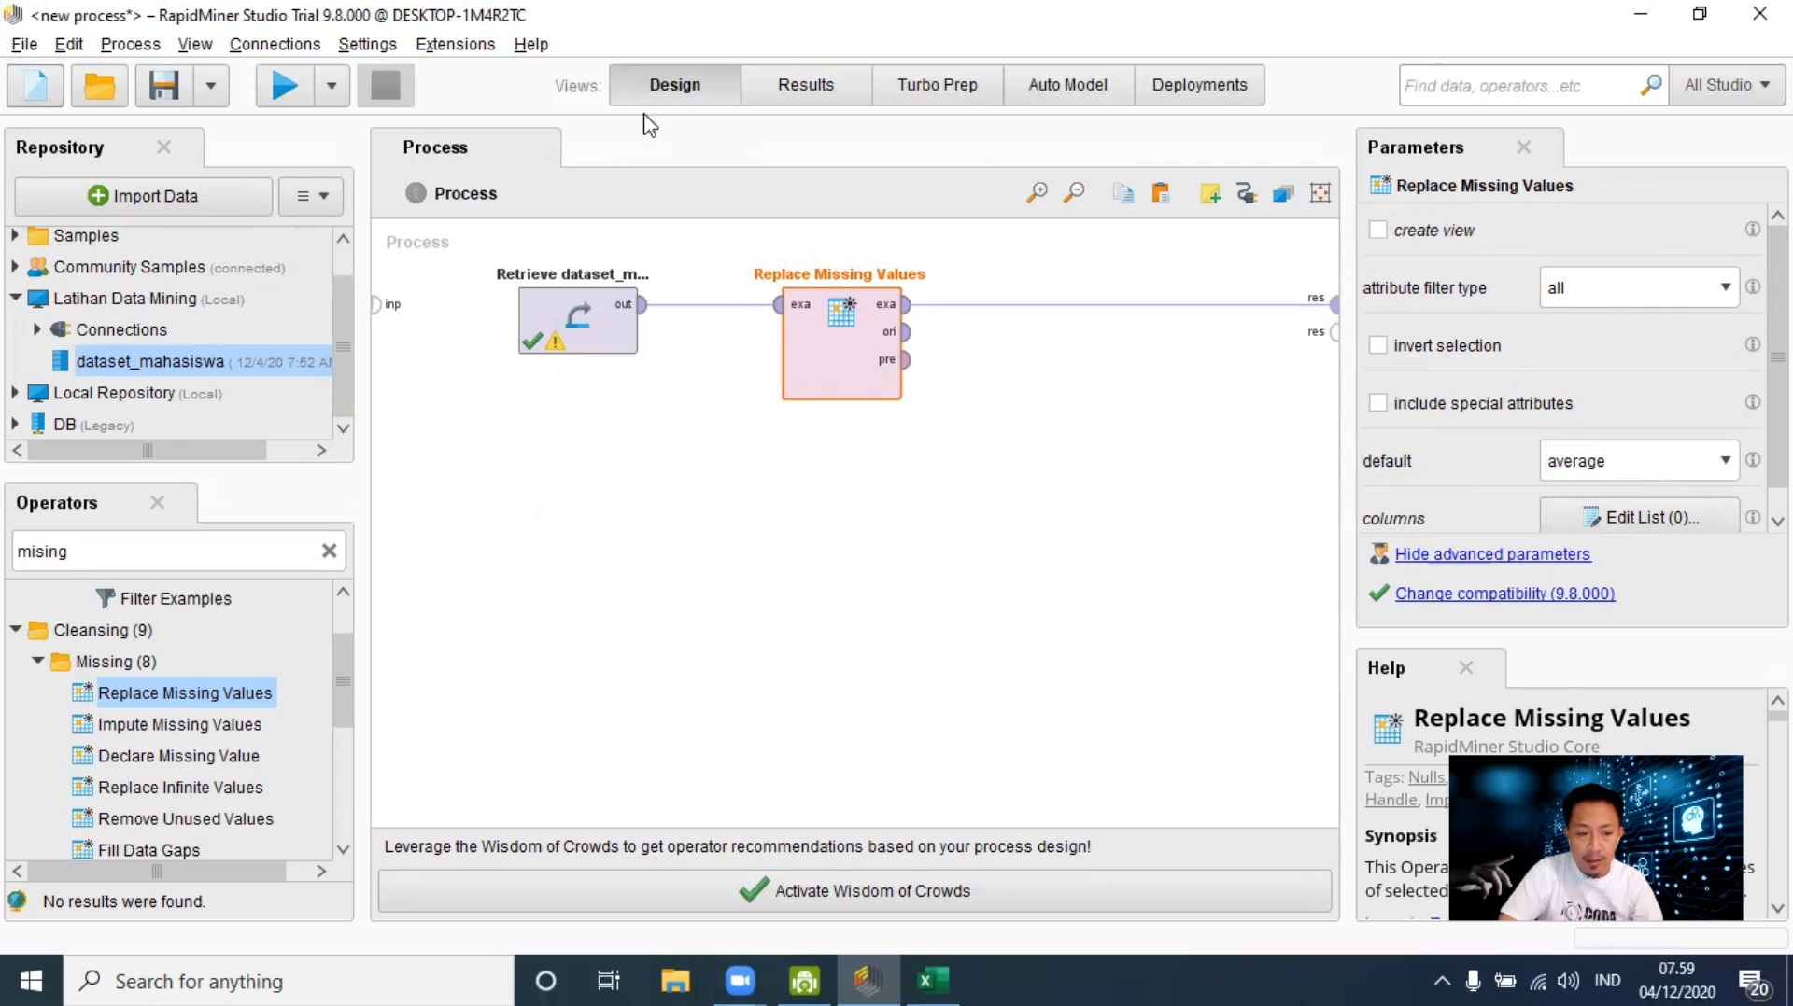
Step: Run the process and check the missing counts of all attributes in the statistics of the Replace Missing Values result
click(285, 86)
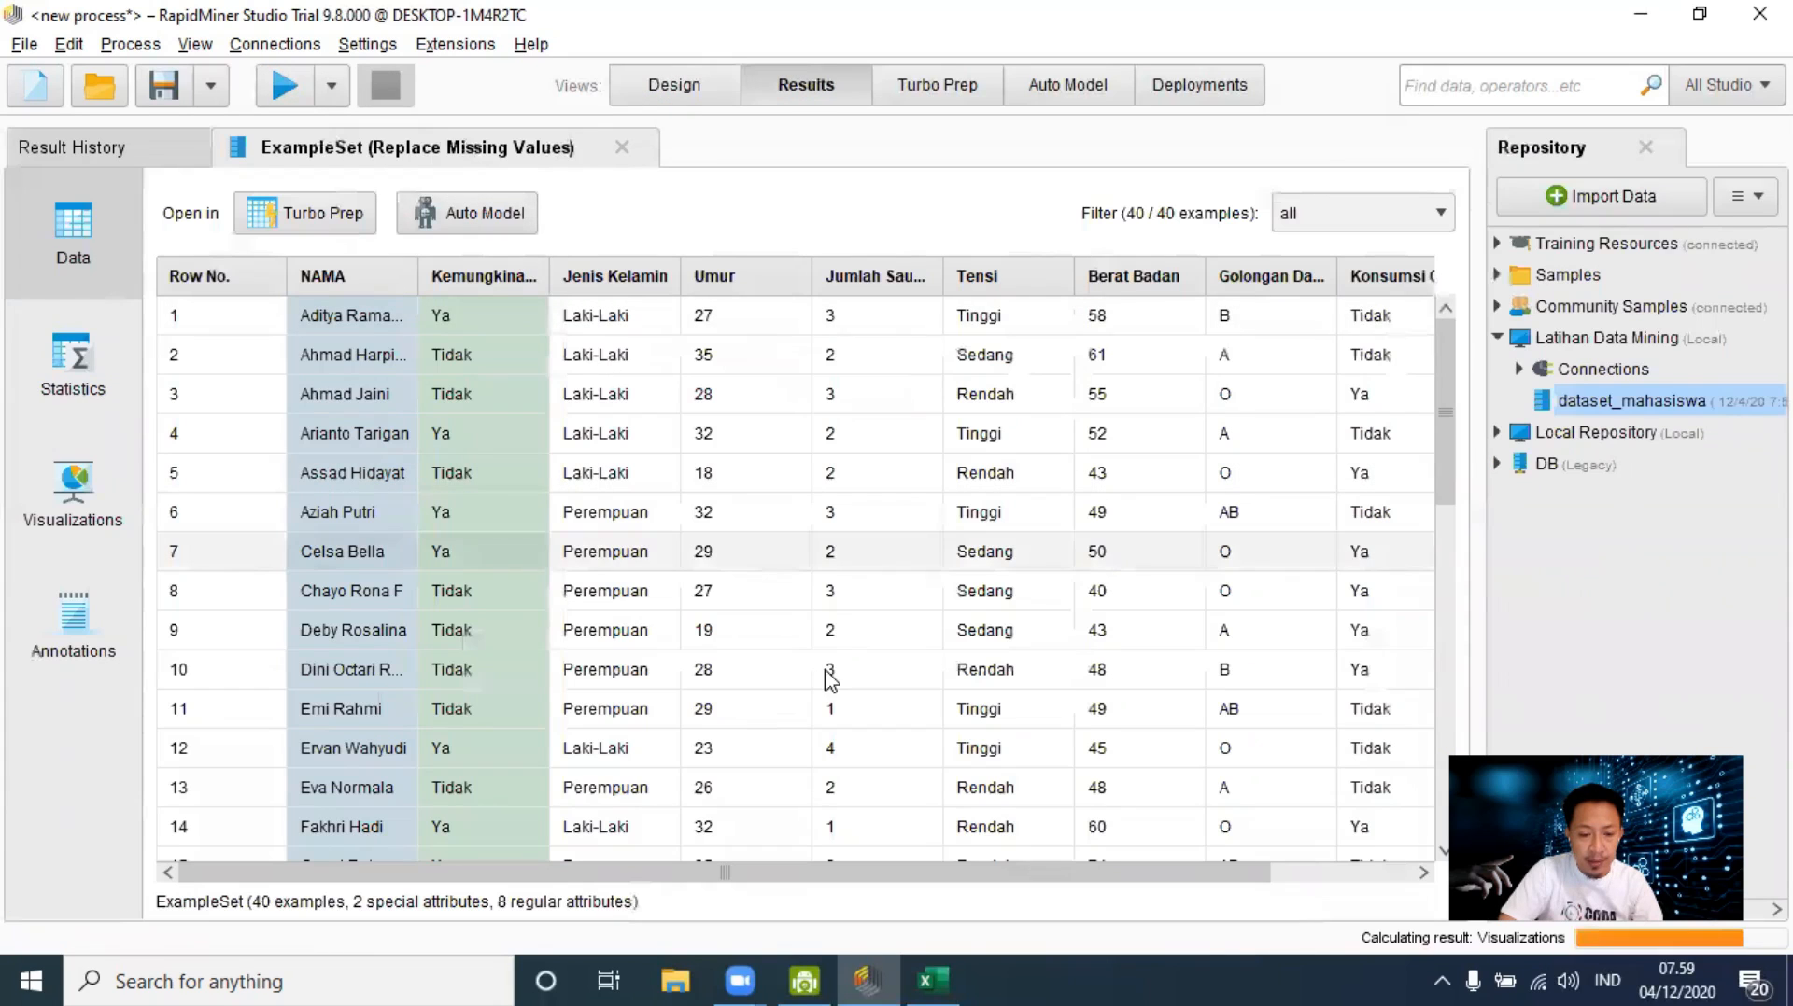
click(64, 364)
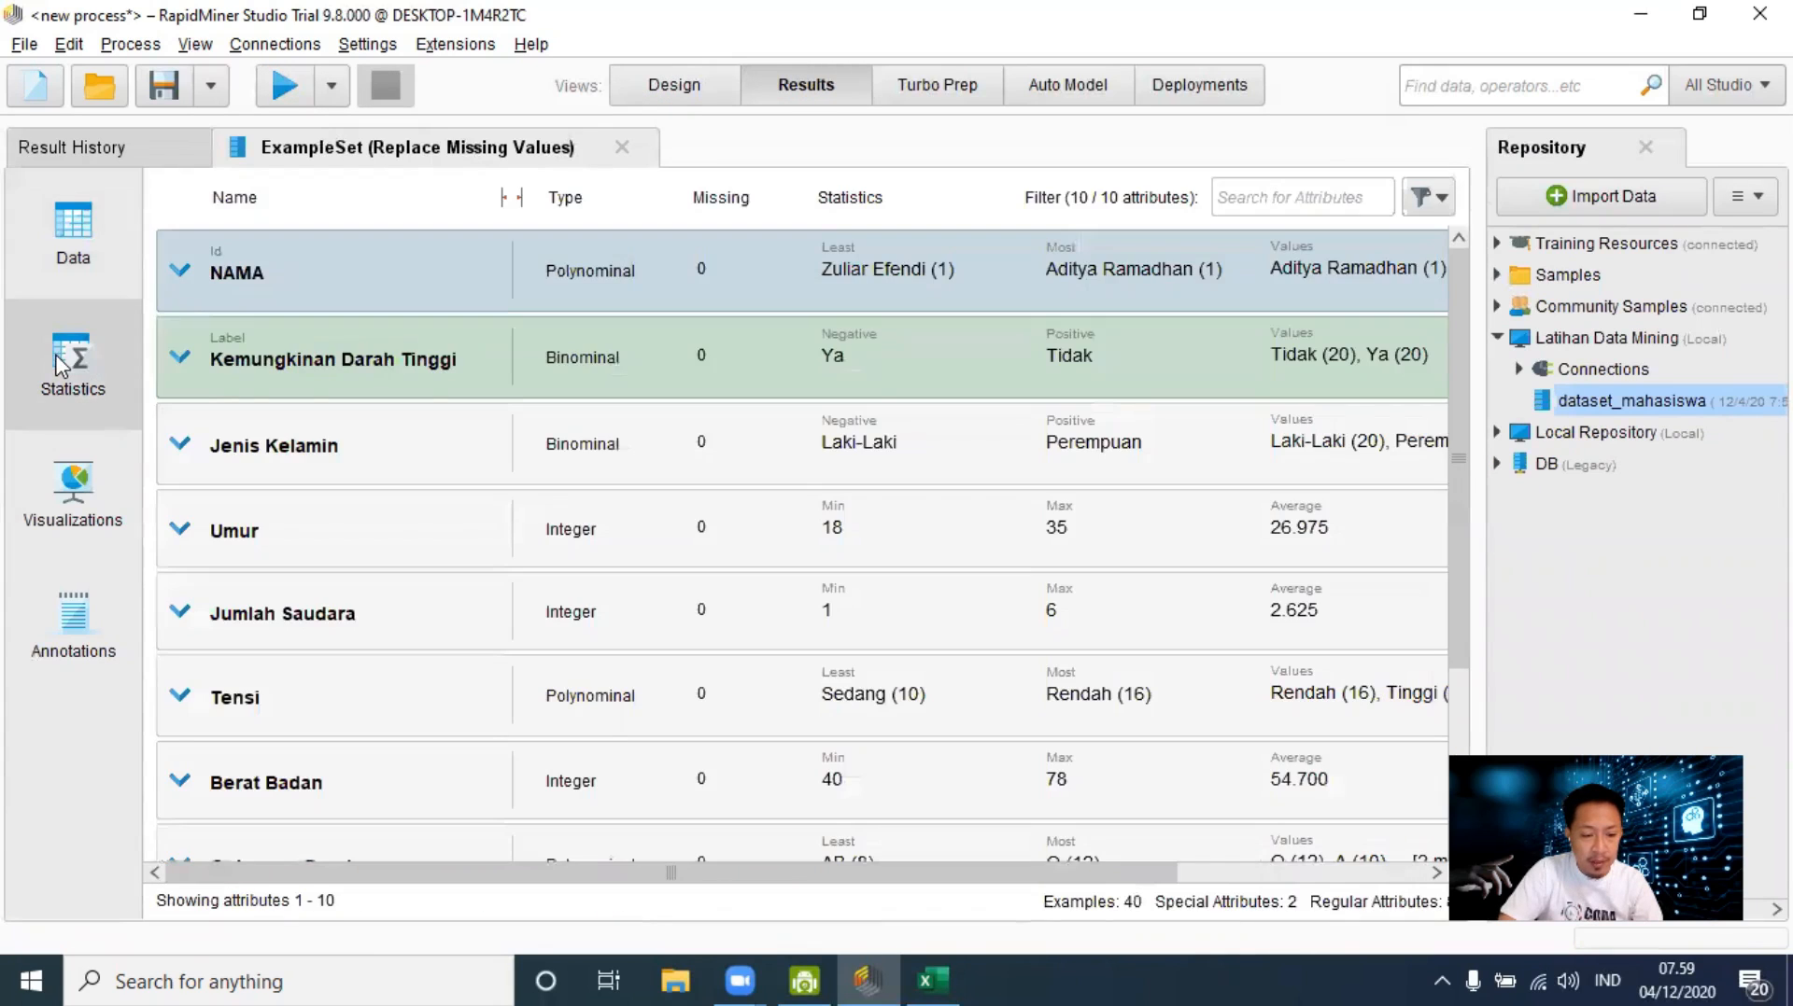
scroll(749, 588, down, 5)
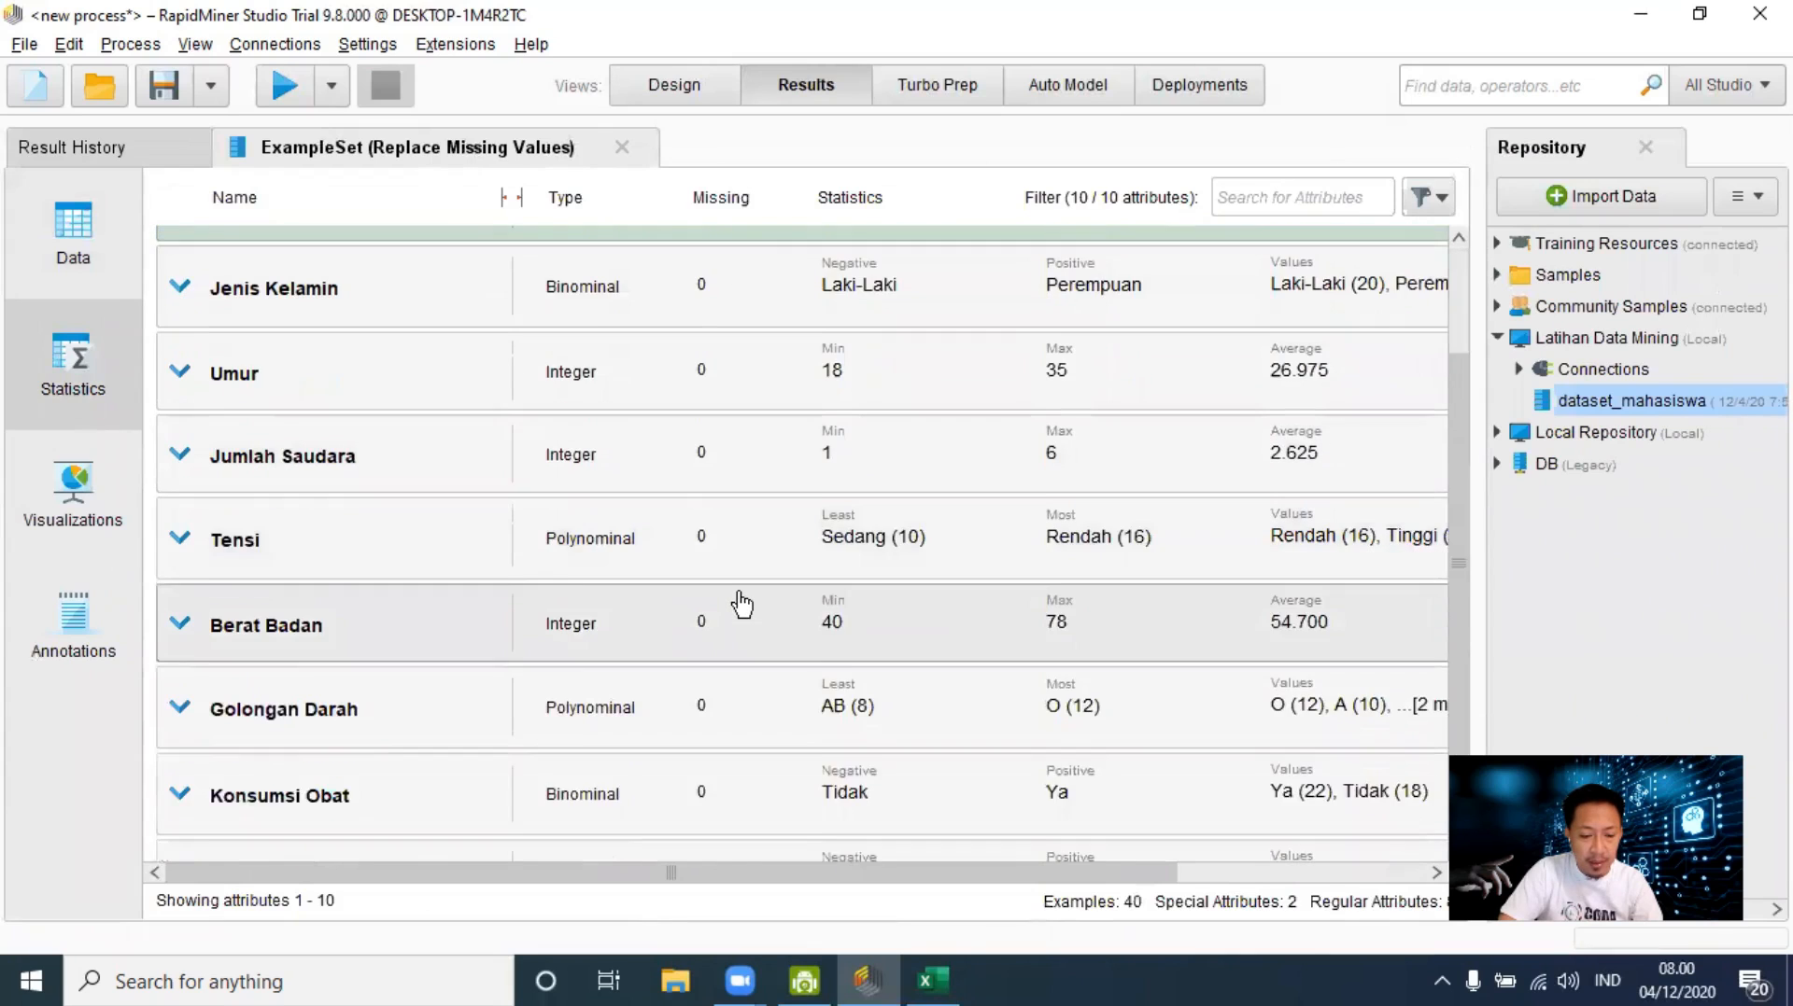
scroll(703, 523, up, 5)
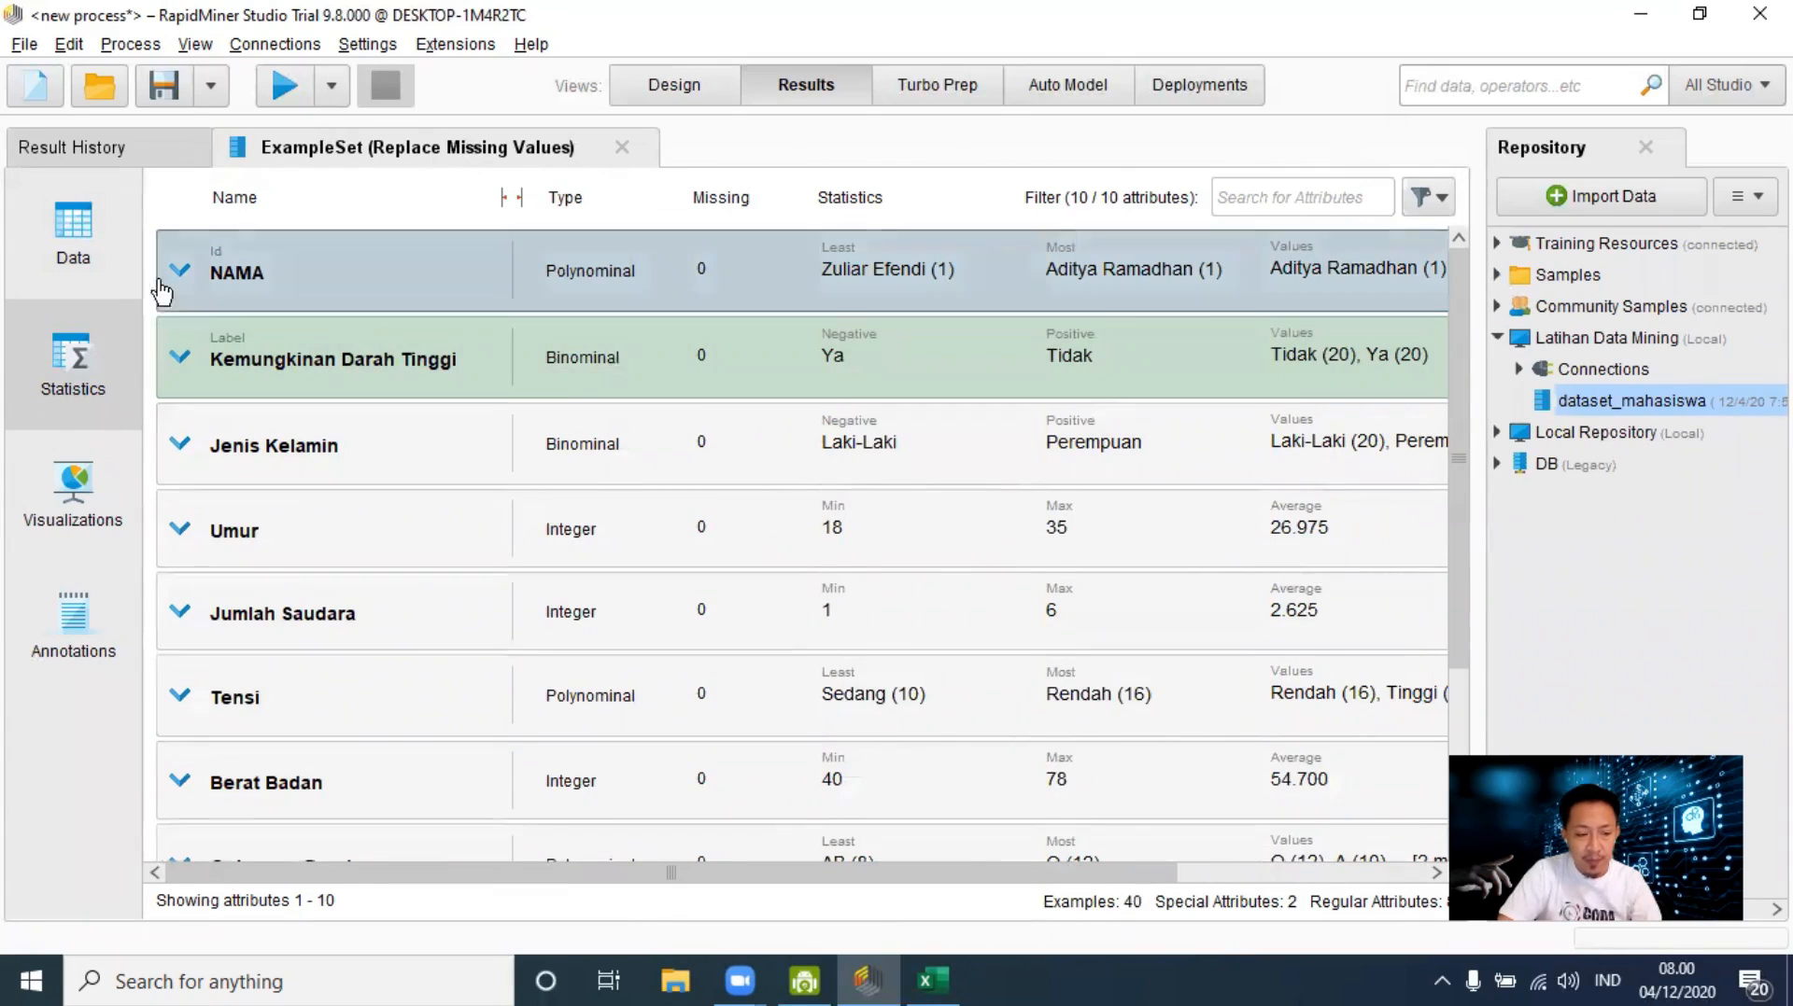
Step: Examine the replaced values across all columns and rows of the Replace Missing Values result's data table, including the Tensi column
click(60, 222)
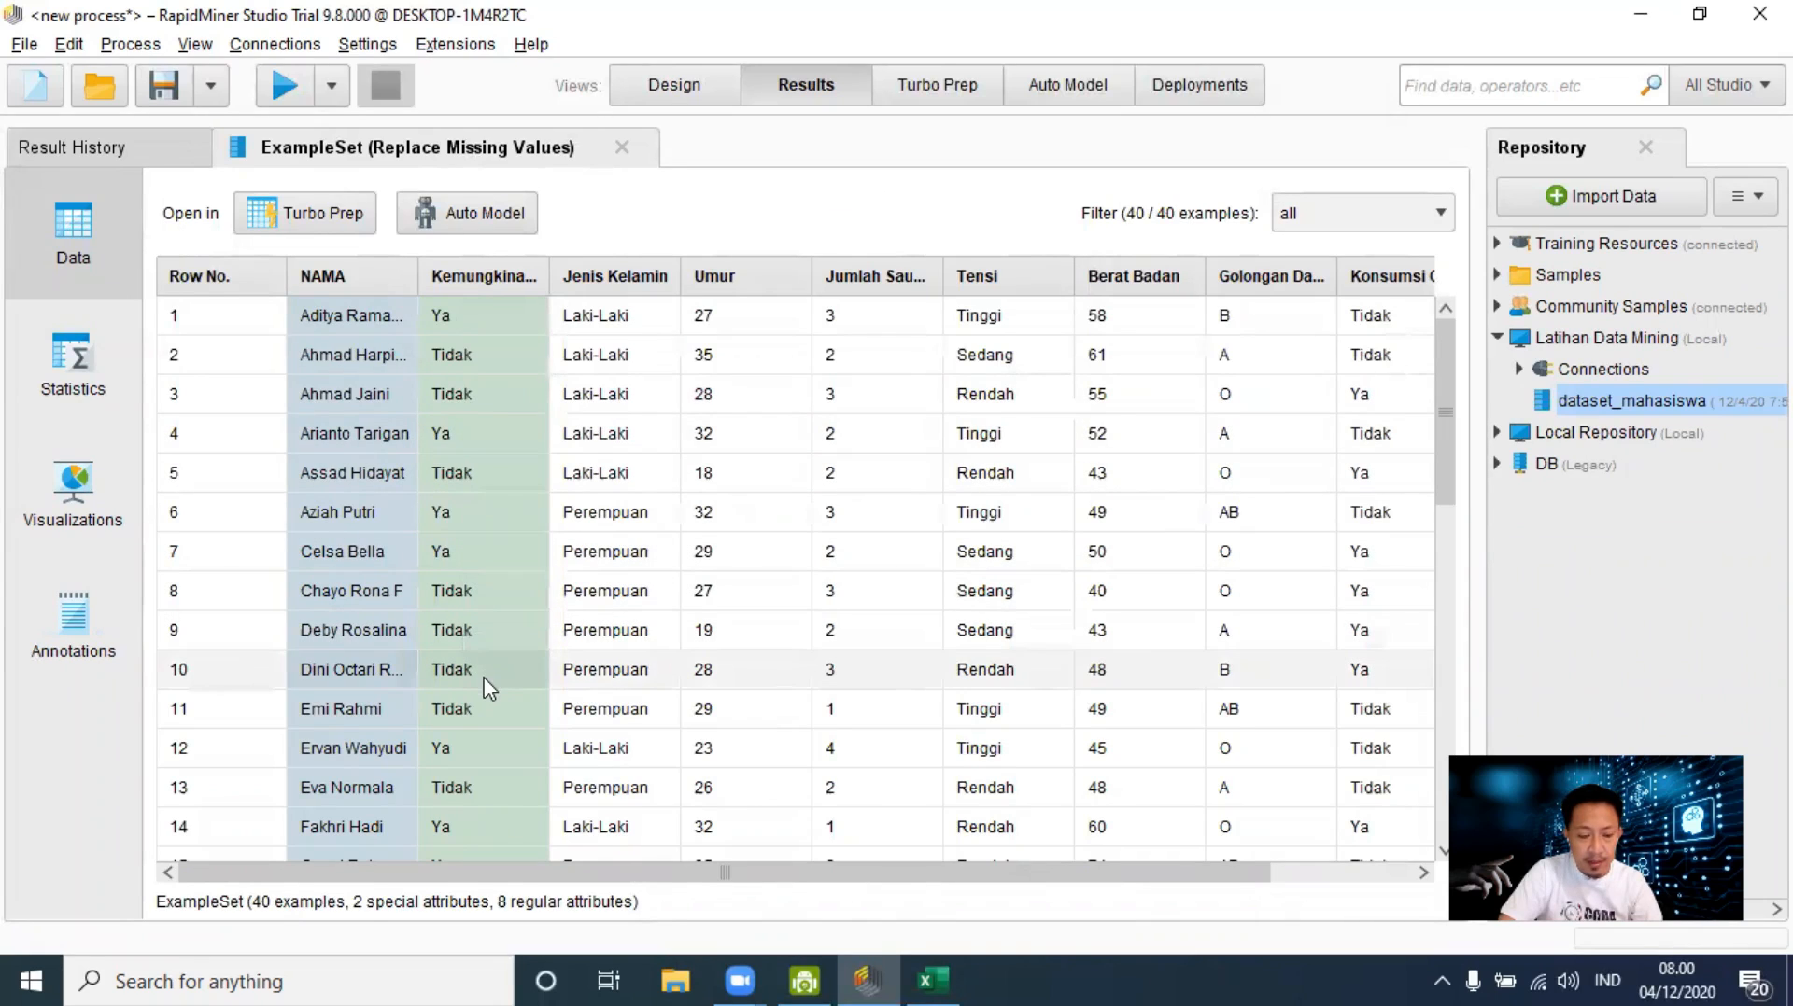
scroll(487, 689, down, 1)
scroll(487, 689, down, 4)
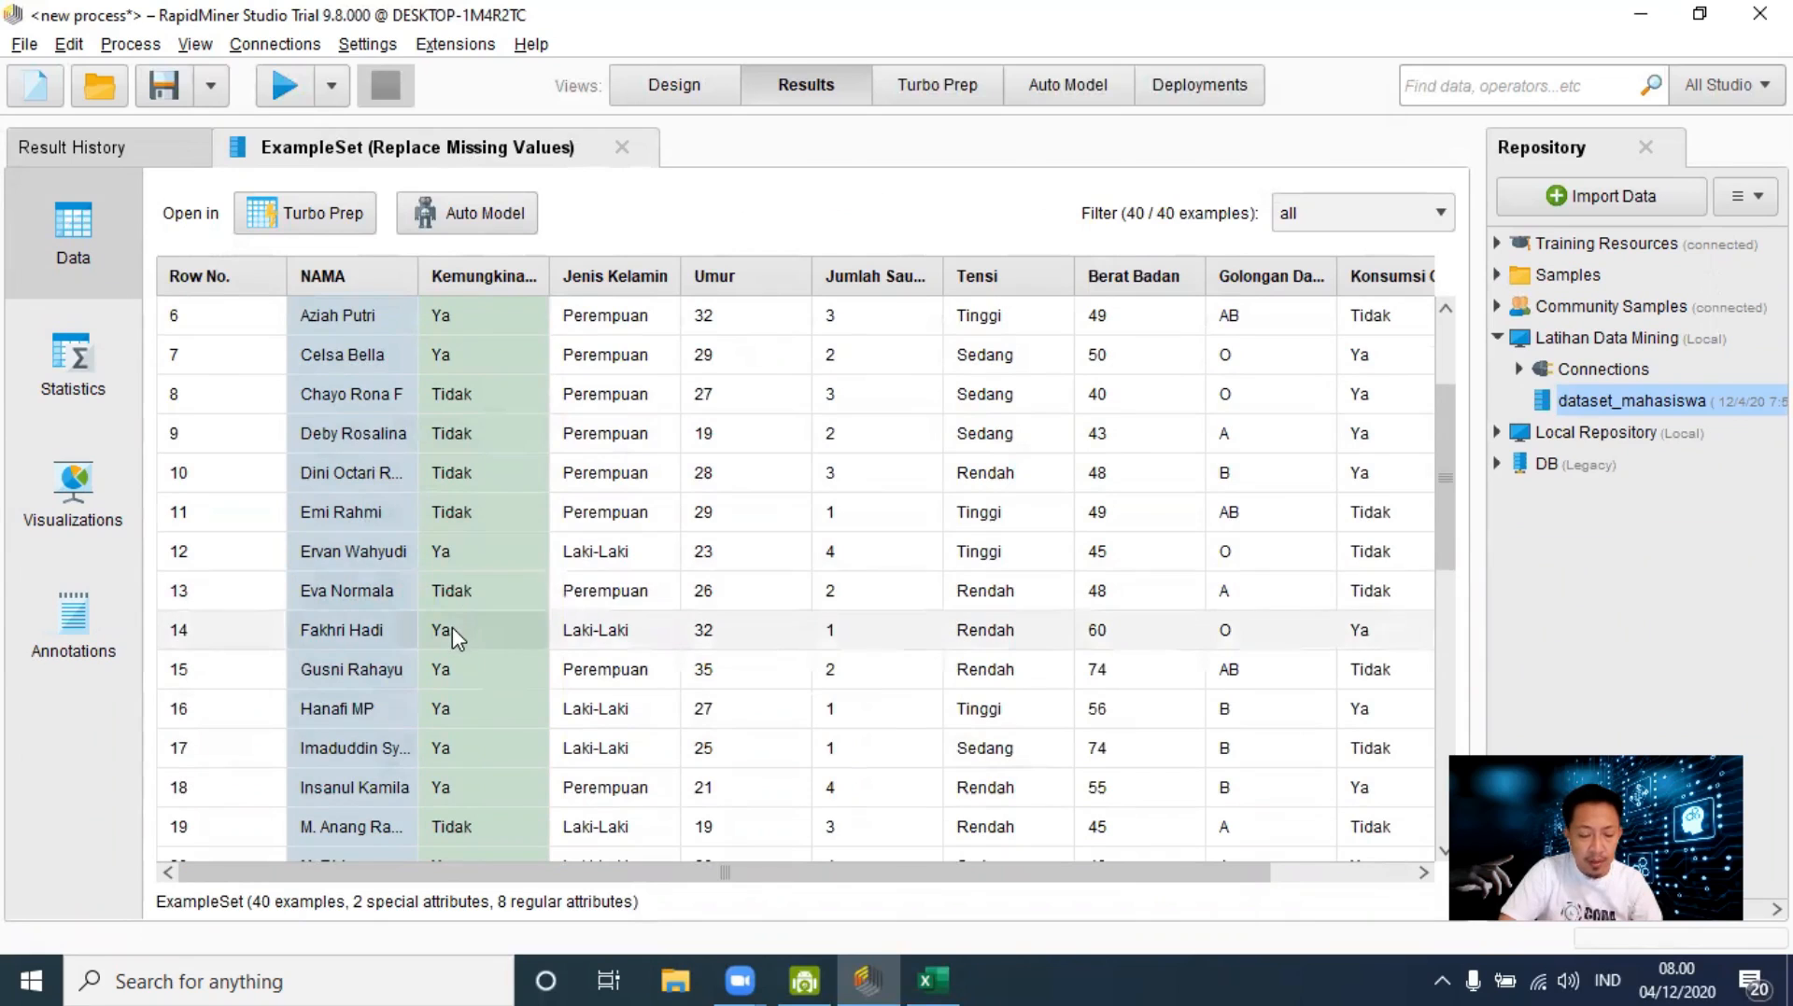
scroll(560, 671, up, 3)
scroll(560, 677, down, 1)
scroll(560, 677, down, 1)
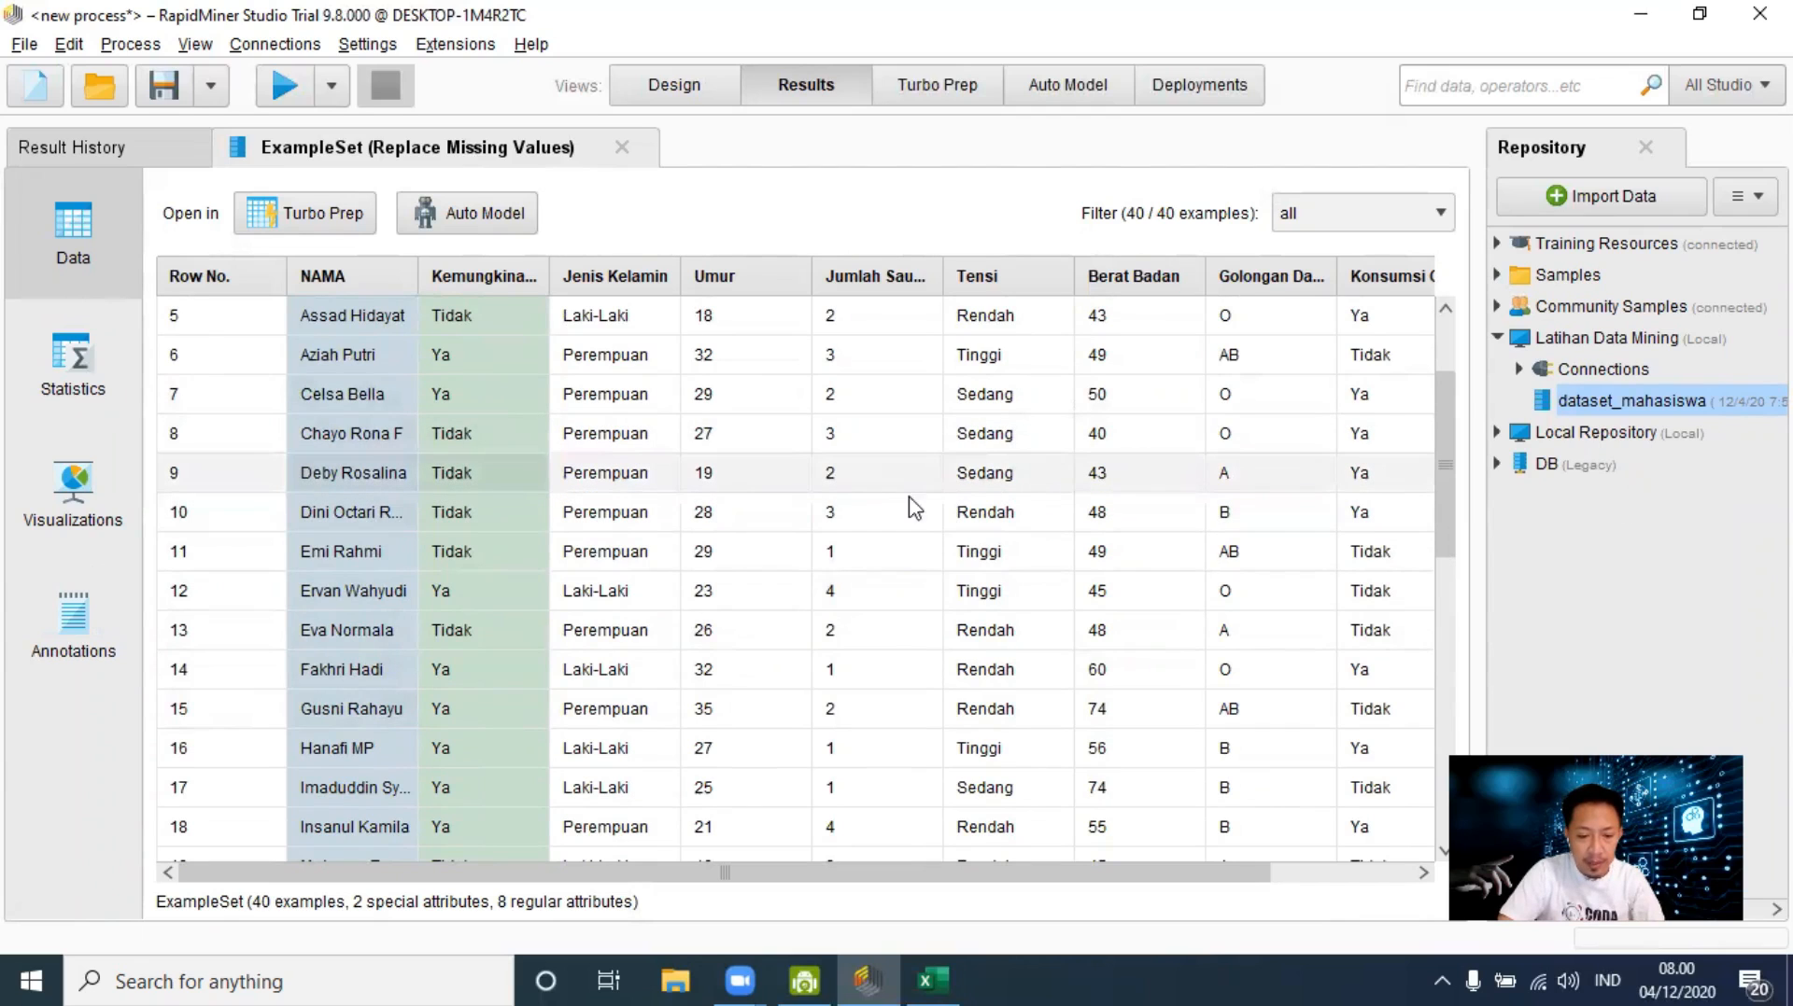
scroll(993, 574, down, 1)
scroll(994, 574, down, 5)
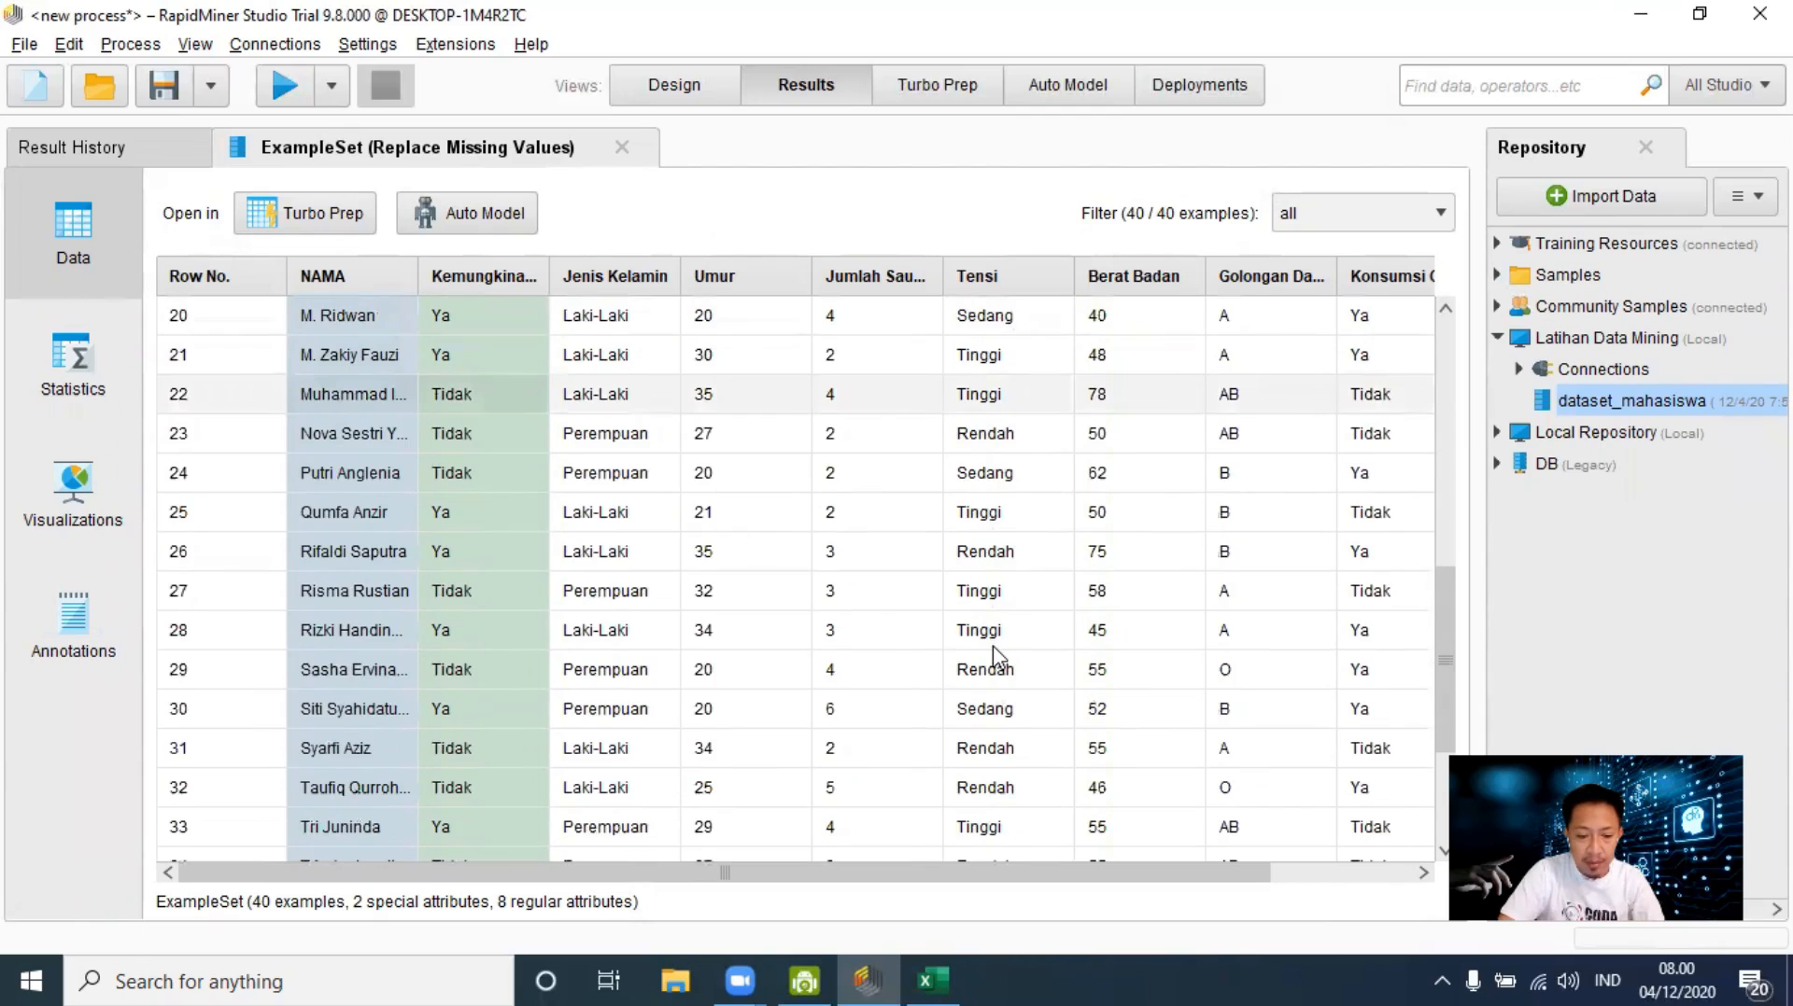
scroll(992, 658, up, 1)
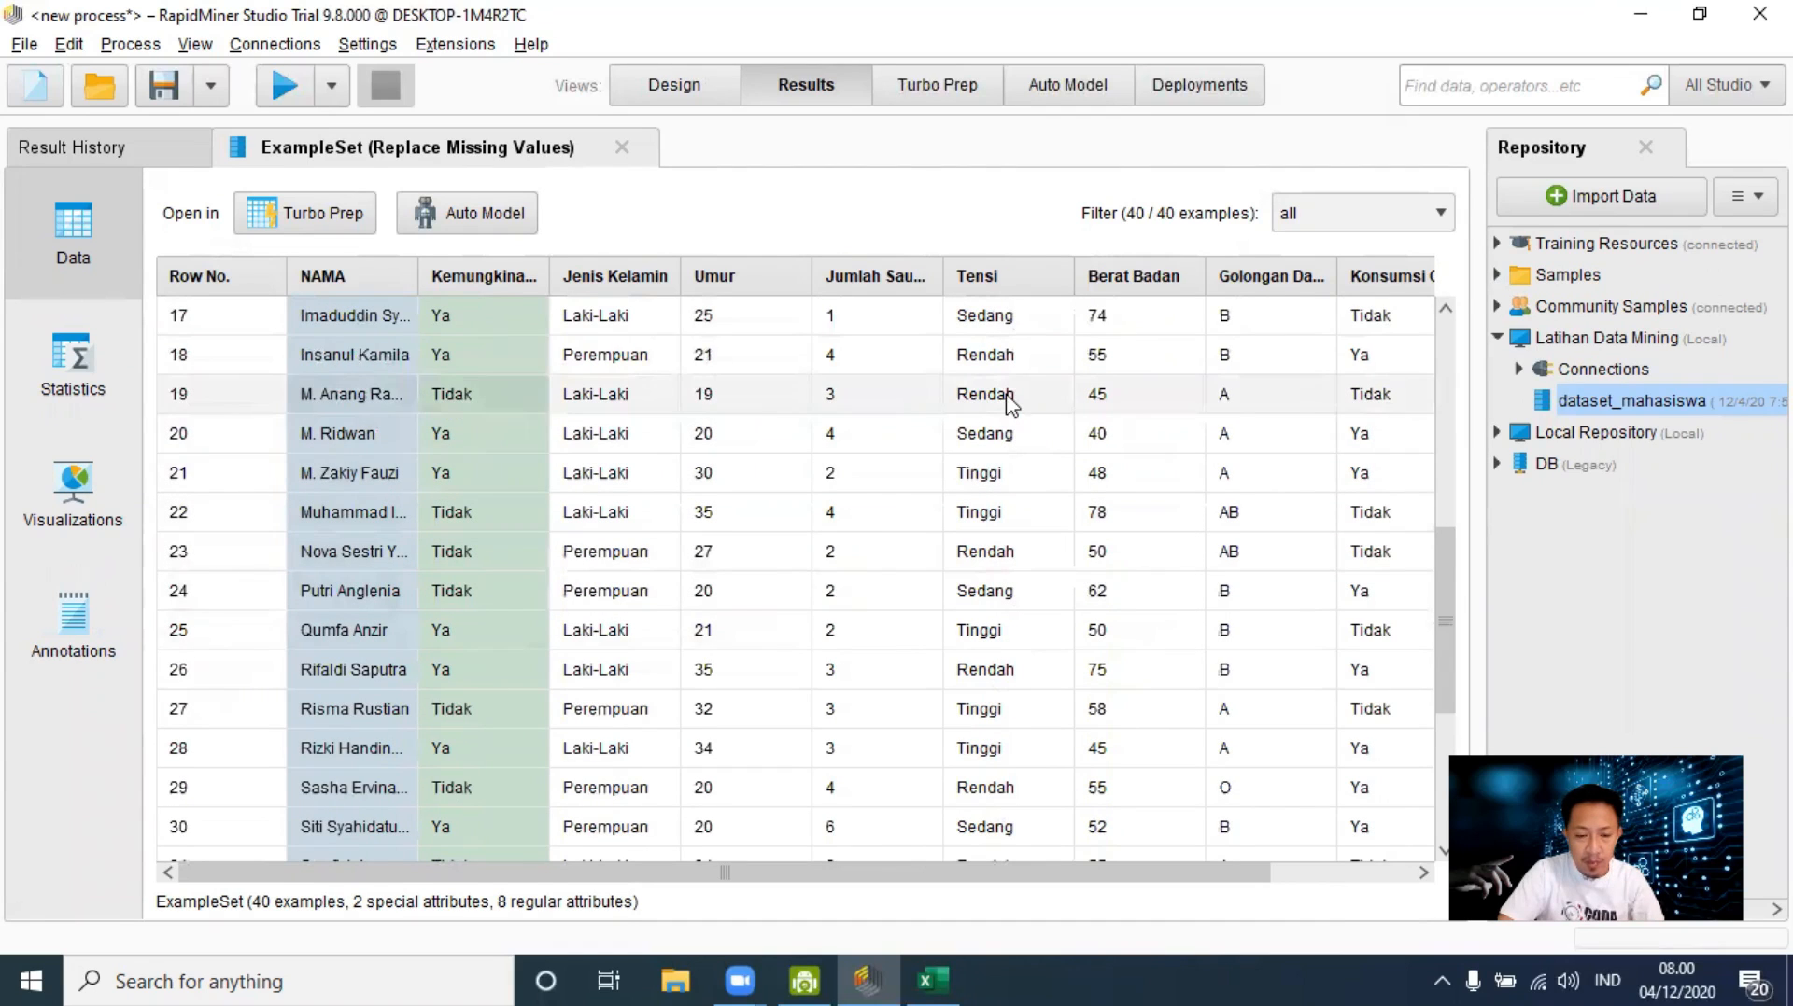
drag(804, 875, 916, 875)
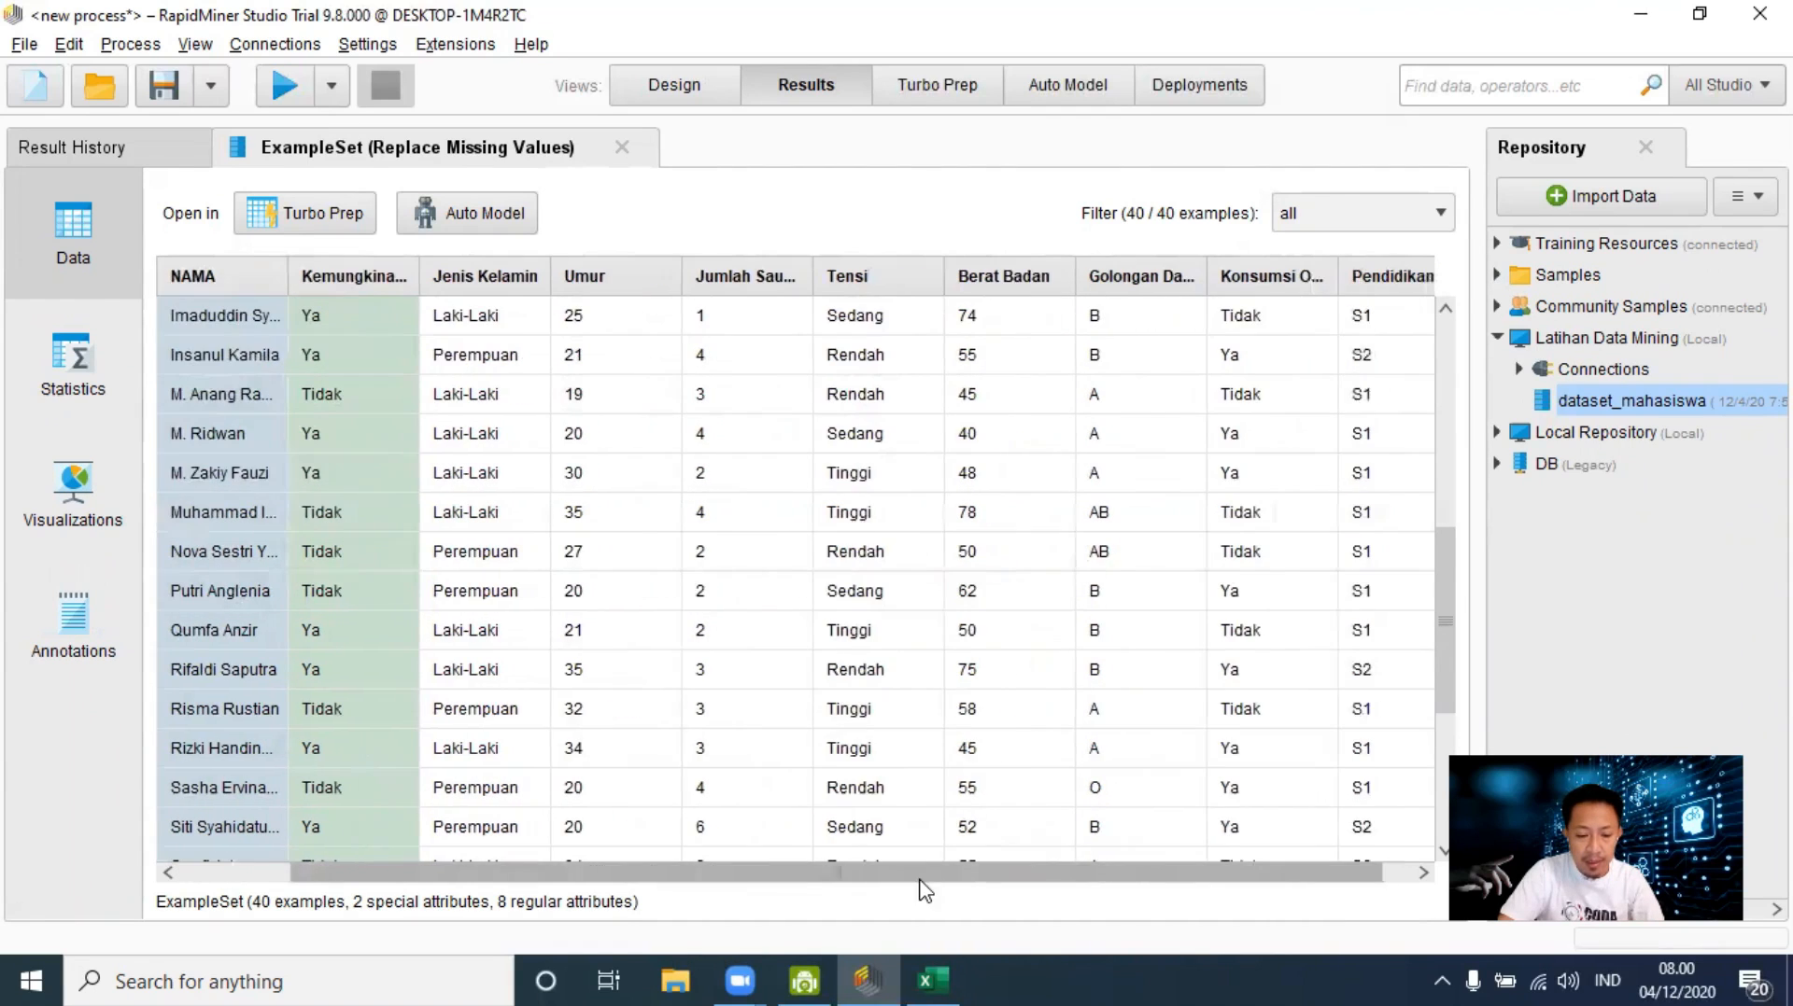
scroll(878, 651, up, 2)
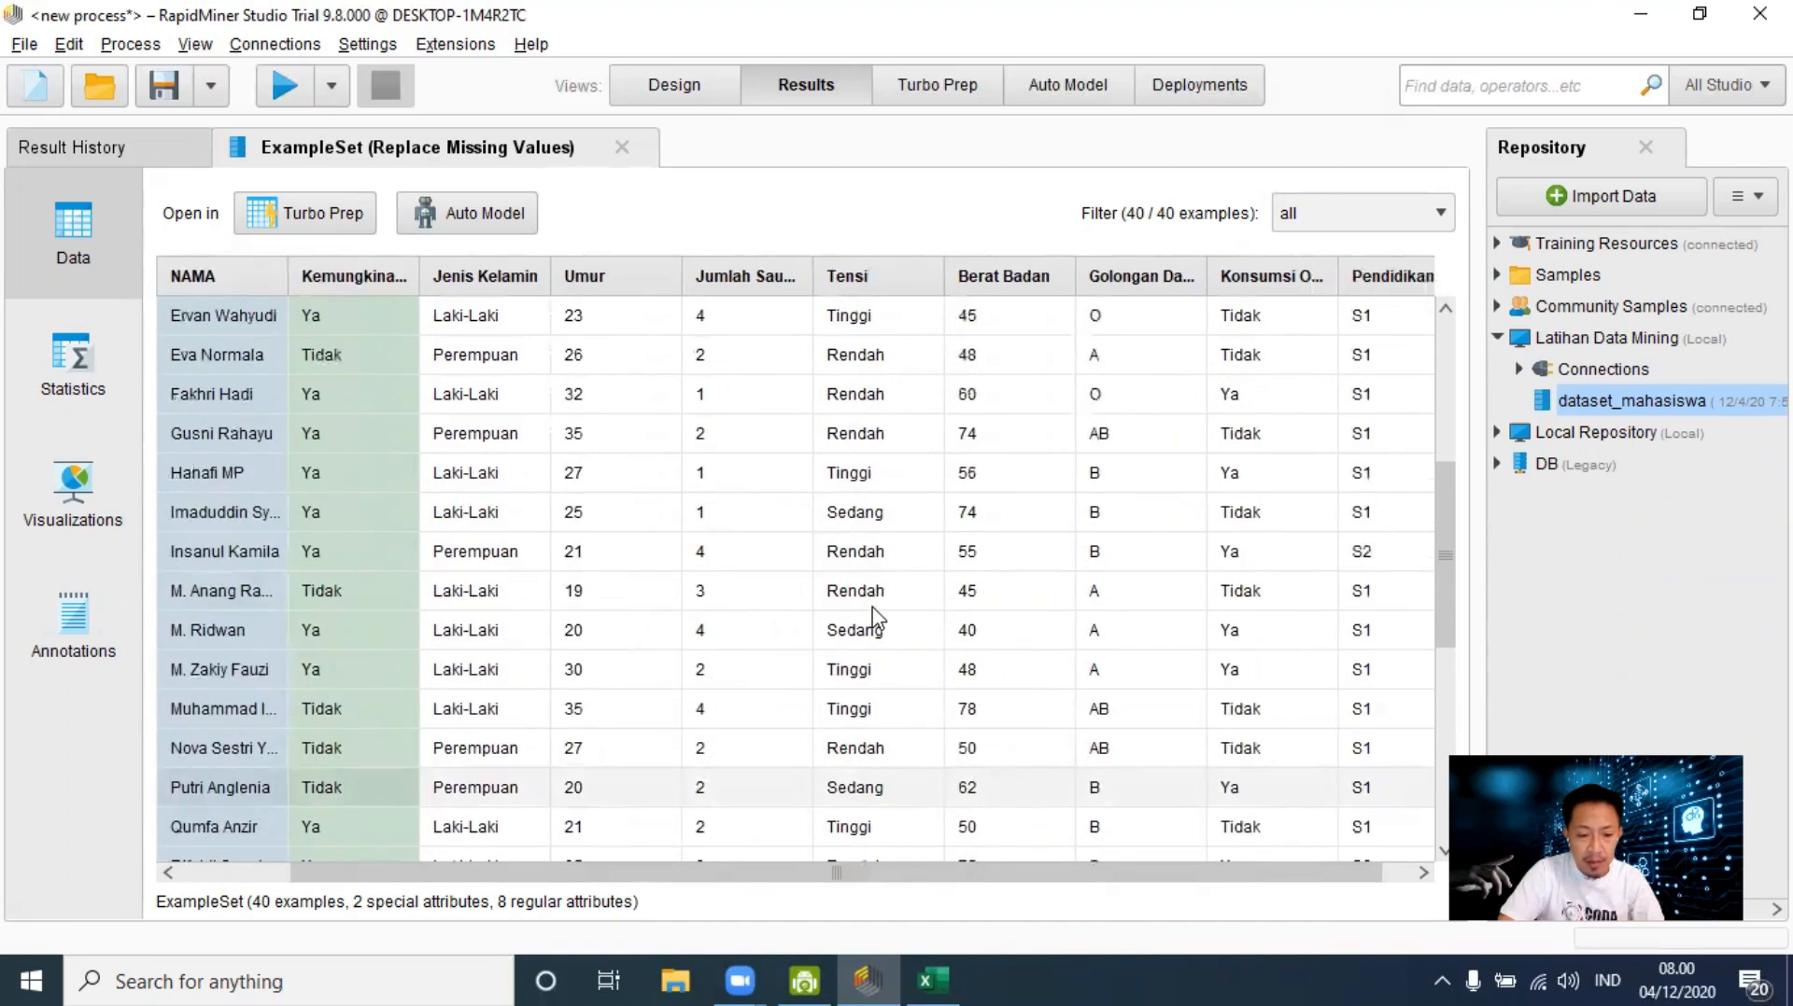
click(860, 476)
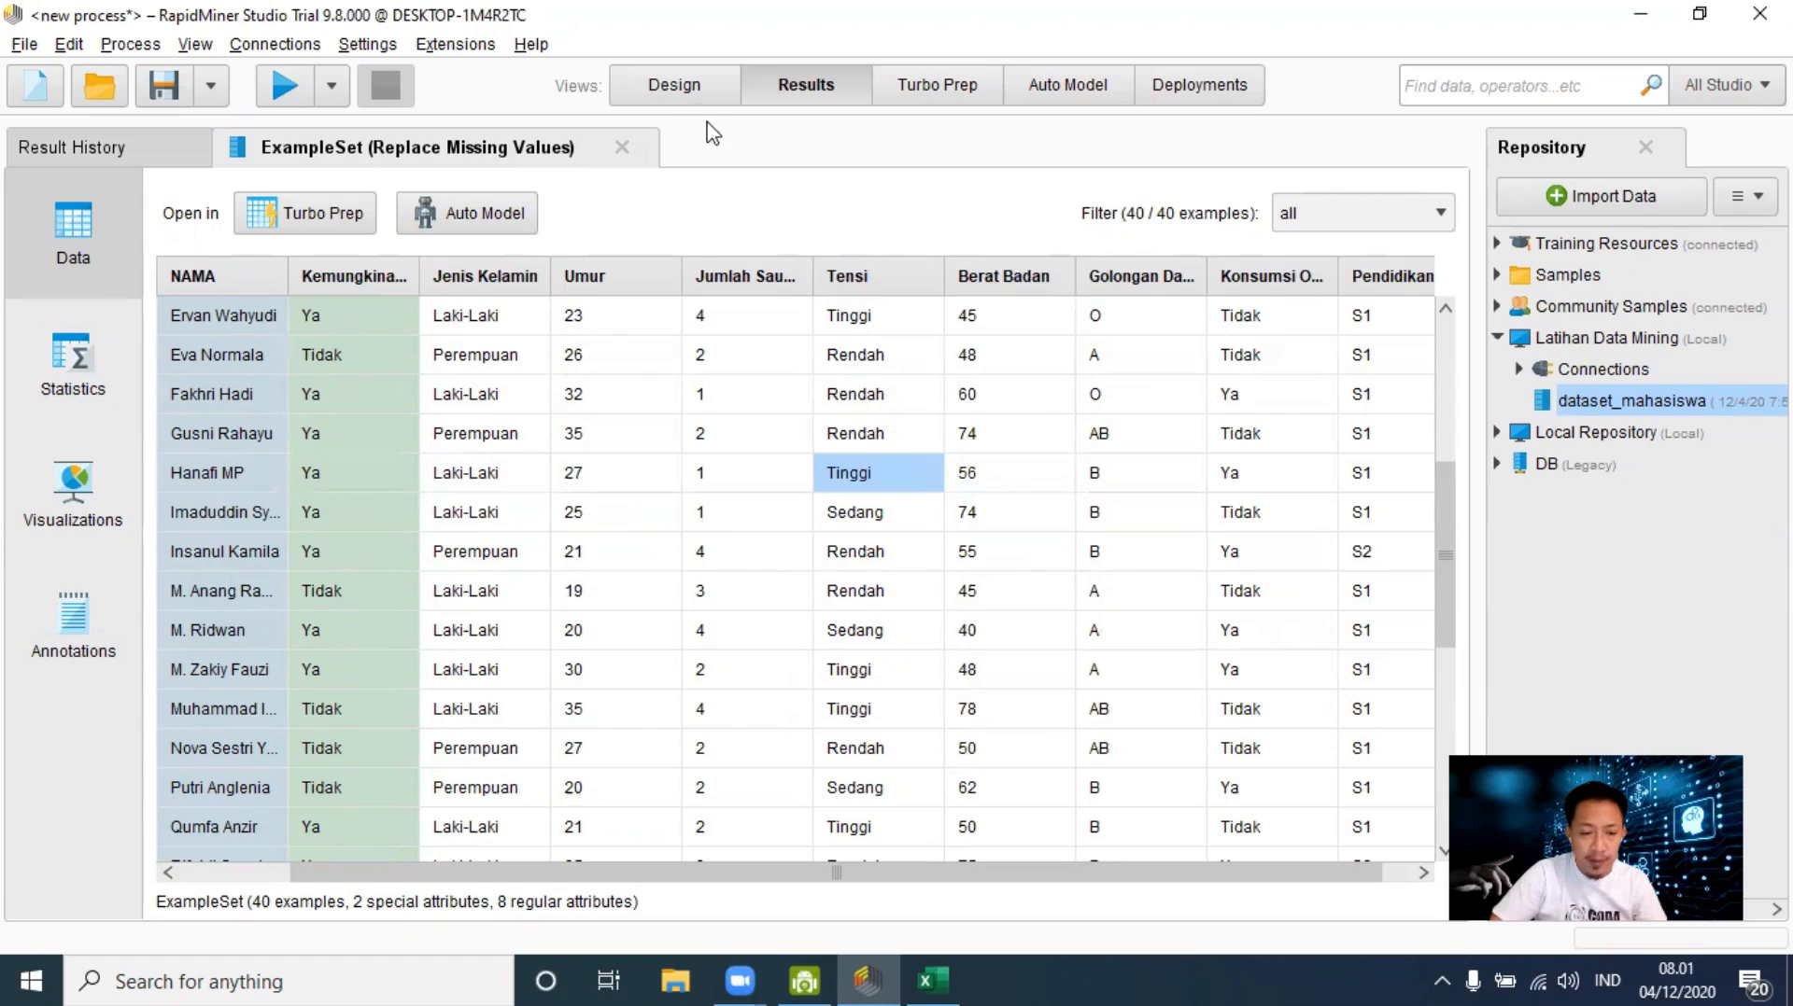
Step: Return to the process design and save the process as Preprocessing_replace in the Latihan Data Mining repository
click(684, 87)
drag(847, 353, 812, 358)
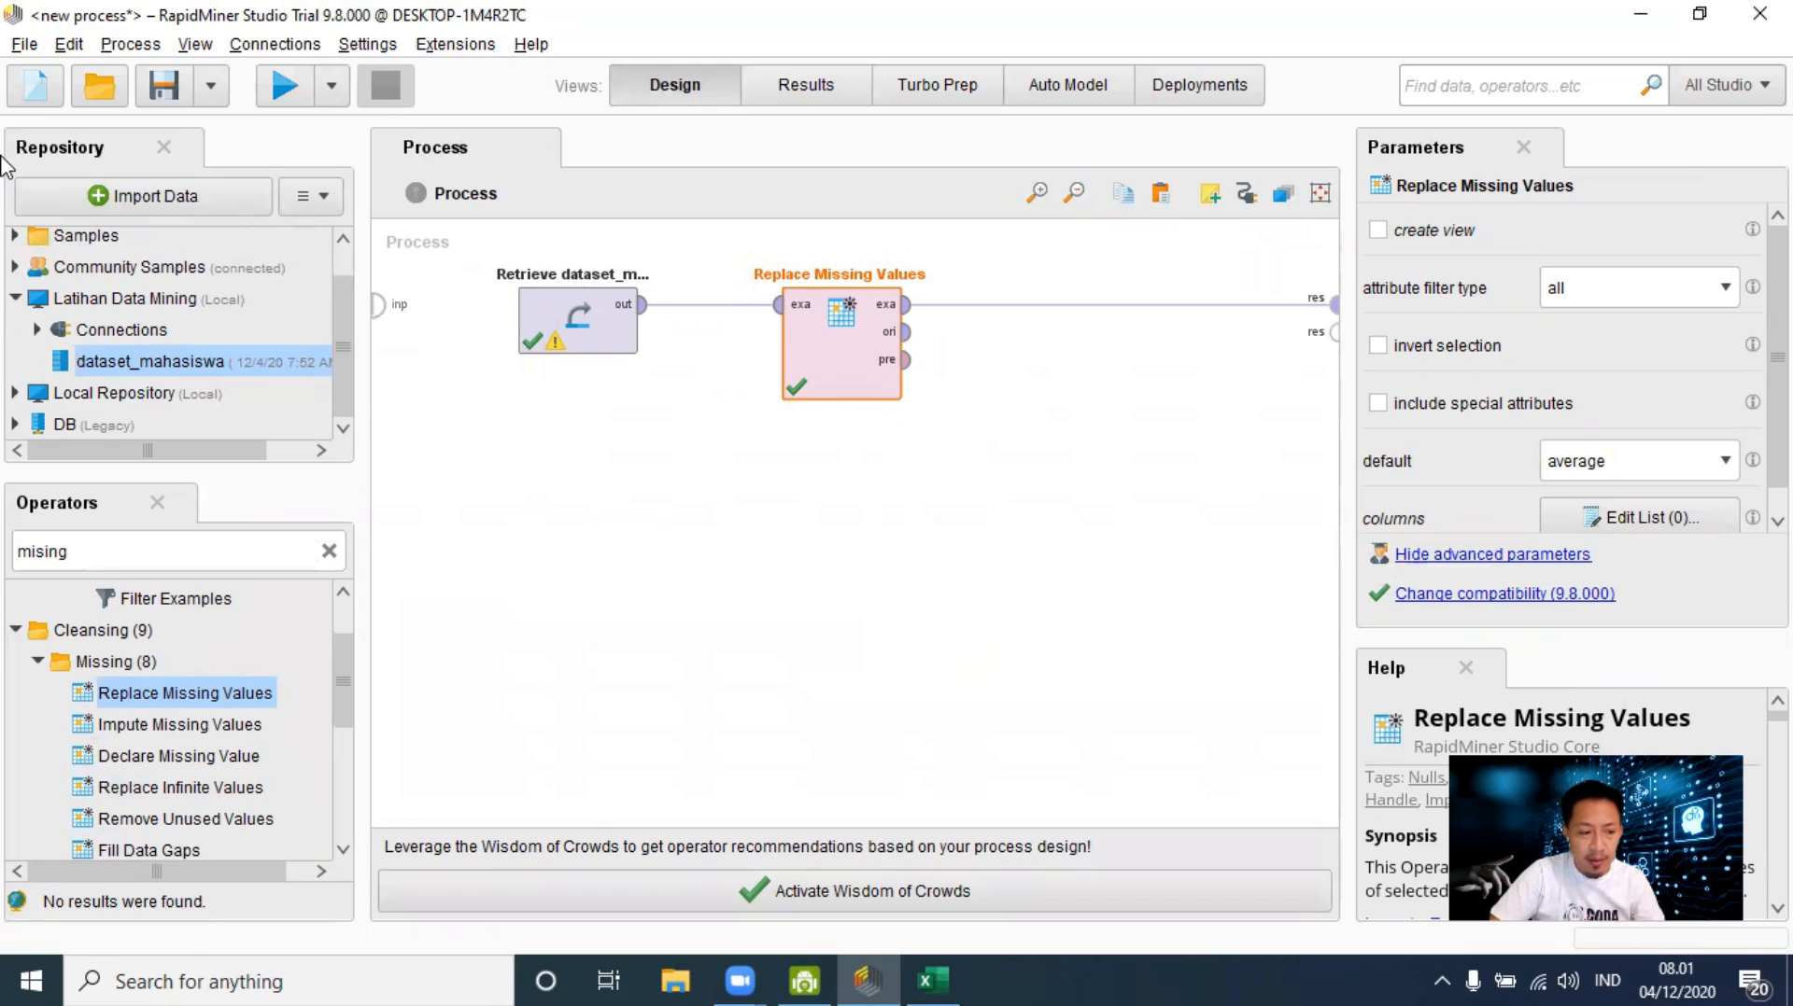
click(33, 46)
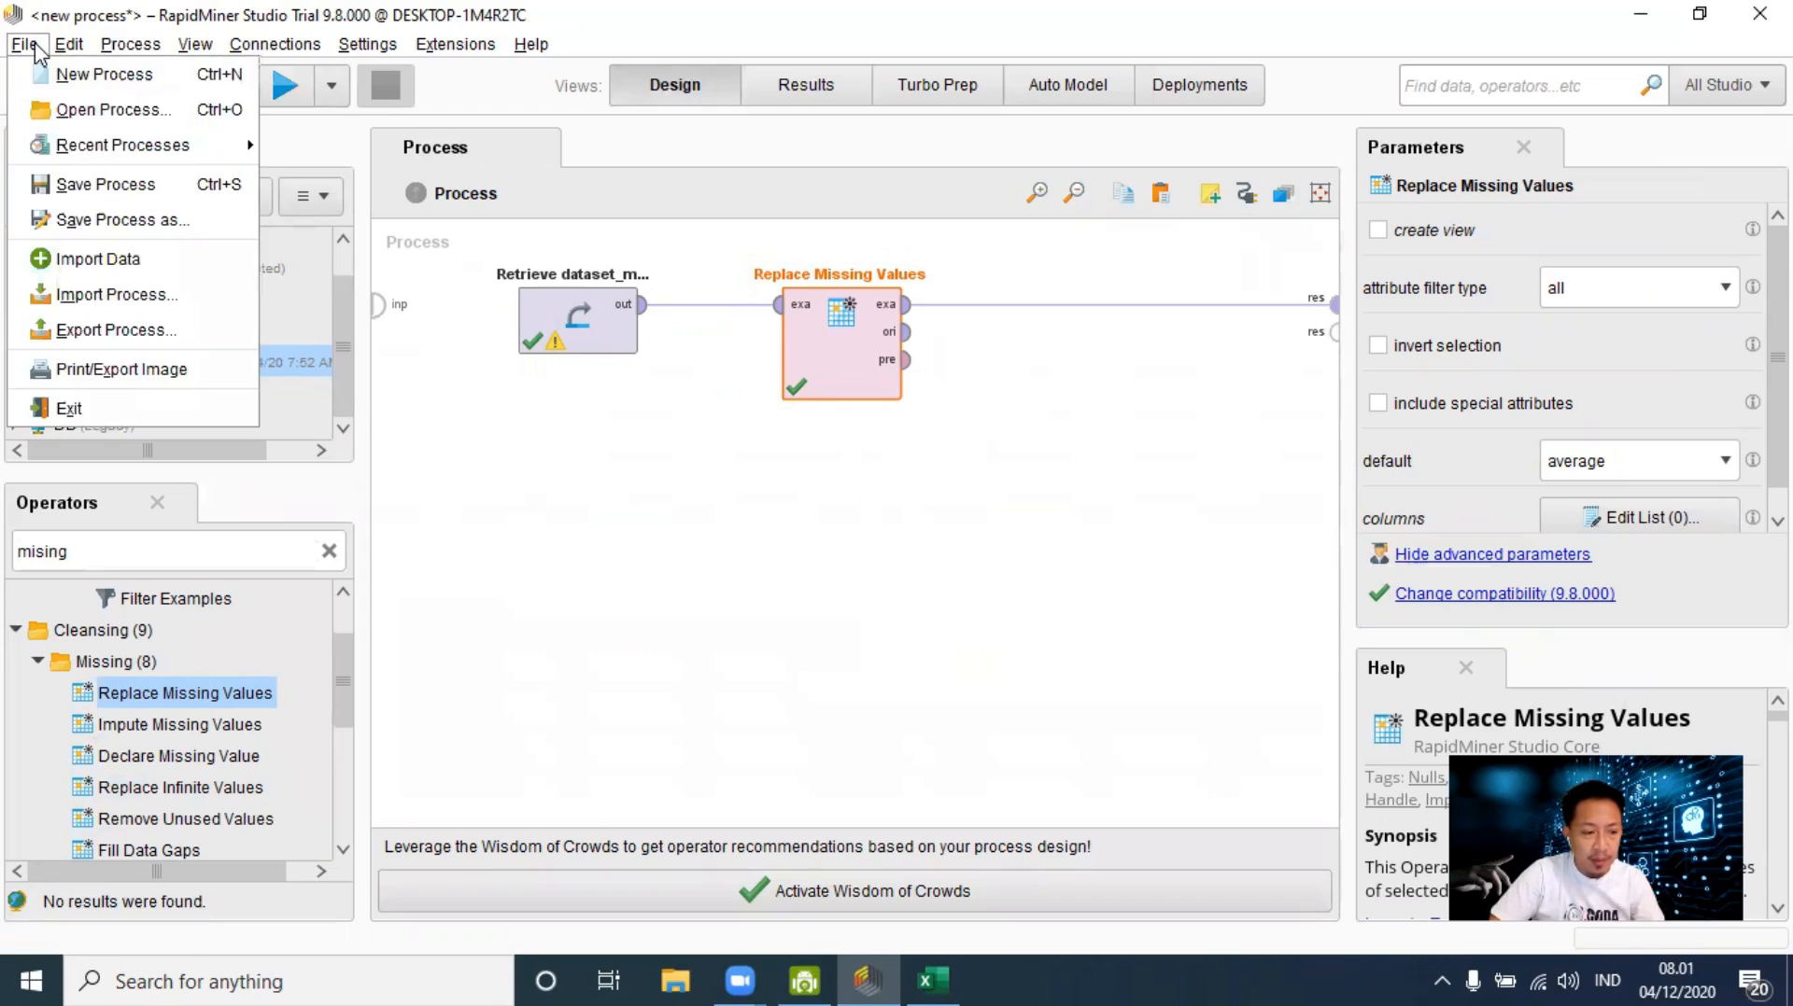
click(82, 186)
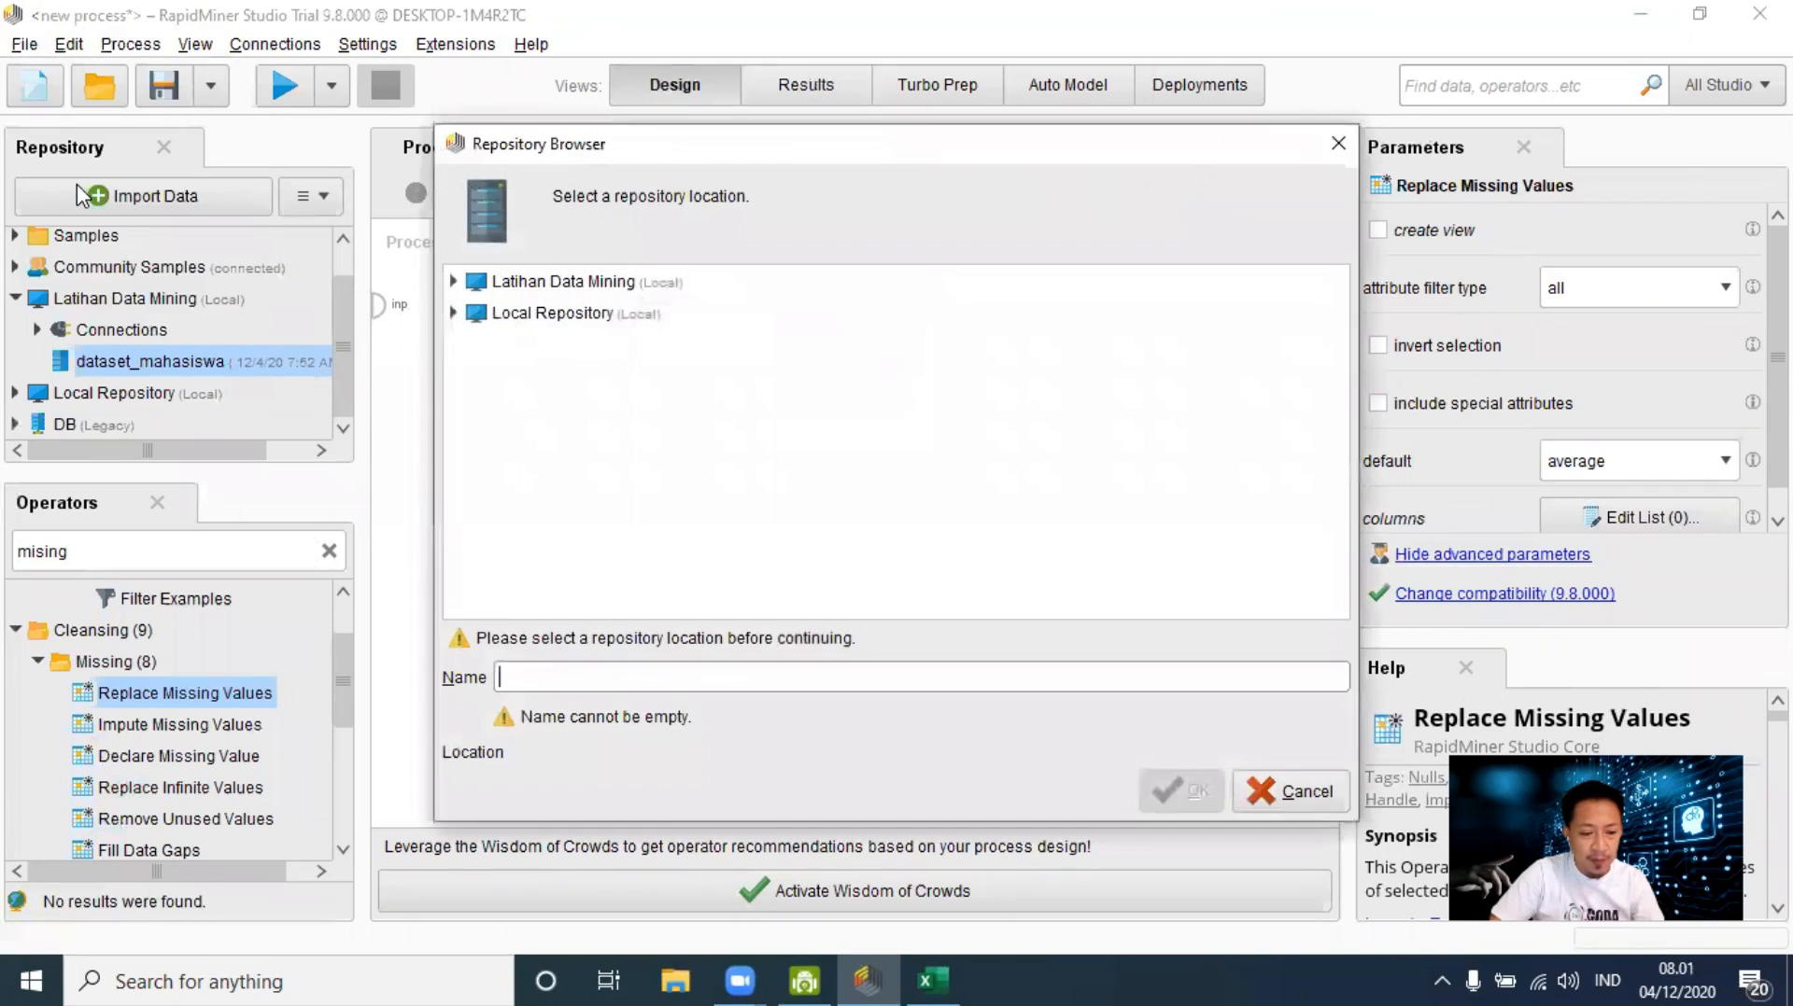
click(512, 285)
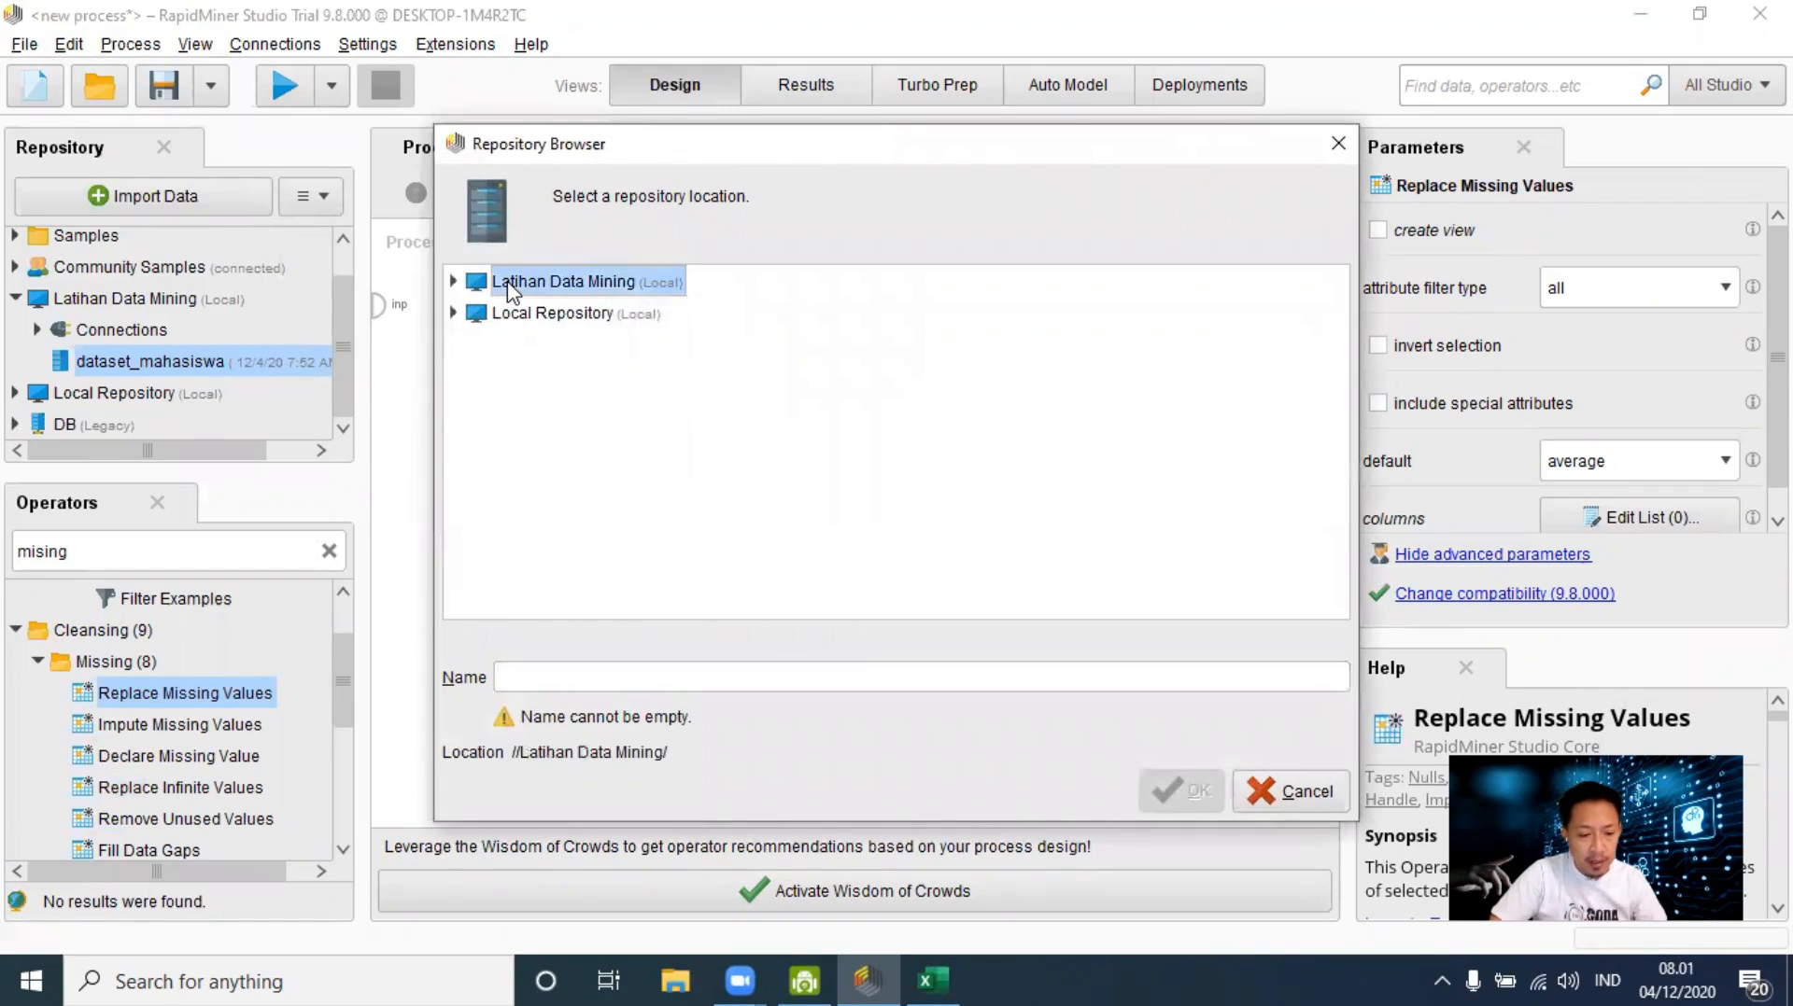
click(594, 679)
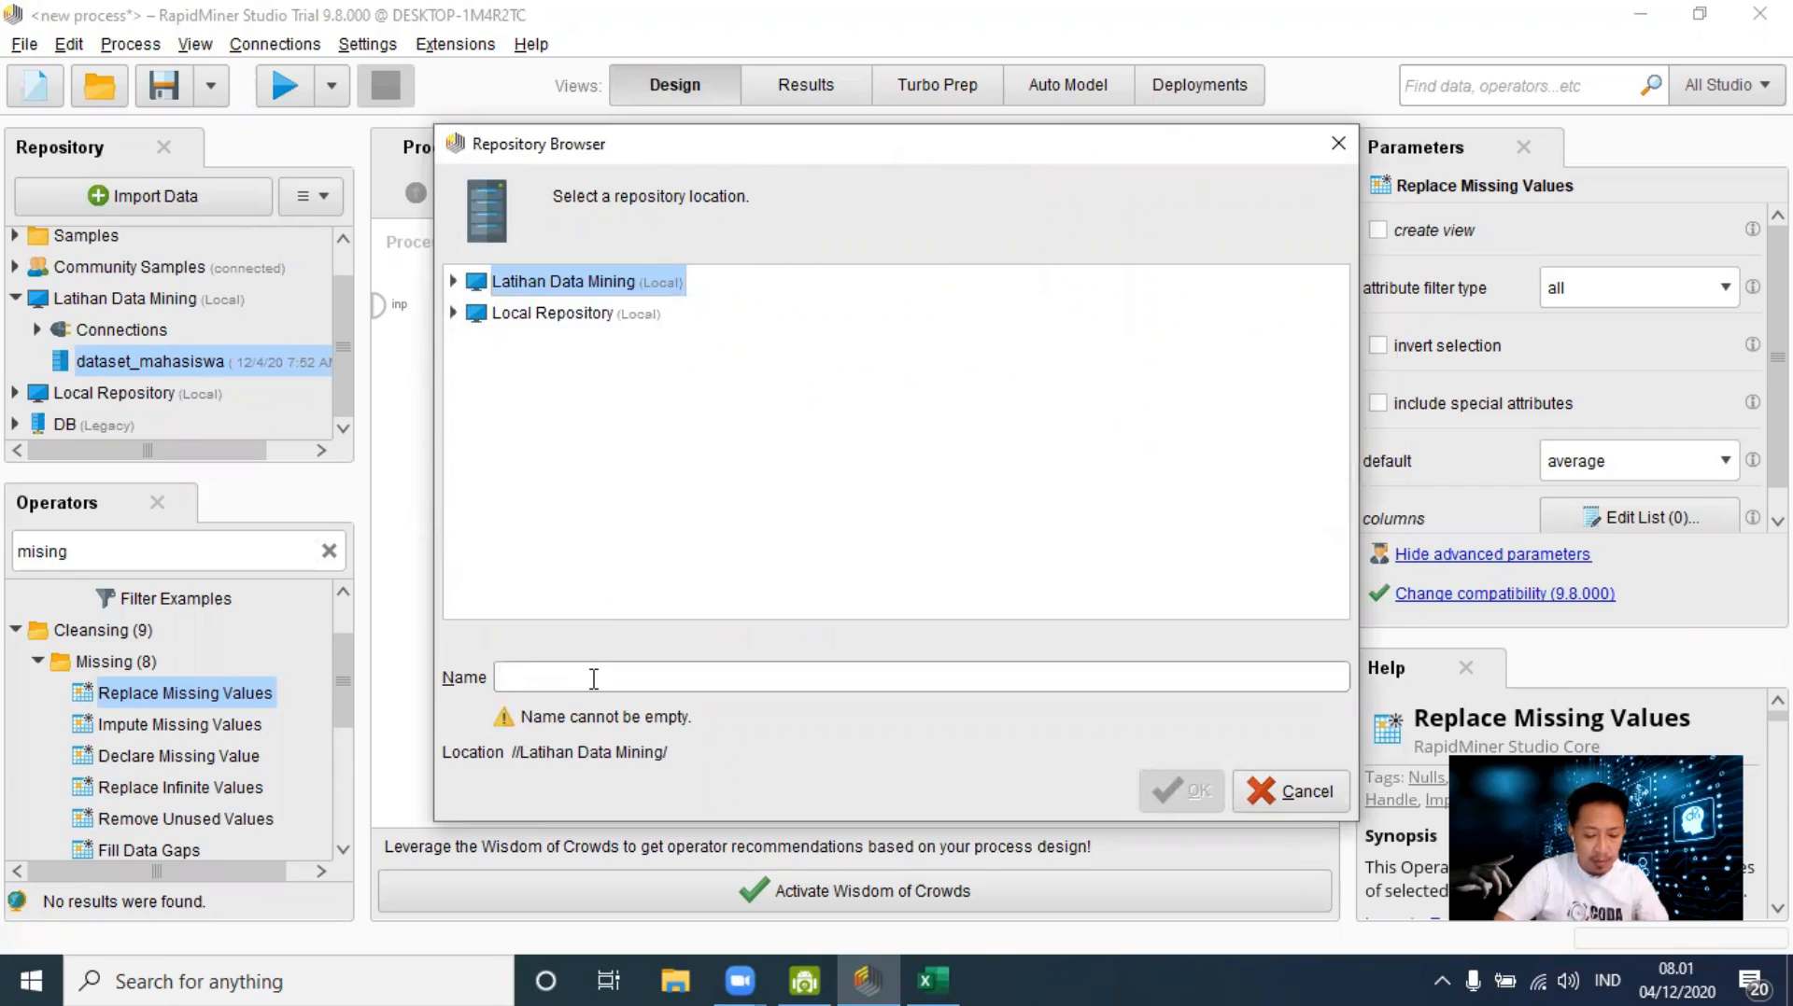
text(Pr)
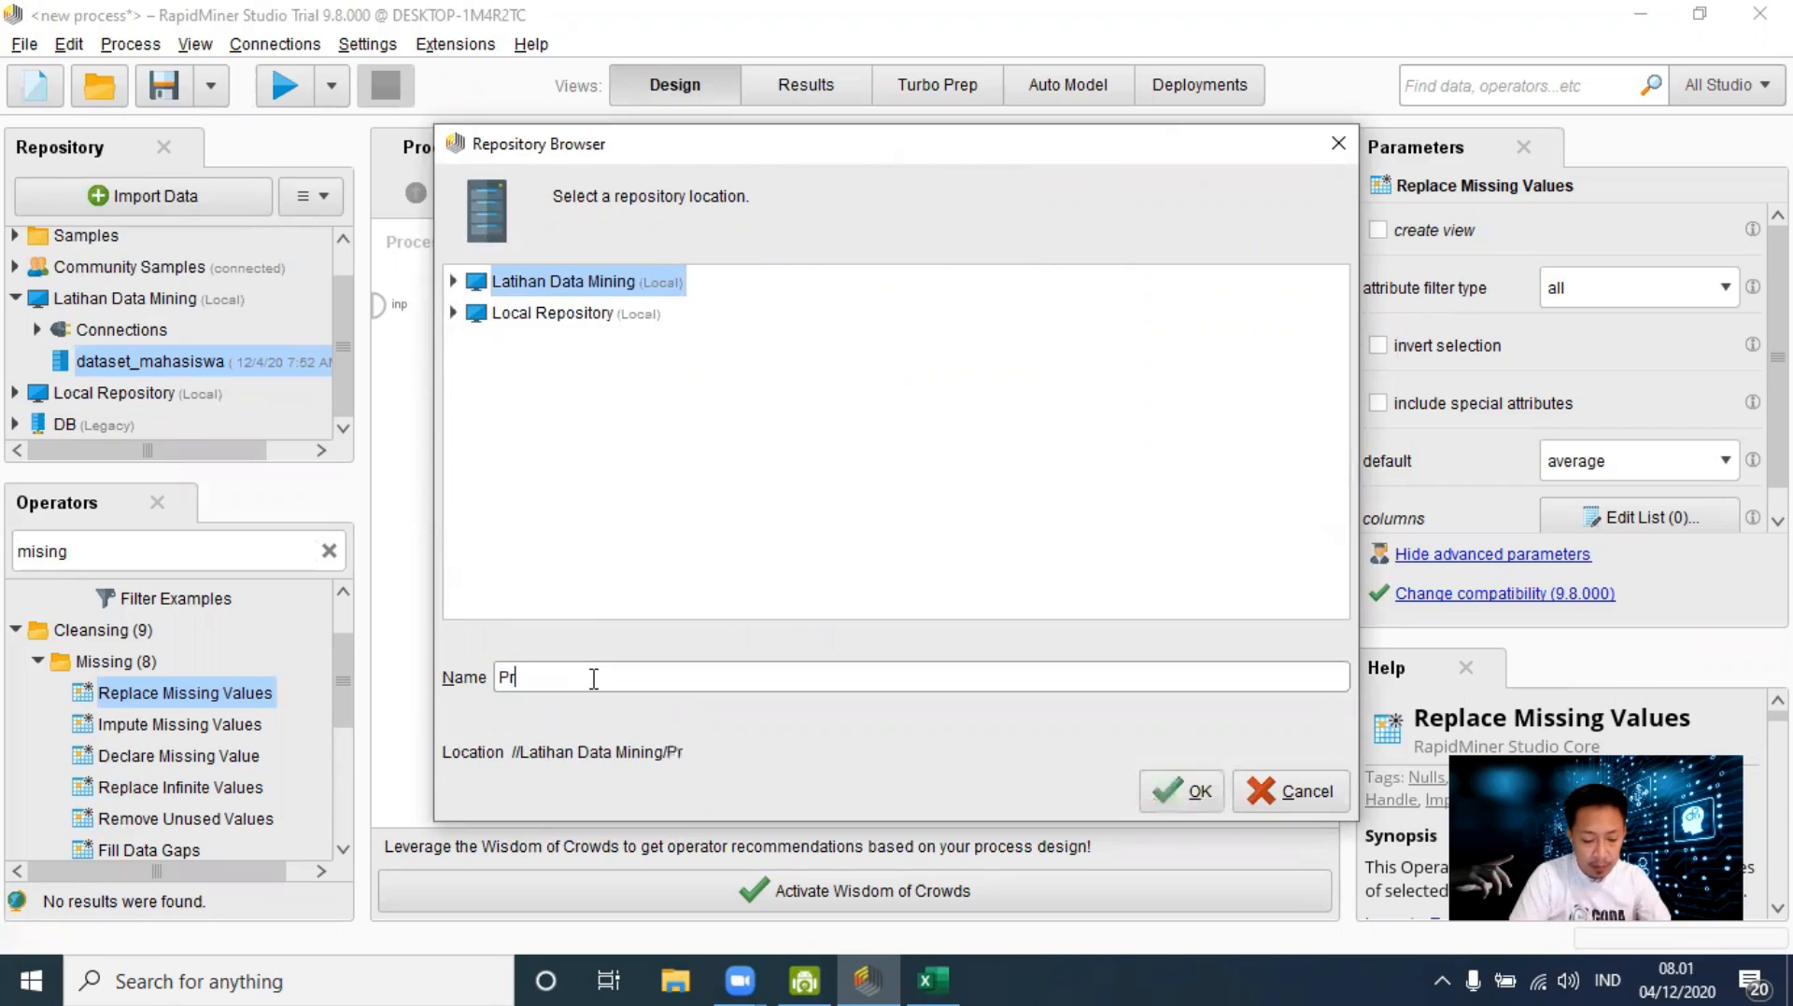
text(eprocessing)
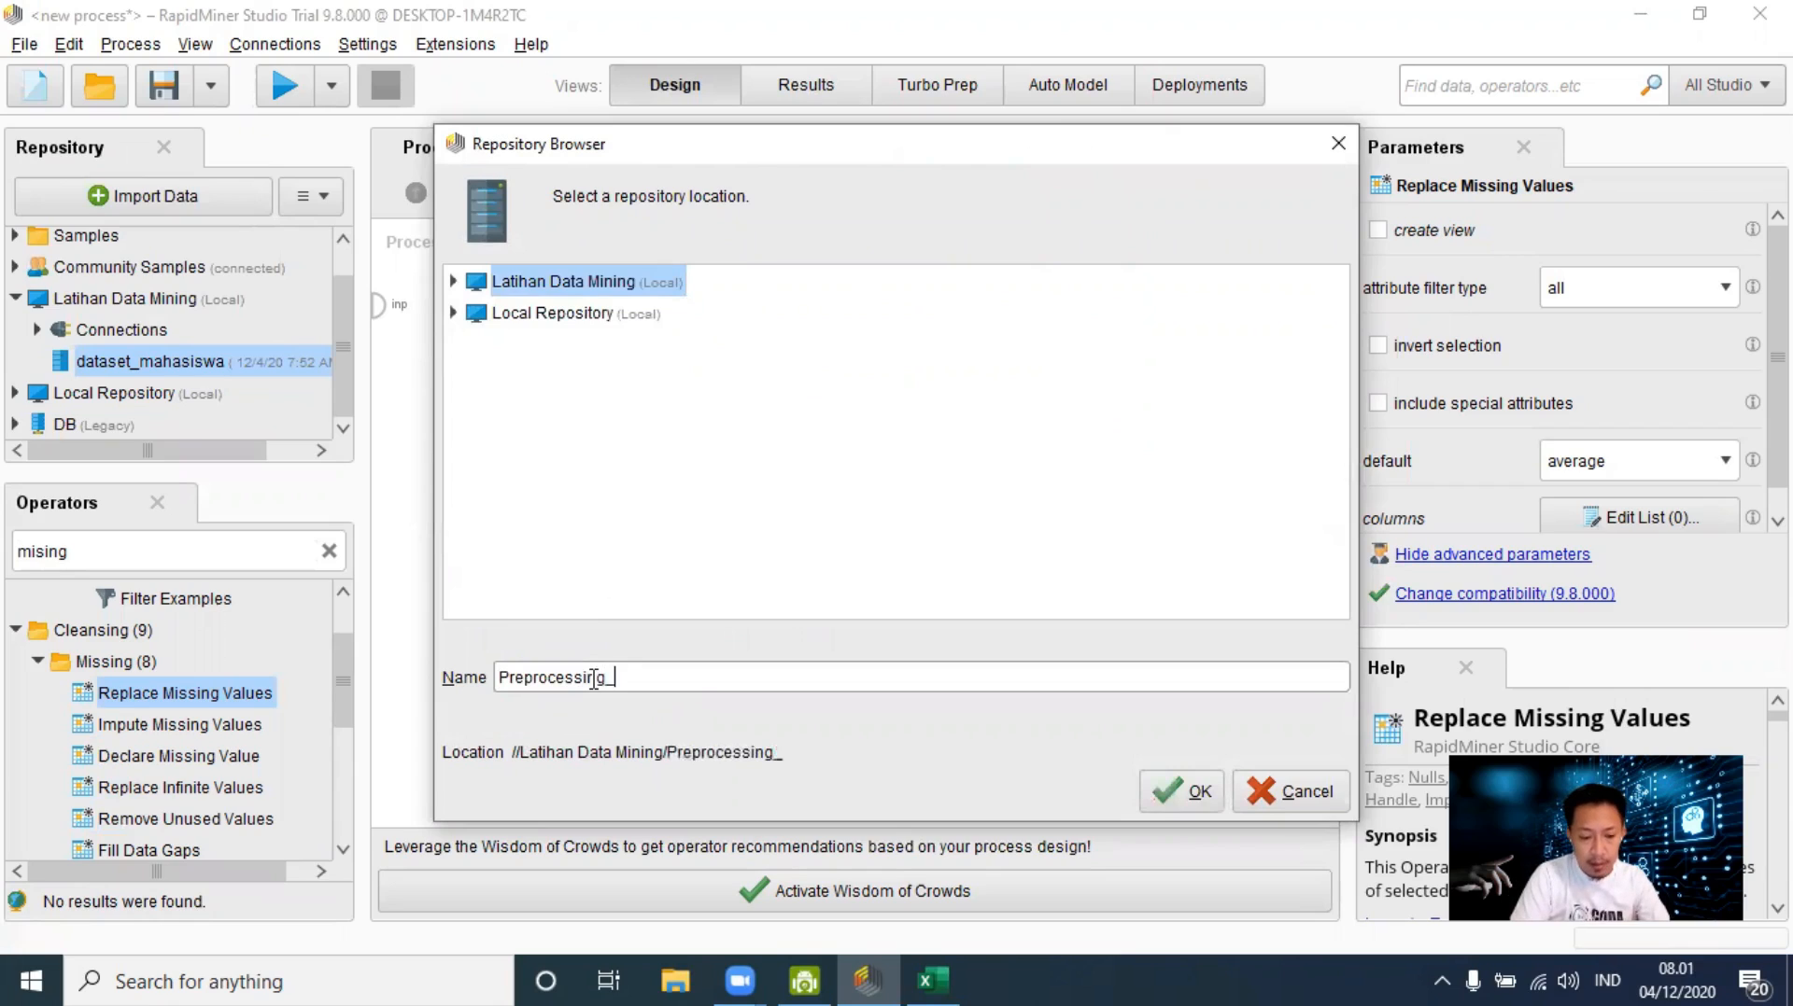
text(_replace)
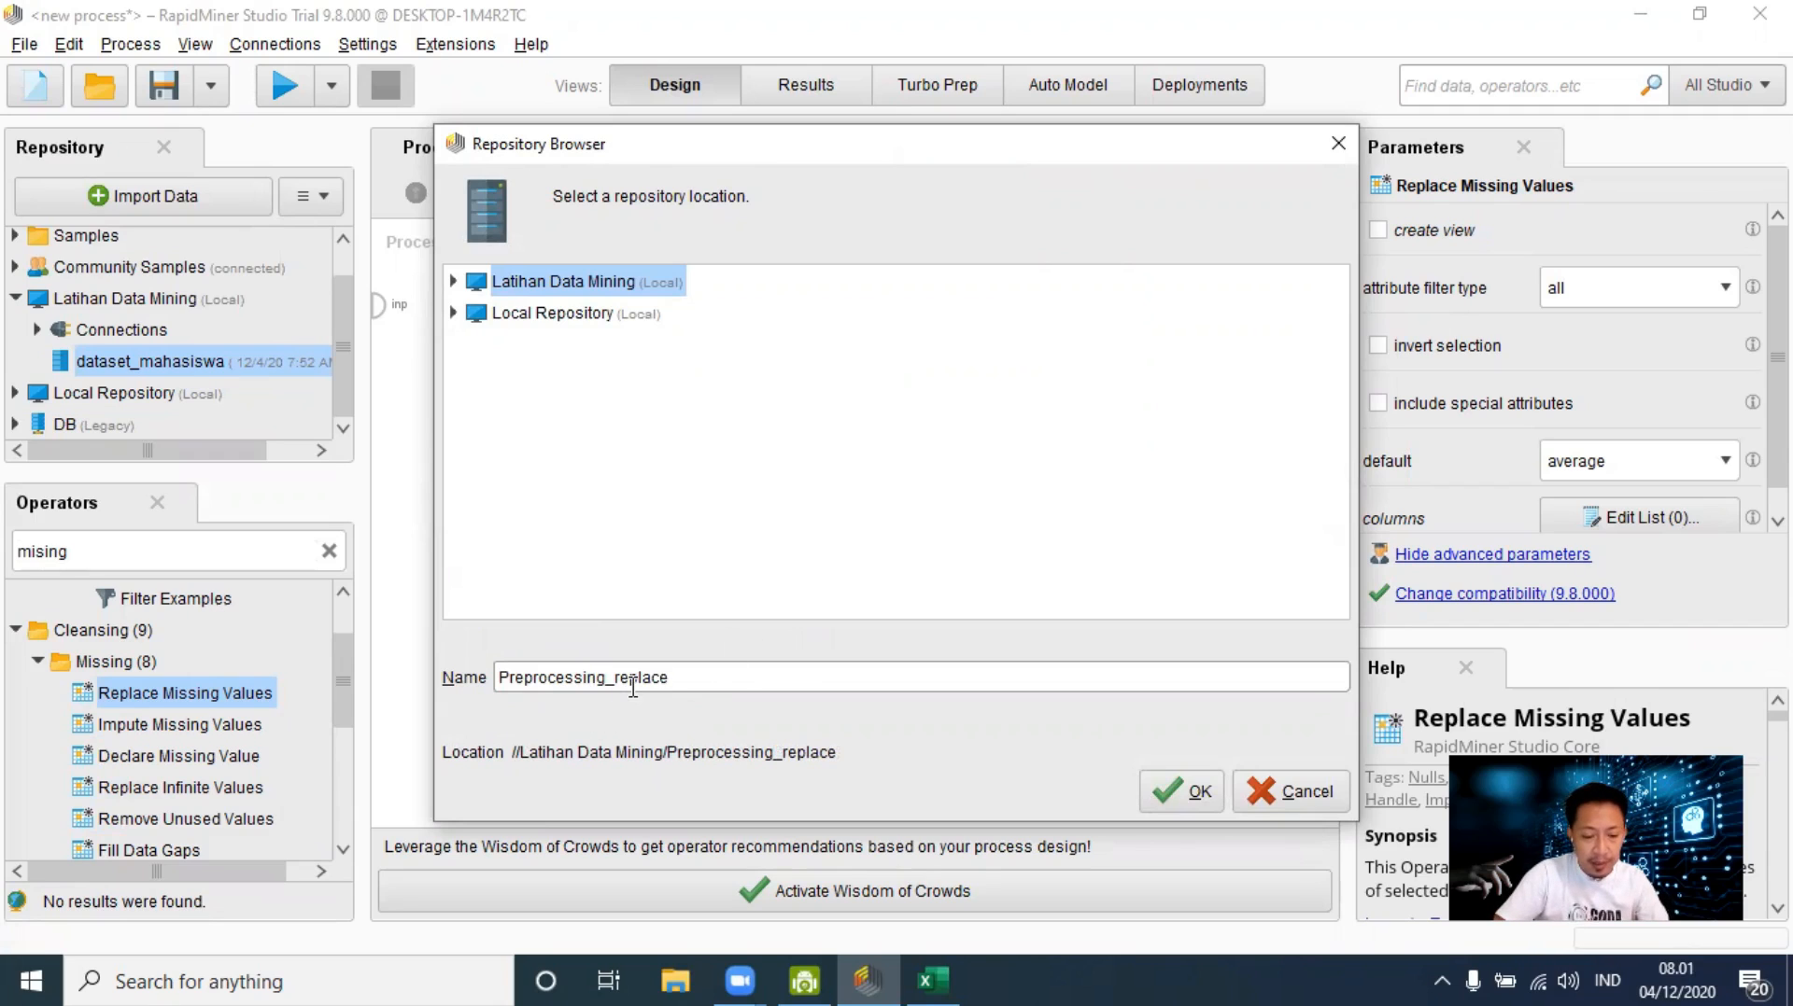
click(1193, 793)
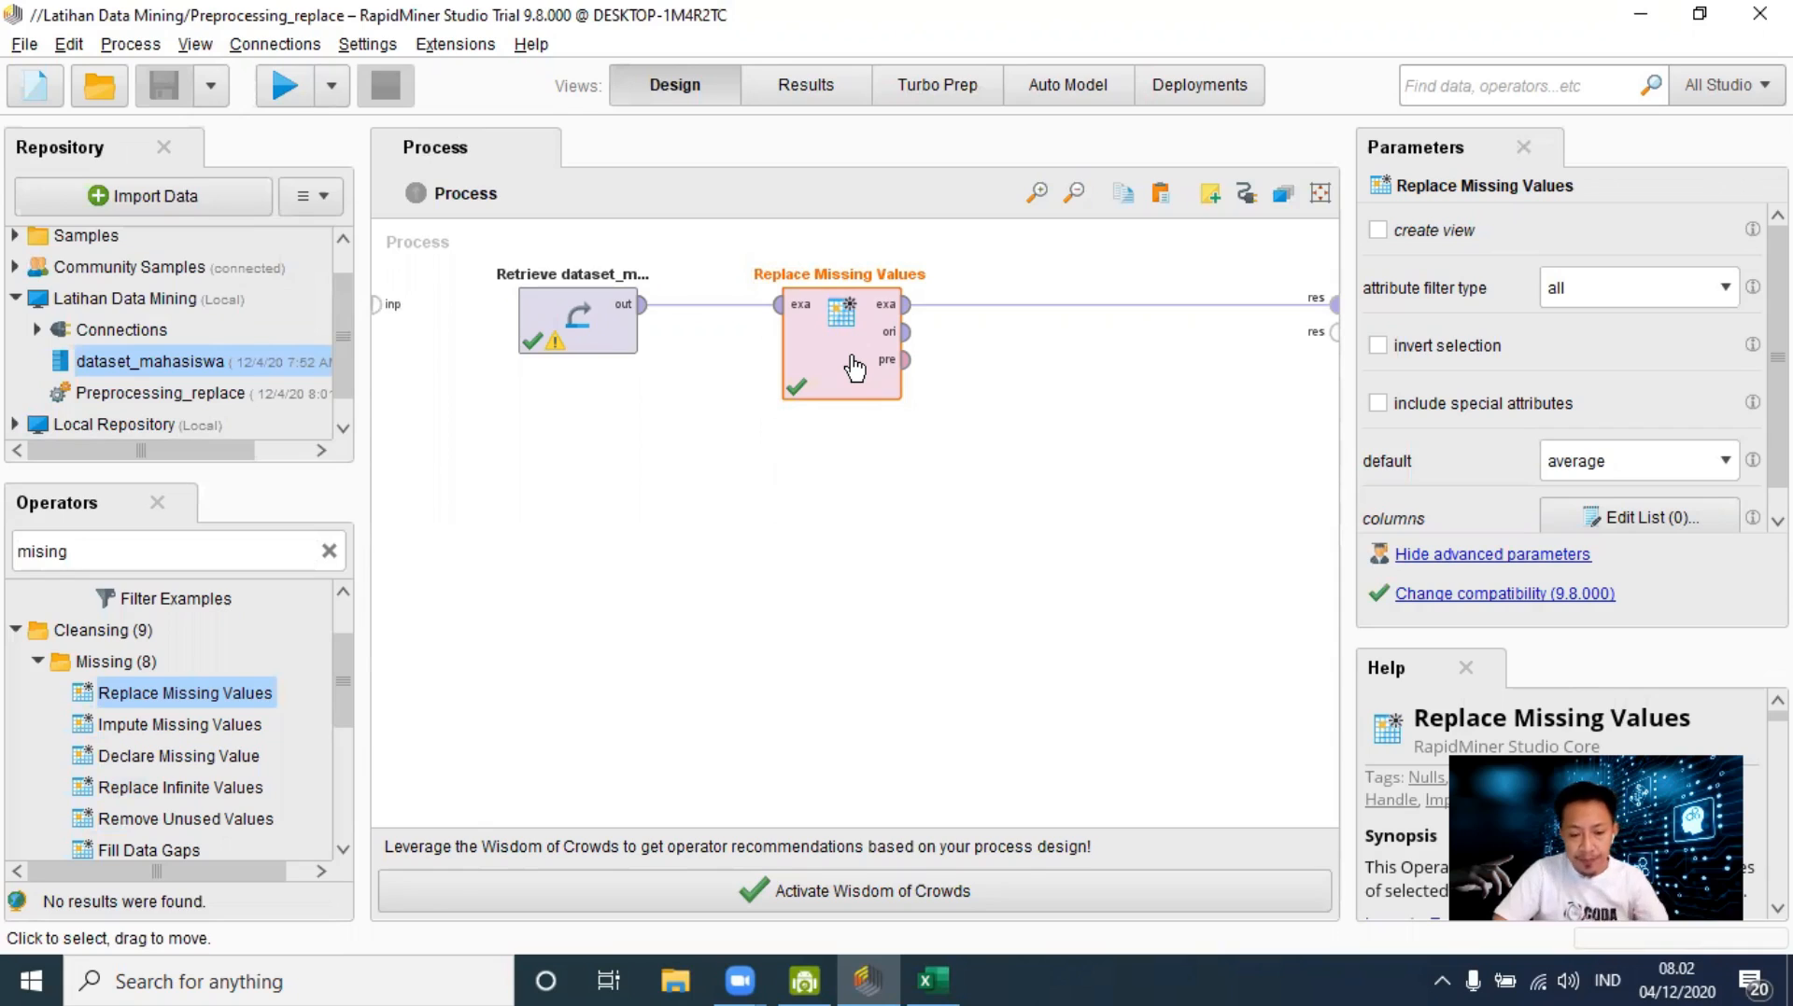
Step: Remove the Replace Missing Values operator with its result connection and connect the Retrieve dataset_mahasiswa output directly to the process result
click(1119, 304)
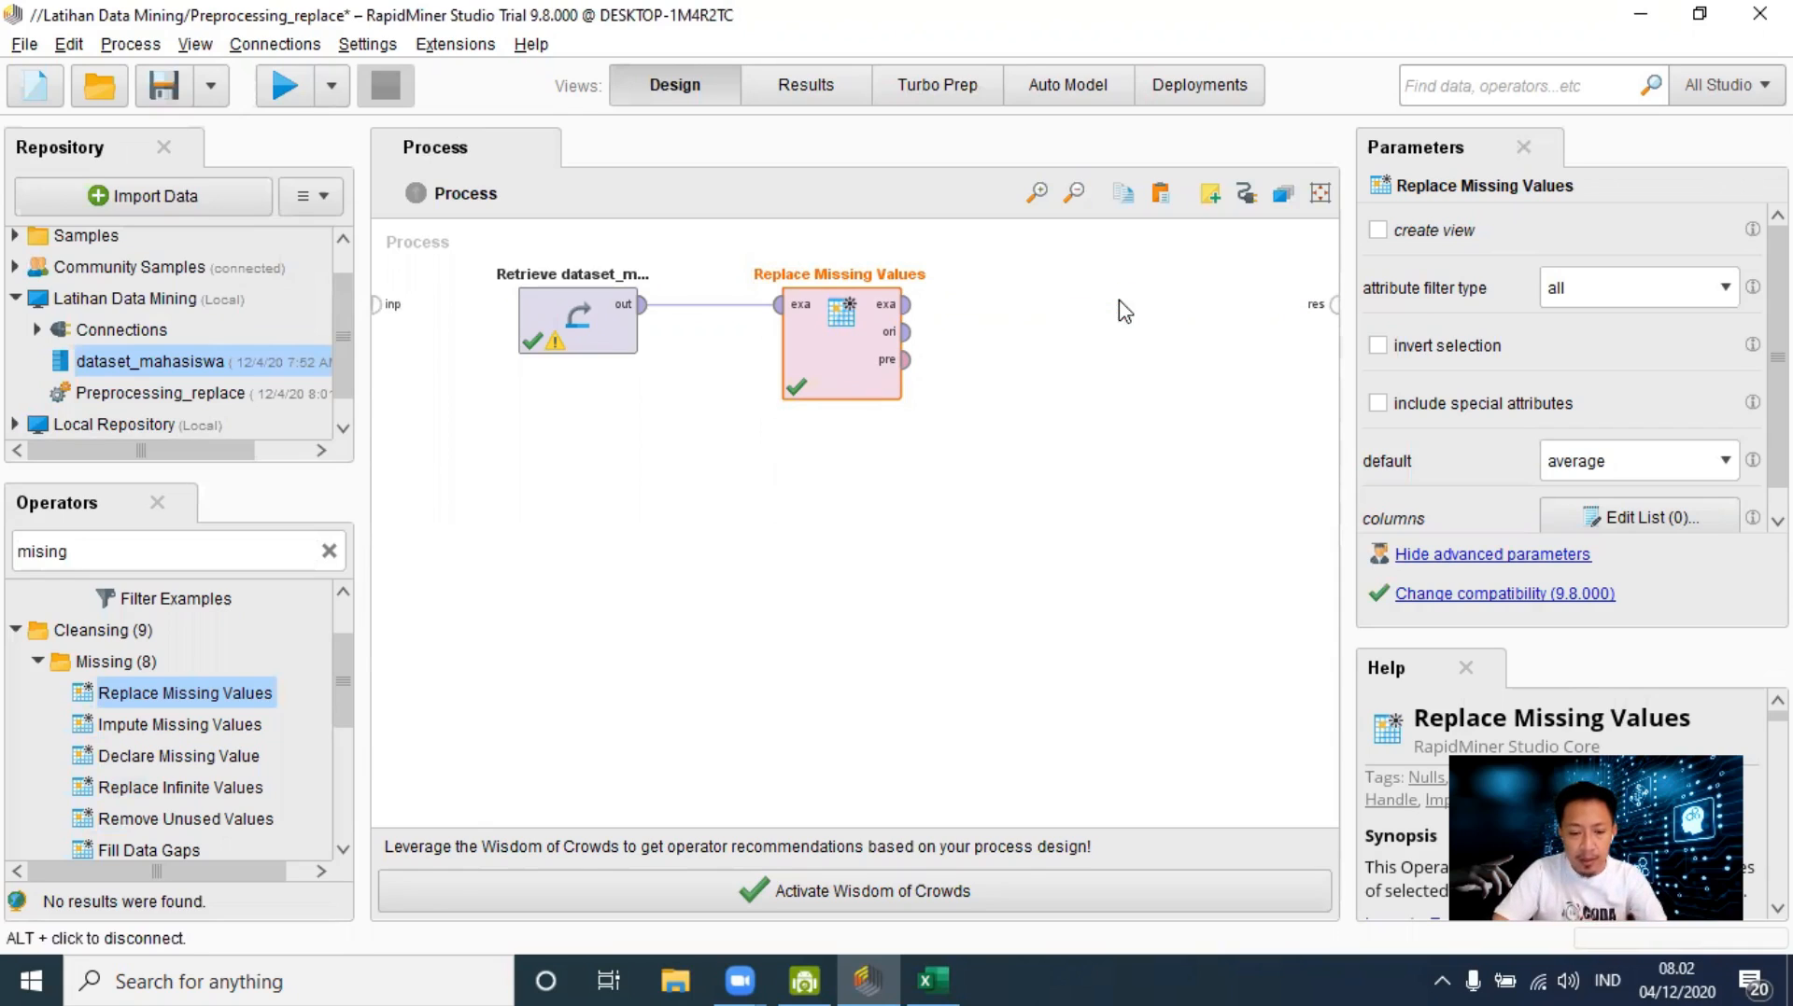
key(Delete)
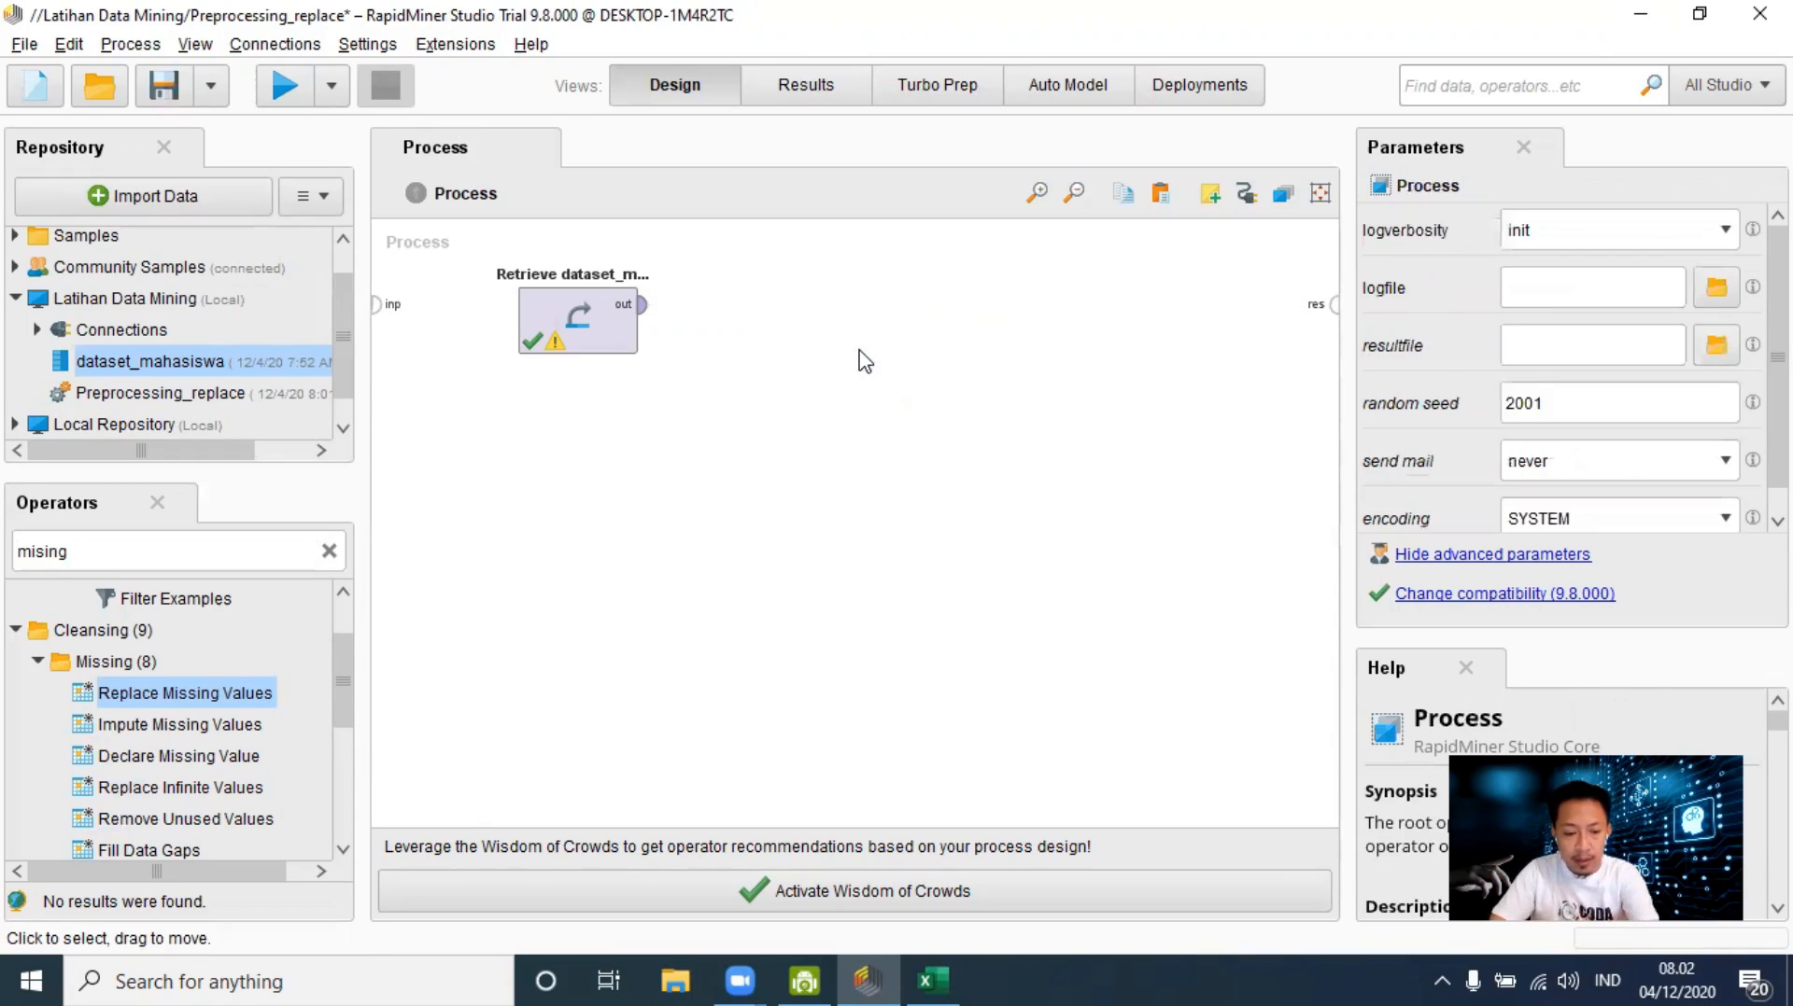
click(643, 305)
click(1334, 304)
Step: Run the process and check the missing counts in the statistics of the retrieved dataset_mahasiswa, returning to the process design
click(285, 85)
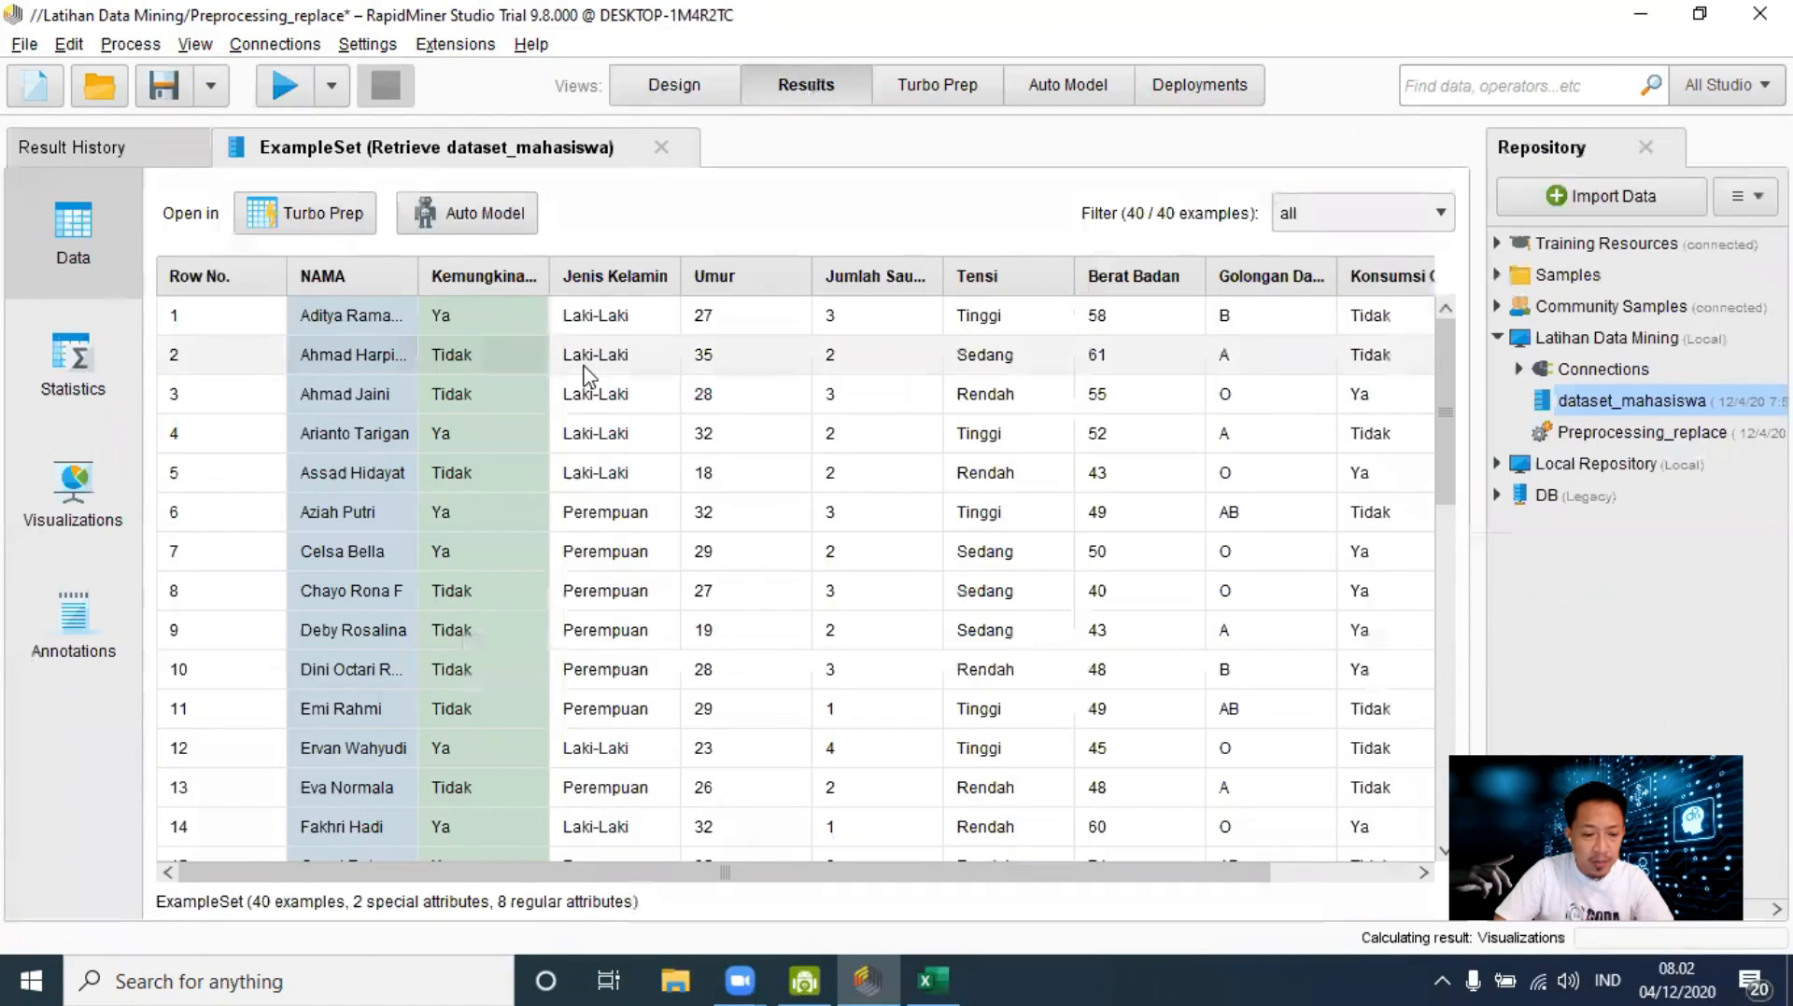
click(45, 327)
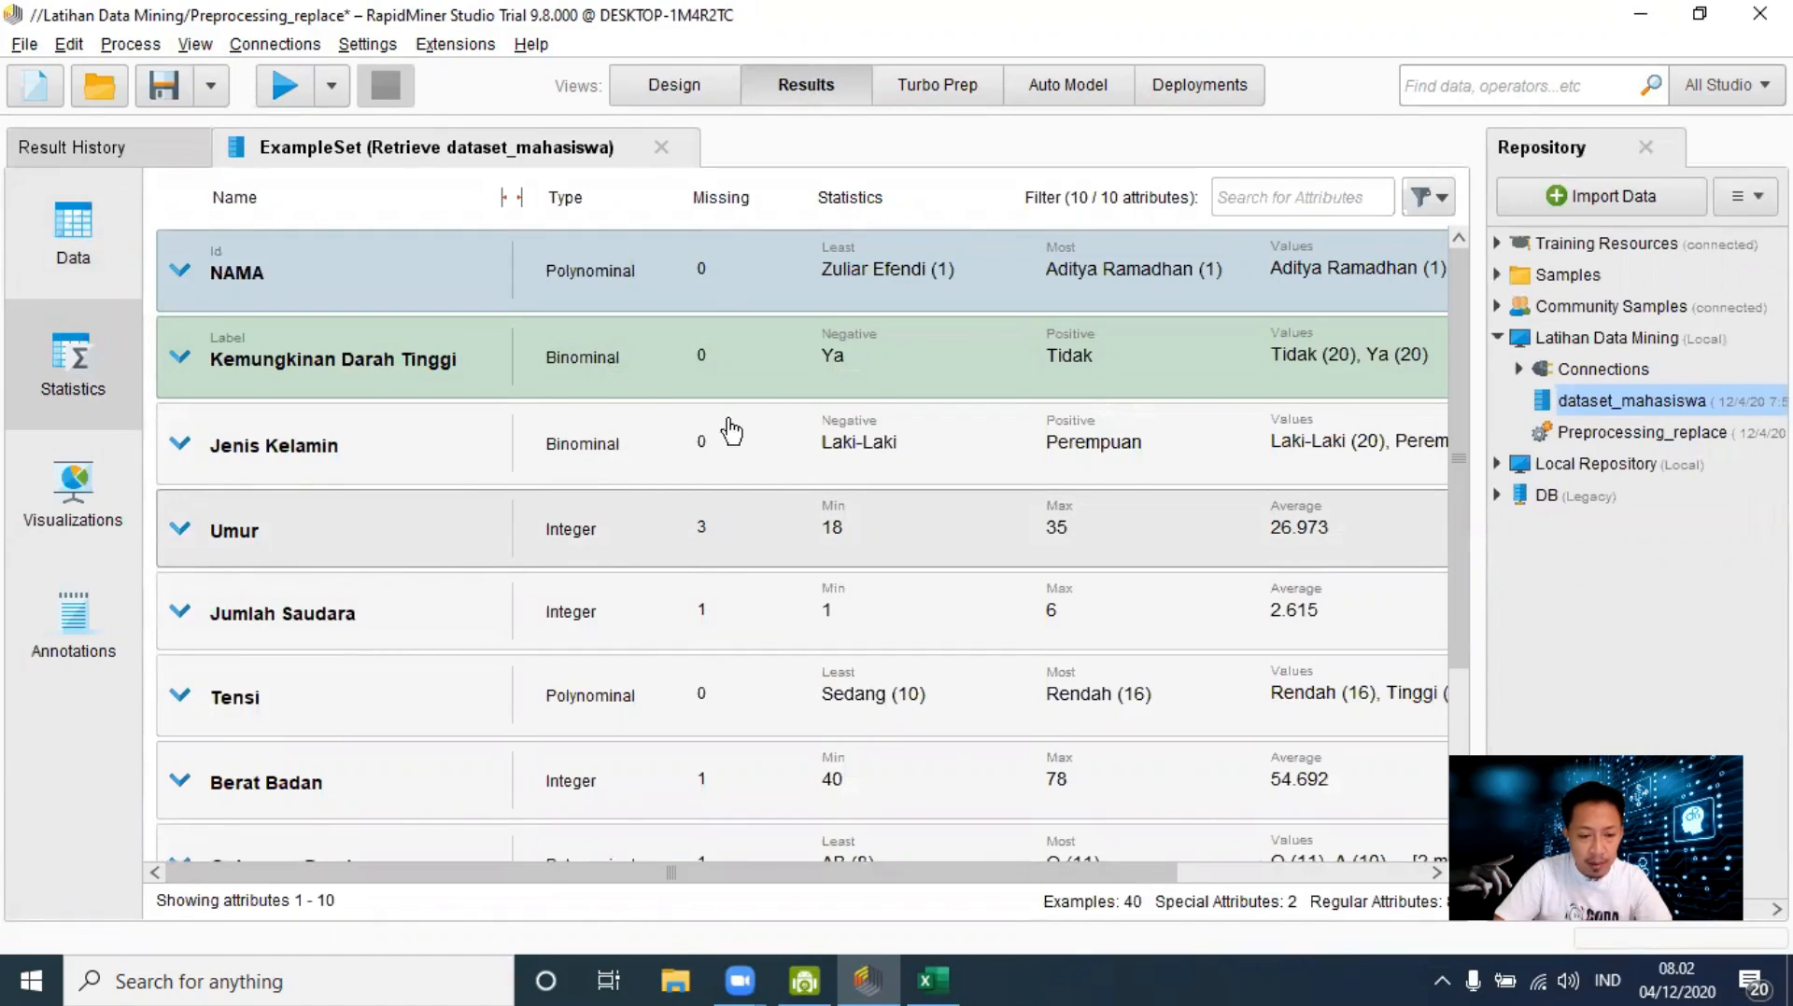
click(677, 84)
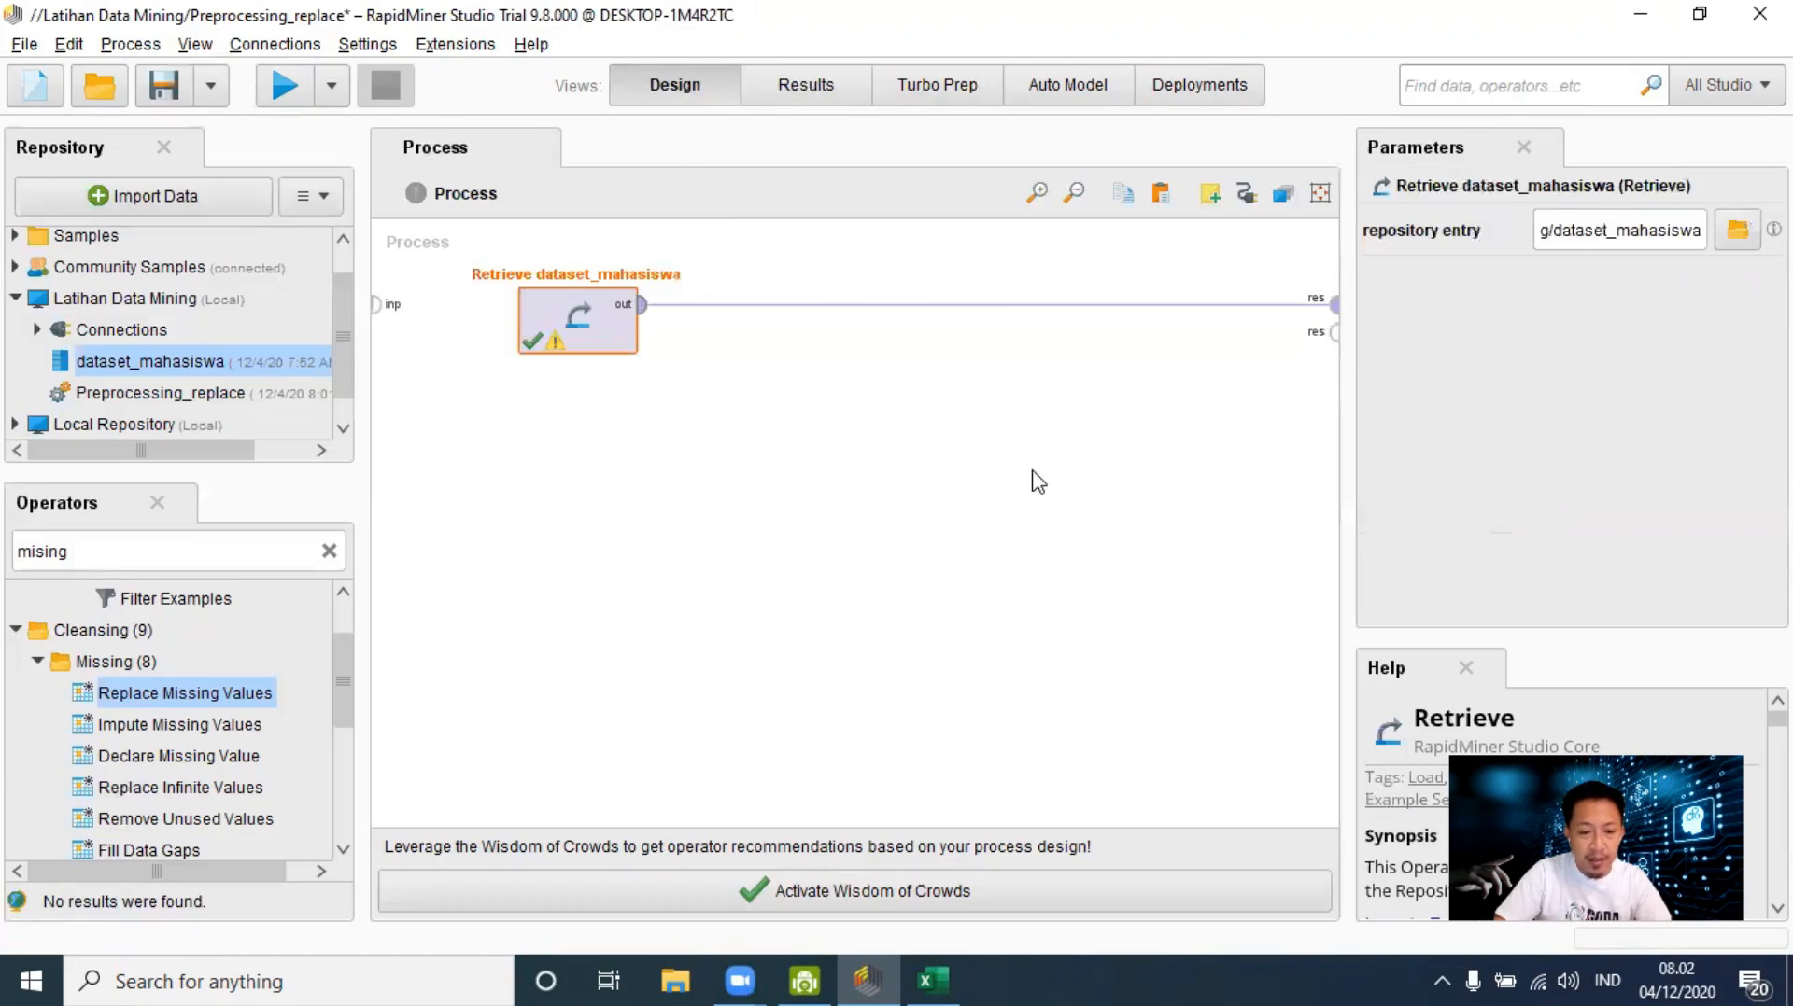
Step: Search the operators for "filter" and insert Filter Examples into the connection between Retrieve dataset_mahasiswa and the process result
click(1007, 466)
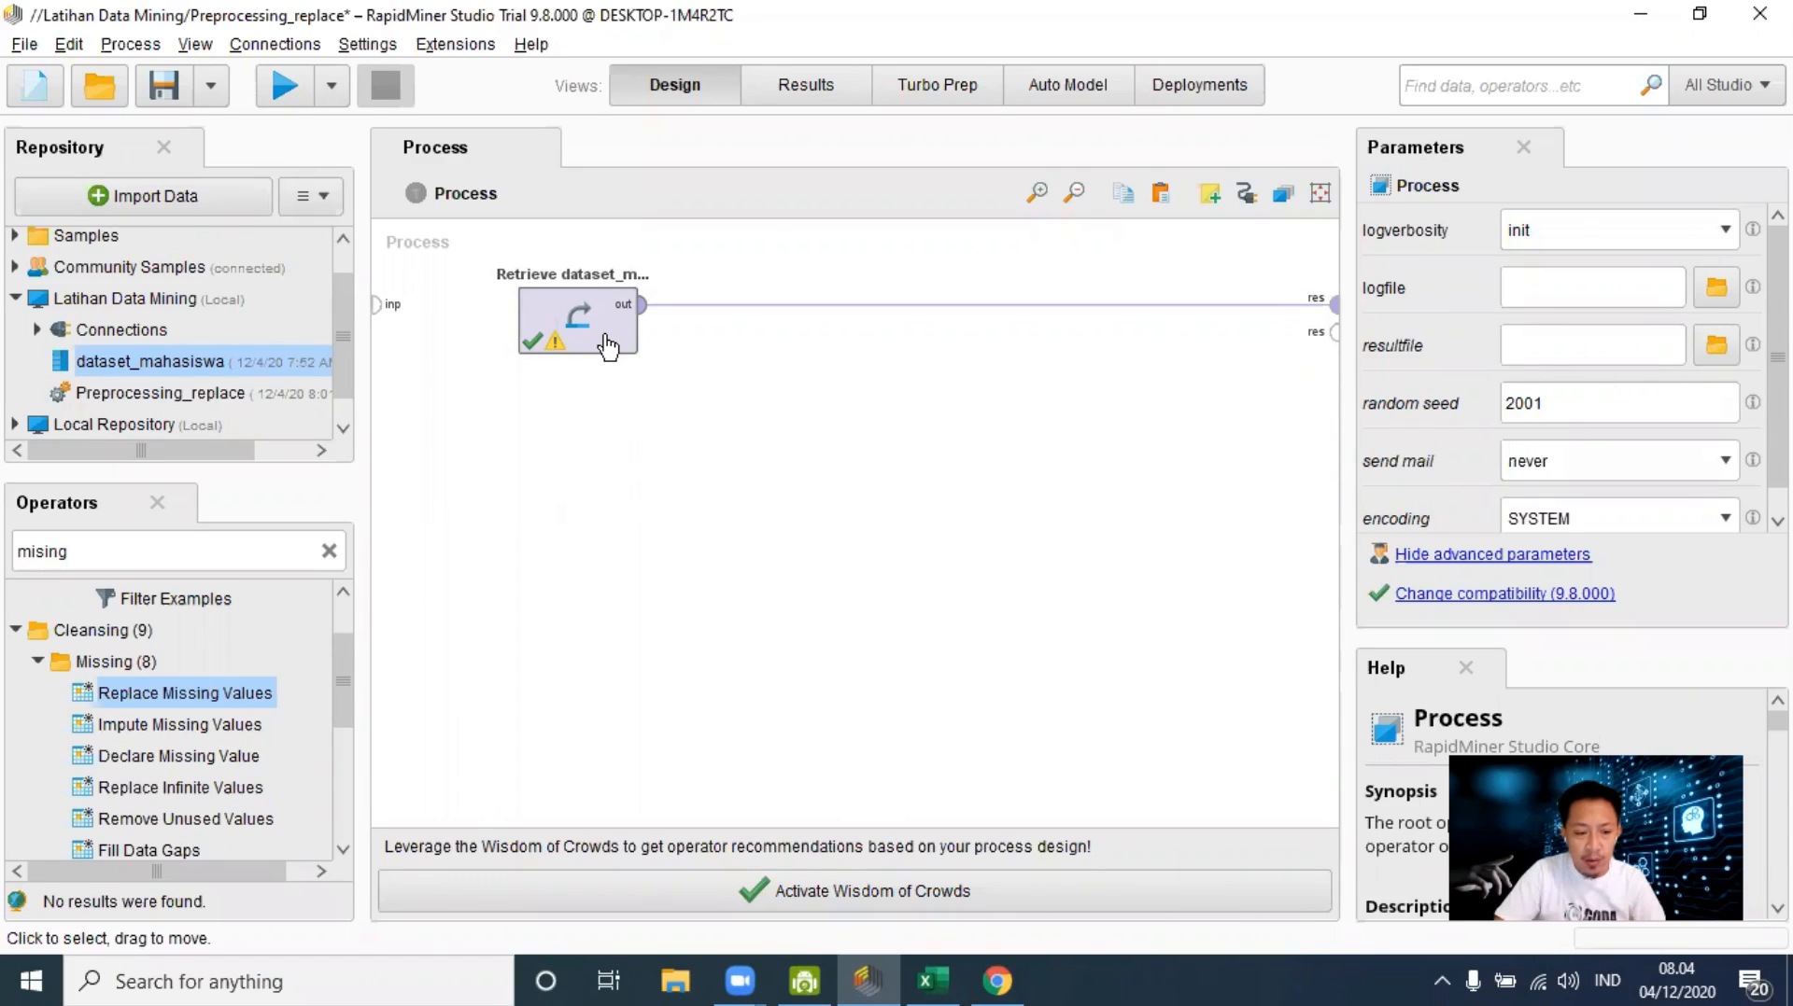
click(329, 552)
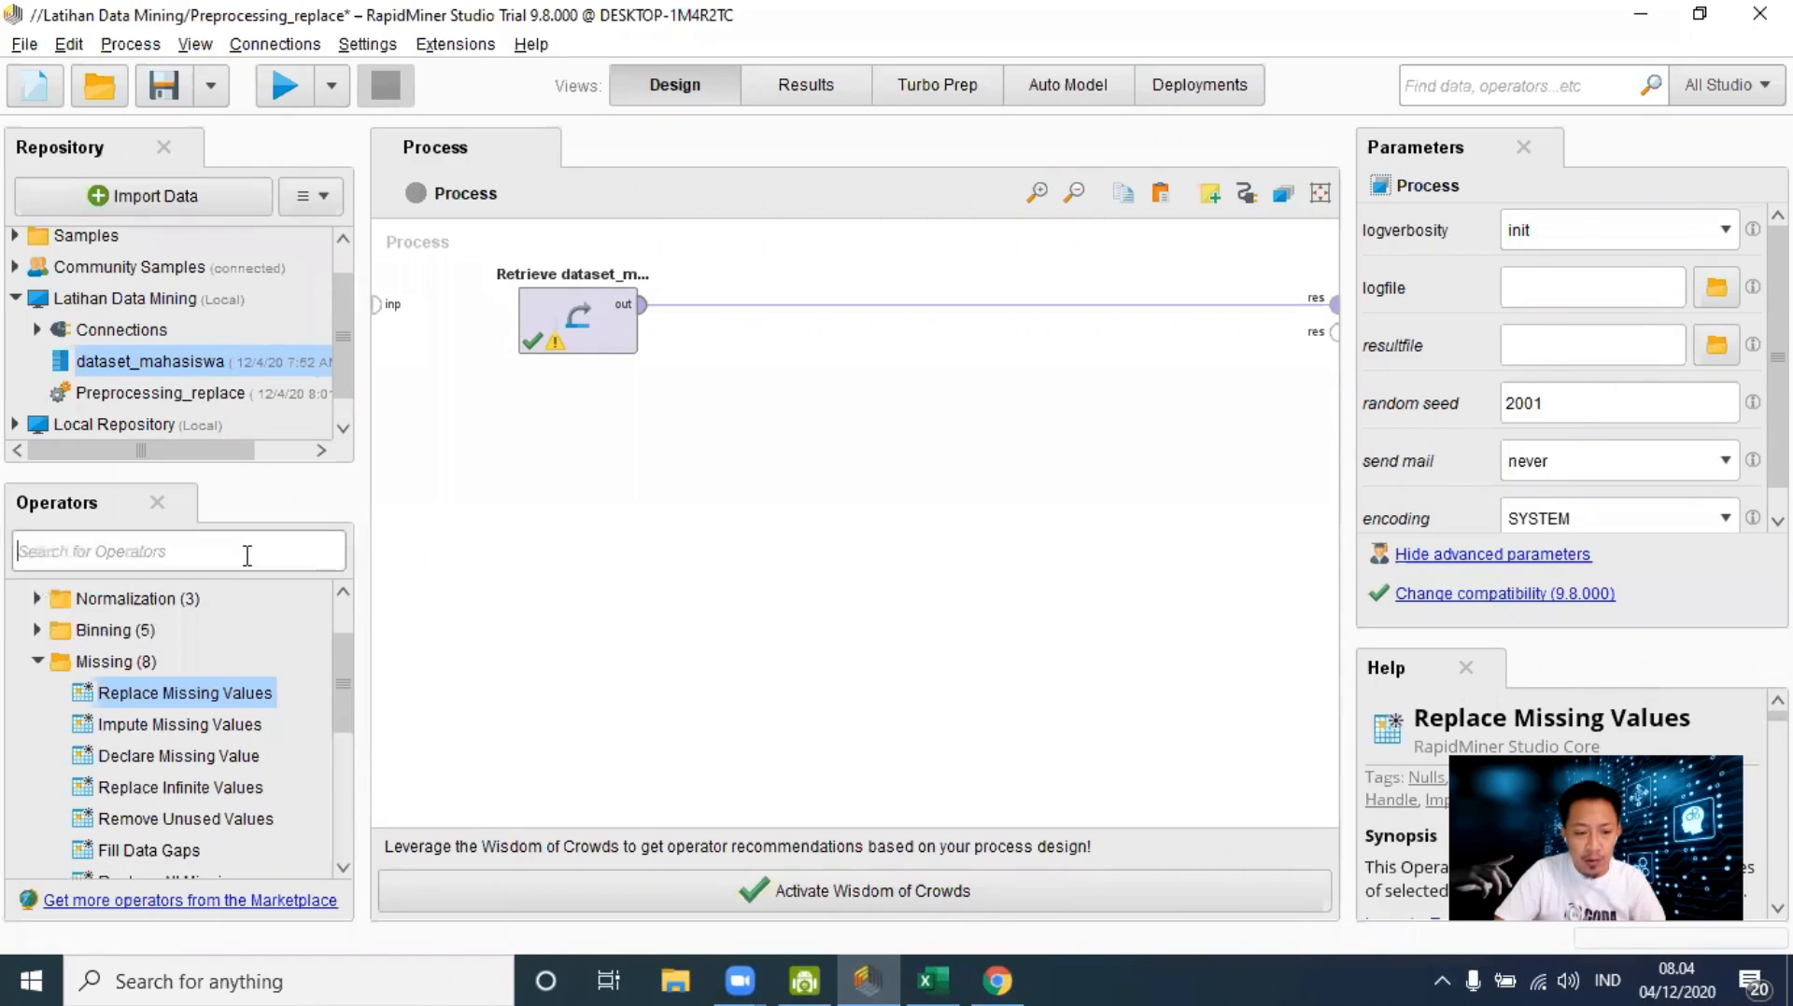
text(filter)
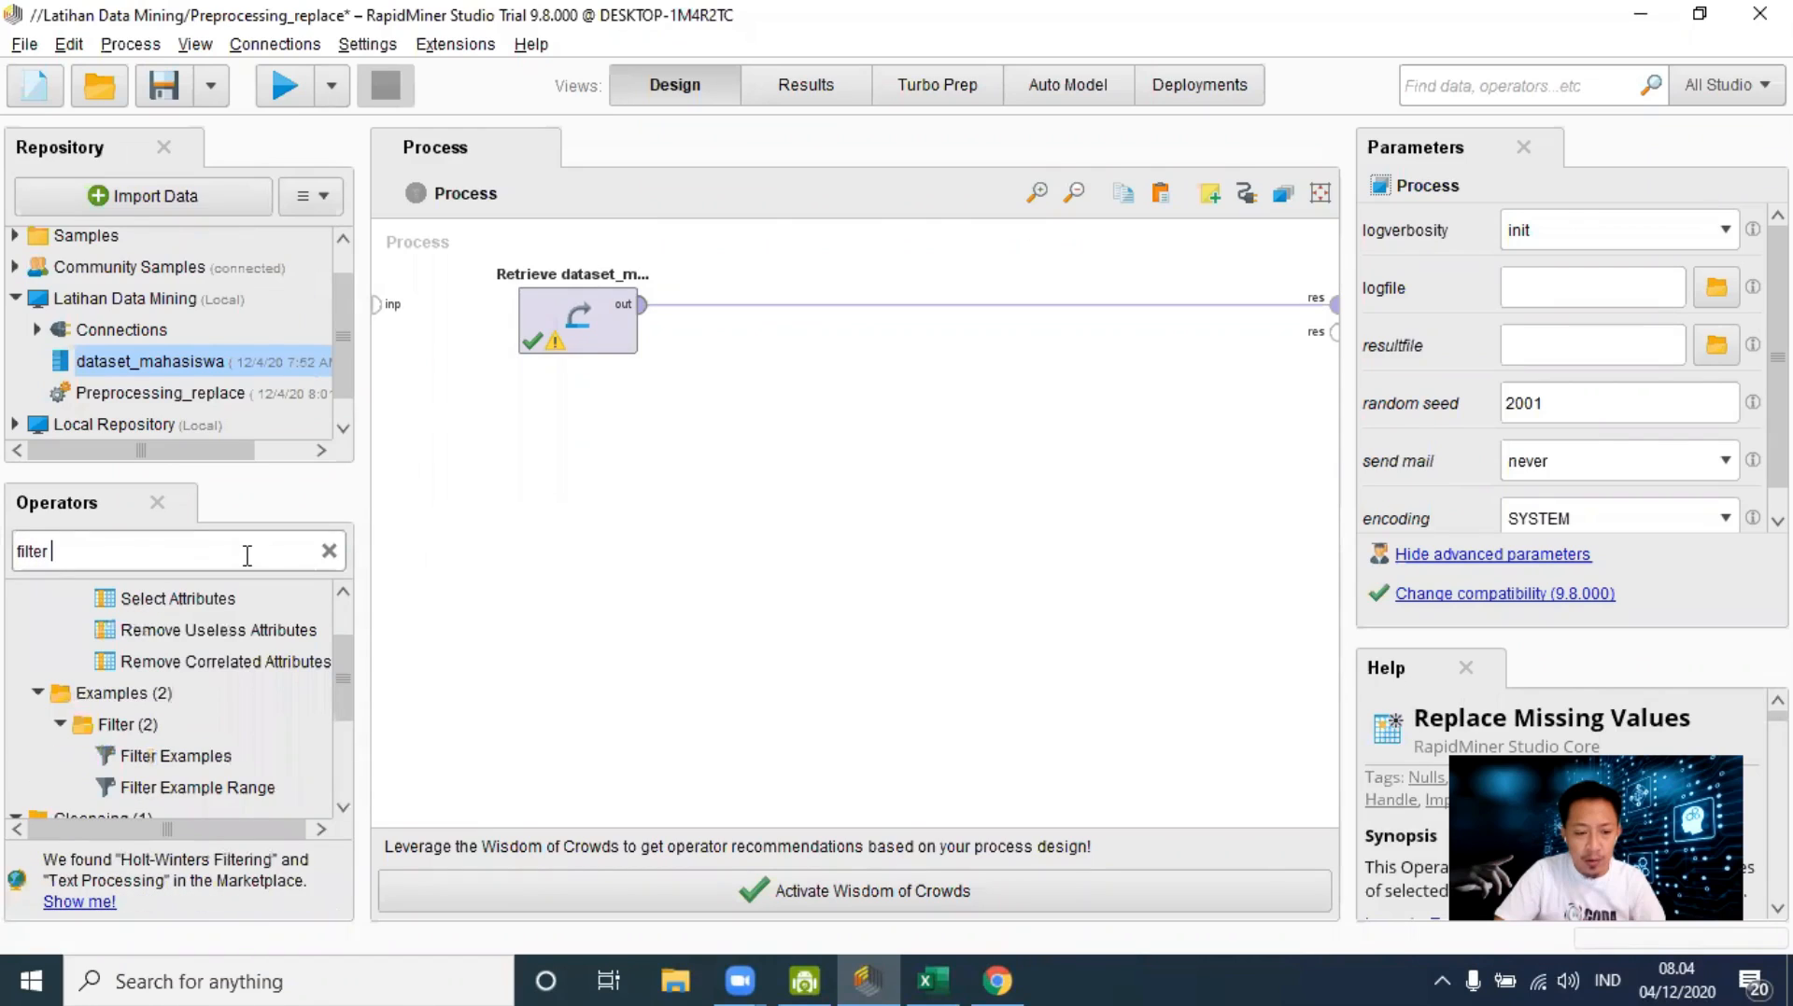
drag(192, 758, 831, 327)
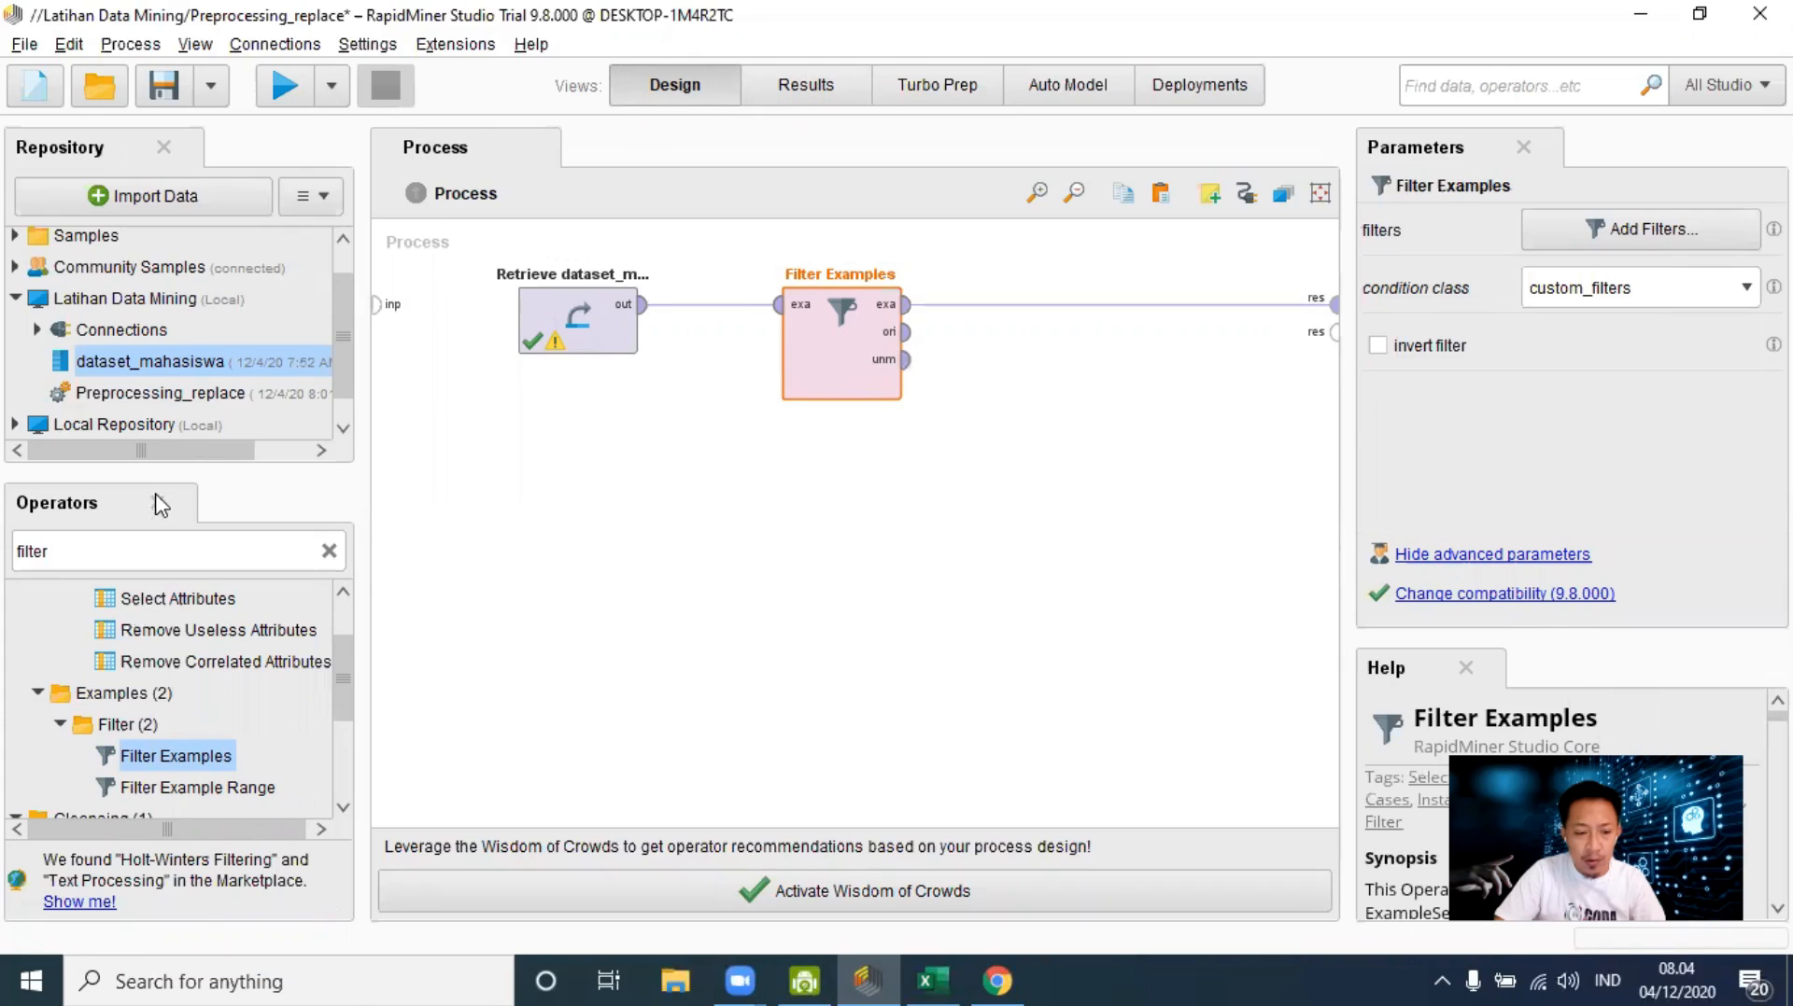
Step: Recheck the missing Umur entries in the retrieved data table and return to the process design
click(784, 93)
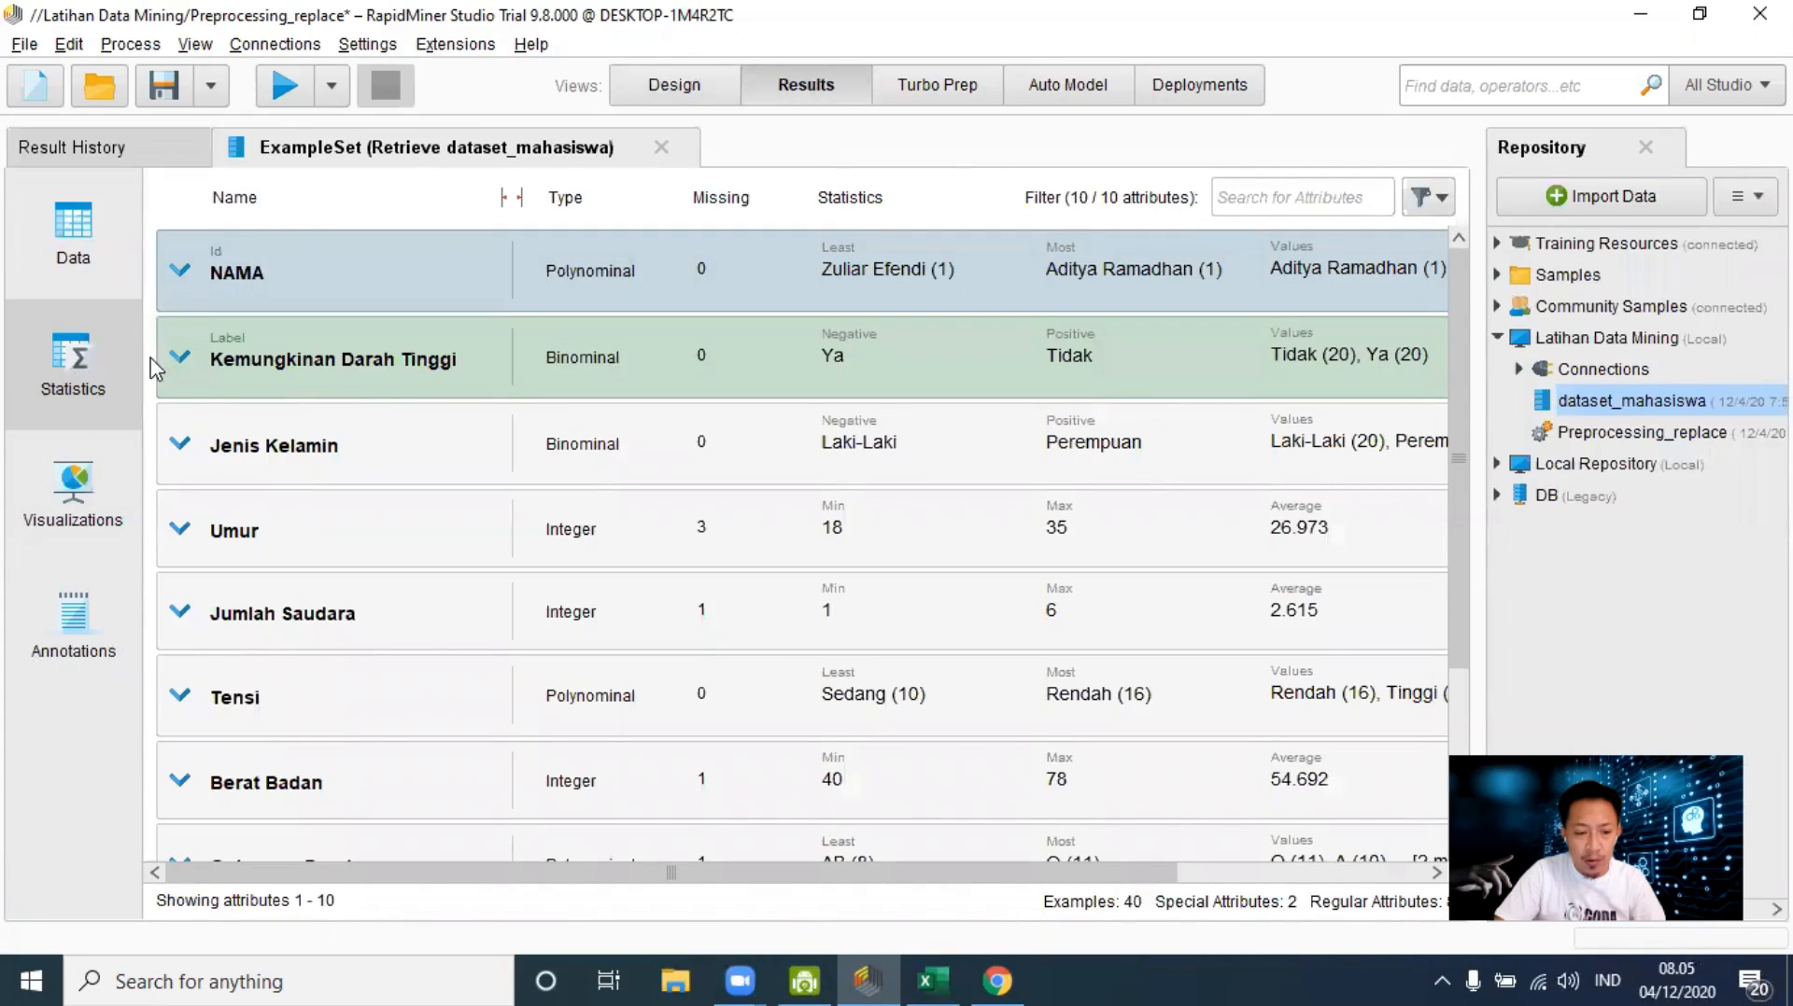
click(88, 276)
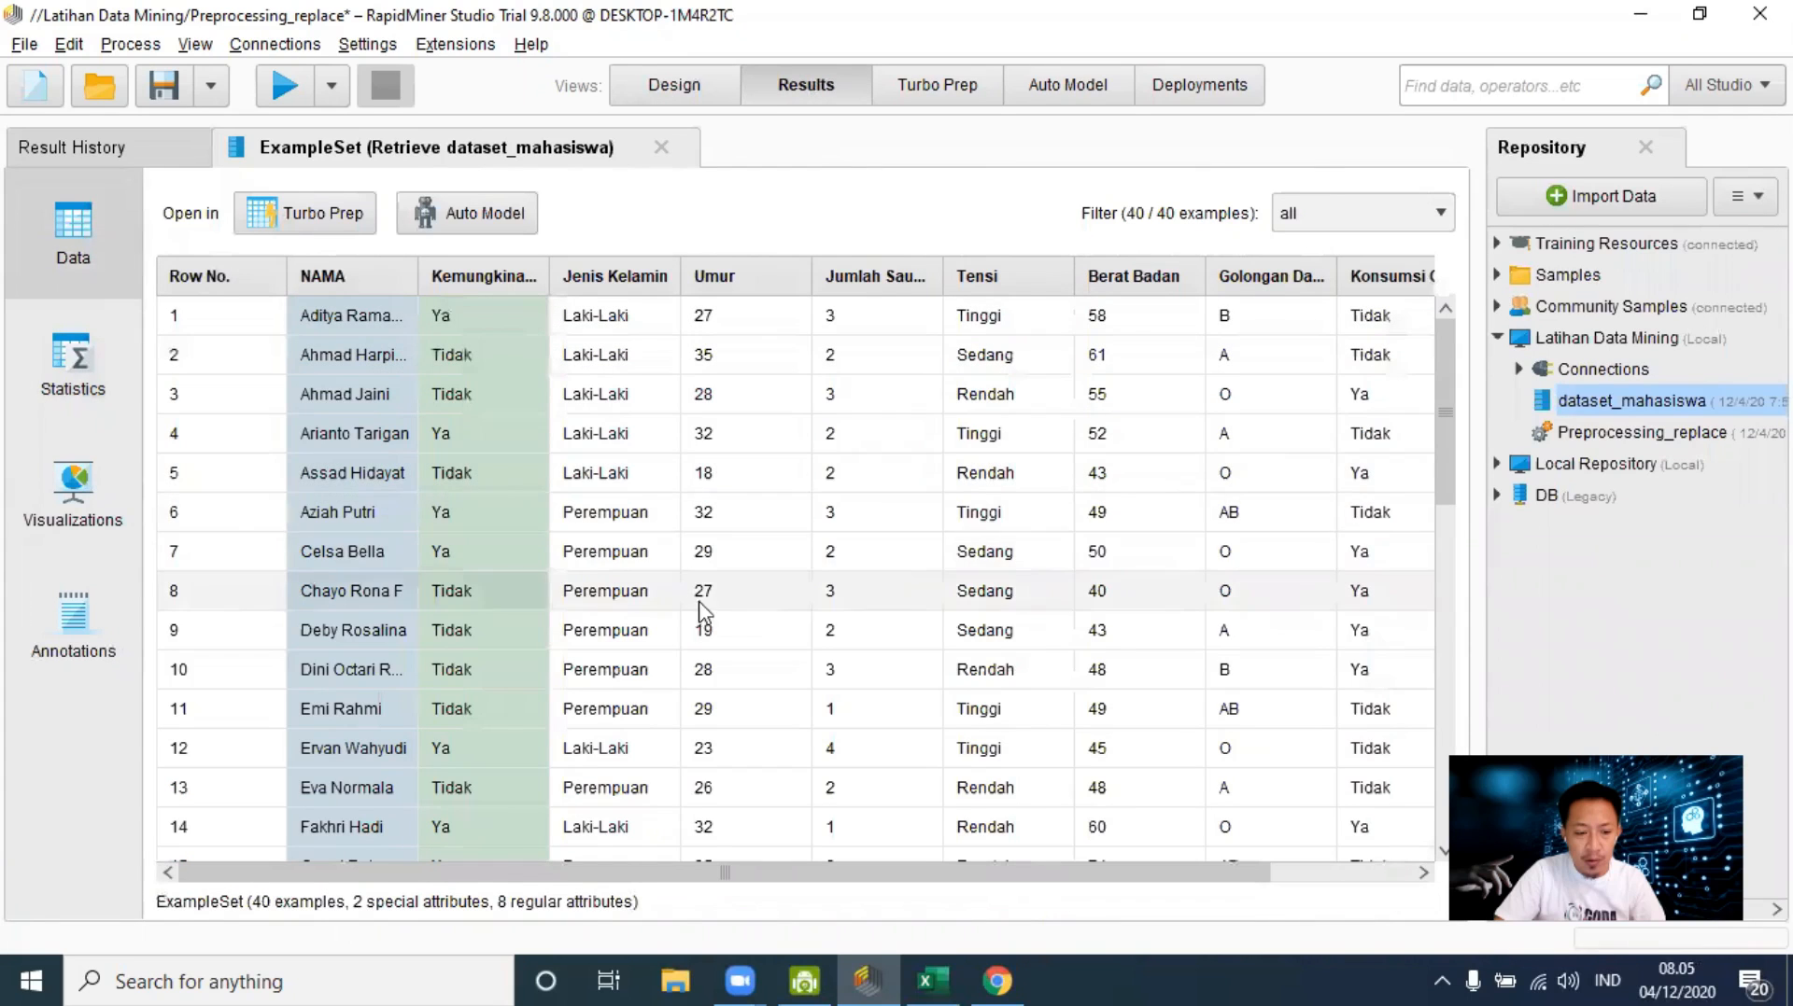
scroll(691, 583, down, 2)
scroll(691, 583, down, 3)
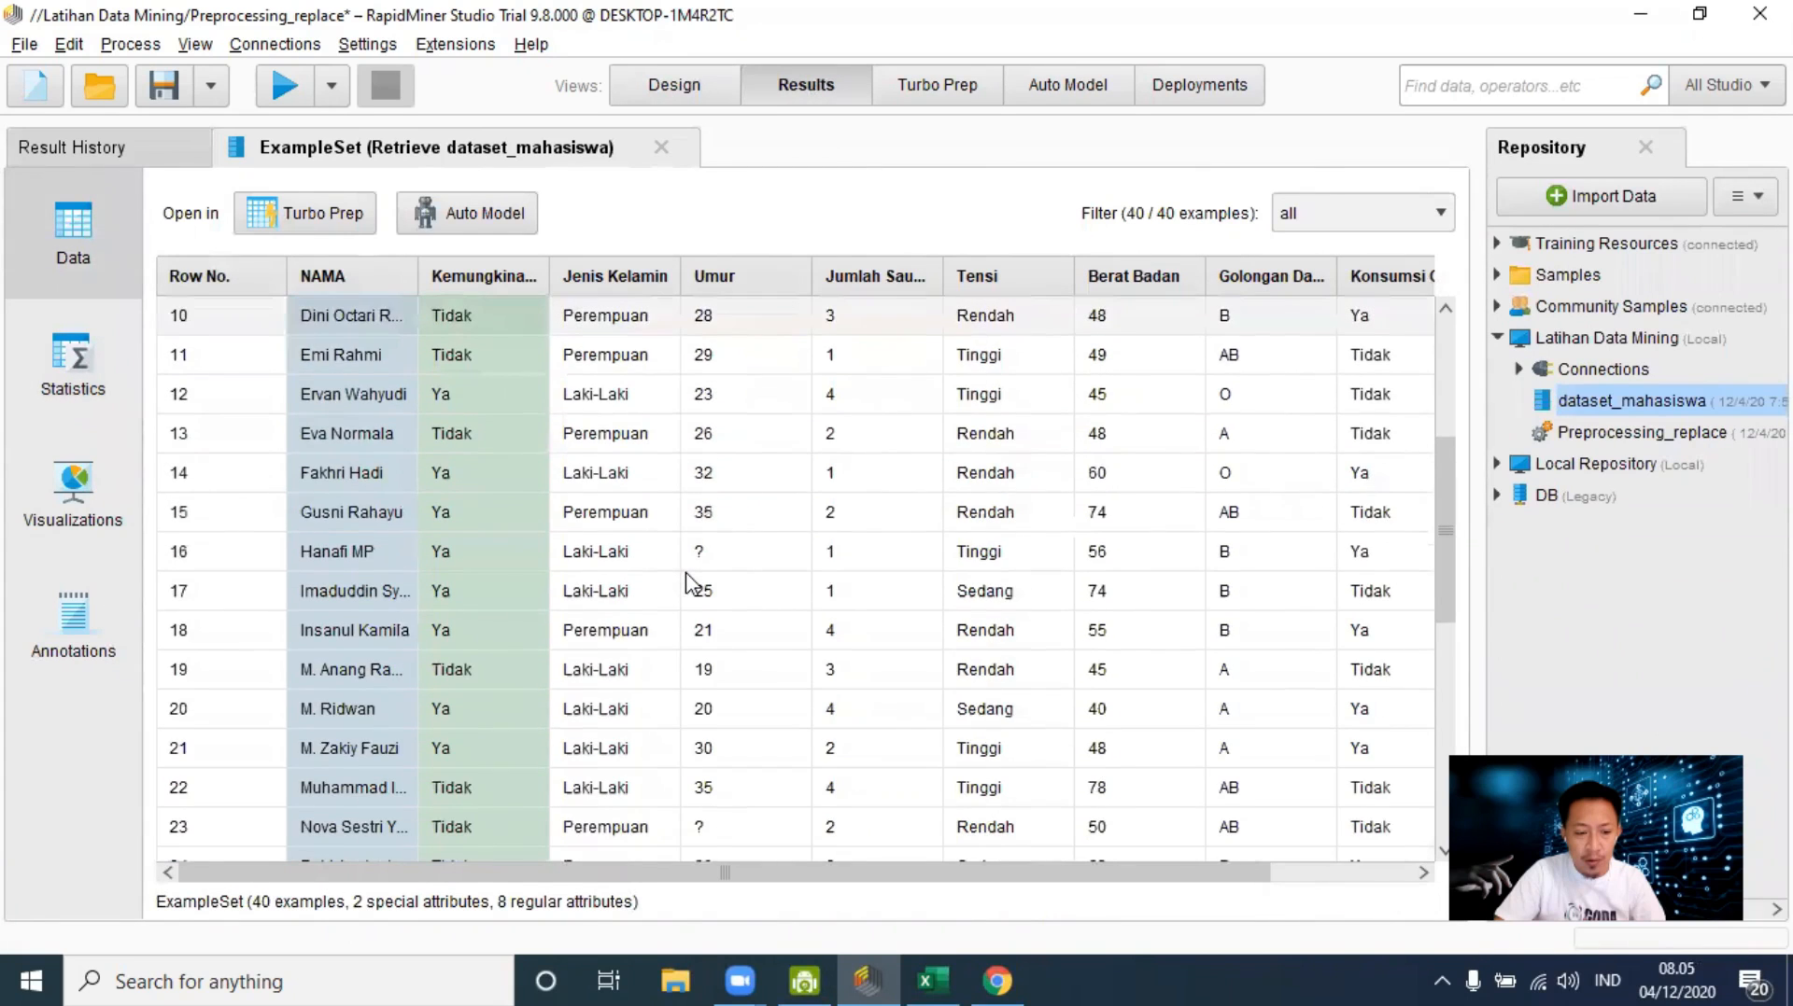
scroll(689, 583, up, 5)
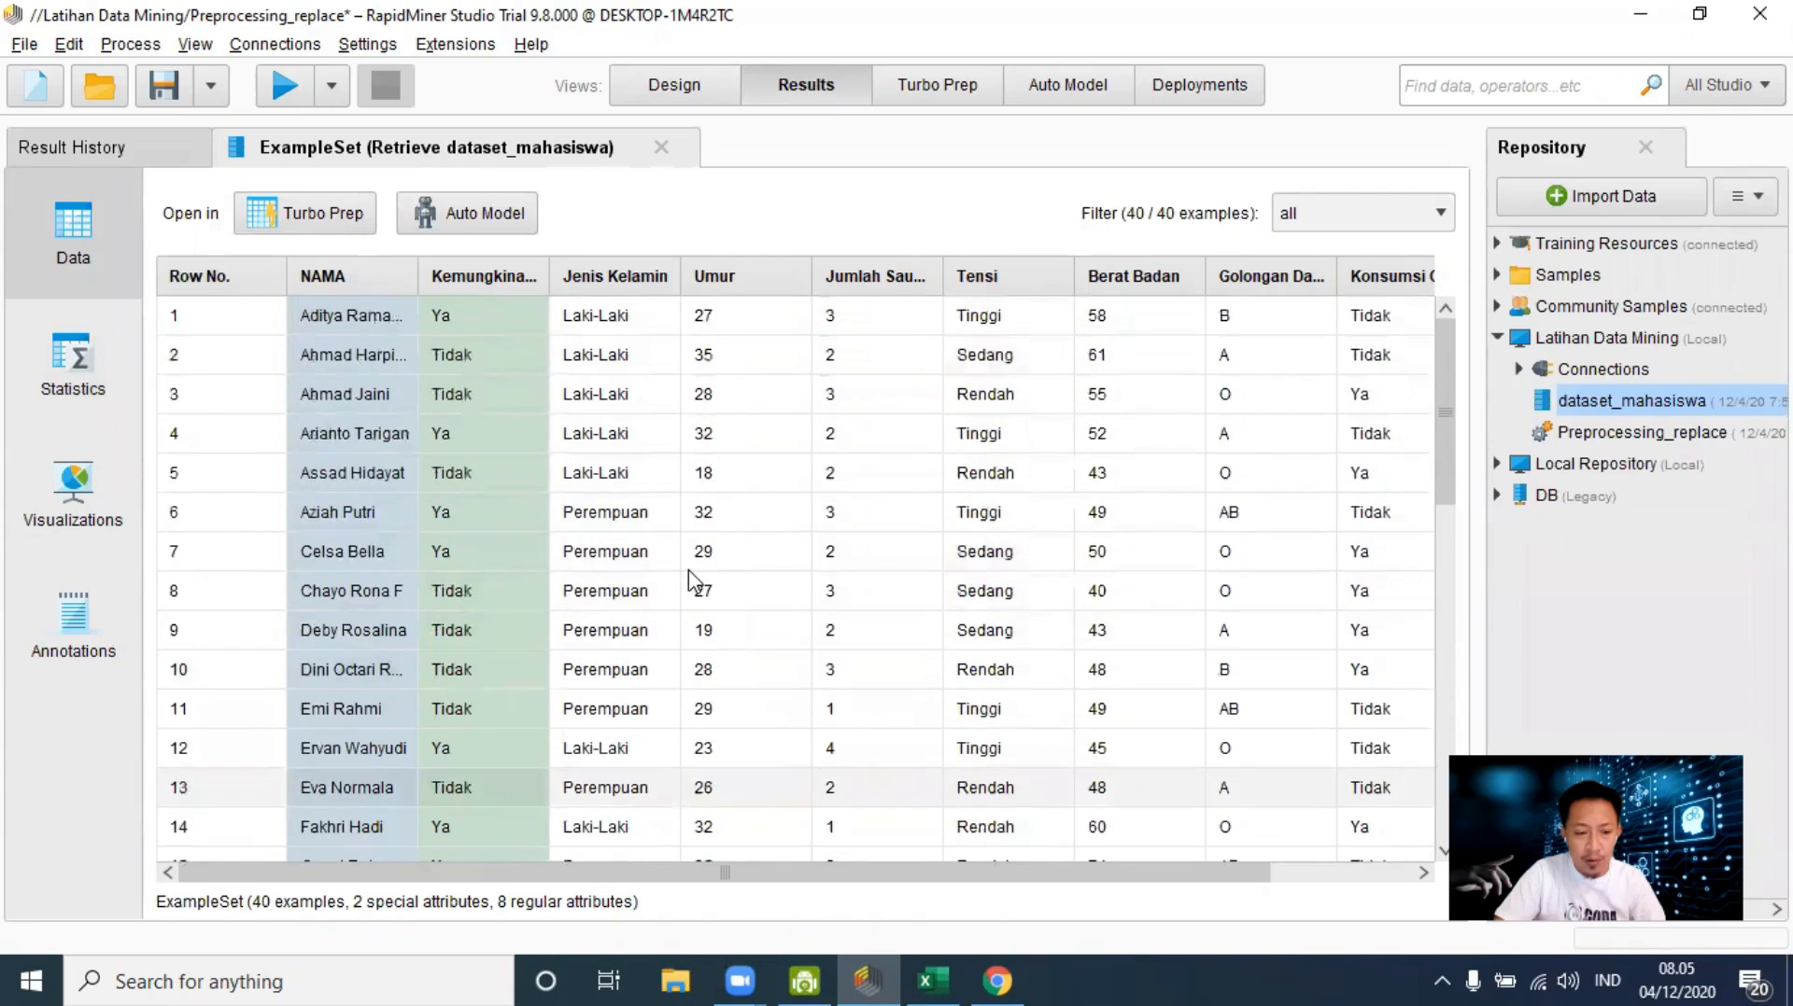
click(697, 88)
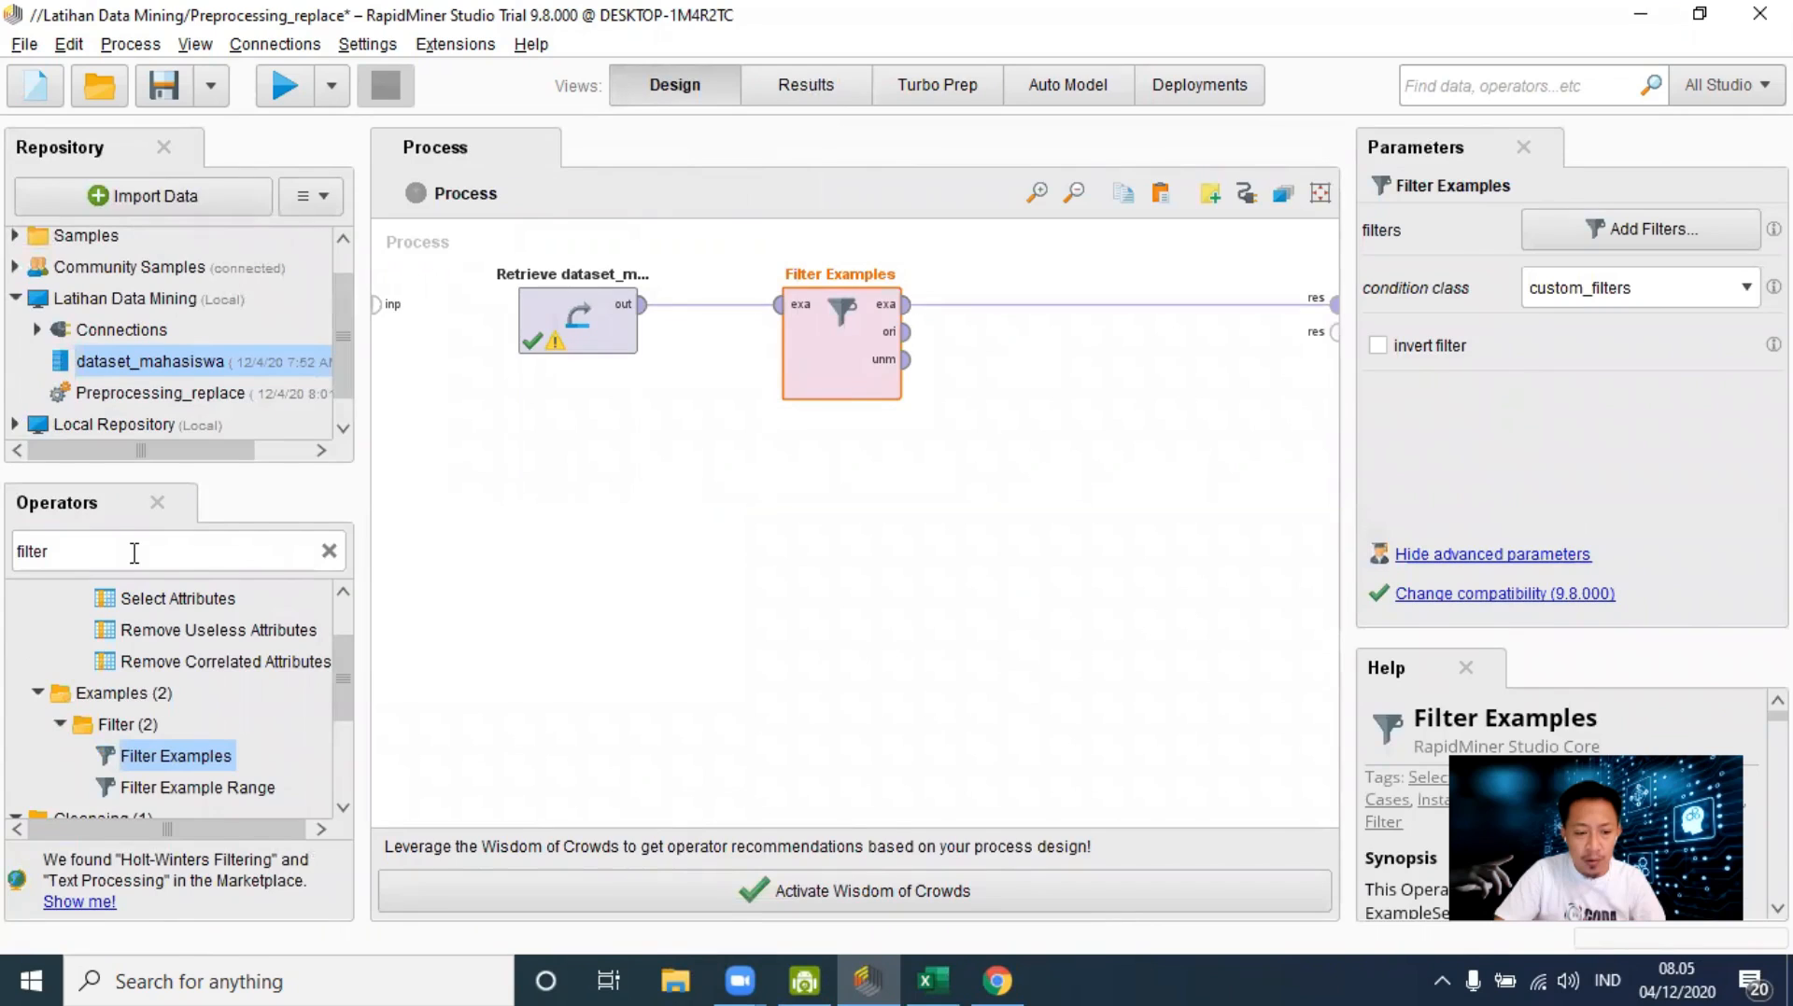
Step: Set the Filter Examples condition class to custom_filters with the advanced parameters shown and the filter not inverted
drag(176, 756, 196, 779)
click(1499, 558)
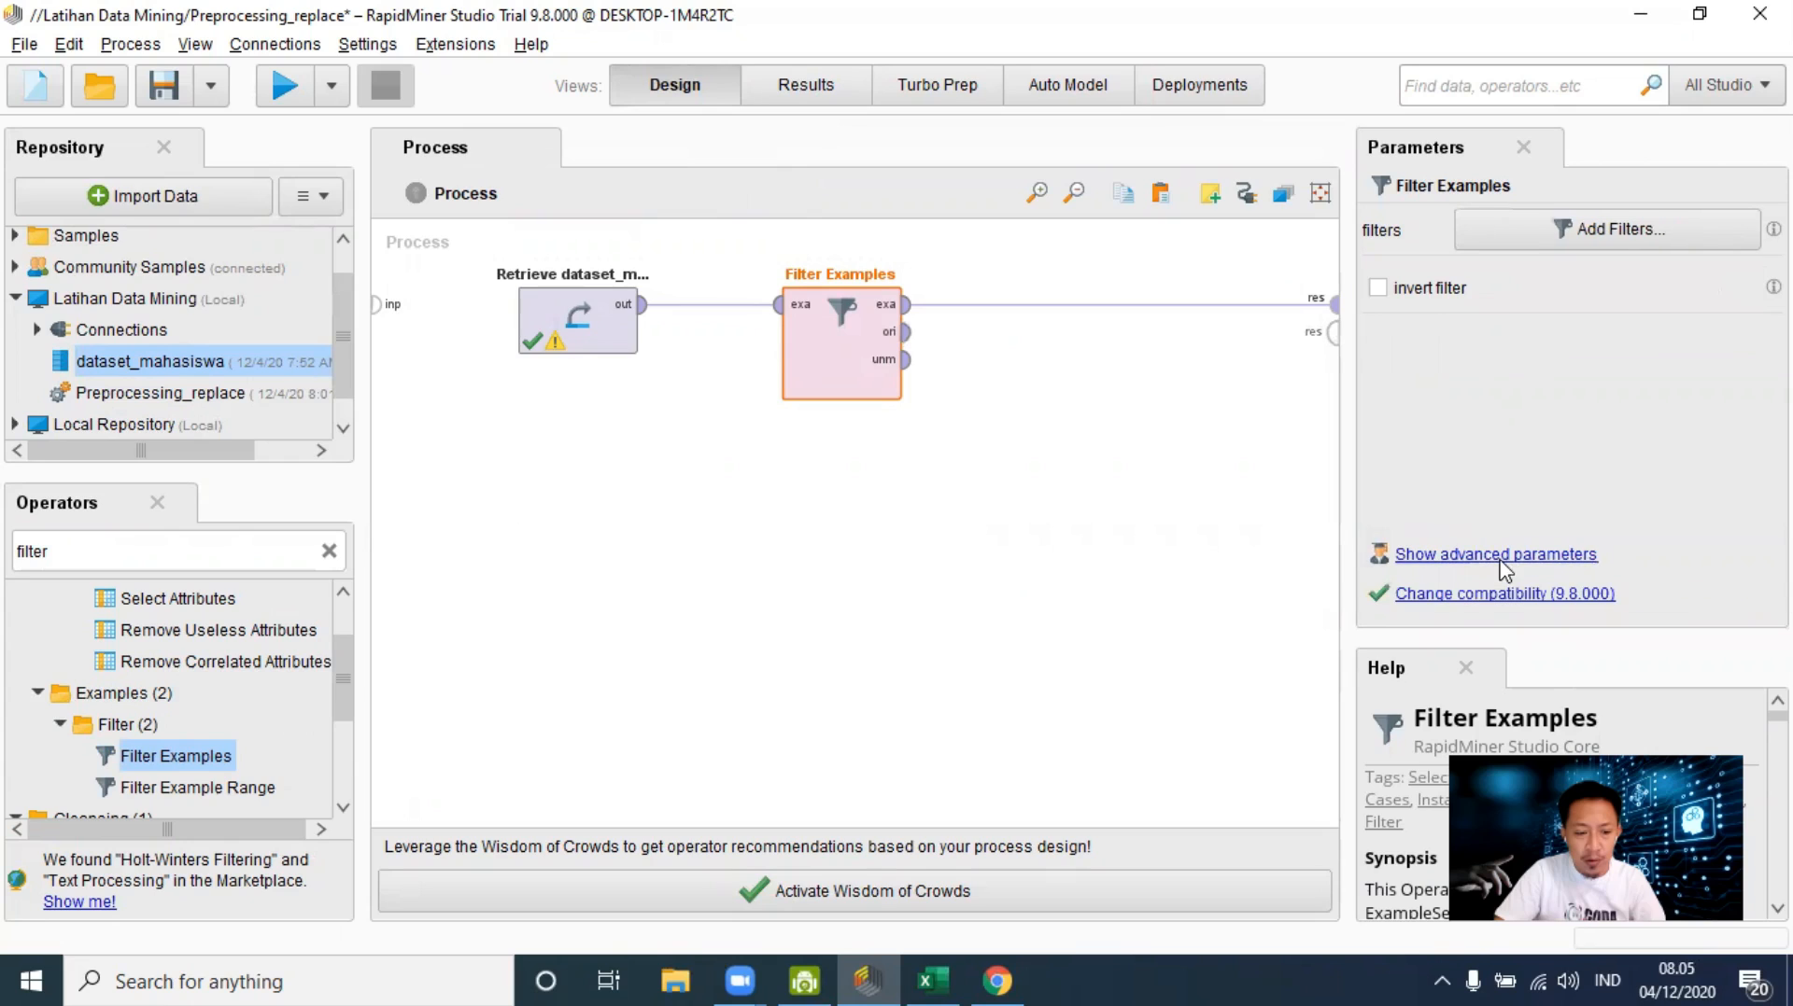
click(1500, 558)
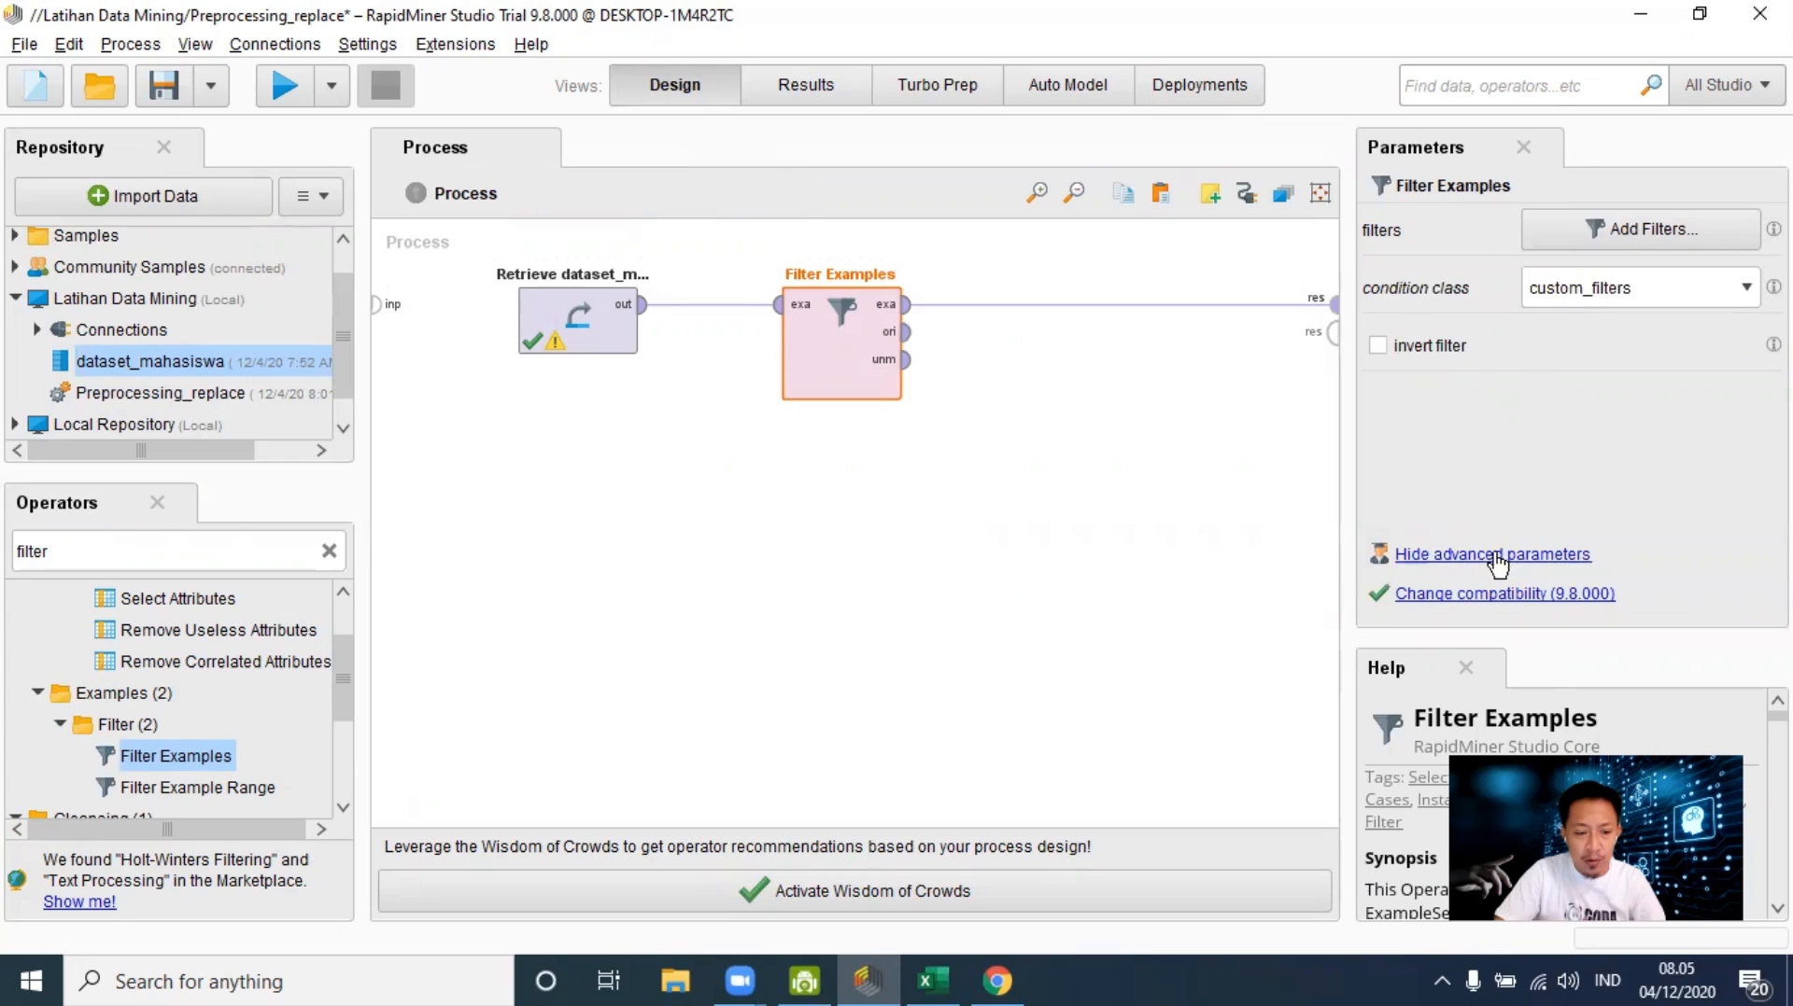
click(1716, 295)
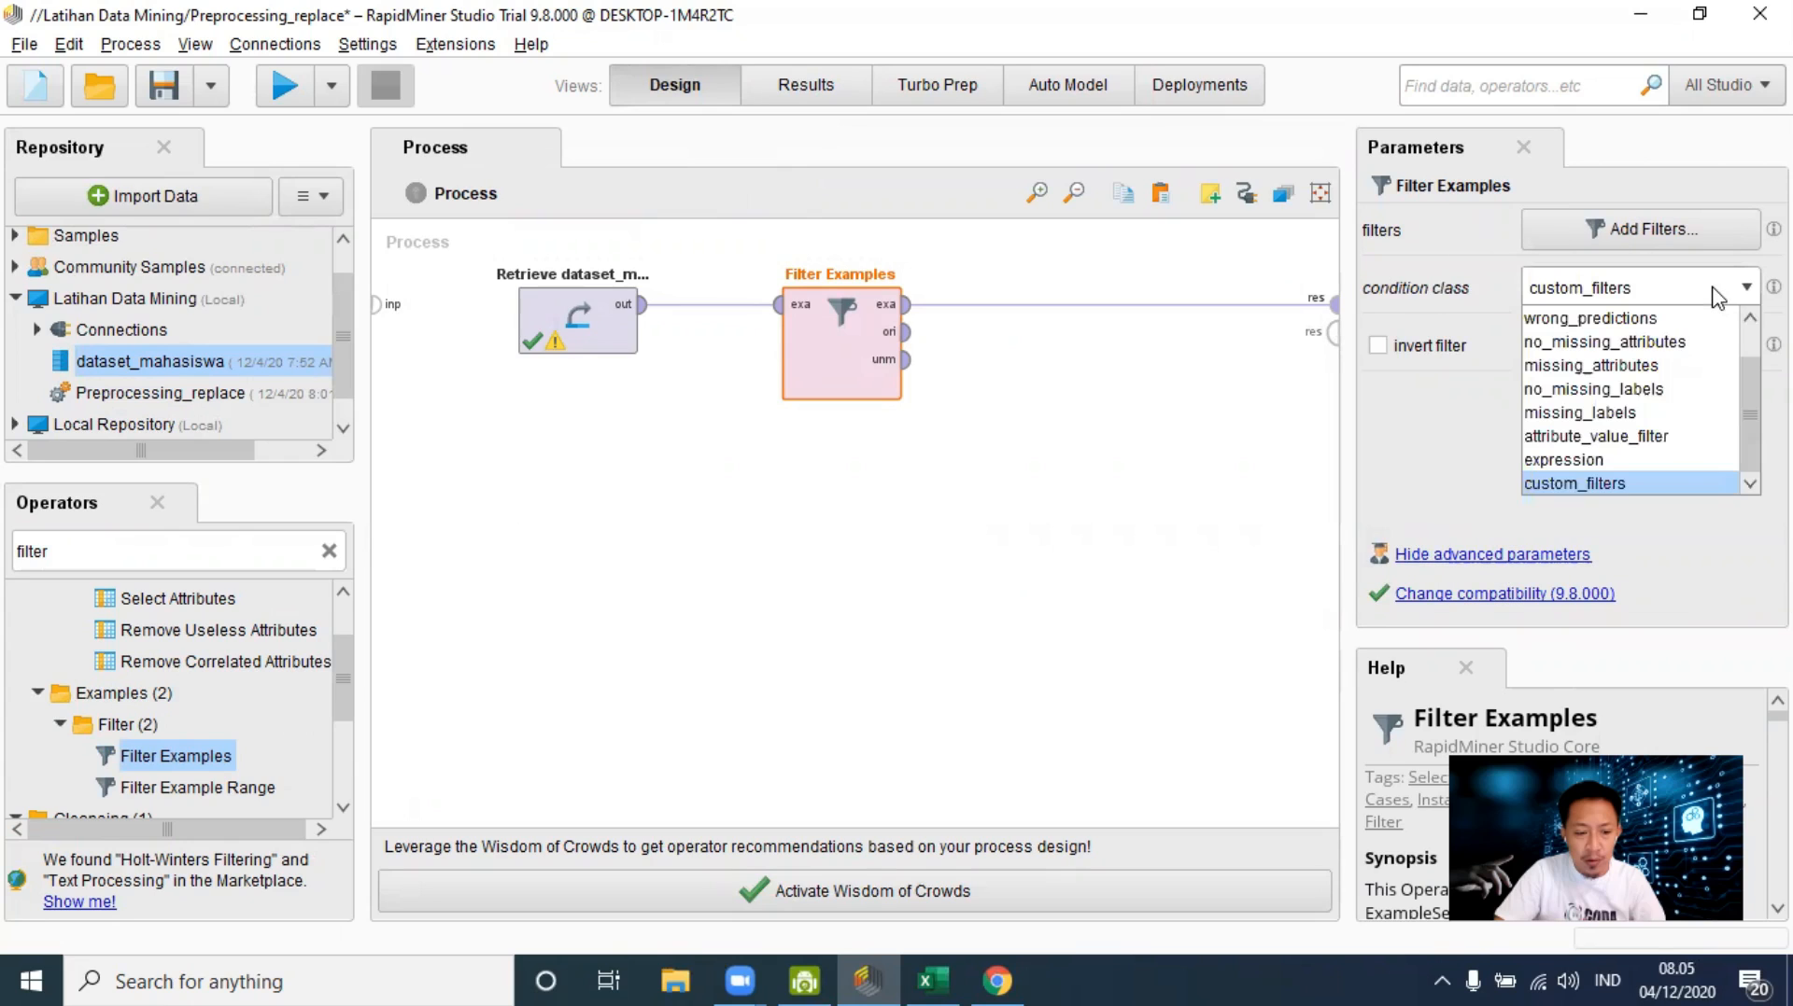
click(1604, 478)
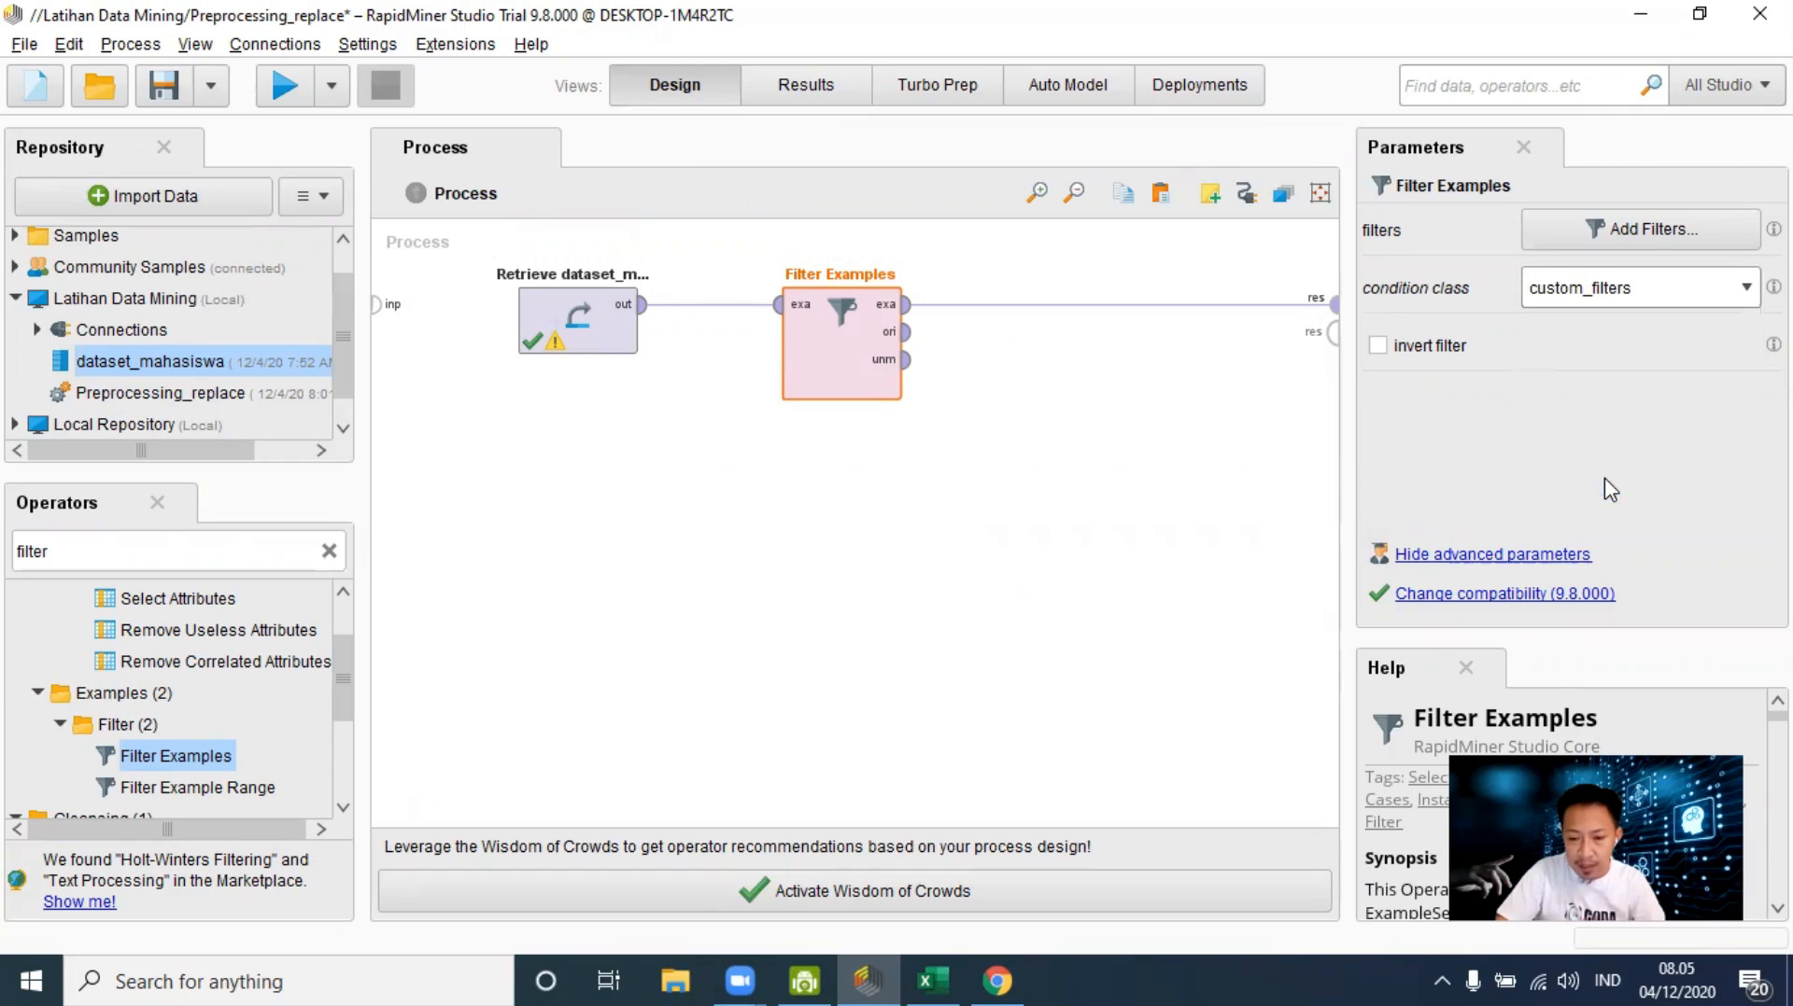
click(1687, 303)
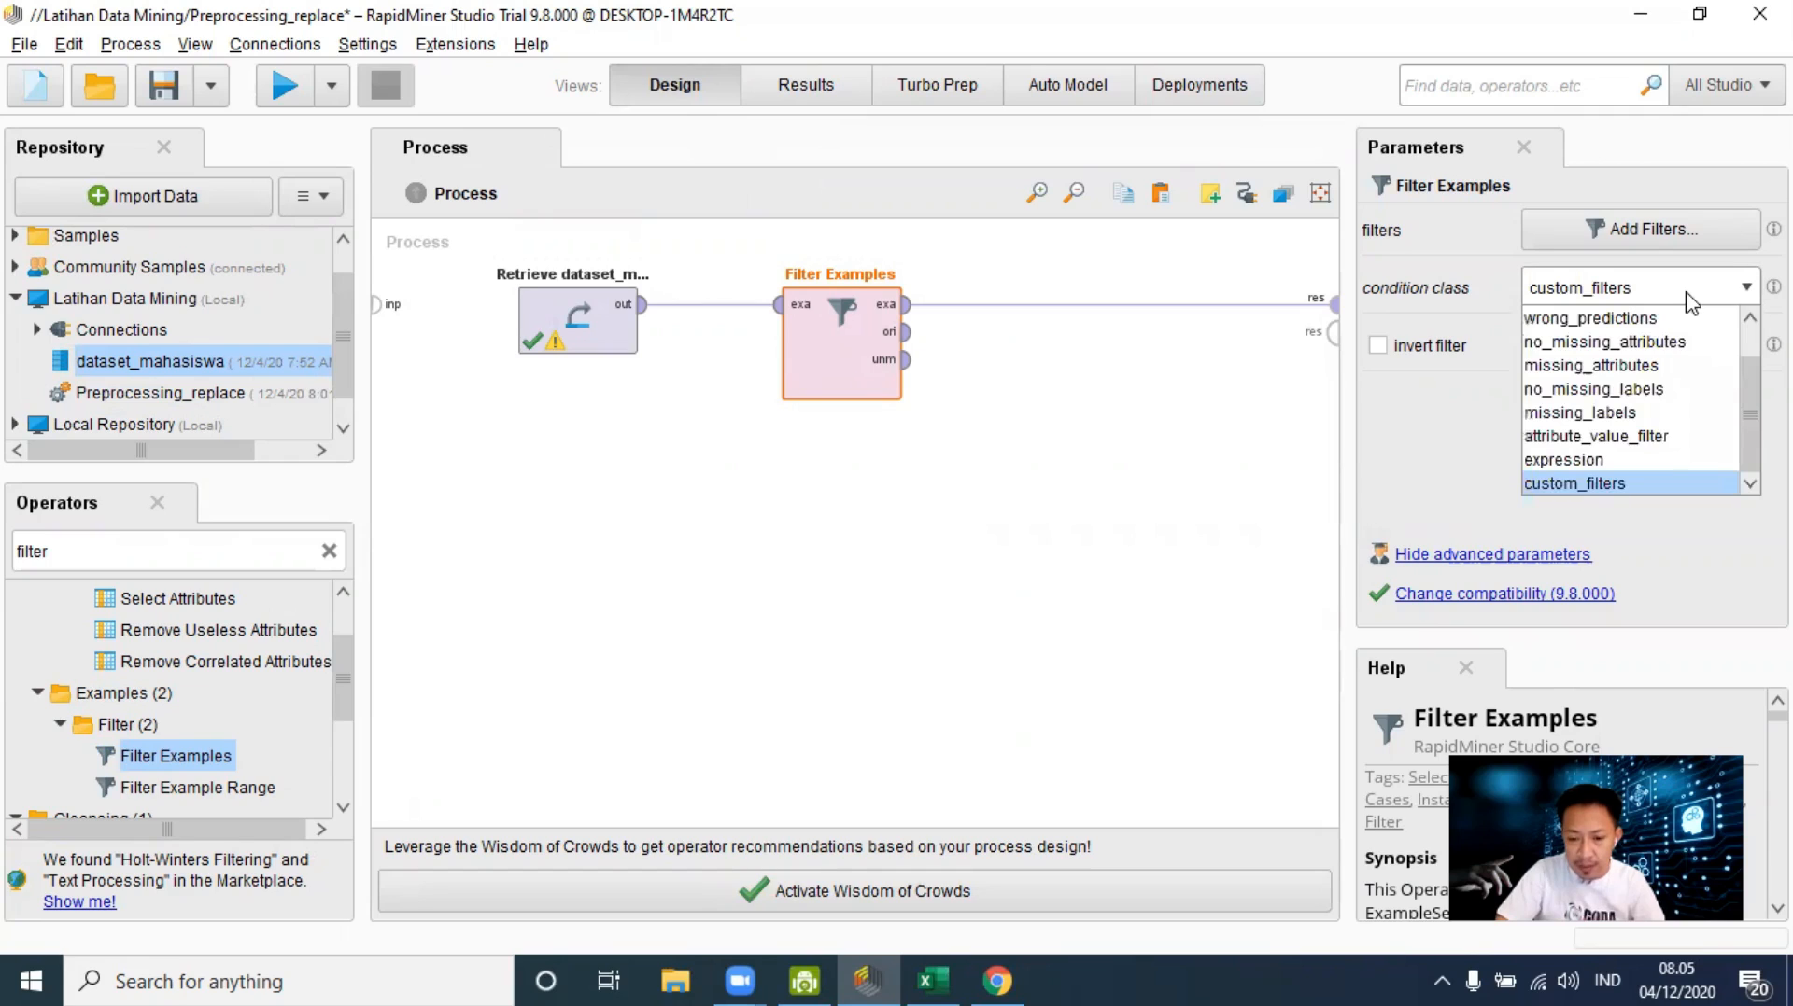
click(1617, 484)
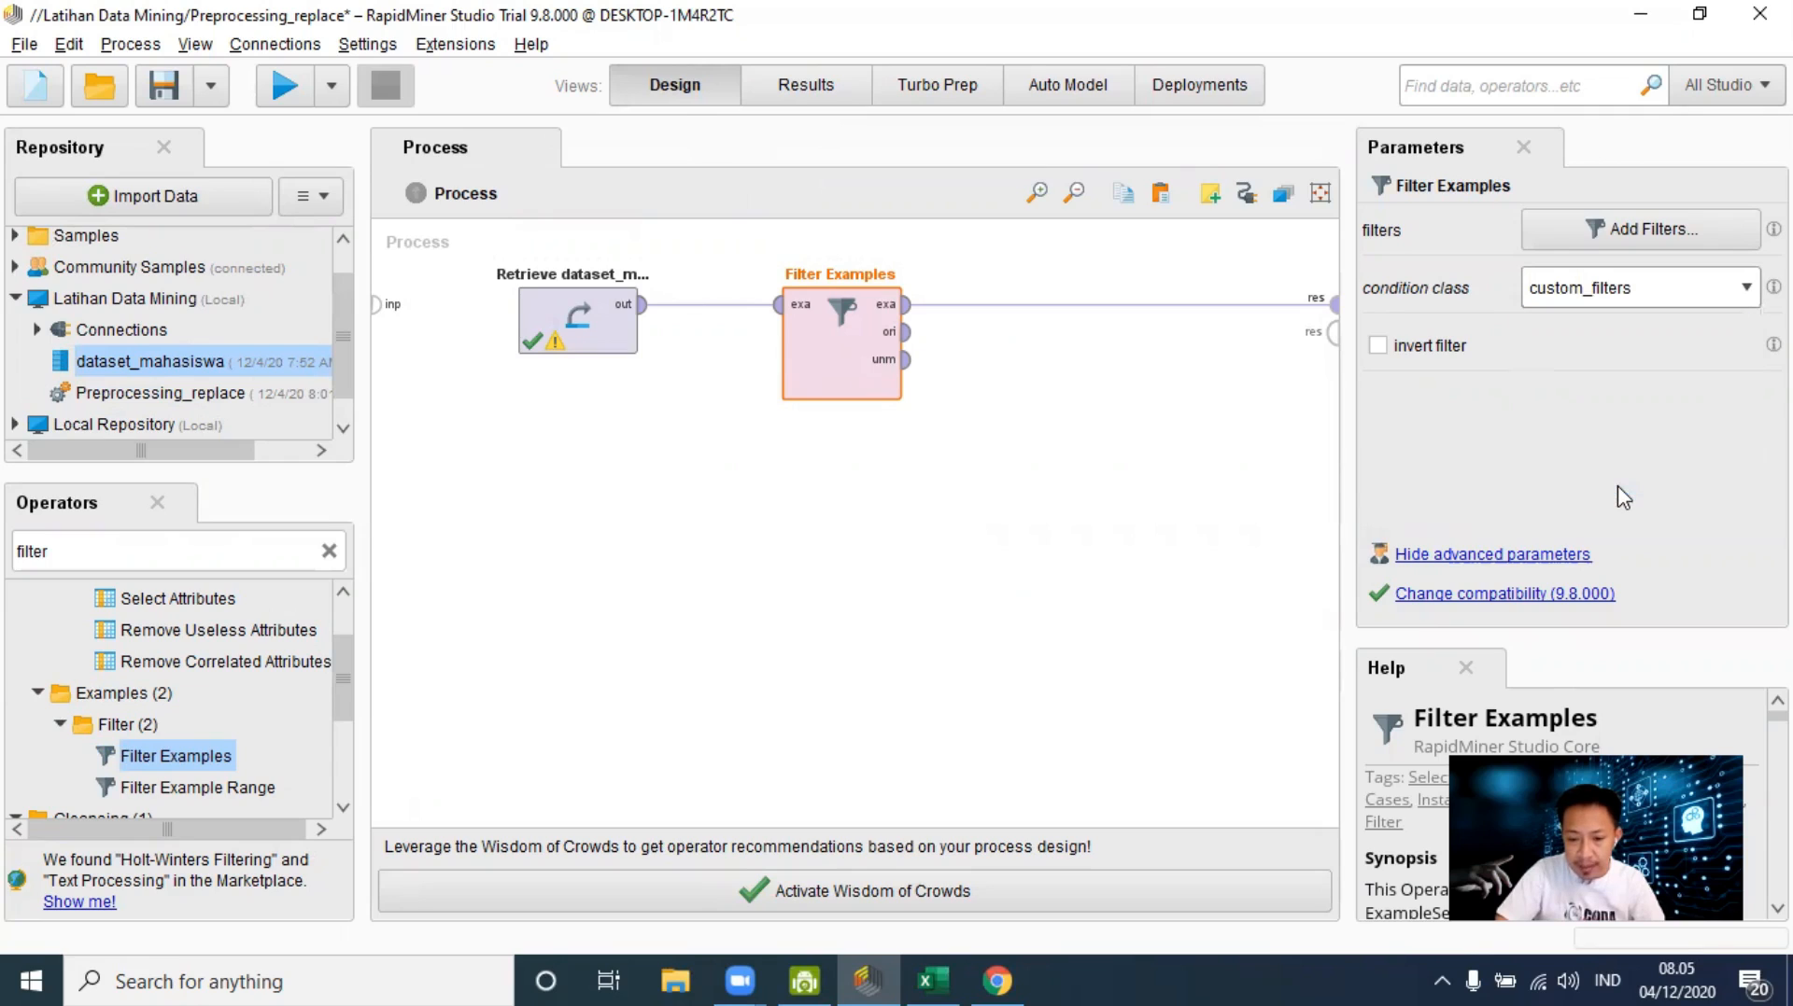
click(1386, 347)
click(1405, 338)
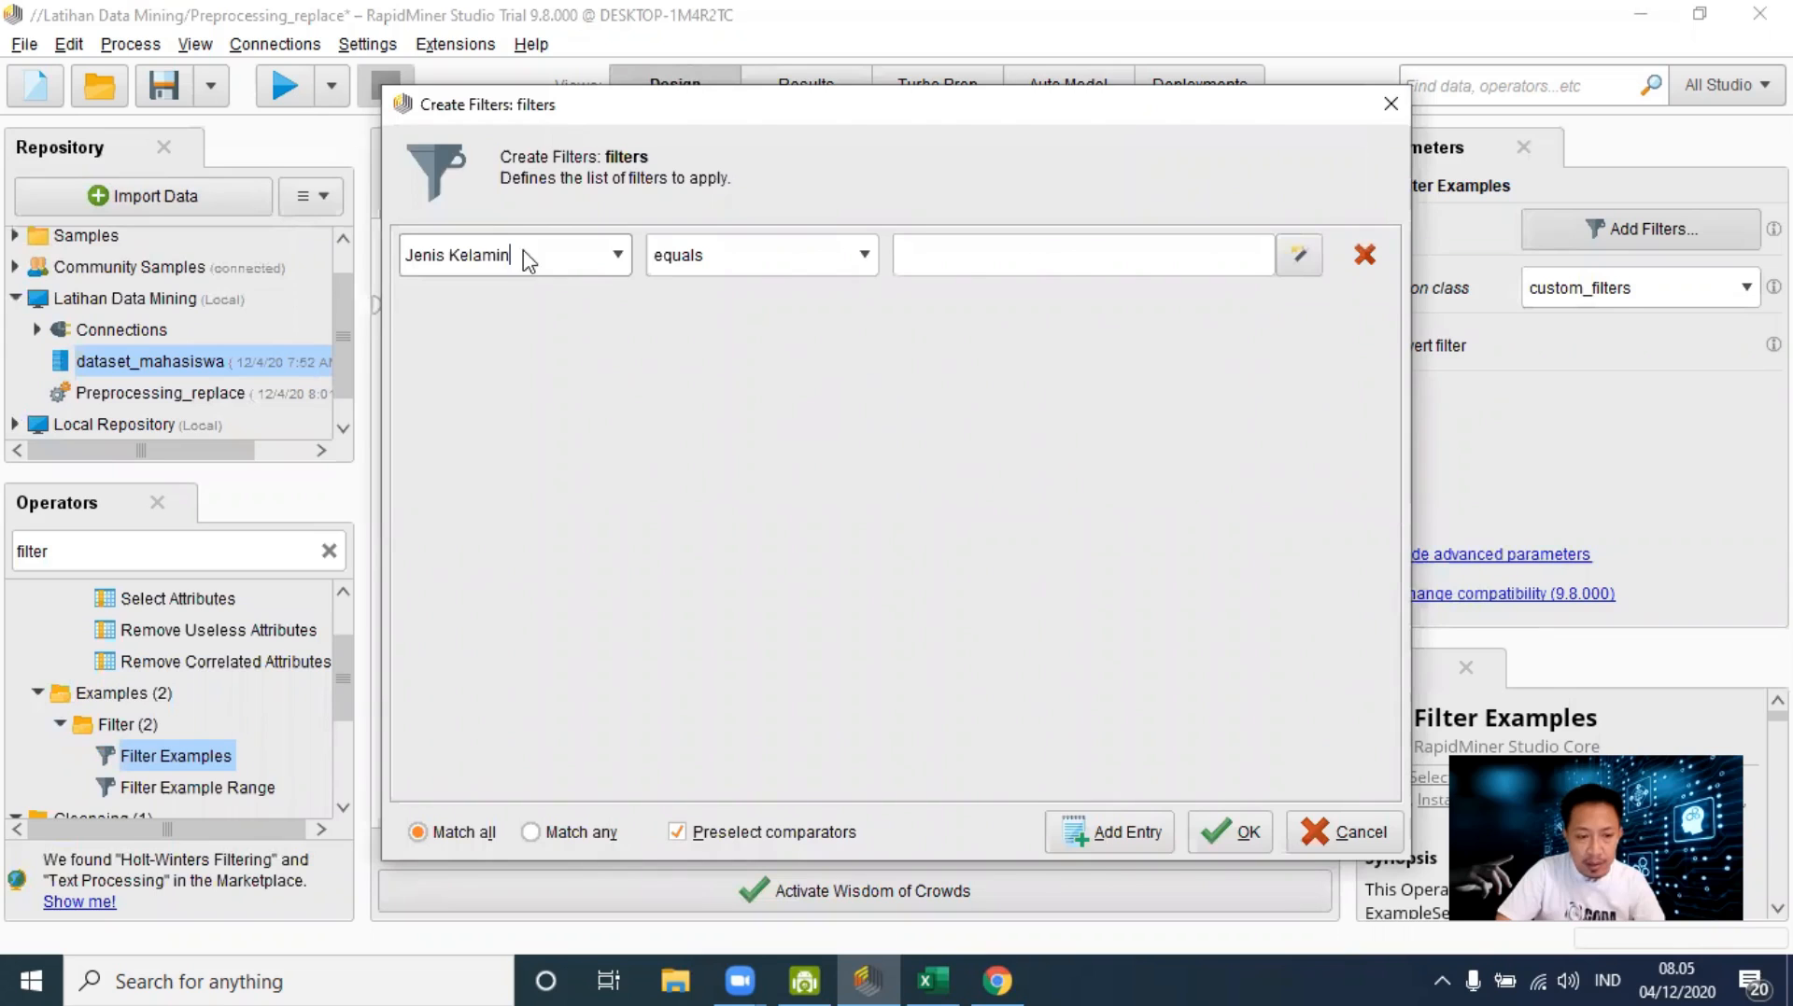
Step: Define a Filter Examples entry for Umur with the comparator is missing and run the process to view the matching rows
click(609, 297)
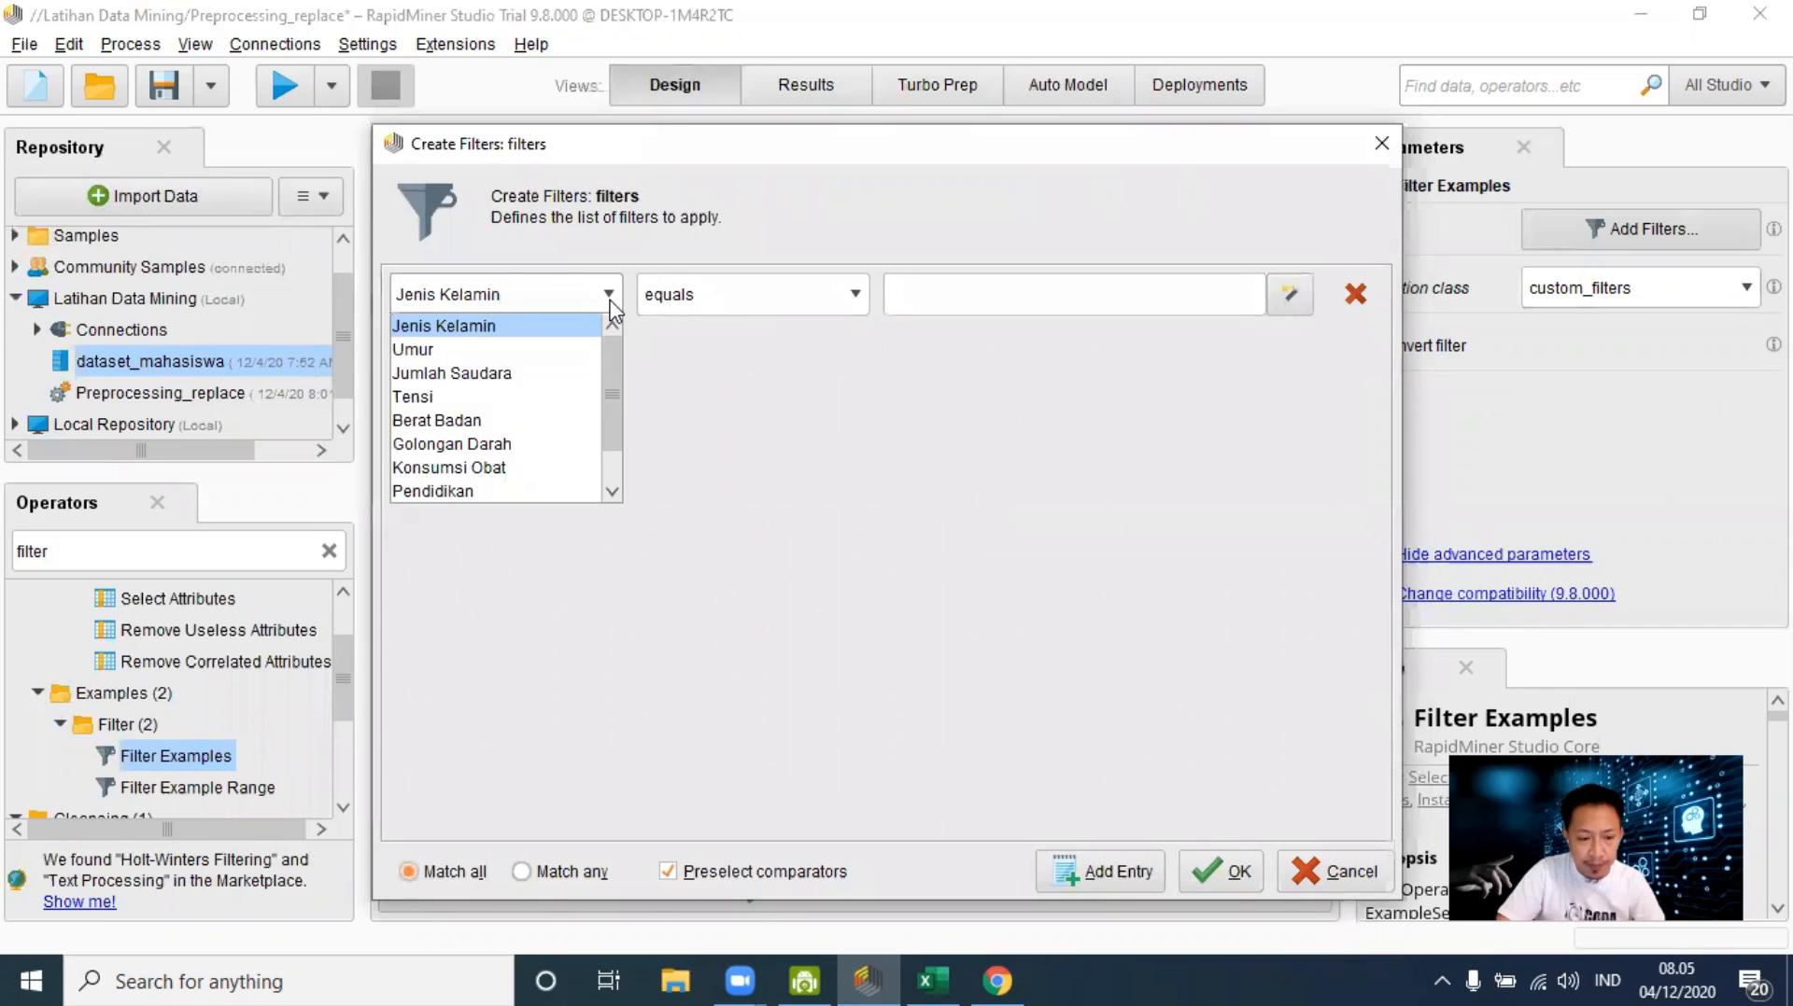
click(480, 349)
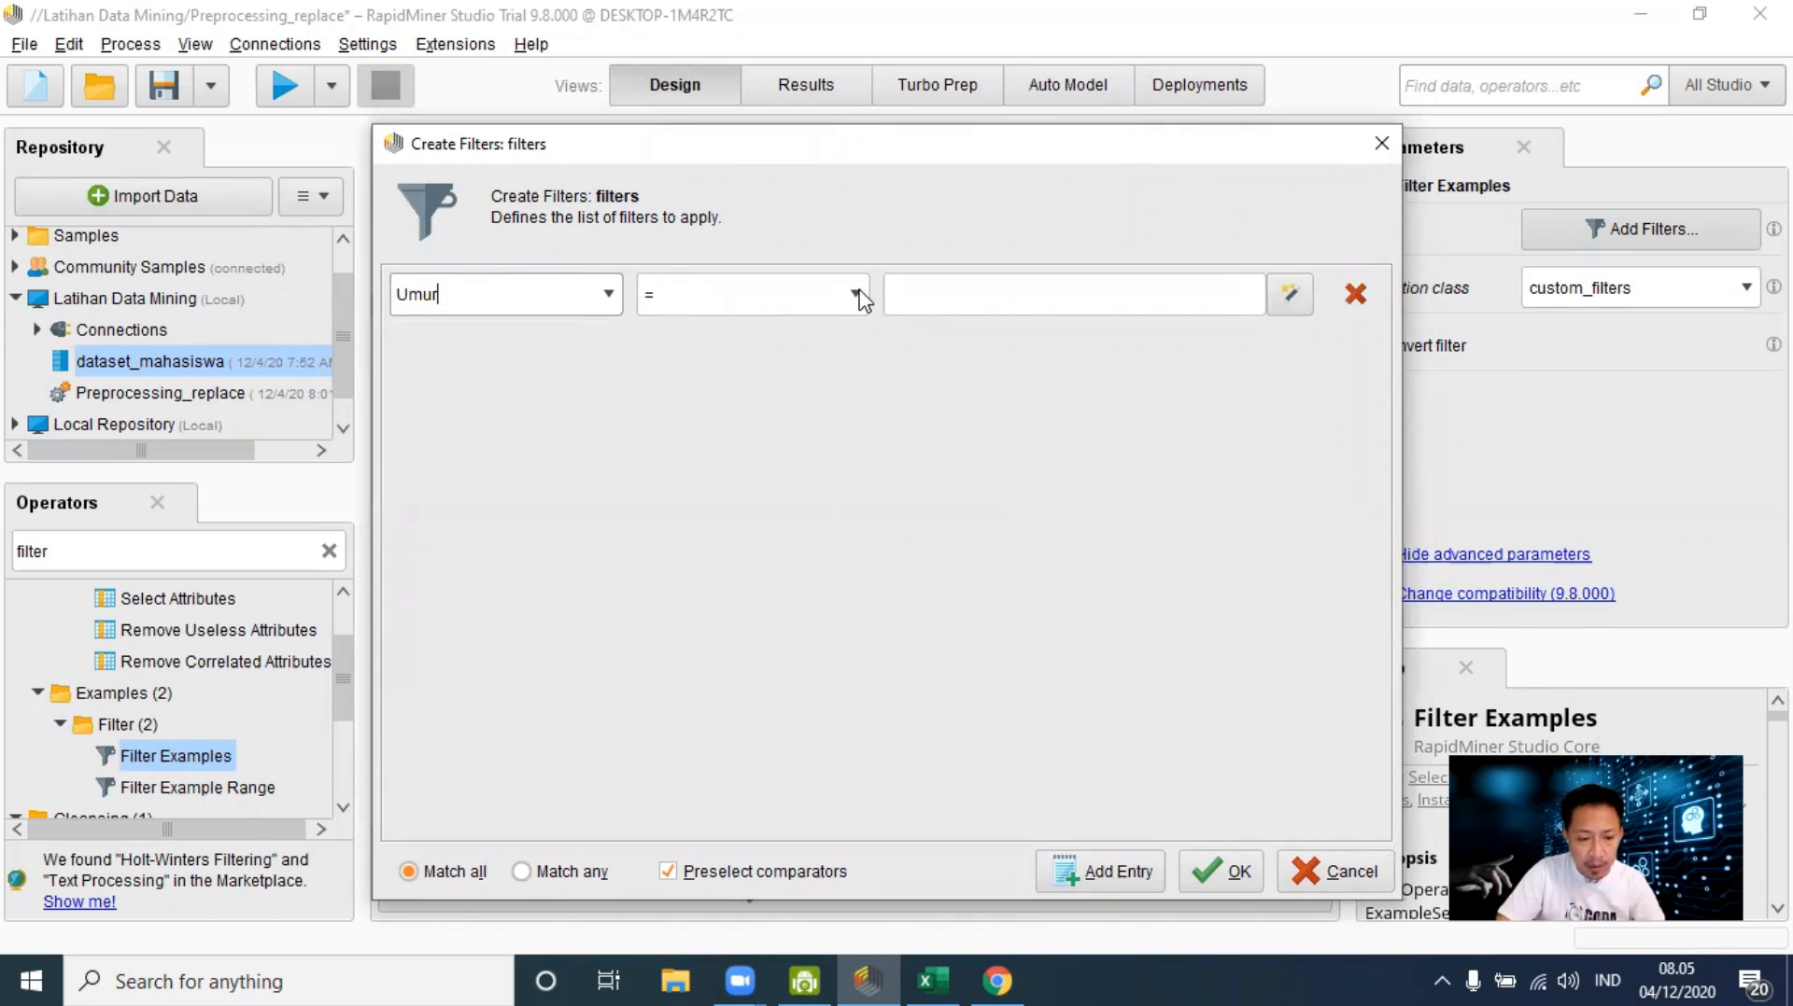
click(856, 295)
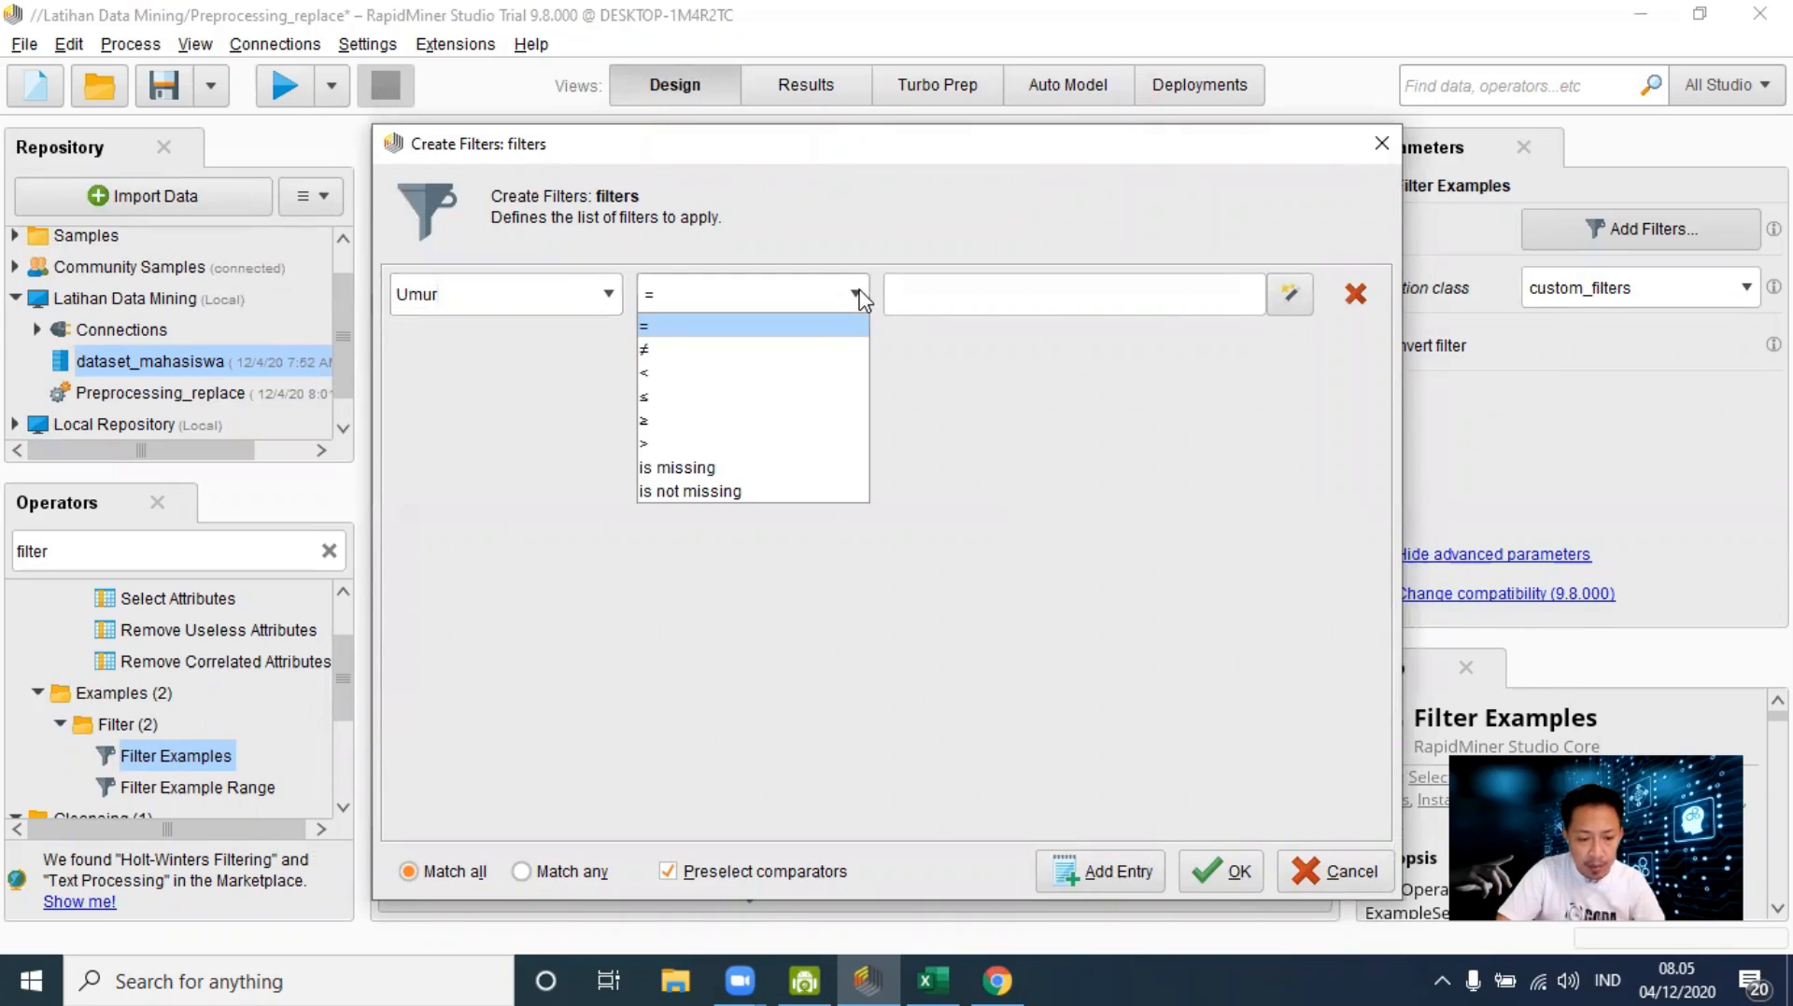
click(752, 470)
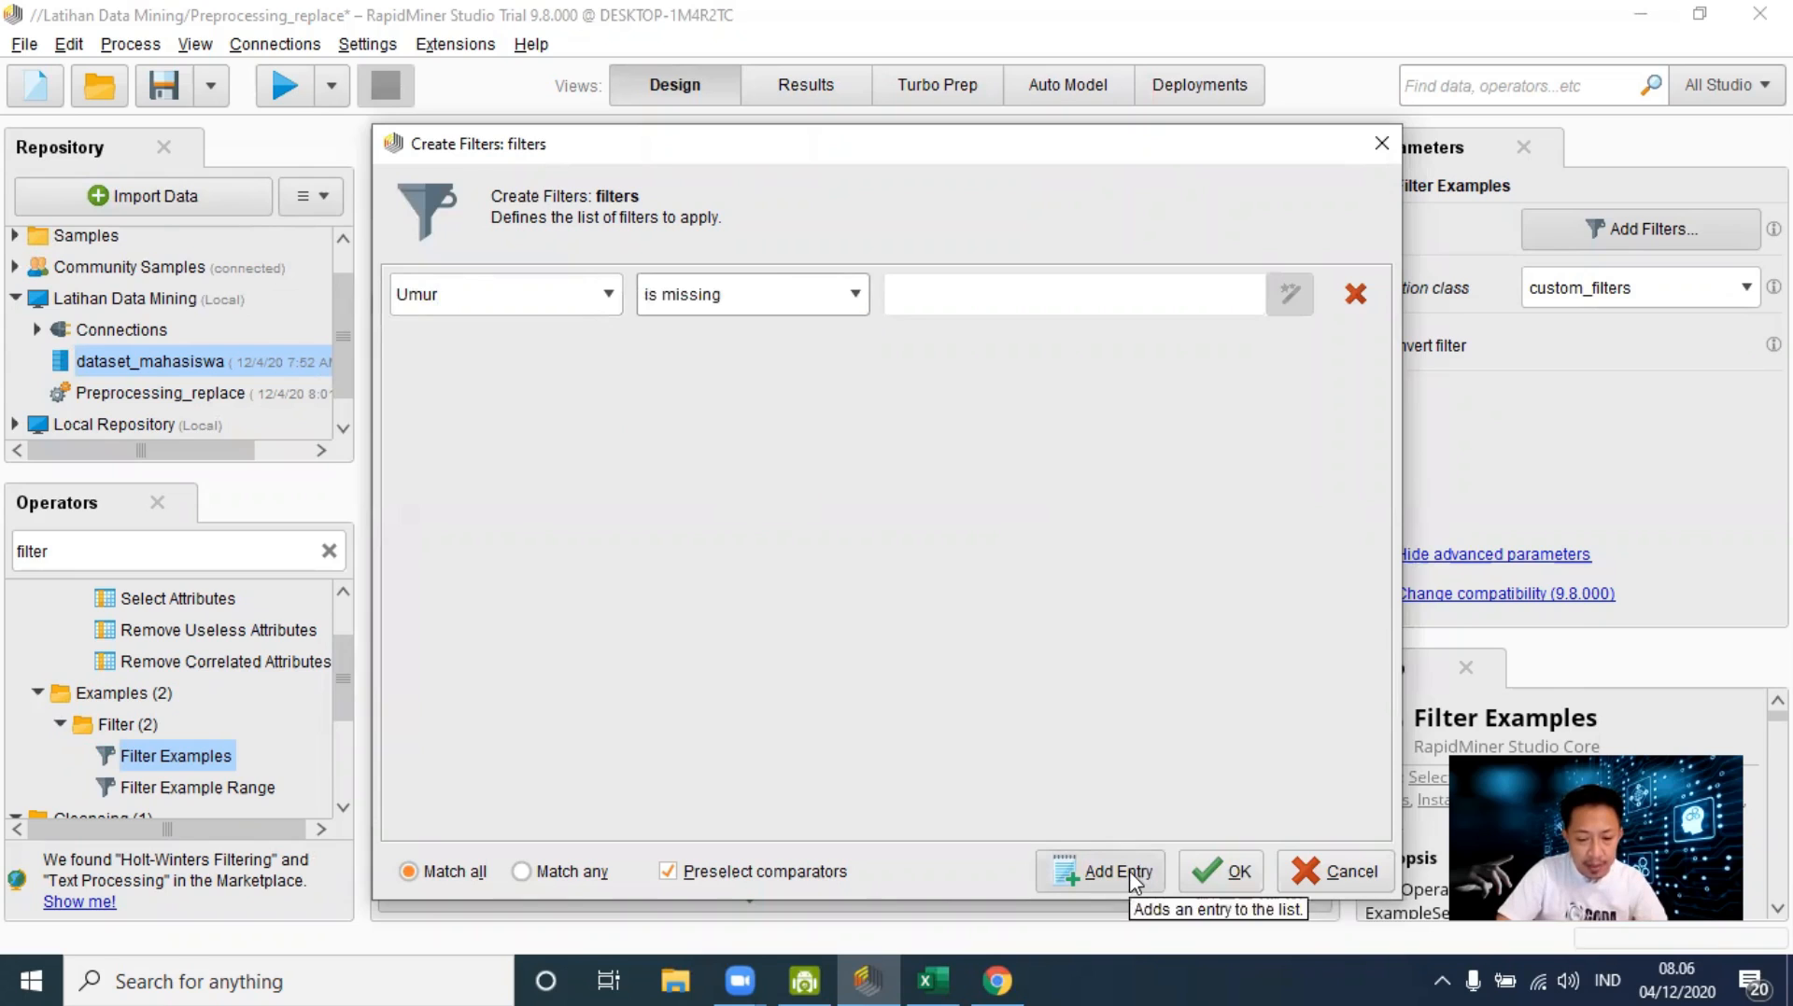
click(1209, 875)
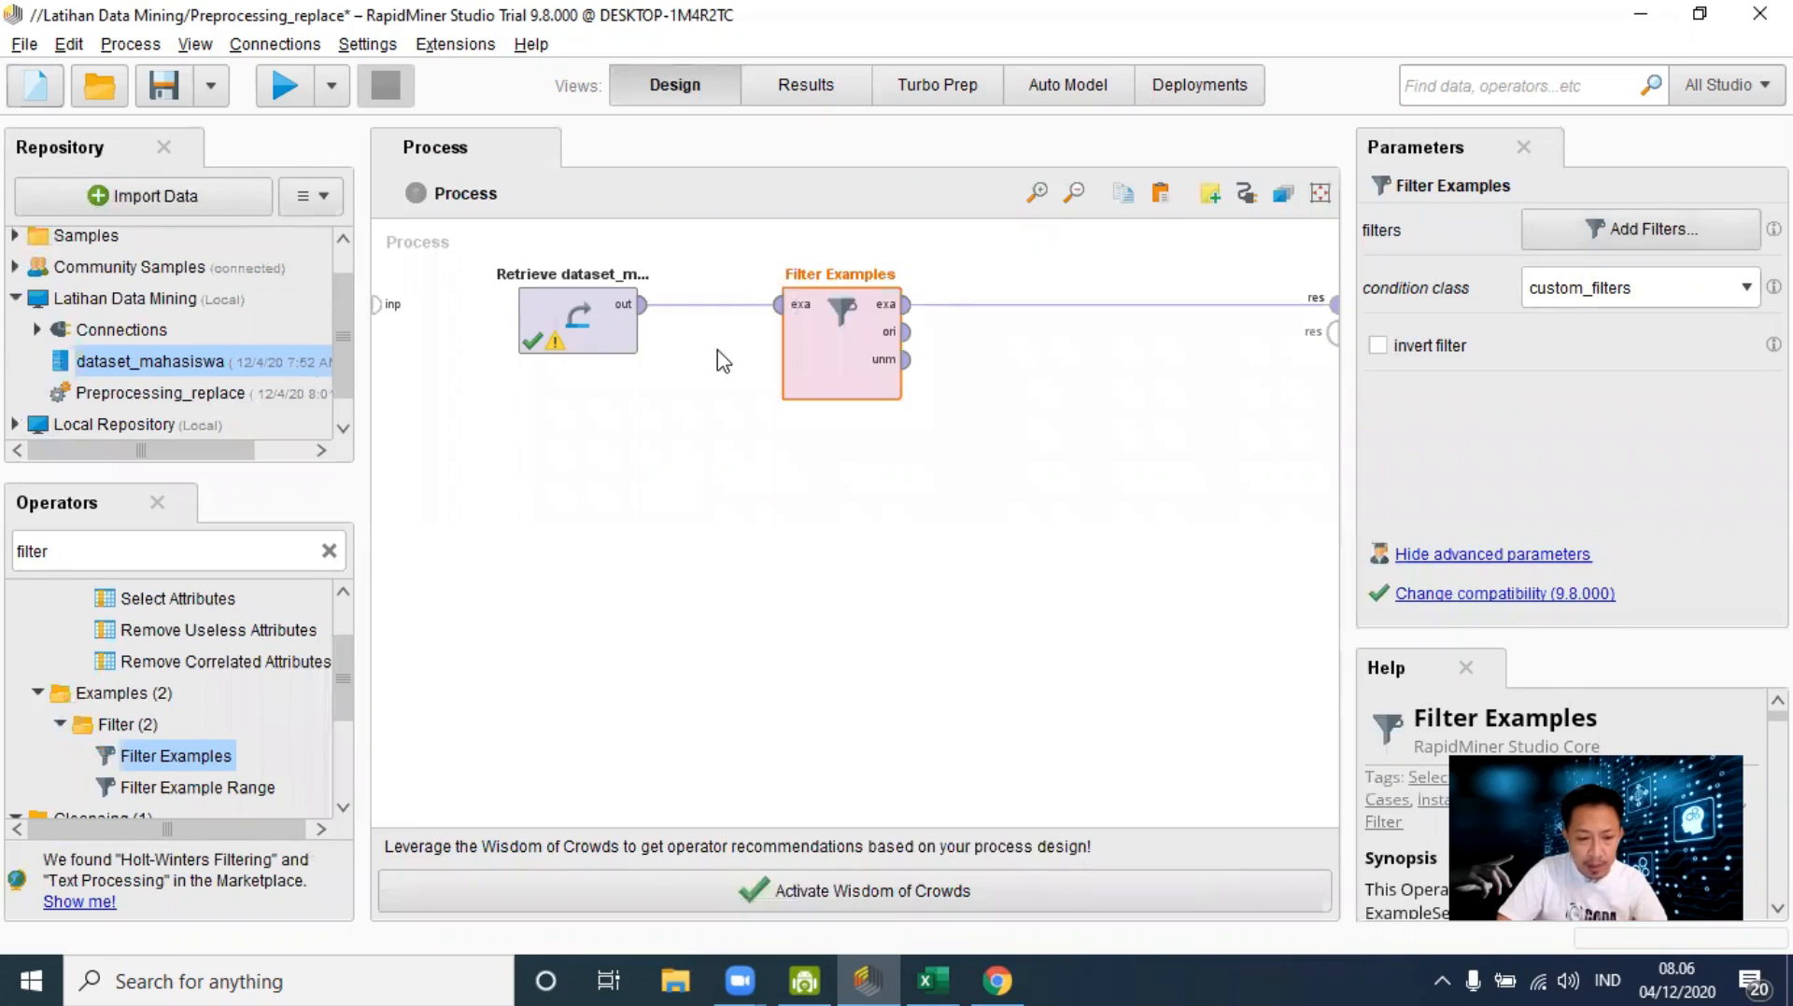
click(282, 89)
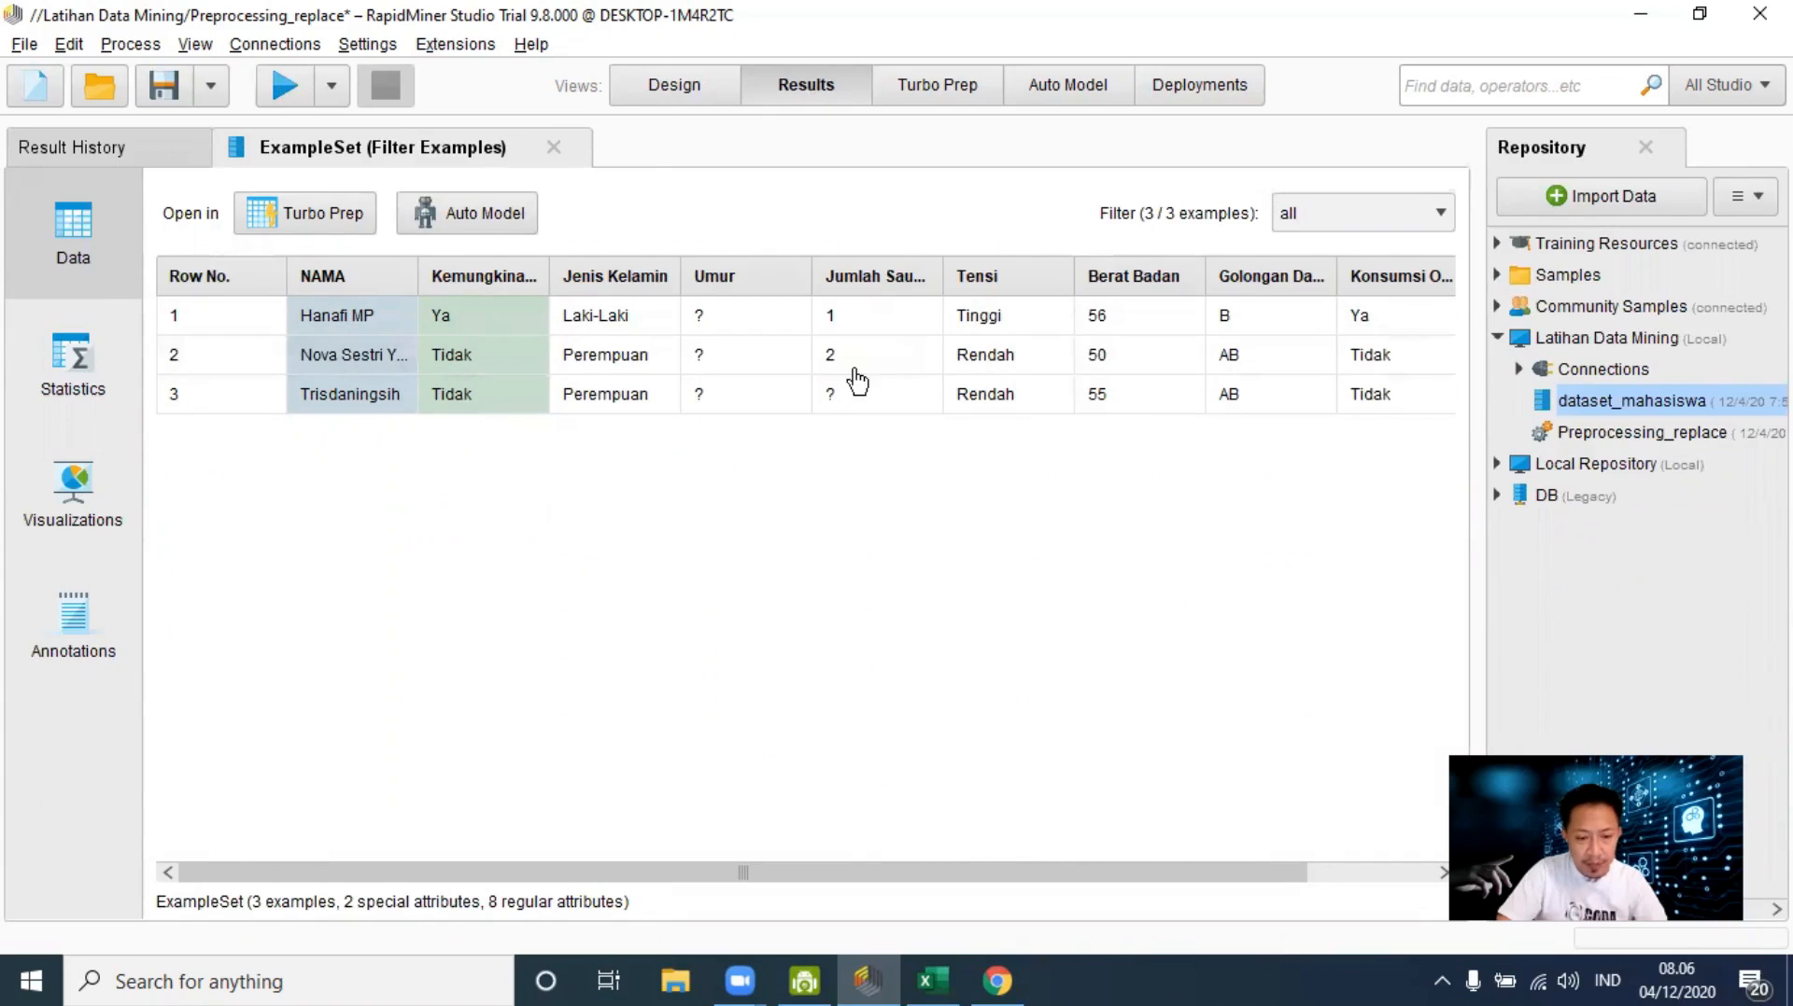
key(F8)
Step: Change the comparator of the Umur filter entry to is not missing
click(1632, 233)
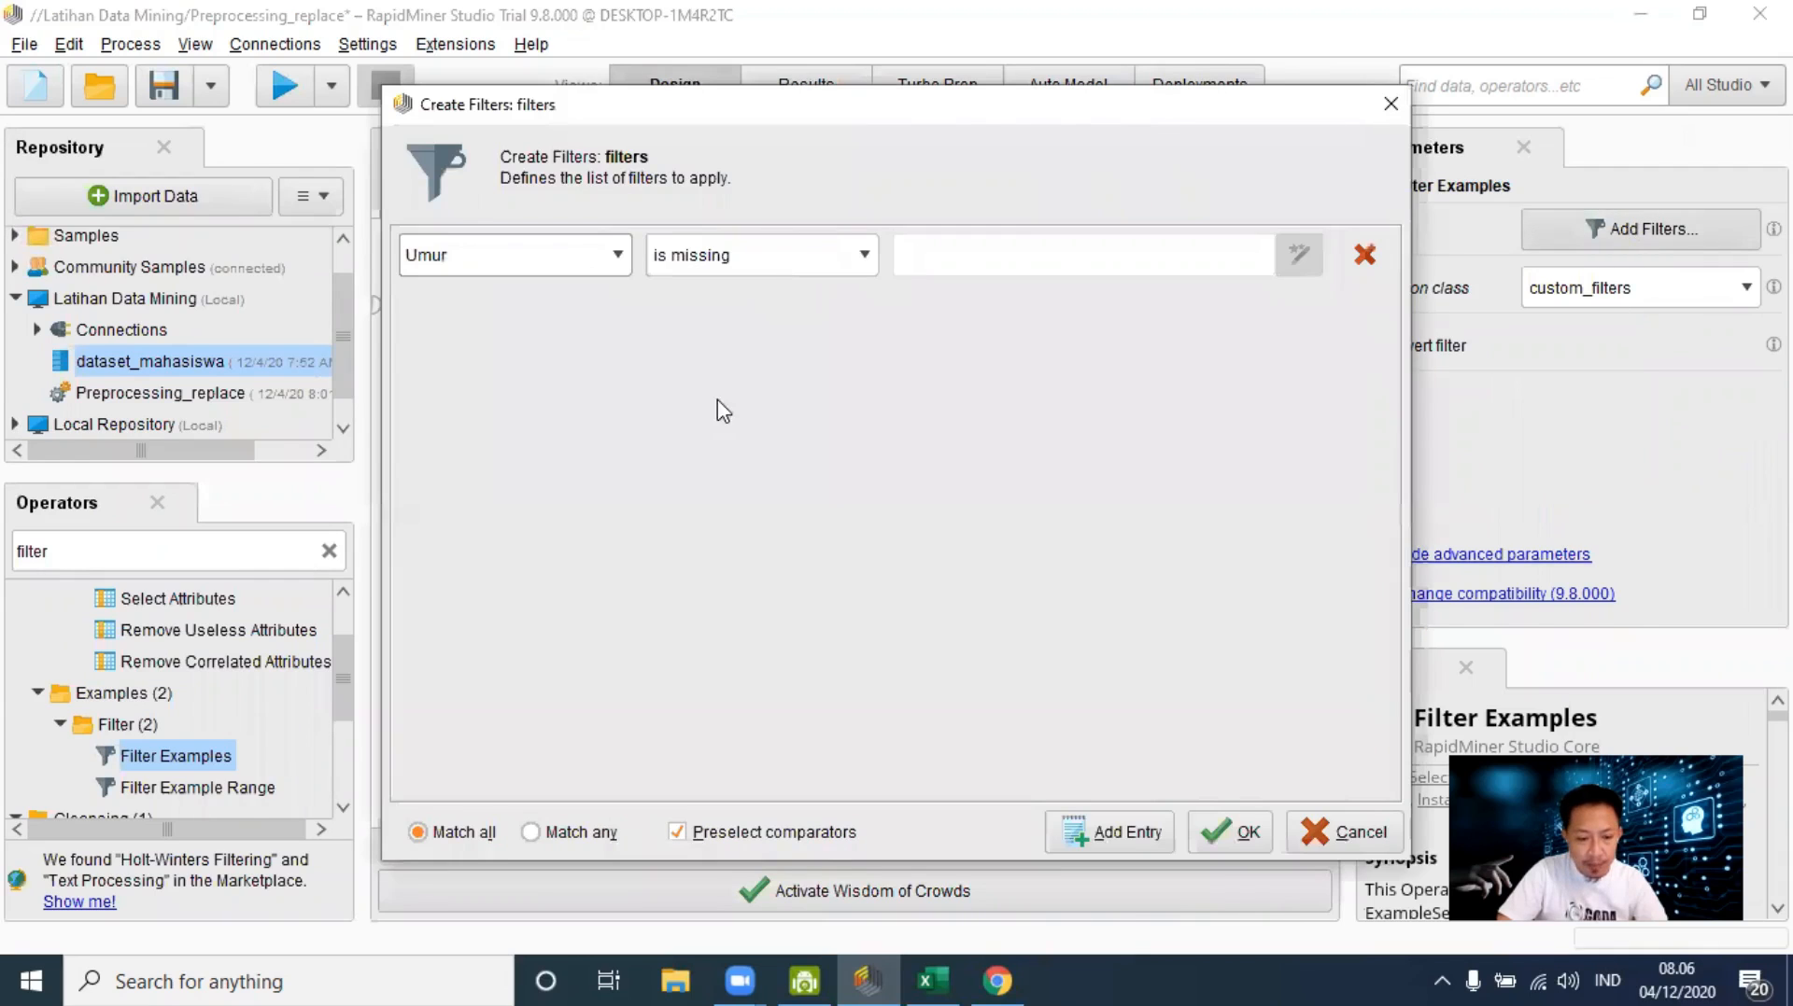
click(747, 255)
click(708, 453)
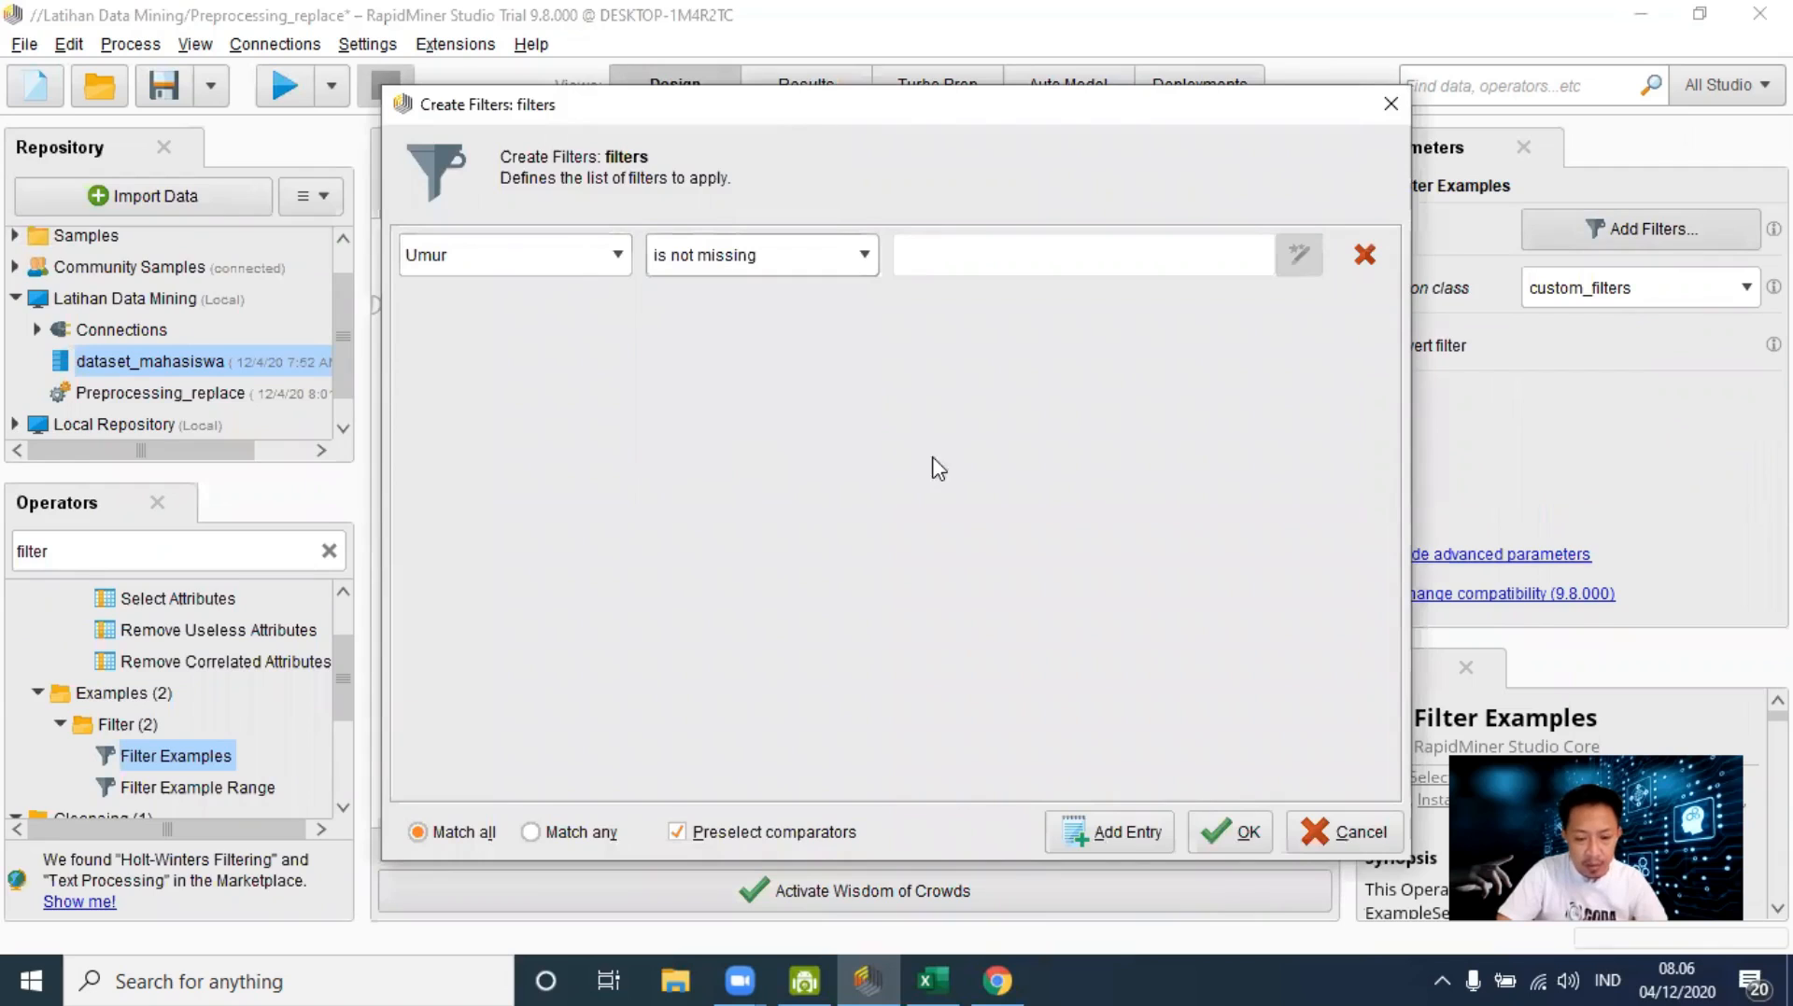
click(1214, 834)
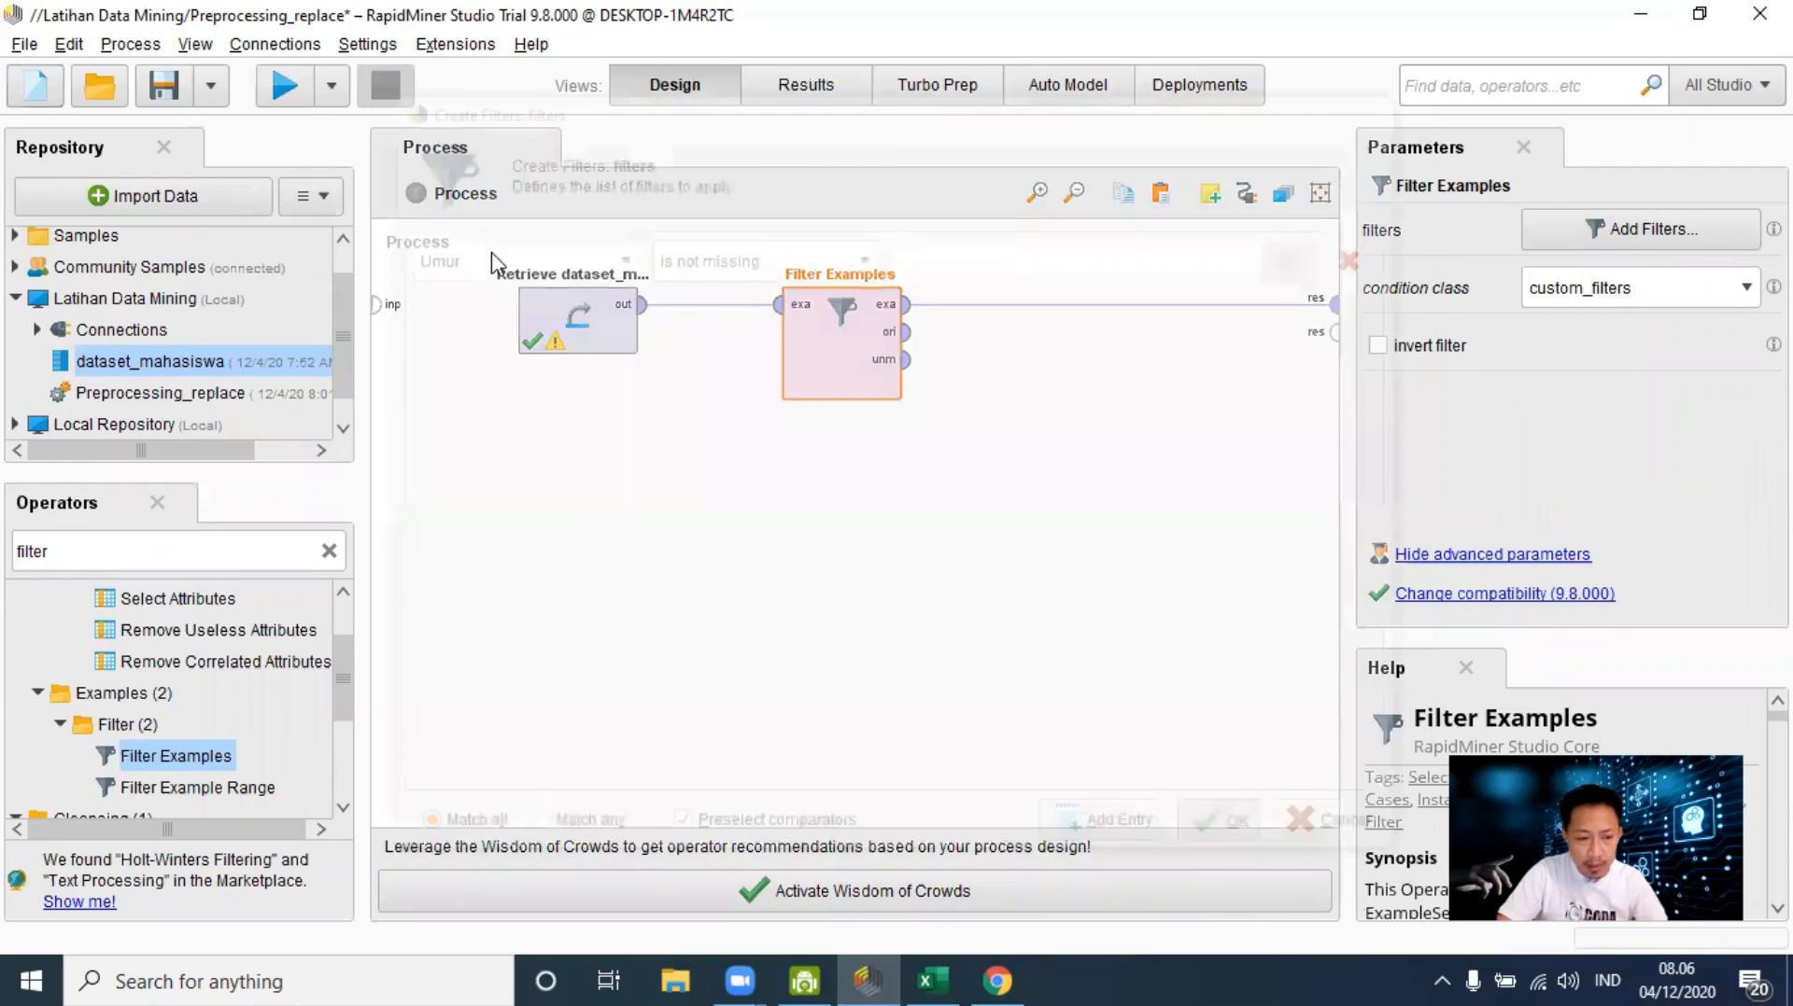
Step: Run the process, check the Umur values in the filtered data and statistics, and return to the process design
click(296, 99)
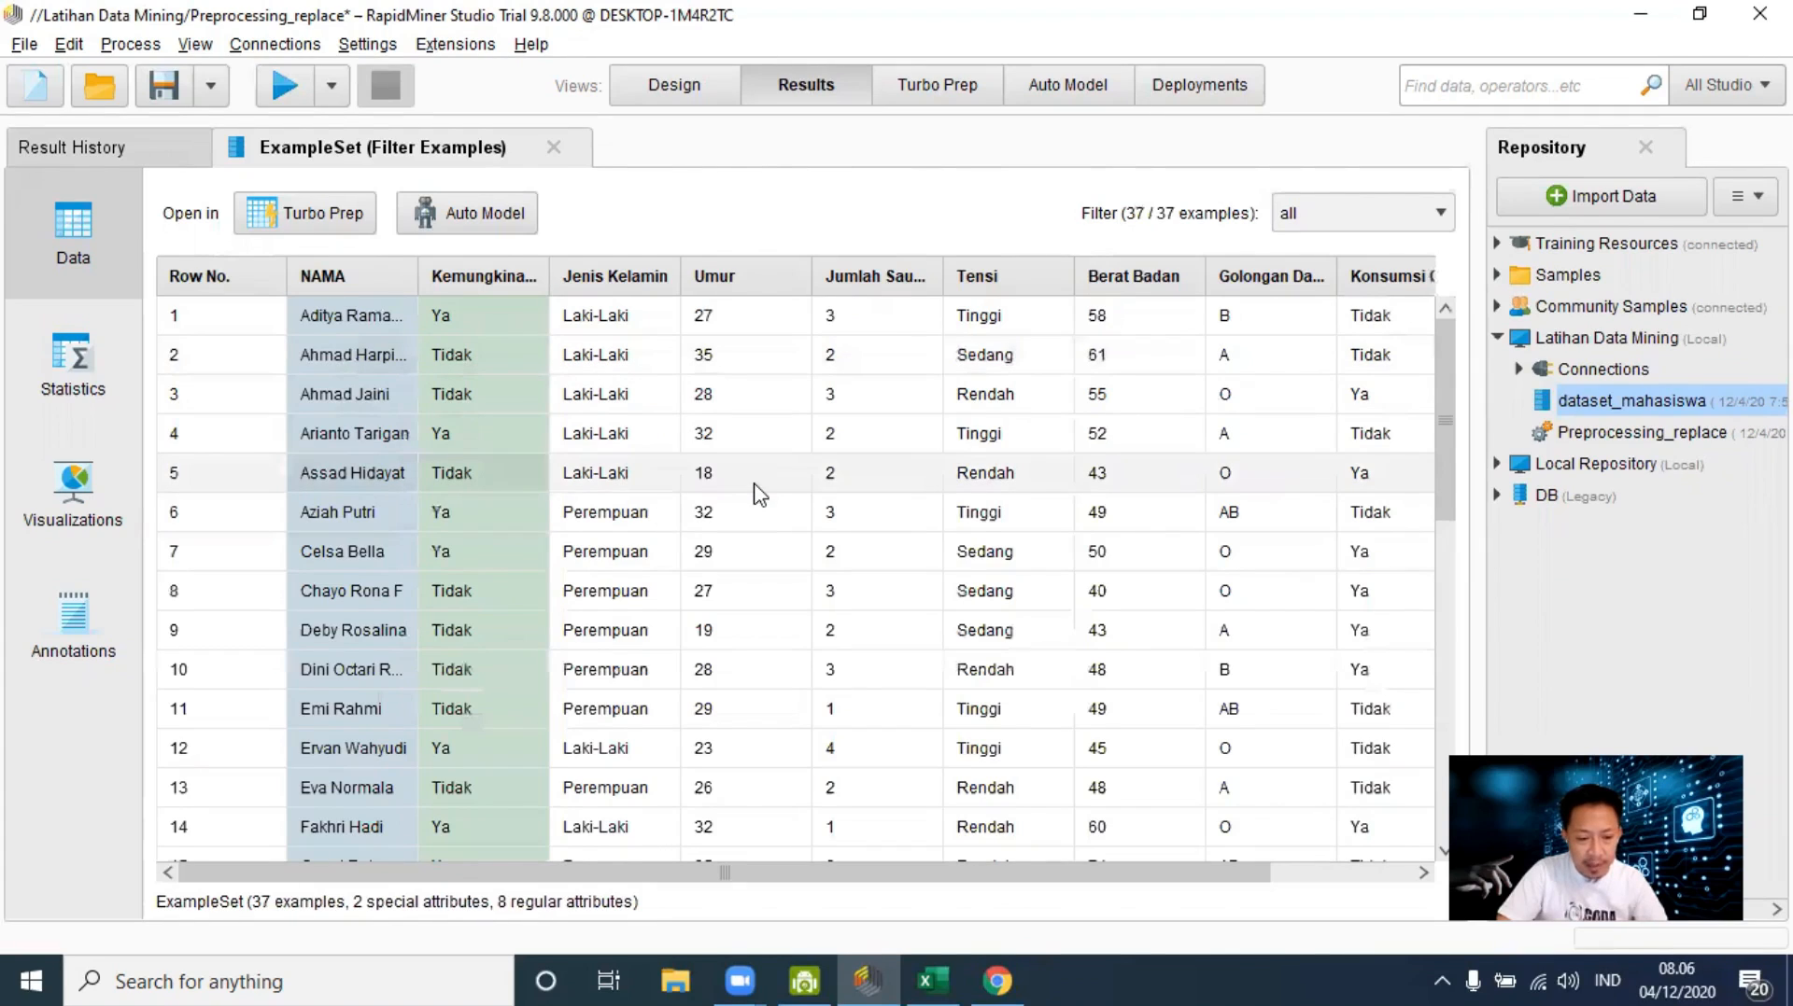
scroll(759, 495, down, 2)
scroll(754, 484, up, 2)
click(71, 366)
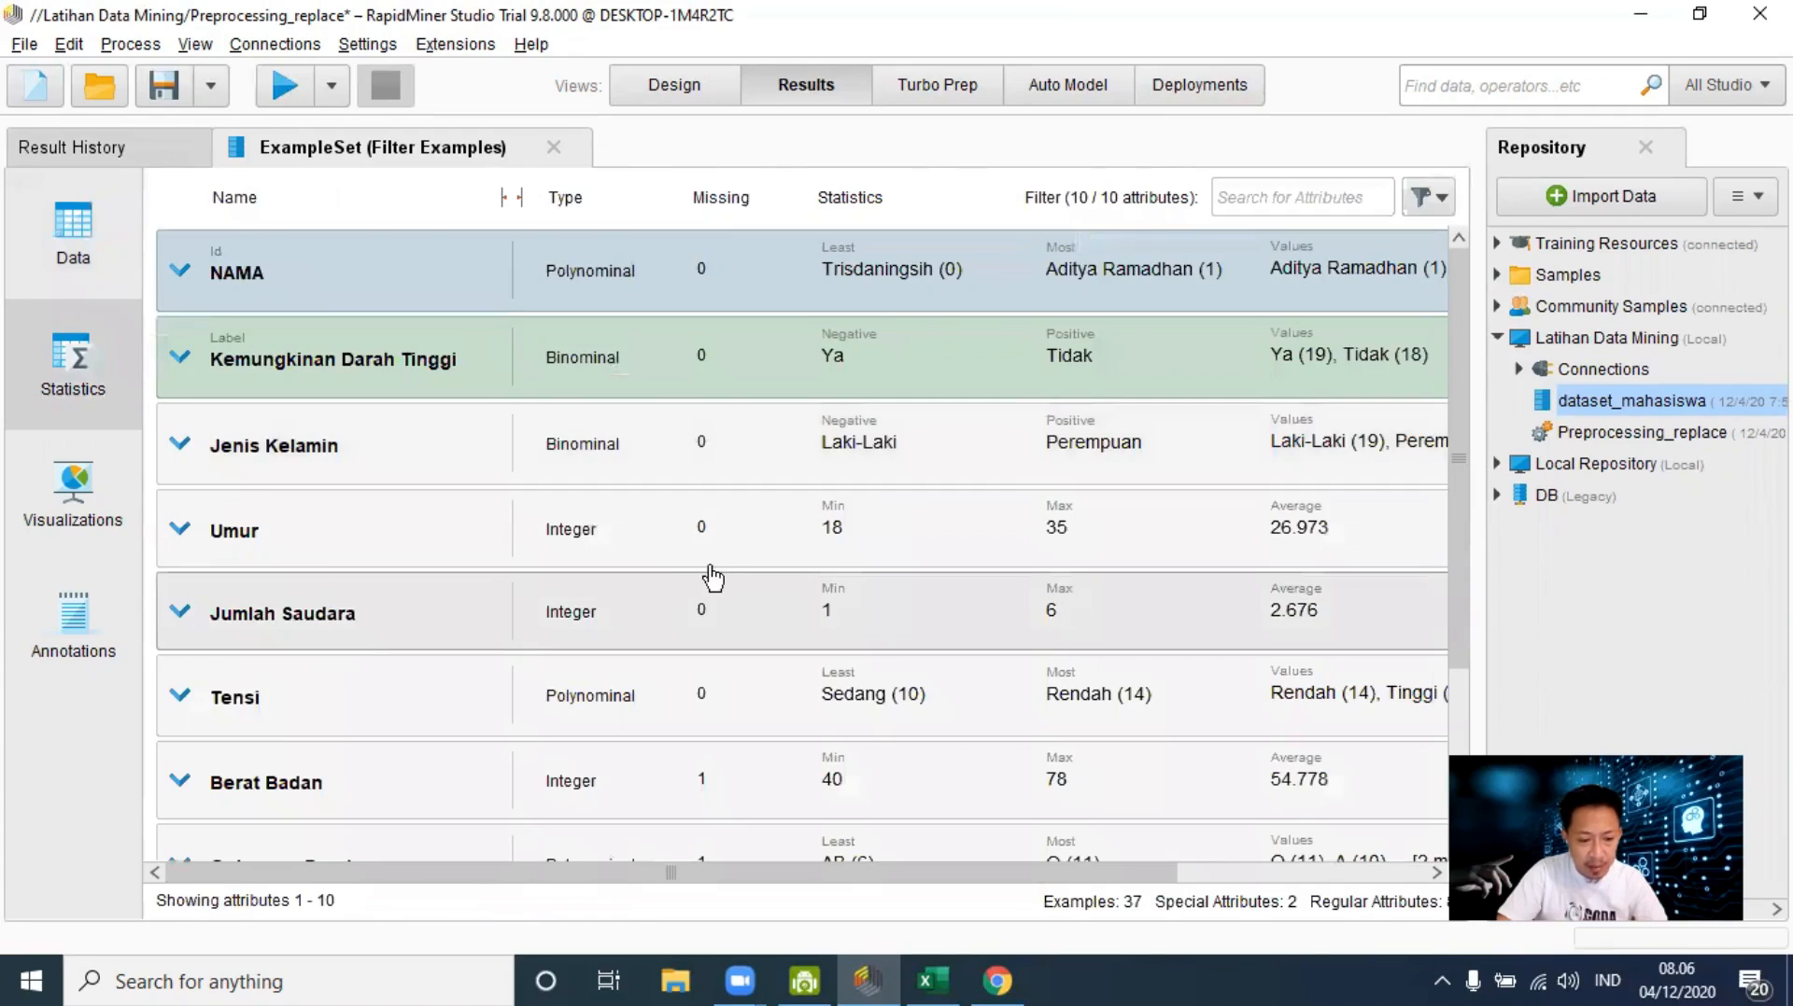
click(71, 220)
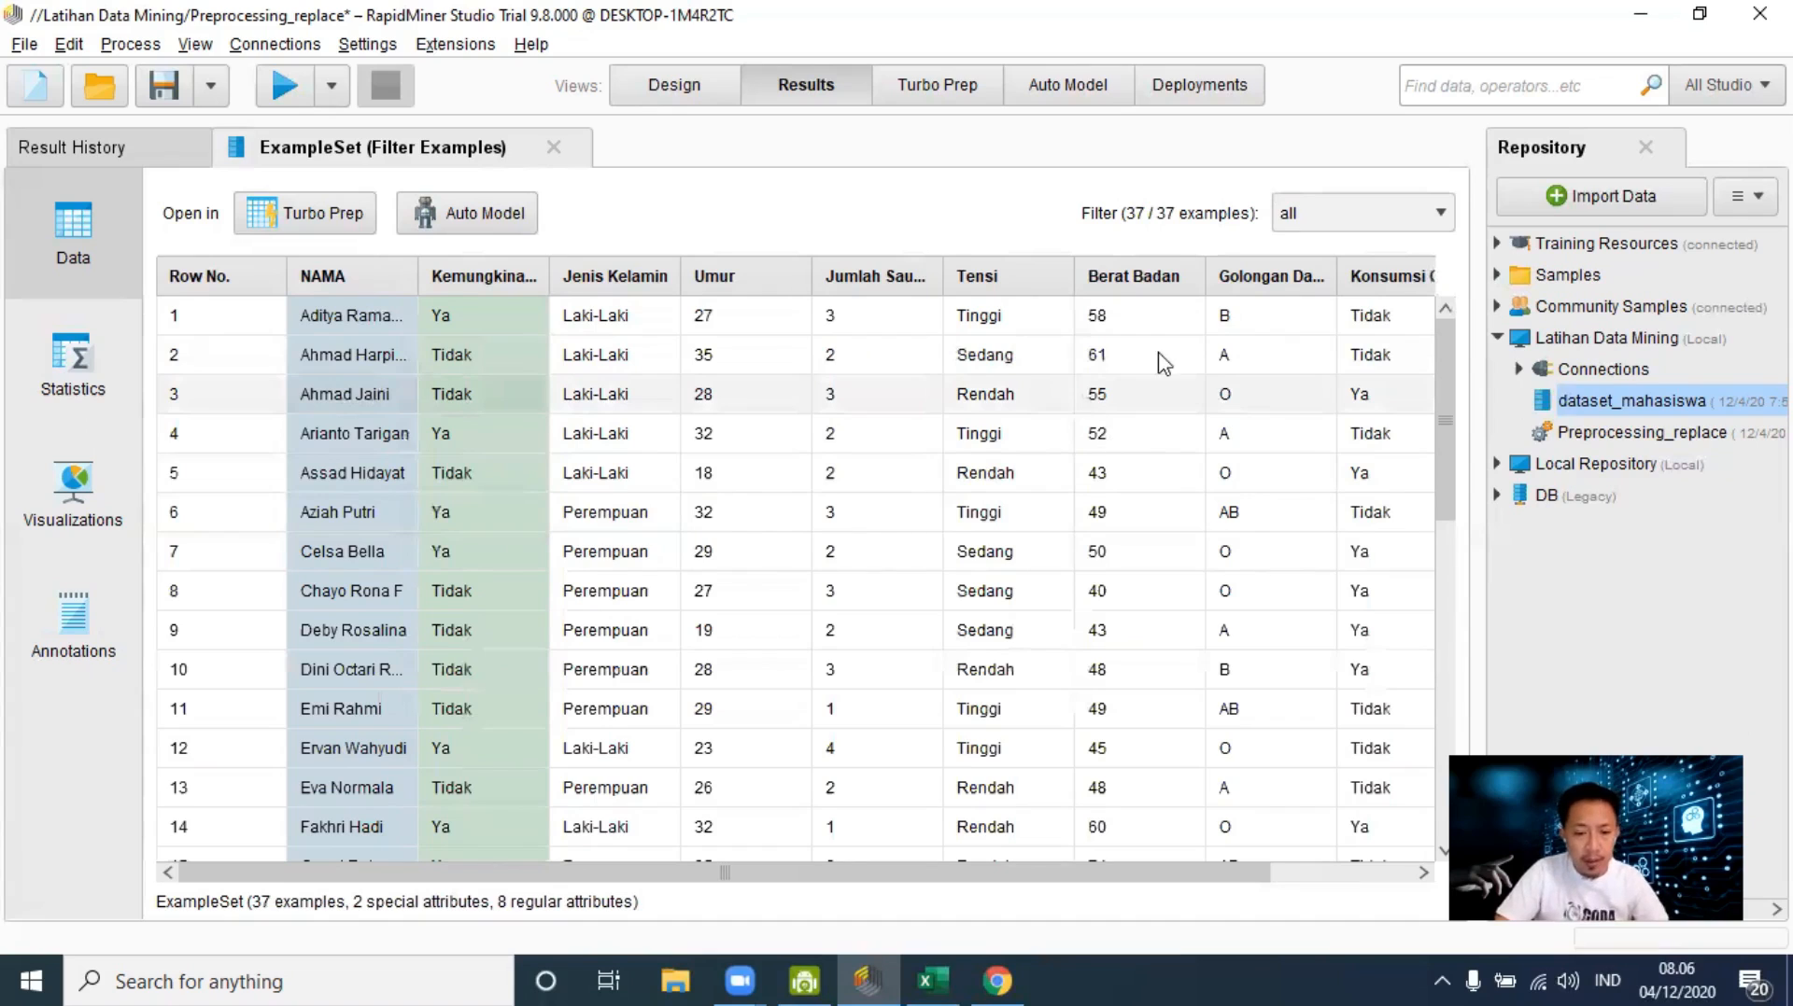
click(636, 89)
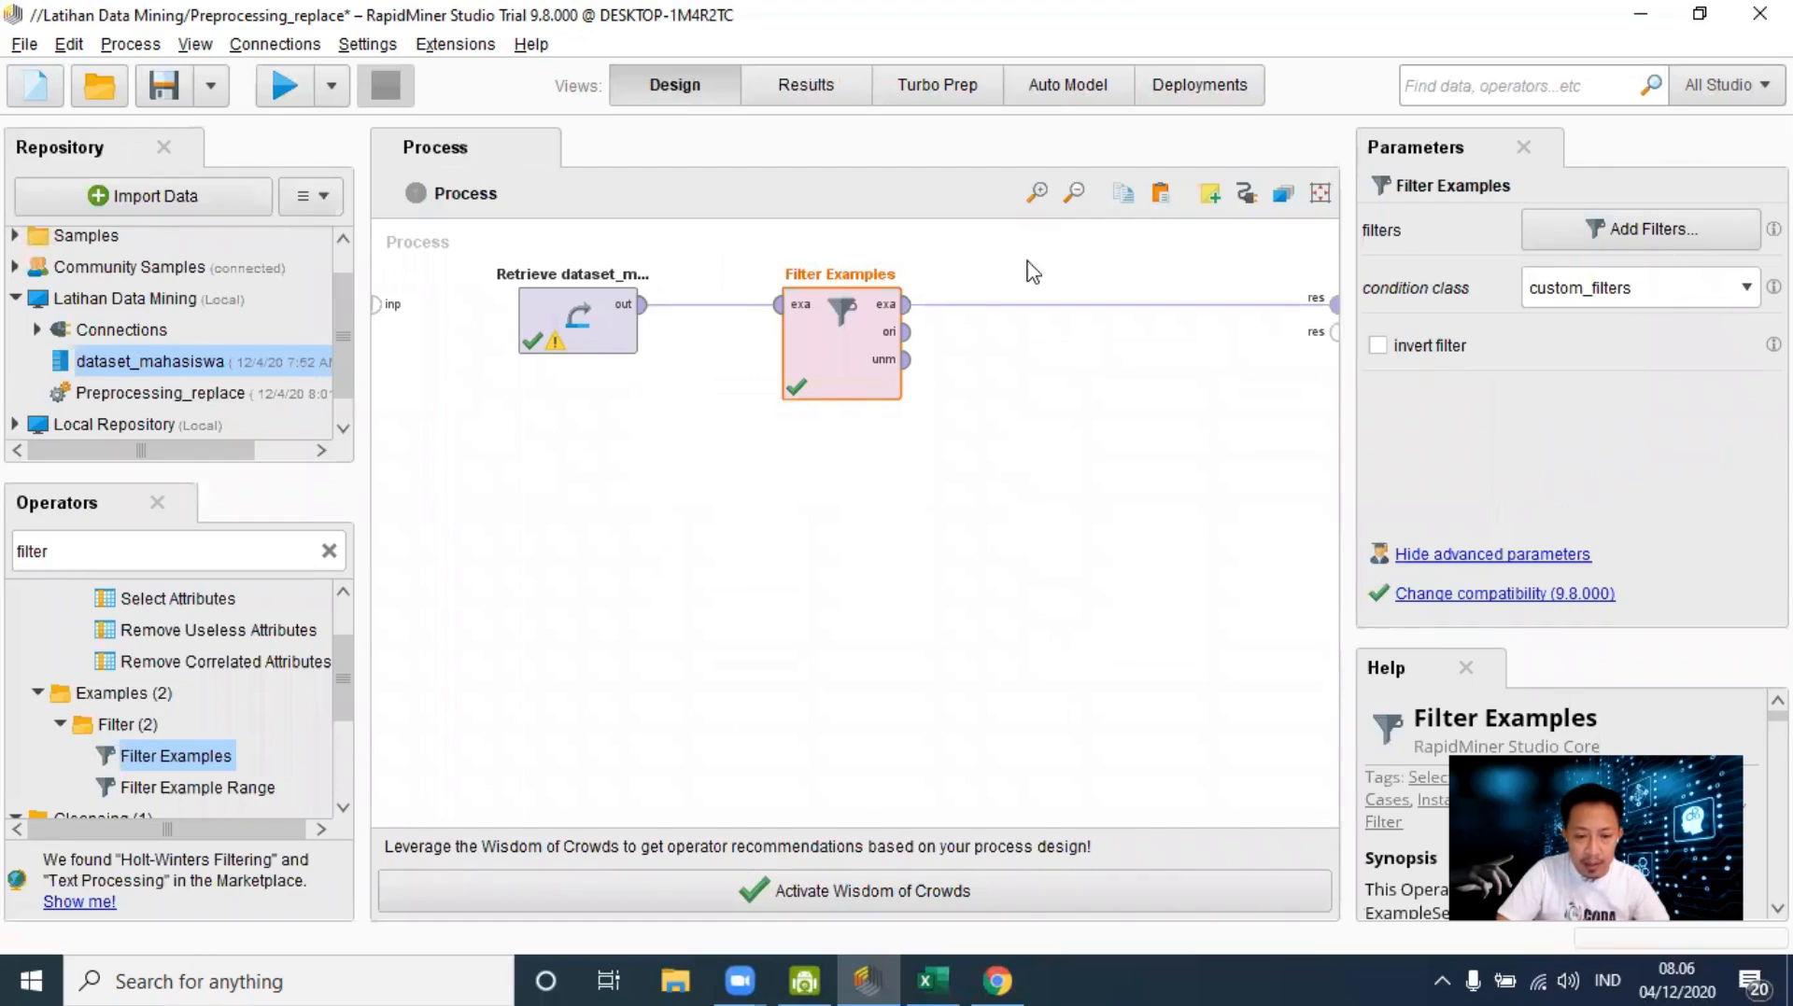
Step: Examine the missing counts of all attributes in the filtered result's statistics and return to the process design
click(801, 86)
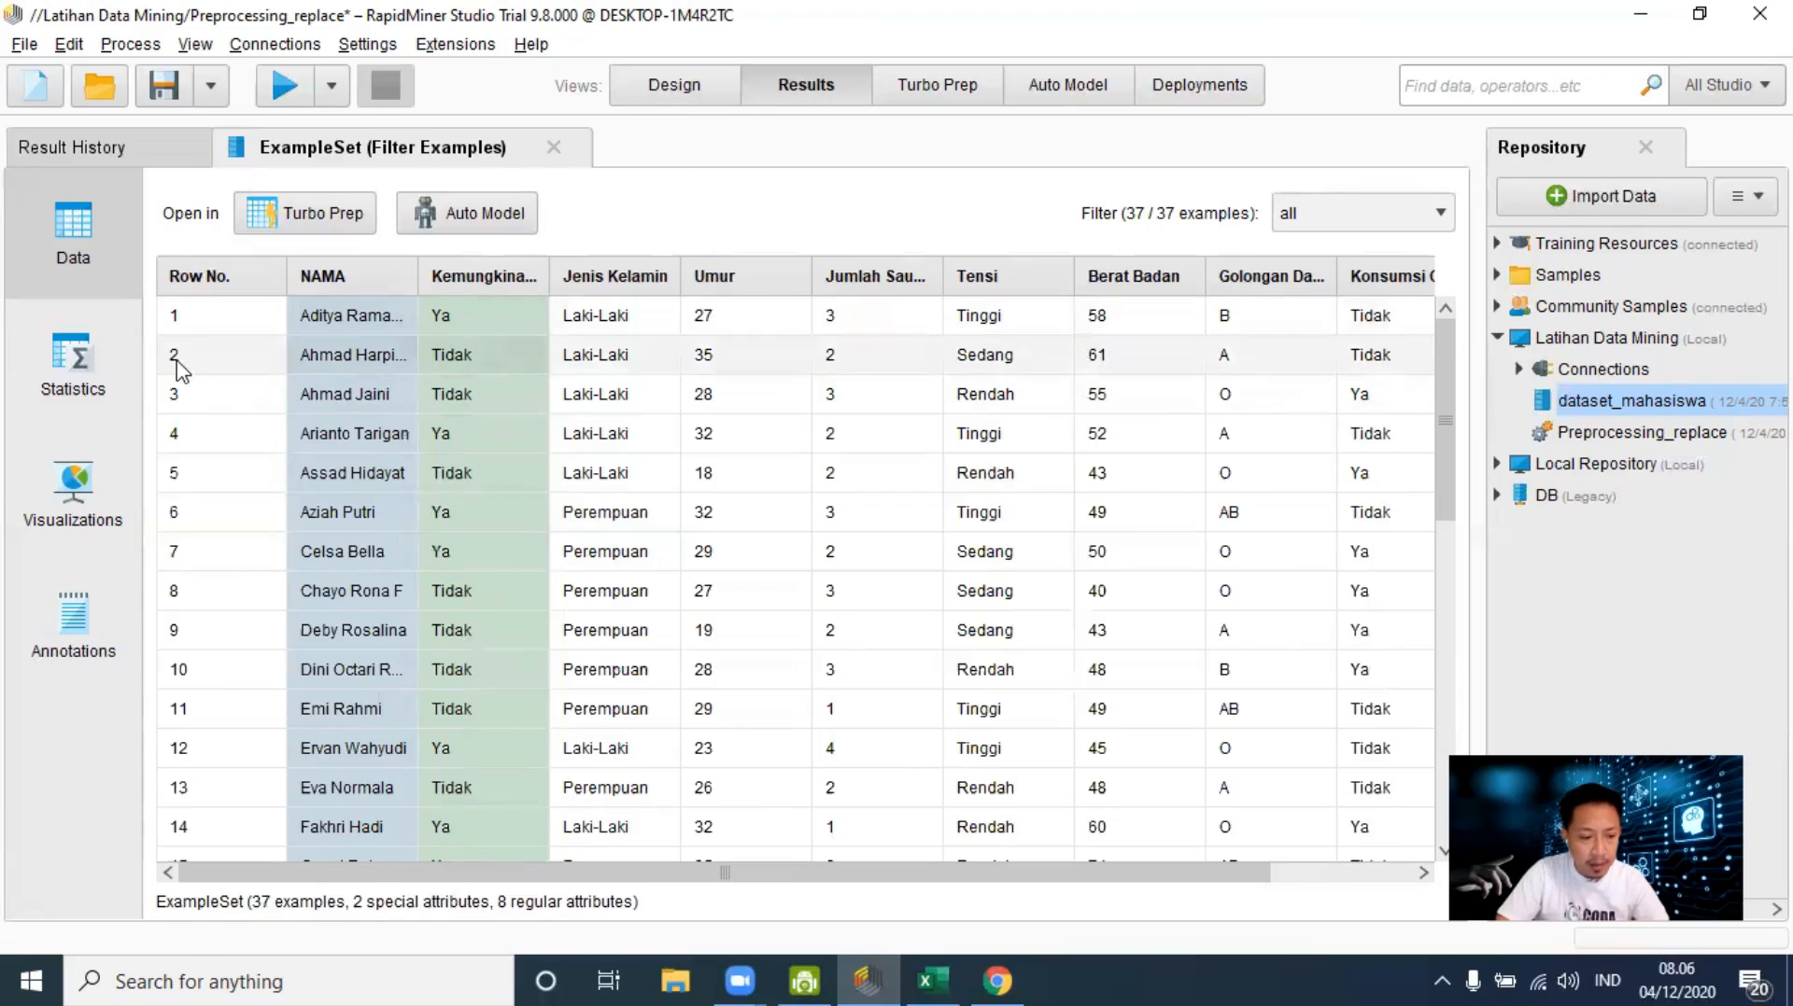
click(73, 373)
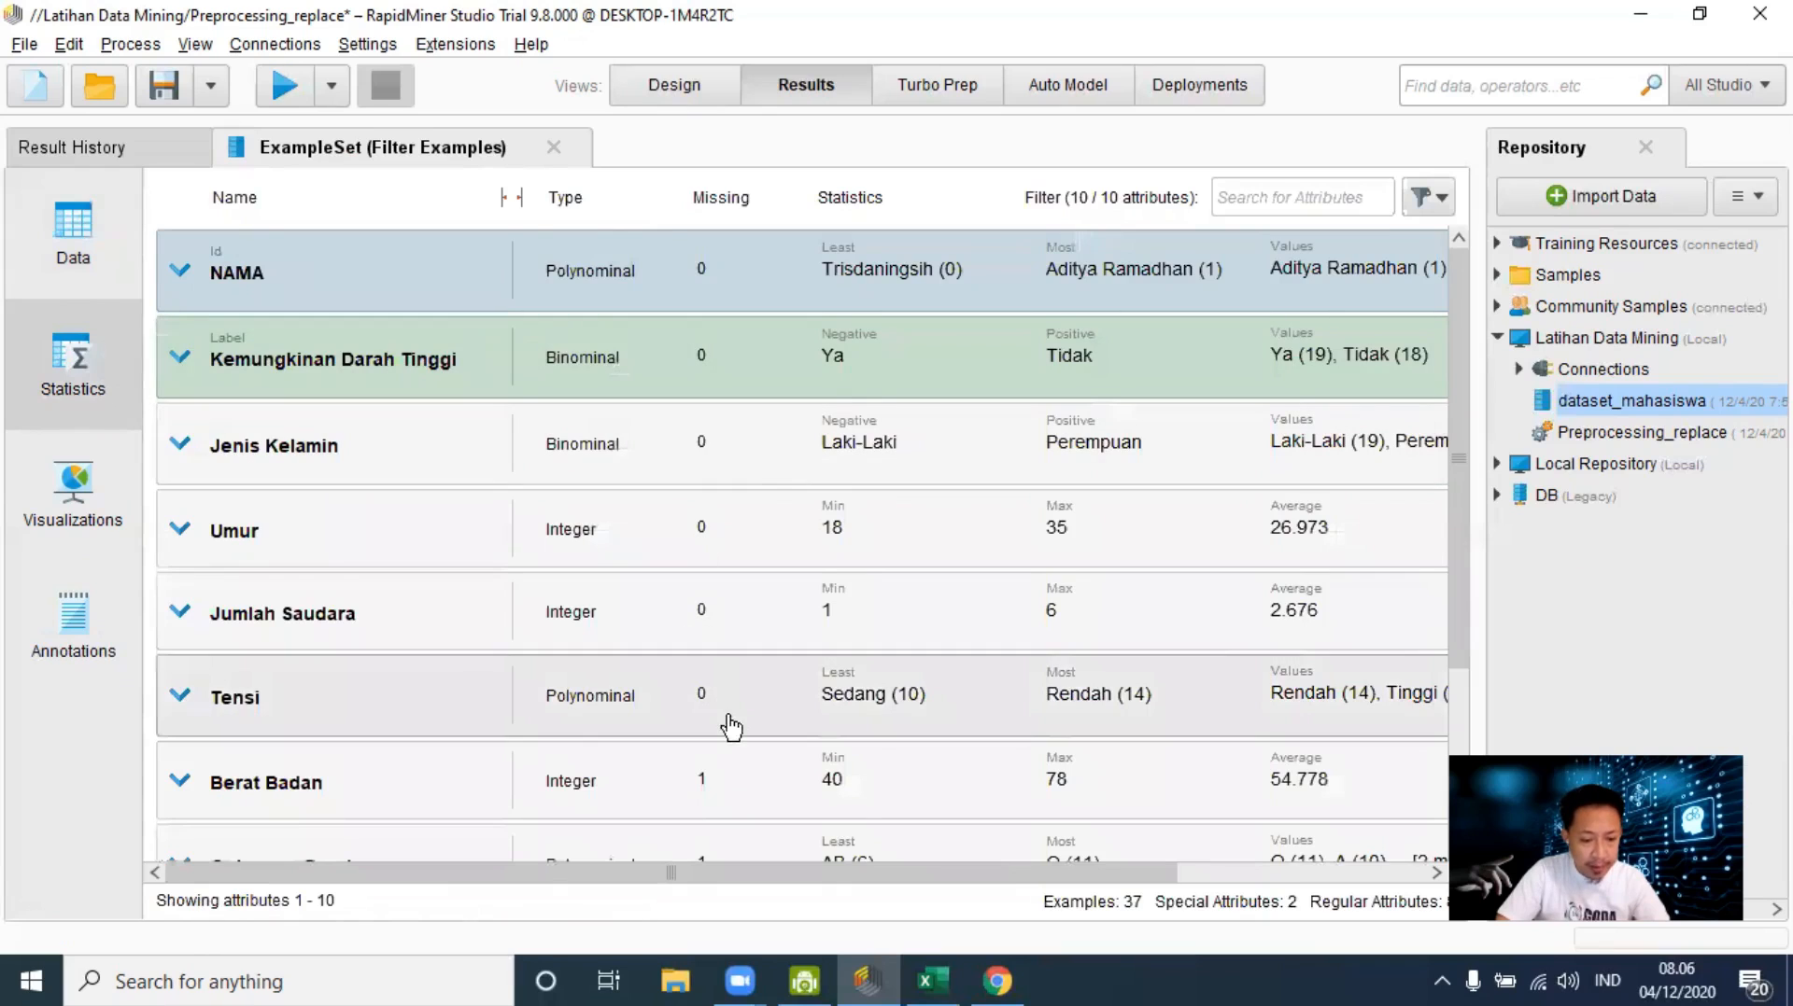
scroll(728, 727, down, 1)
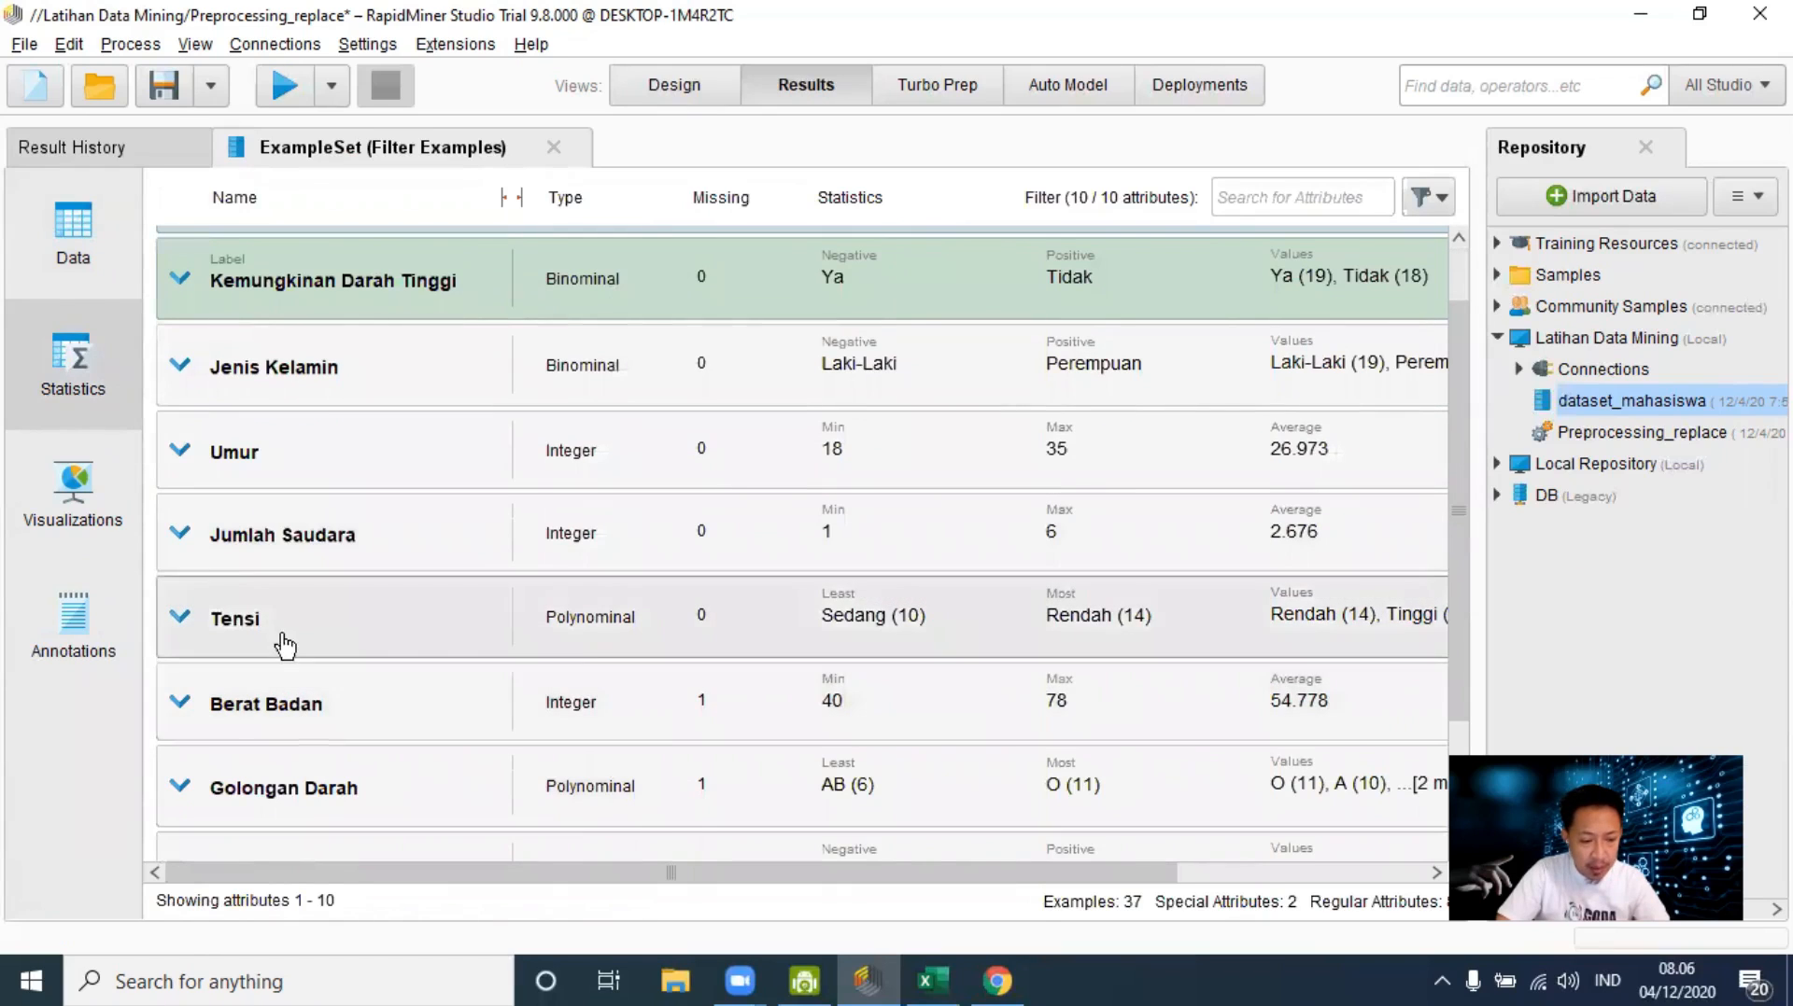
scroll(290, 727, down, 2)
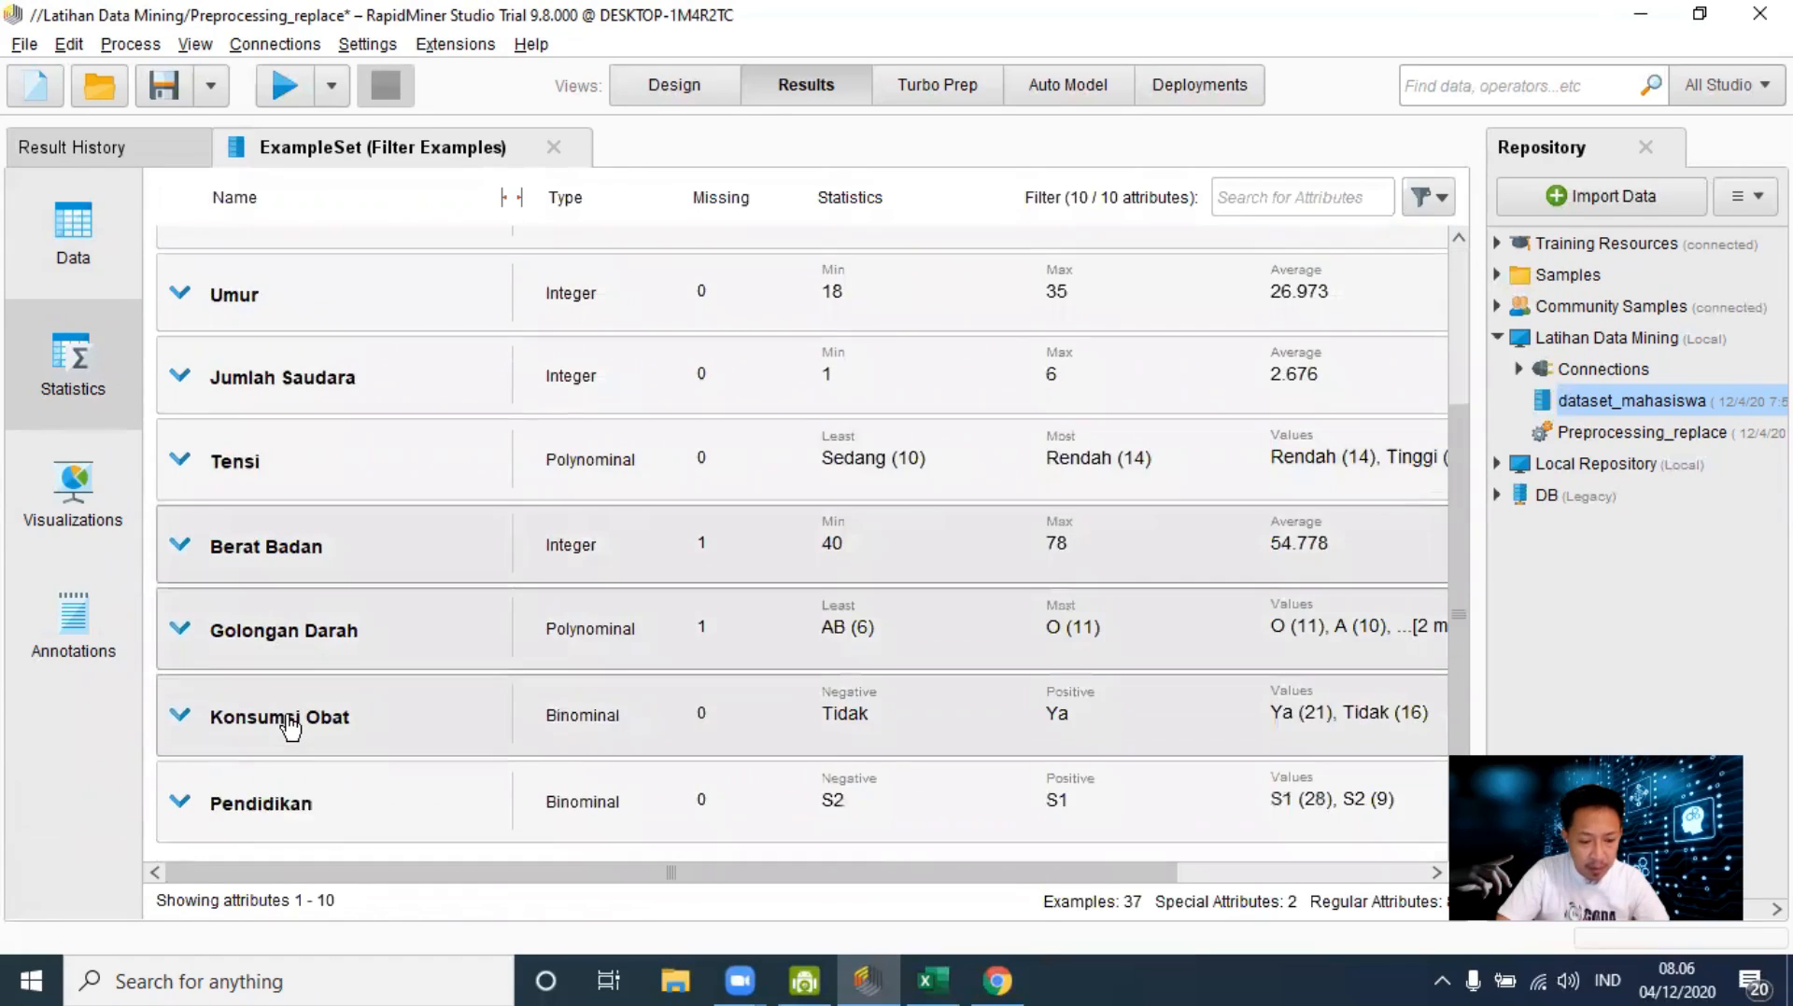
scroll(290, 727, up, 2)
scroll(290, 727, down, 1)
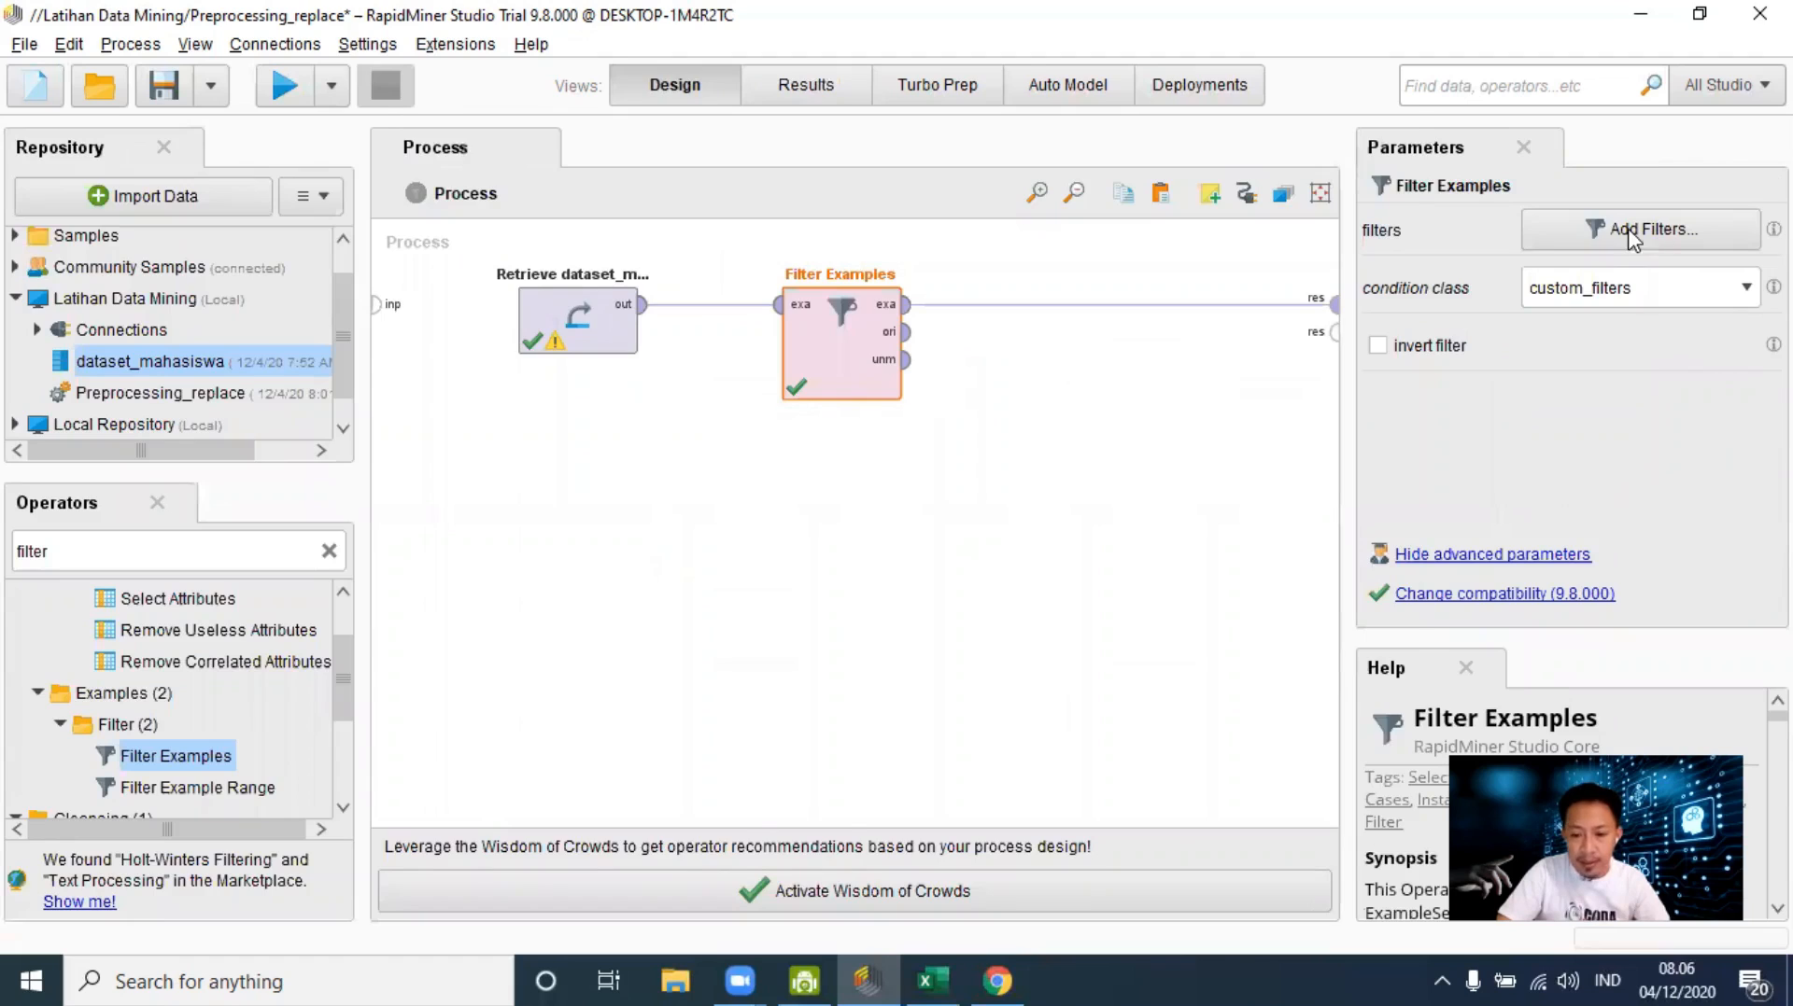
Step: Add a second Filter Examples entry for Golongan Darah with the comparator is not missing
click(1645, 229)
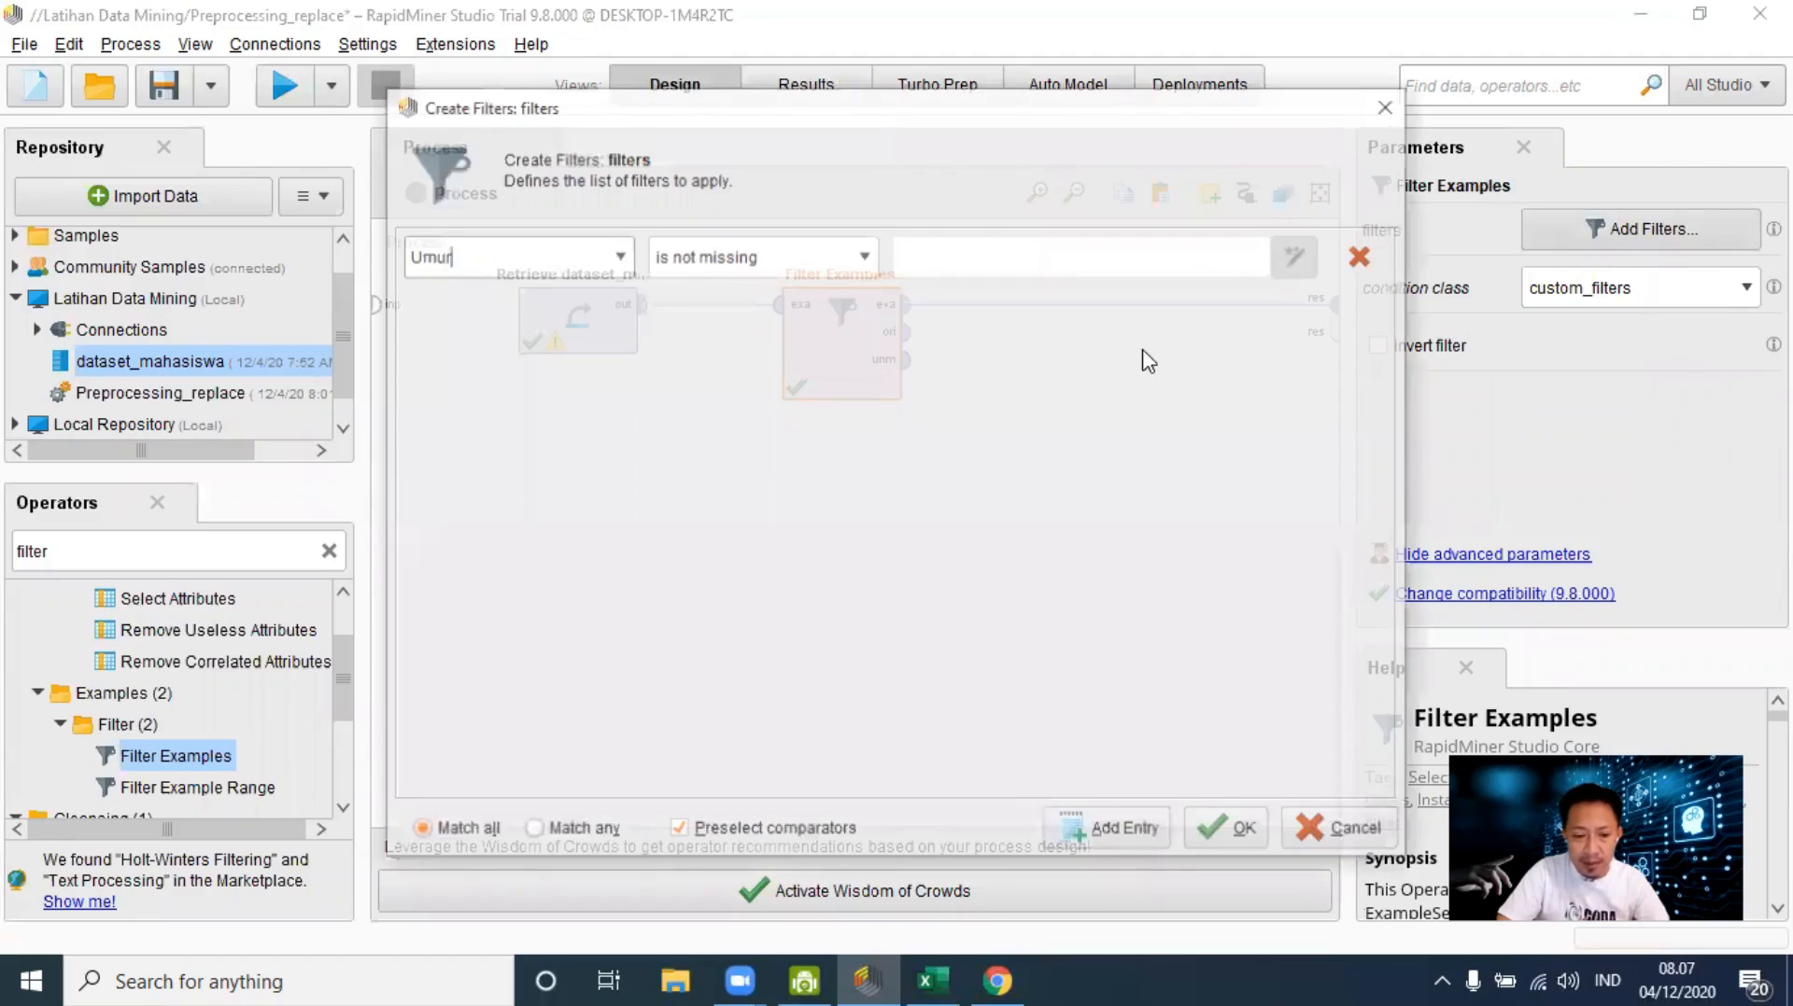
click(1114, 839)
click(617, 314)
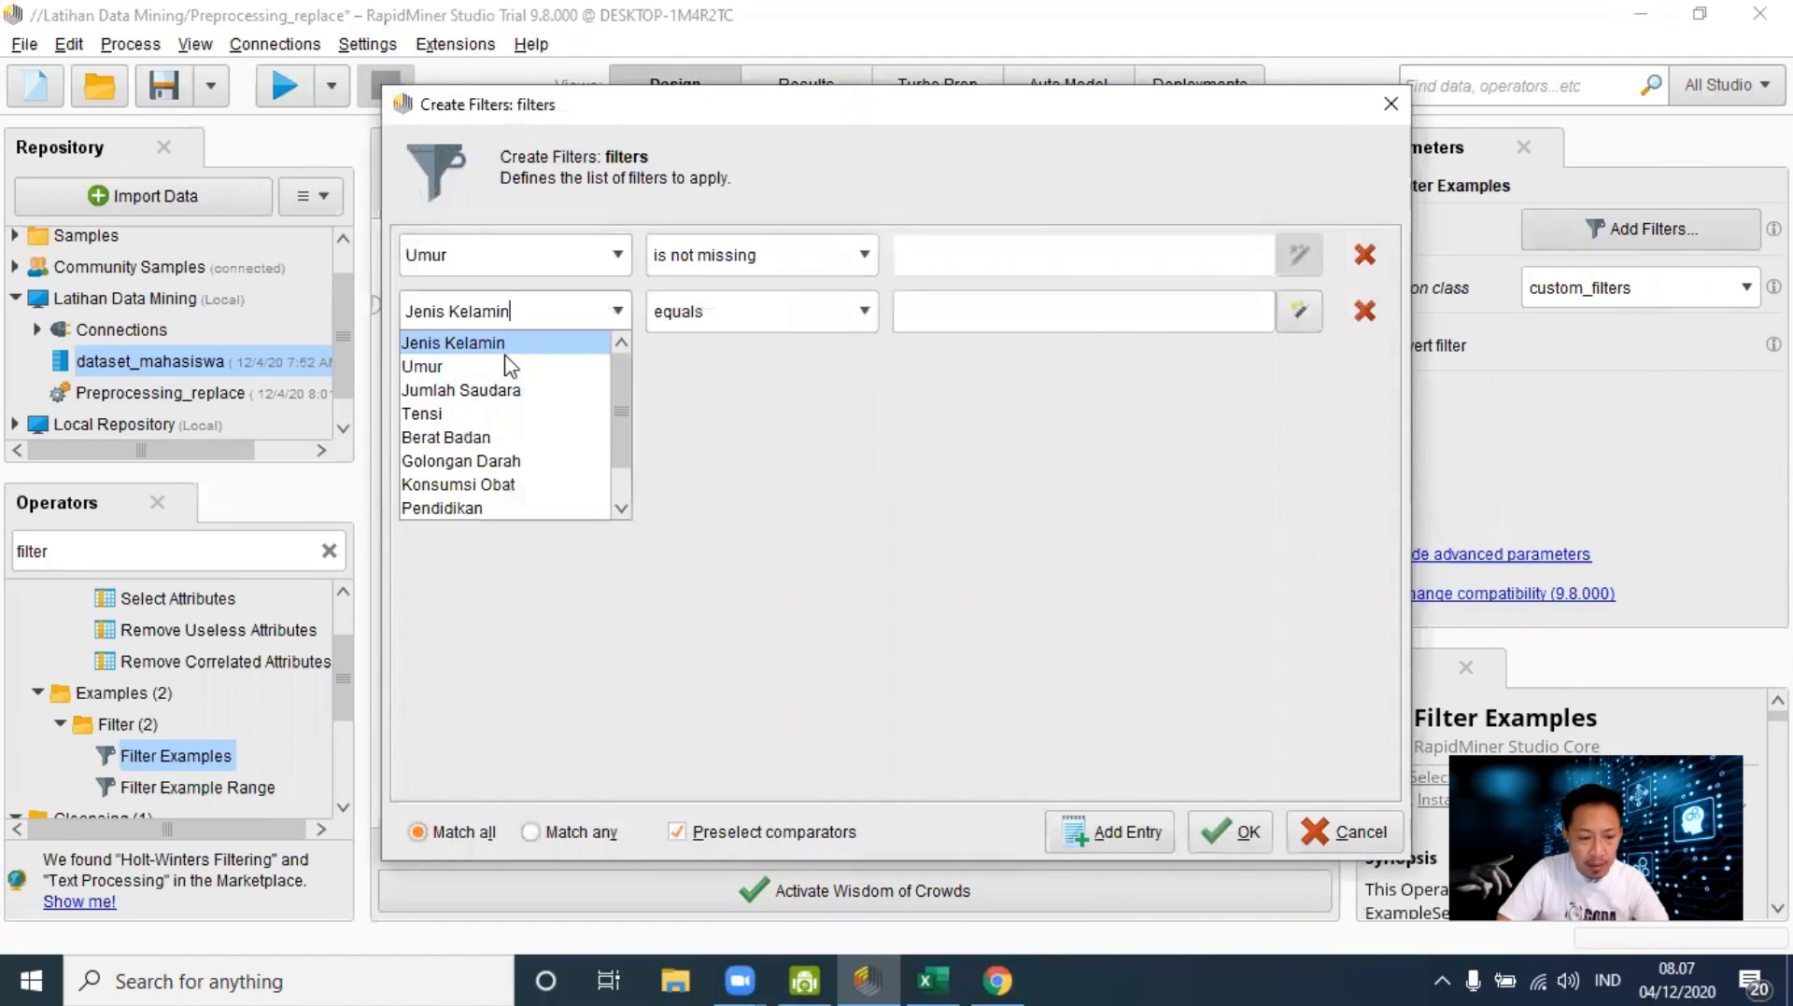
click(469, 461)
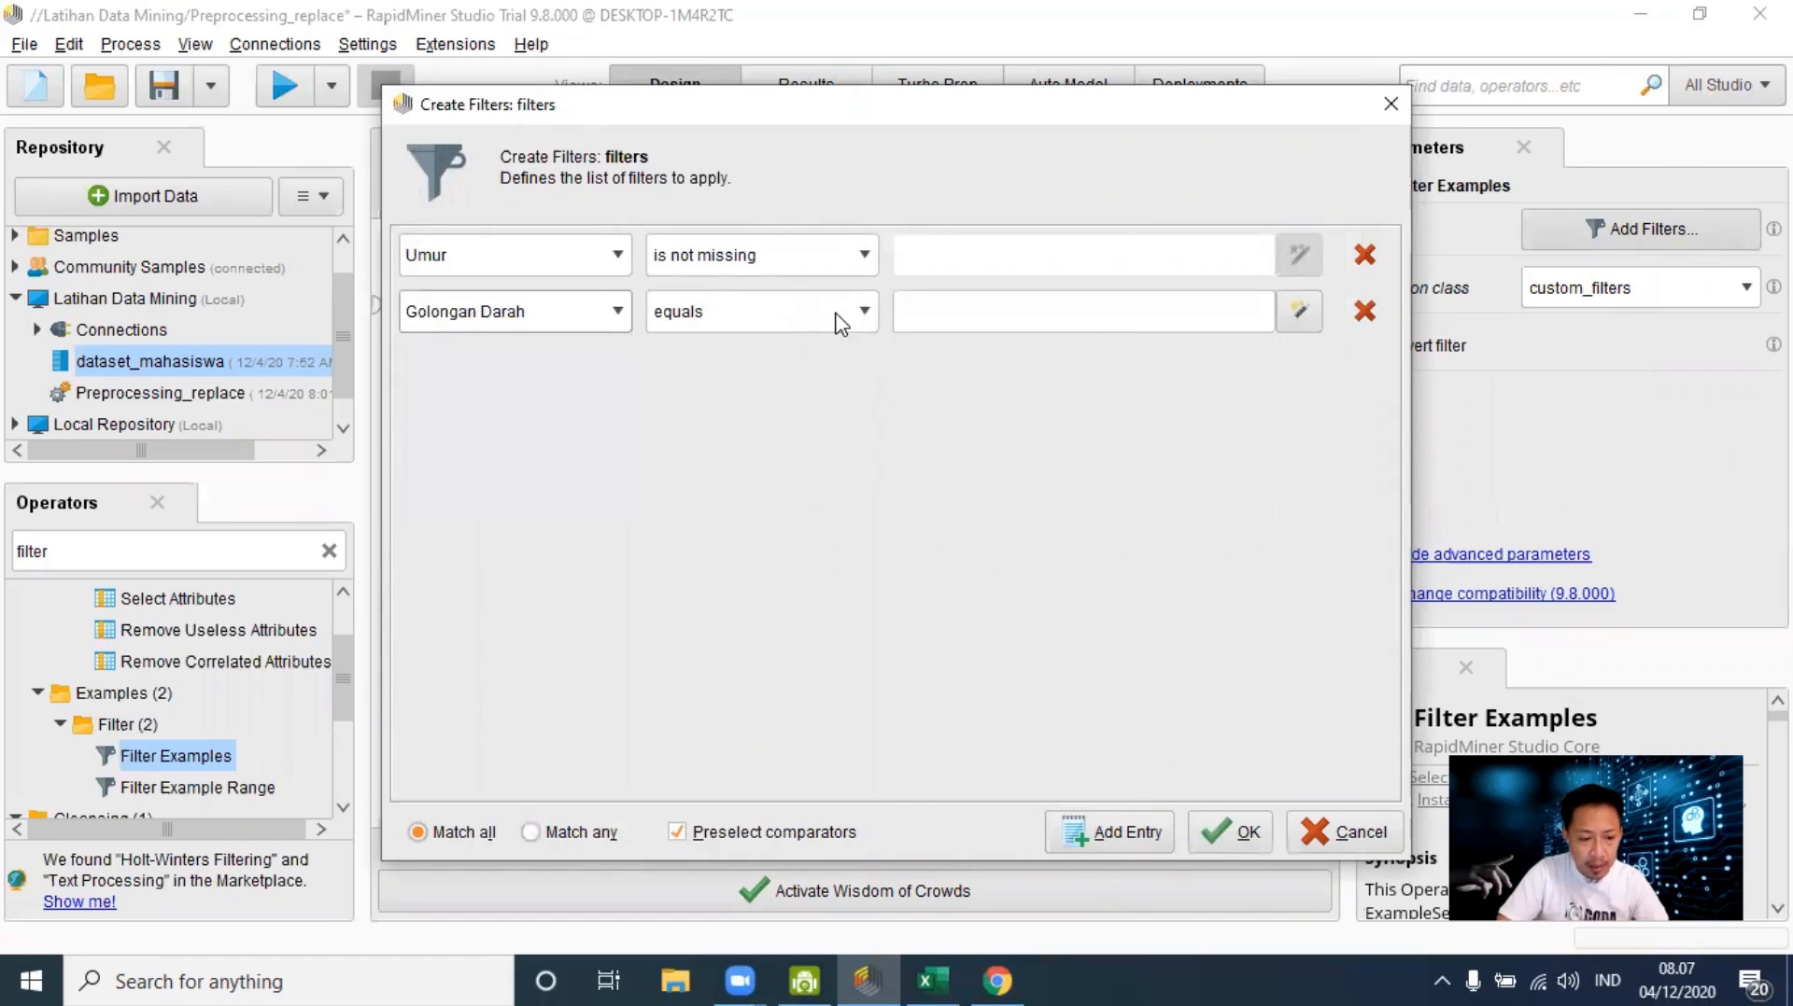
click(840, 322)
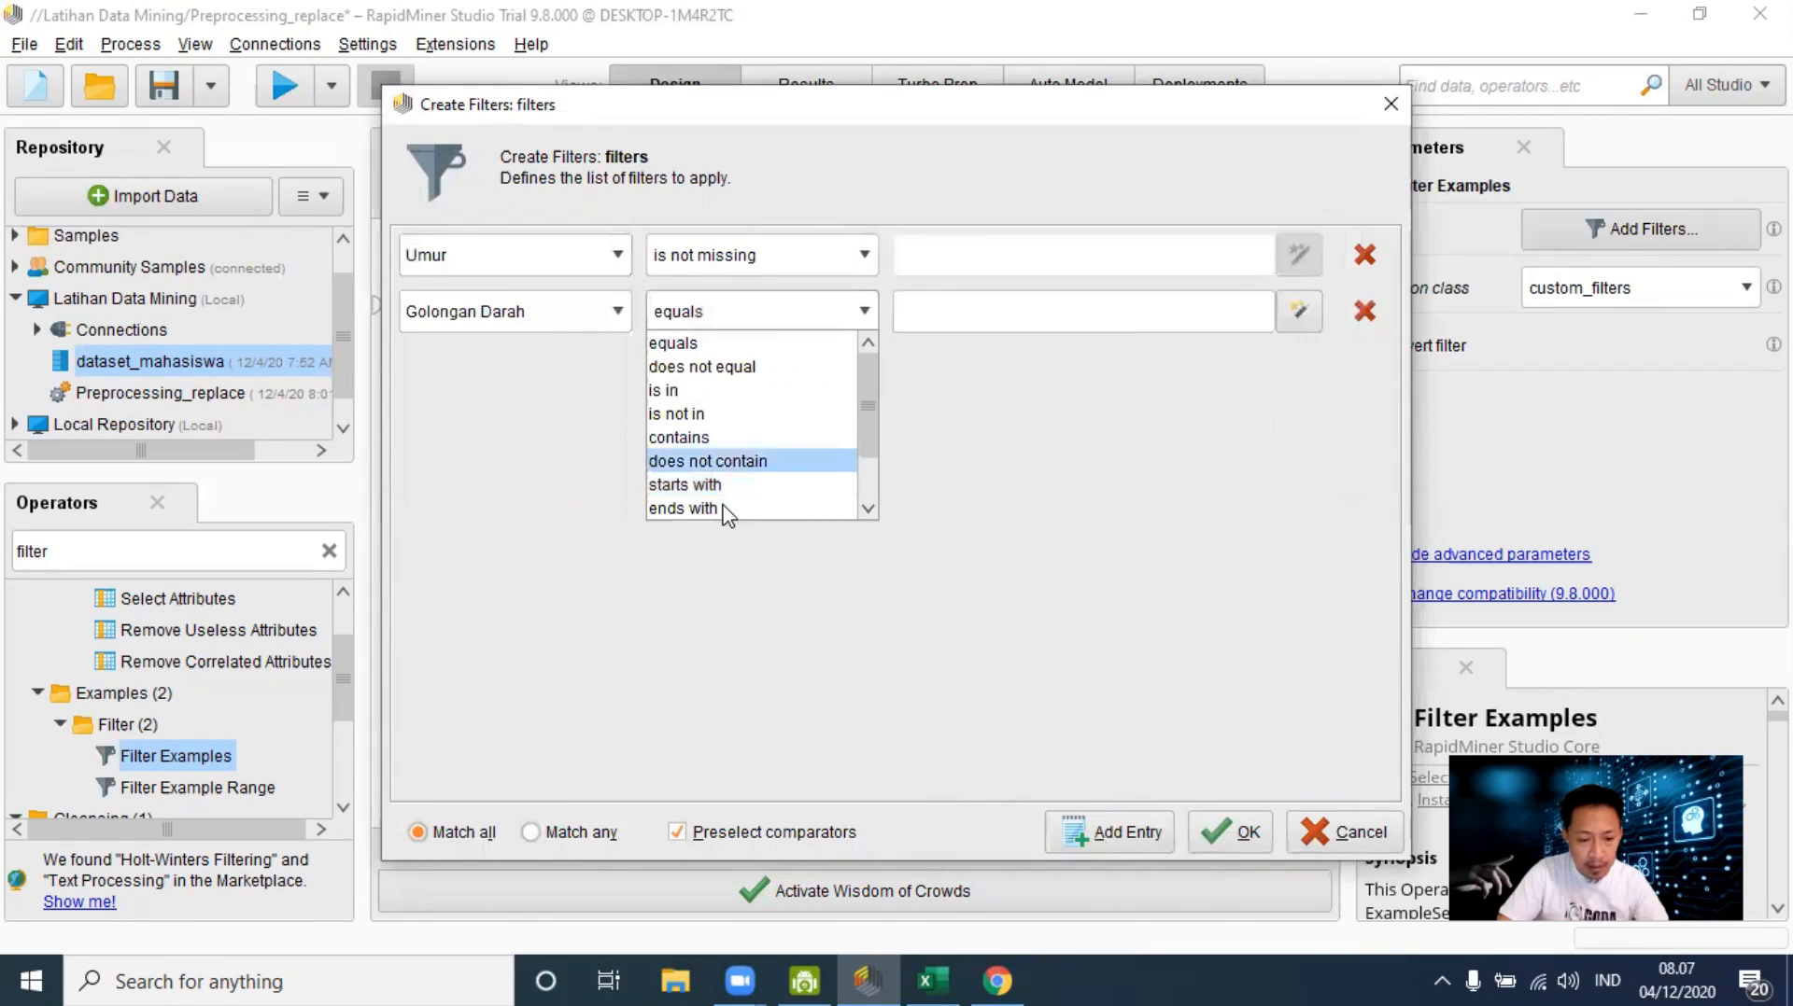
scroll(723, 505, down, 1)
click(723, 505)
Step: Add a third filter entry for Berat Badan with the comparator is not missing and apply the filters
click(1118, 835)
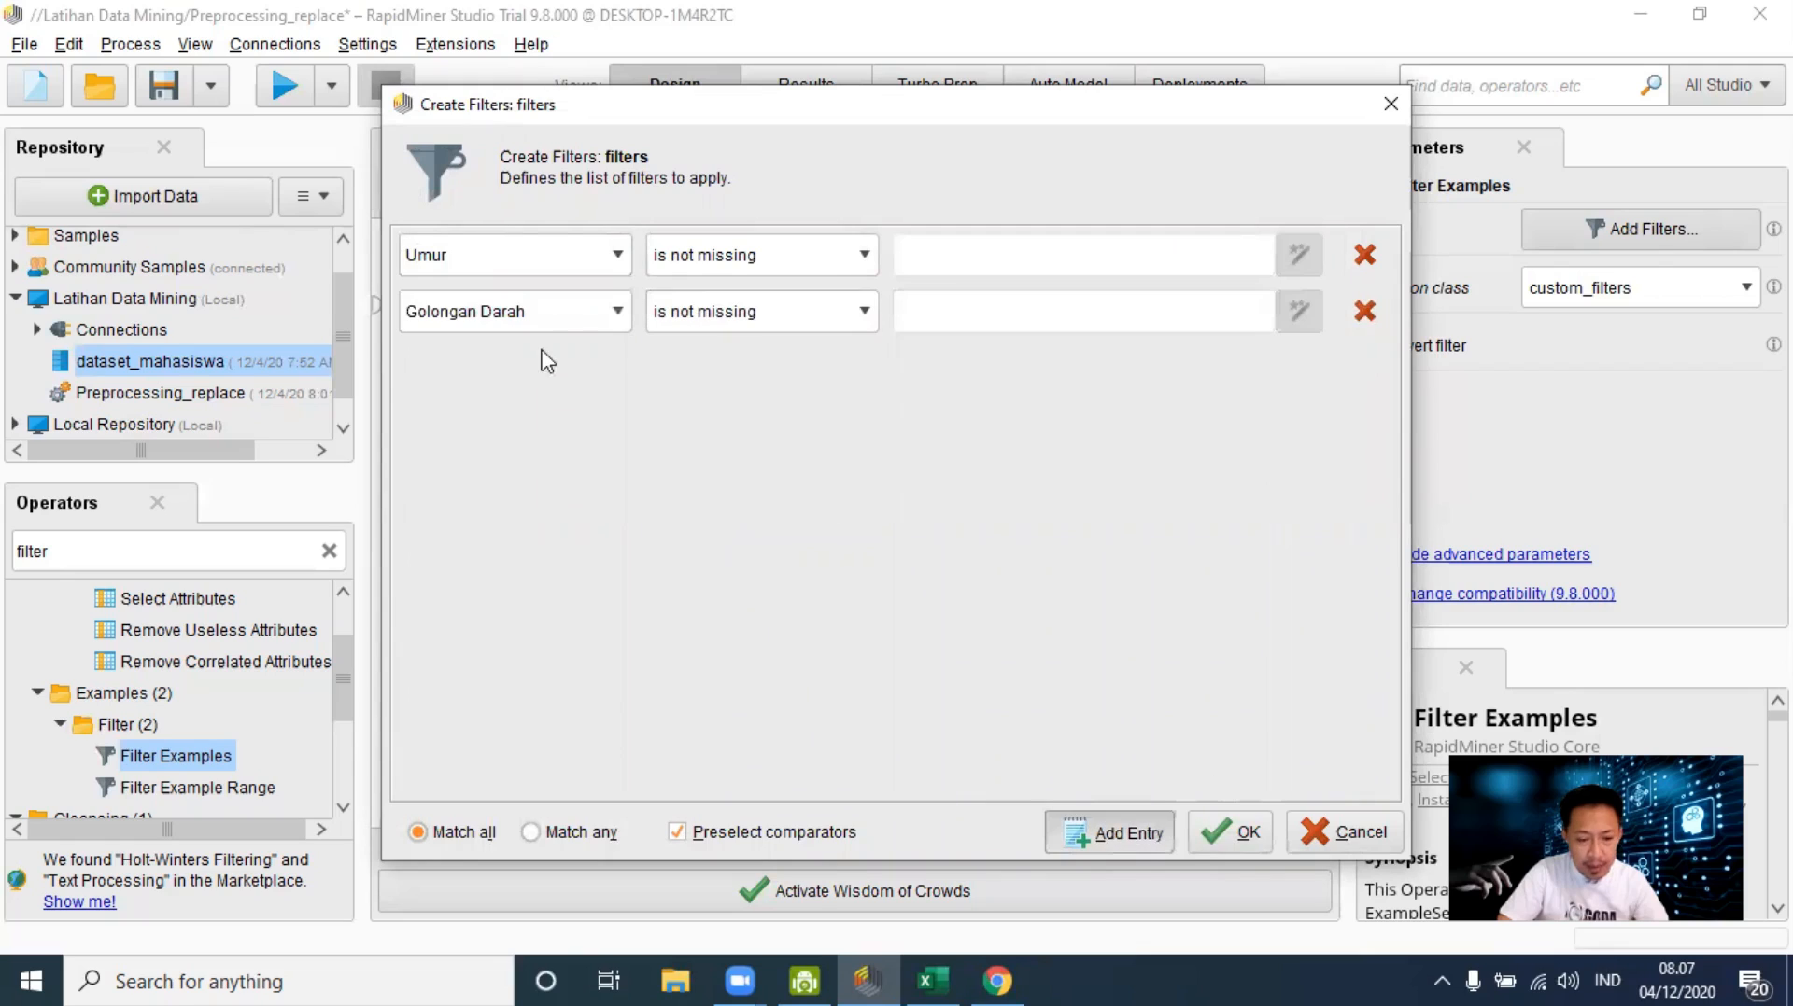
click(546, 375)
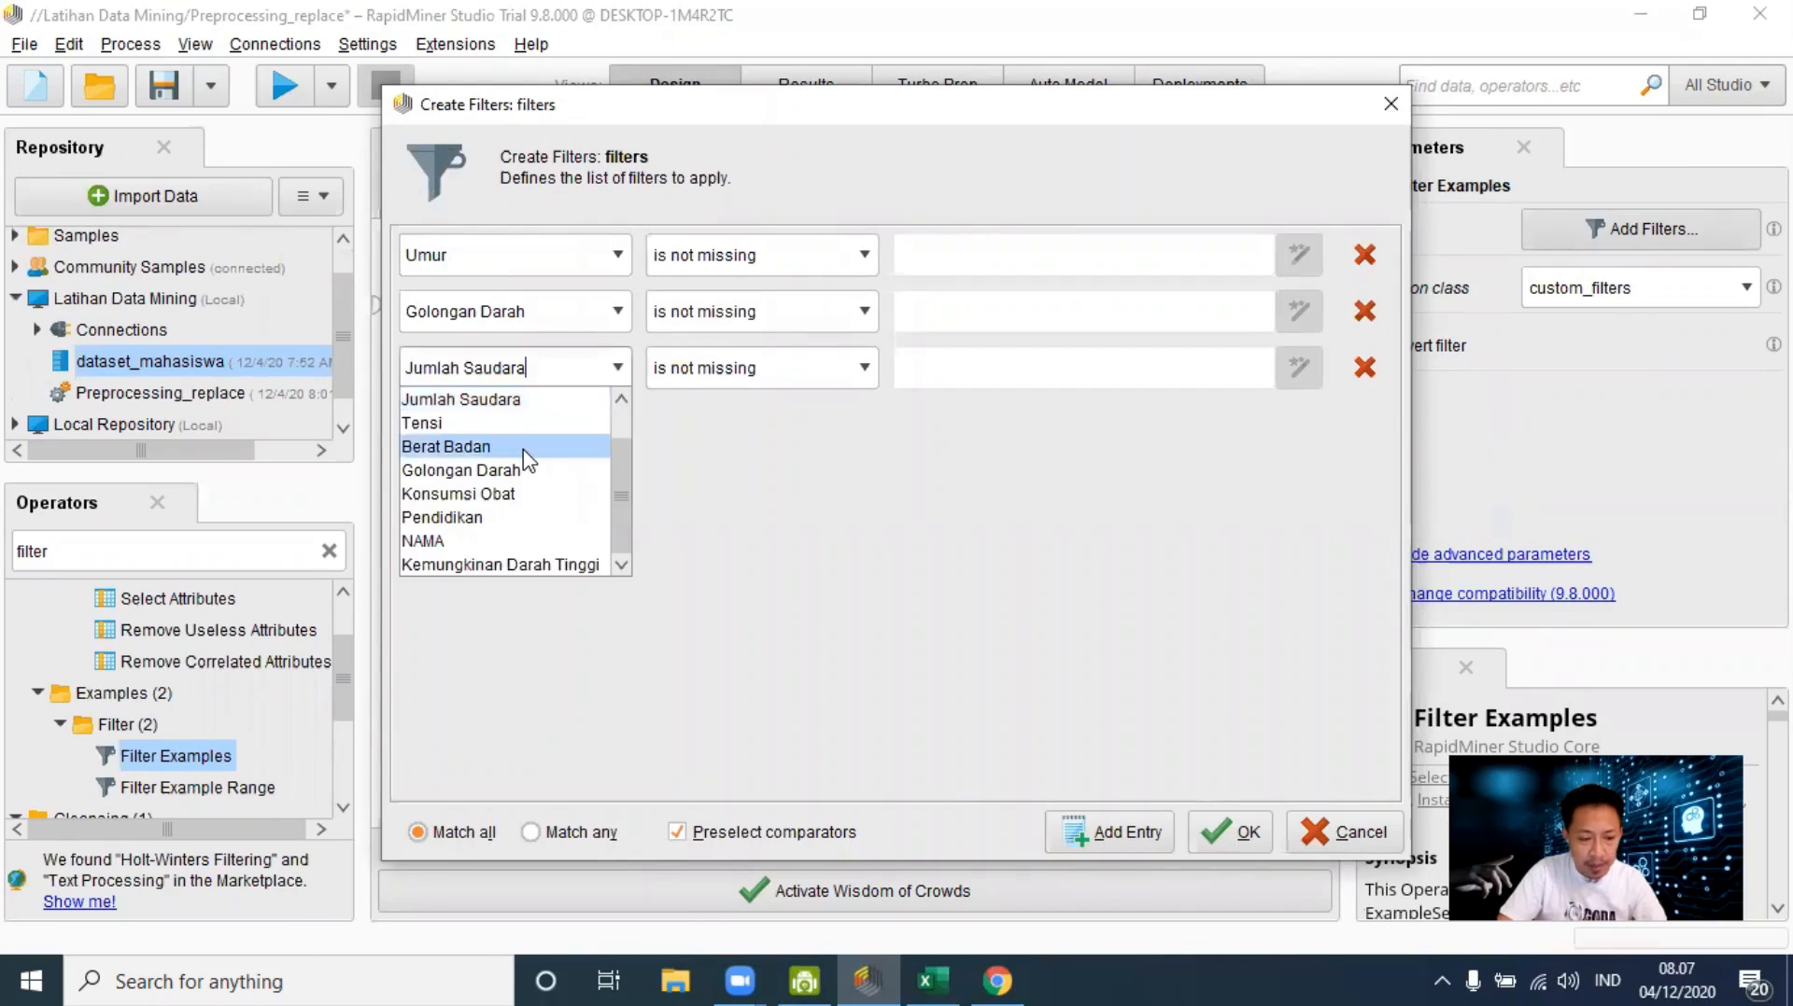
click(446, 446)
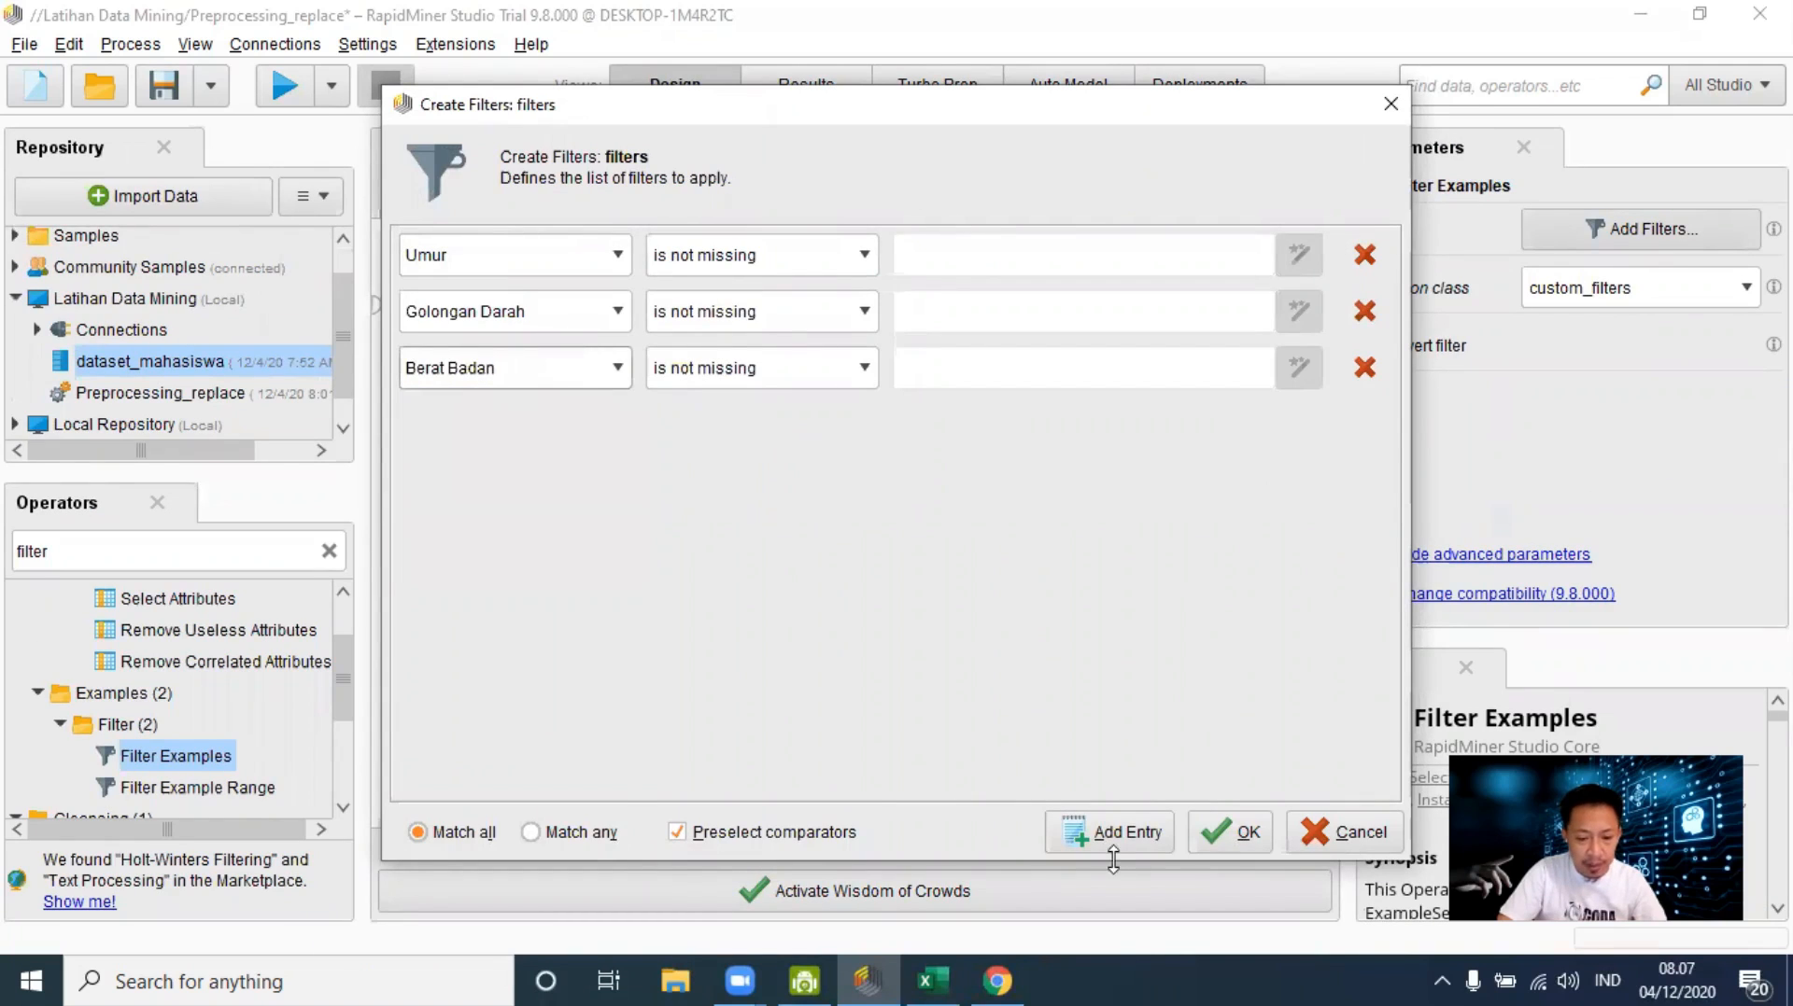
click(1231, 832)
Step: Run the process and look through the rows of the filtered data table for missing values
click(280, 93)
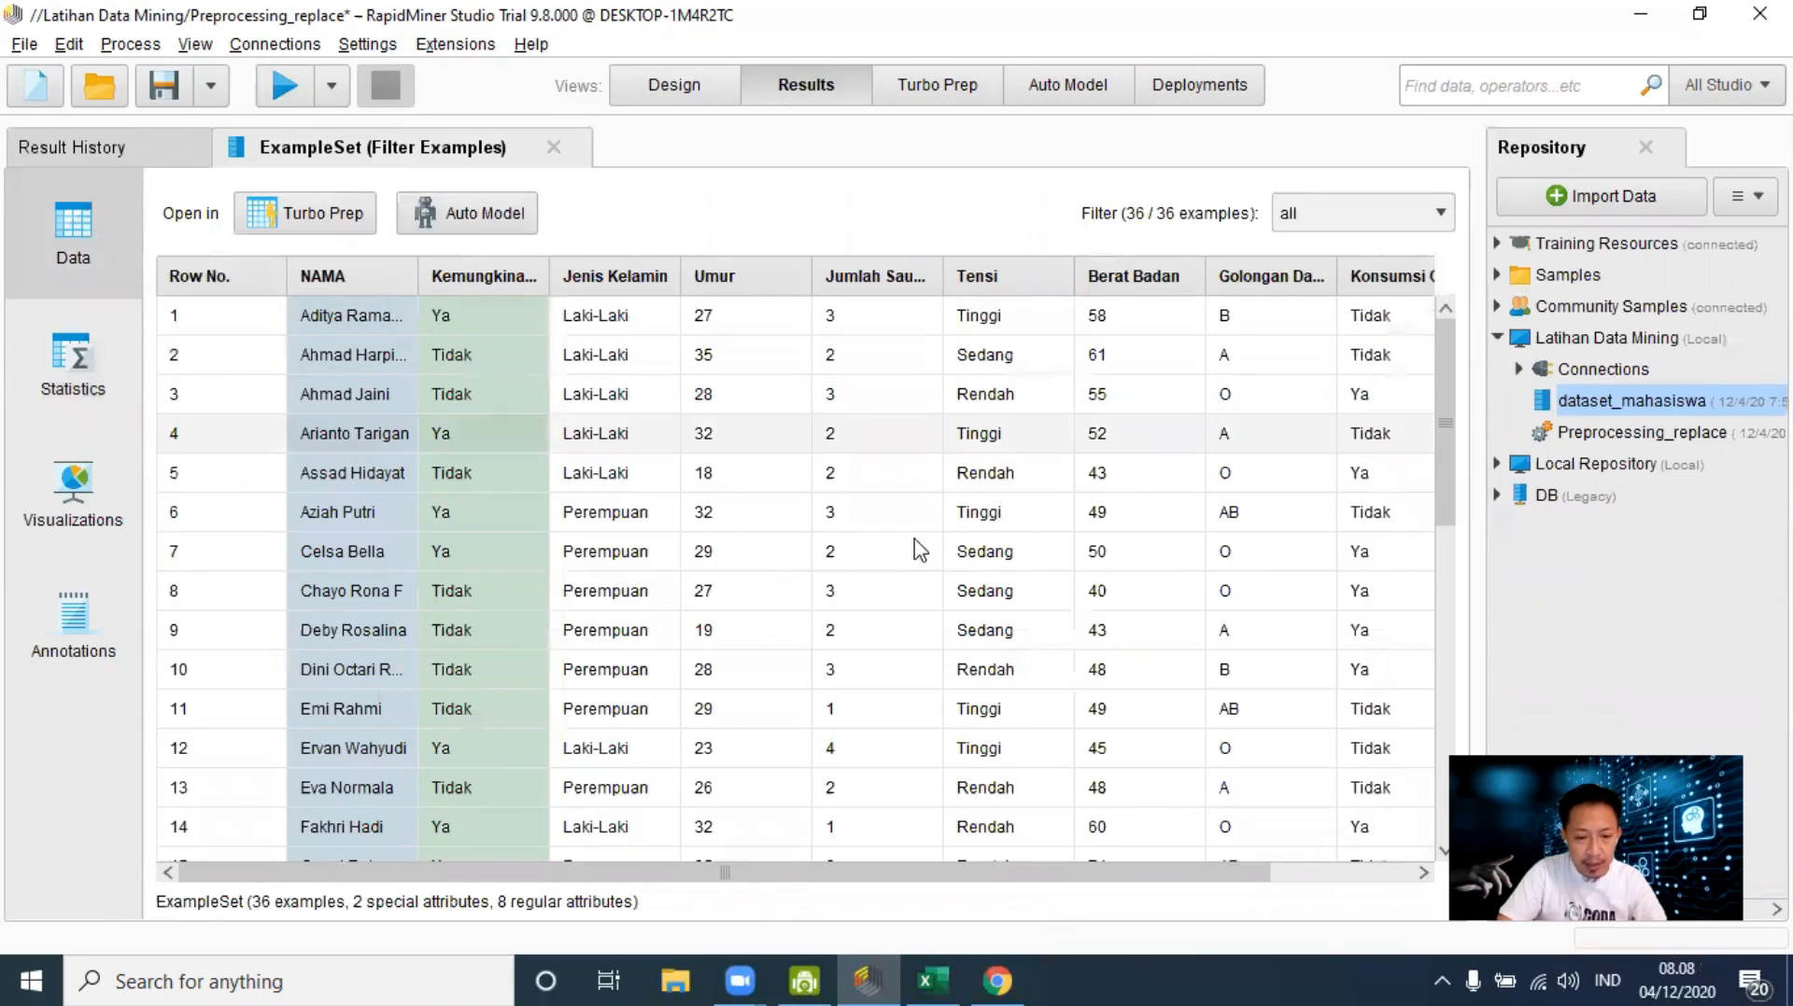
scroll(925, 549, down, 3)
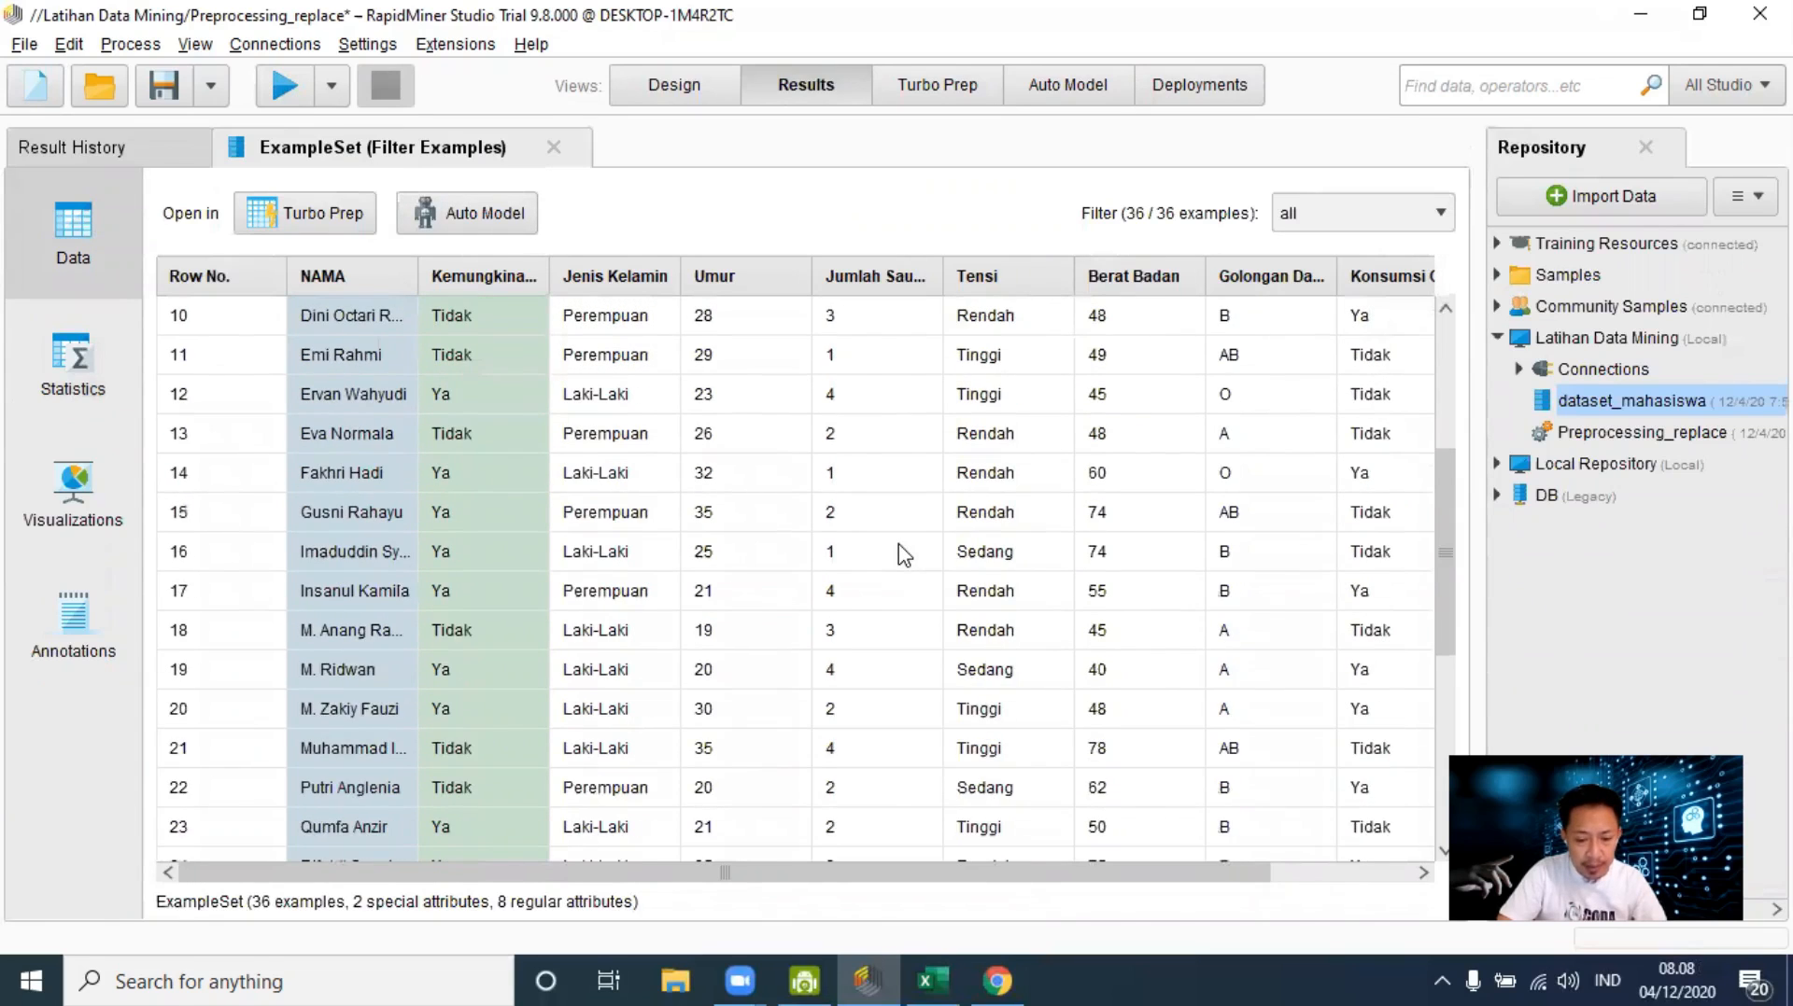
scroll(902, 551, down, 4)
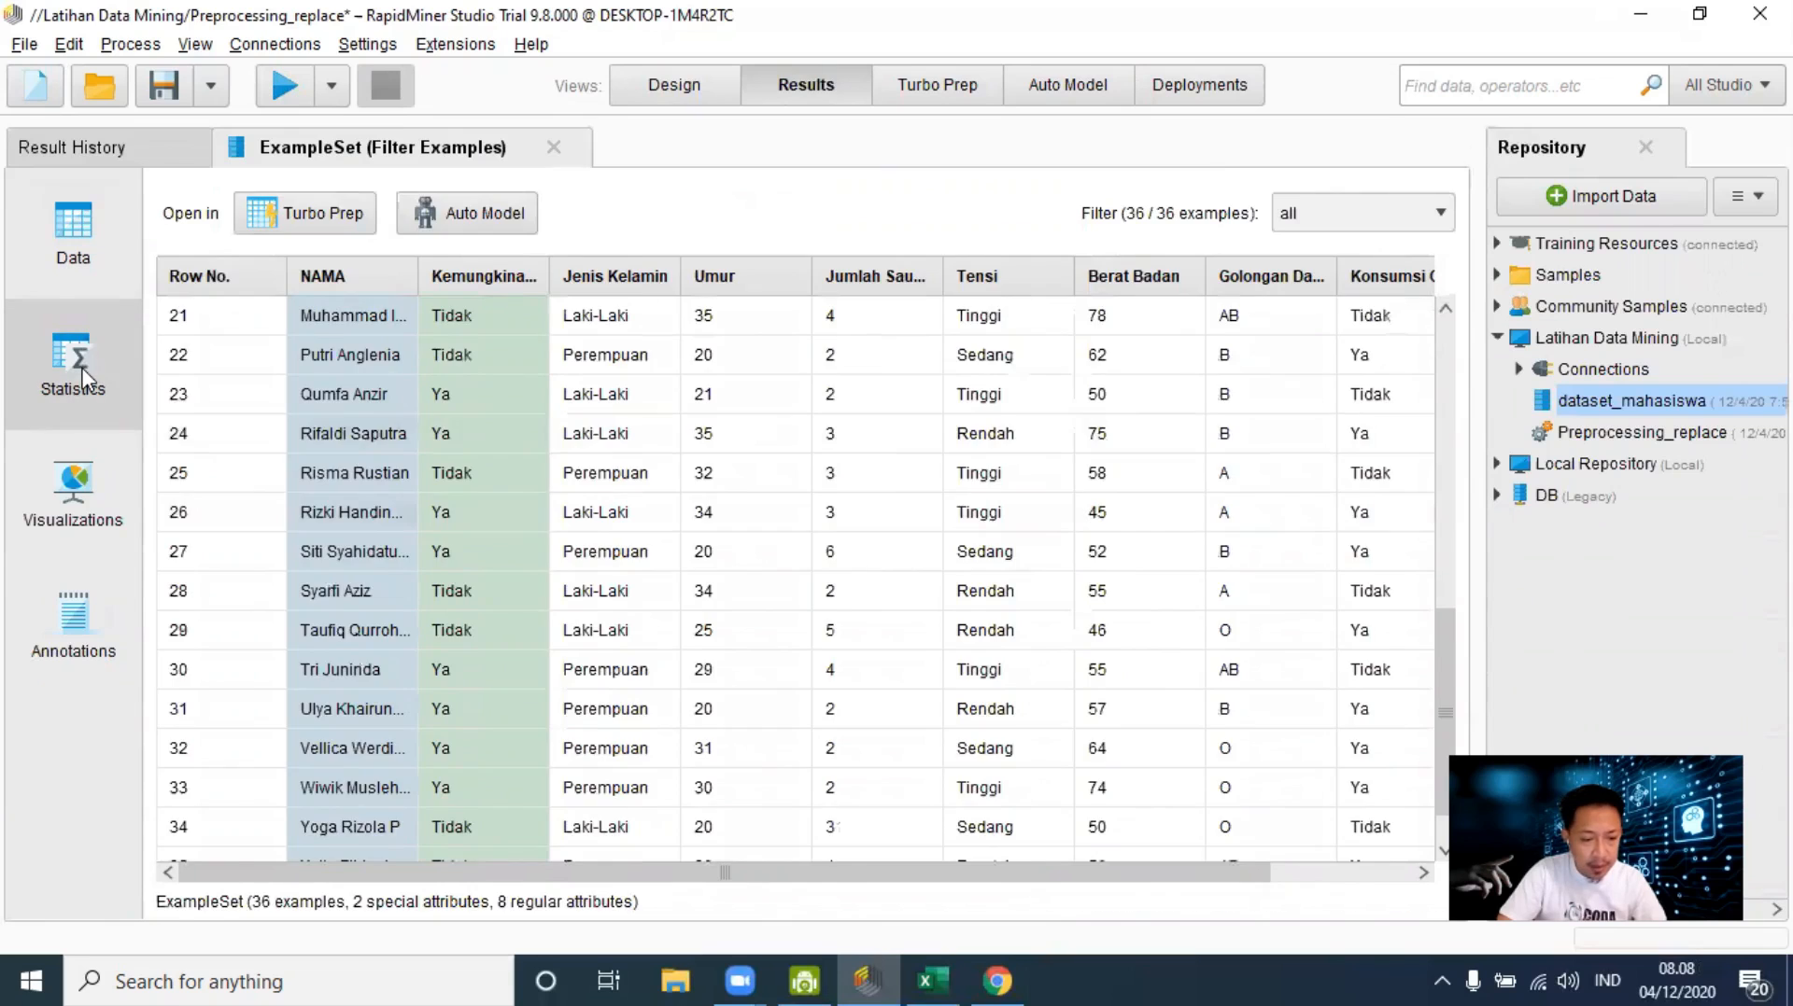
Step: Examine the missing counts of all attributes in the filtered result's statistics and recheck the rows of its data table
click(83, 378)
scroll(760, 594, down, 3)
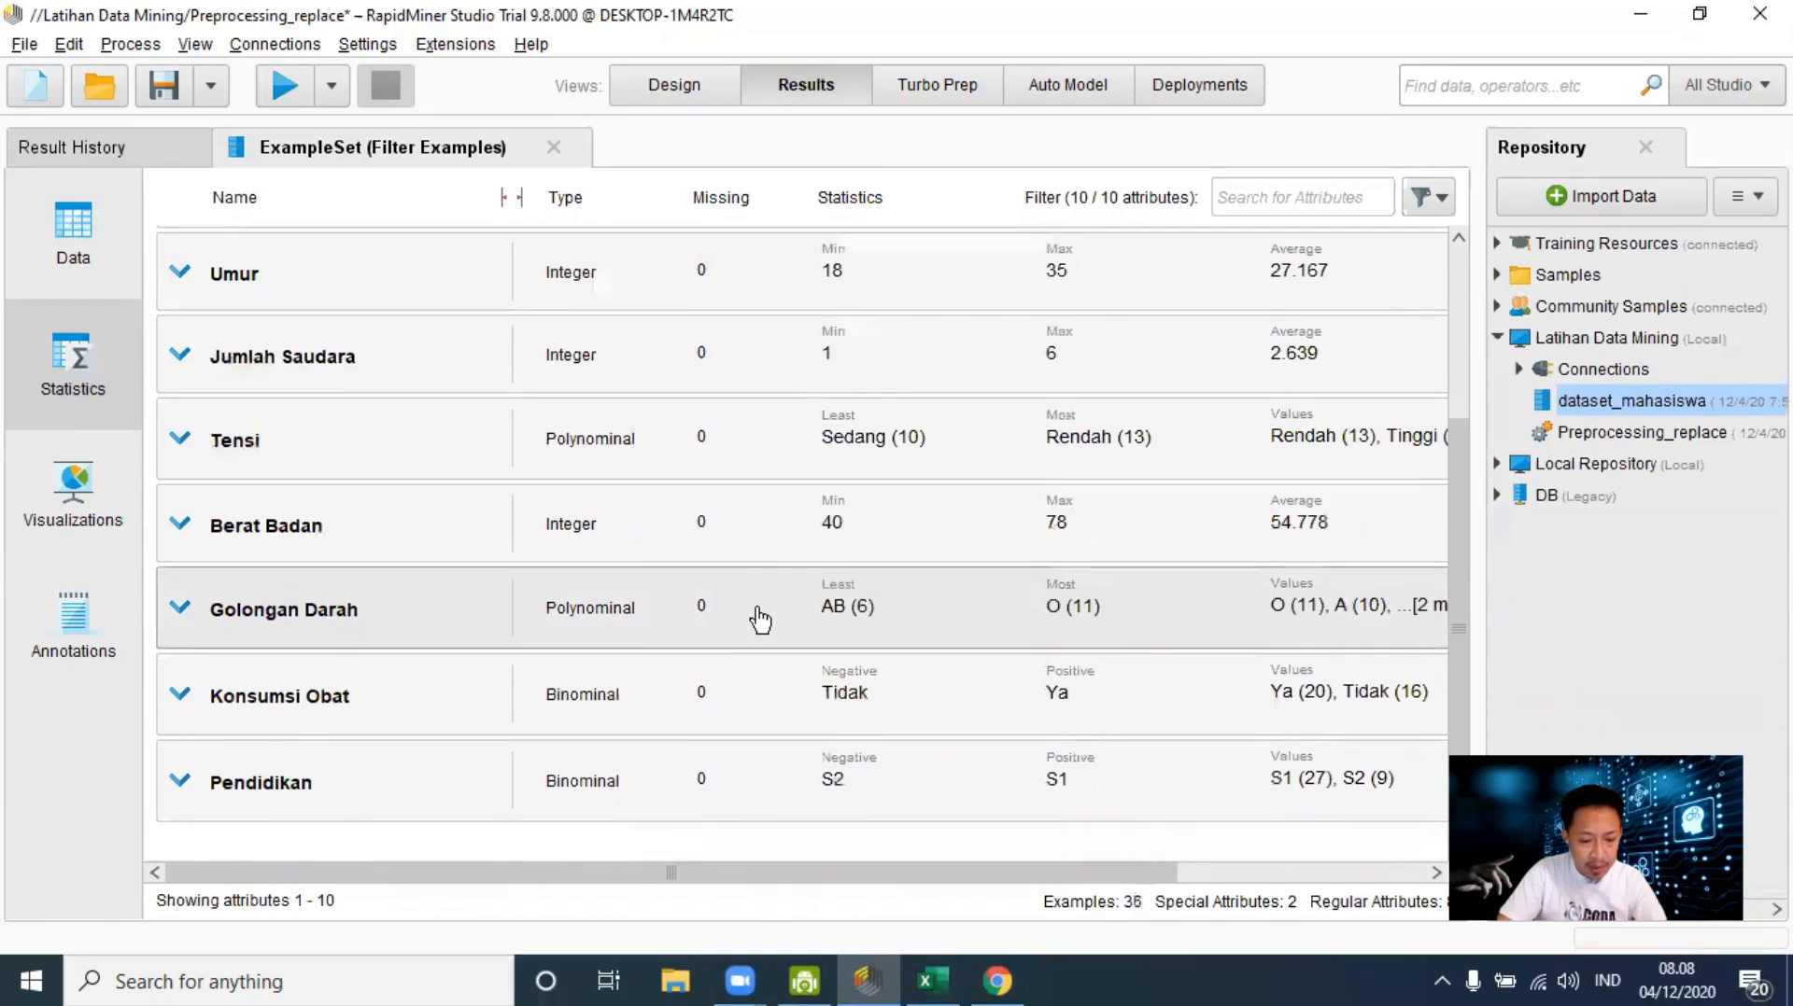
scroll(747, 626, up, 3)
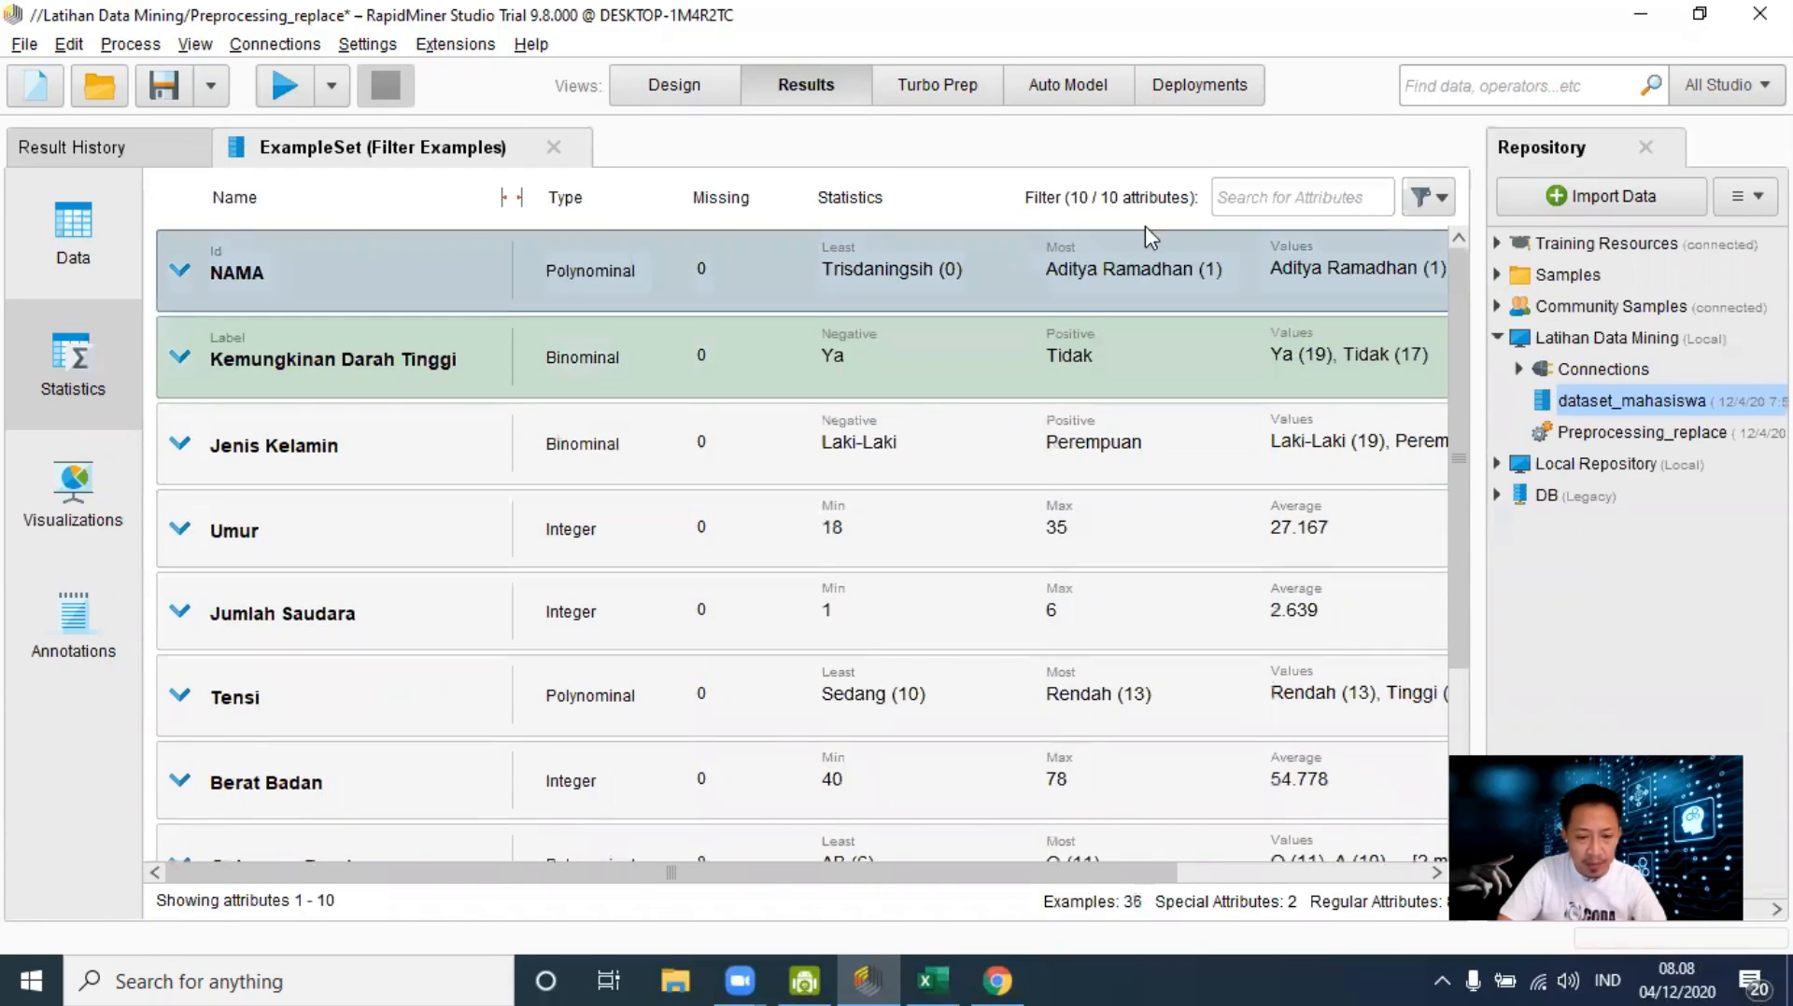
click(87, 228)
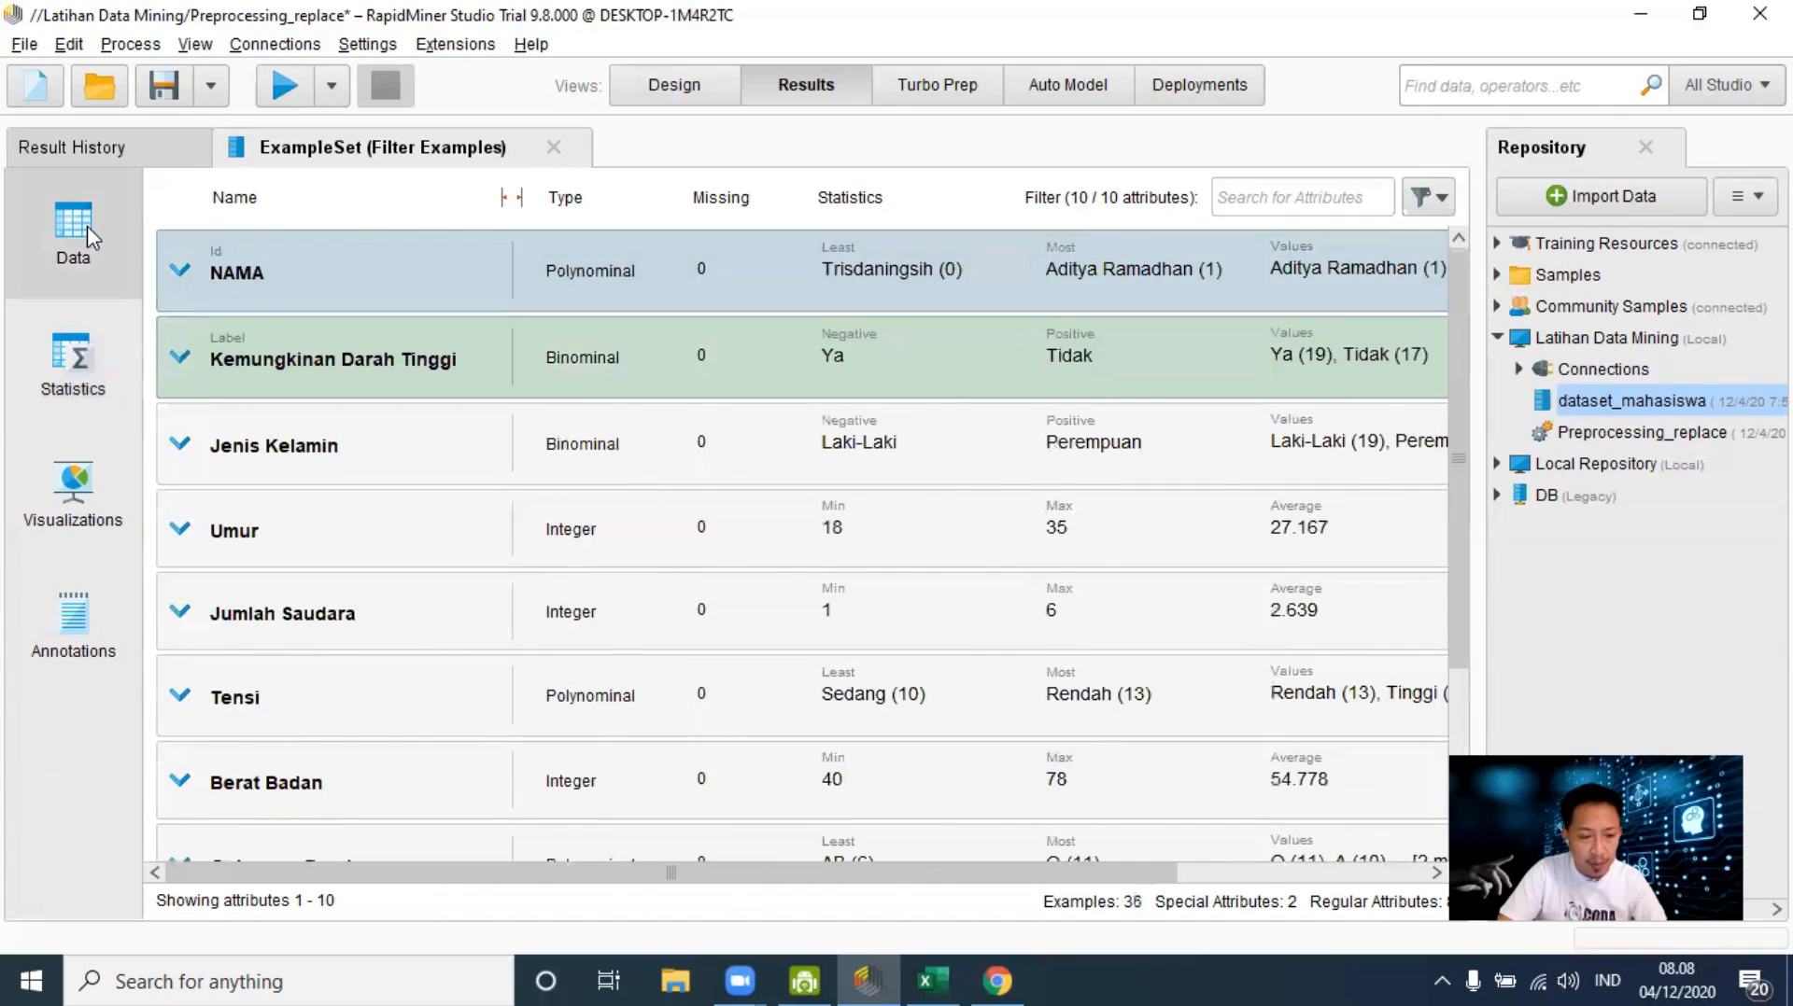
scroll(1188, 602, down, 2)
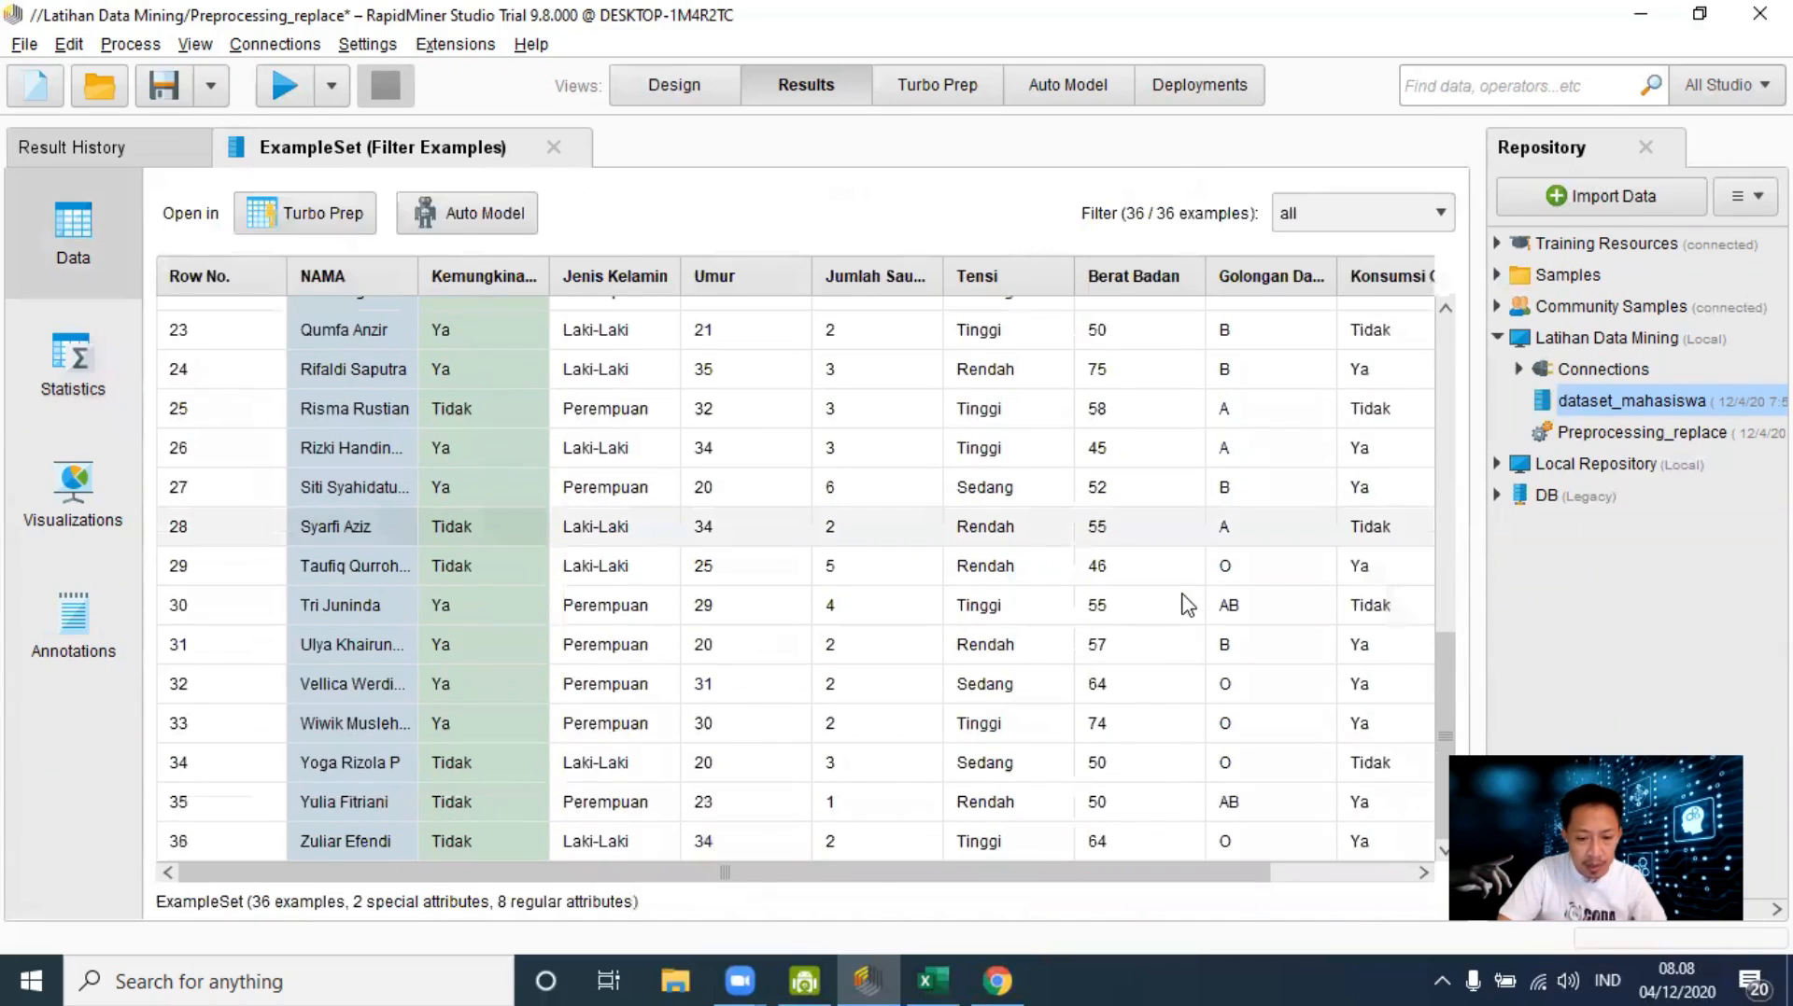
scroll(1187, 602, up, 5)
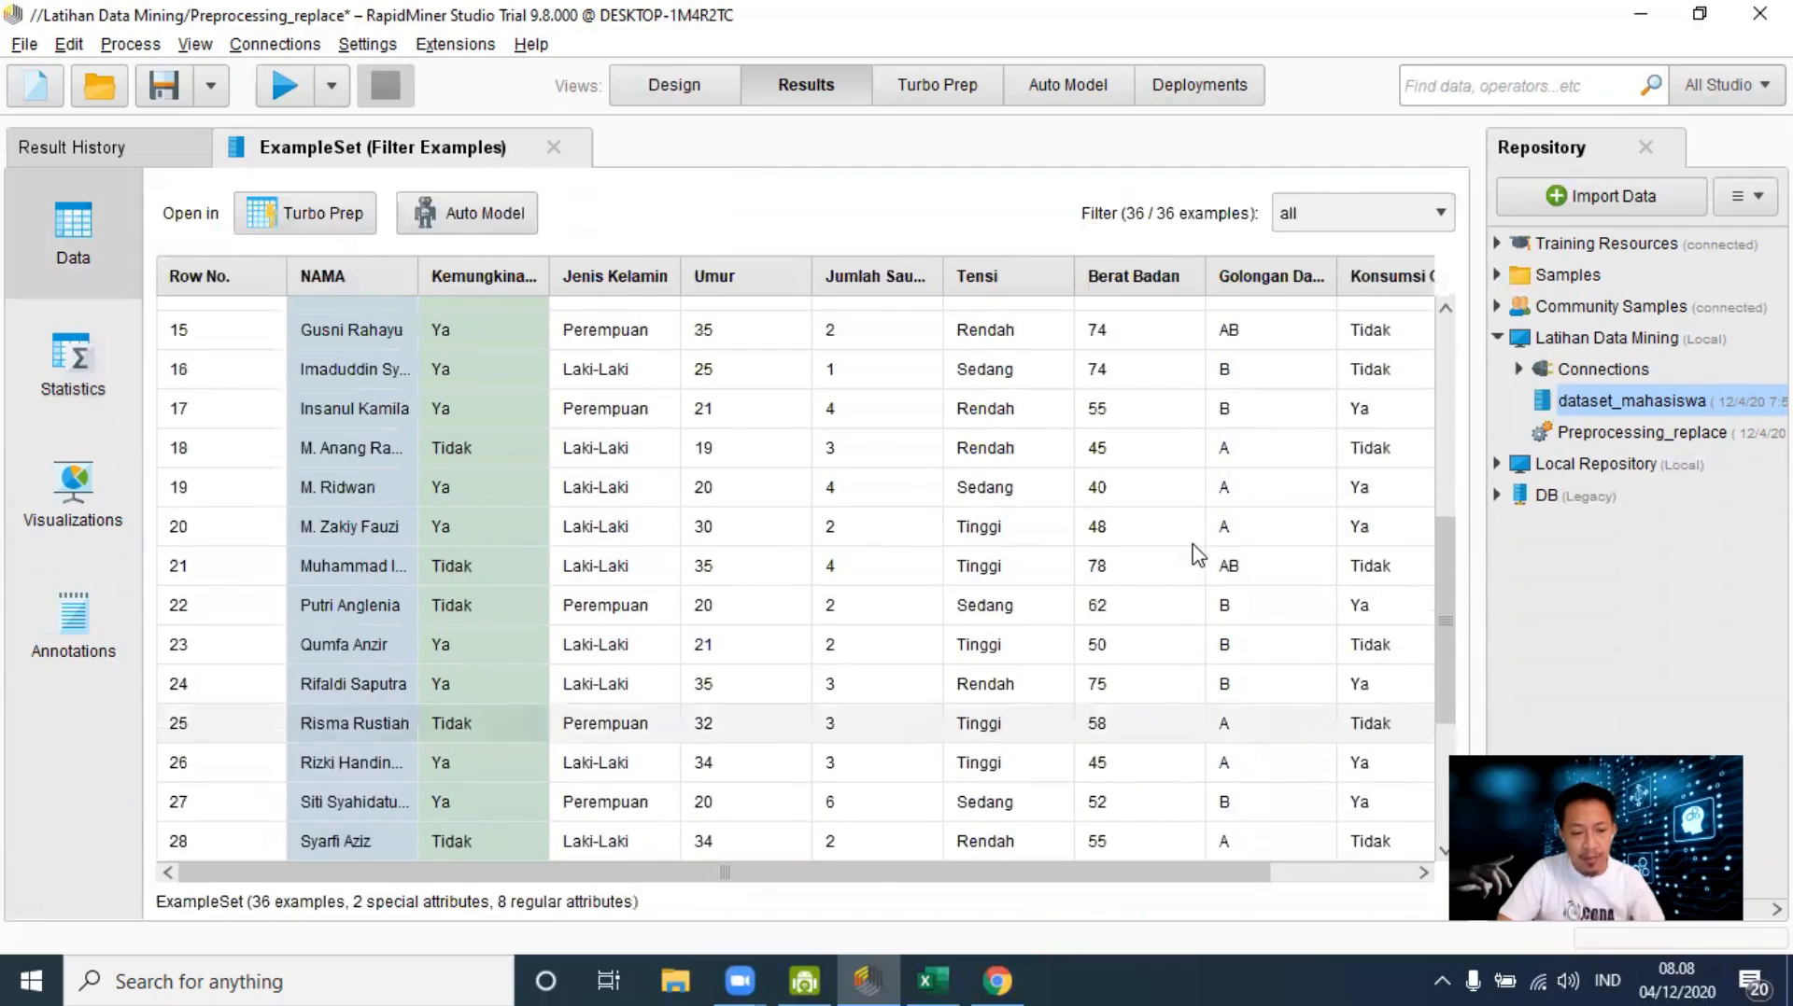
scroll(574, 485, up, 4)
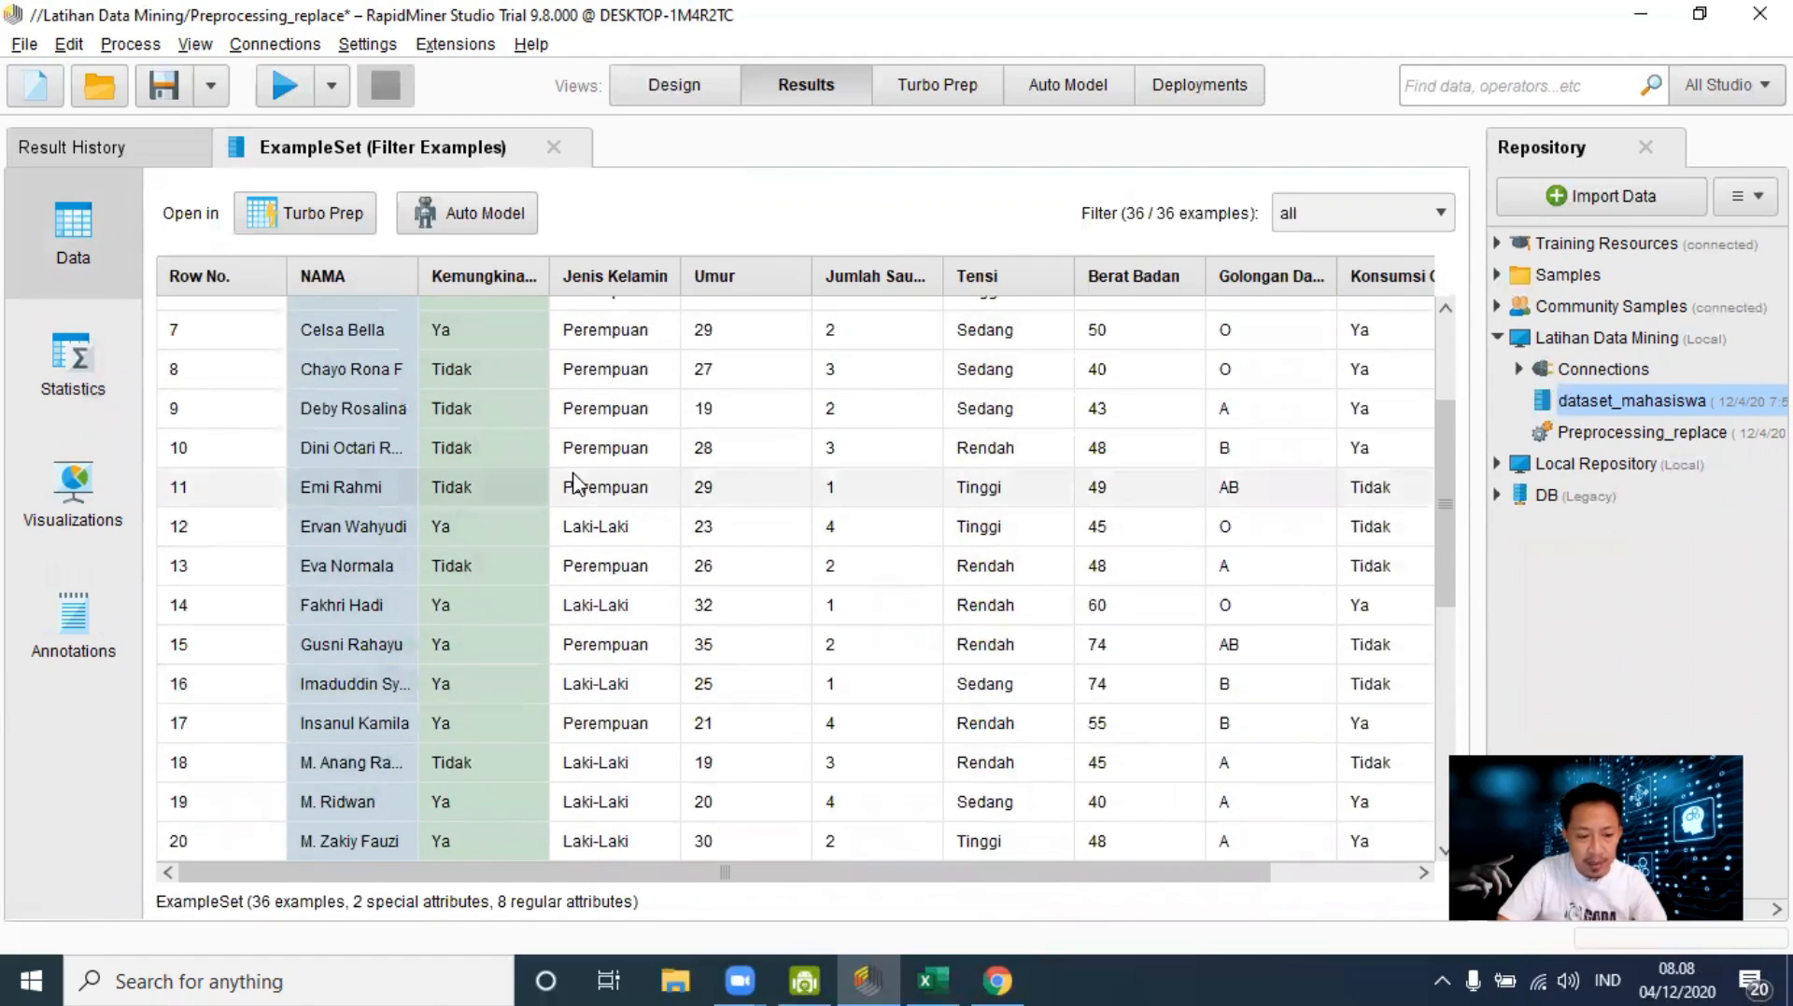
click(66, 390)
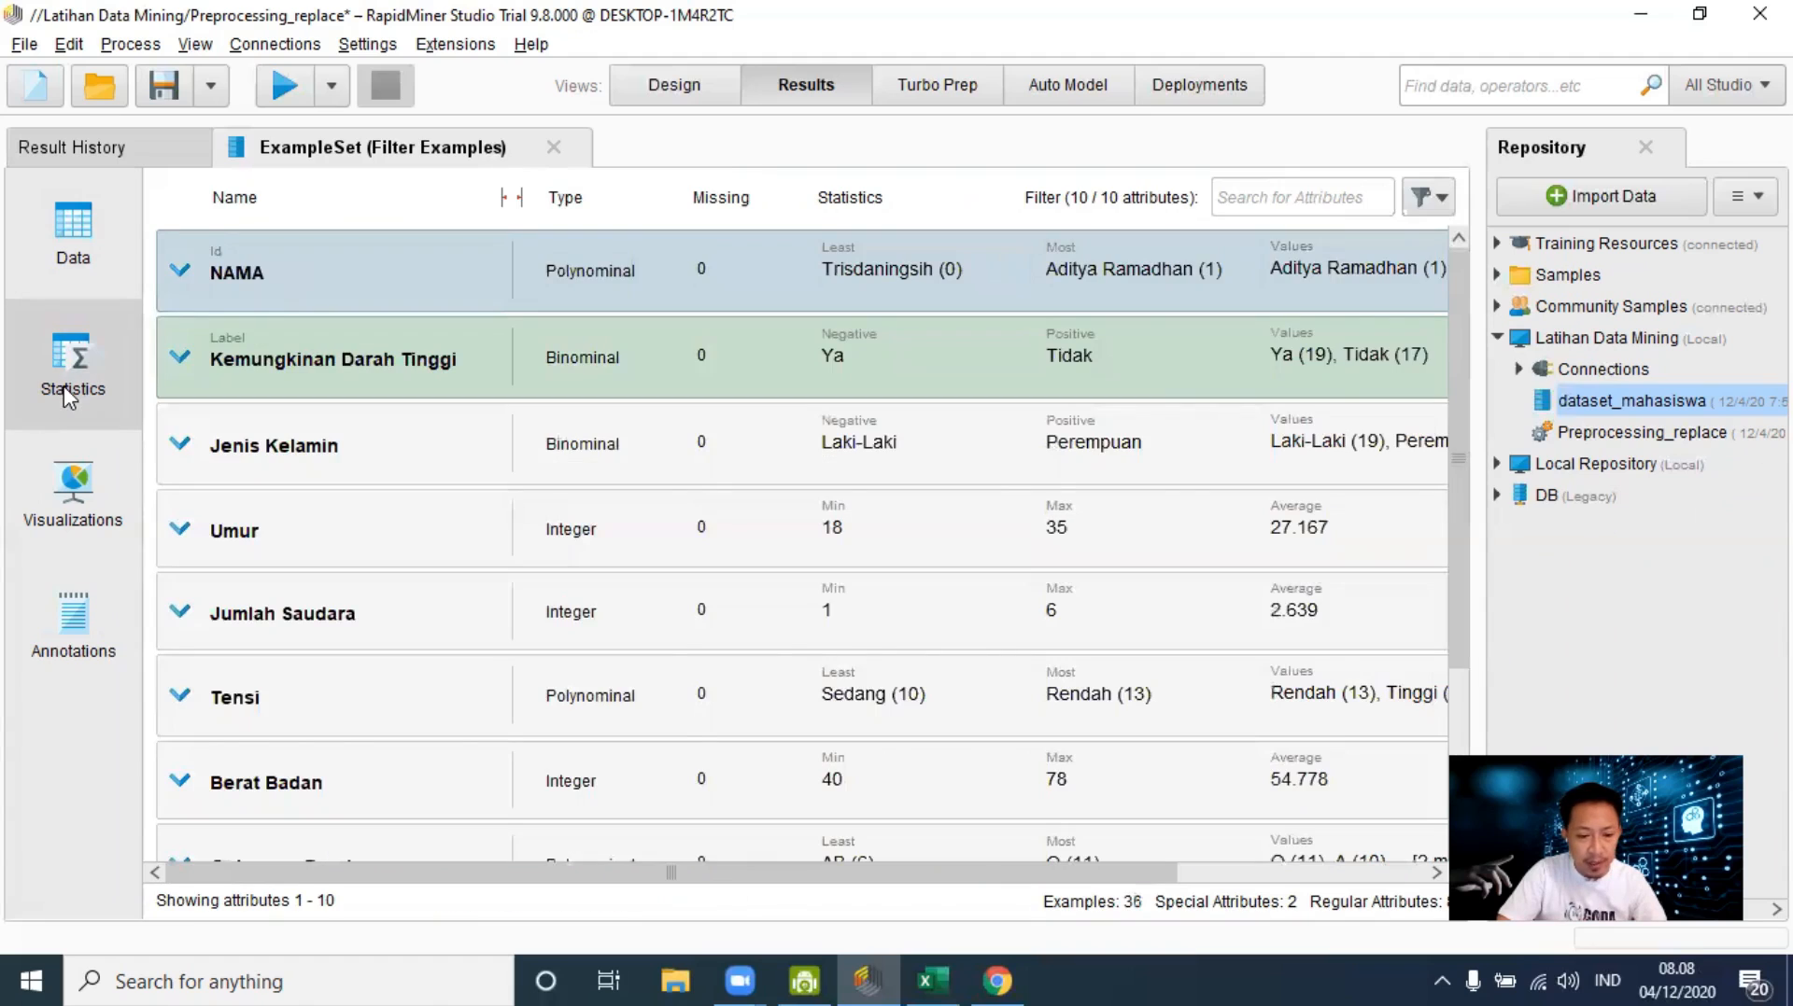
Step: Return to the process design and save the process as Preprocessing_filter in the Latihan Data Mining repository
click(702, 86)
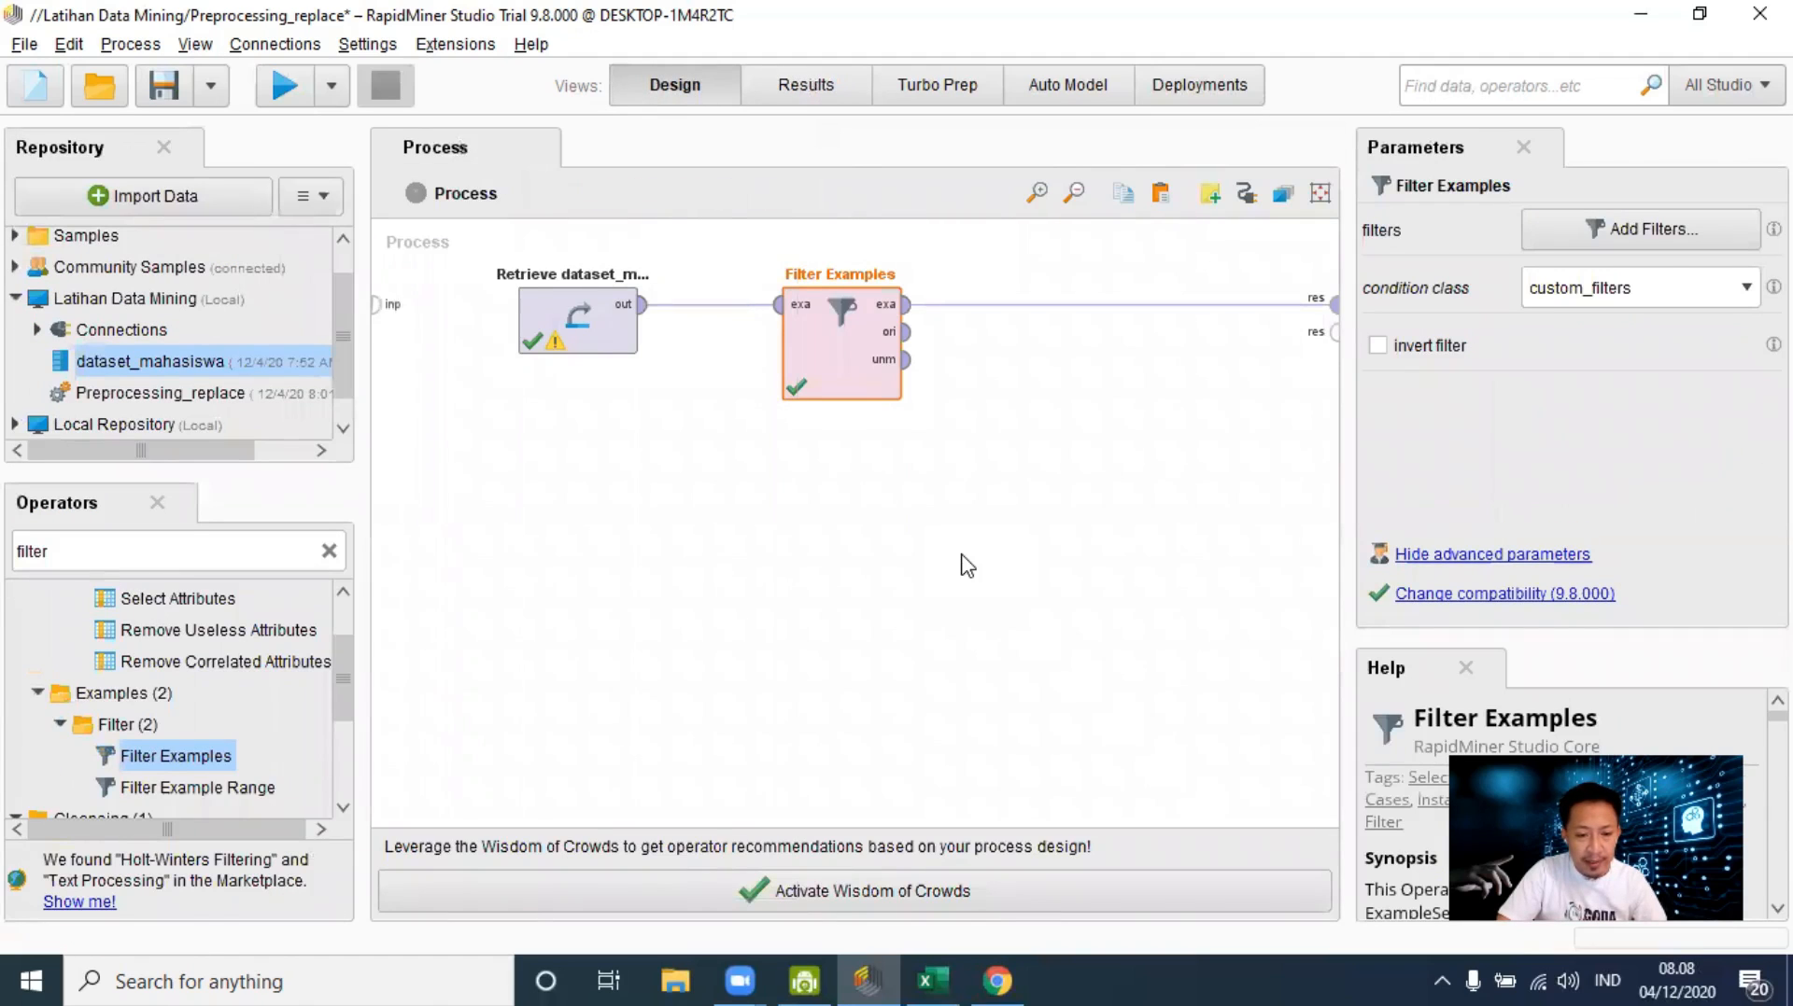
click(24, 45)
click(97, 226)
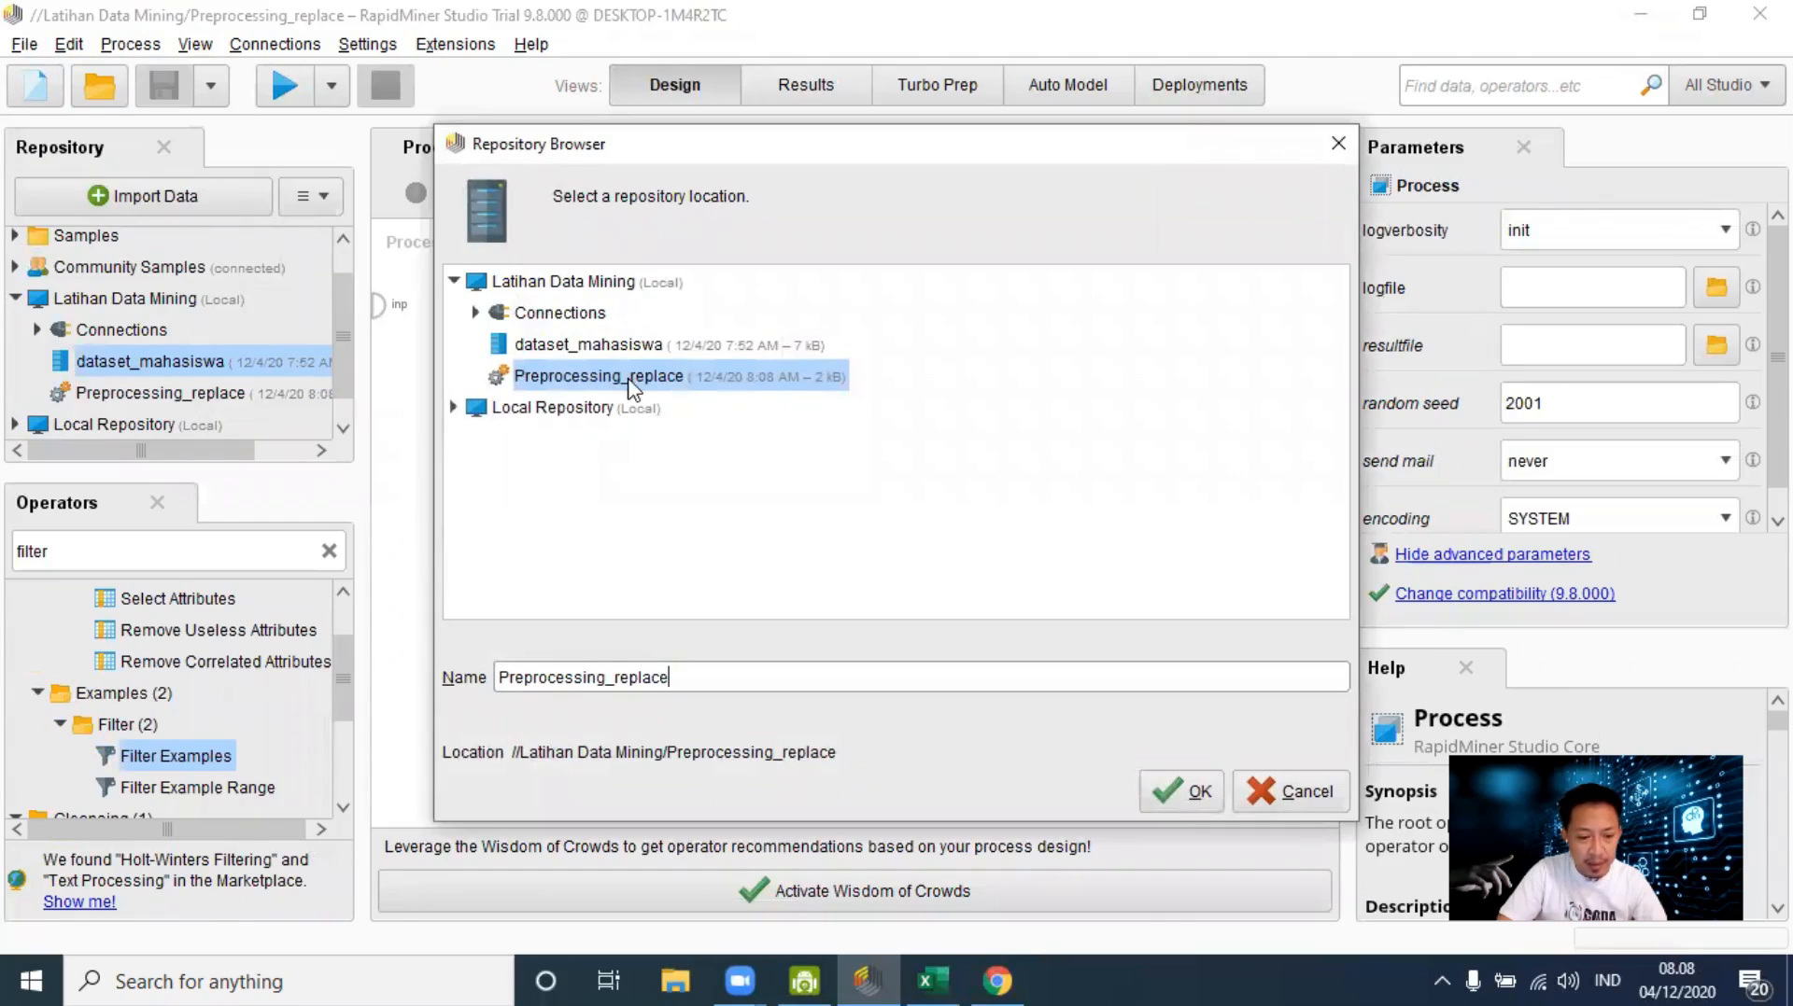
click(688, 690)
drag(669, 681, 625, 681)
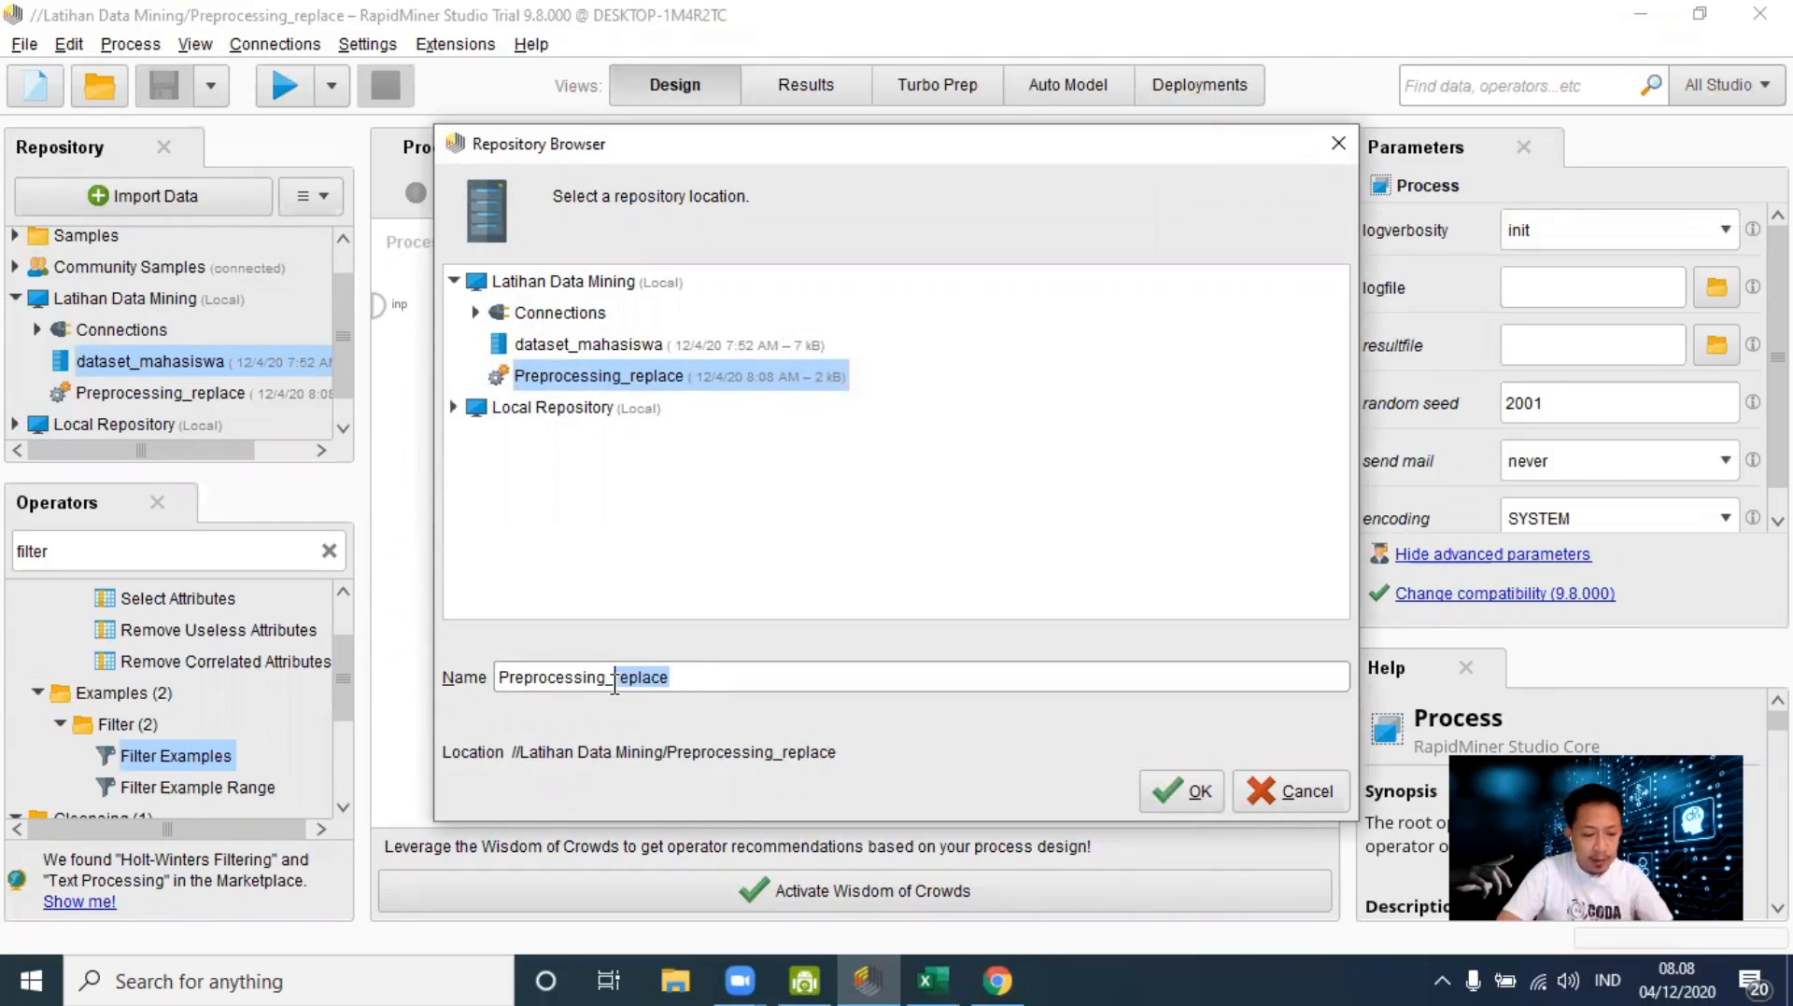
text(filter)
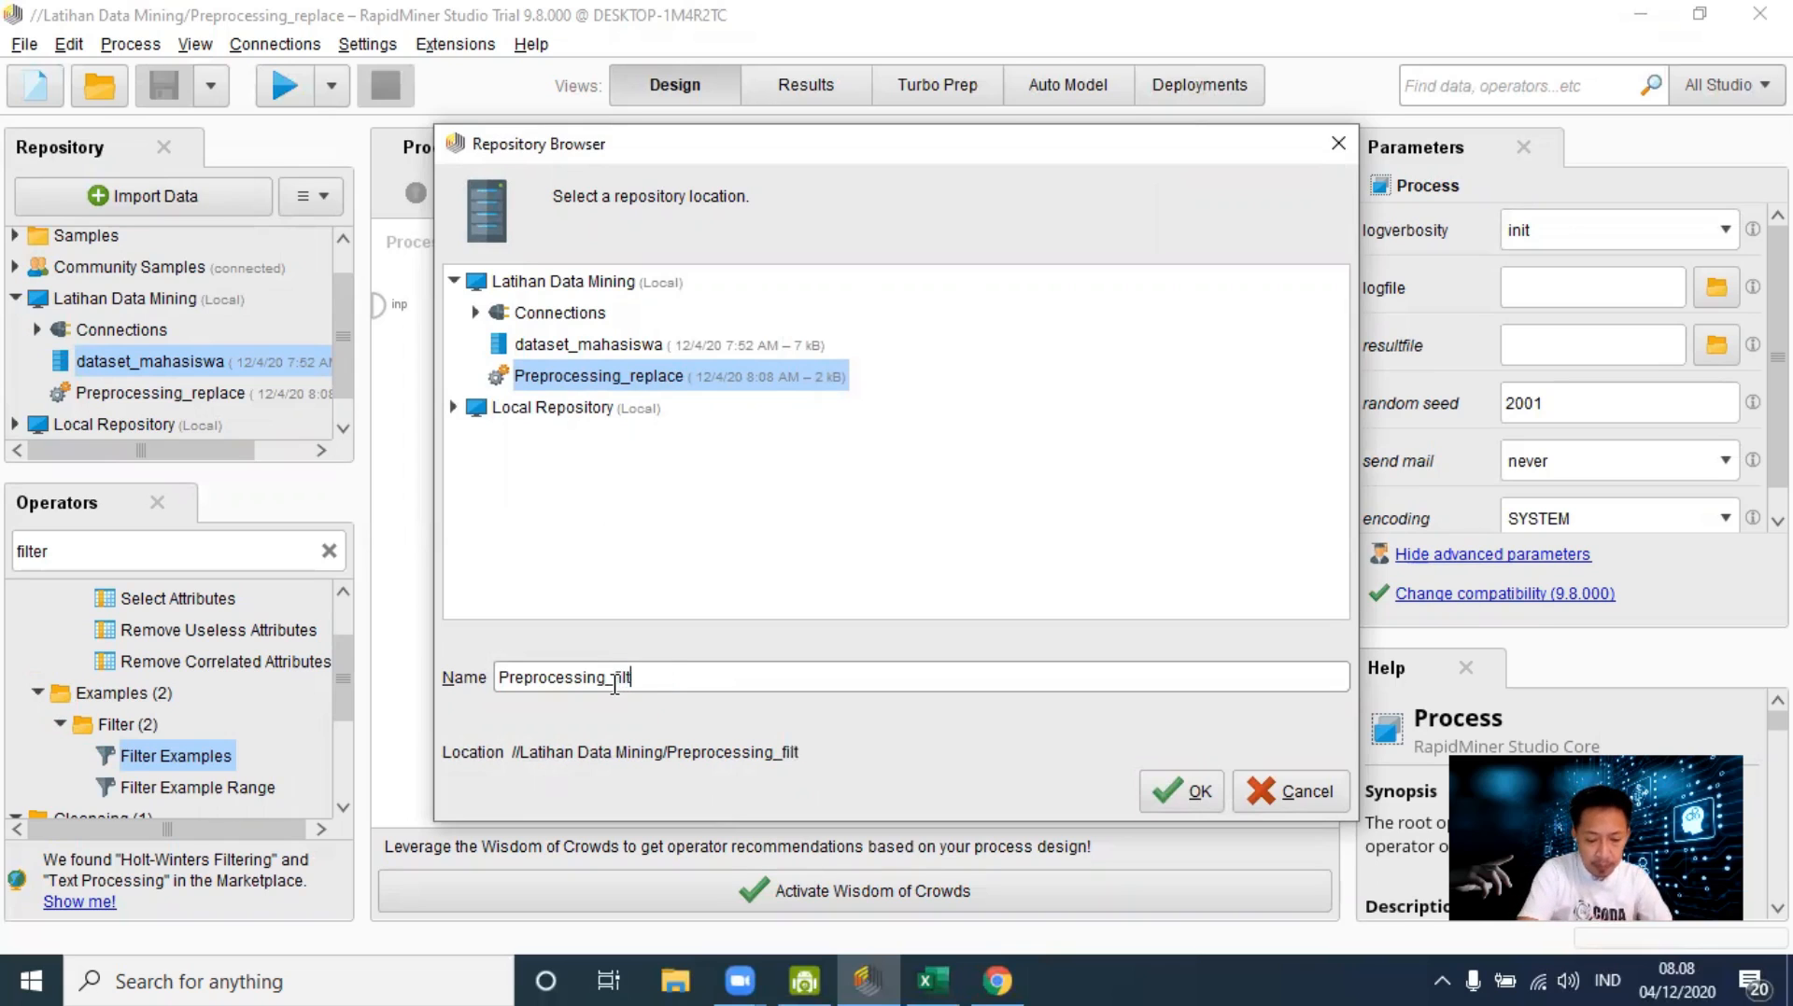
click(1182, 792)
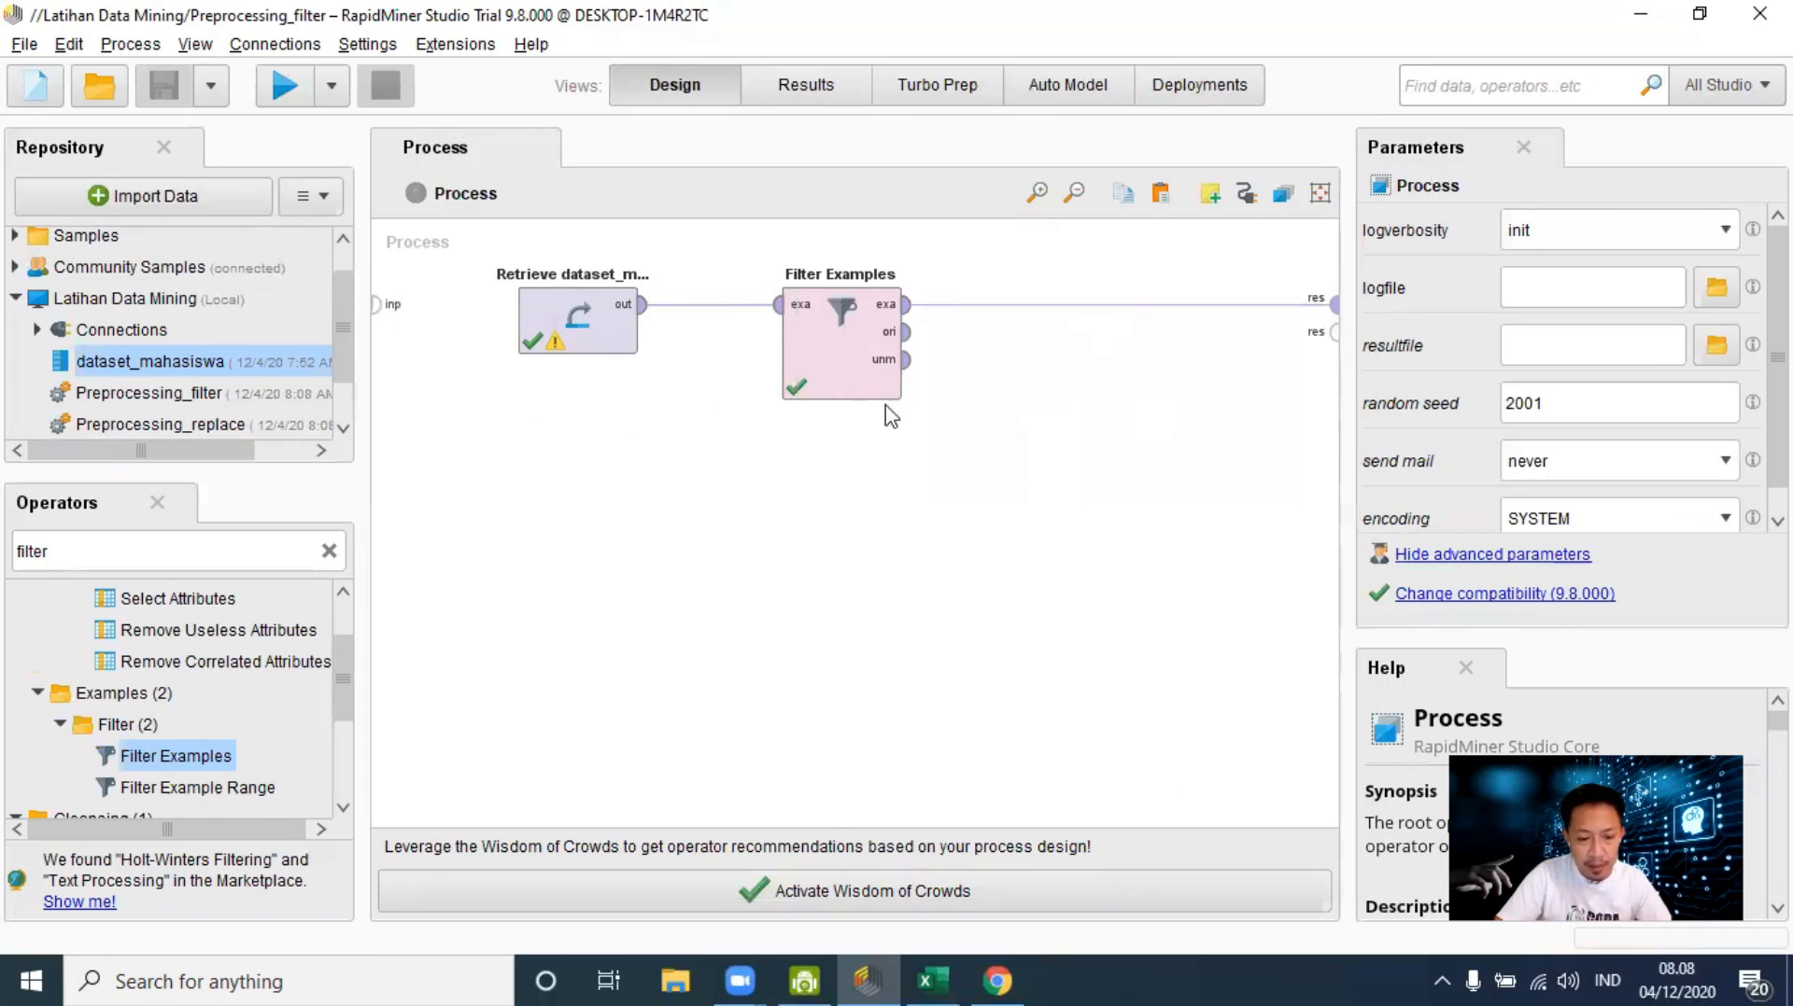
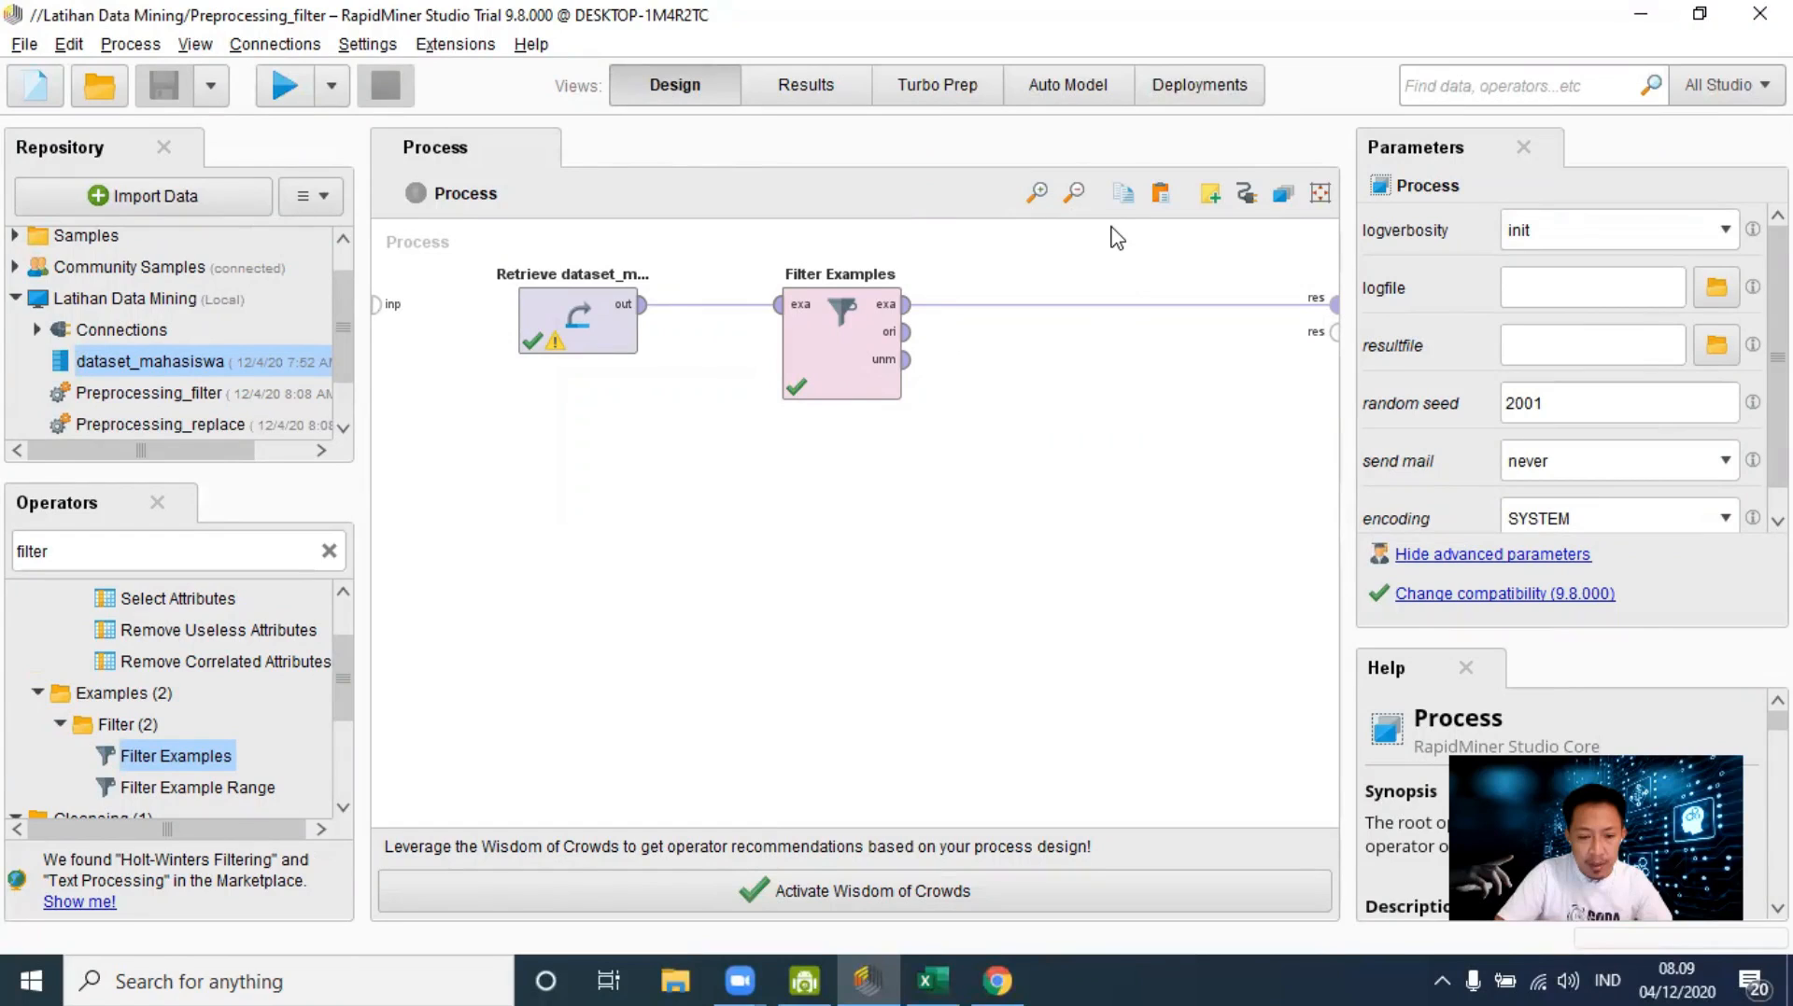
Step: Reopen the filtered results and view the columns of the data table
click(809, 91)
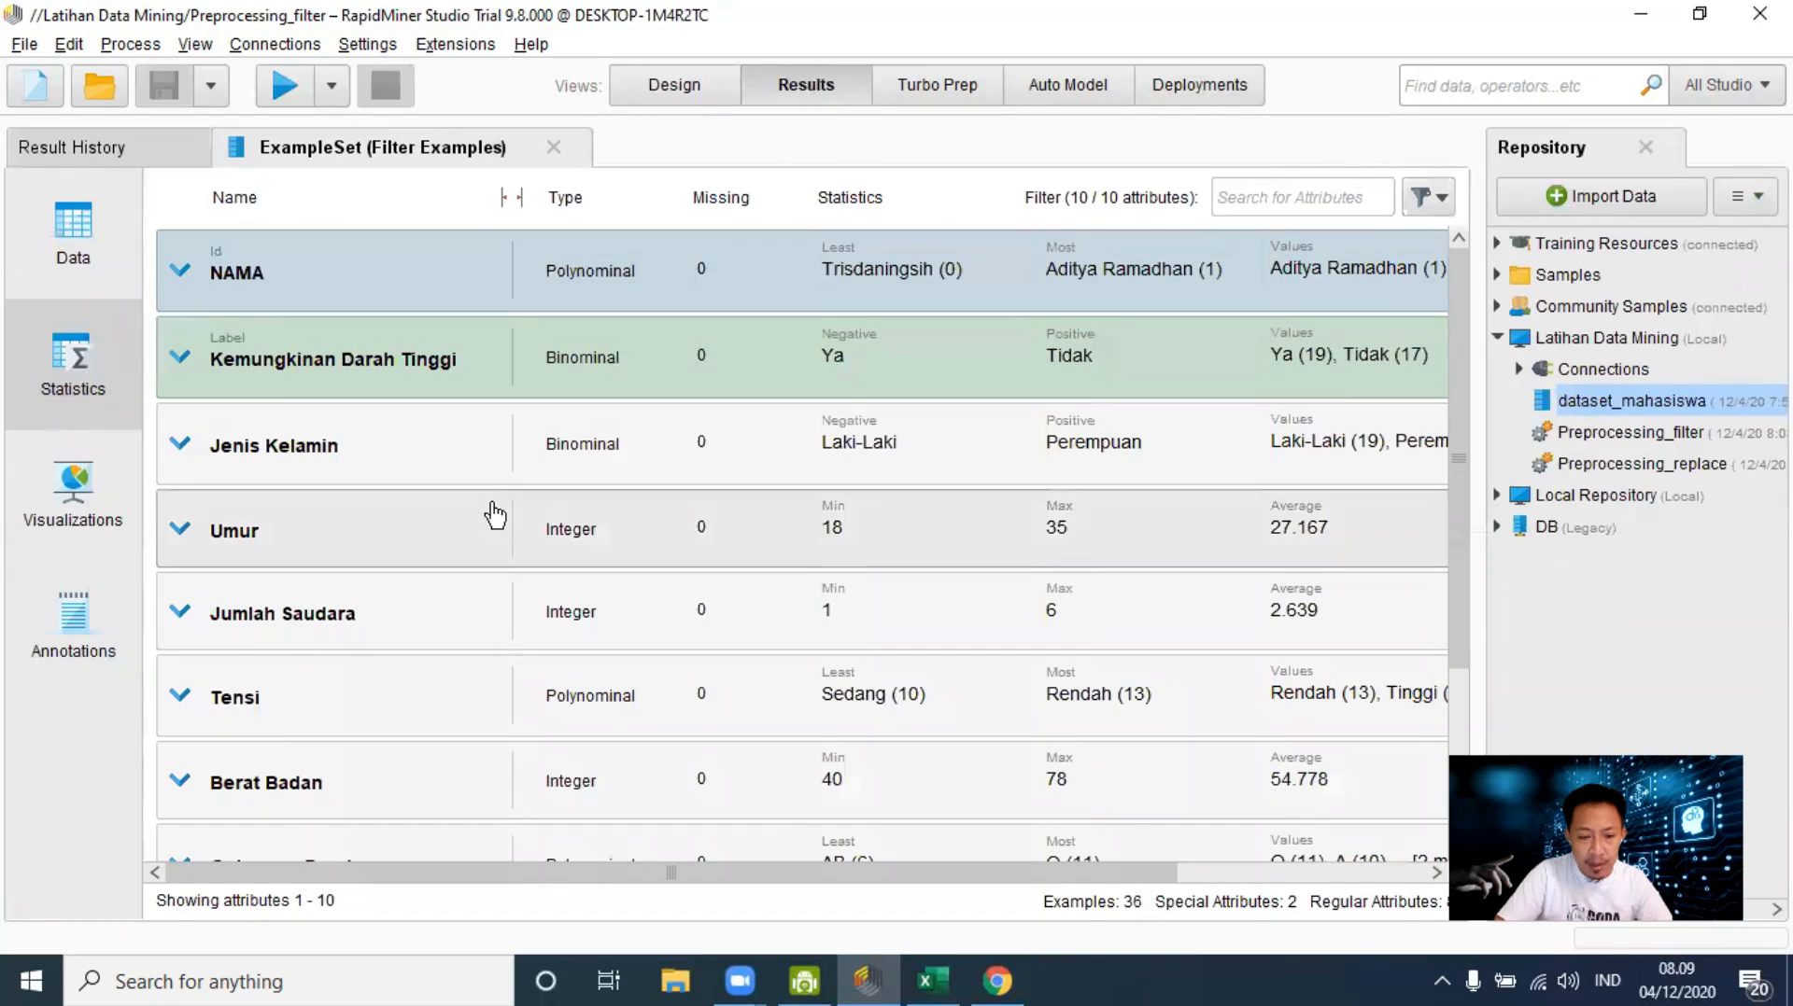
click(60, 222)
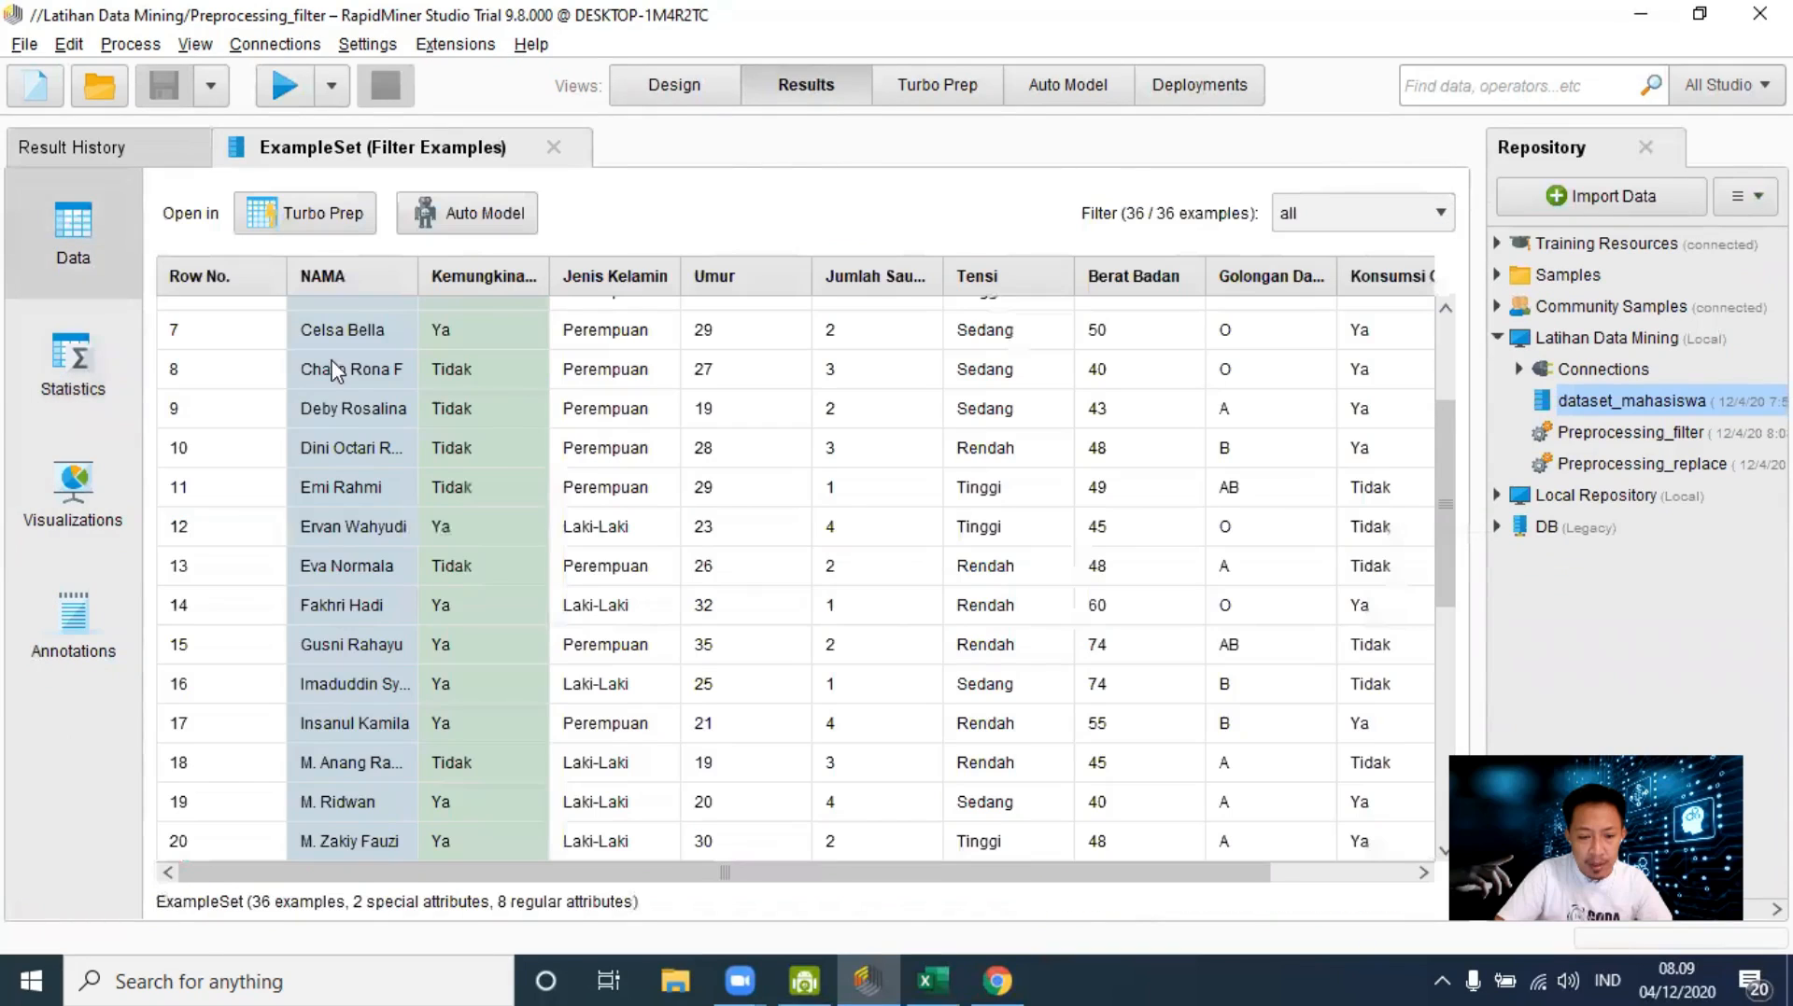
drag(829, 876, 847, 876)
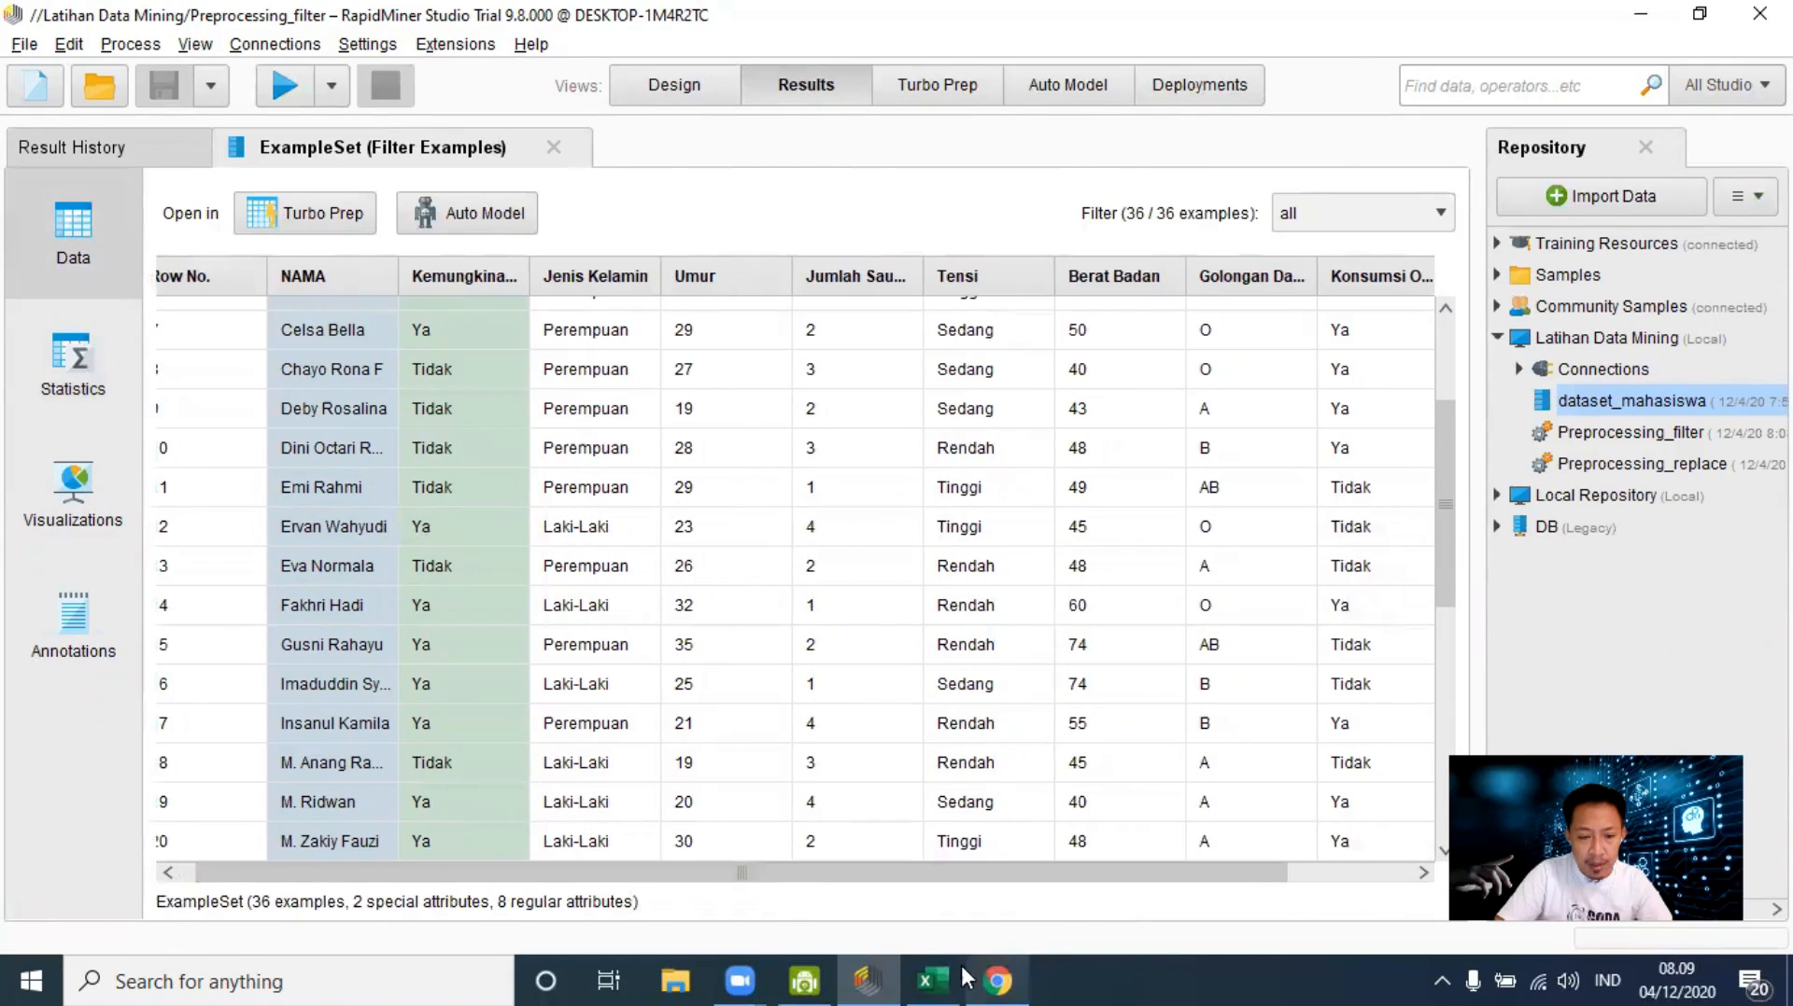
Step: Highlight the Jumlah Saudara and Pendidikan columns in Excel's dataset_mahasiswa sheet, and locate Pendidikan in RapidMiner's filtered data table
click(930, 977)
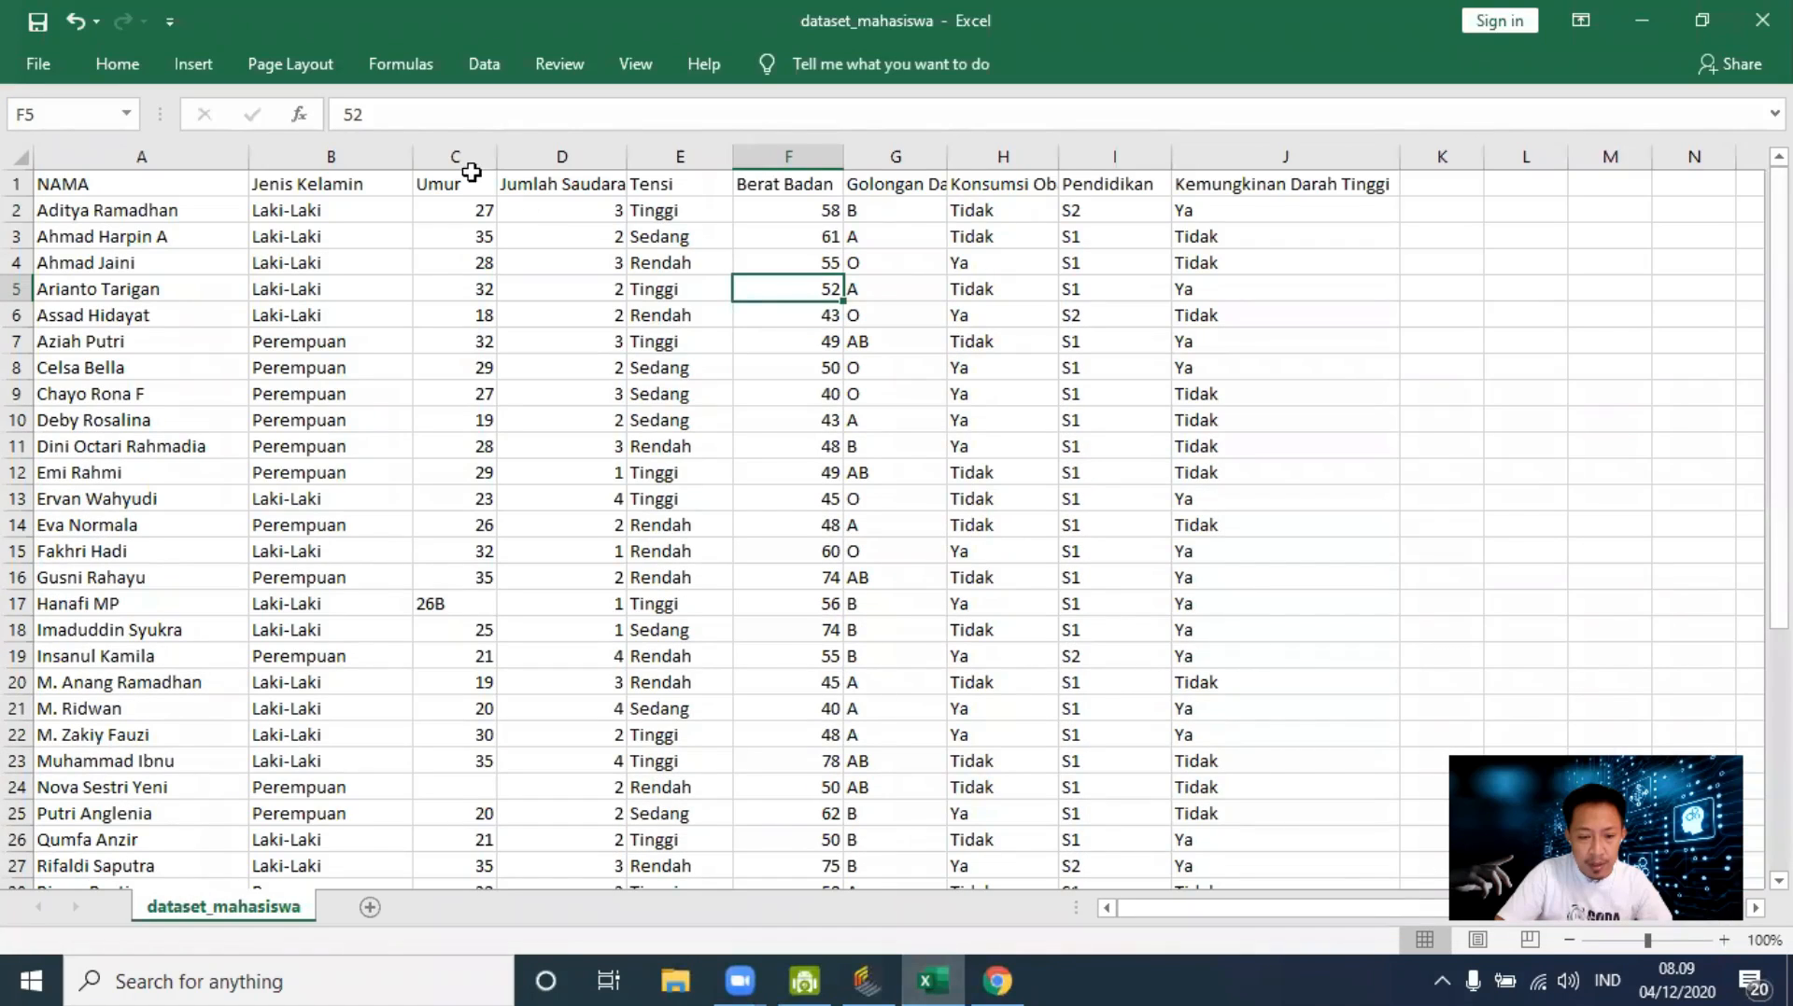
click(561, 155)
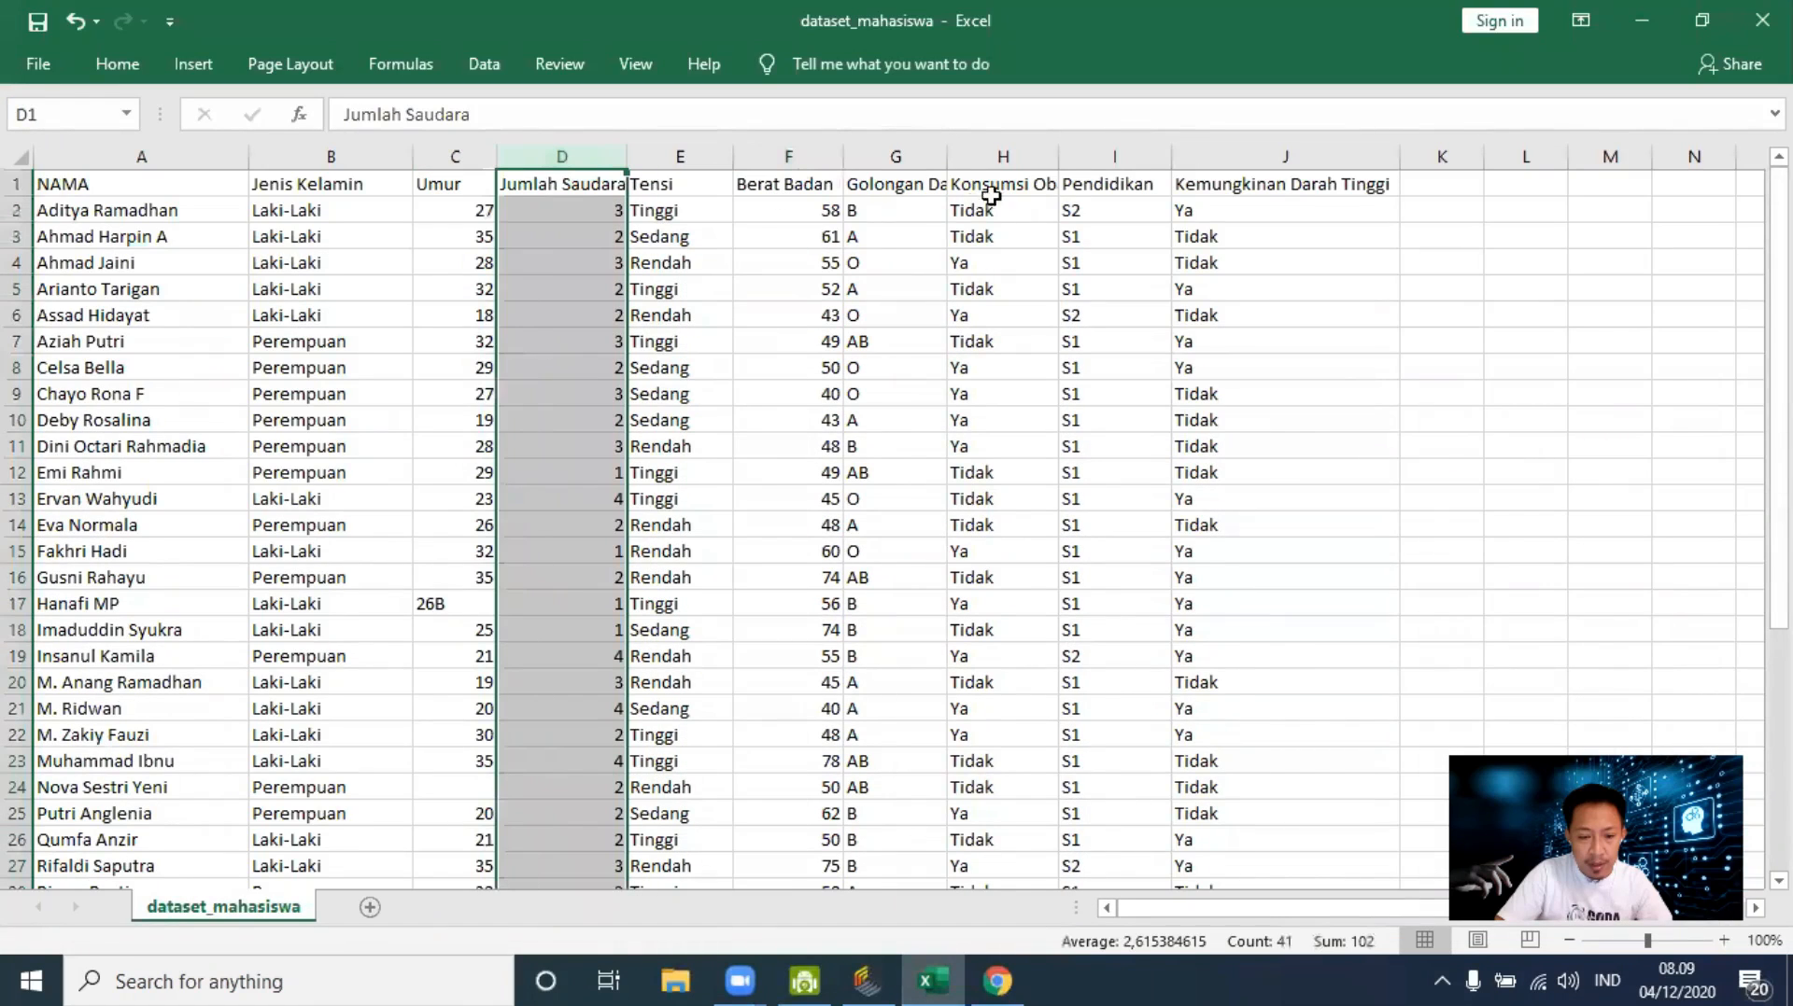
ctrl+click(1114, 156)
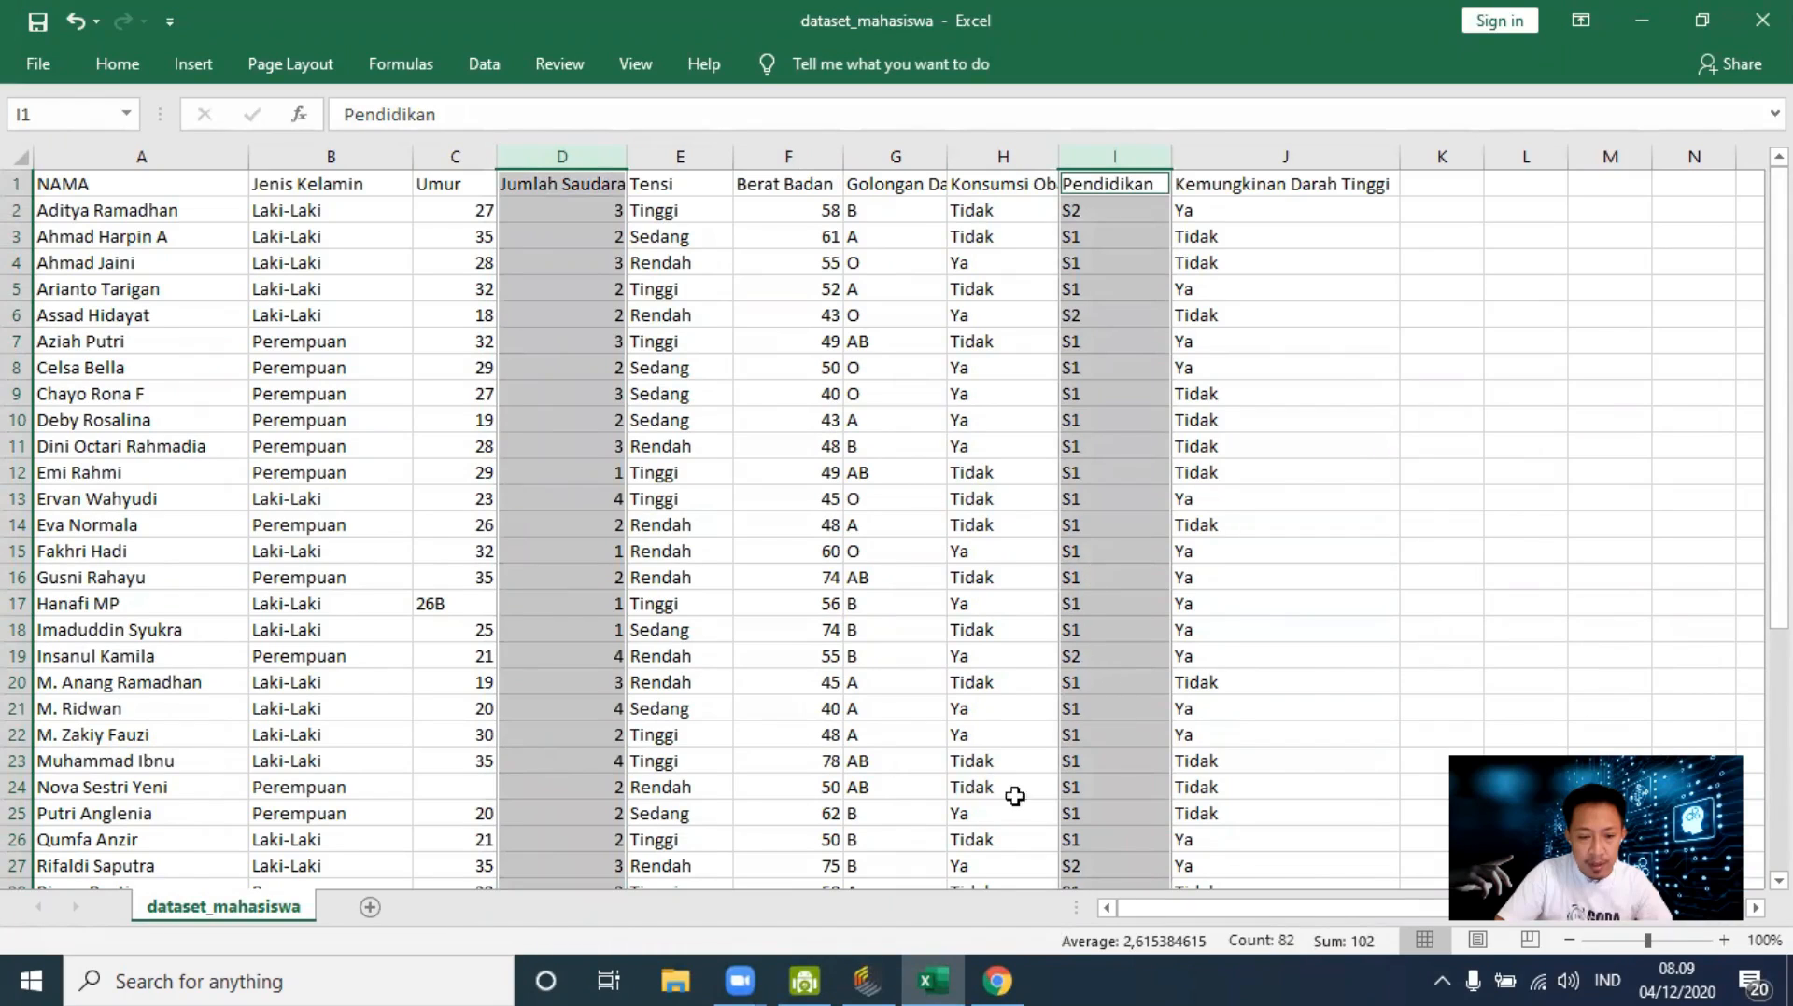
click(871, 978)
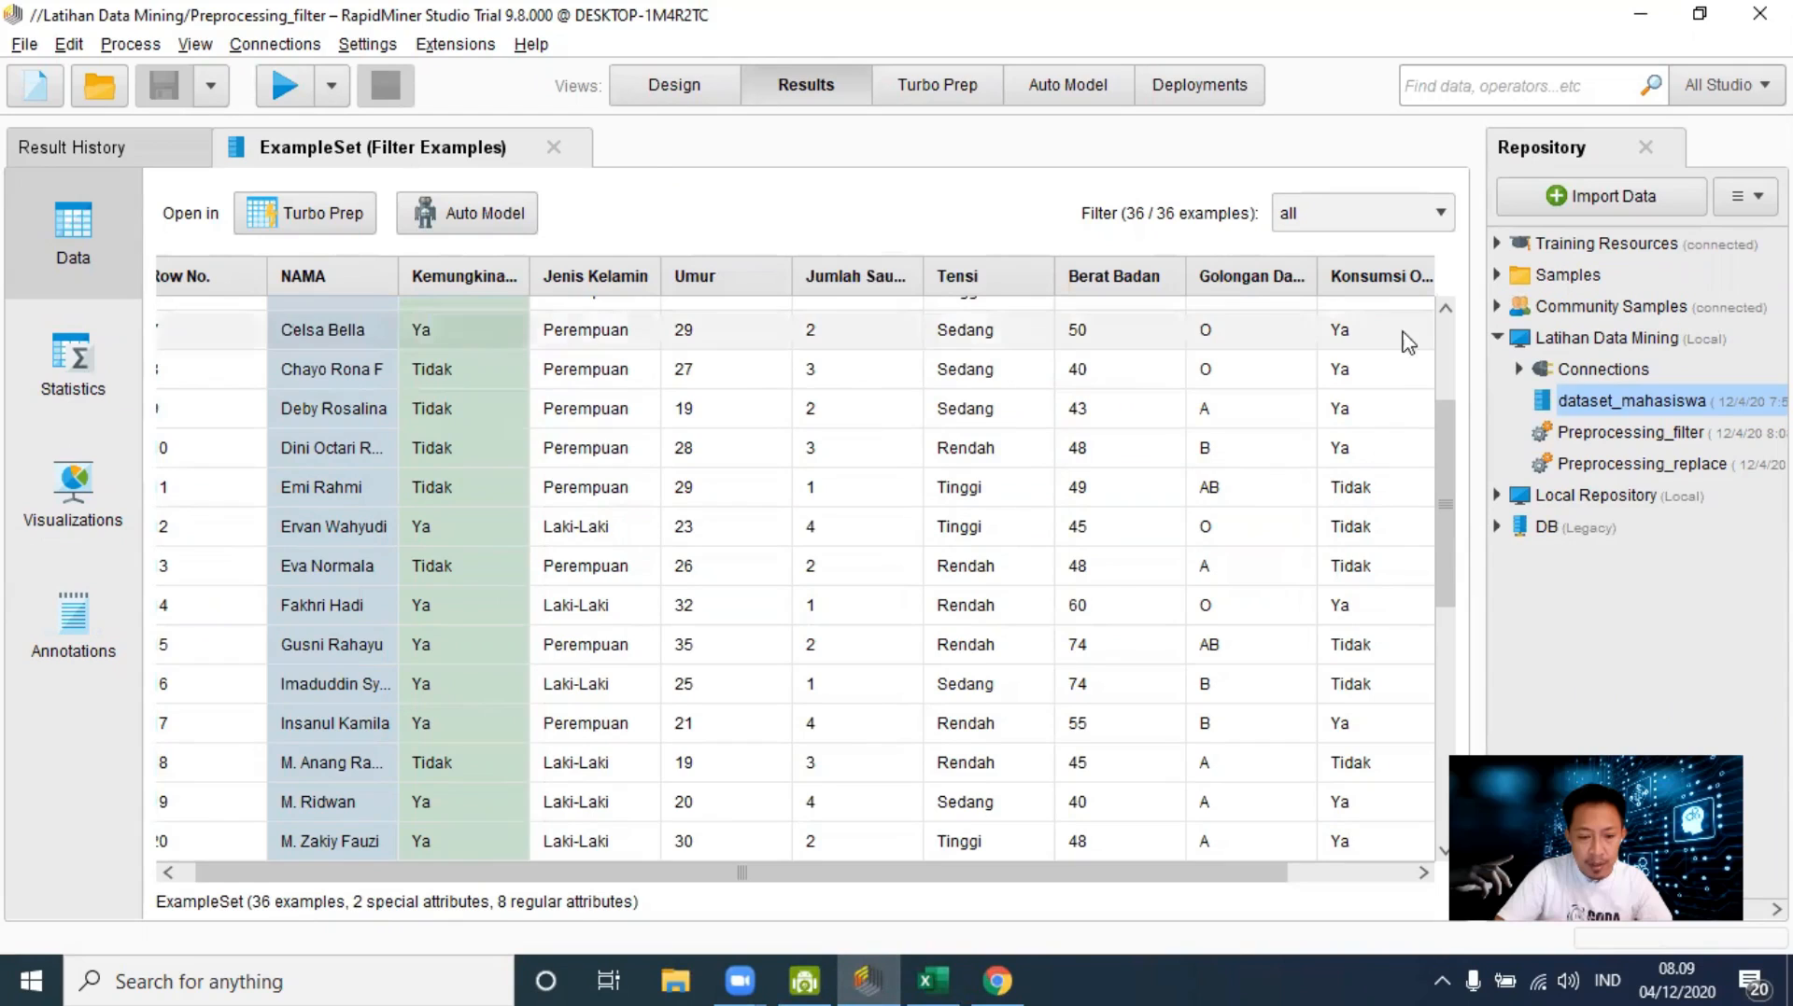
drag(1113, 874, 1160, 884)
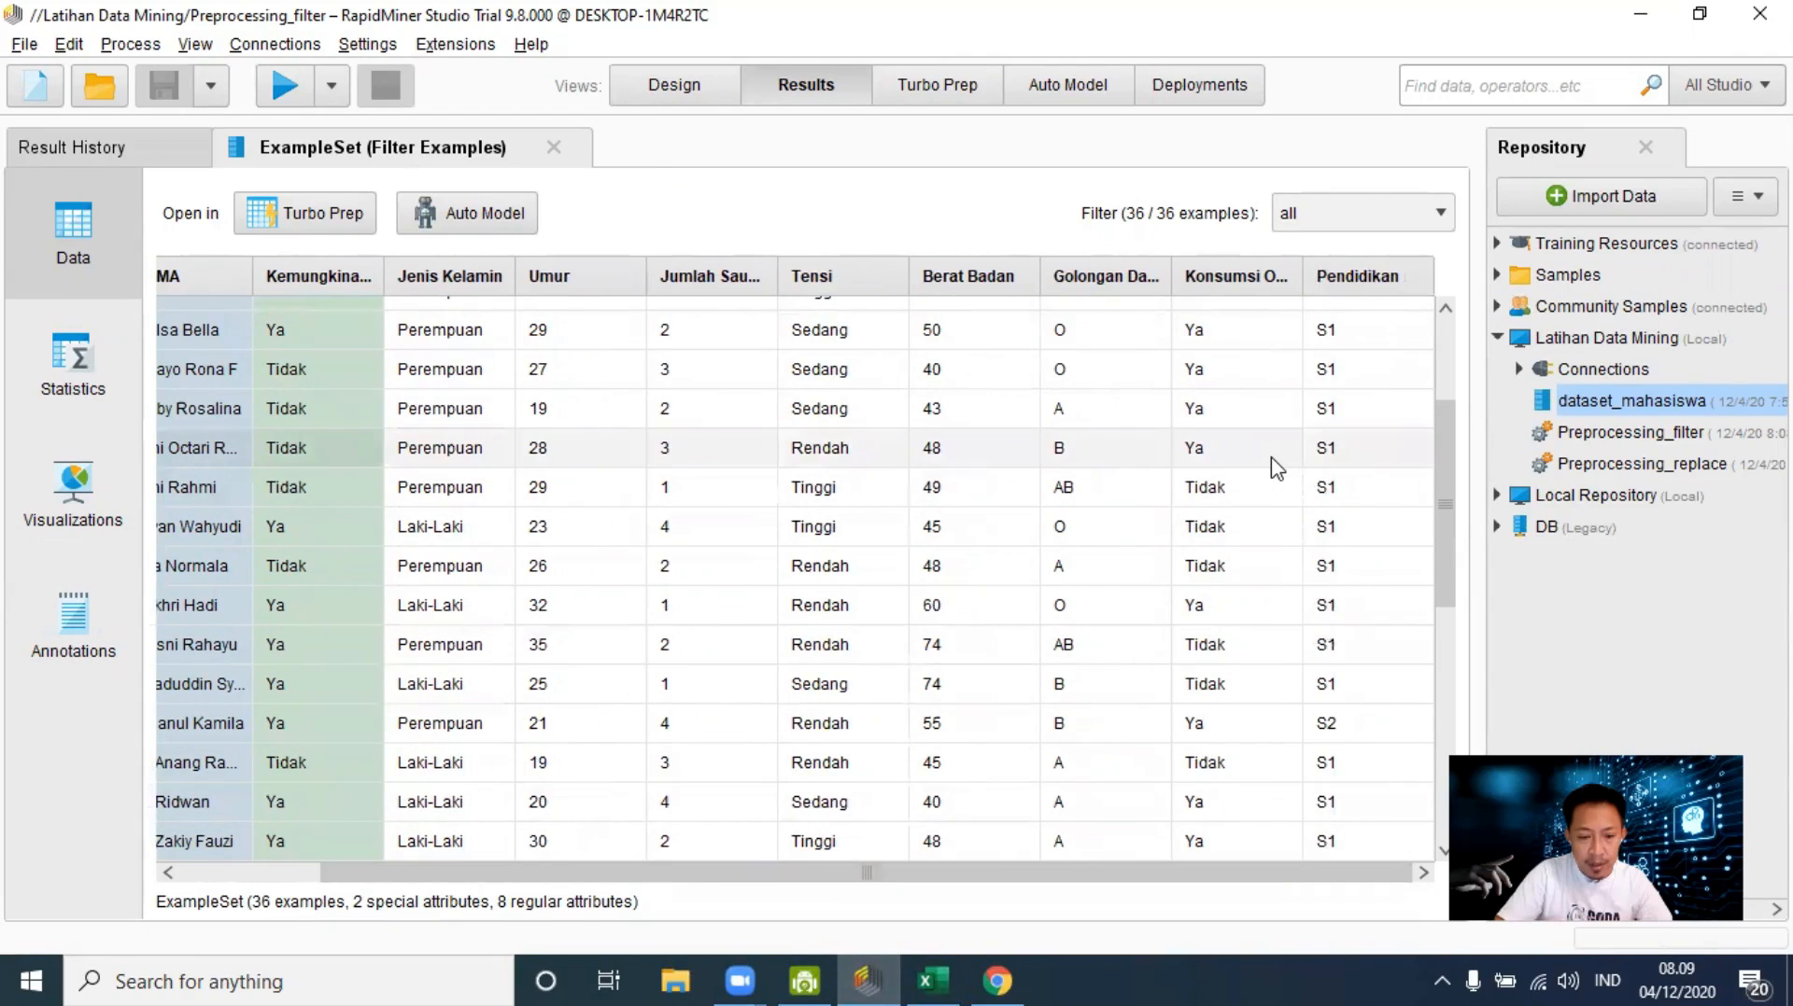
Step: Find the Select Attributes operator and insert it into the process between Filter Examples and the result output
click(651, 94)
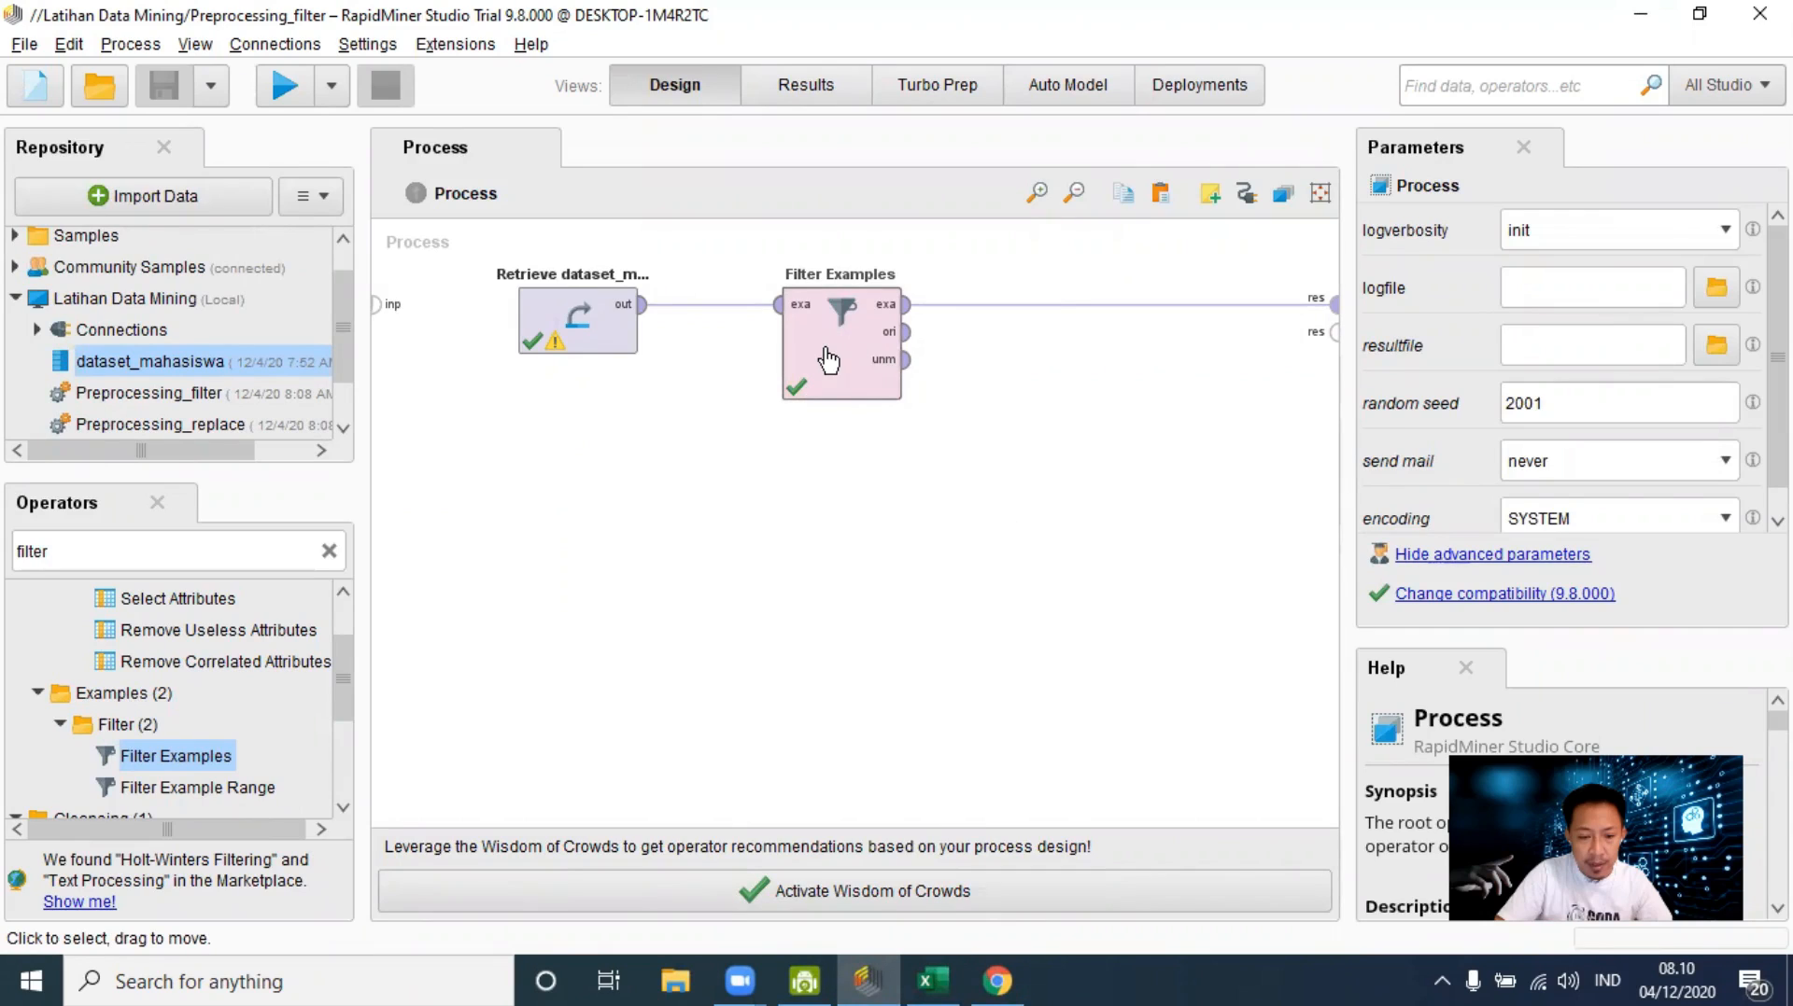
double_click(236, 553)
key(BackSpace)
text(select)
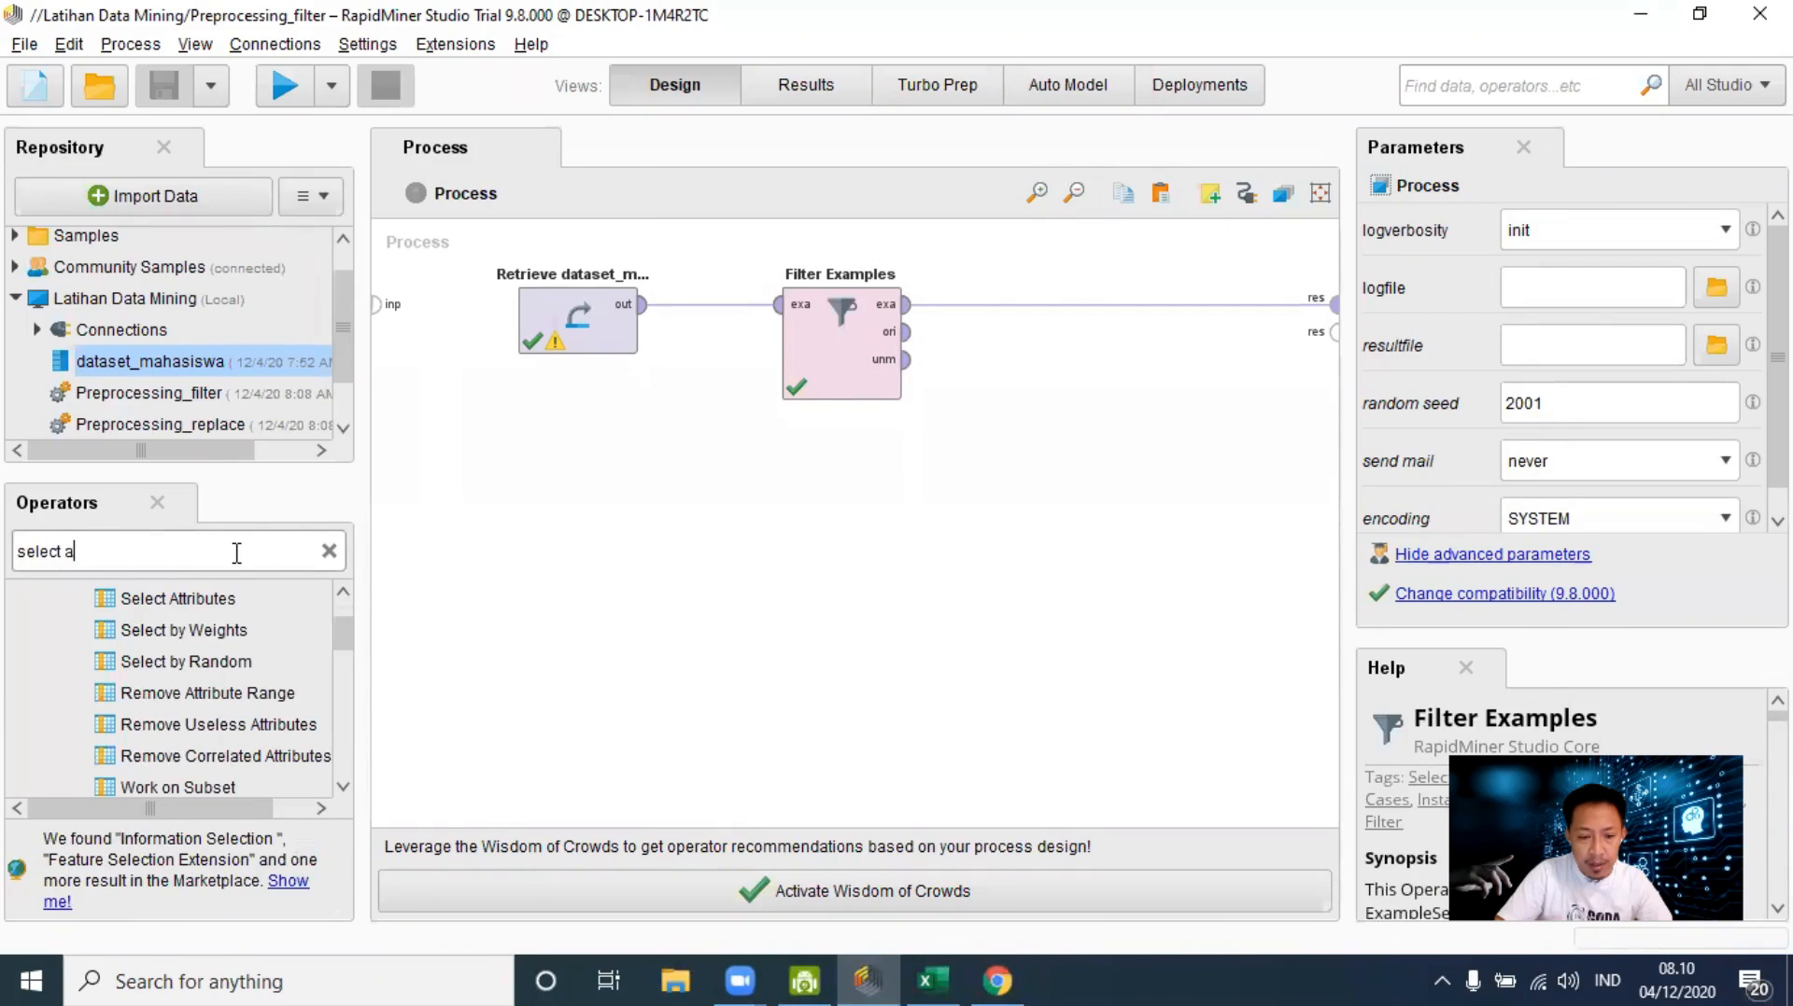
text( atr)
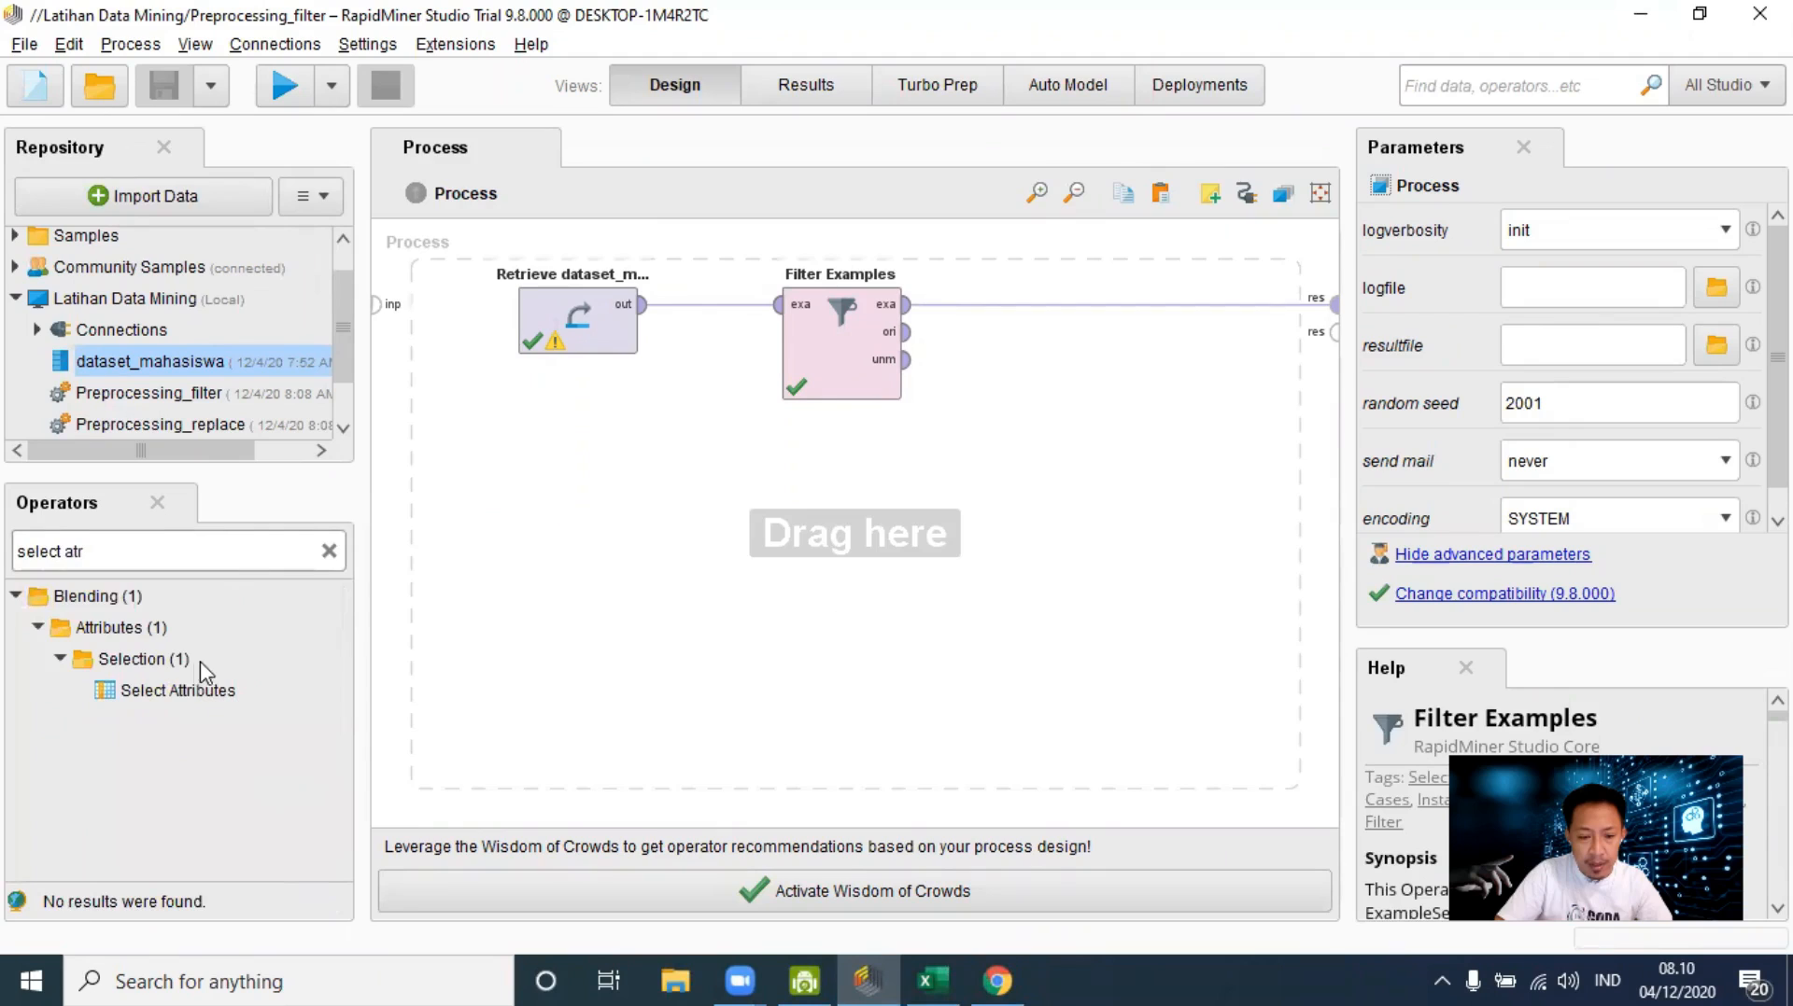
drag(157, 690, 1030, 476)
Step: Rearrange the Retrieve, Filter Examples and Select Attributes operators into an evenly spaced, descending chain on the canvas
drag(848, 363, 760, 429)
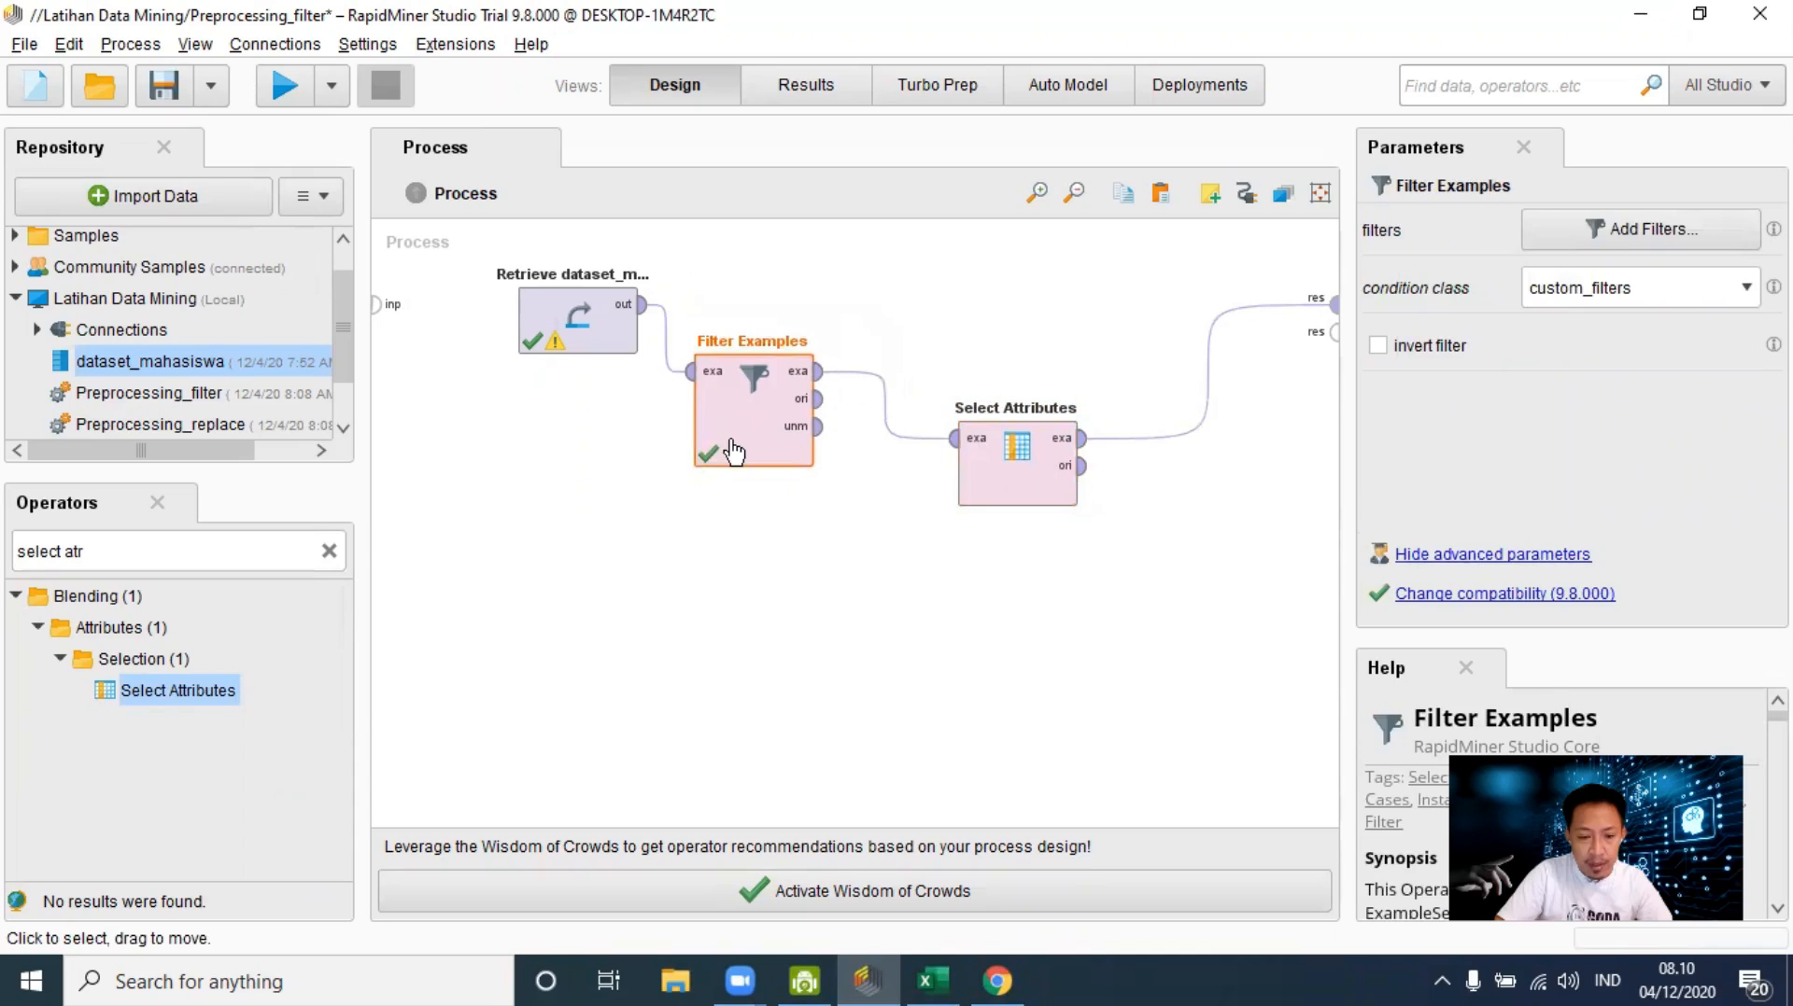
drag(588, 331, 500, 335)
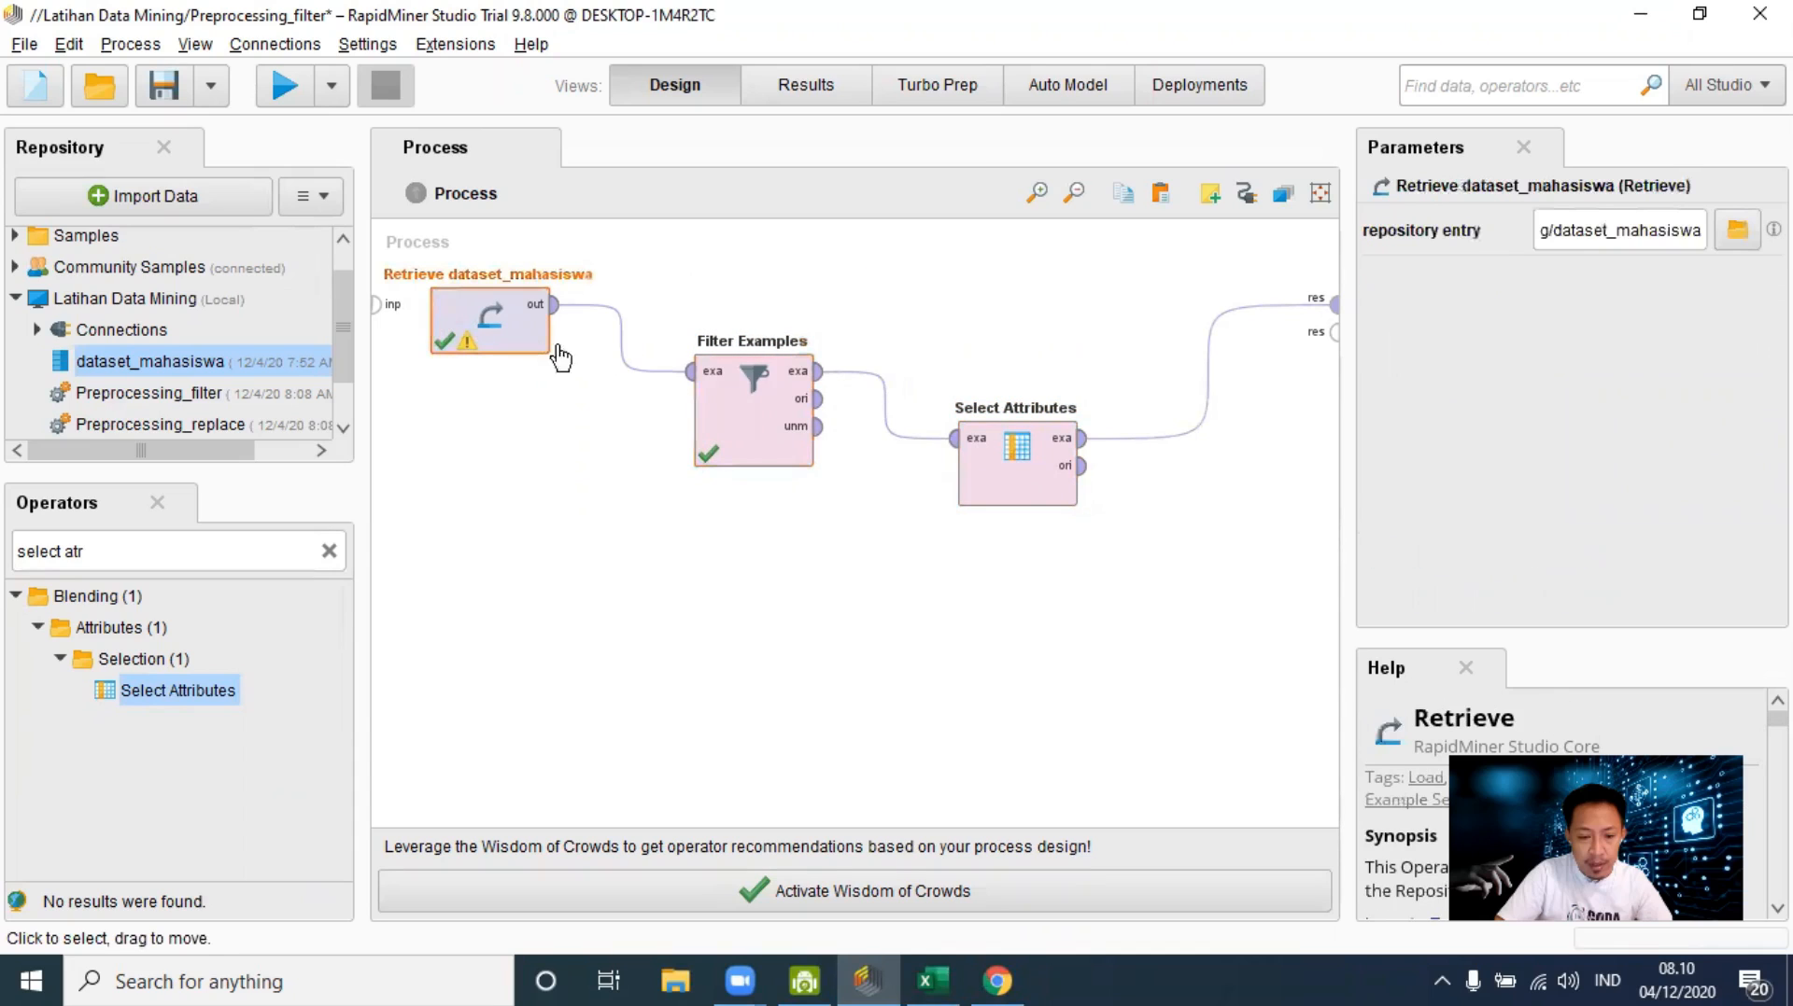
drag(764, 436, 675, 436)
drag(1013, 488, 925, 487)
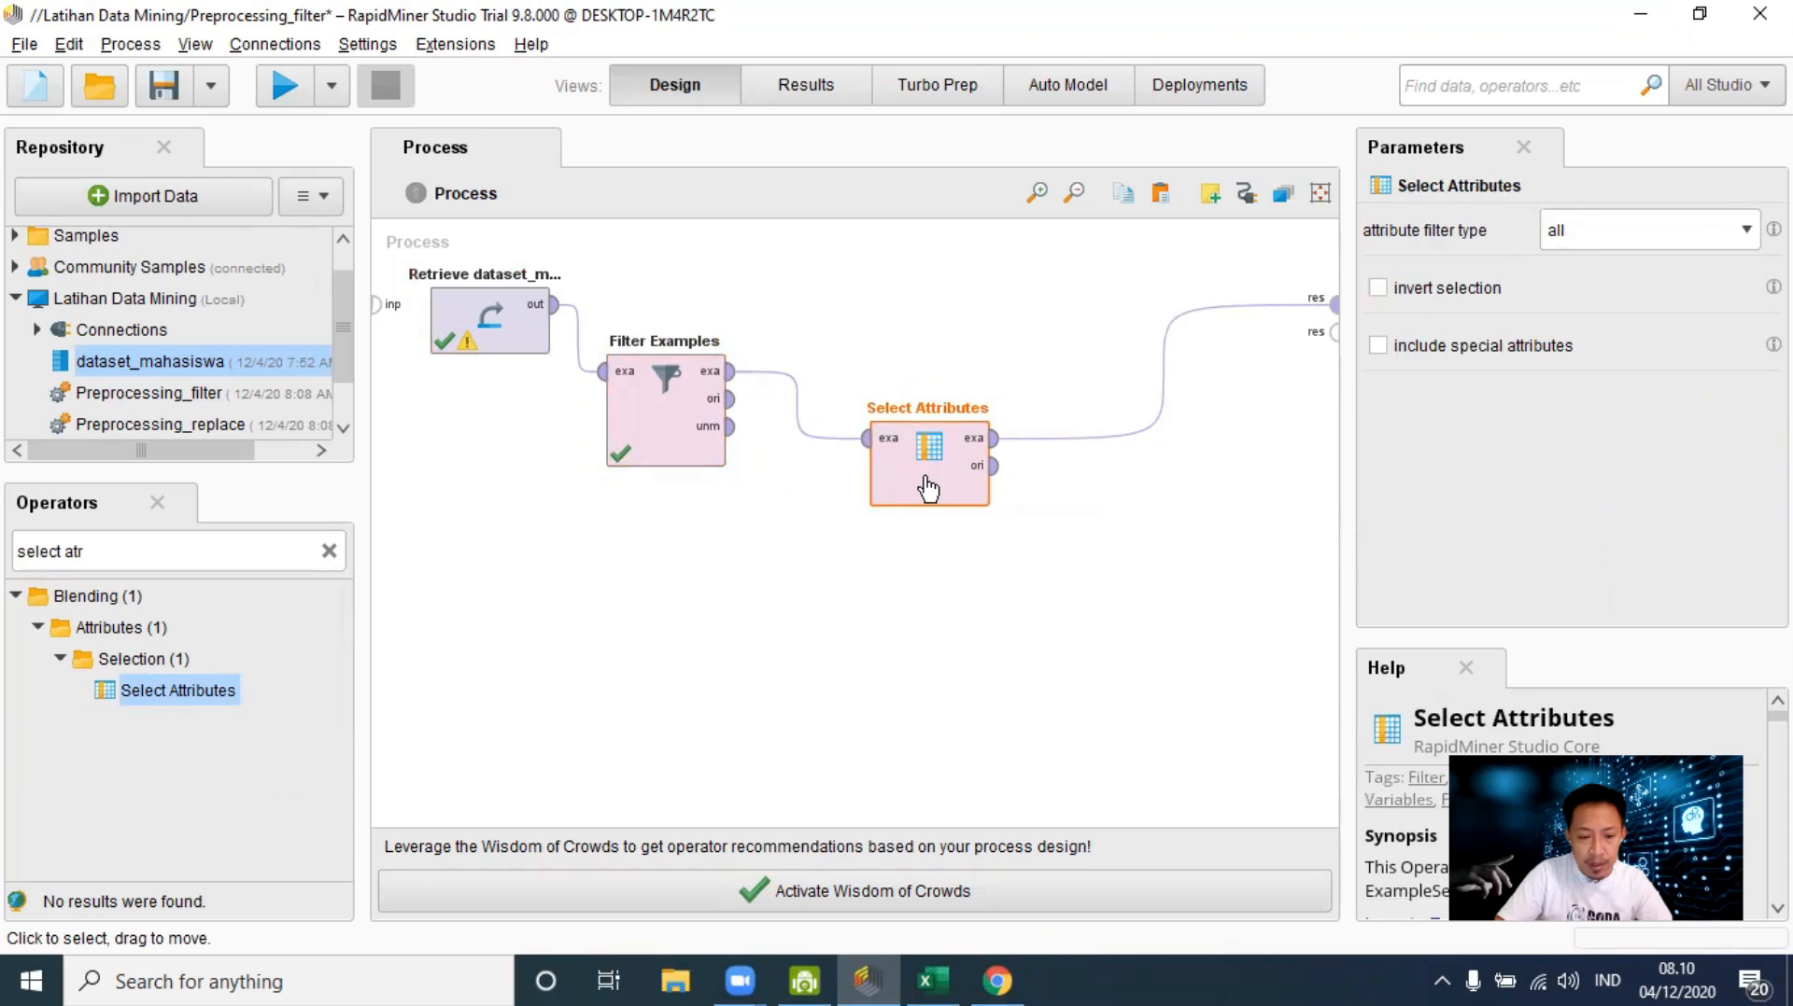
Step: Set the attribute filter type of Select Attributes to subset and open its attribute selection
click(1671, 239)
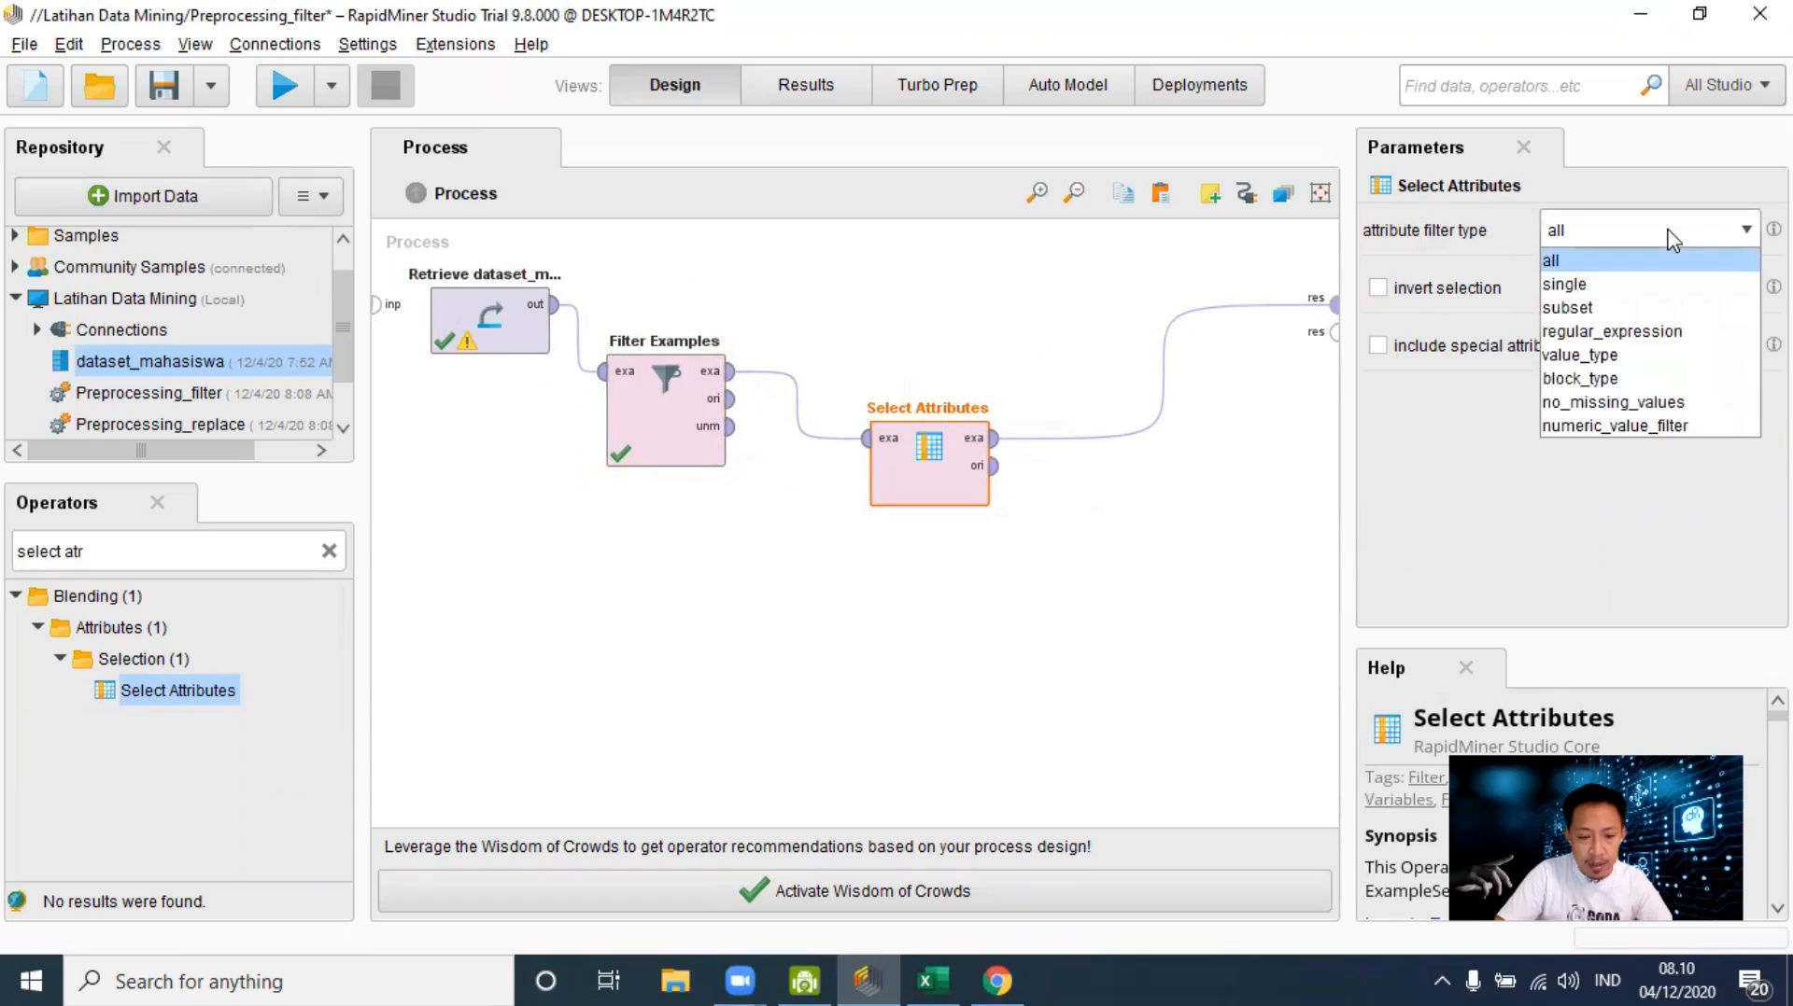
click(1718, 307)
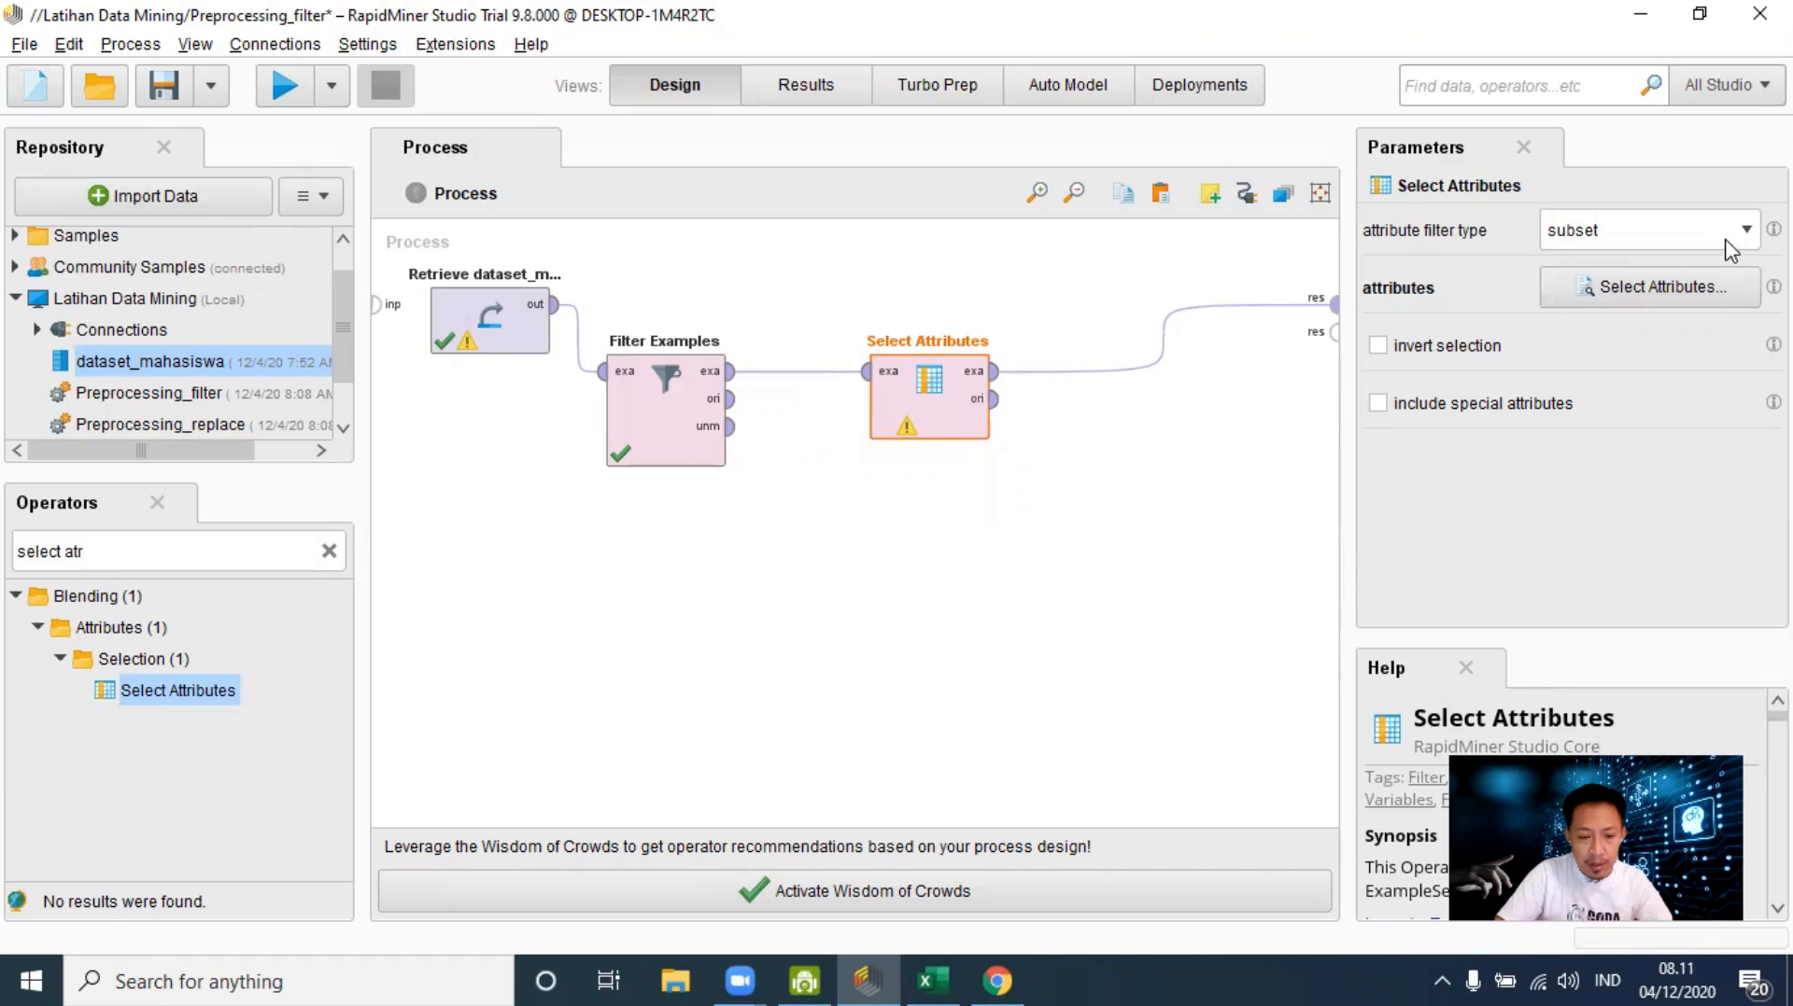
click(1726, 242)
click(1721, 302)
click(1645, 292)
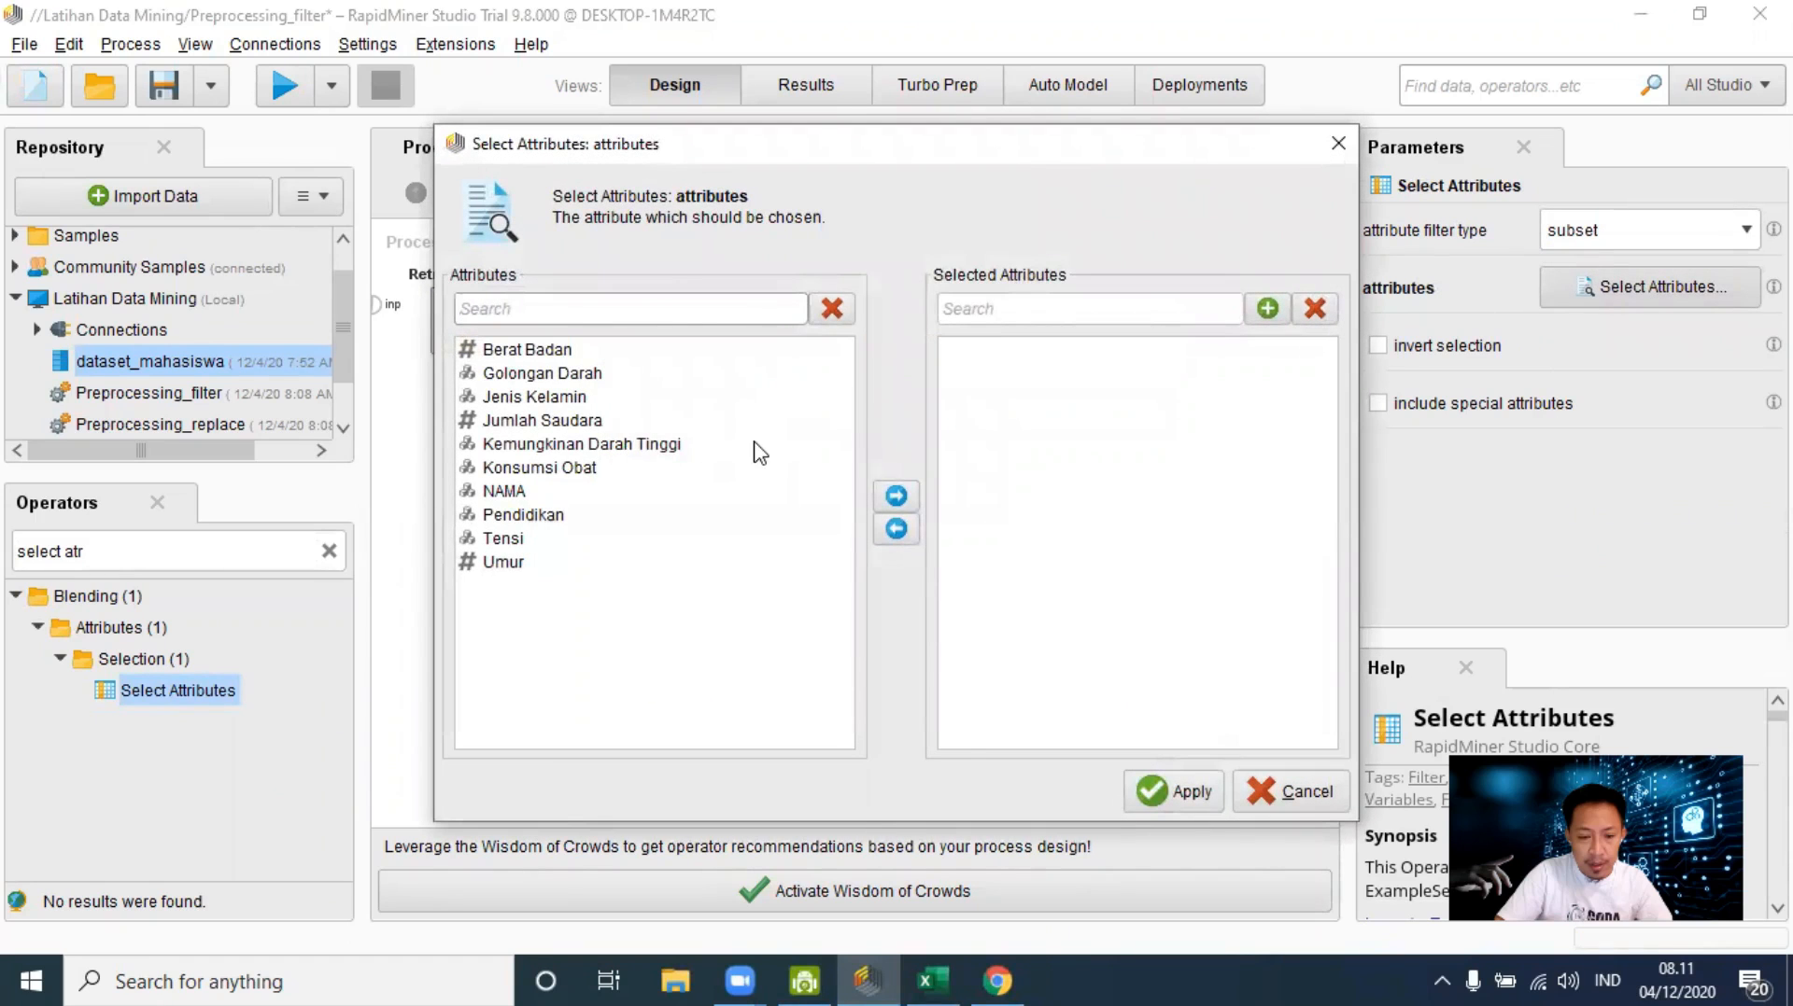
Step: Add all available attributes, from Berat Badan through Umur, to the selected attributes
click(537, 354)
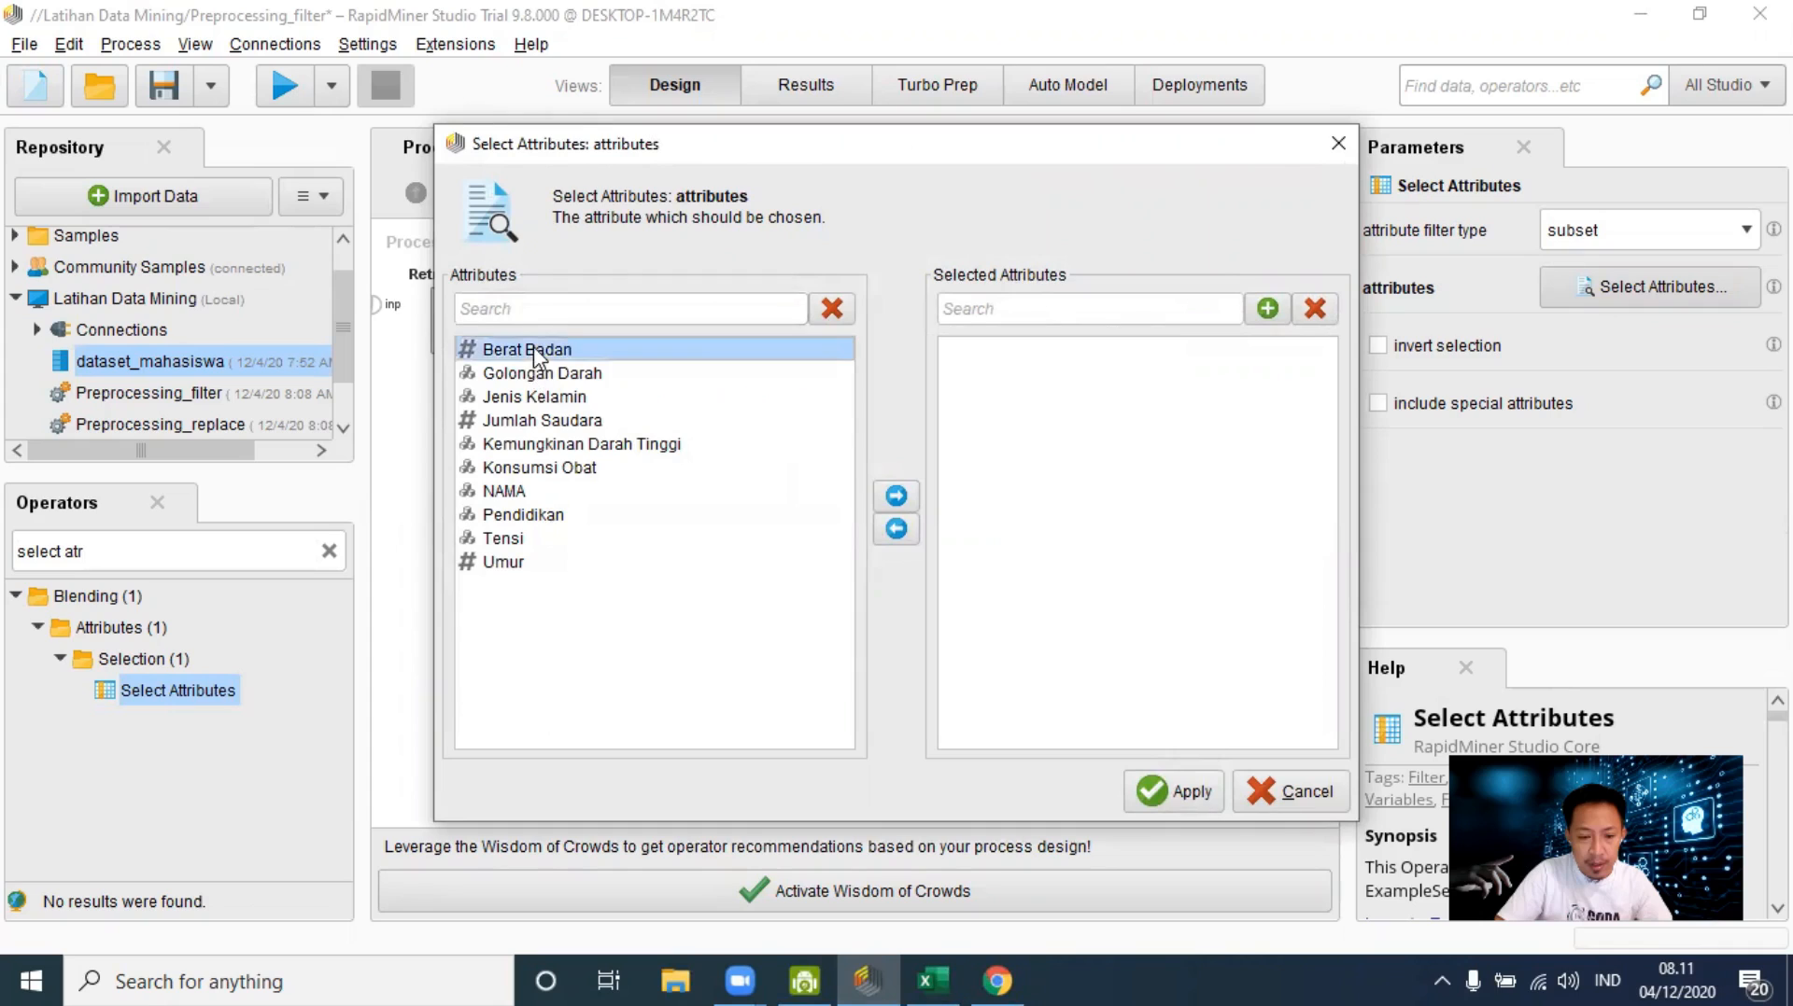
shift+click(502, 563)
click(895, 496)
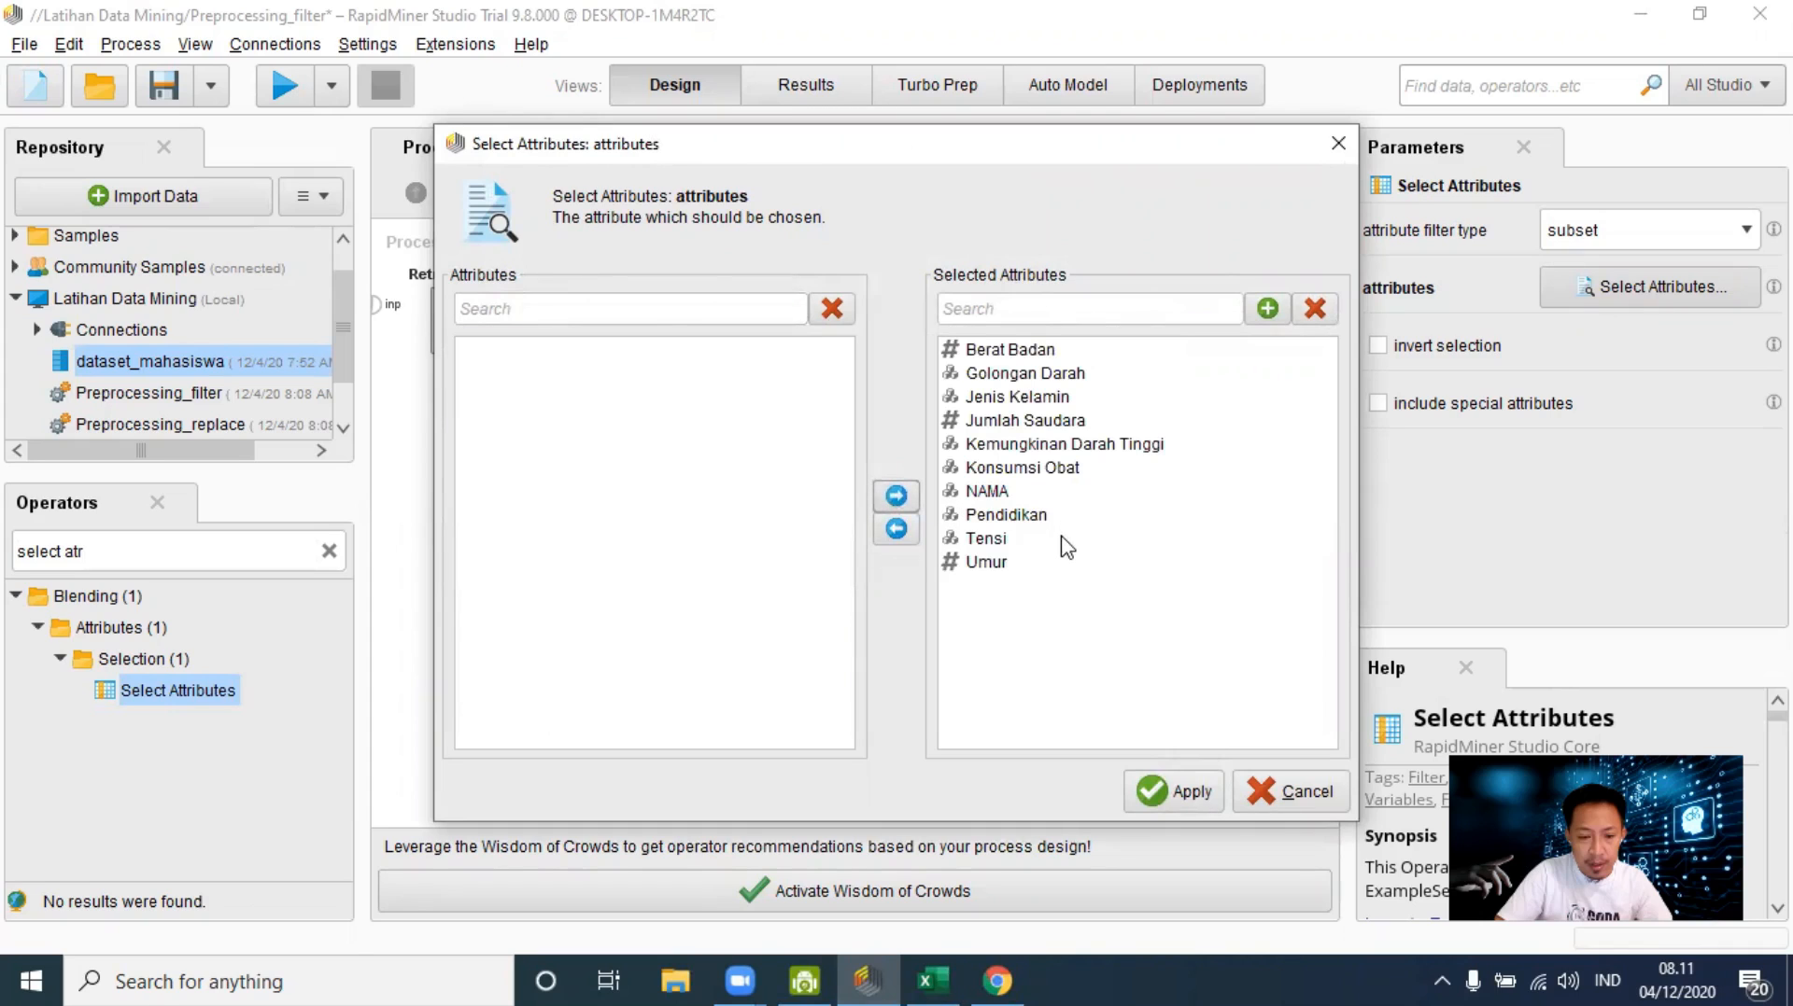
Step: Remove Pendidikan and Jumlah Saudara from the selected attributes and apply the selection
click(1027, 374)
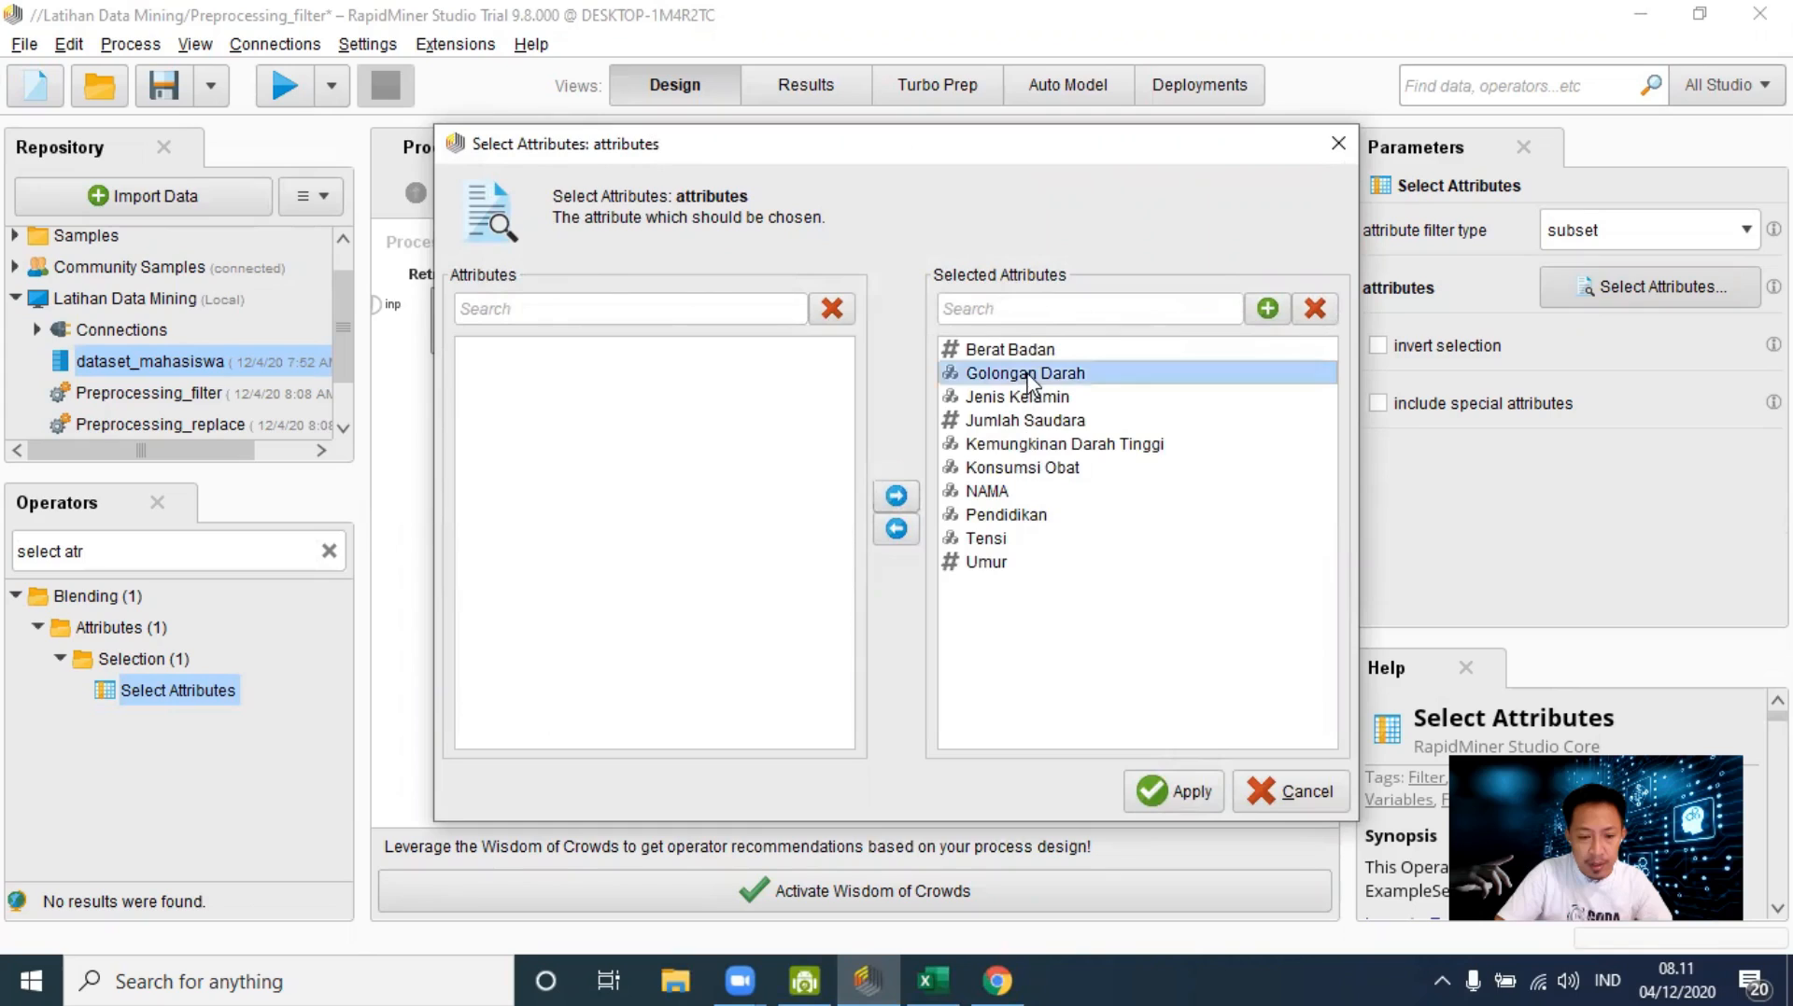
click(994, 514)
click(887, 530)
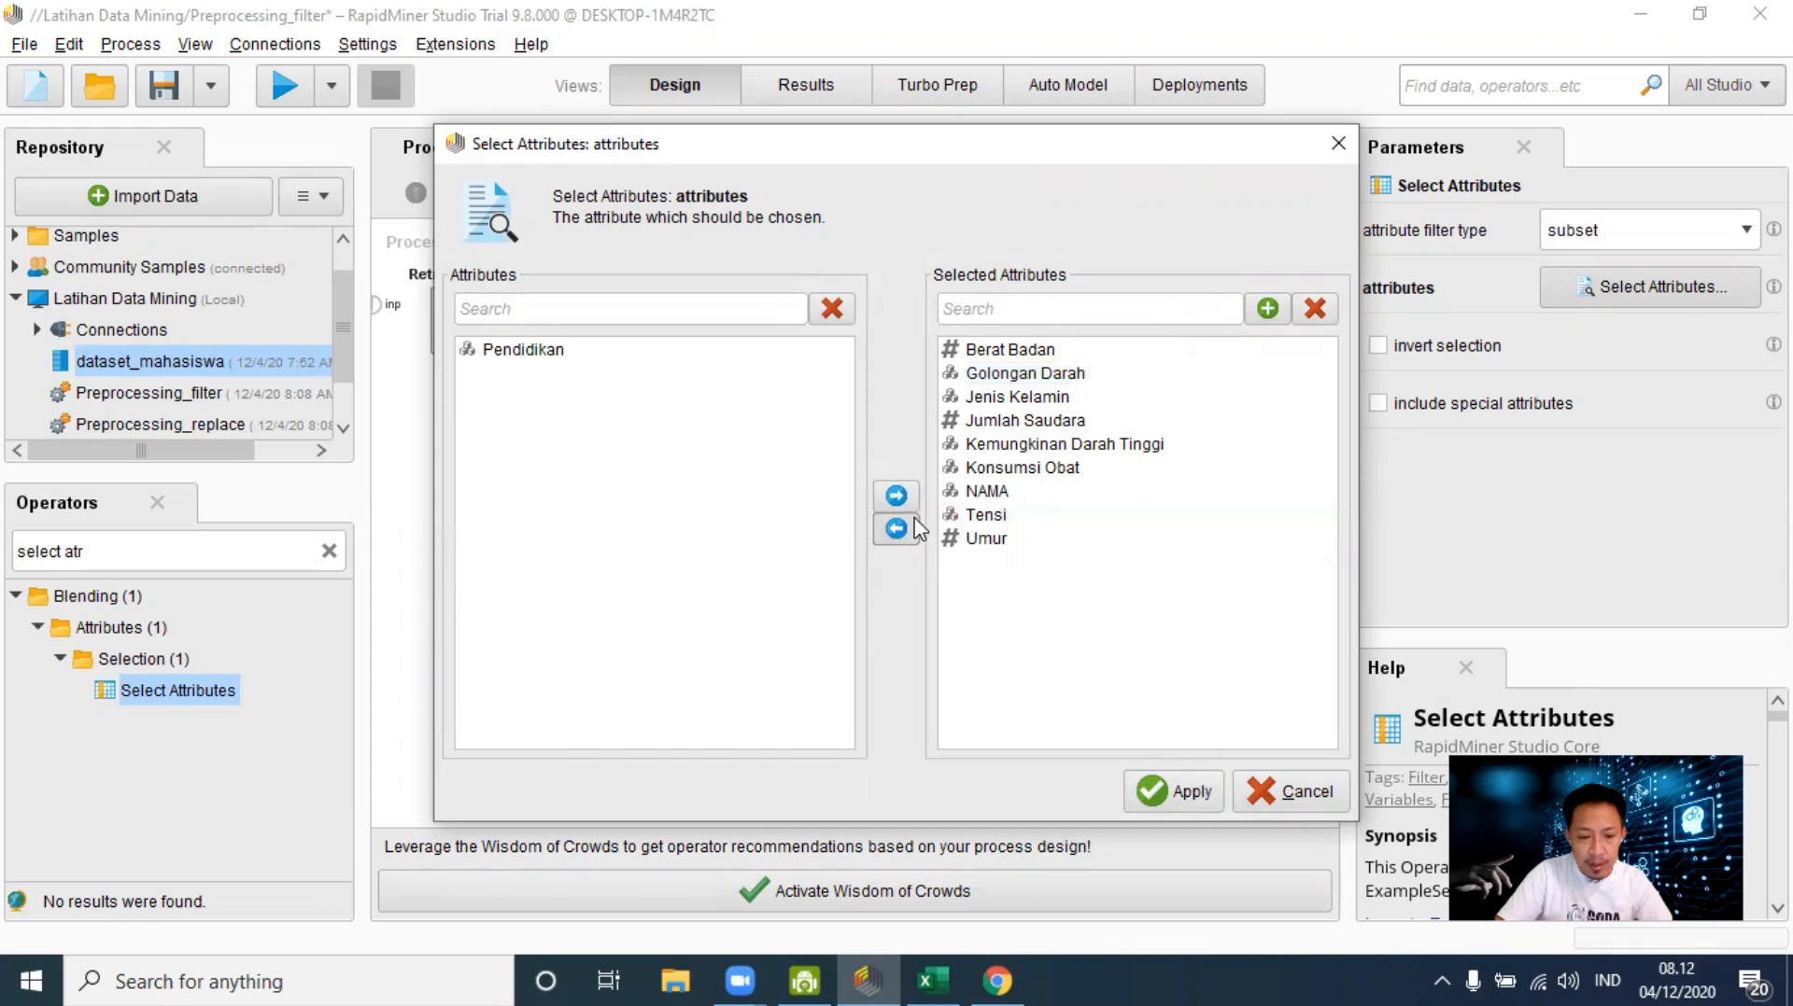
click(999, 425)
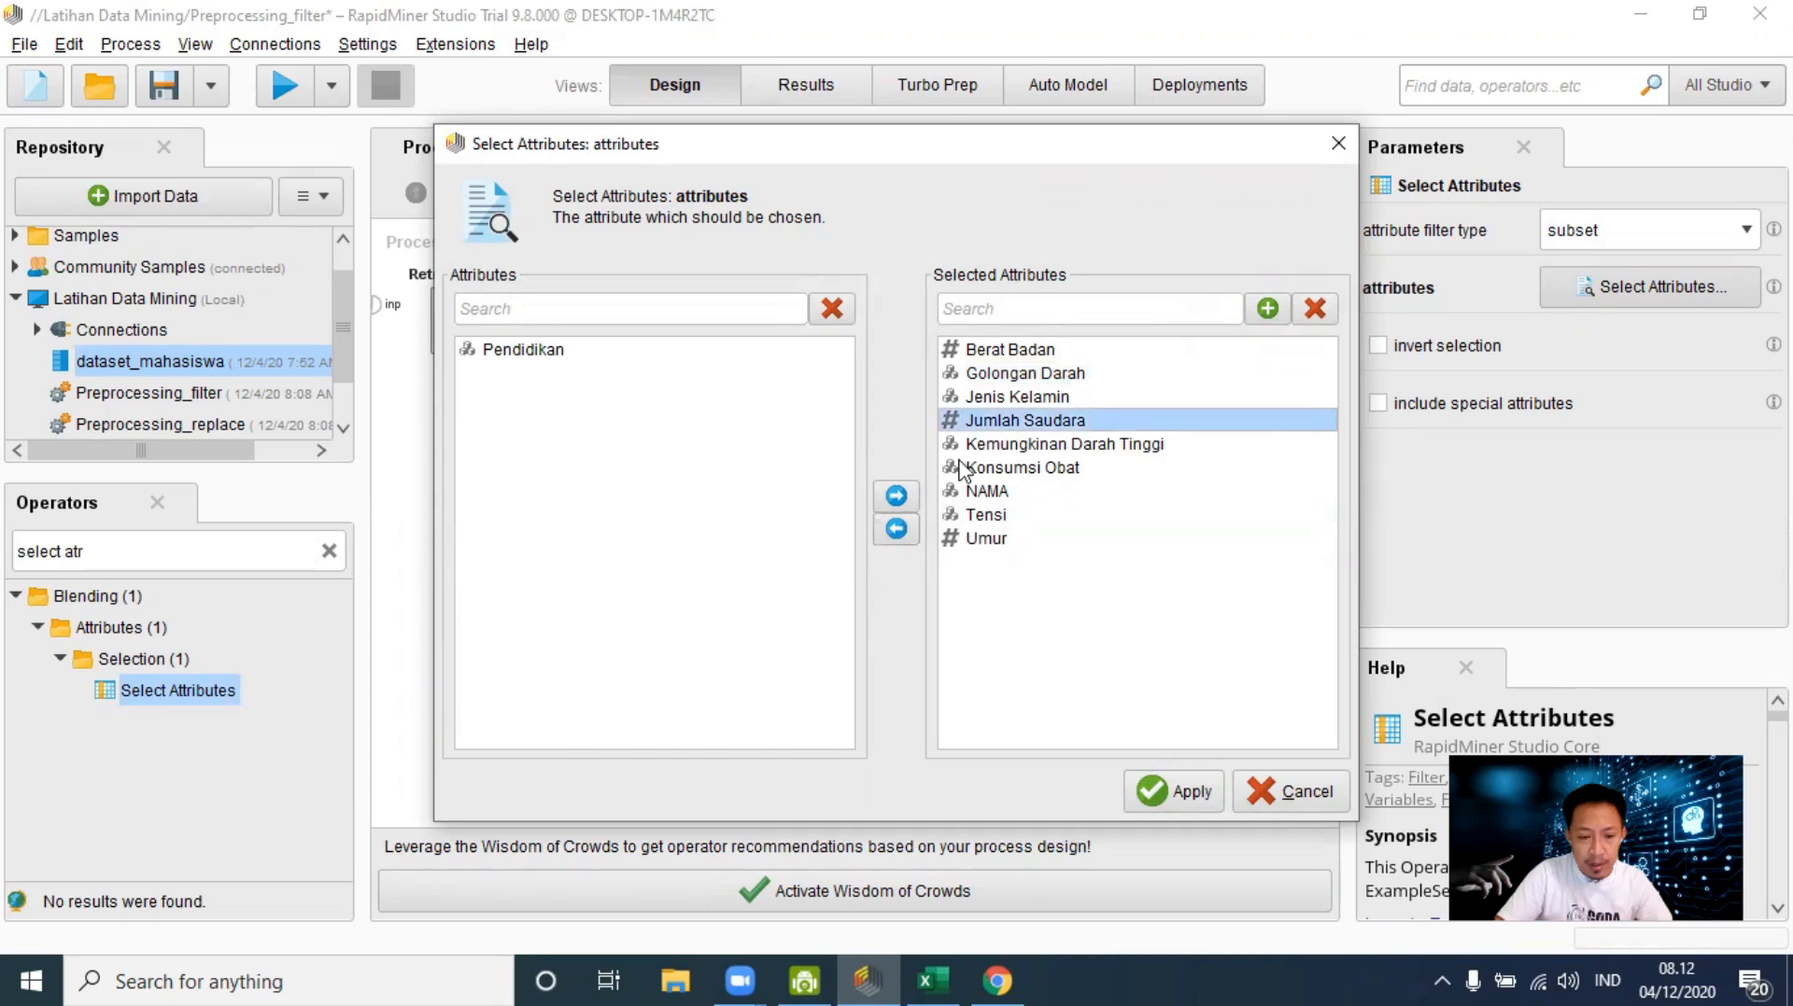
click(896, 530)
click(1159, 787)
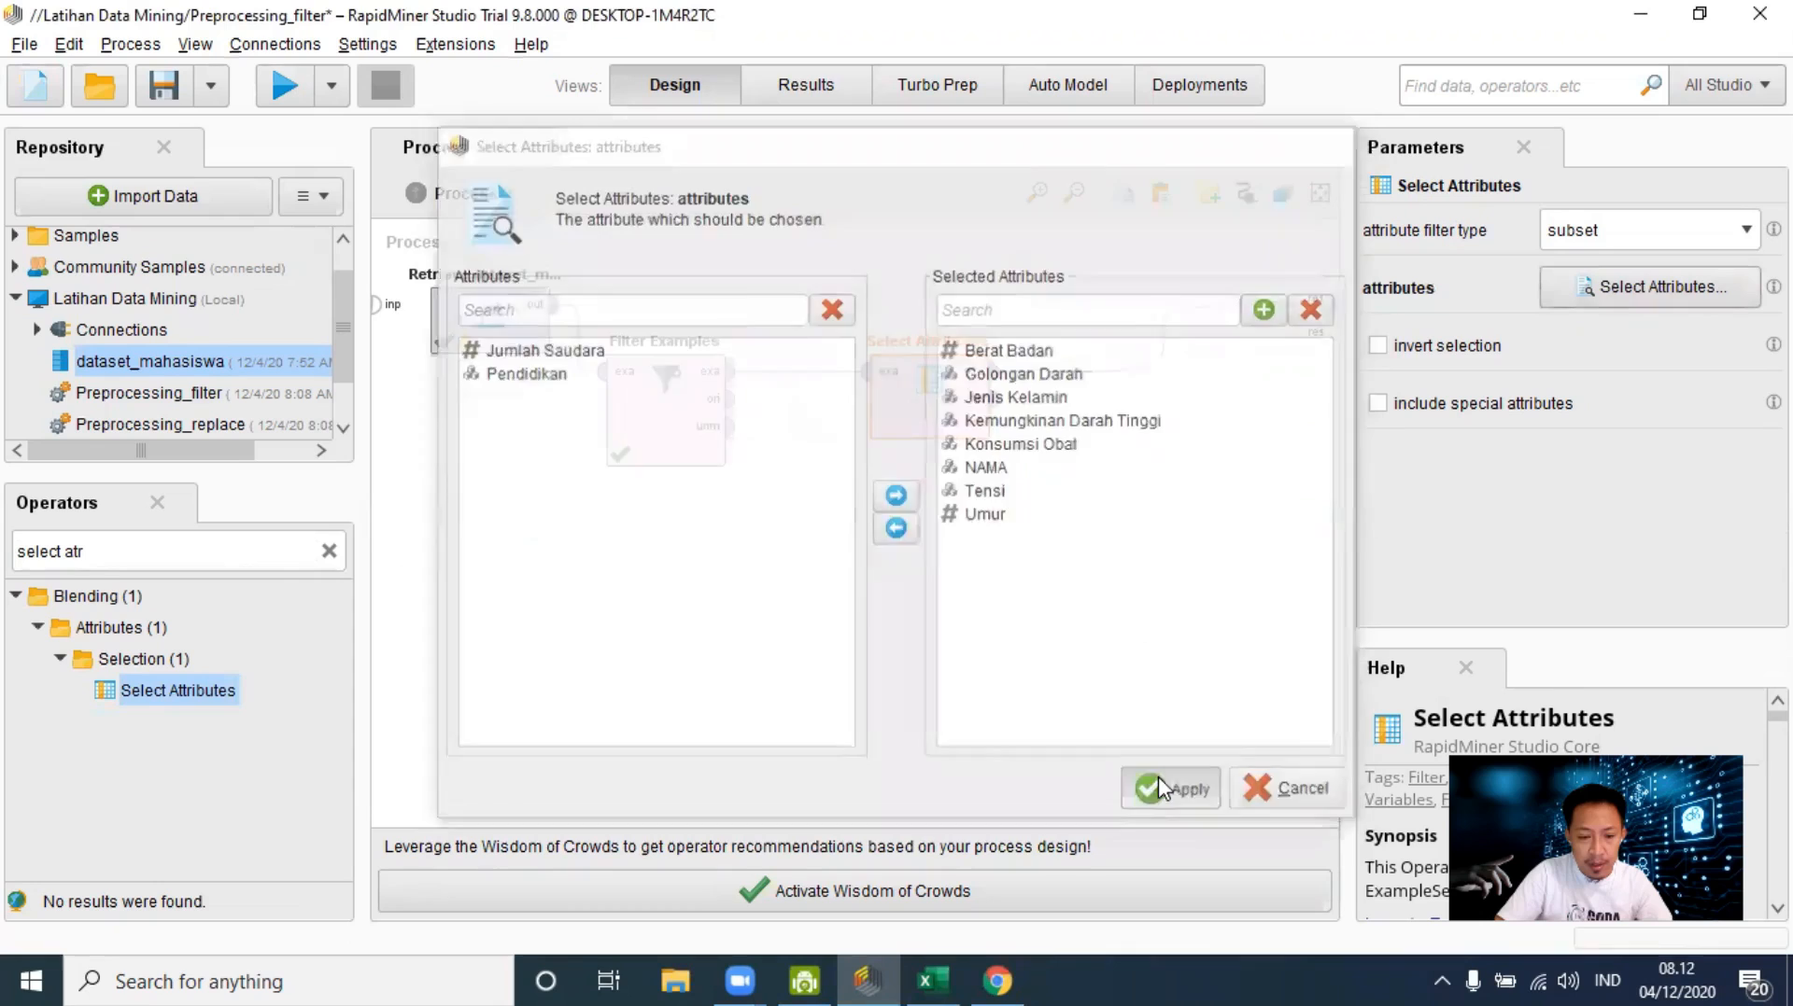
Step: Run the process and examine the remaining attributes in the result's data table and statistics
click(285, 85)
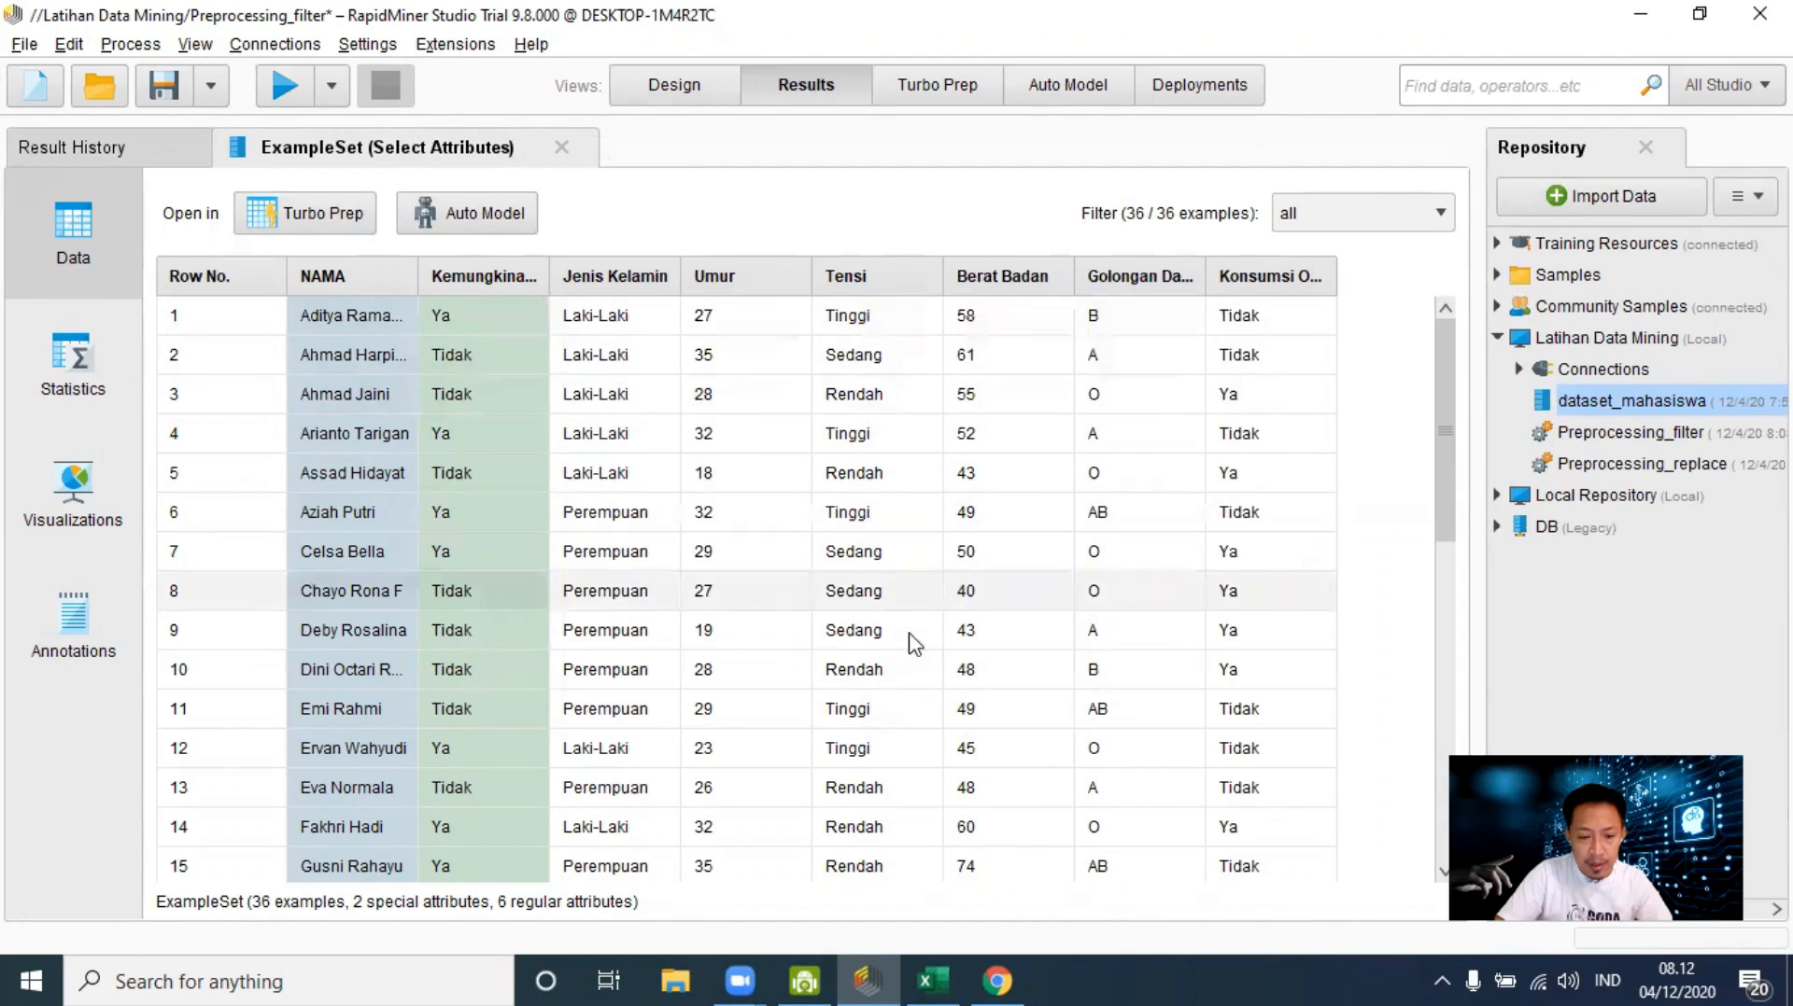
scroll(947, 560, down, 3)
scroll(949, 562, up, 3)
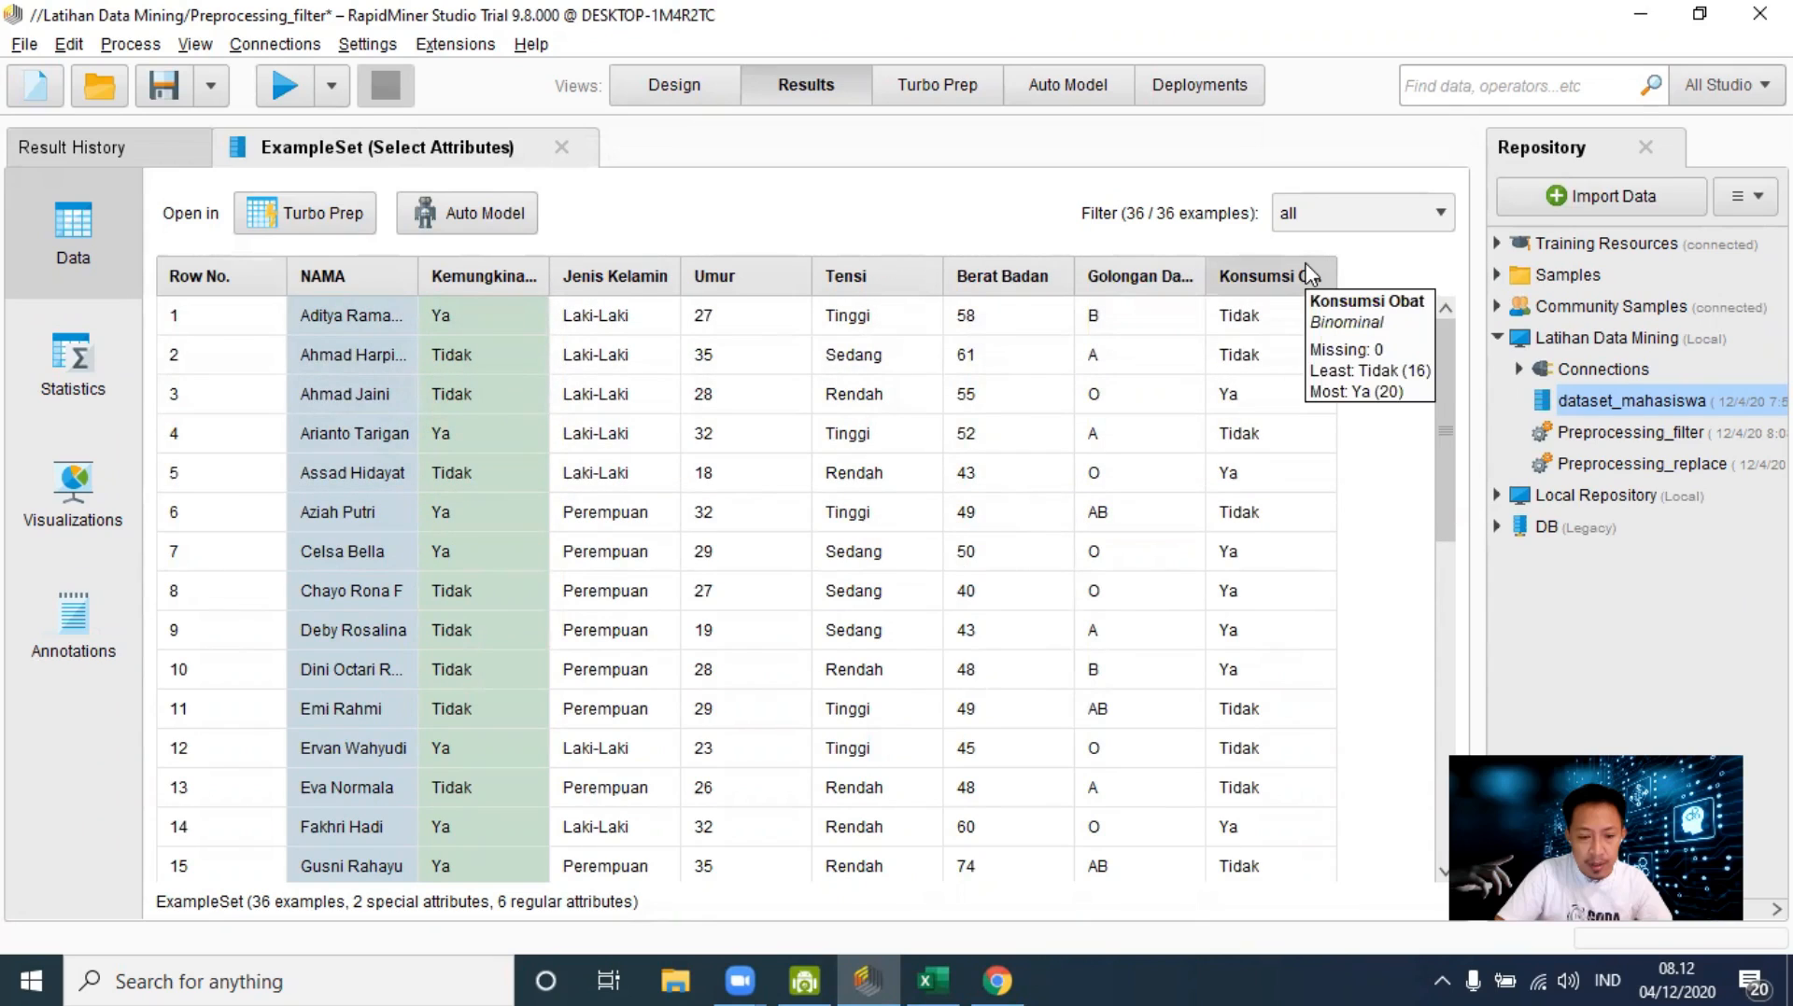
click(60, 357)
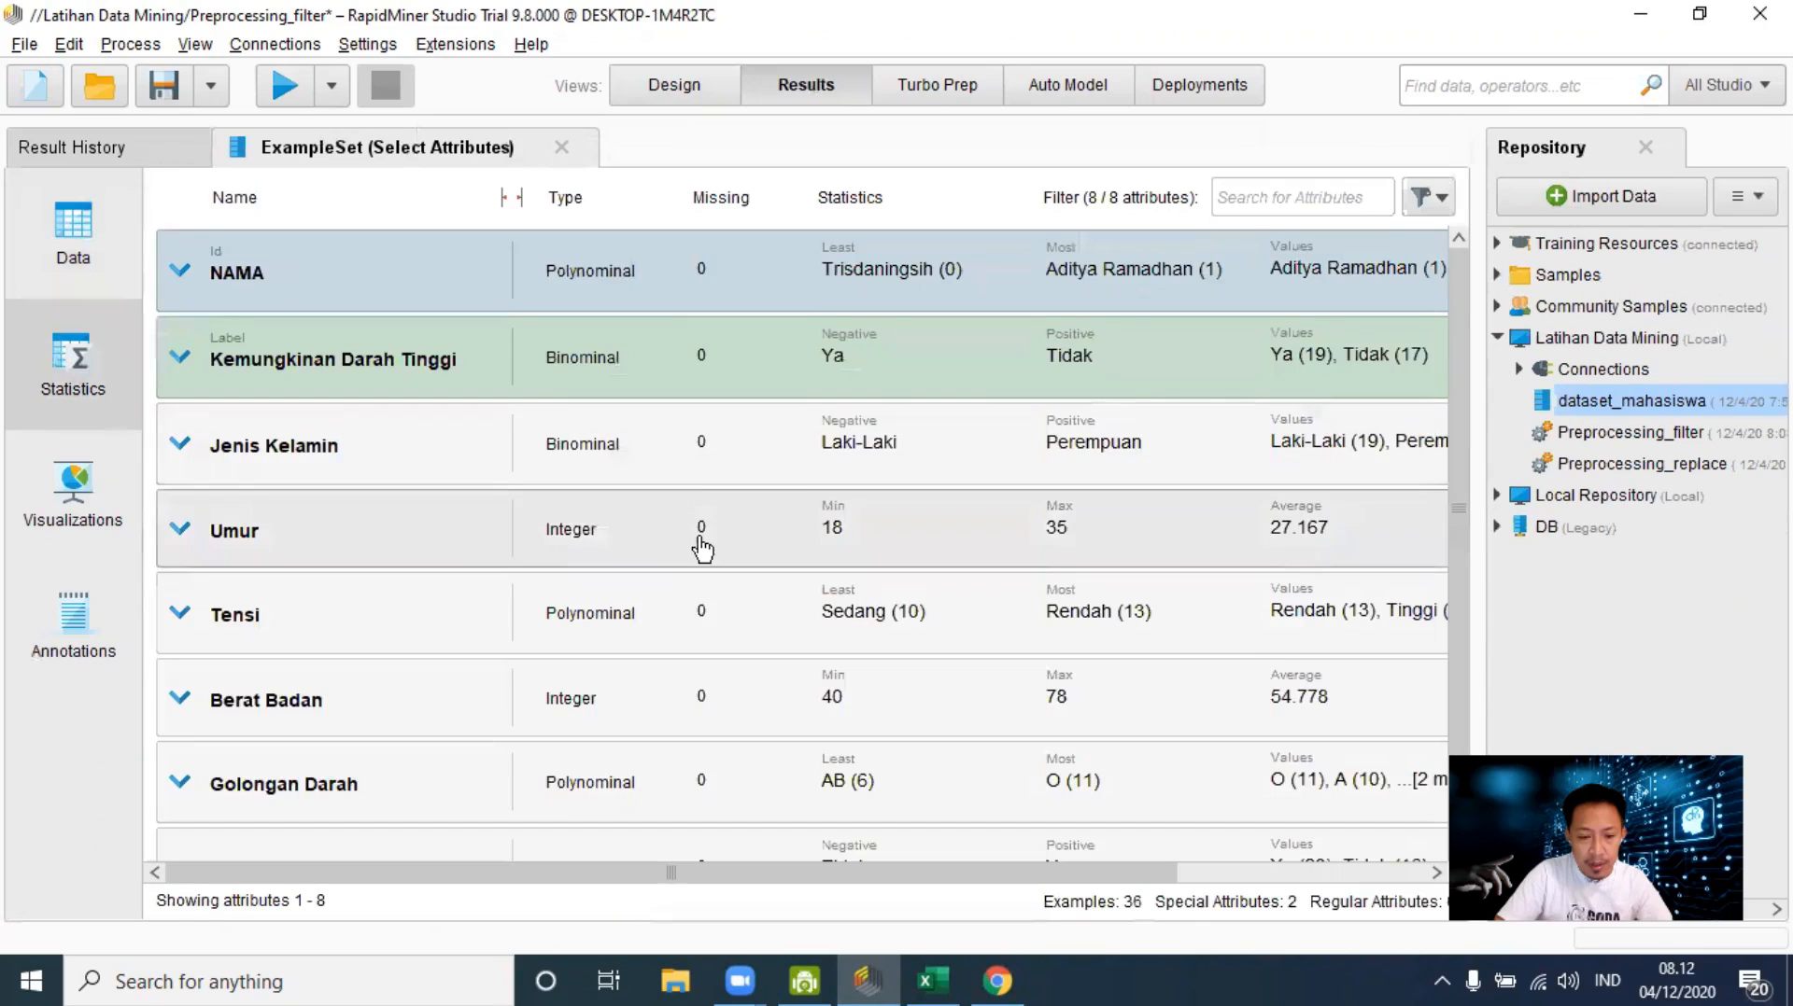
scroll(688, 520, down, 1)
scroll(712, 688, up, 1)
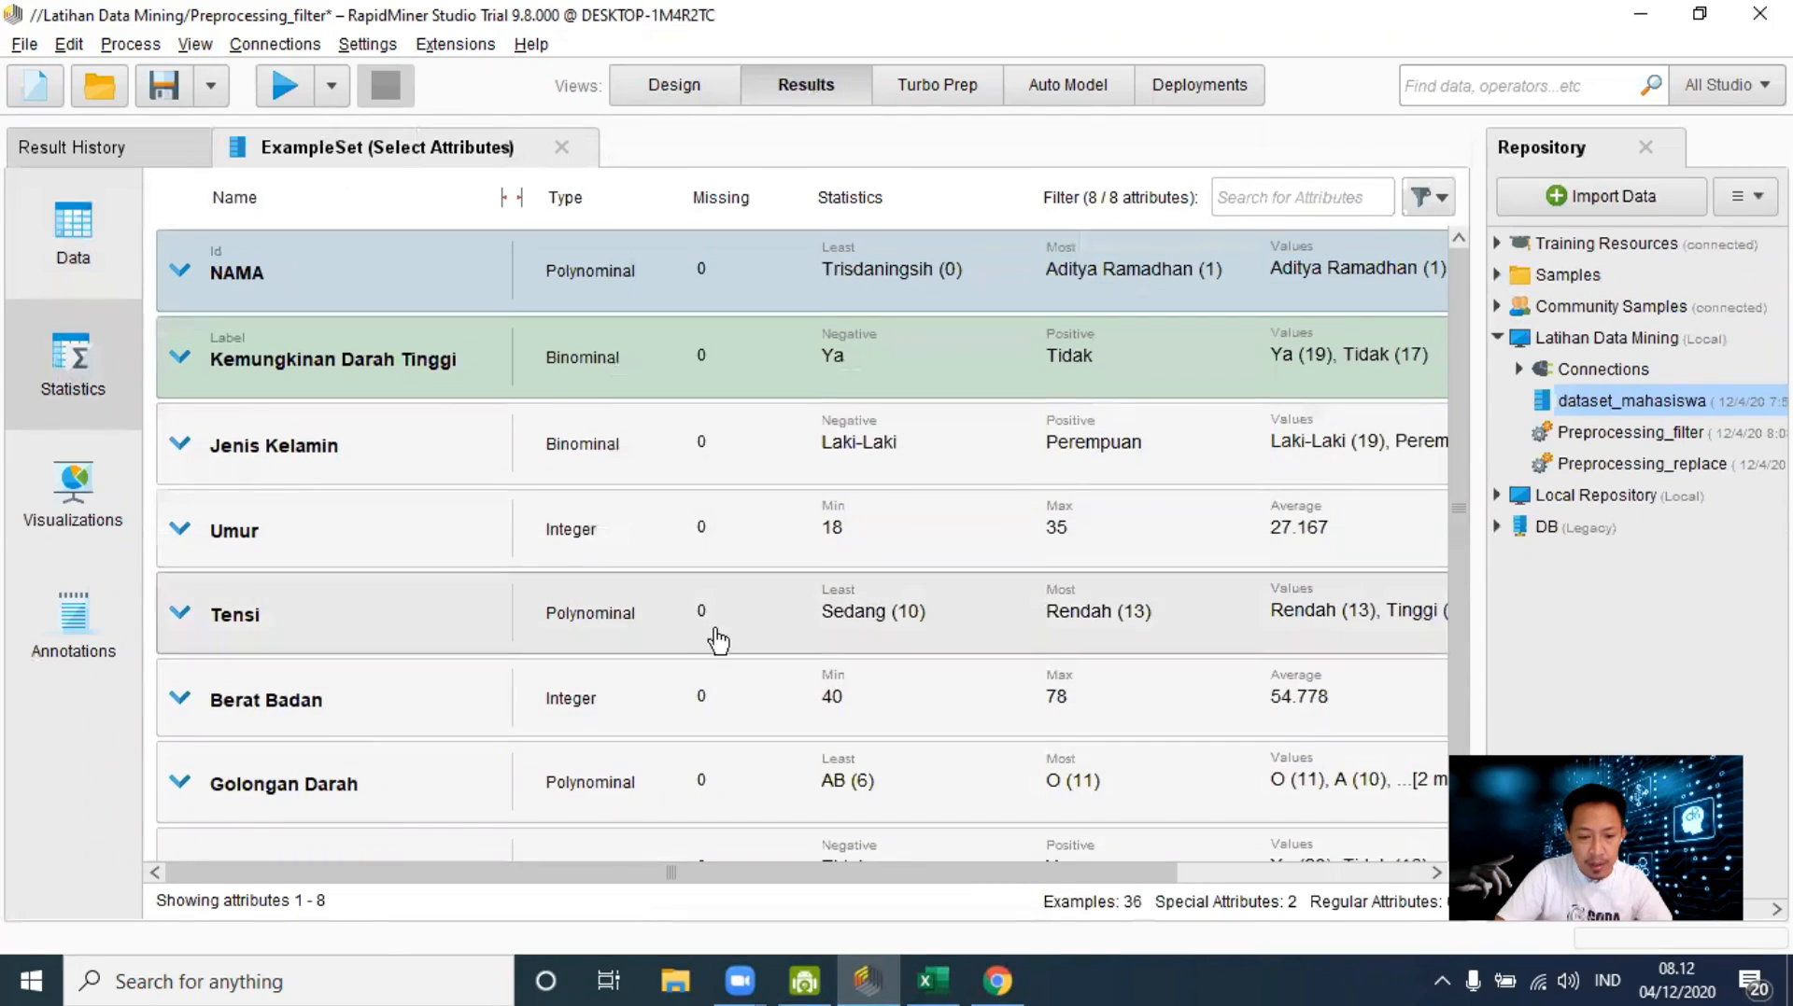
click(73, 233)
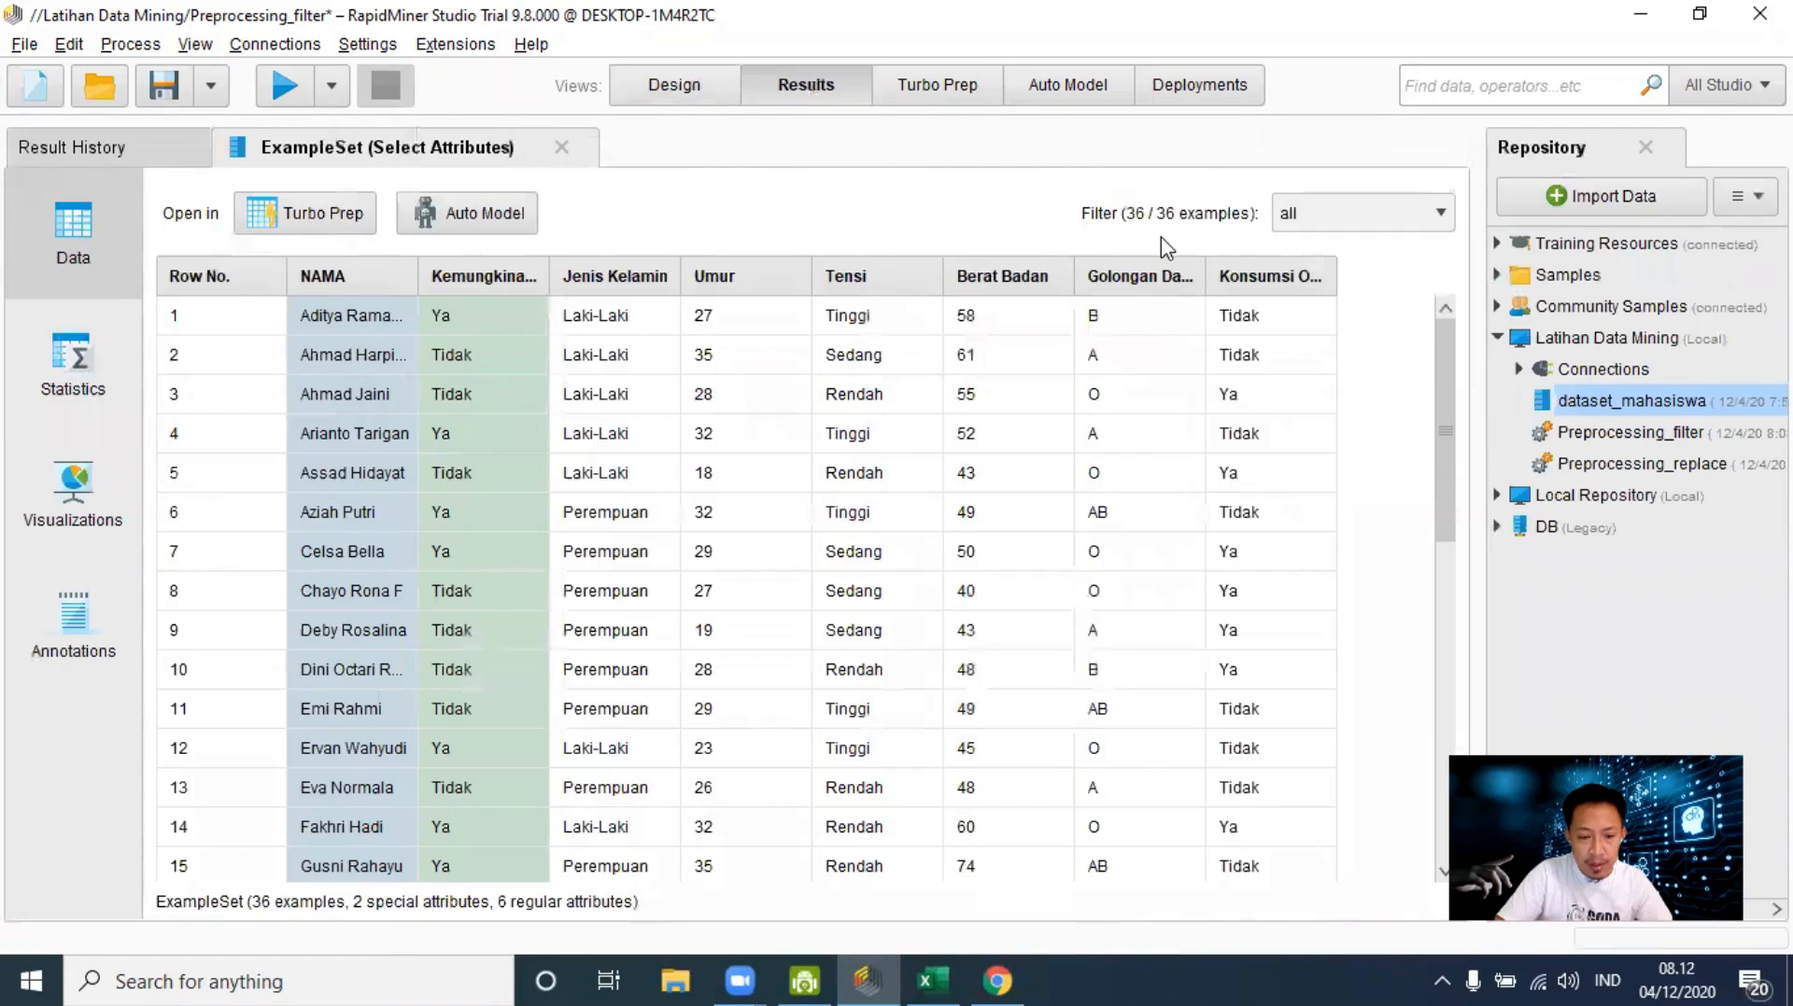
click(82, 367)
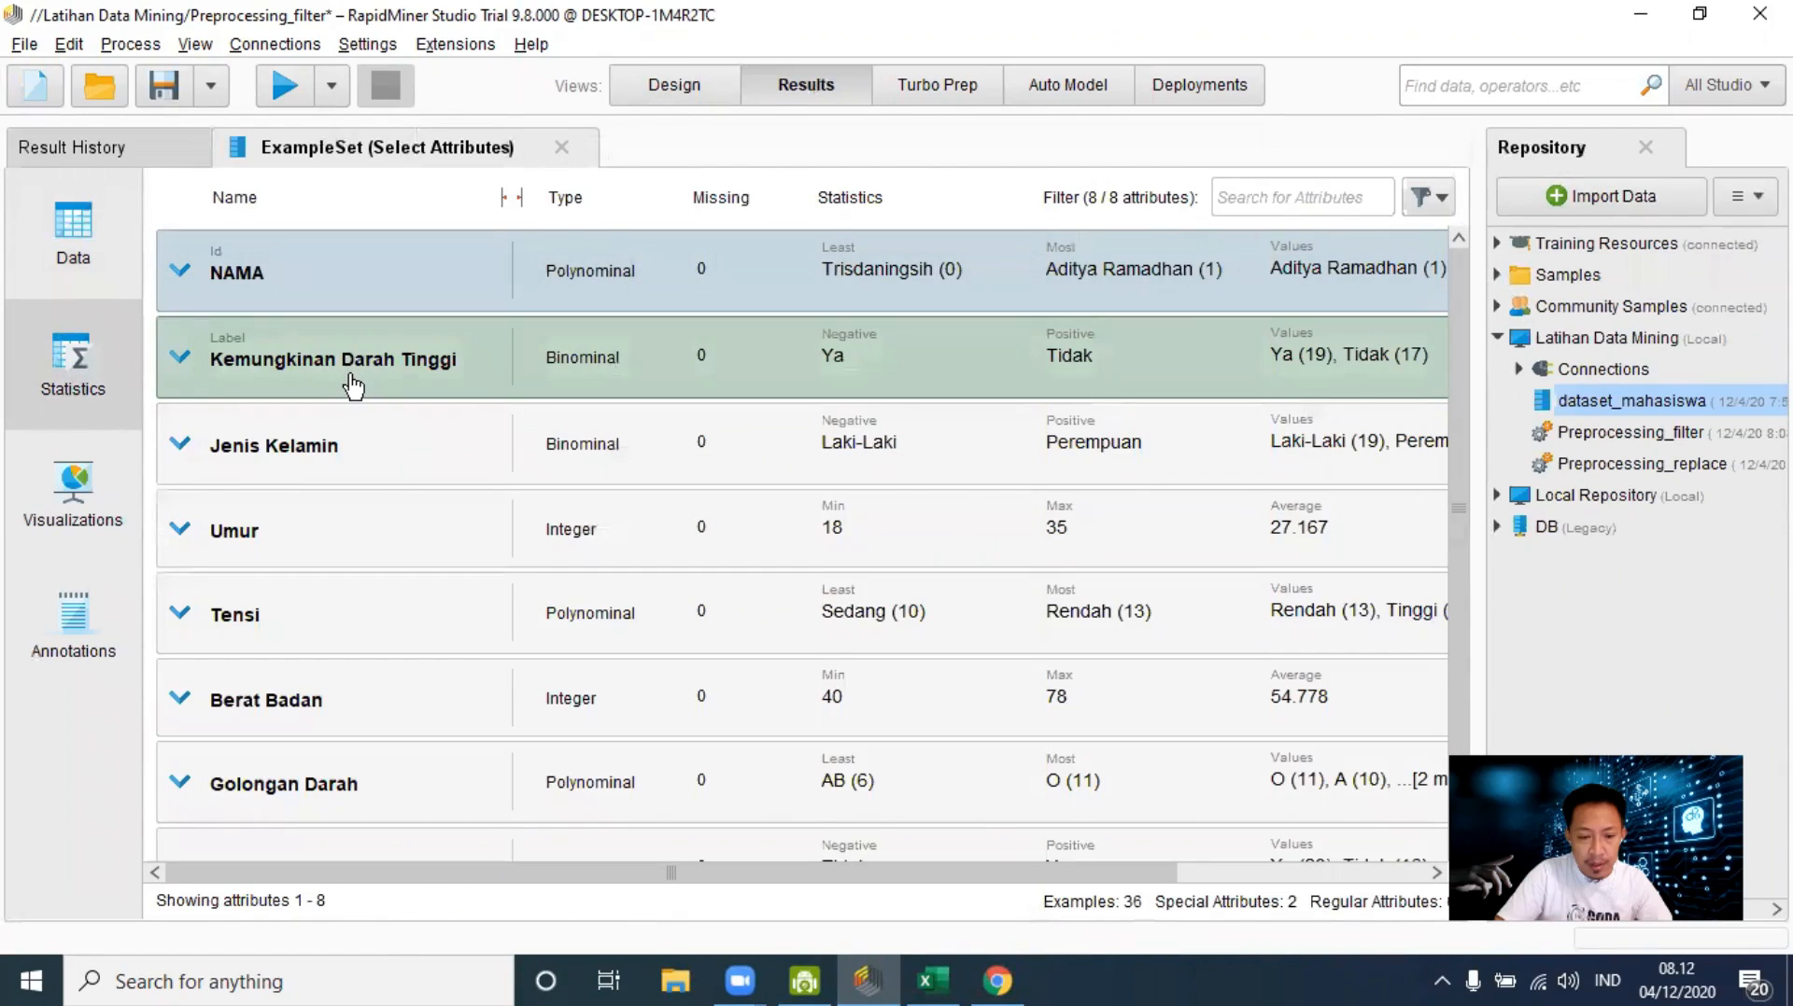
click(78, 256)
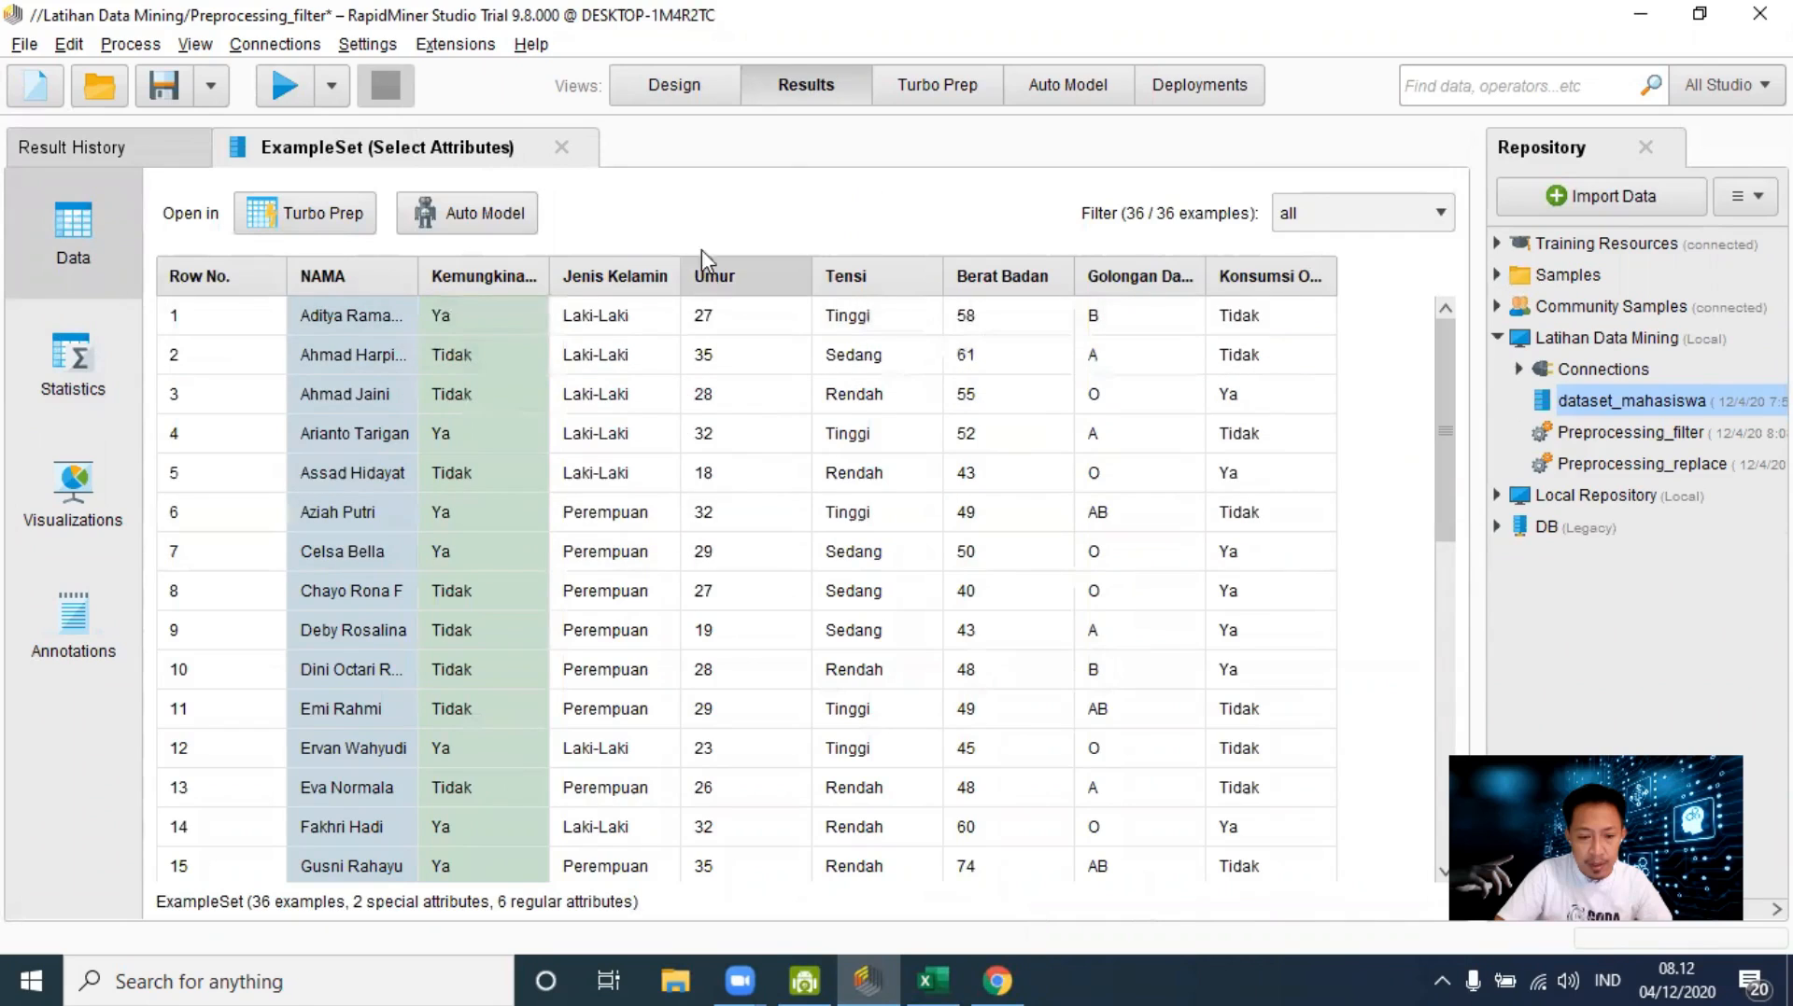
Step: In the process design, move Select Attributes closer to Filter Examples and insert a Write CSV operator between it and the result output
click(671, 94)
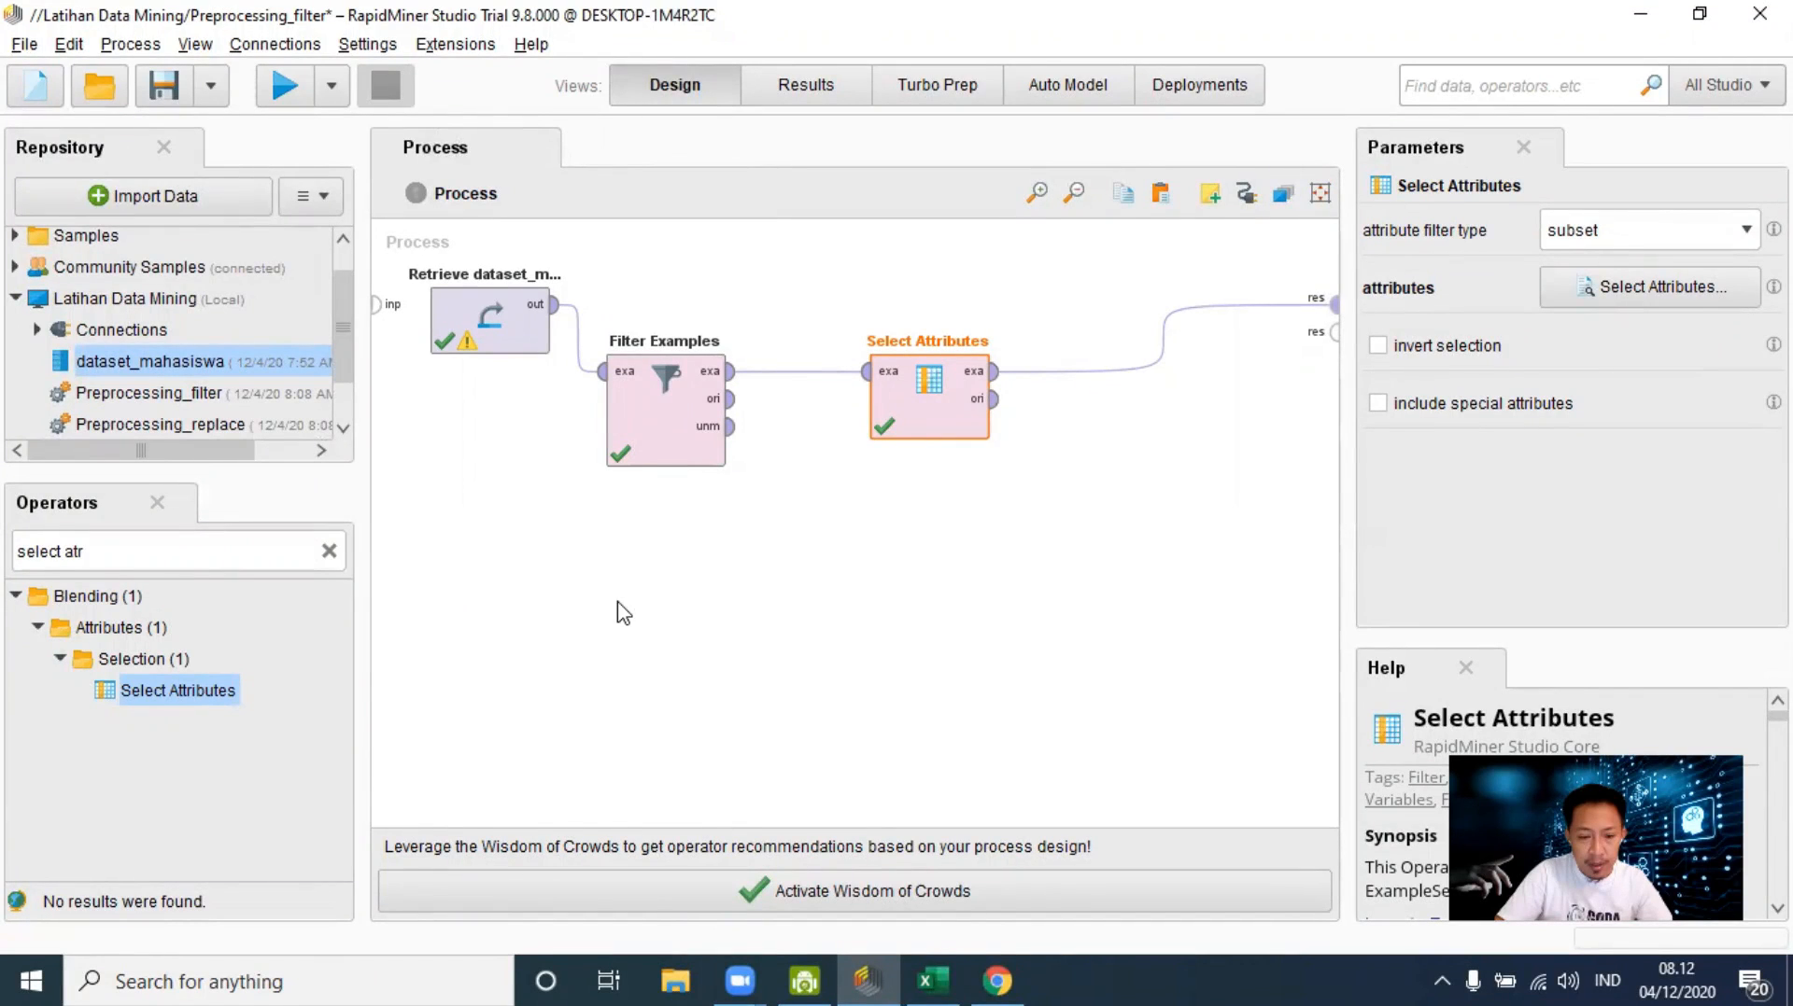
drag(981, 431, 897, 432)
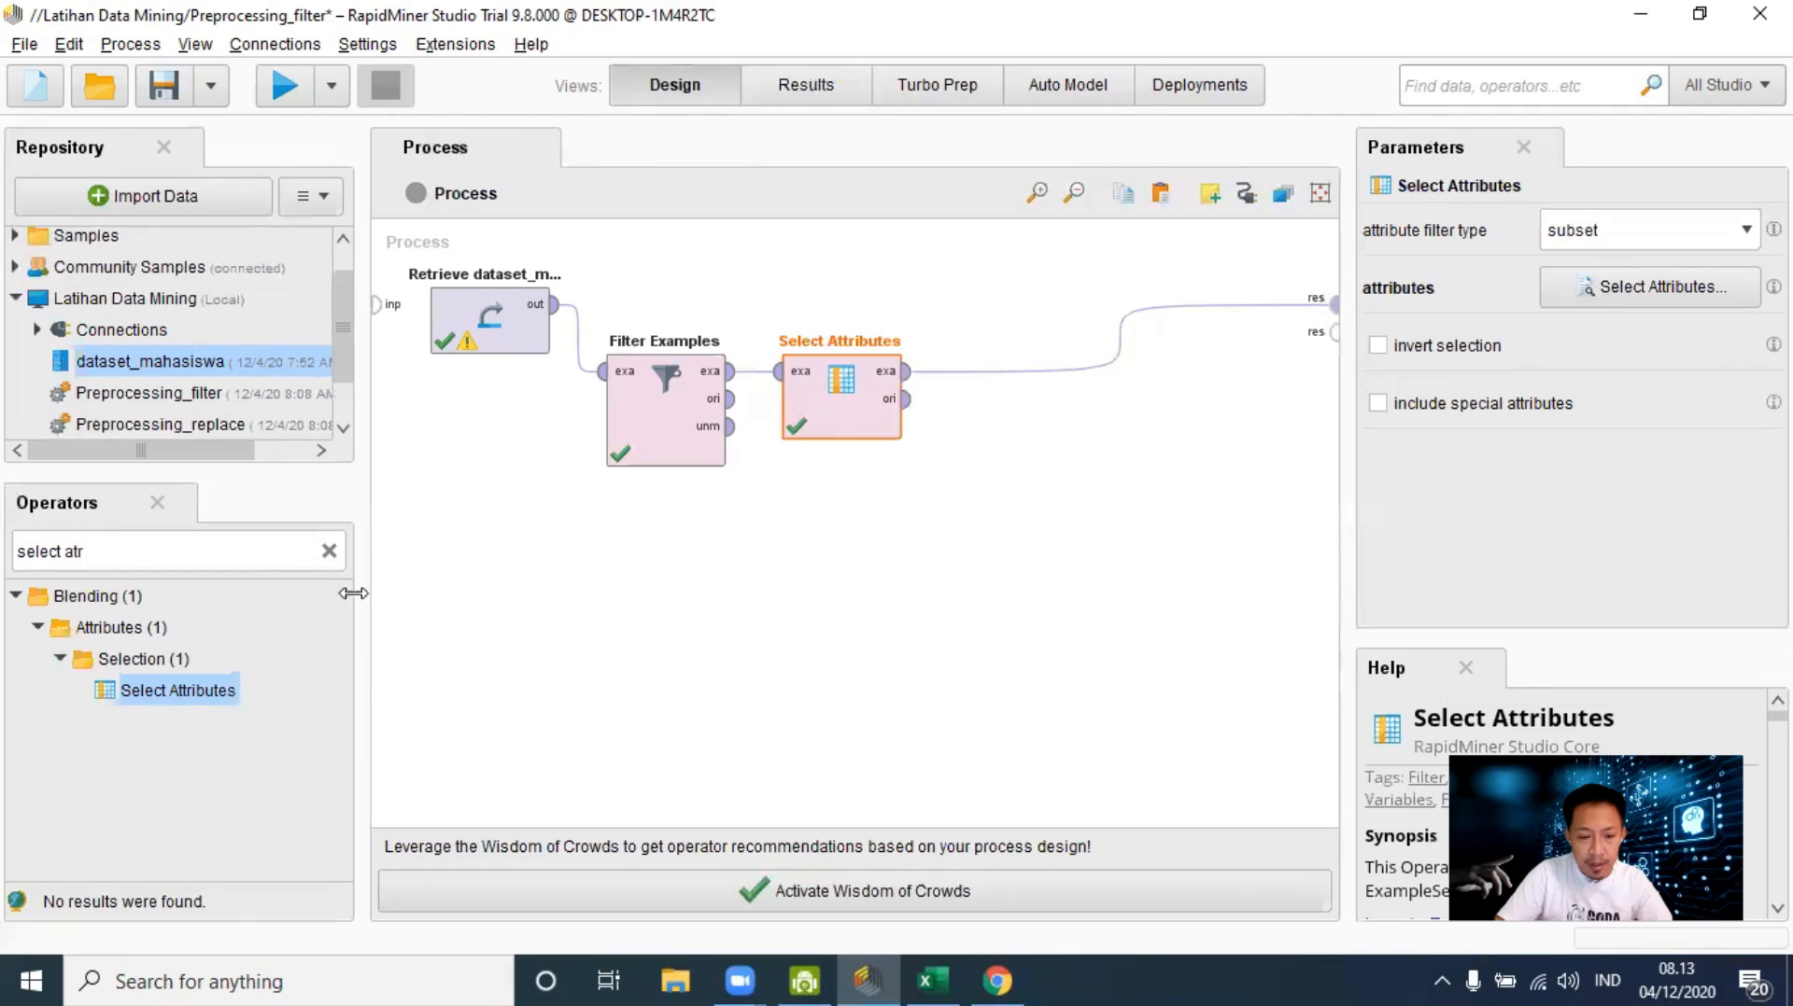
click(328, 551)
text(write)
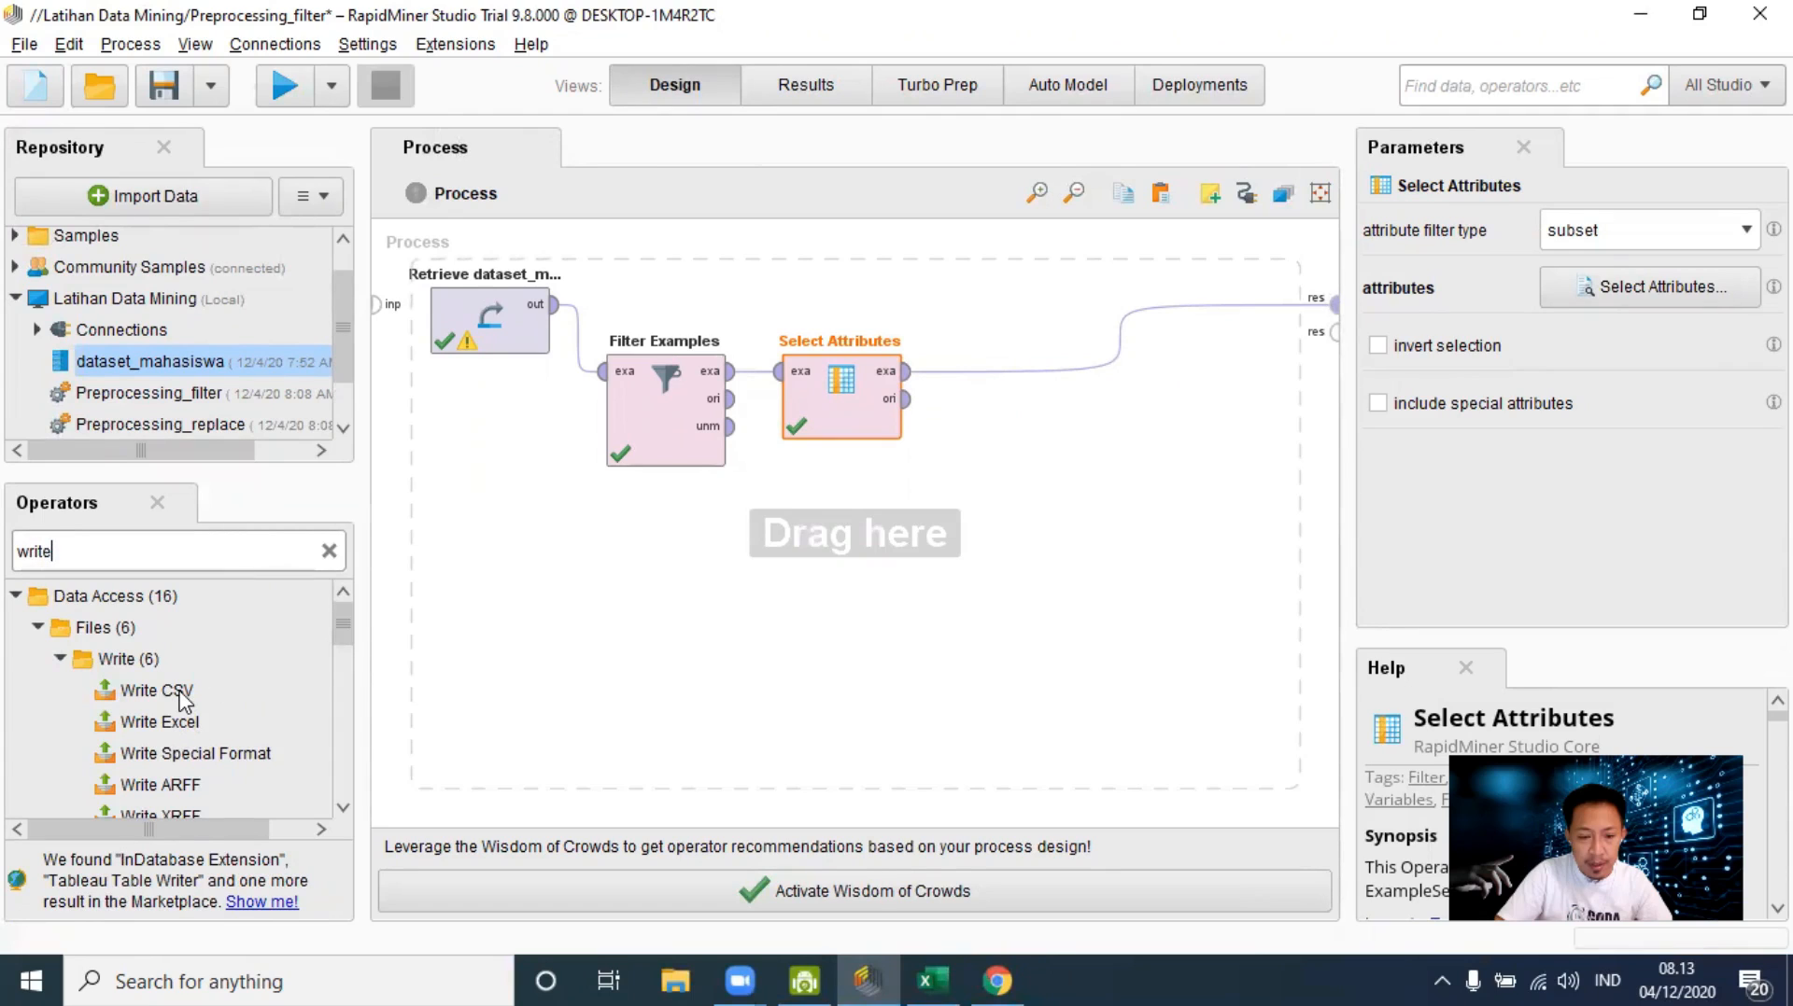
drag(184, 700, 1053, 417)
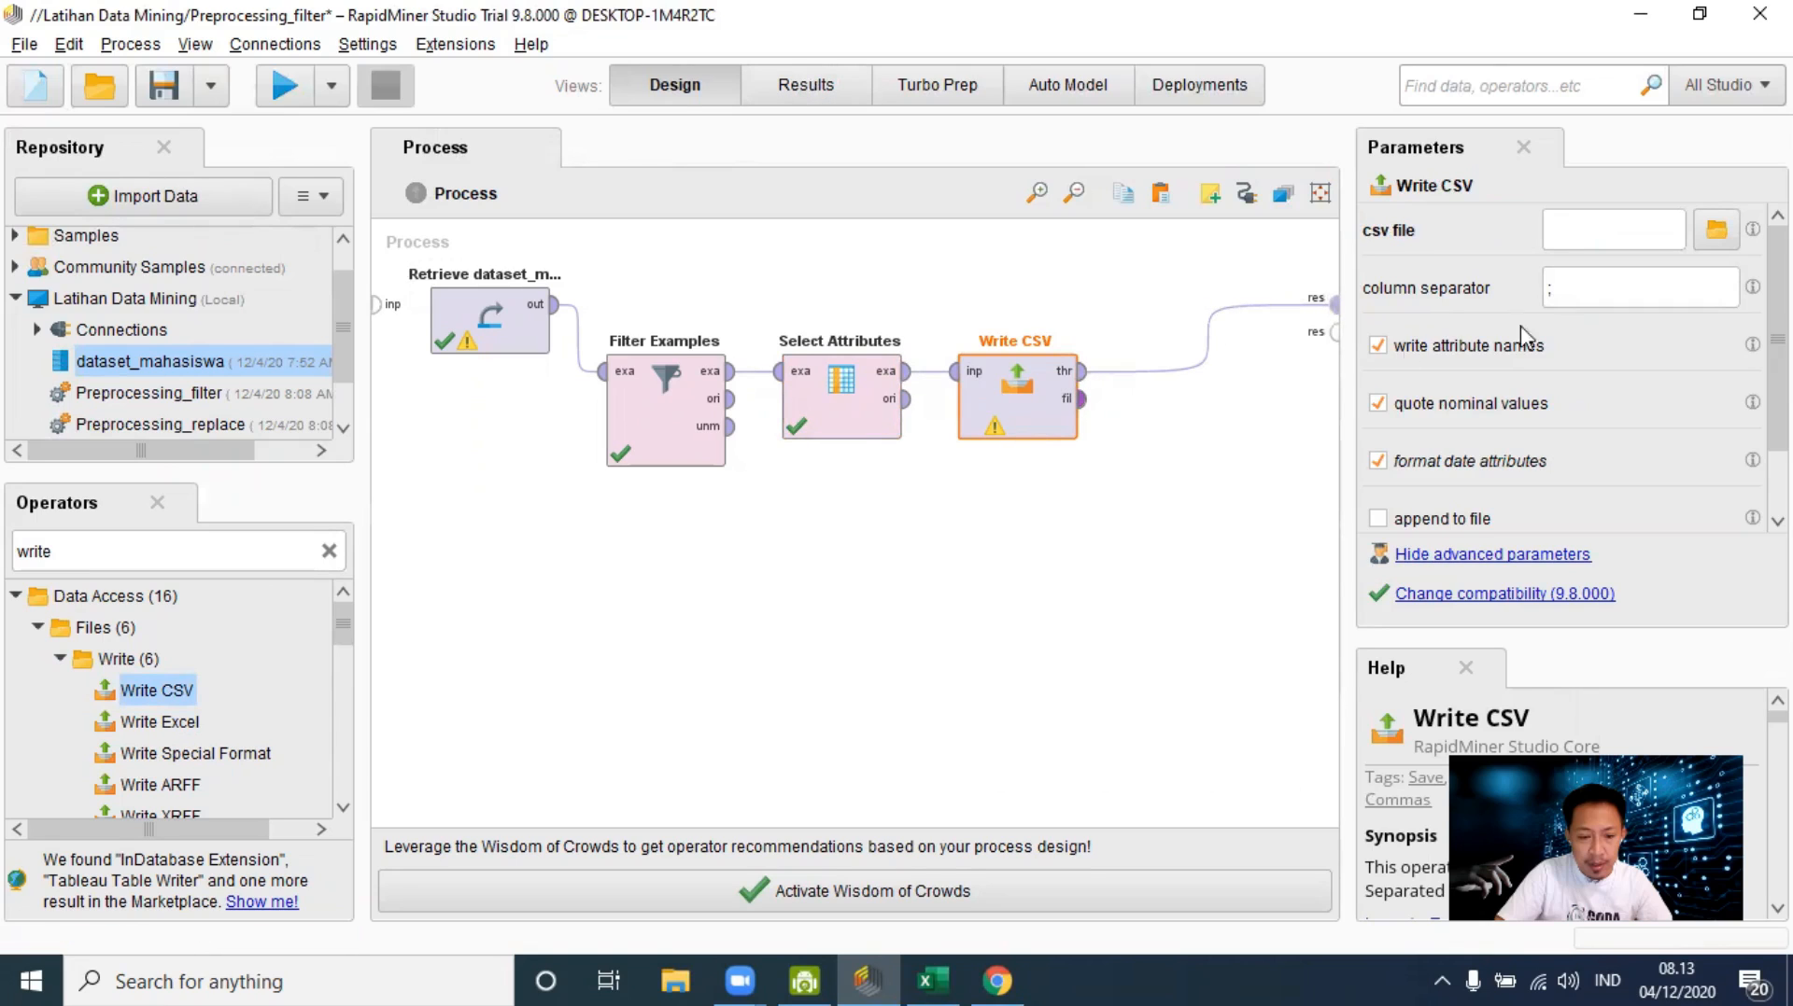
Step: Set the Write CSV output file to Data_Mahasiswa_Clean in the Desktop folder
click(1716, 229)
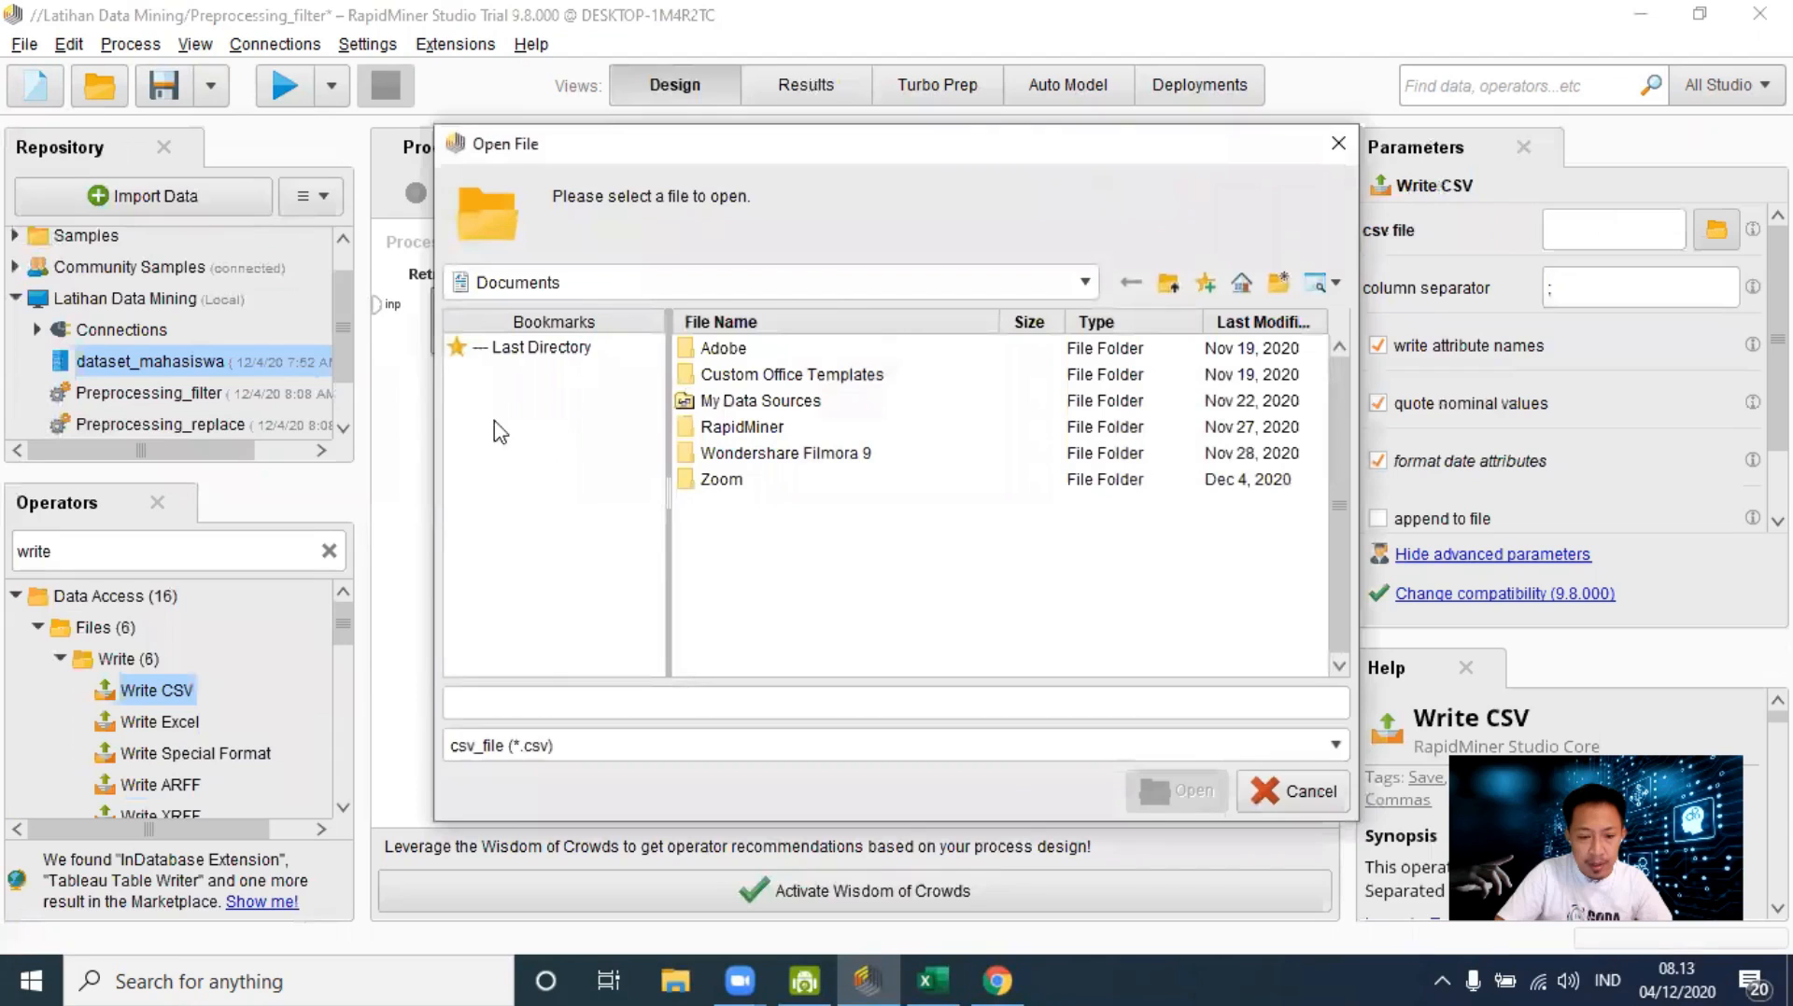
click(625, 282)
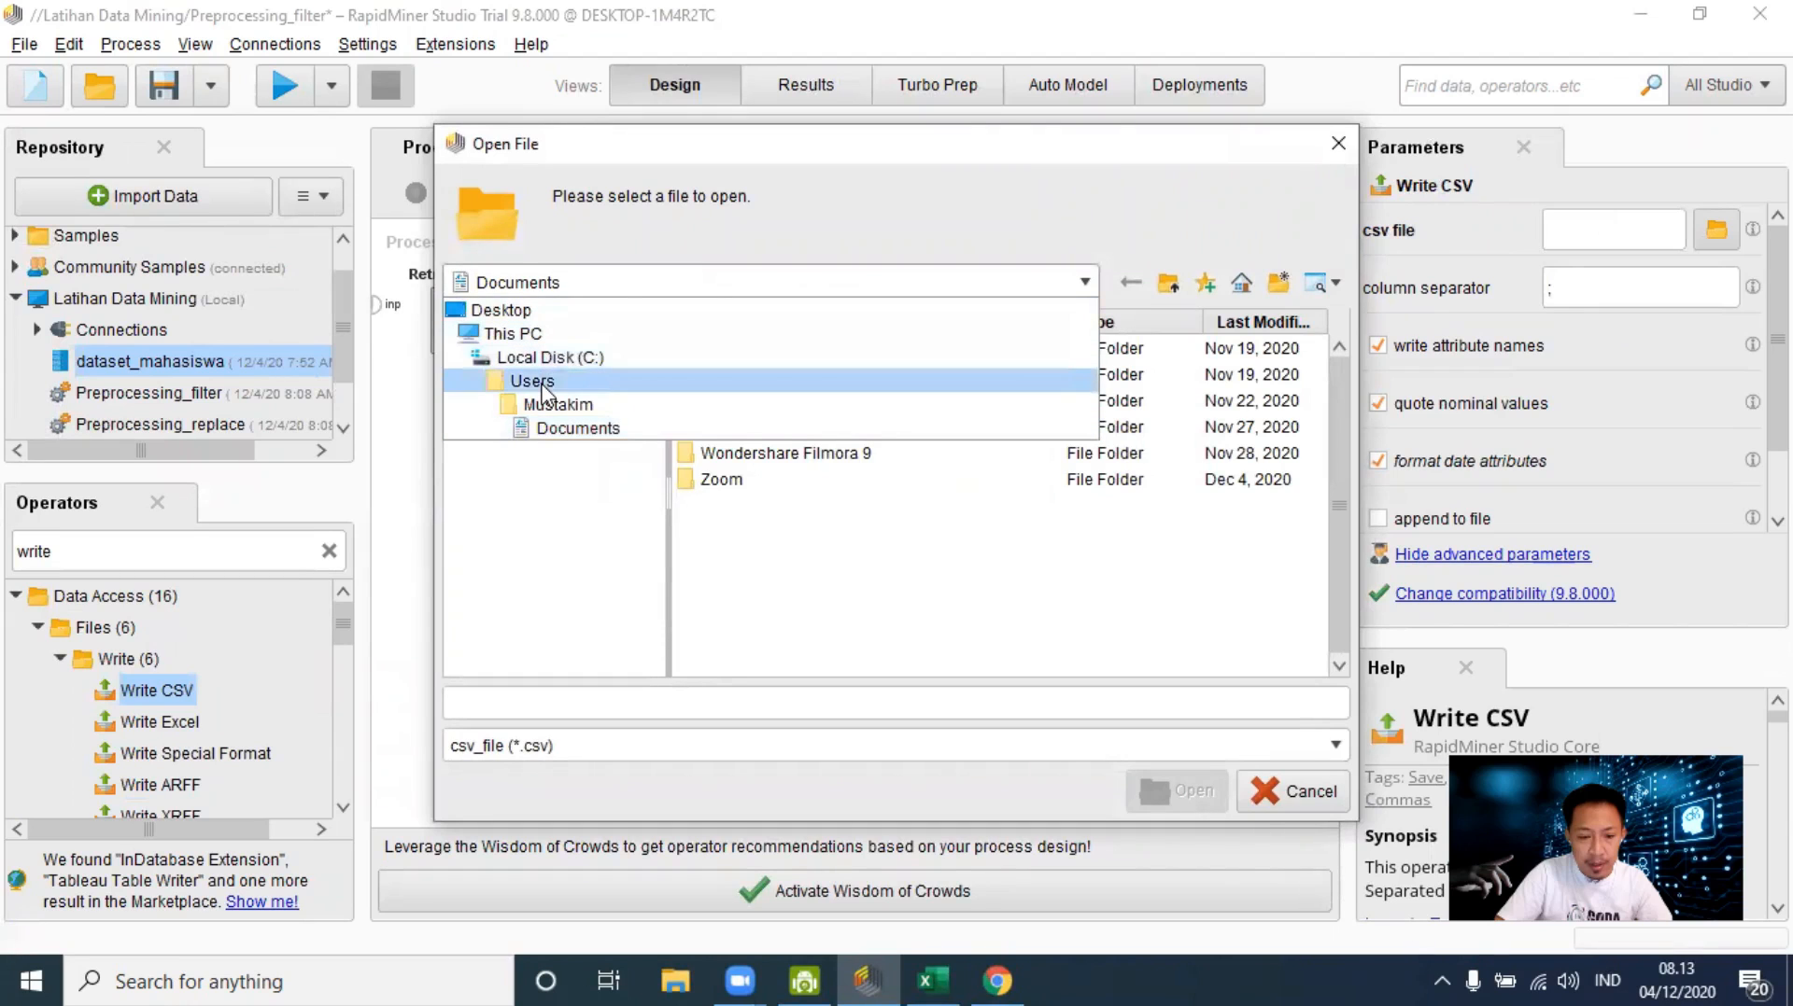
click(543, 310)
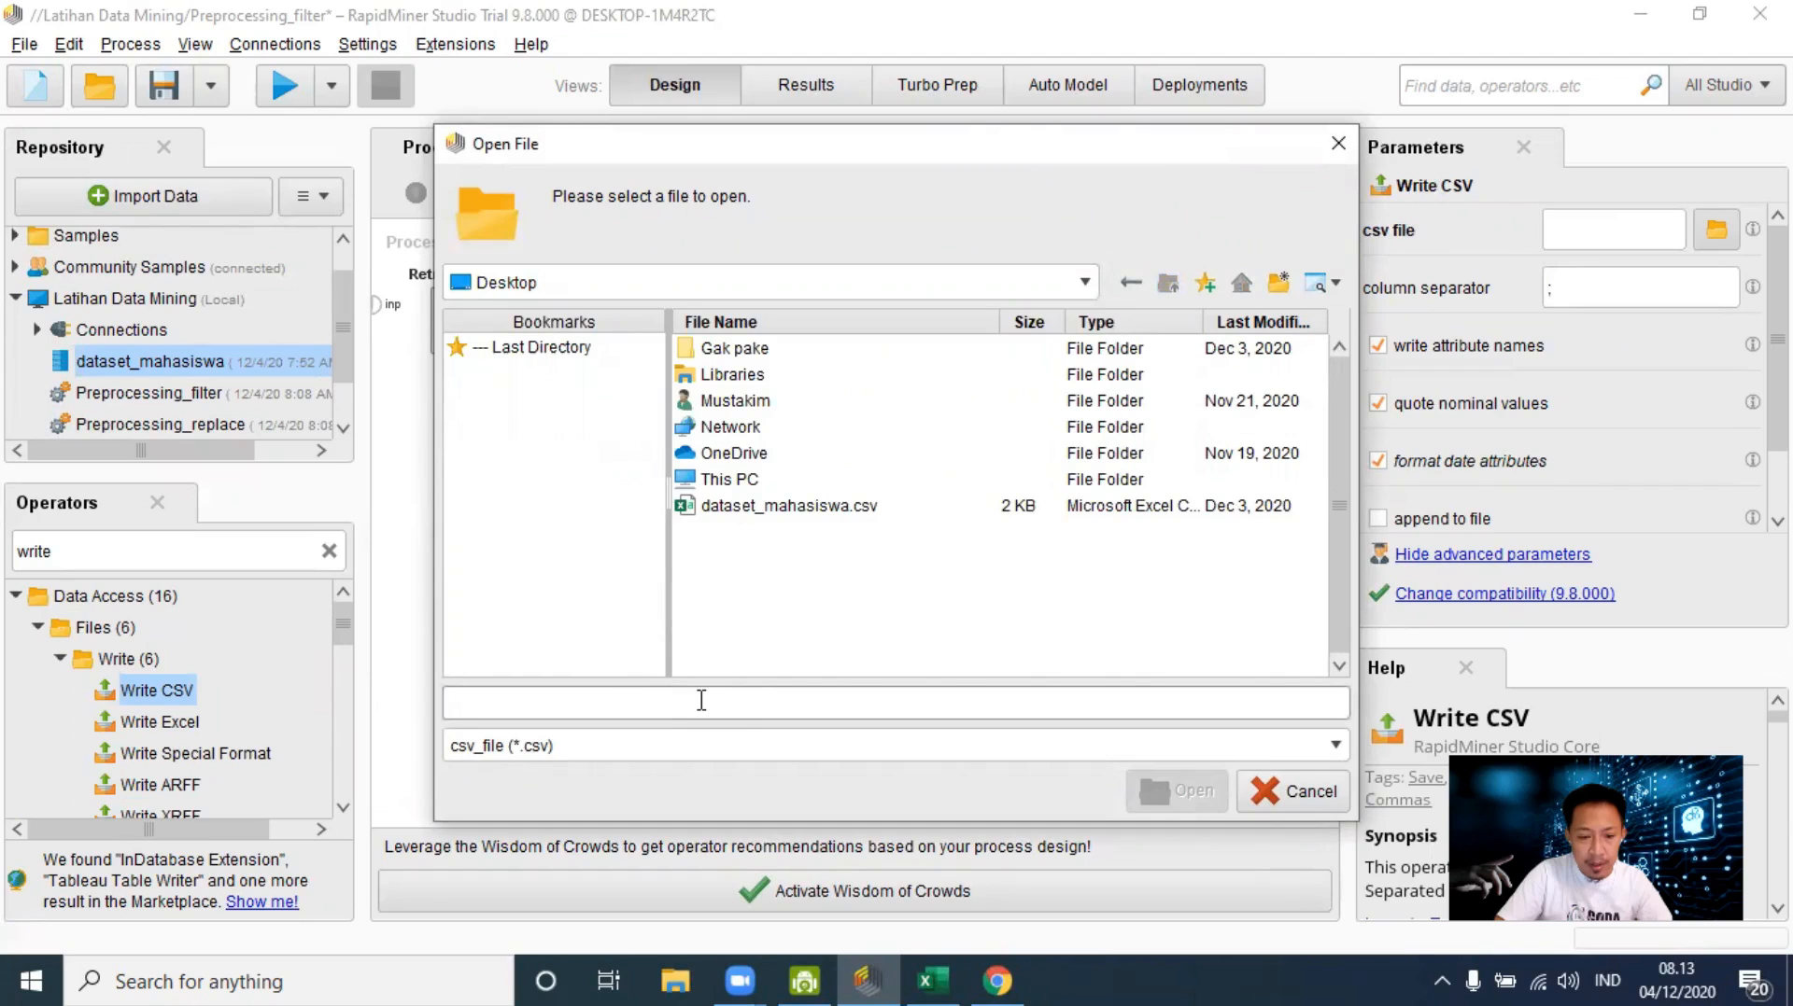
text(Data_Mahasisw)
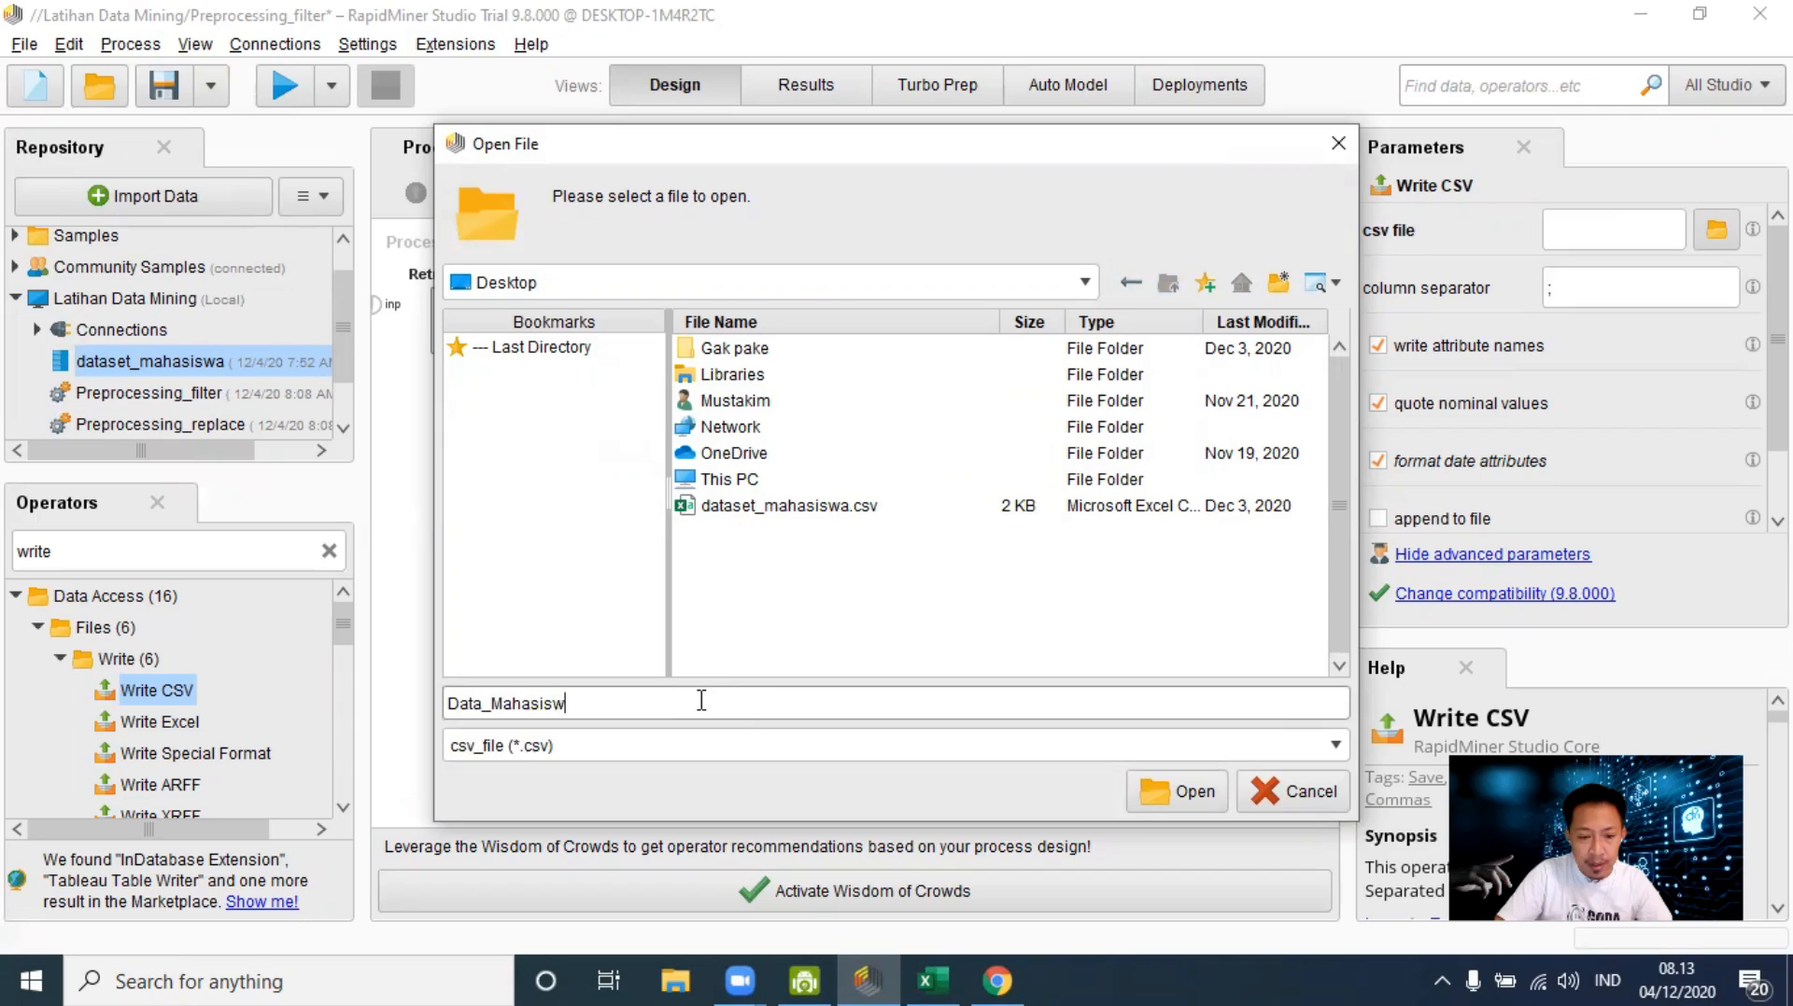
text(a_Clean)
click(1186, 792)
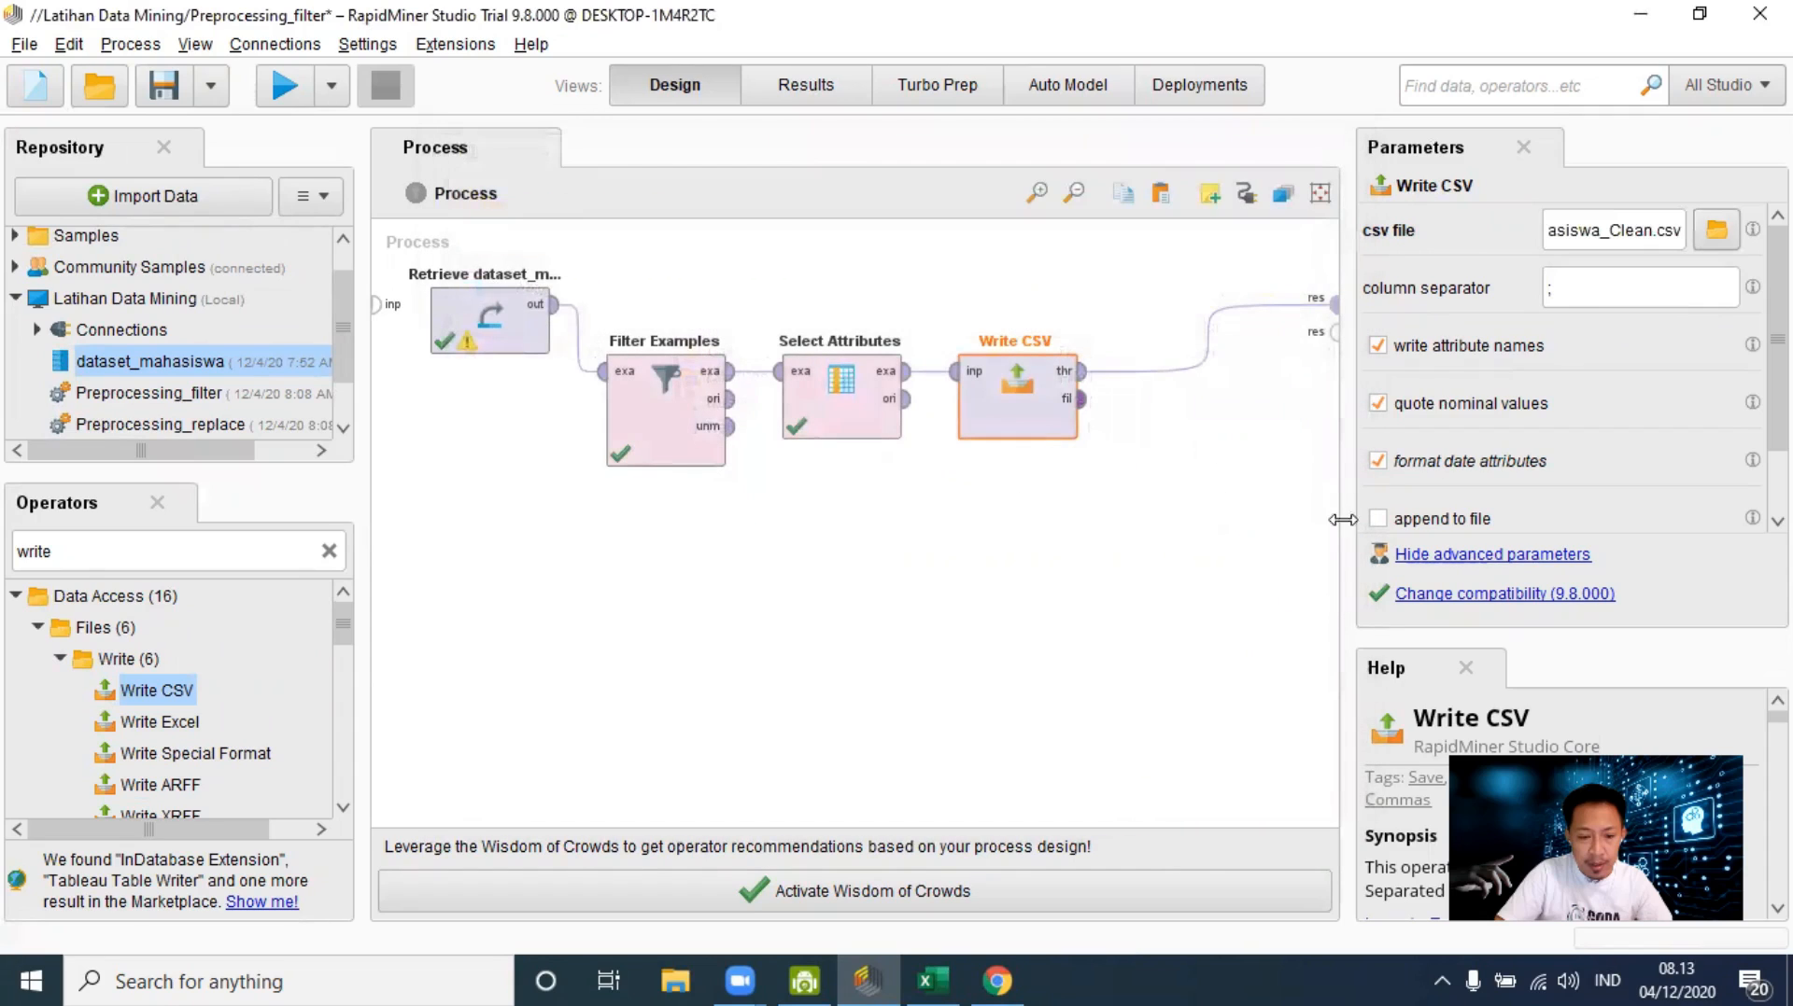
Step: Run the process to export the cleaned data and look through the resulting example set
click(283, 85)
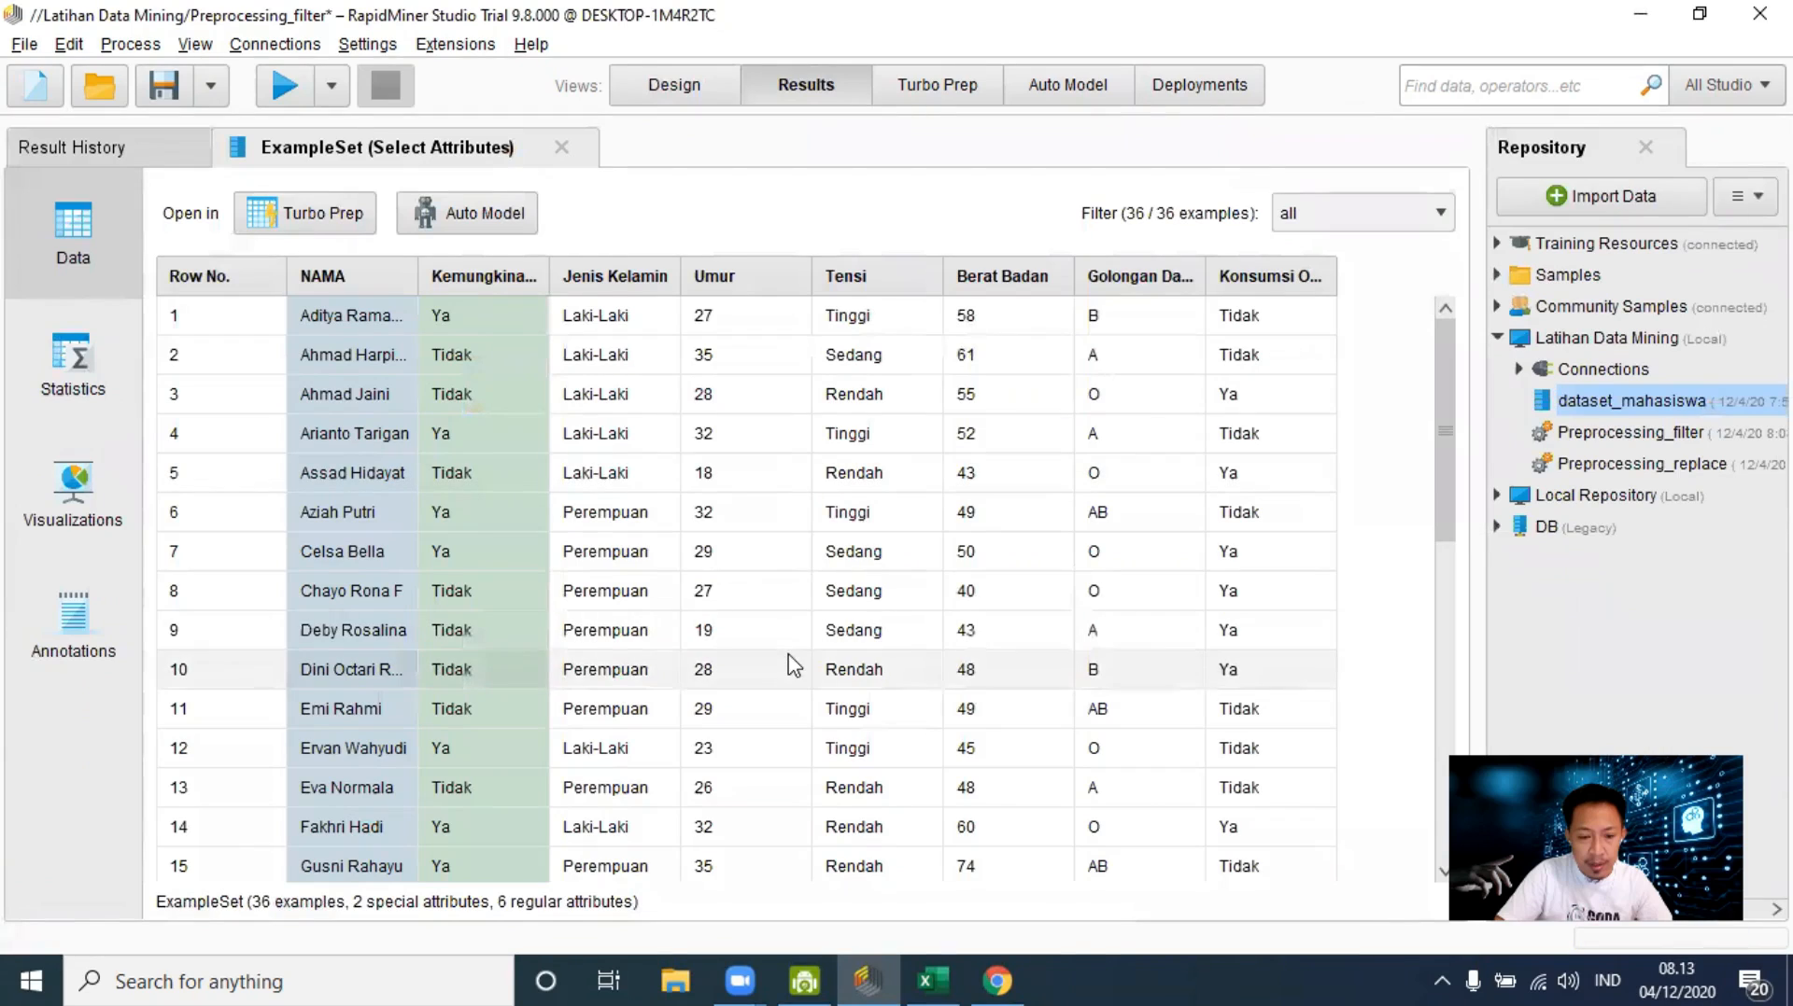
scroll(794, 616, down, 3)
scroll(793, 560, up, 3)
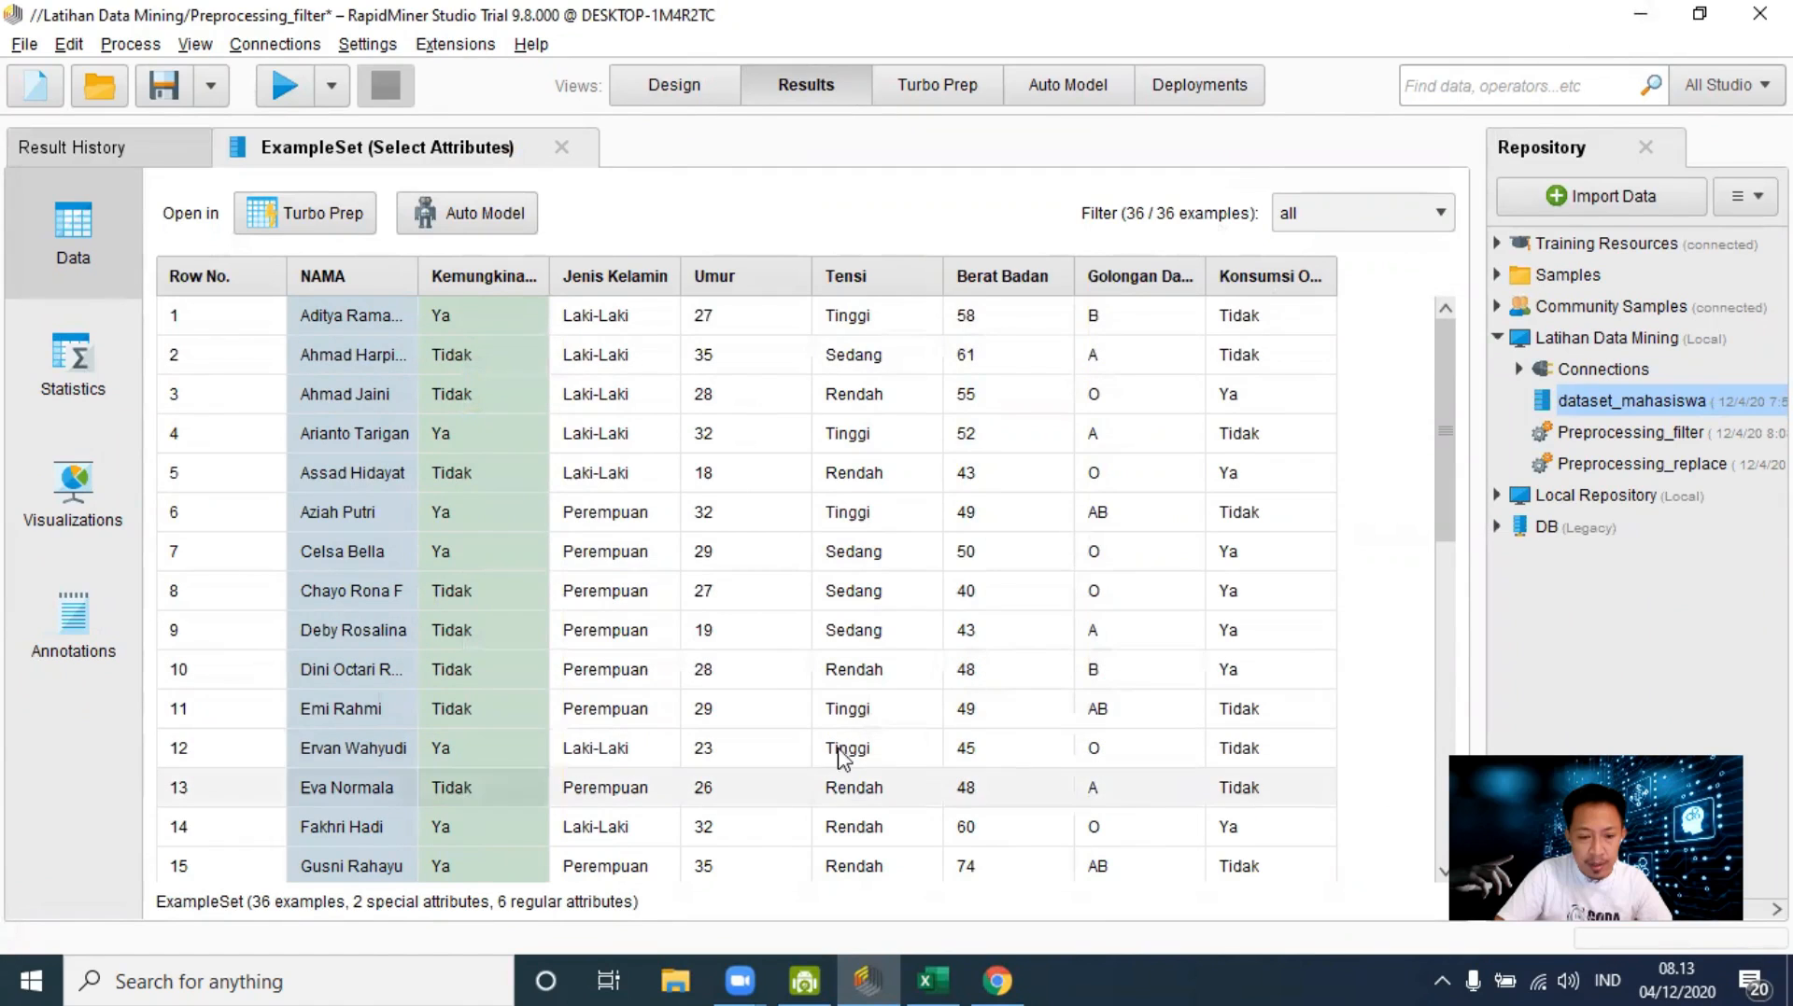
Step: Open the exported Data_Mahasiswa_Clean file from the desktop in Excel, widen the NAMA column and examine the exported columns and rows
key(super+d)
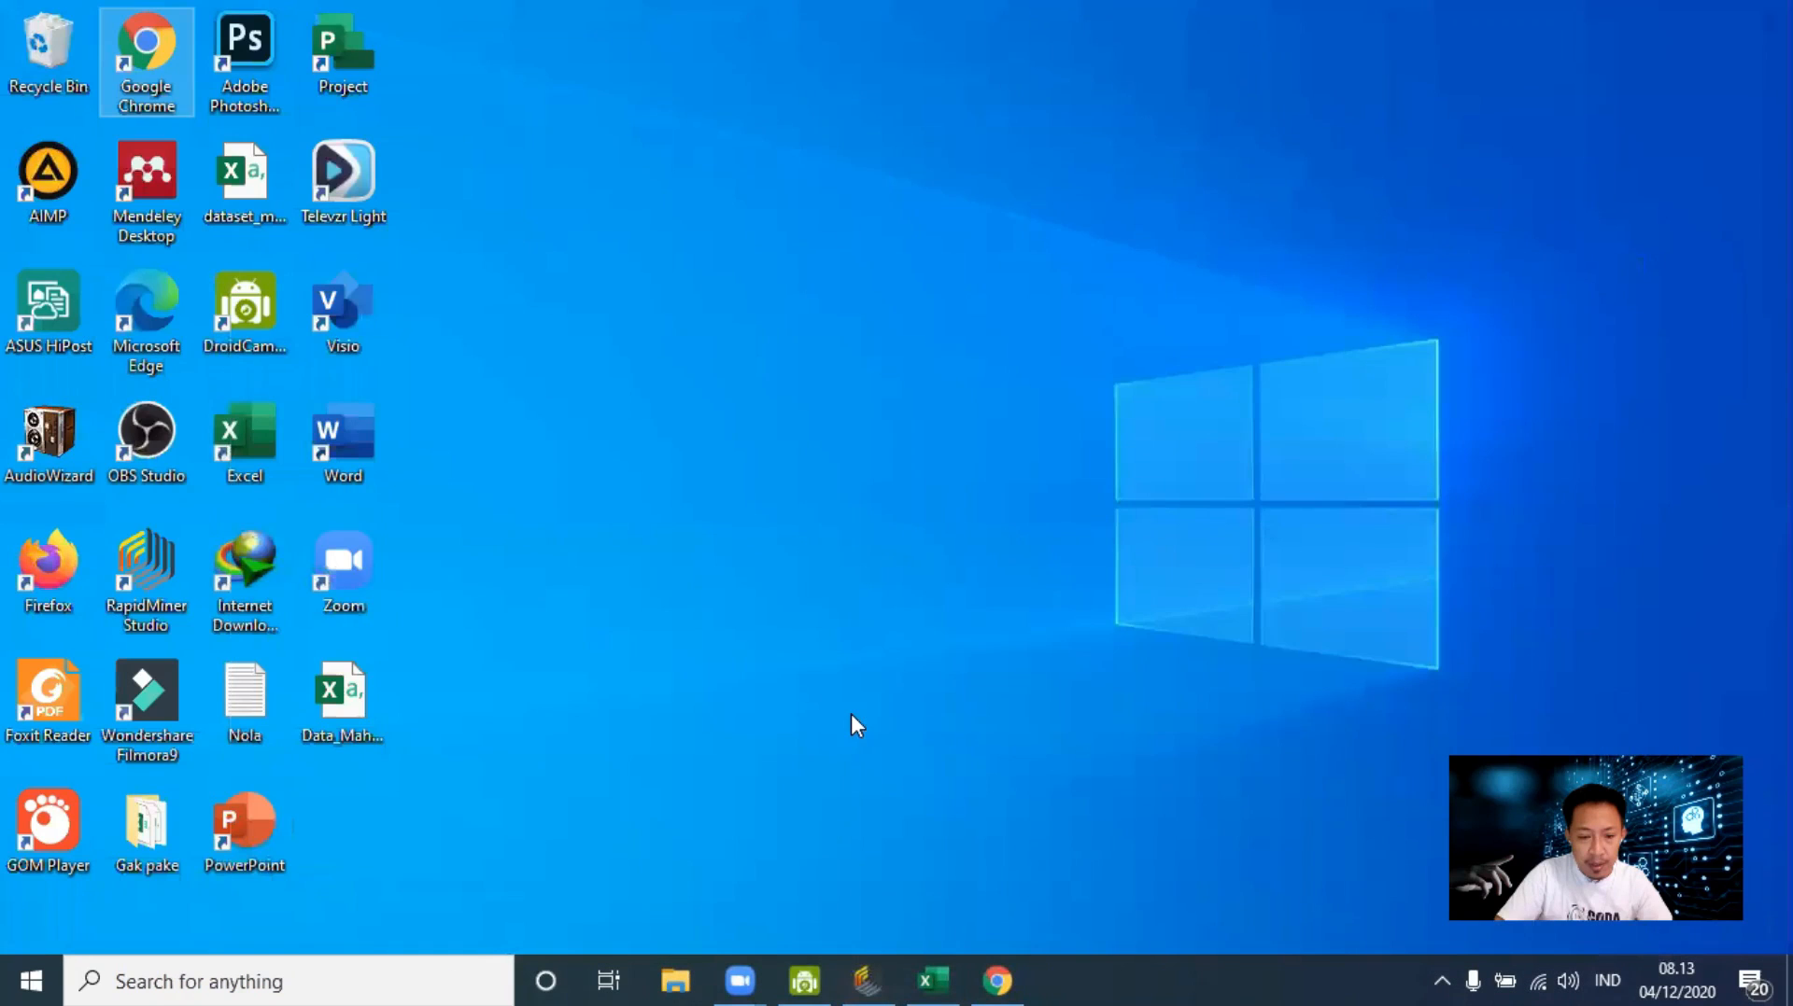
click(638, 504)
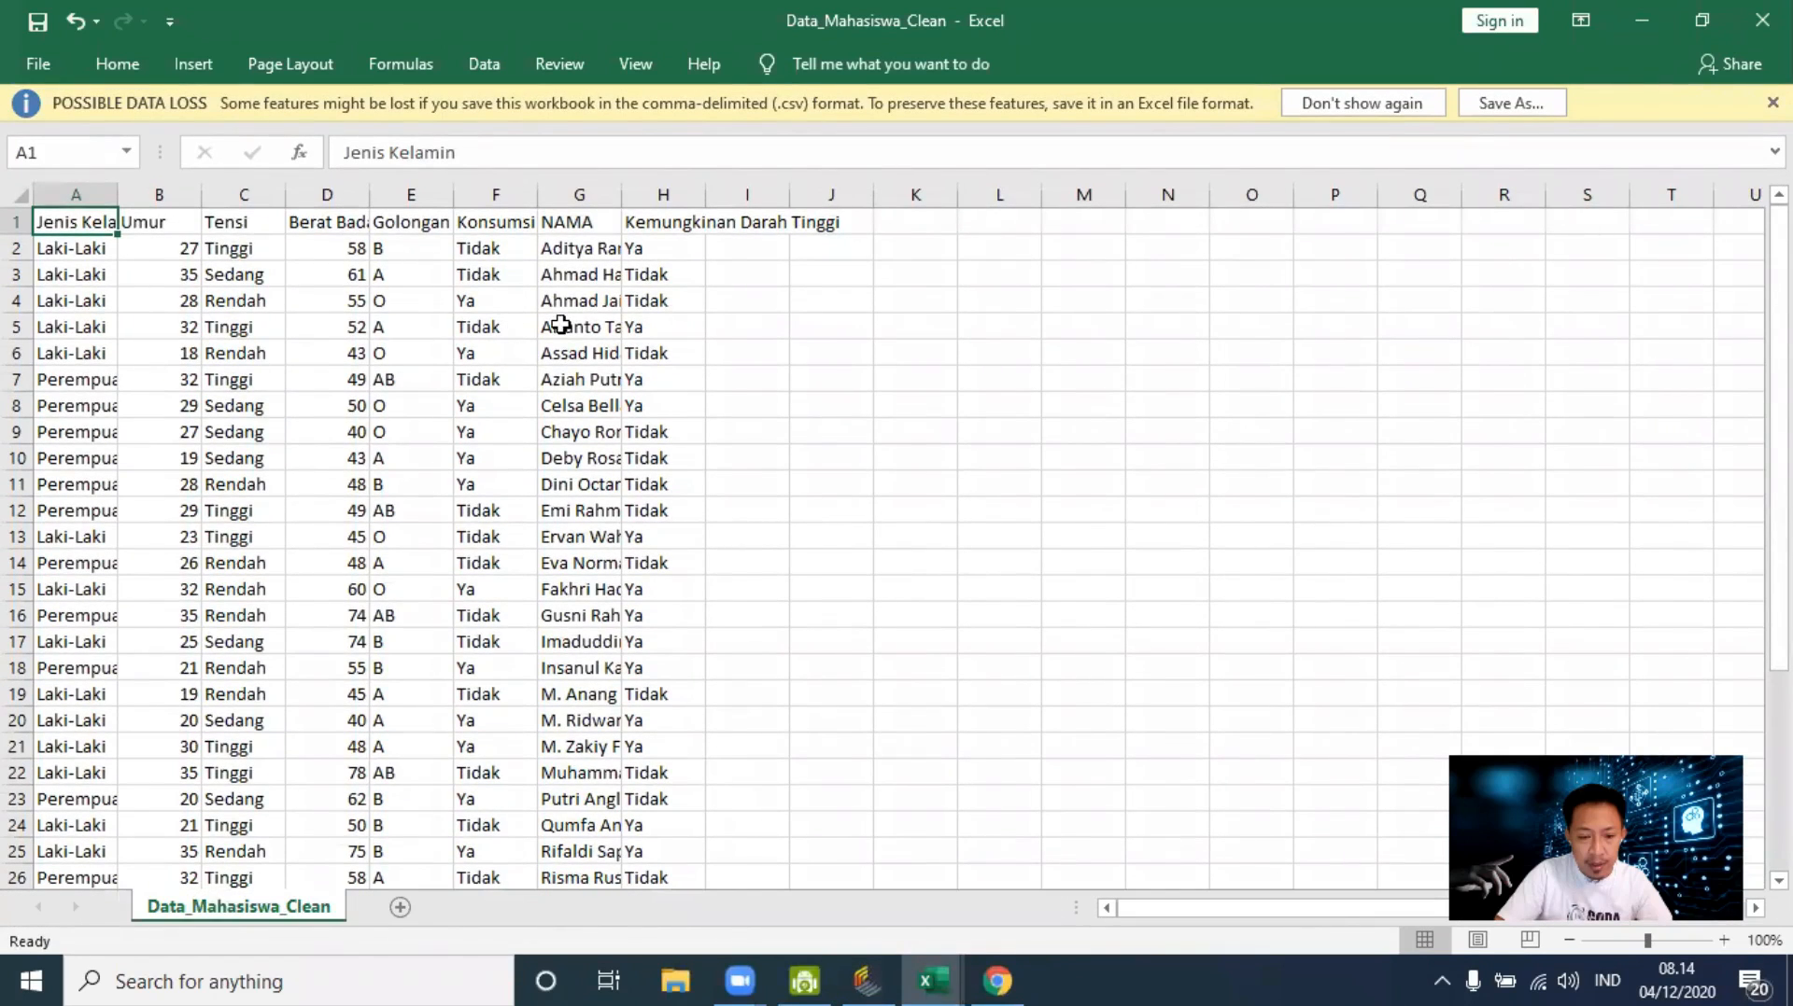
drag(622, 191, 723, 190)
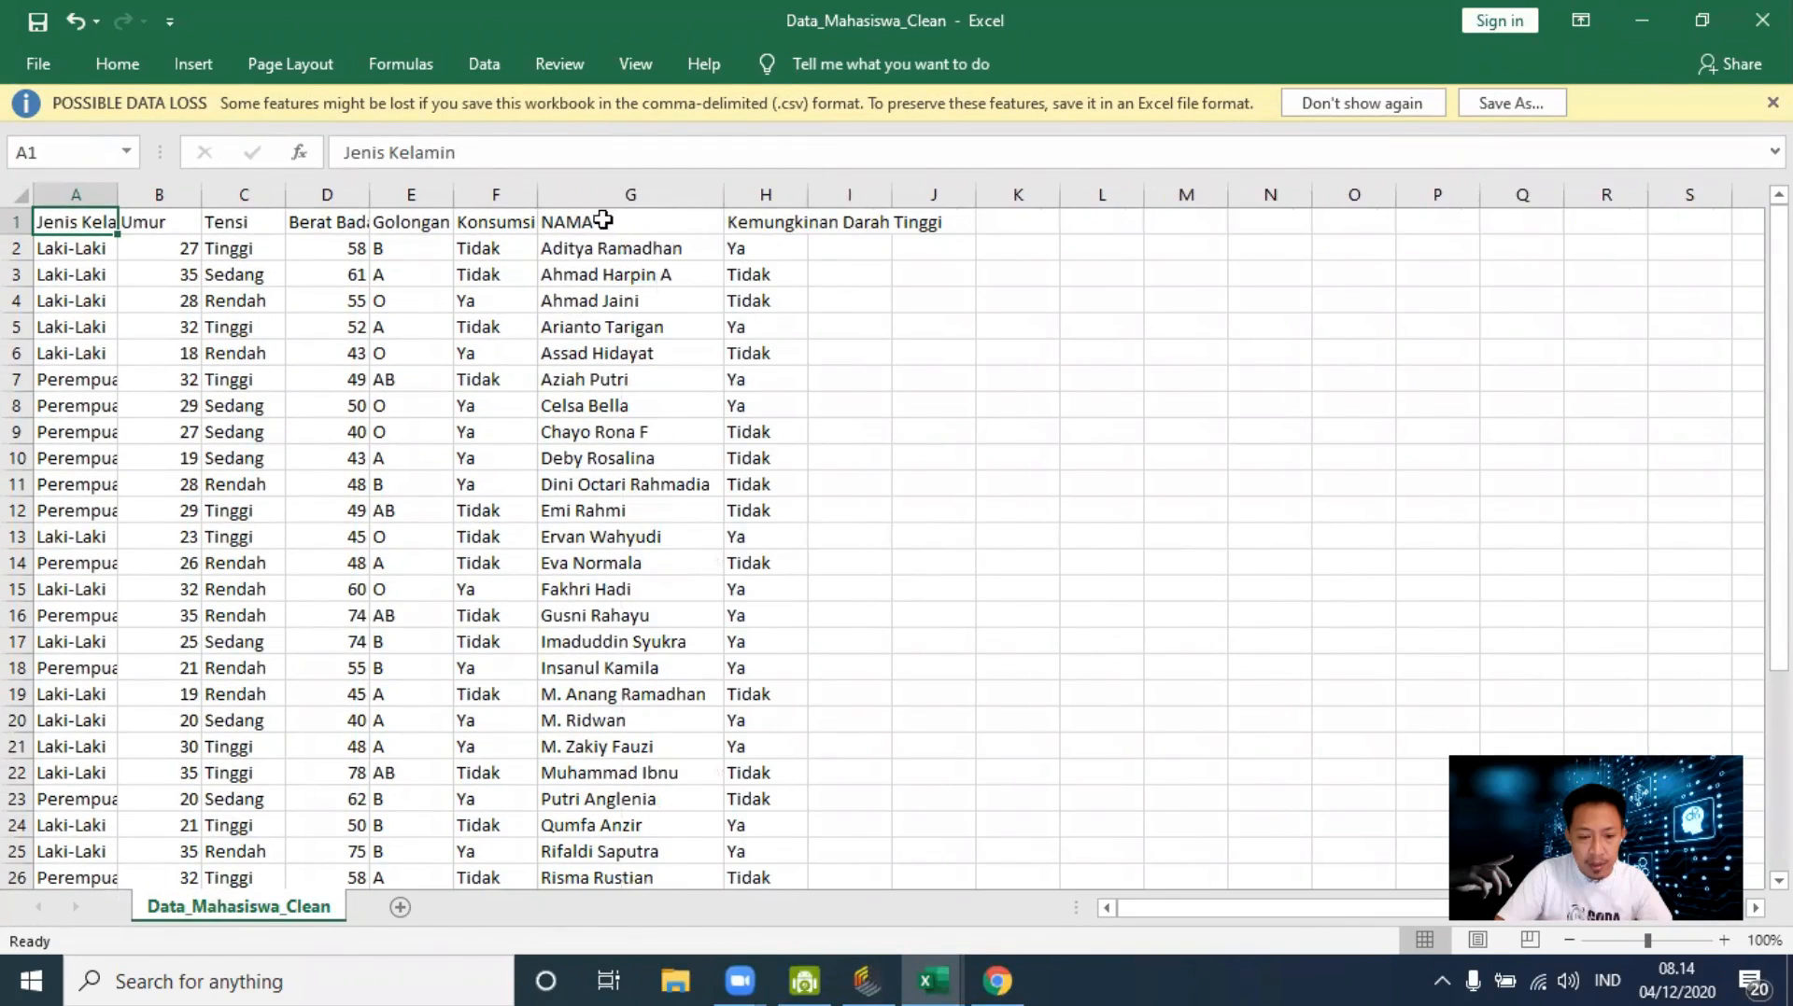
click(570, 198)
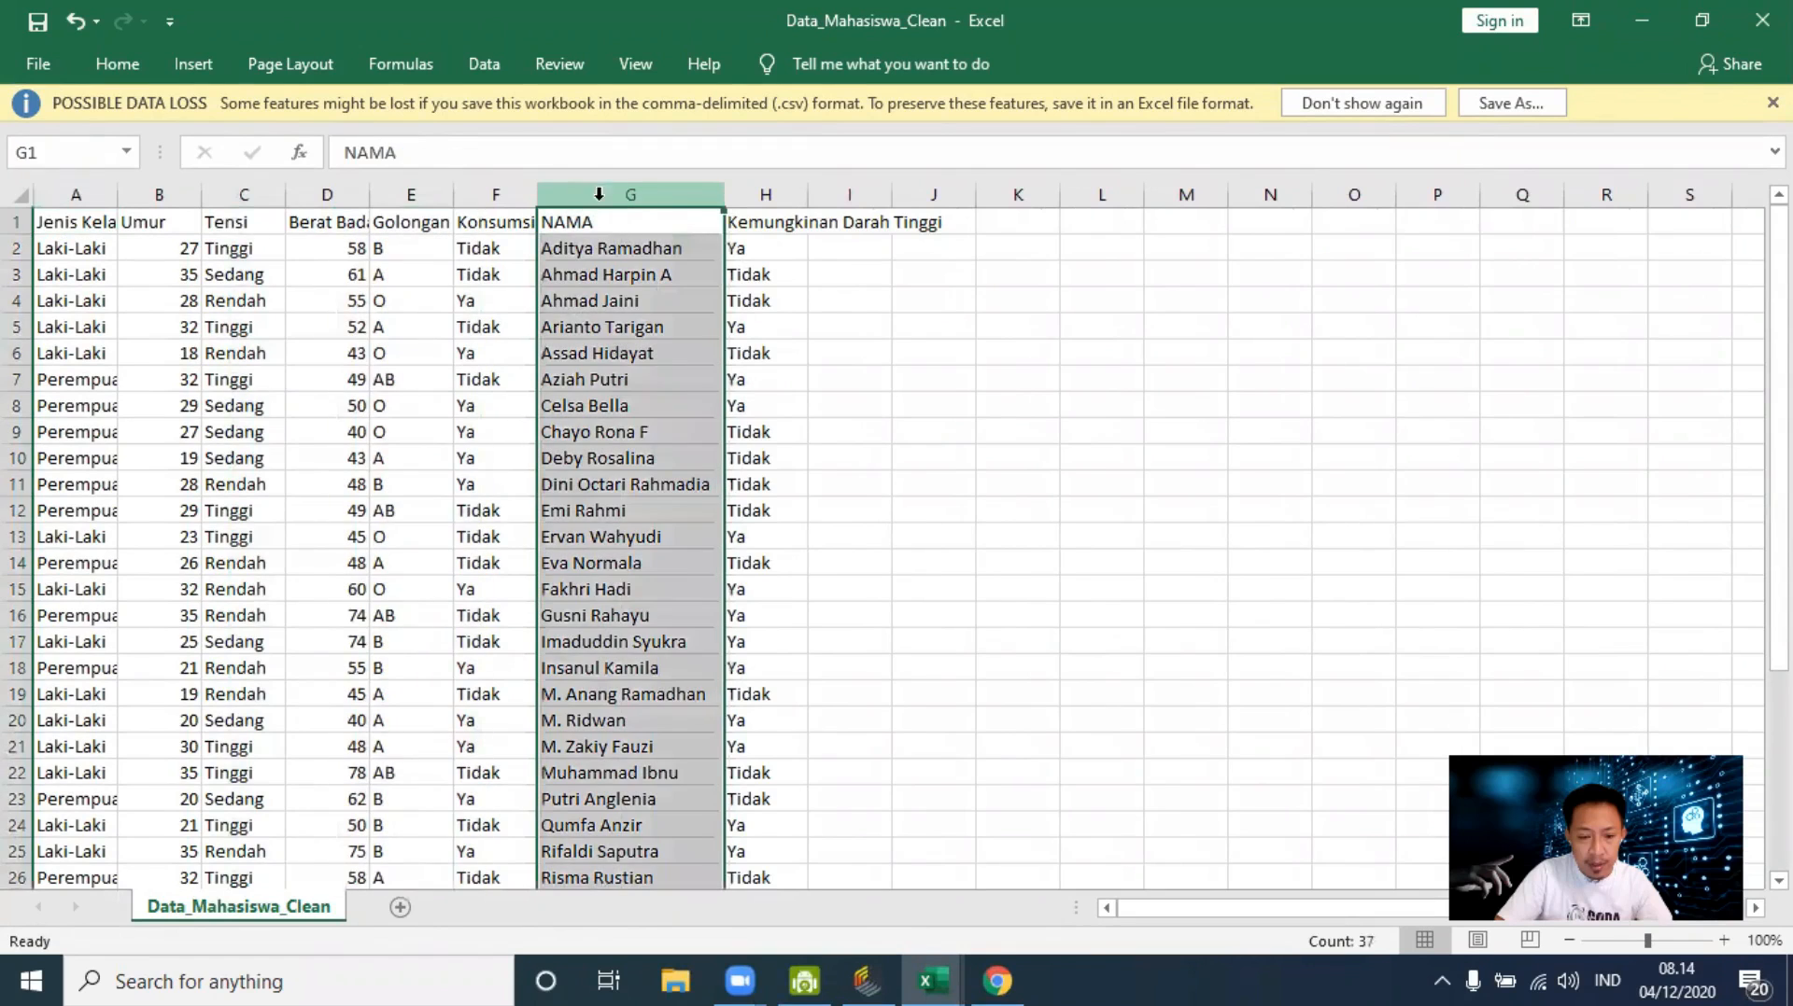
click(756, 219)
drag(496, 194, 59, 233)
click(436, 457)
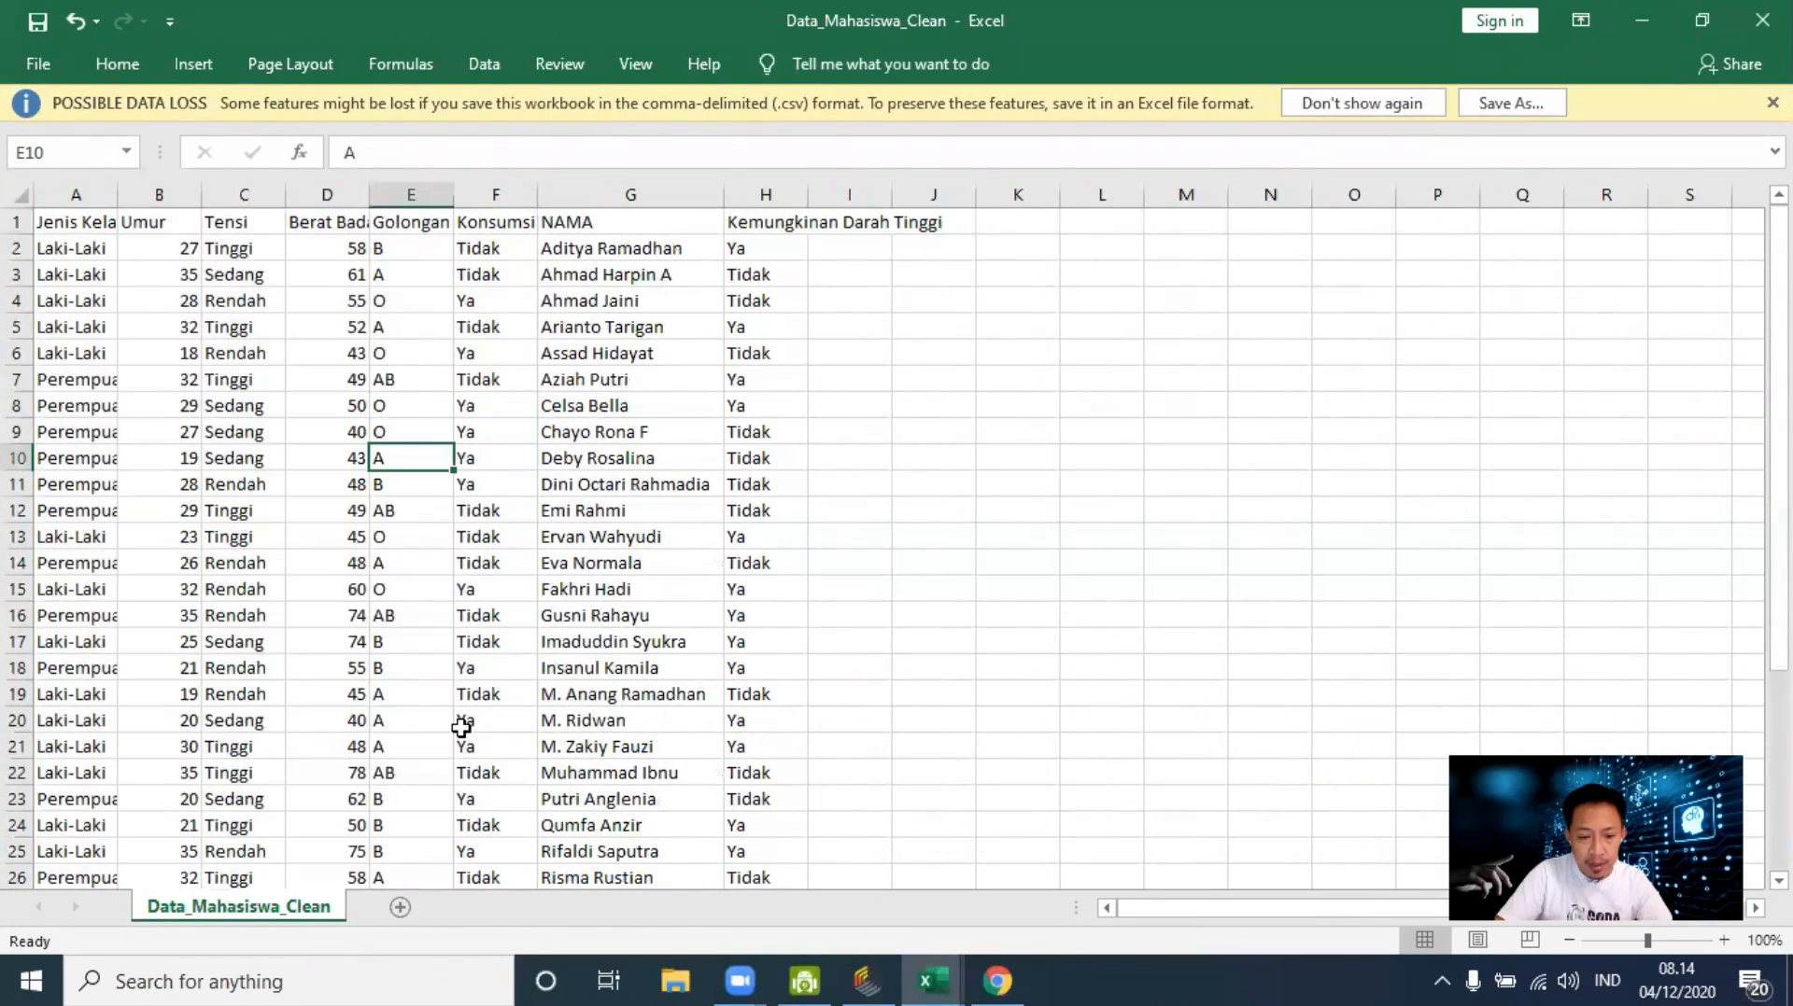
scroll(464, 723, down, 6)
scroll(849, 647, up, 6)
Step: Close the Data_Mahasiswa_Clean and dataset_mahasiswa workbooks without saving changes
click(1762, 20)
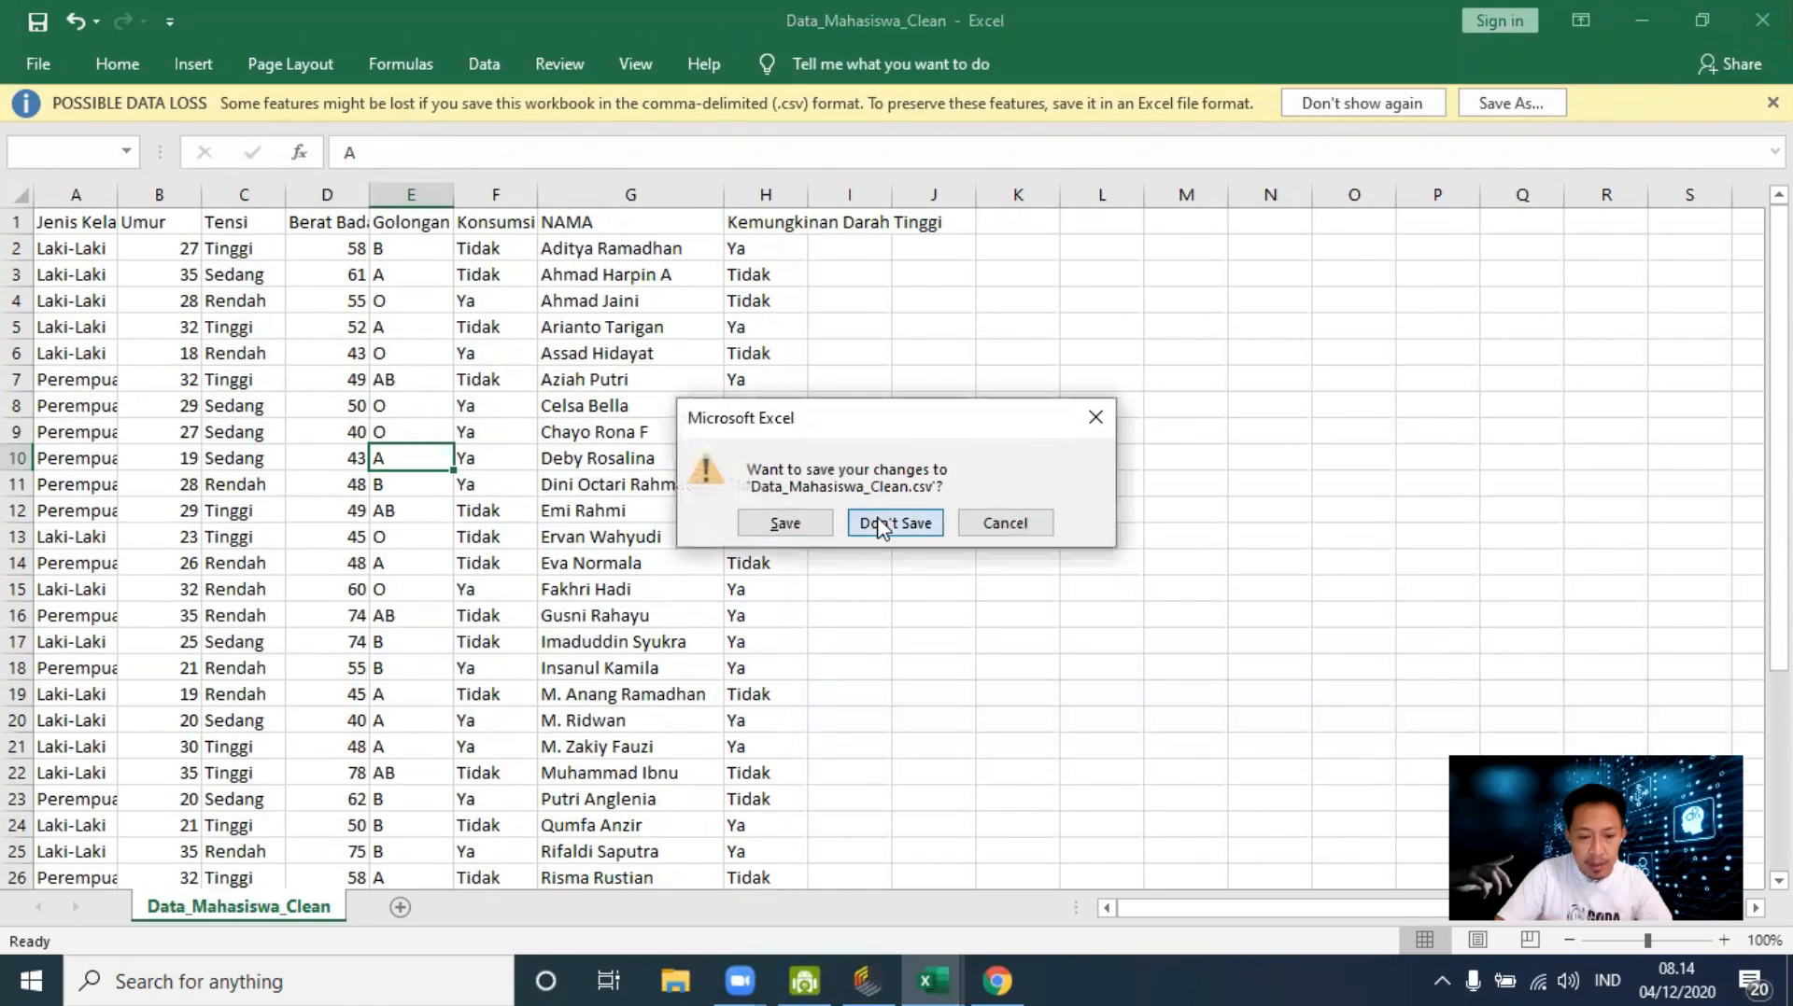
click(881, 524)
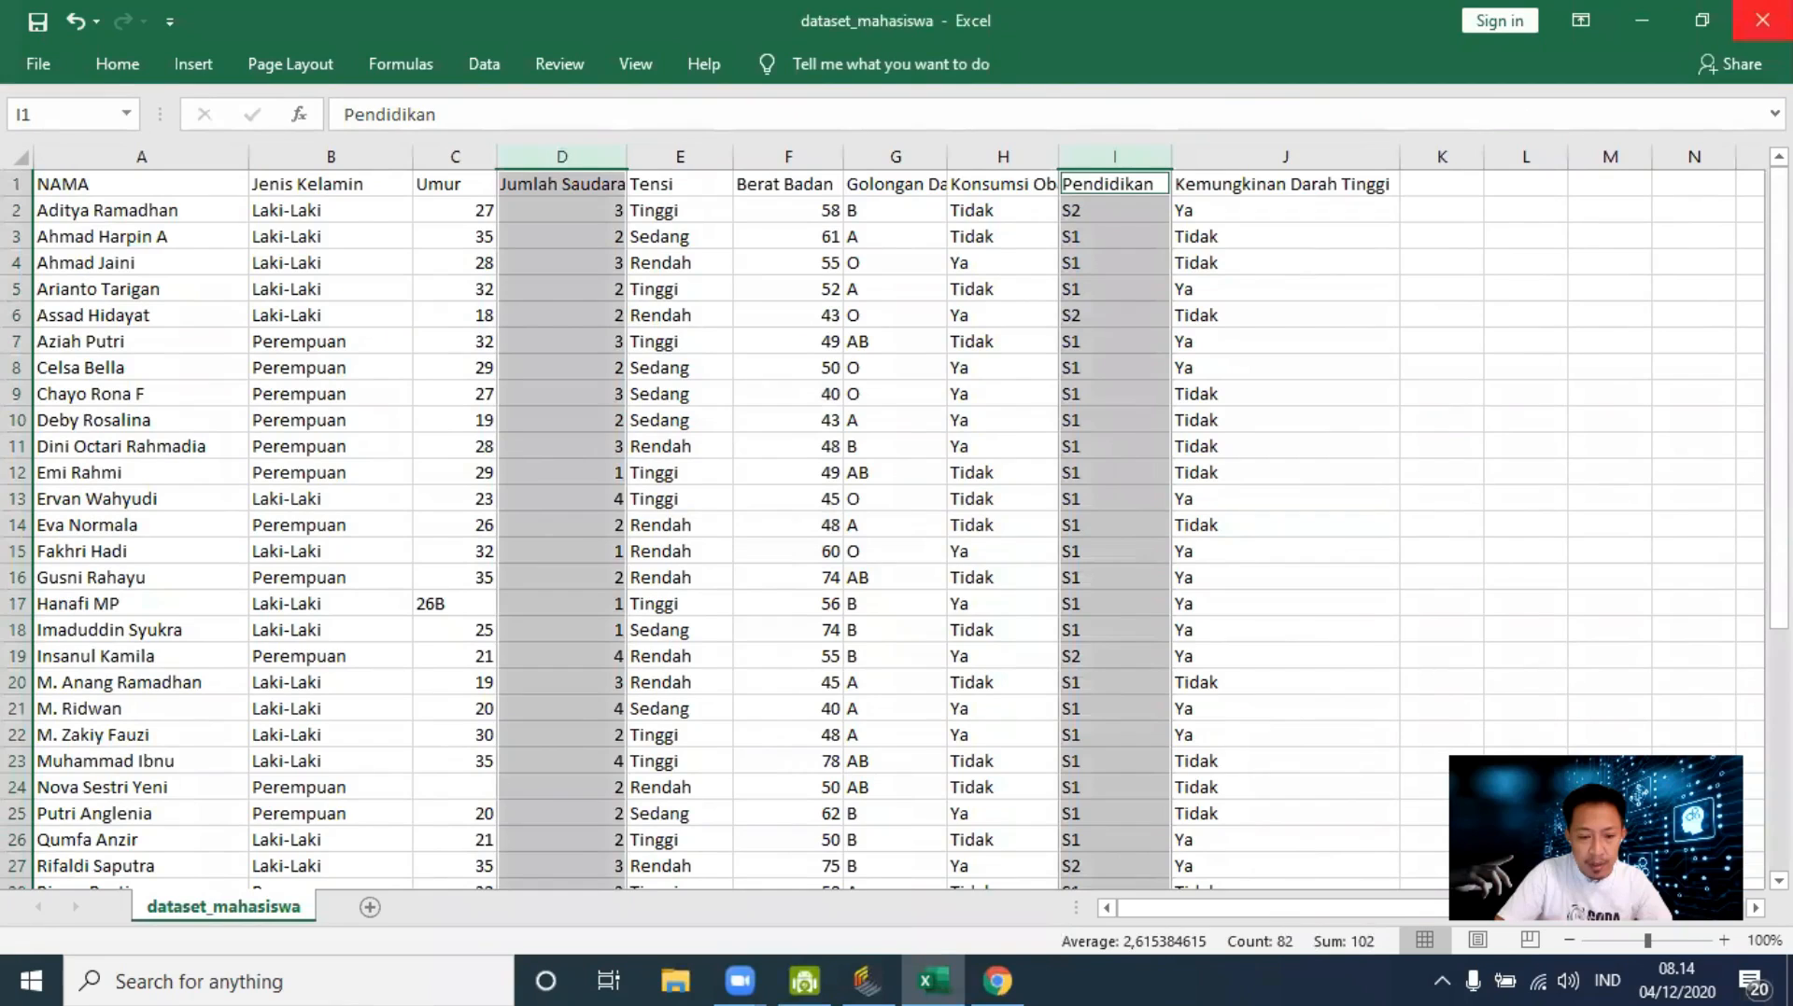
click(1762, 19)
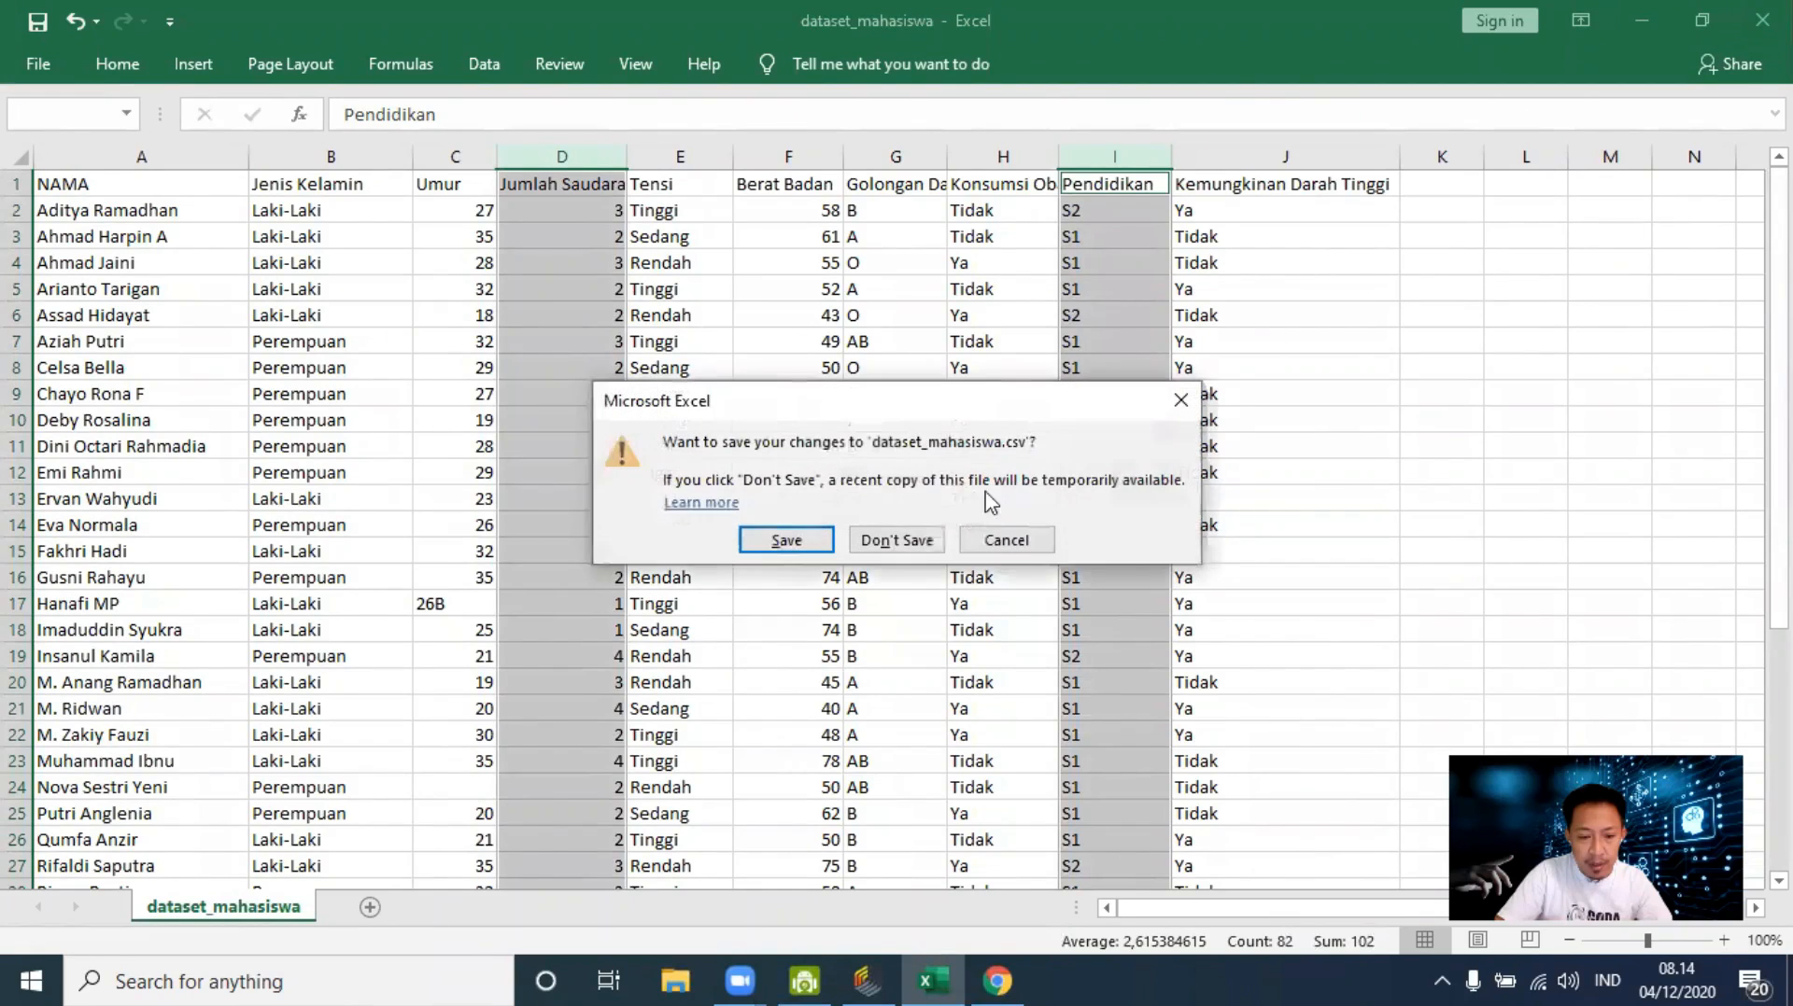
click(930, 541)
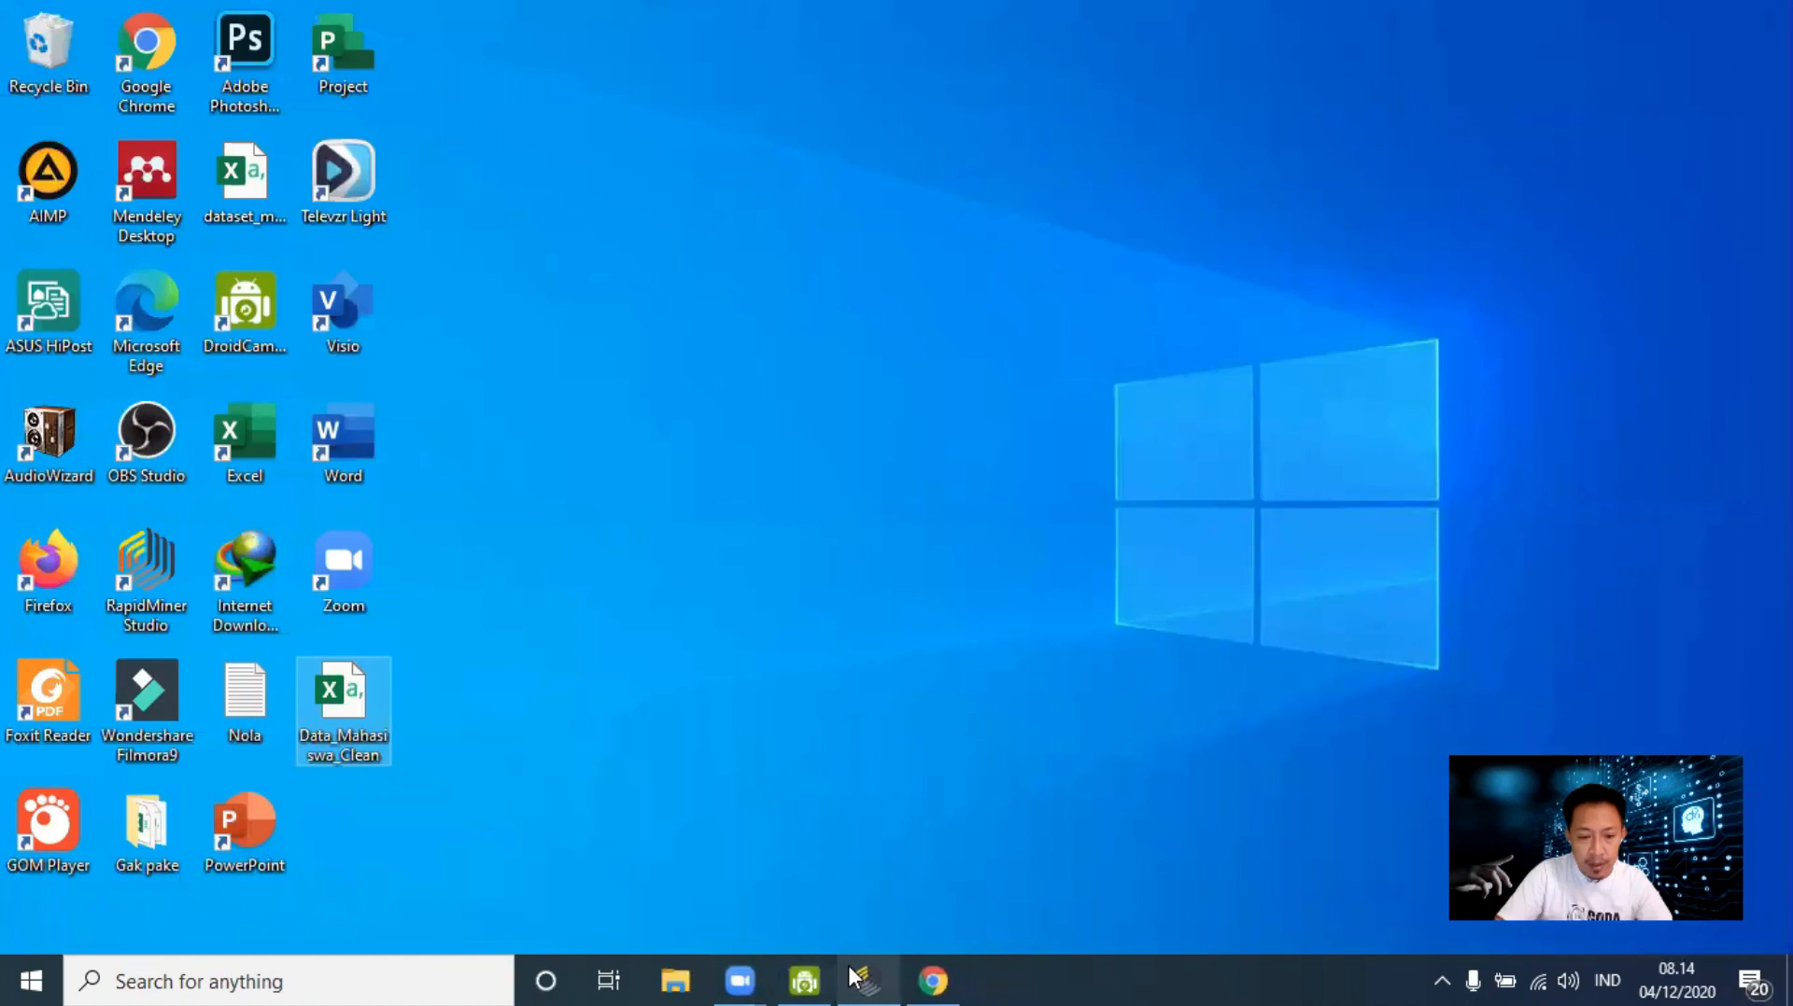
Step: Switch to RapidMiner's process design and insert a Decision Tree operator between Write CSV and the result output
click(858, 978)
click(629, 86)
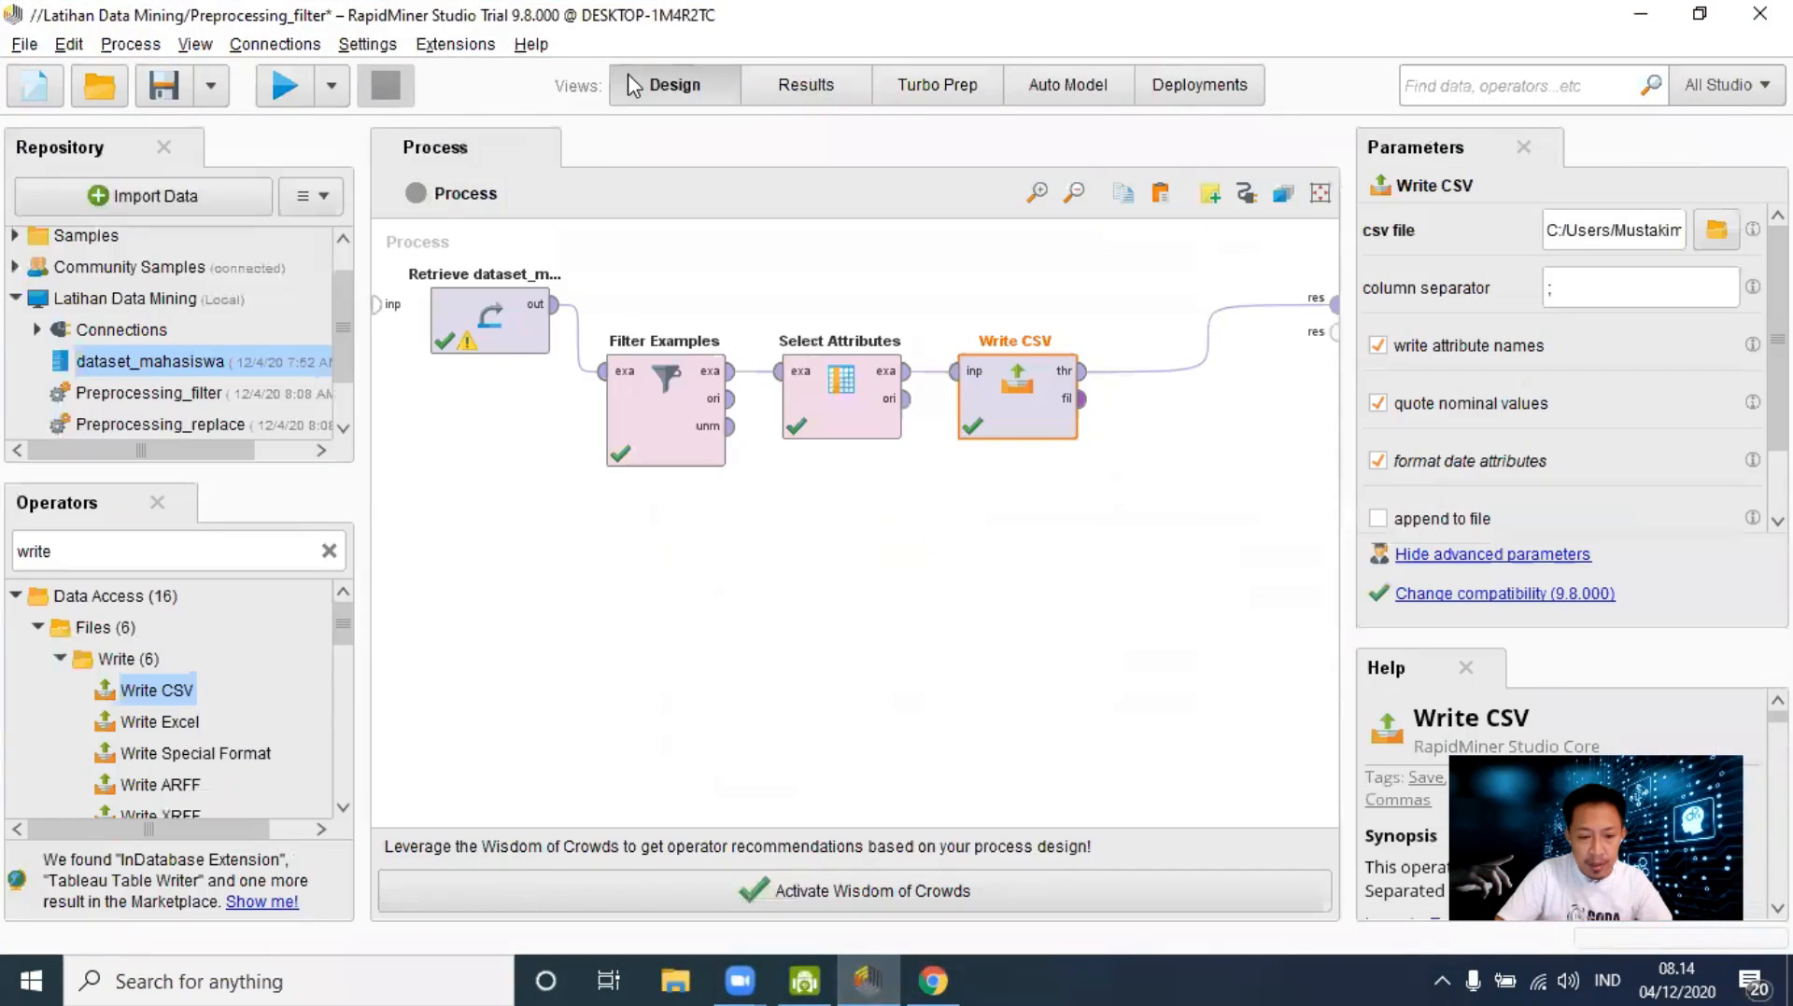
click(329, 551)
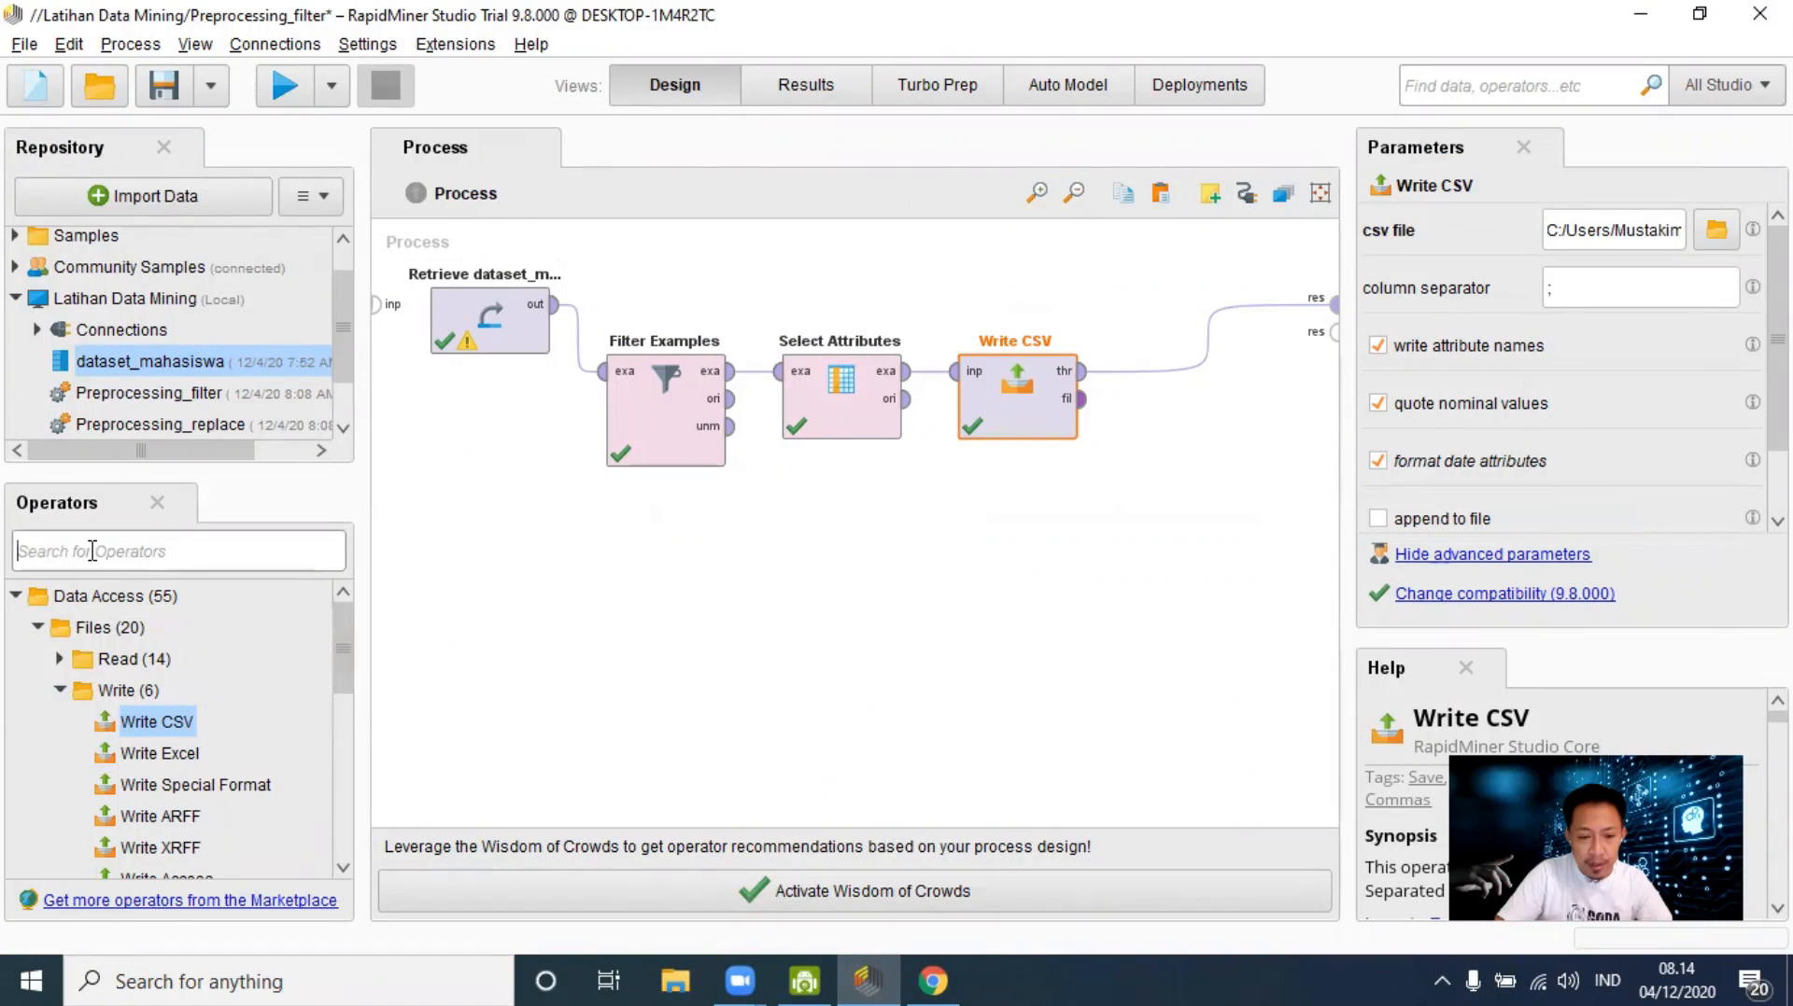
click(91, 551)
text(decisi)
drag(177, 691, 1176, 390)
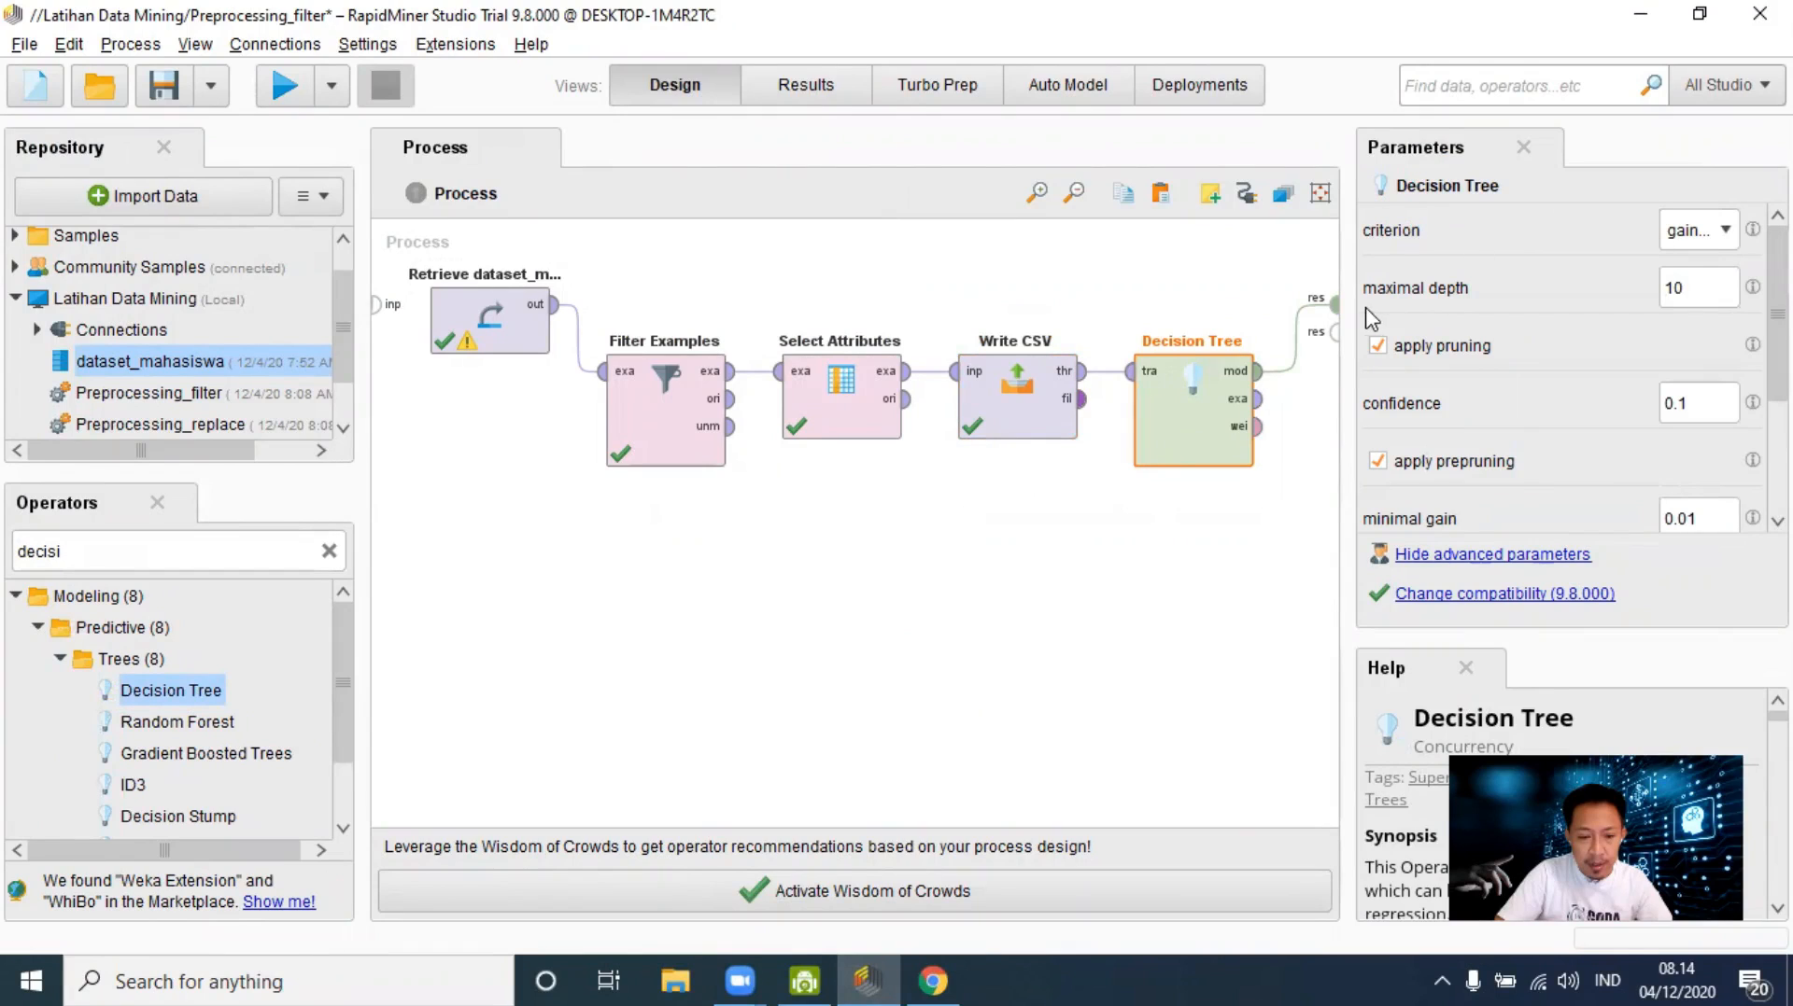
Step: Examine the Decision Tree operator's criterion options and its pruning and prepruning parameters
click(1724, 230)
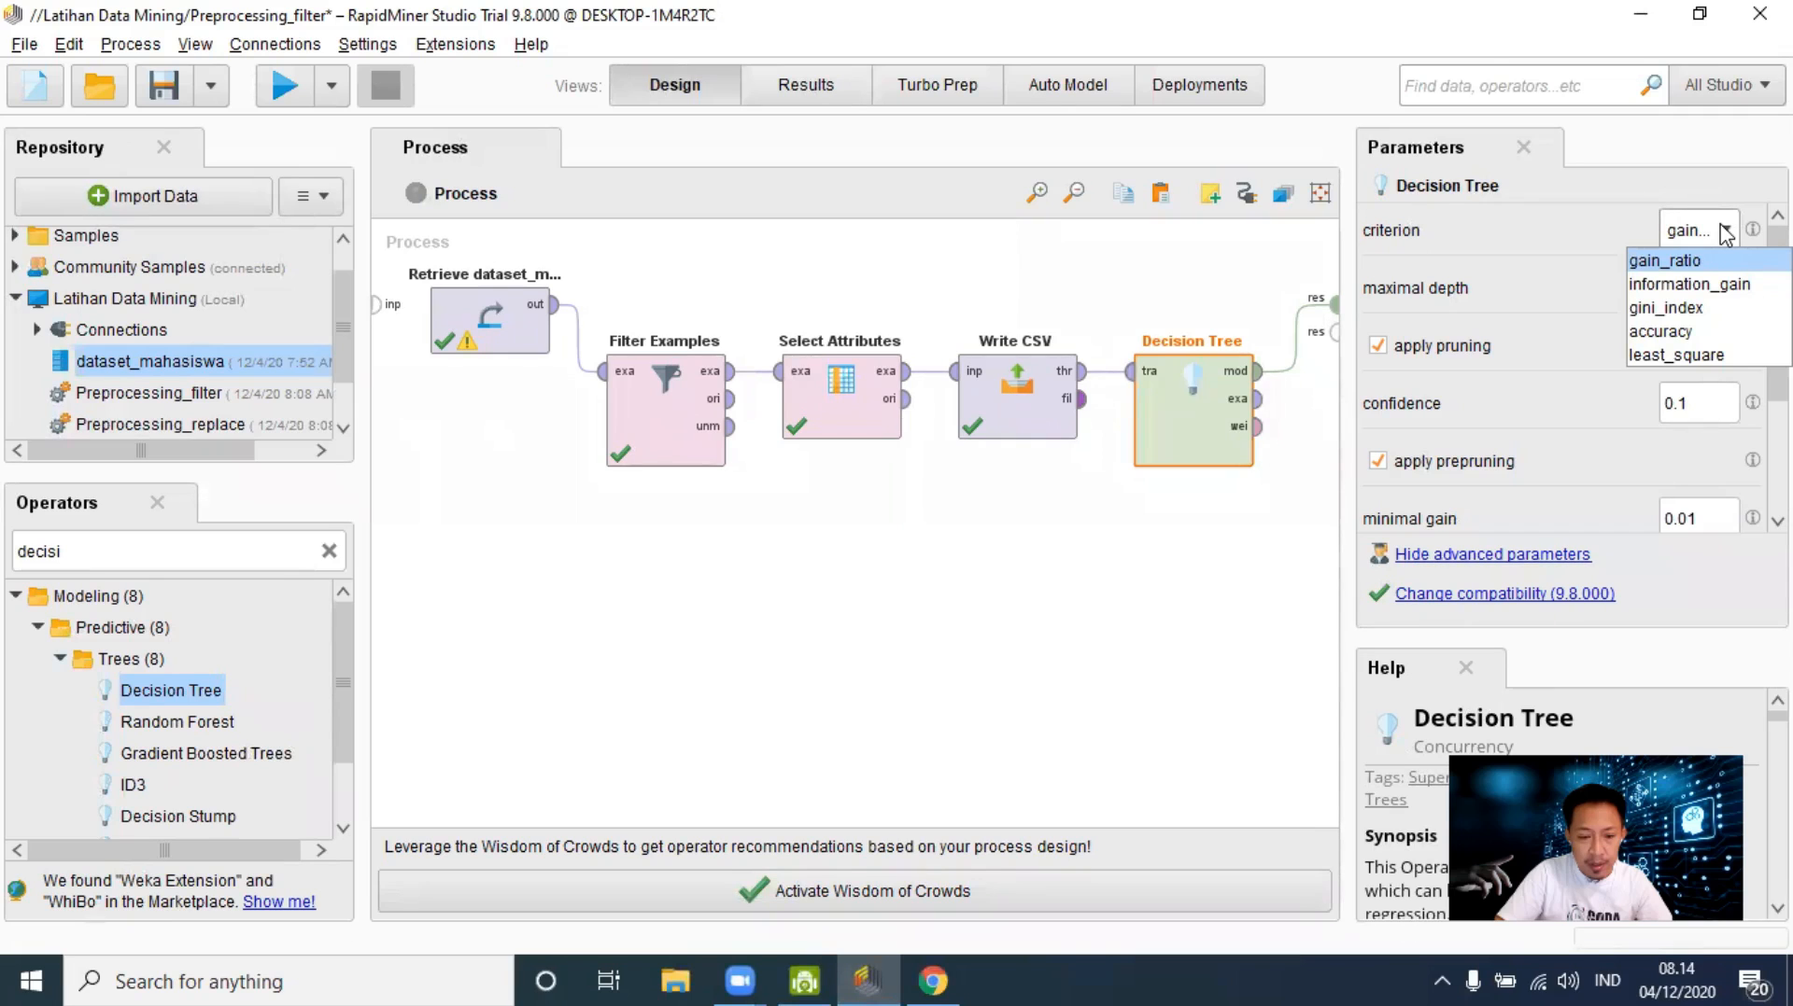
click(1724, 231)
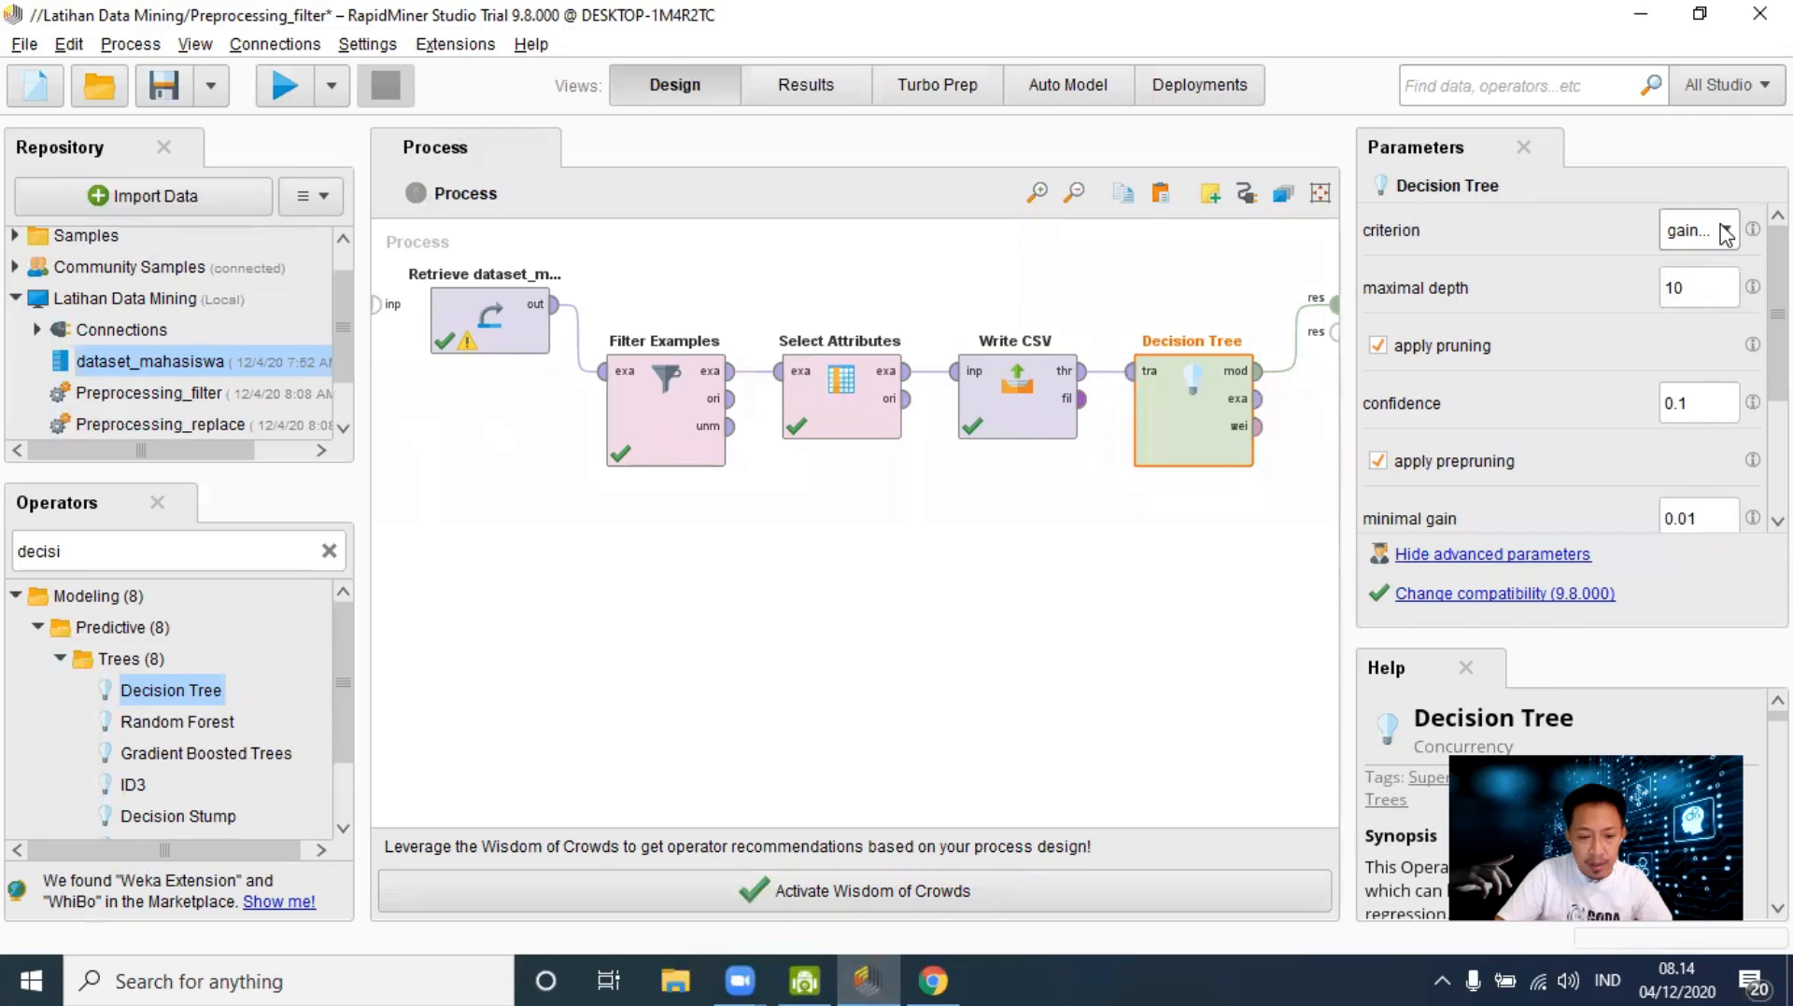
click(1725, 231)
click(1724, 231)
scroll(1528, 445, down, 3)
scroll(1561, 418, up, 2)
scroll(1561, 417, down, 2)
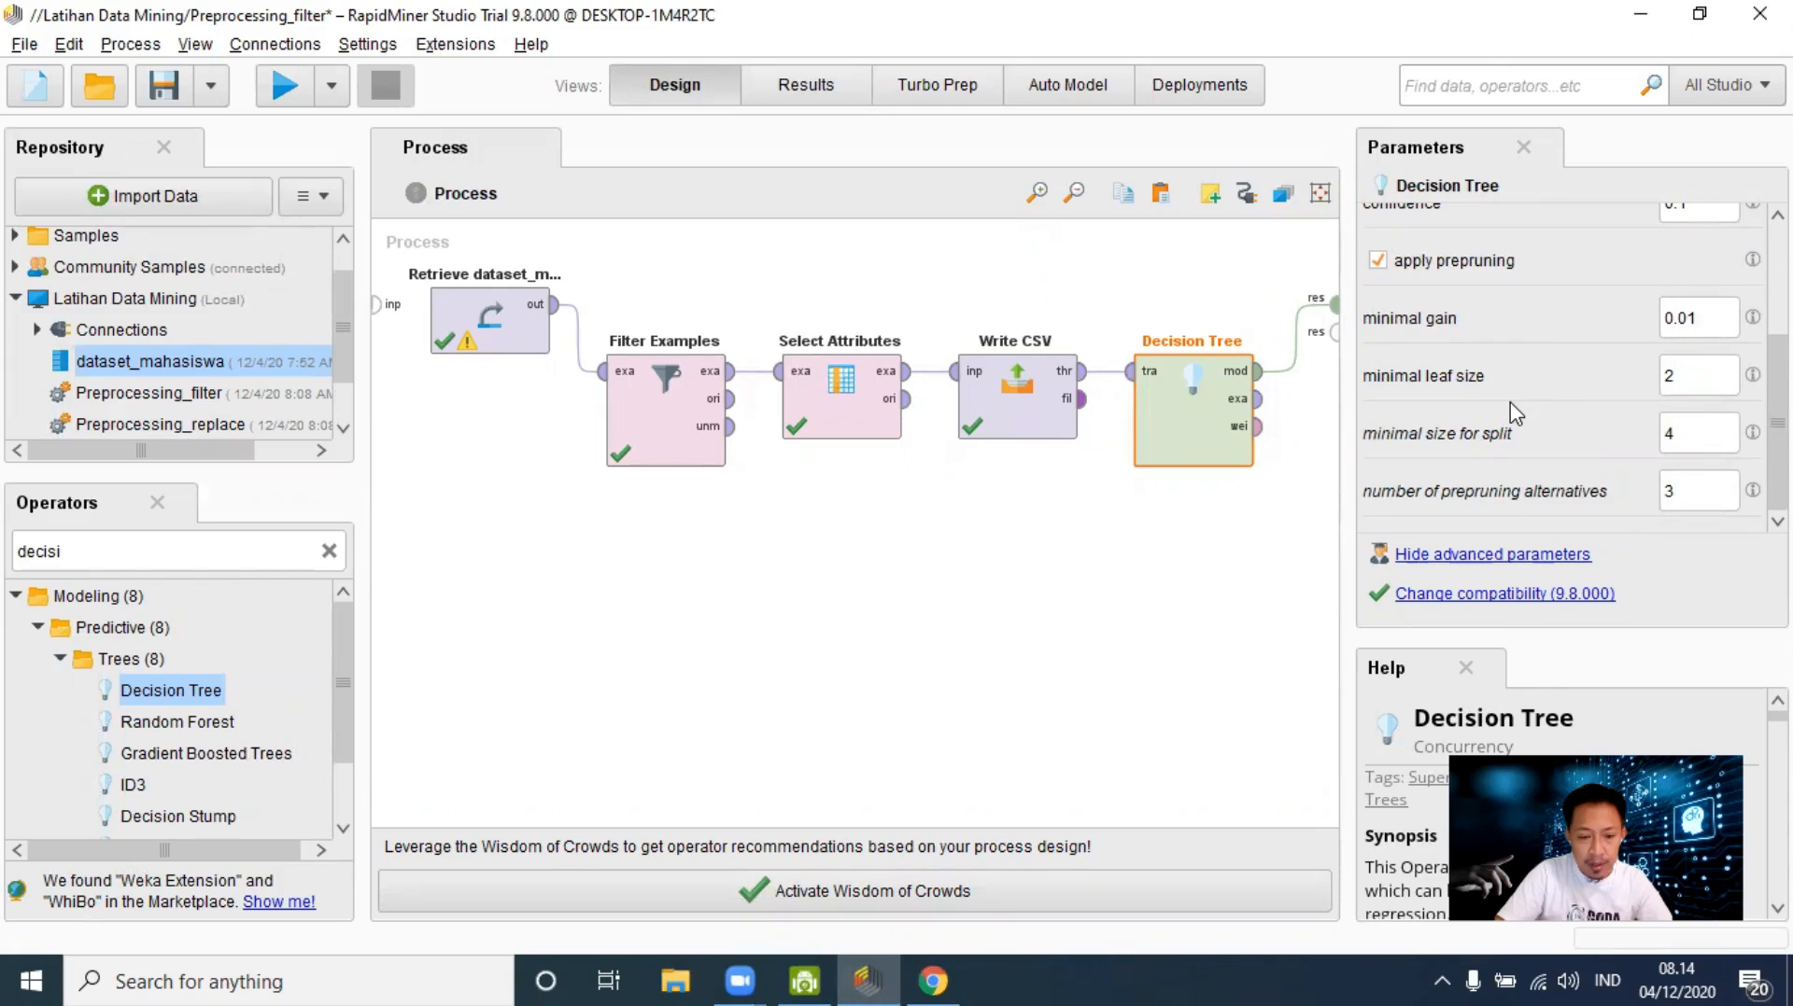
Step: Run the process and view the resulting decision tree as a text description and as a graph
click(285, 87)
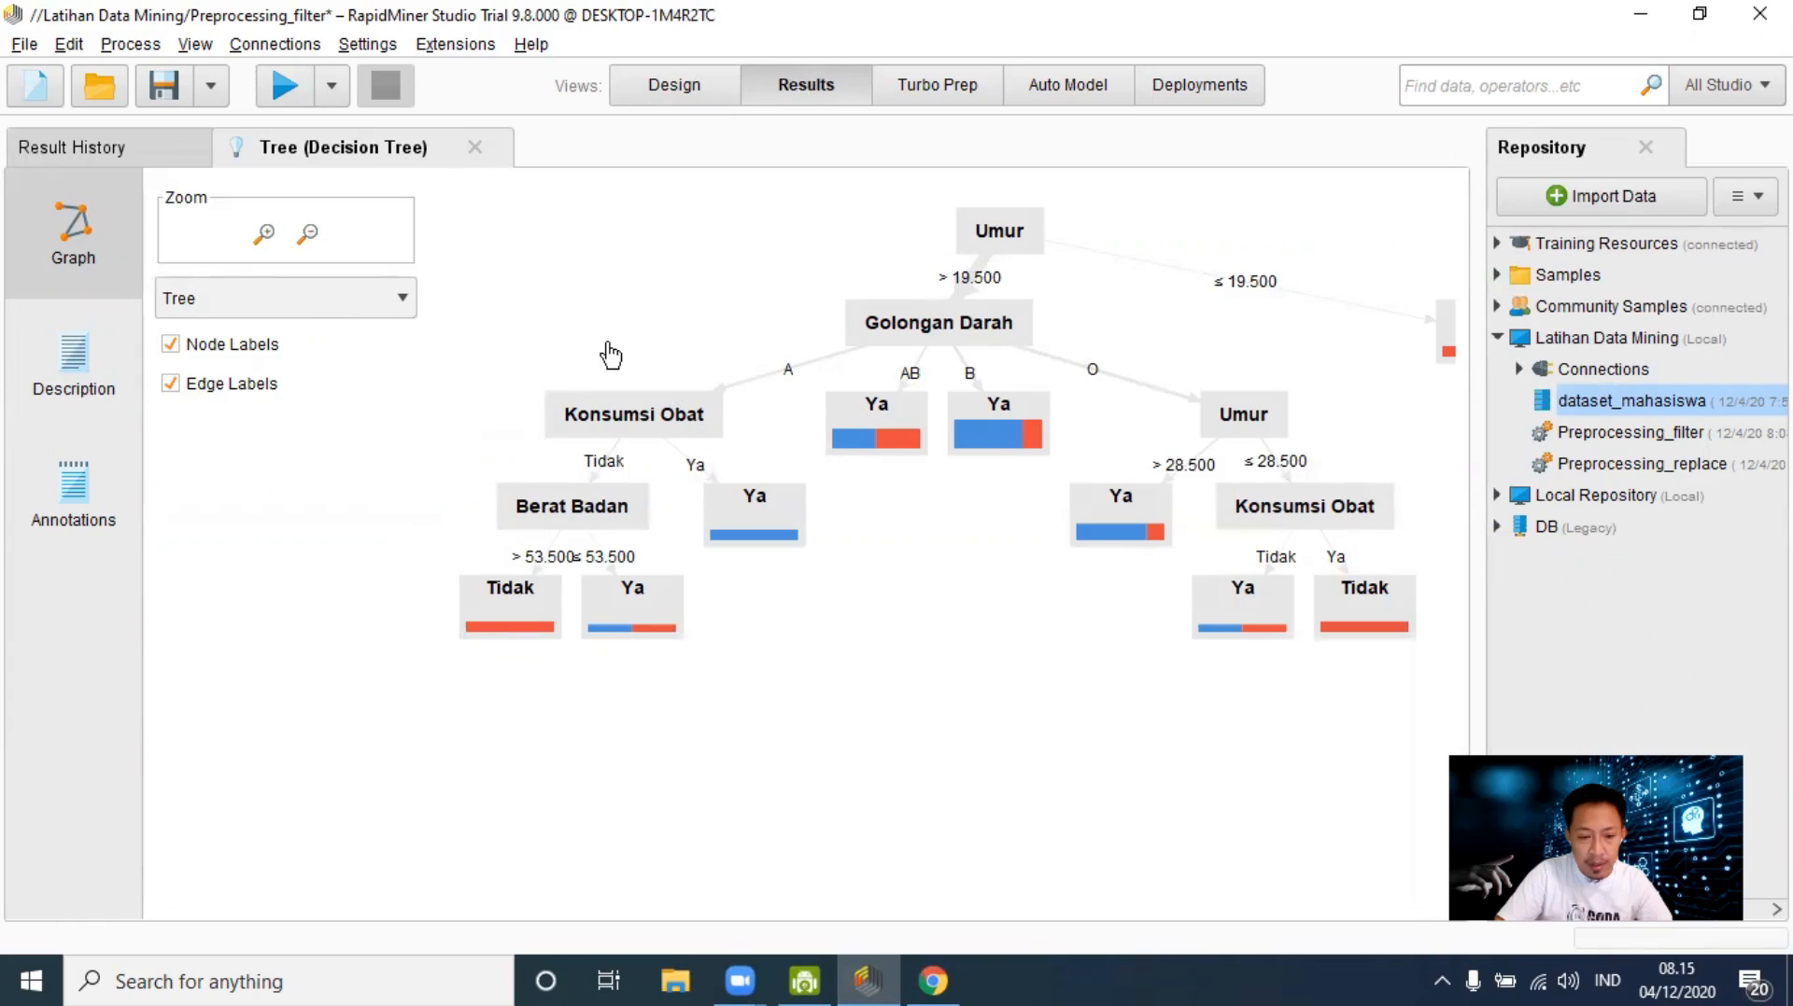
click(77, 358)
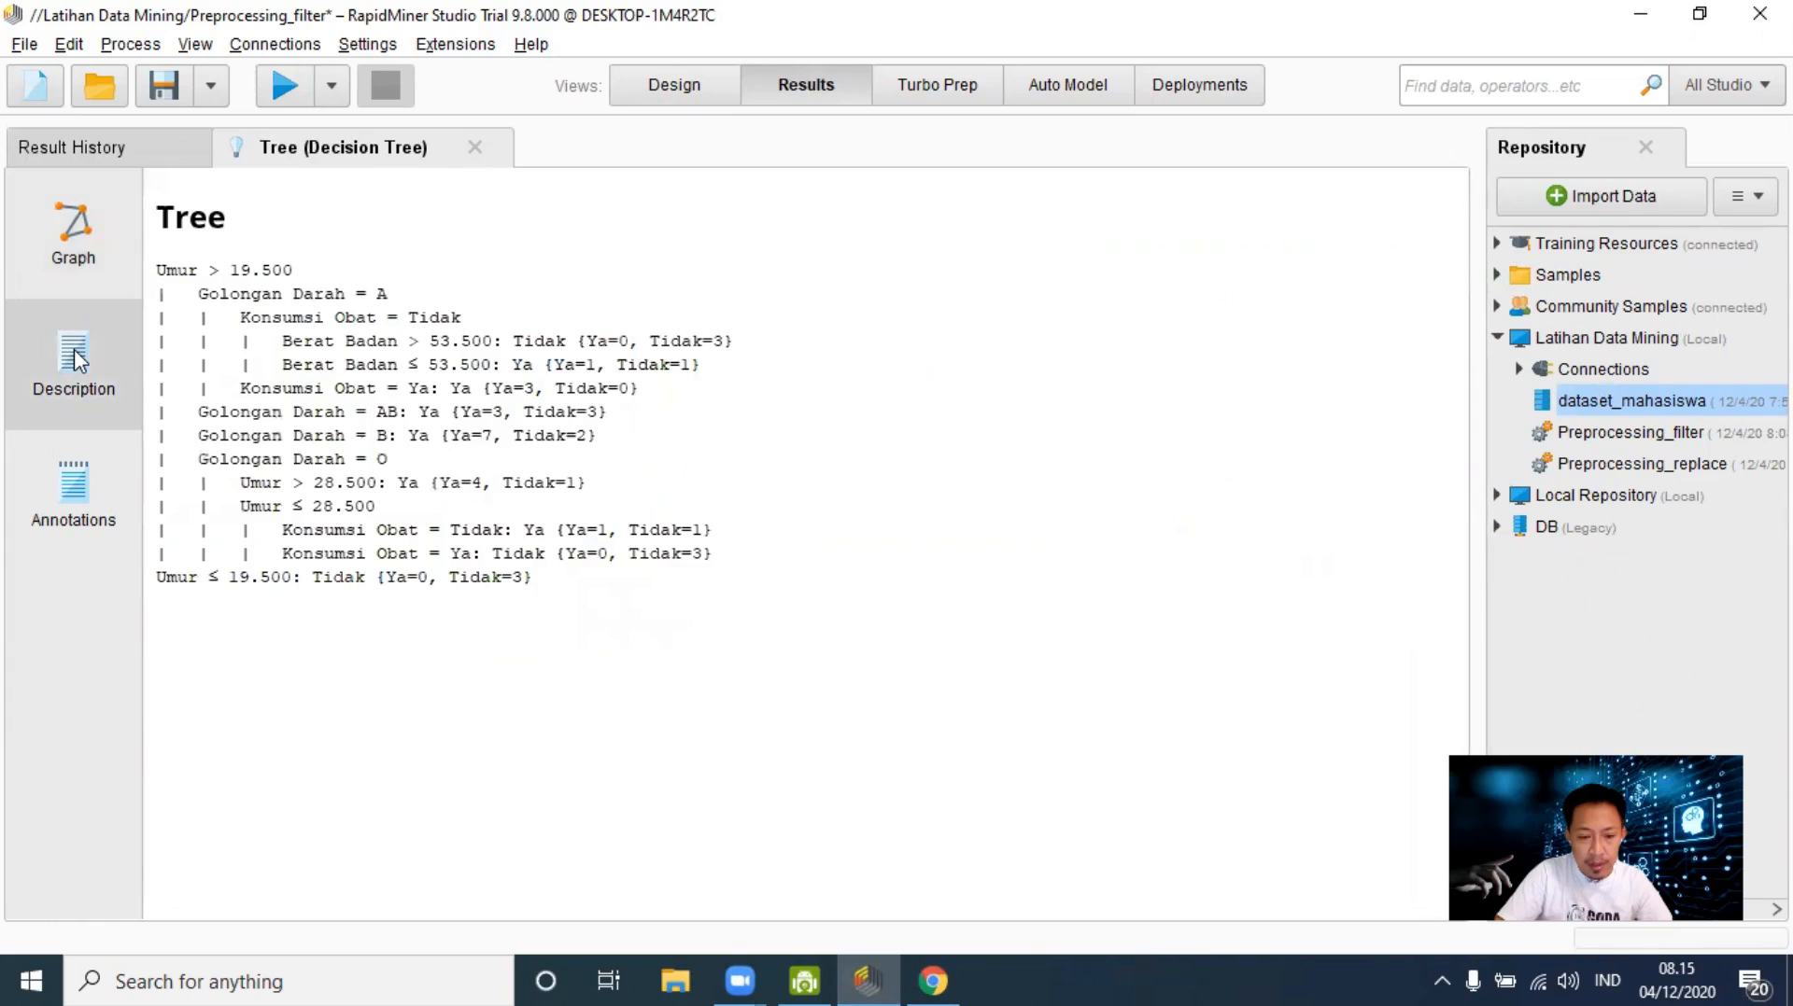
click(73, 254)
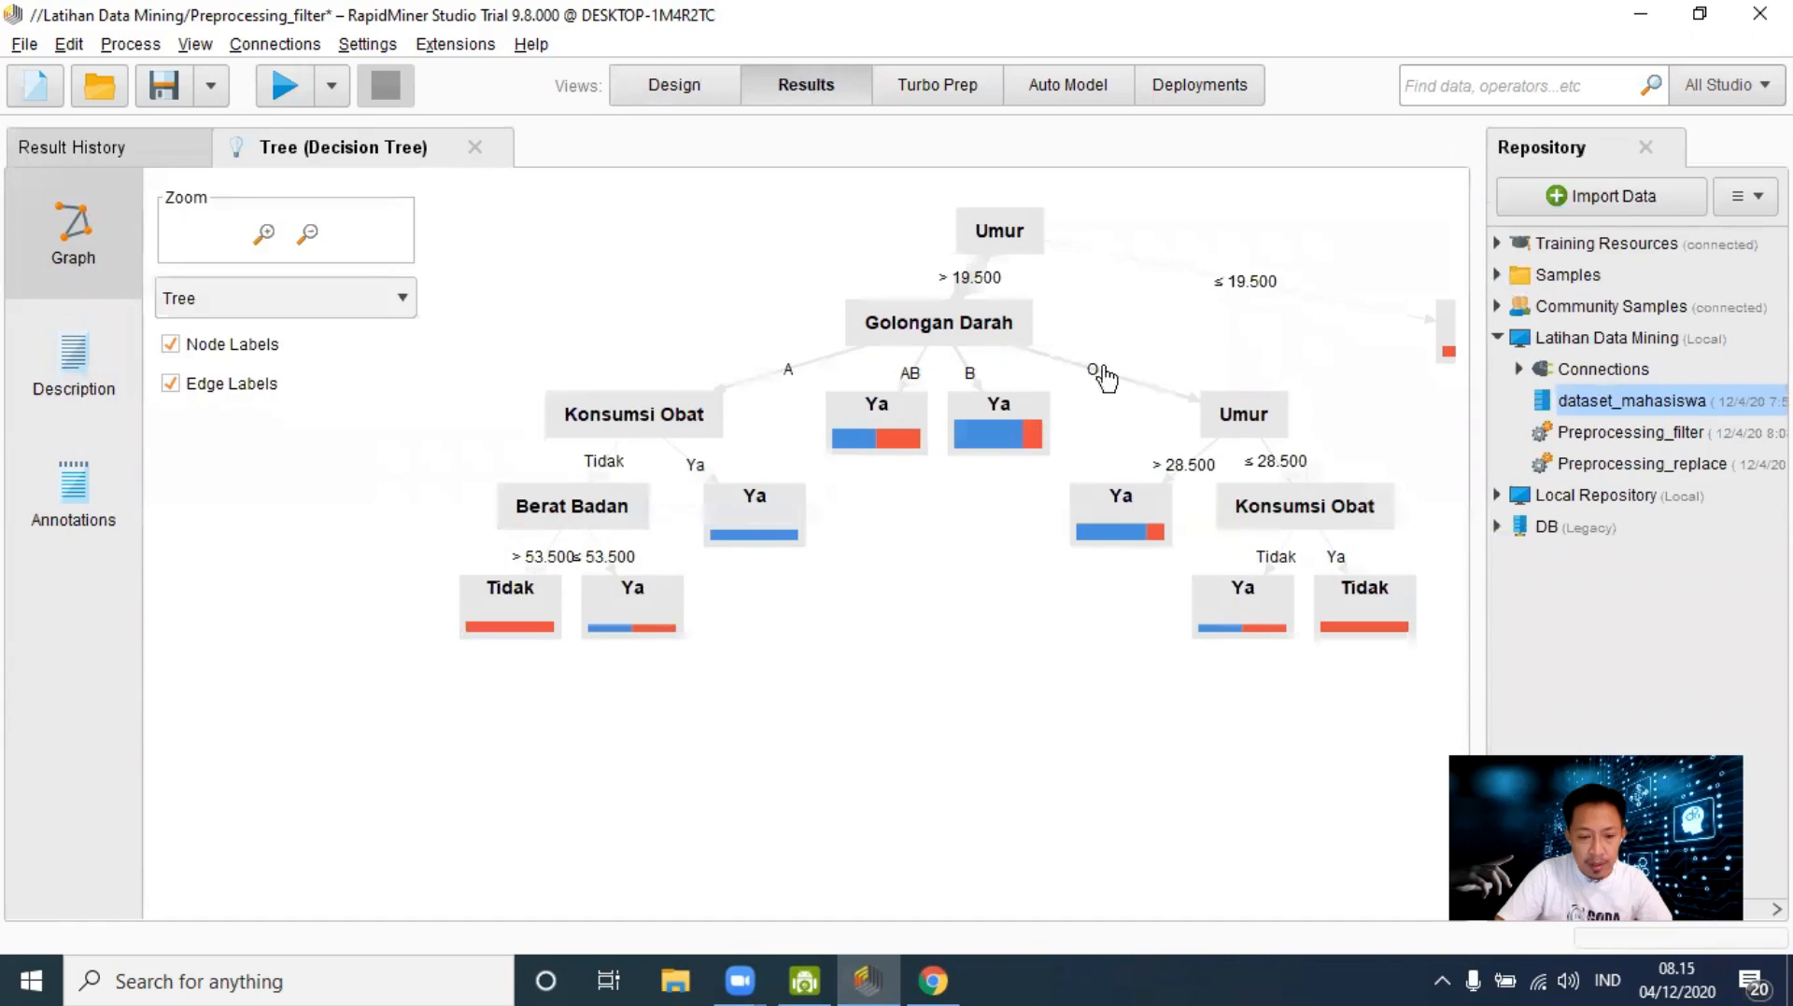
Step: Spread out the tree graph's nodes under the Golongan Darah A, AB and B branches so each path is readable
drag(508, 588, 465, 669)
drag(614, 602, 594, 668)
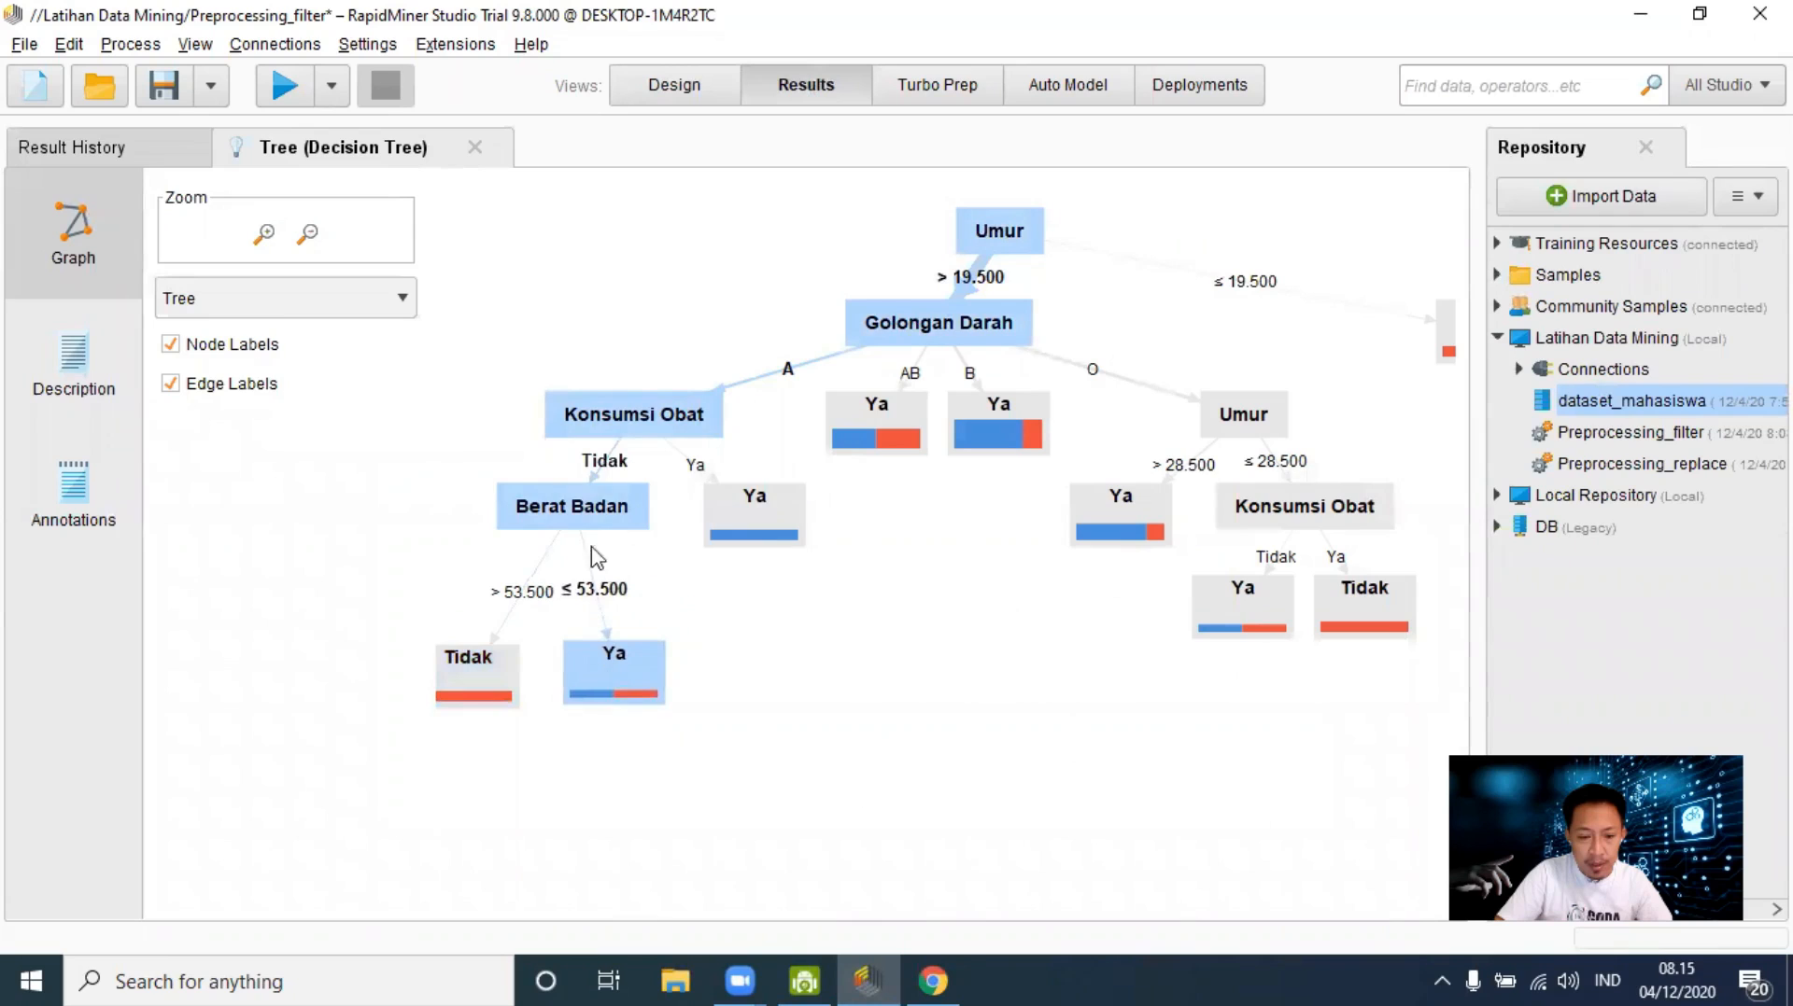
drag(579, 527, 552, 574)
drag(641, 417, 597, 417)
click(747, 513)
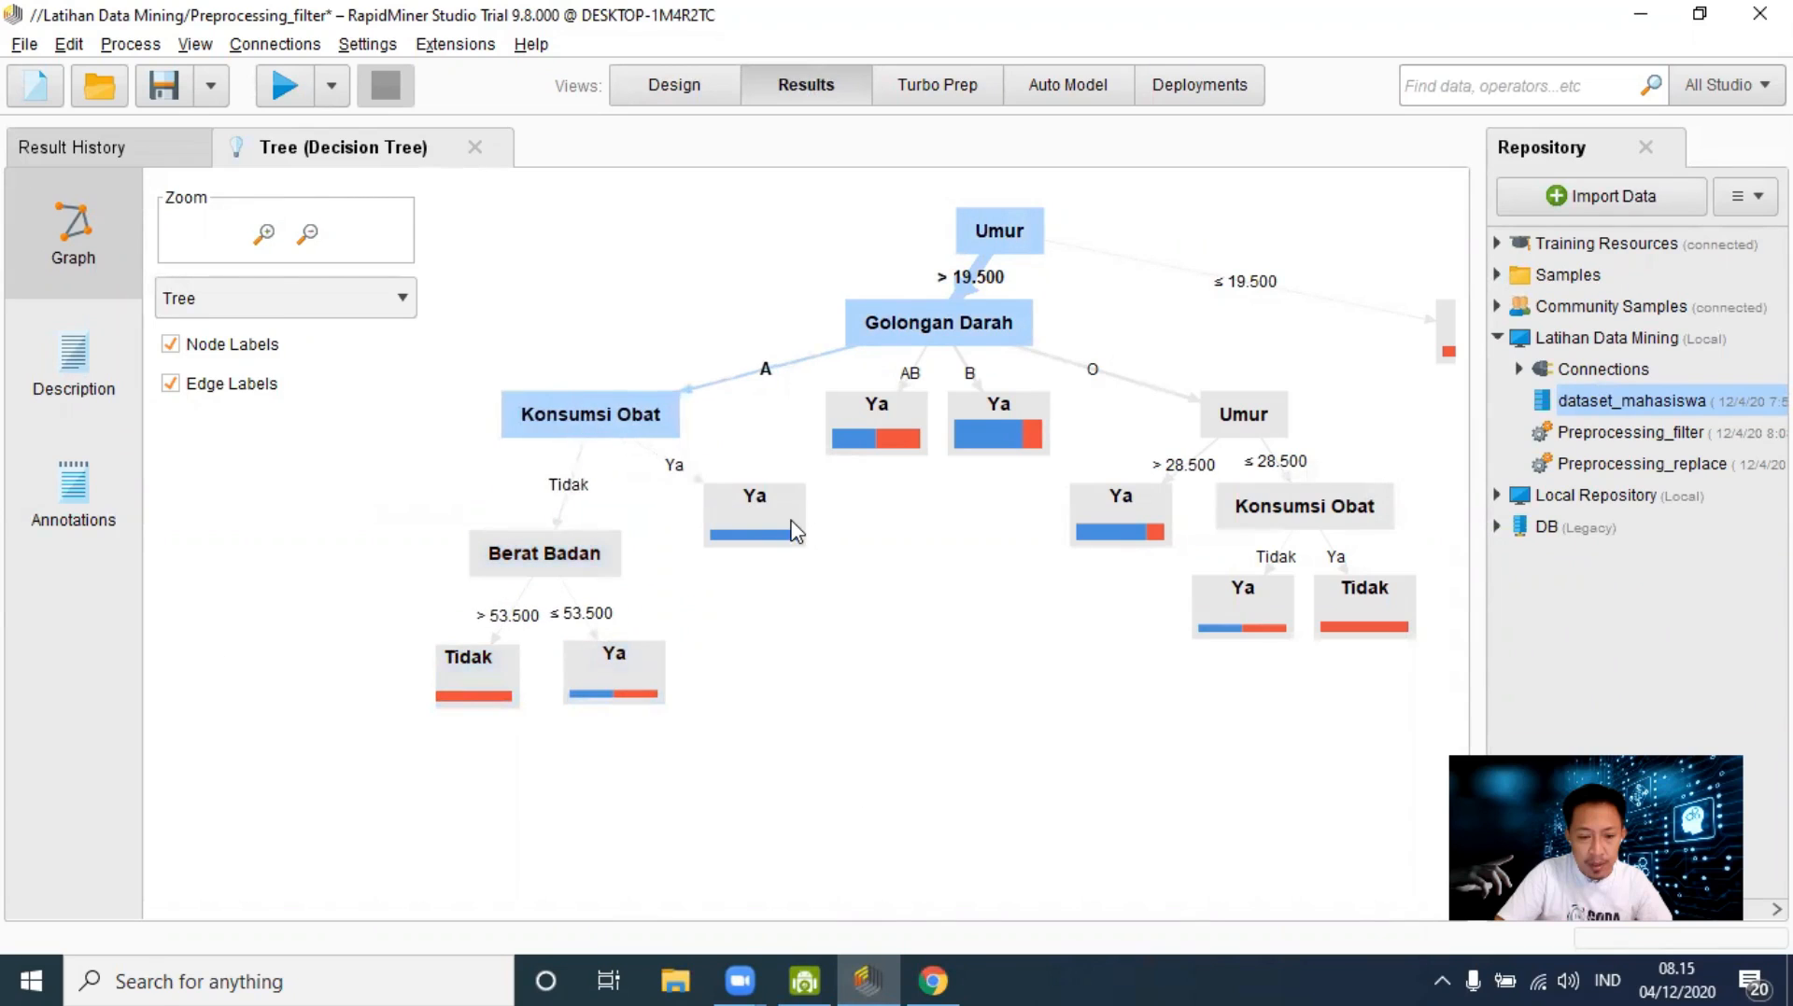
drag(743, 504, 704, 556)
drag(879, 410, 816, 460)
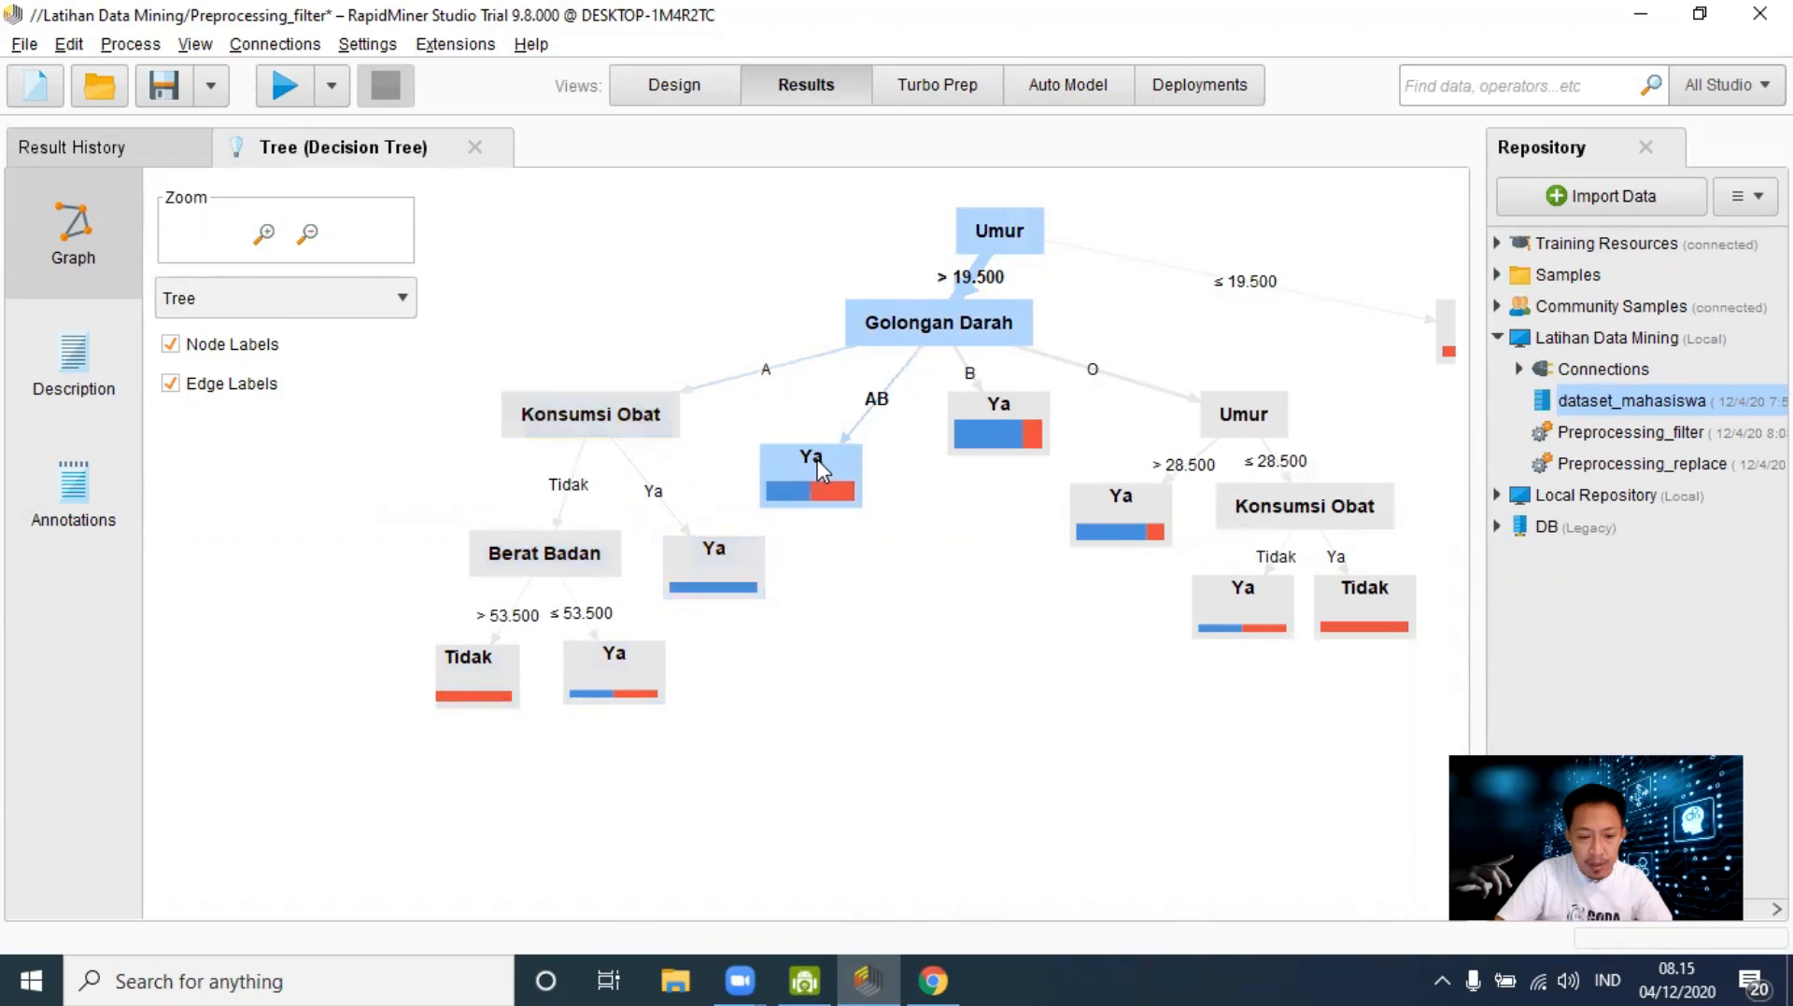
drag(993, 424, 953, 471)
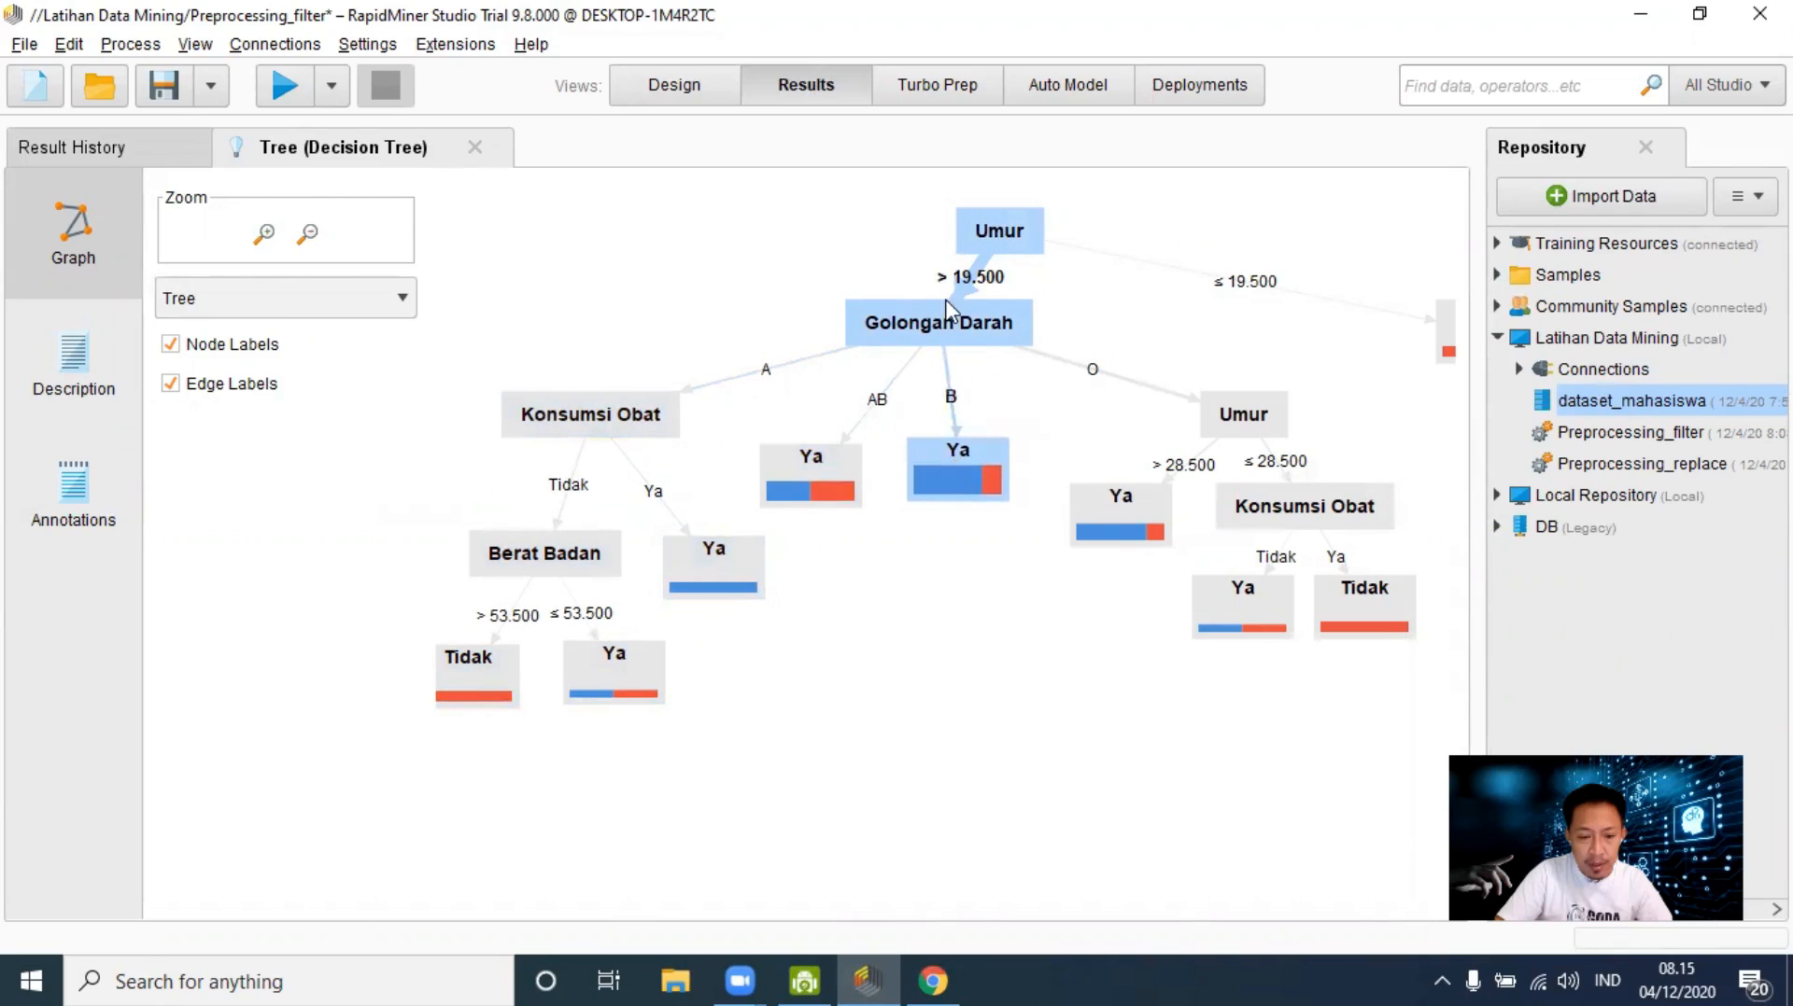
Step: Rearrange the Golongan Darah node, its O branch nodes, the ≤ 19.500 leaf and the root Umur node to fit the graph area
click(885, 329)
drag(885, 330, 801, 327)
drag(1256, 415, 1113, 400)
drag(1122, 496, 1102, 525)
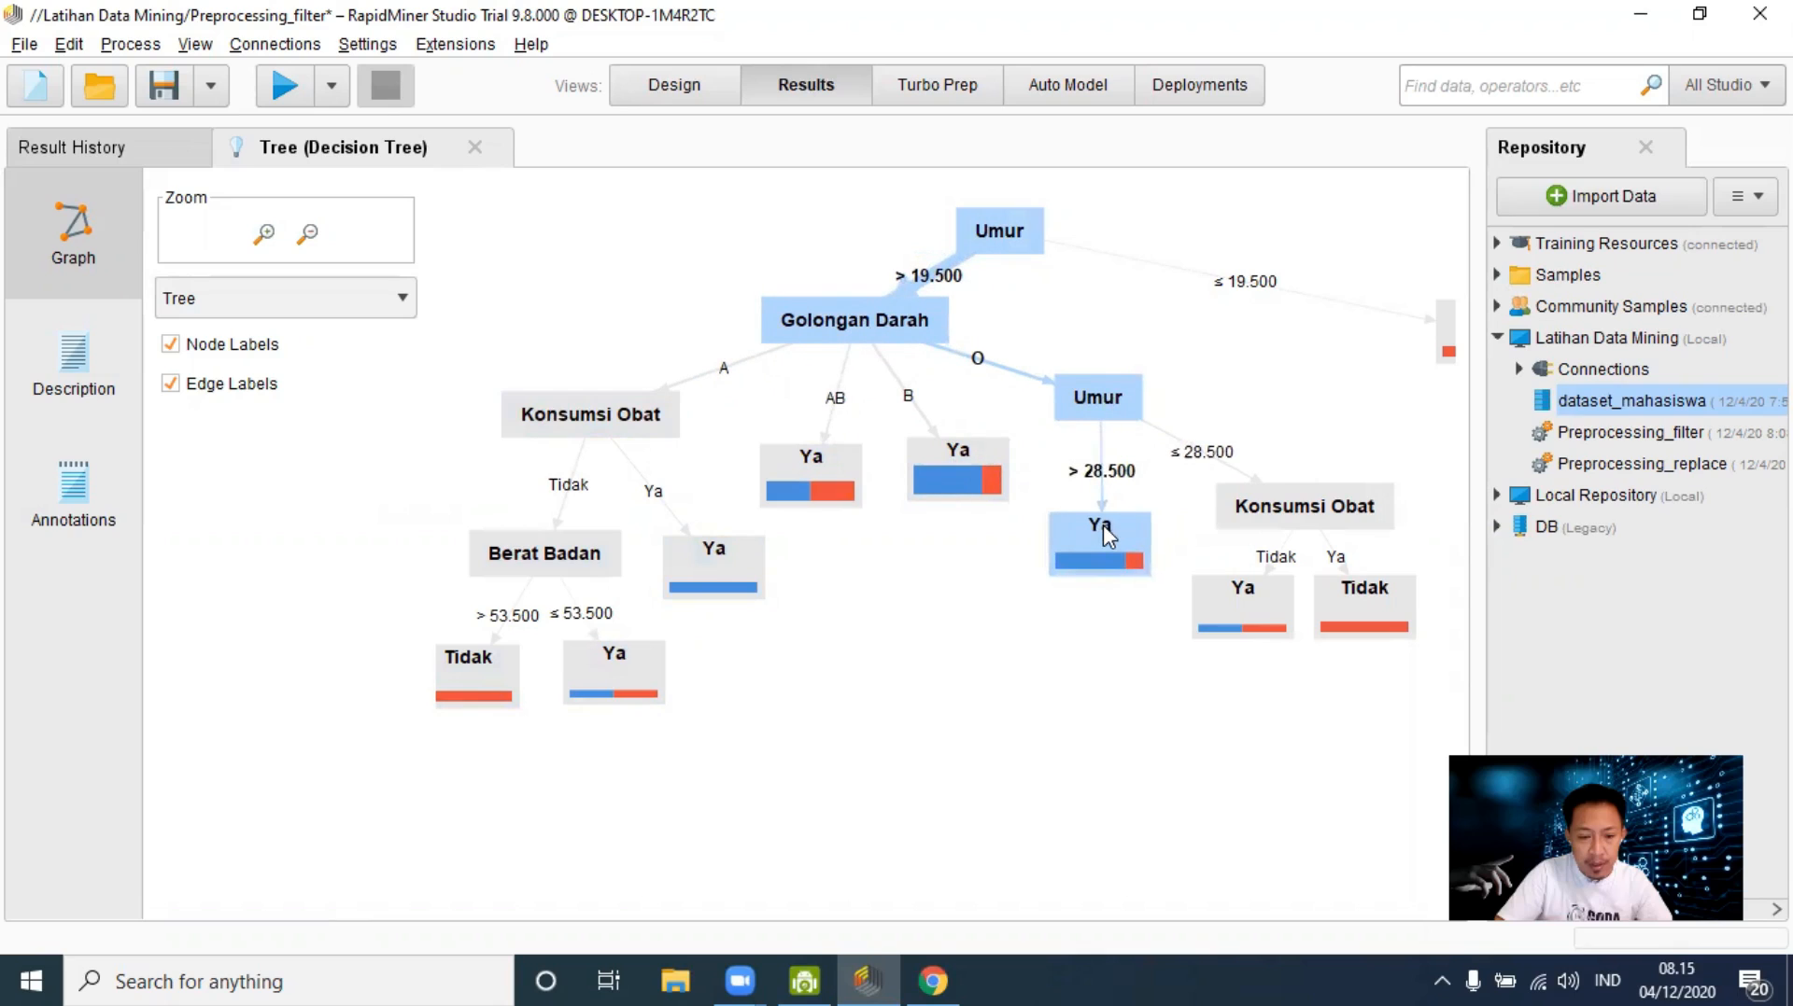
drag(1265, 627, 1207, 686)
drag(1383, 627, 1358, 656)
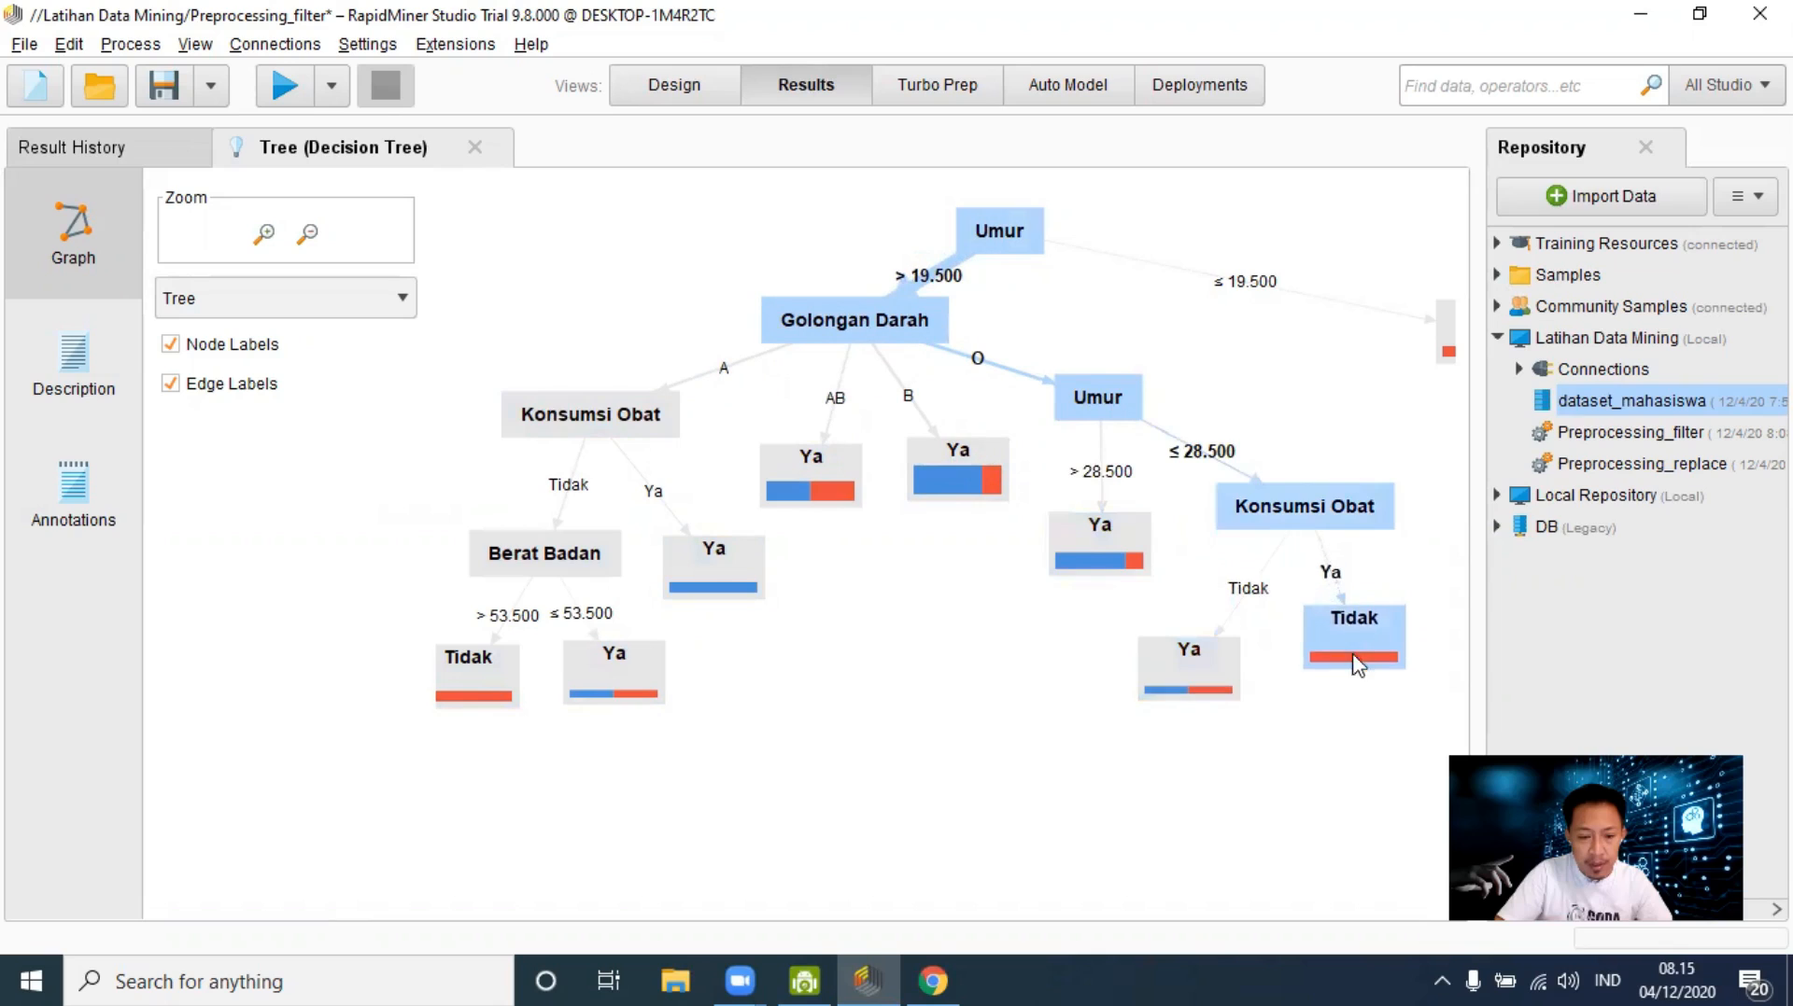
drag(1445, 350, 1305, 367)
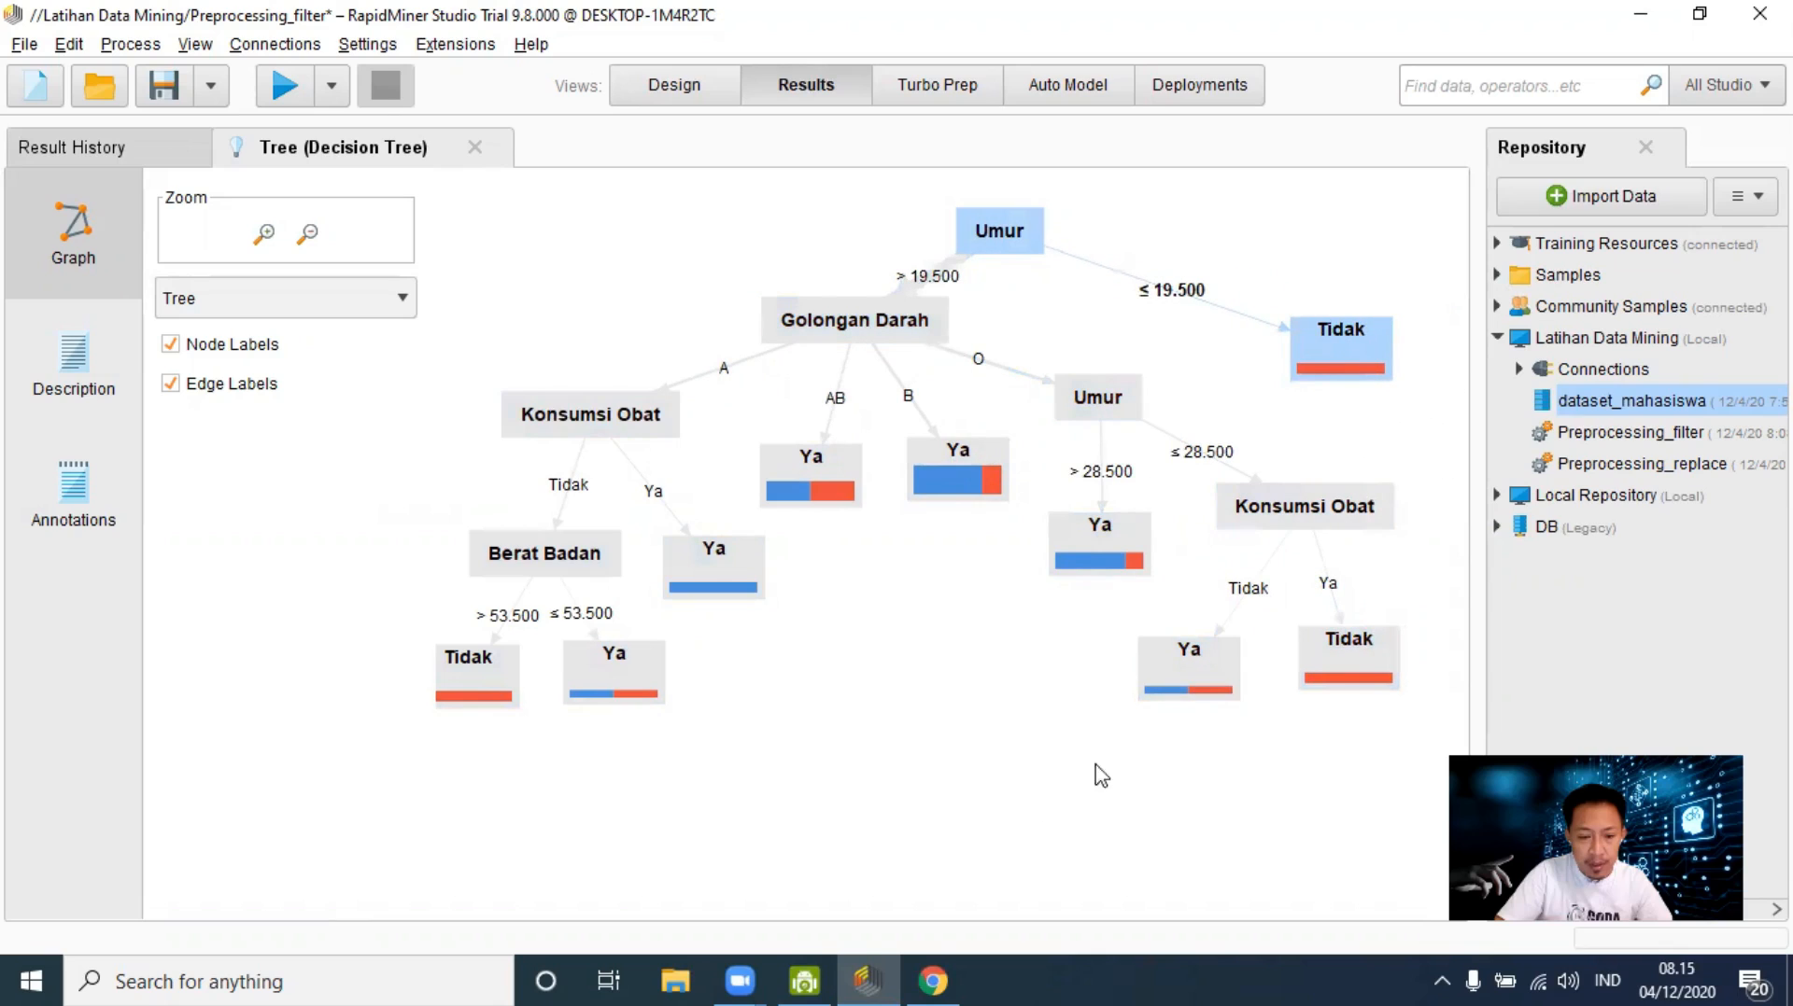
drag(1021, 247, 1033, 224)
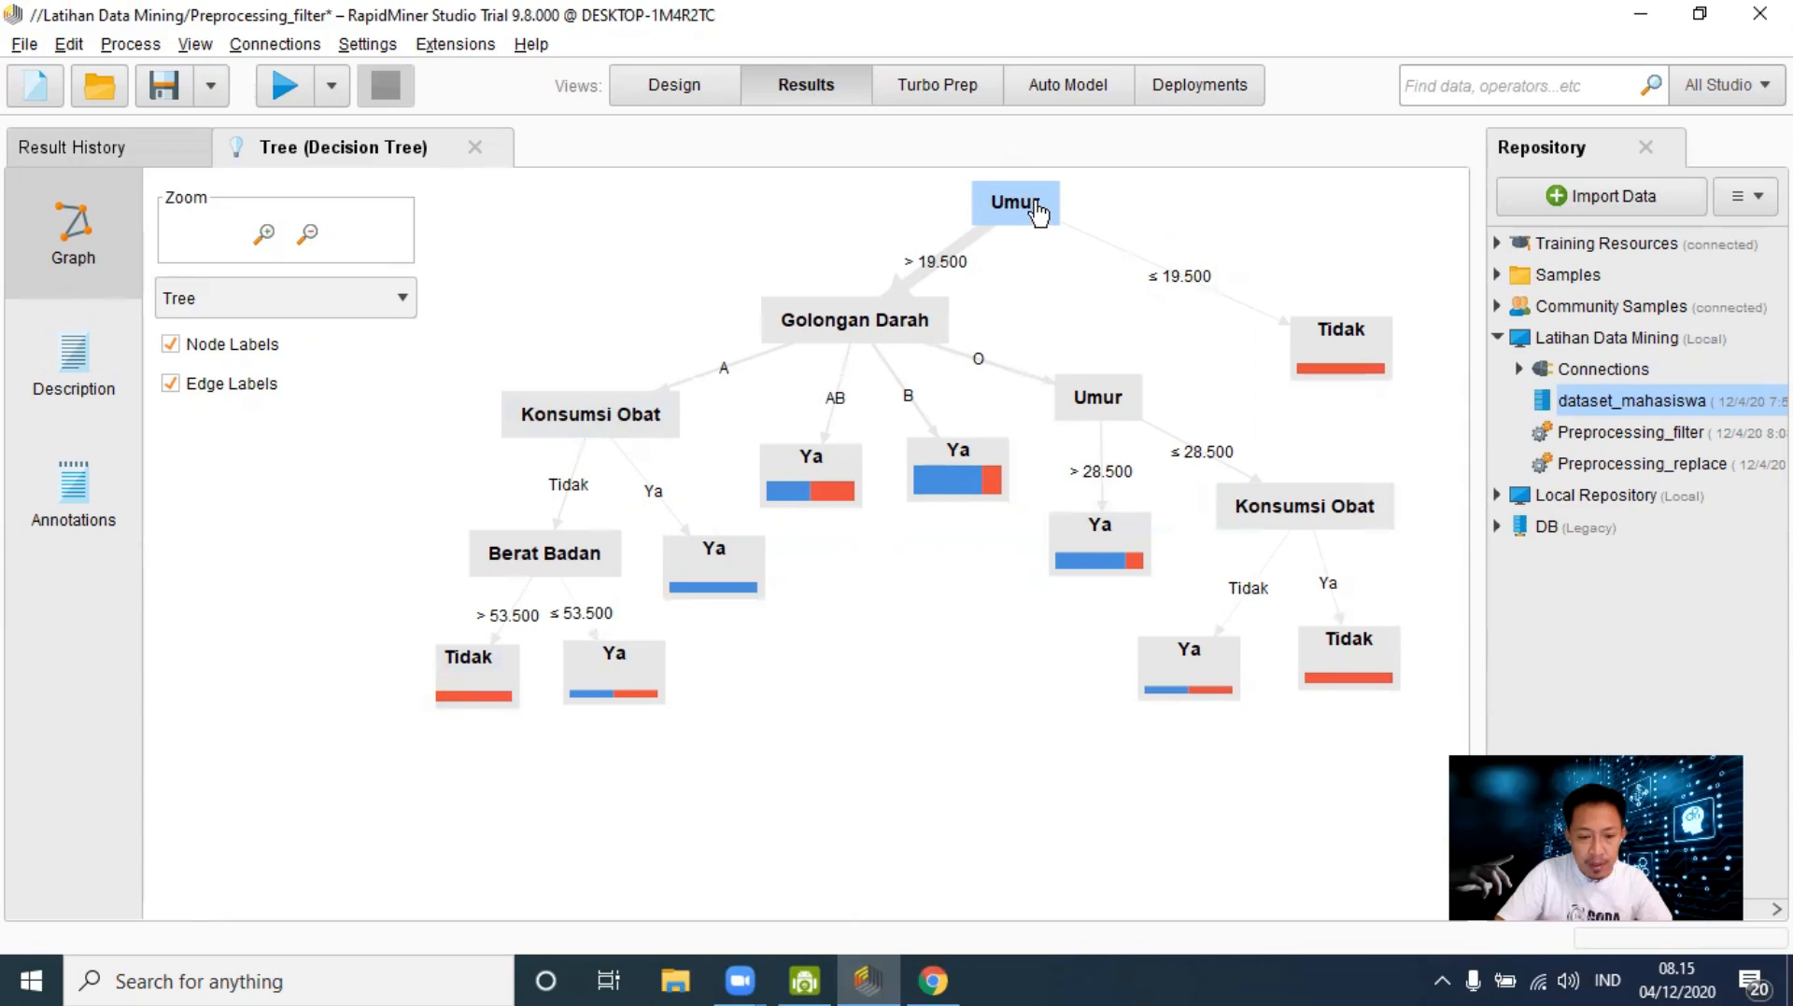
Step: Move the two leaves under Berat Badan further down in the tree graph
mouse_move(1038, 213)
mouse_move(1383, 349)
mouse_move(935, 482)
drag(467, 693, 448, 725)
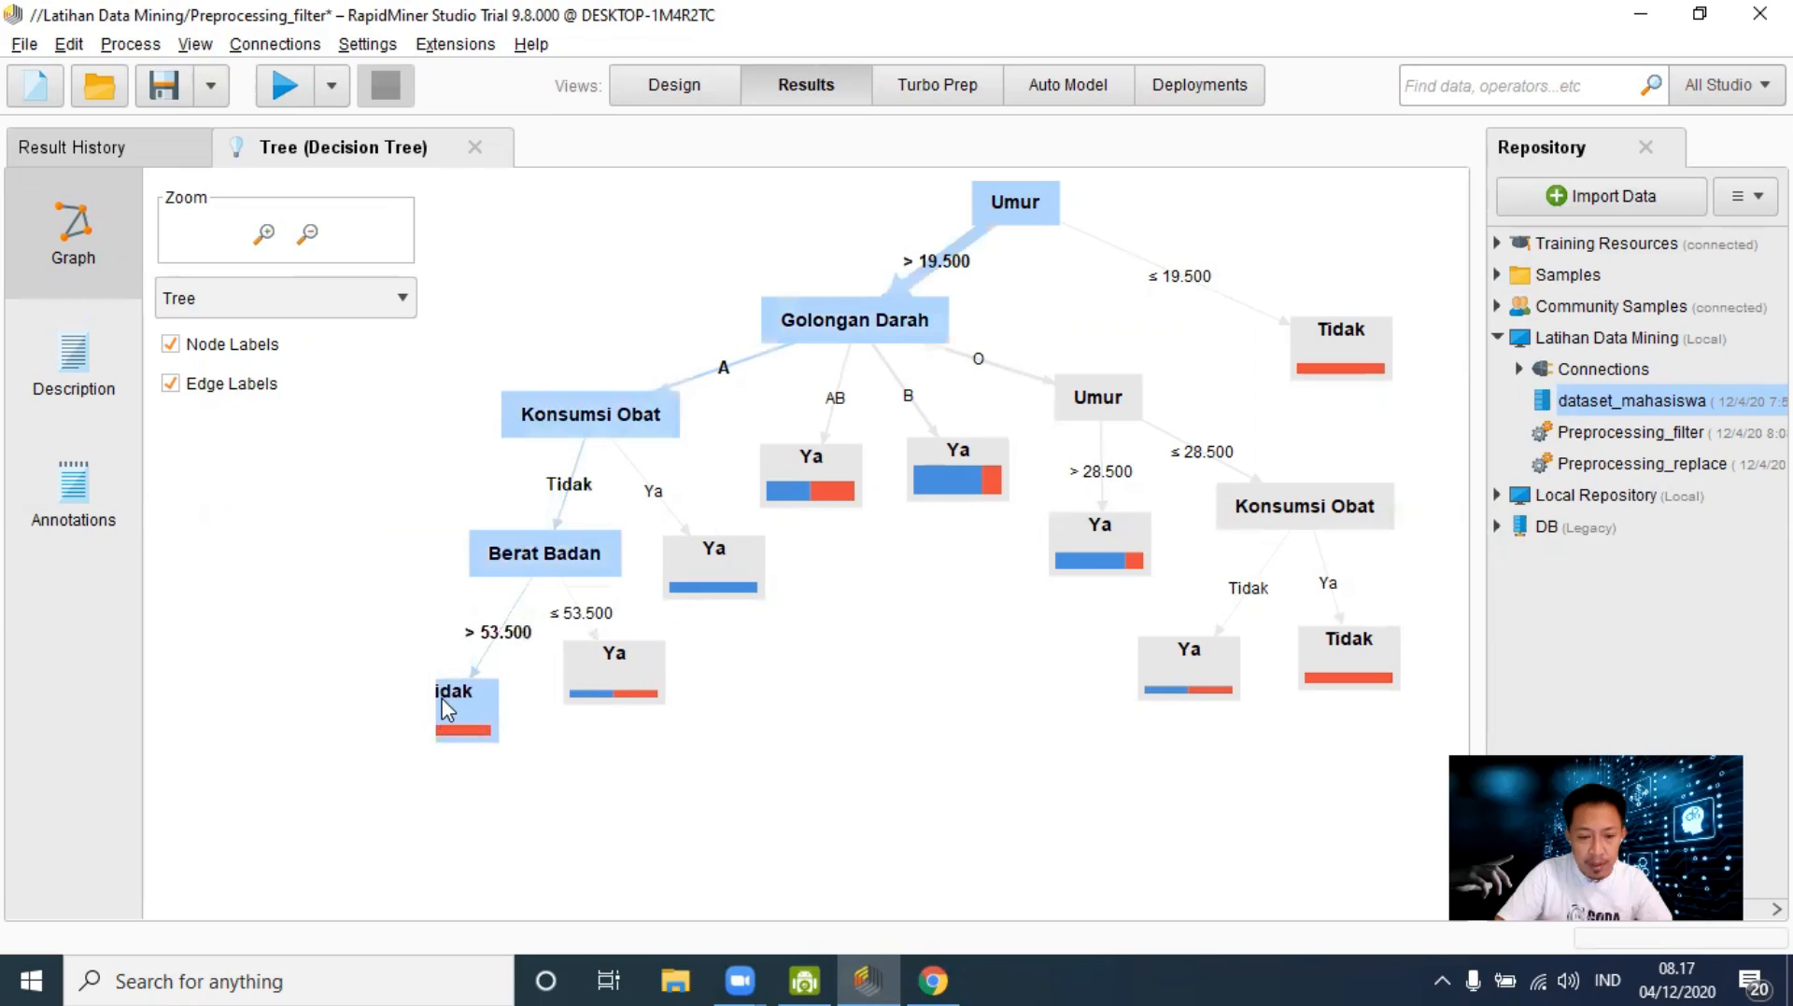
drag(611, 674, 619, 716)
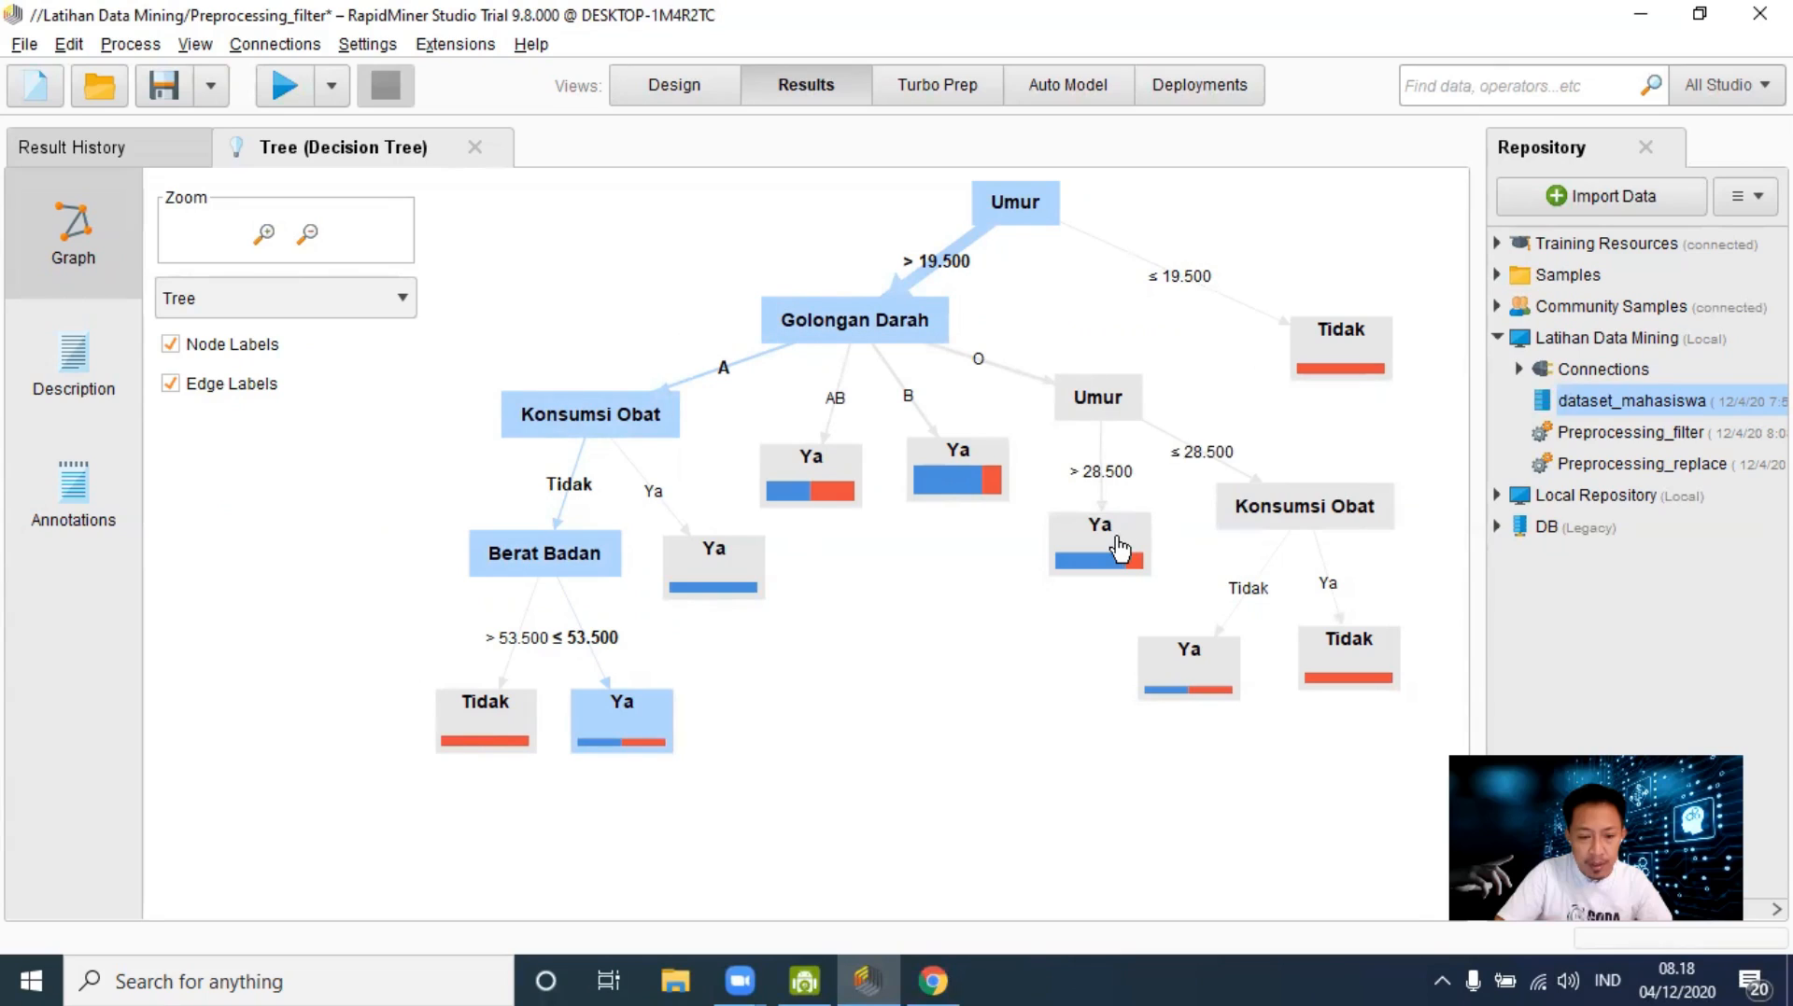
Step: Inspect the Umur > 28.500 leaf's distribution and move it and the O branch's two Konsumsi Obat leaves lower in the graph
mouse_move(1119, 549)
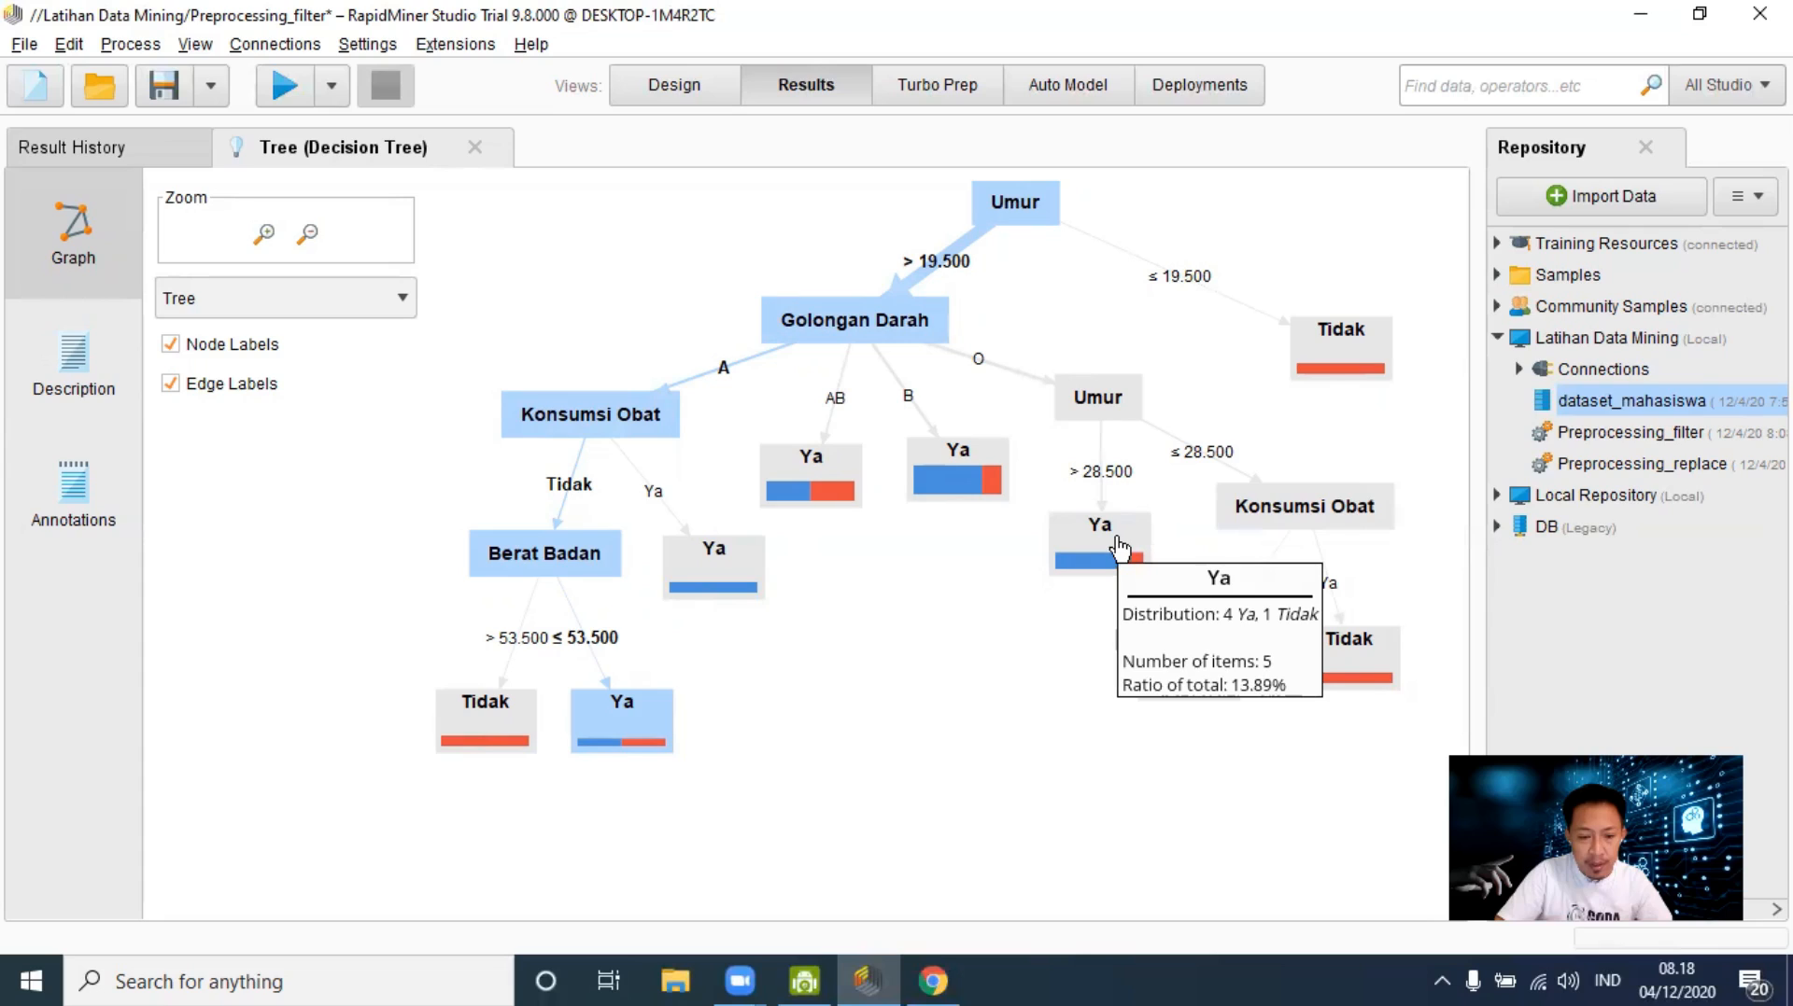
drag(1119, 549, 1041, 602)
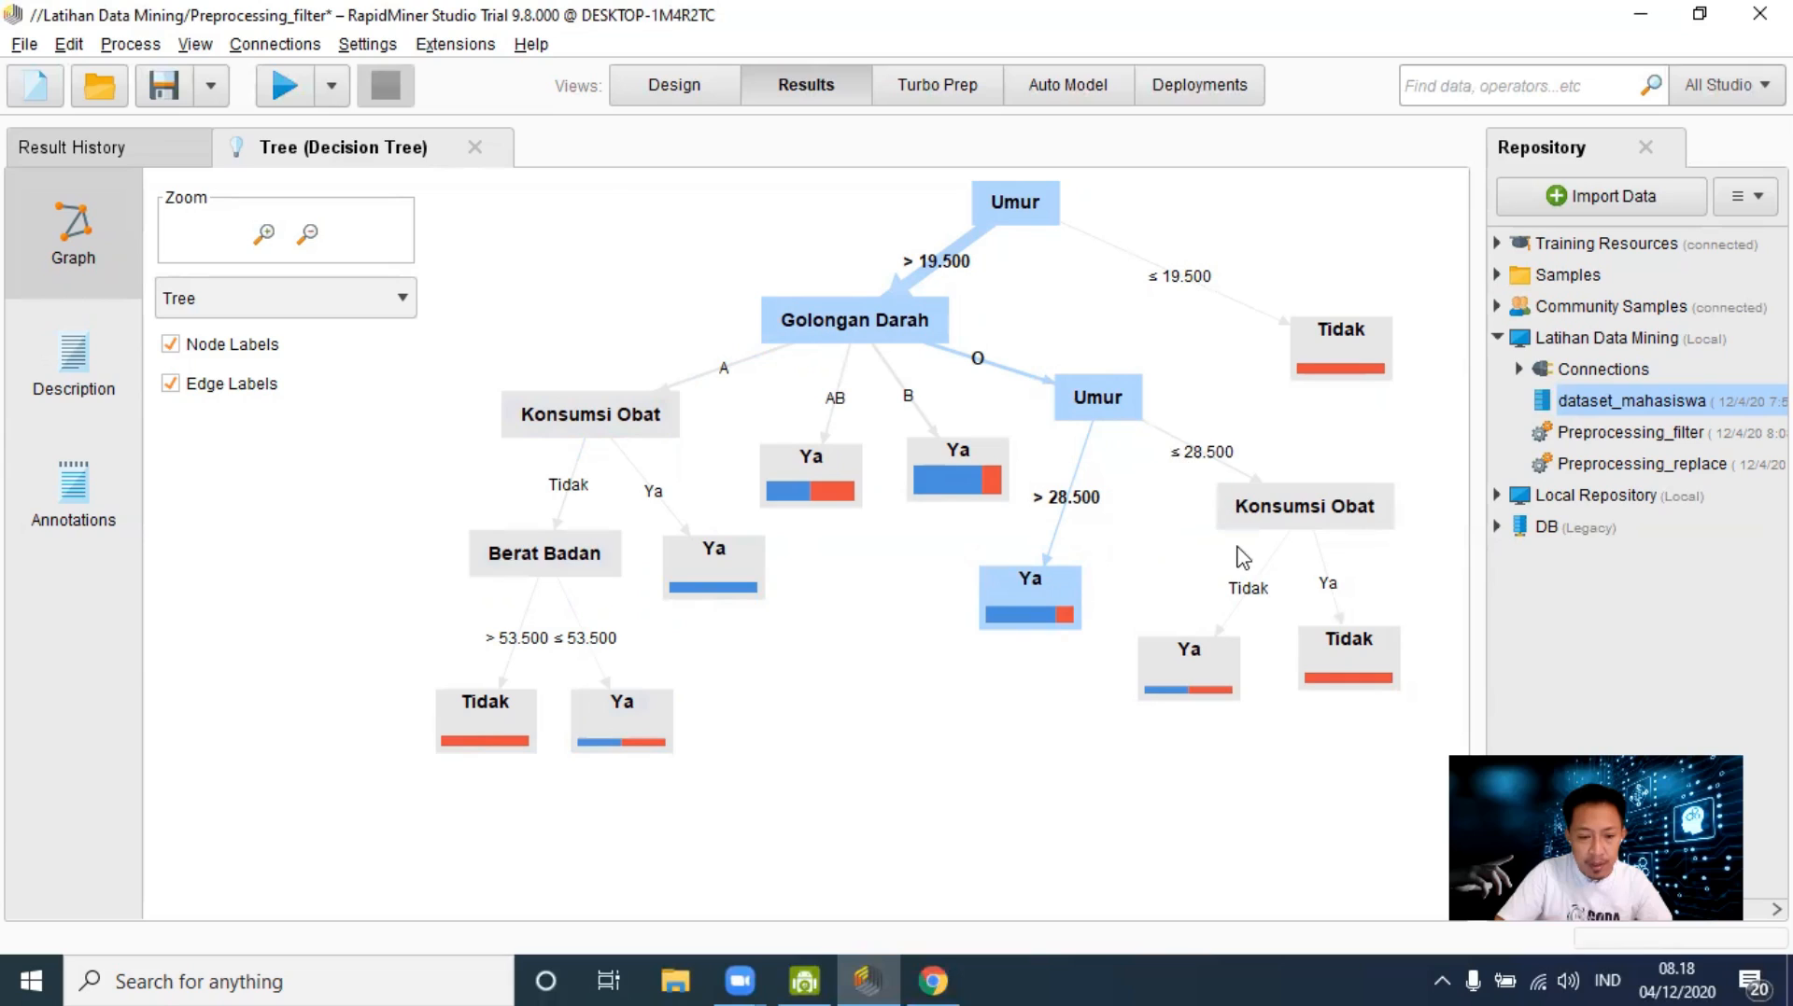
drag(1213, 674, 1180, 705)
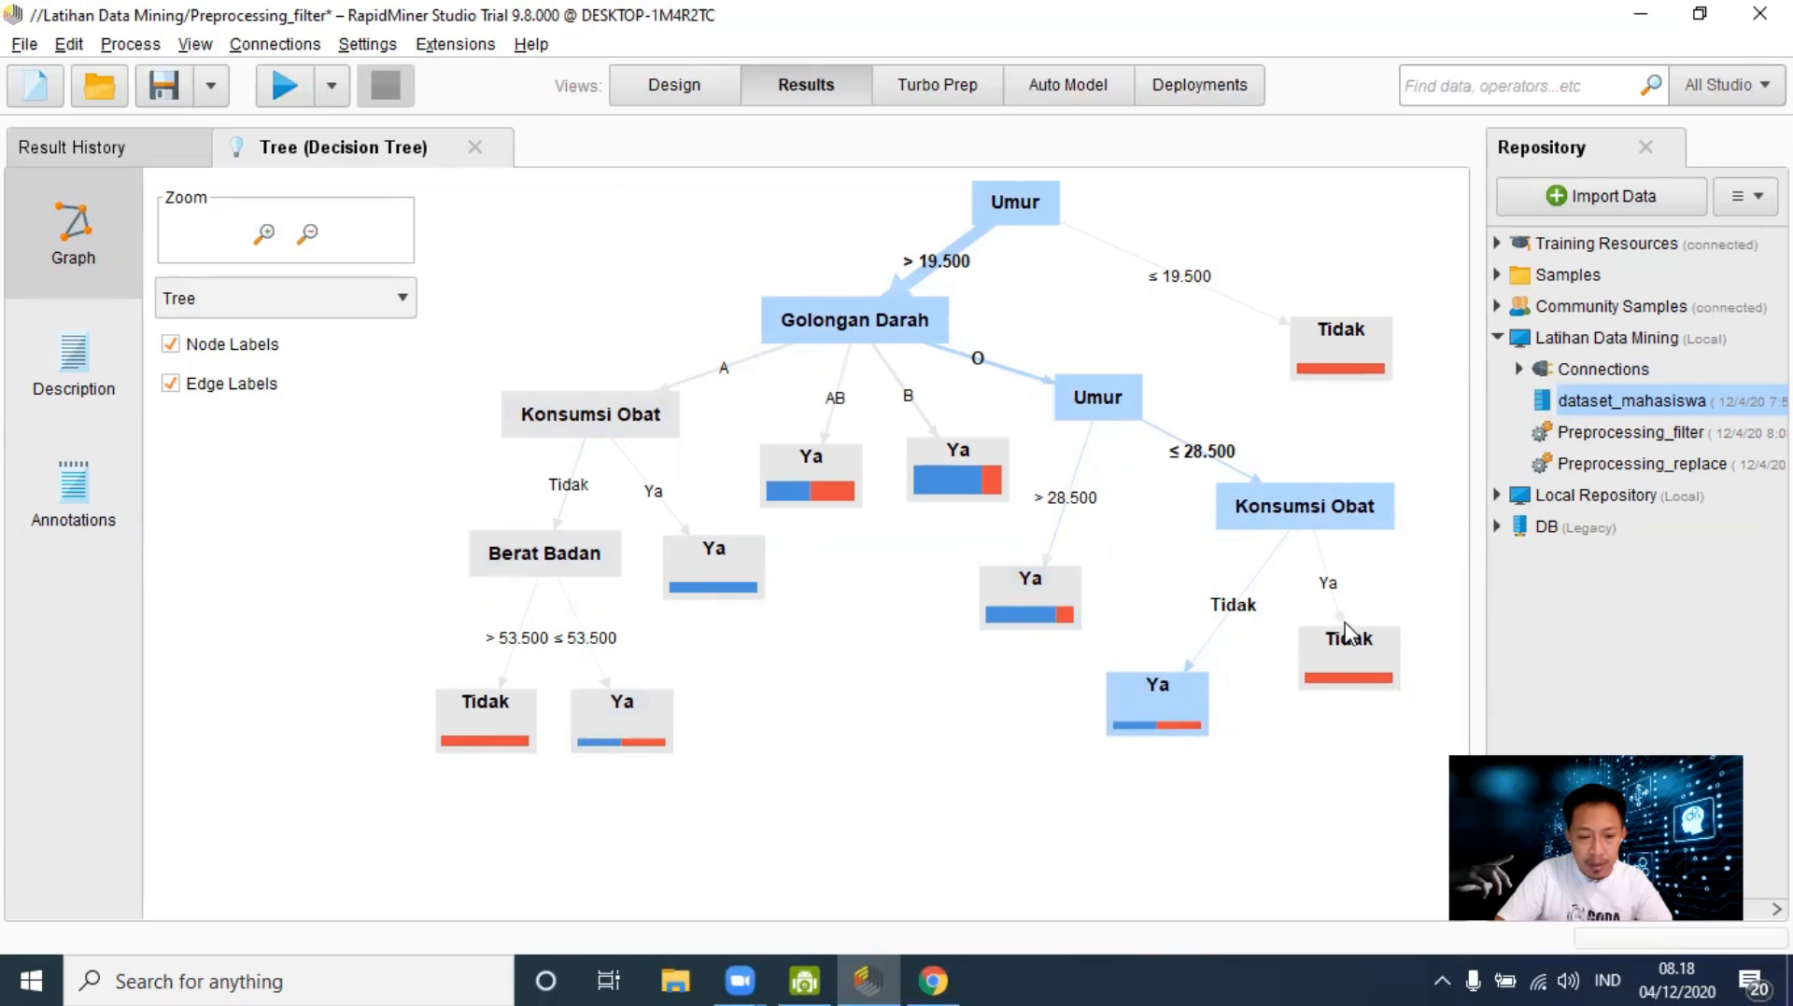
drag(1345, 644, 1351, 679)
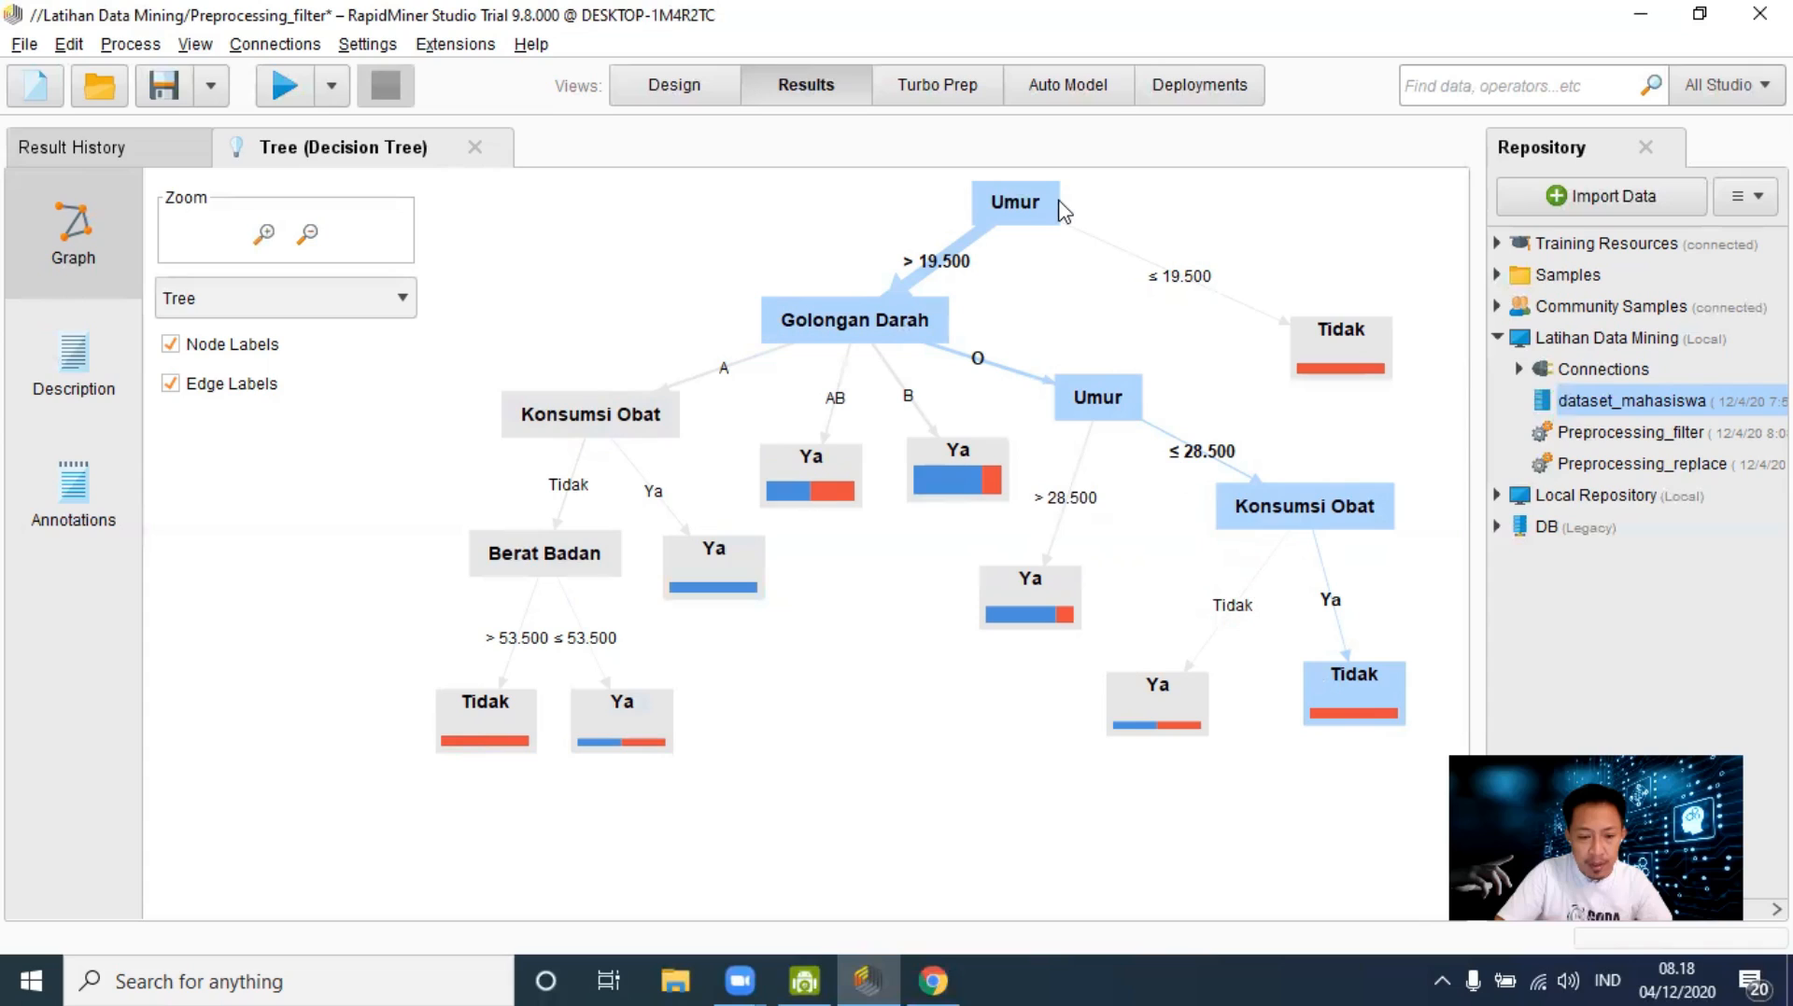
mouse_move(1061, 209)
mouse_move(620, 719)
mouse_move(918, 320)
drag(1355, 702, 1336, 728)
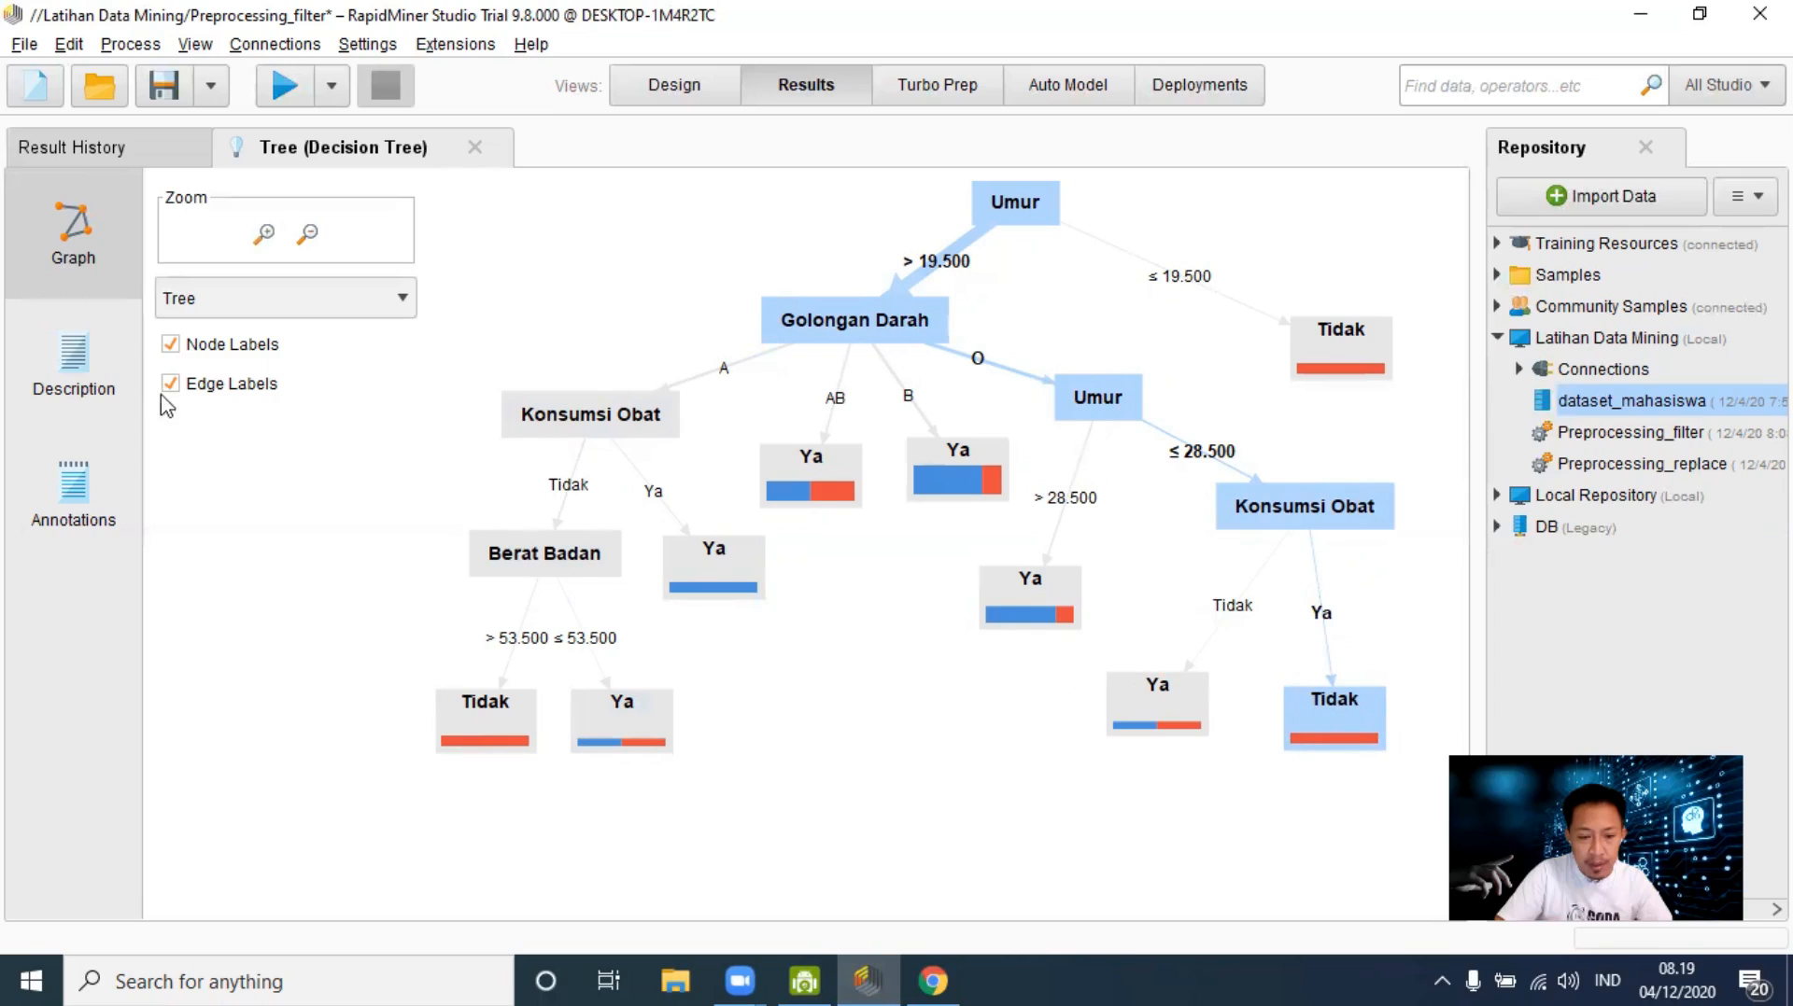
Step: Review the decision tree's text description and return to its graph
click(99, 360)
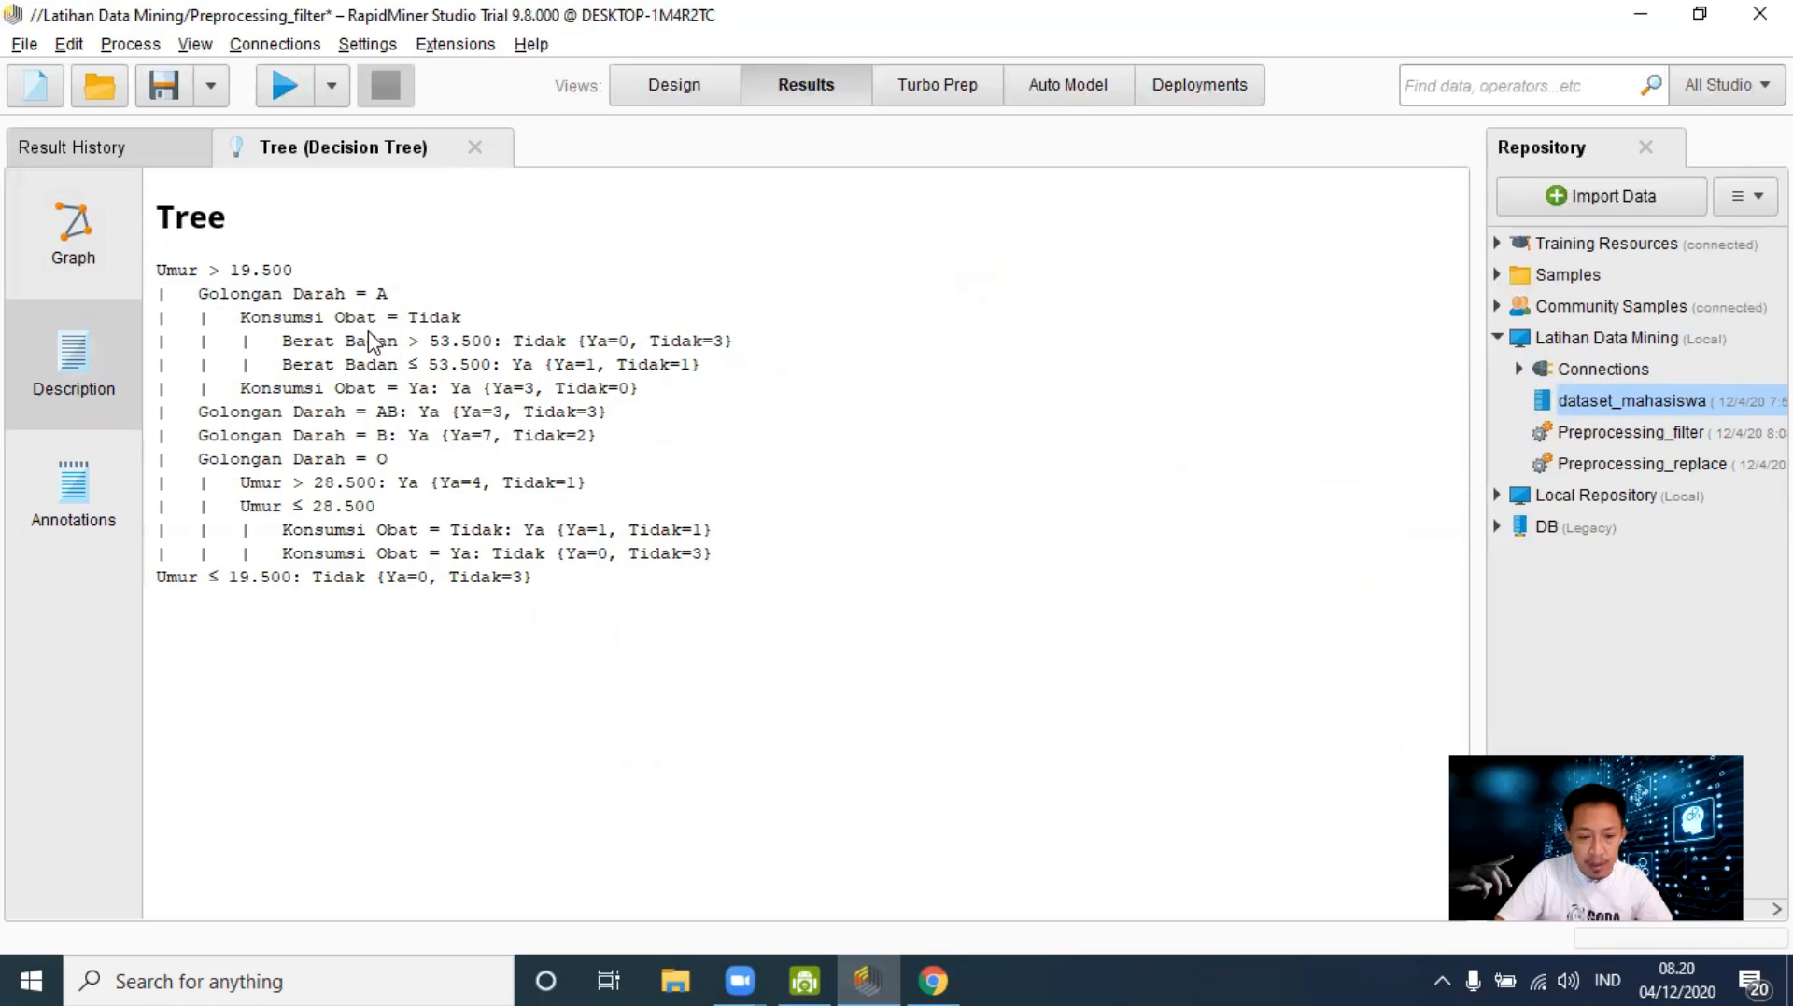
click(80, 254)
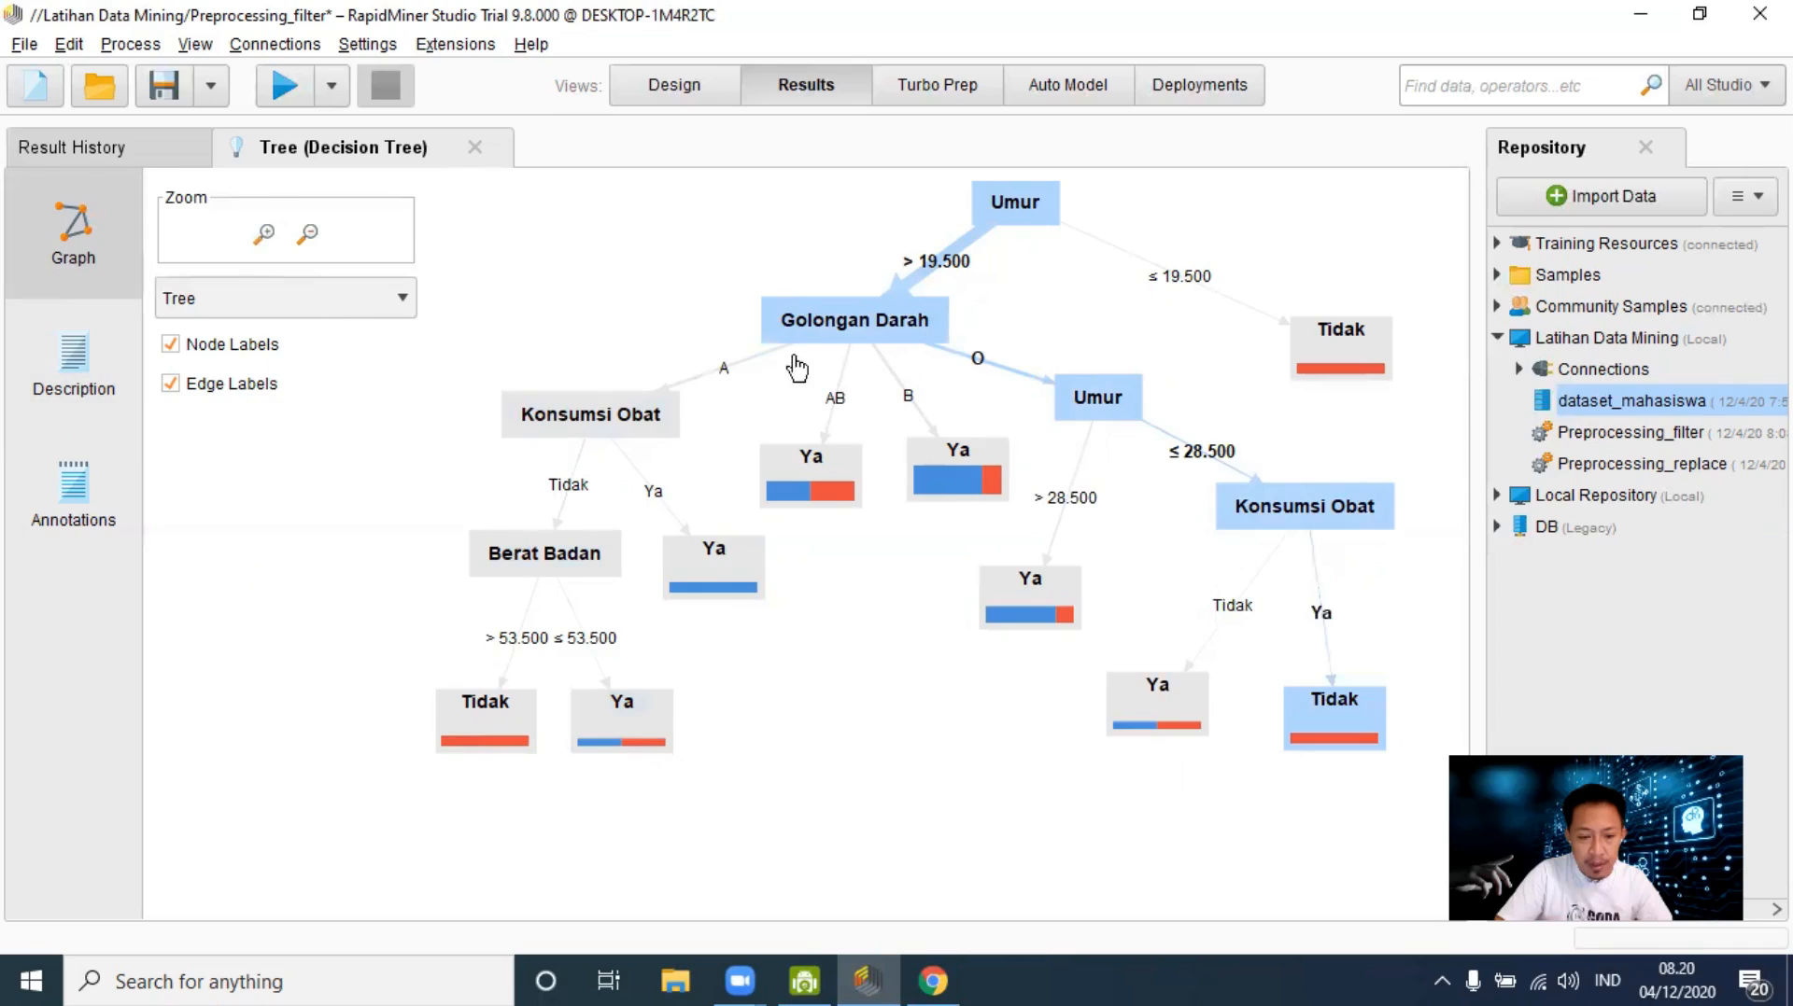
Step: Save a copy of the process as Preprocessing_DT in the Latihan Data Mining repository
click(672, 86)
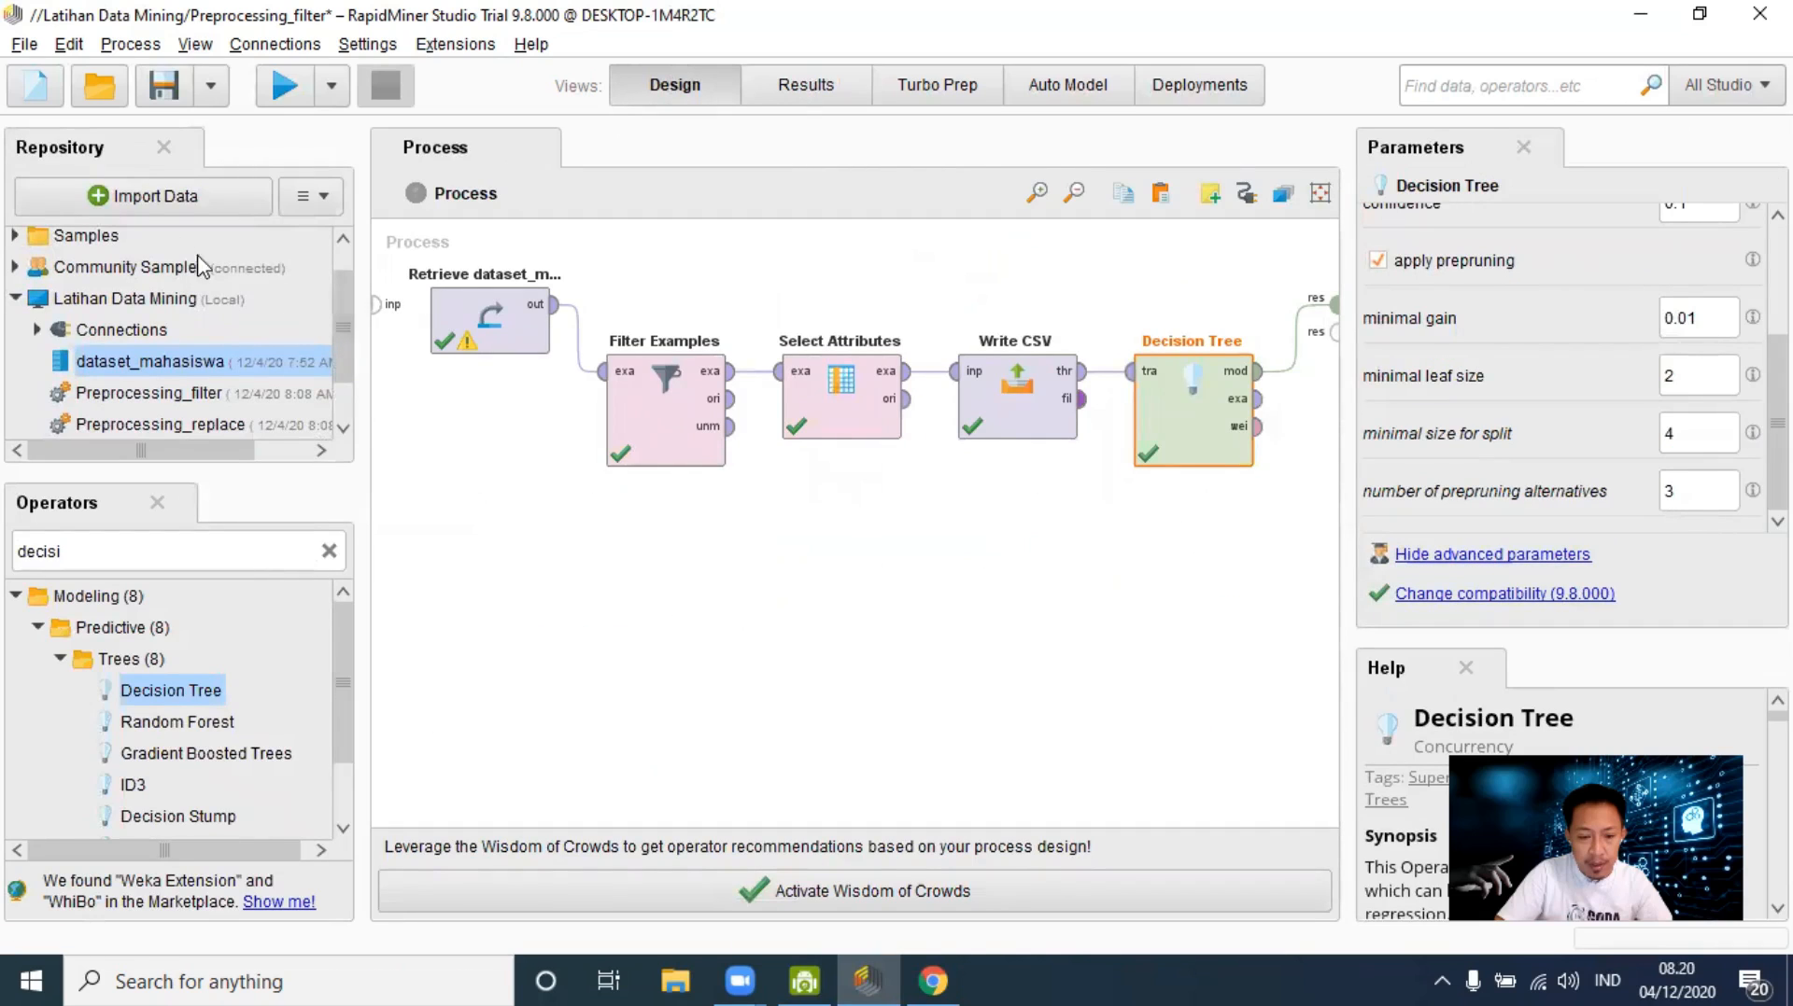
click(28, 45)
click(60, 212)
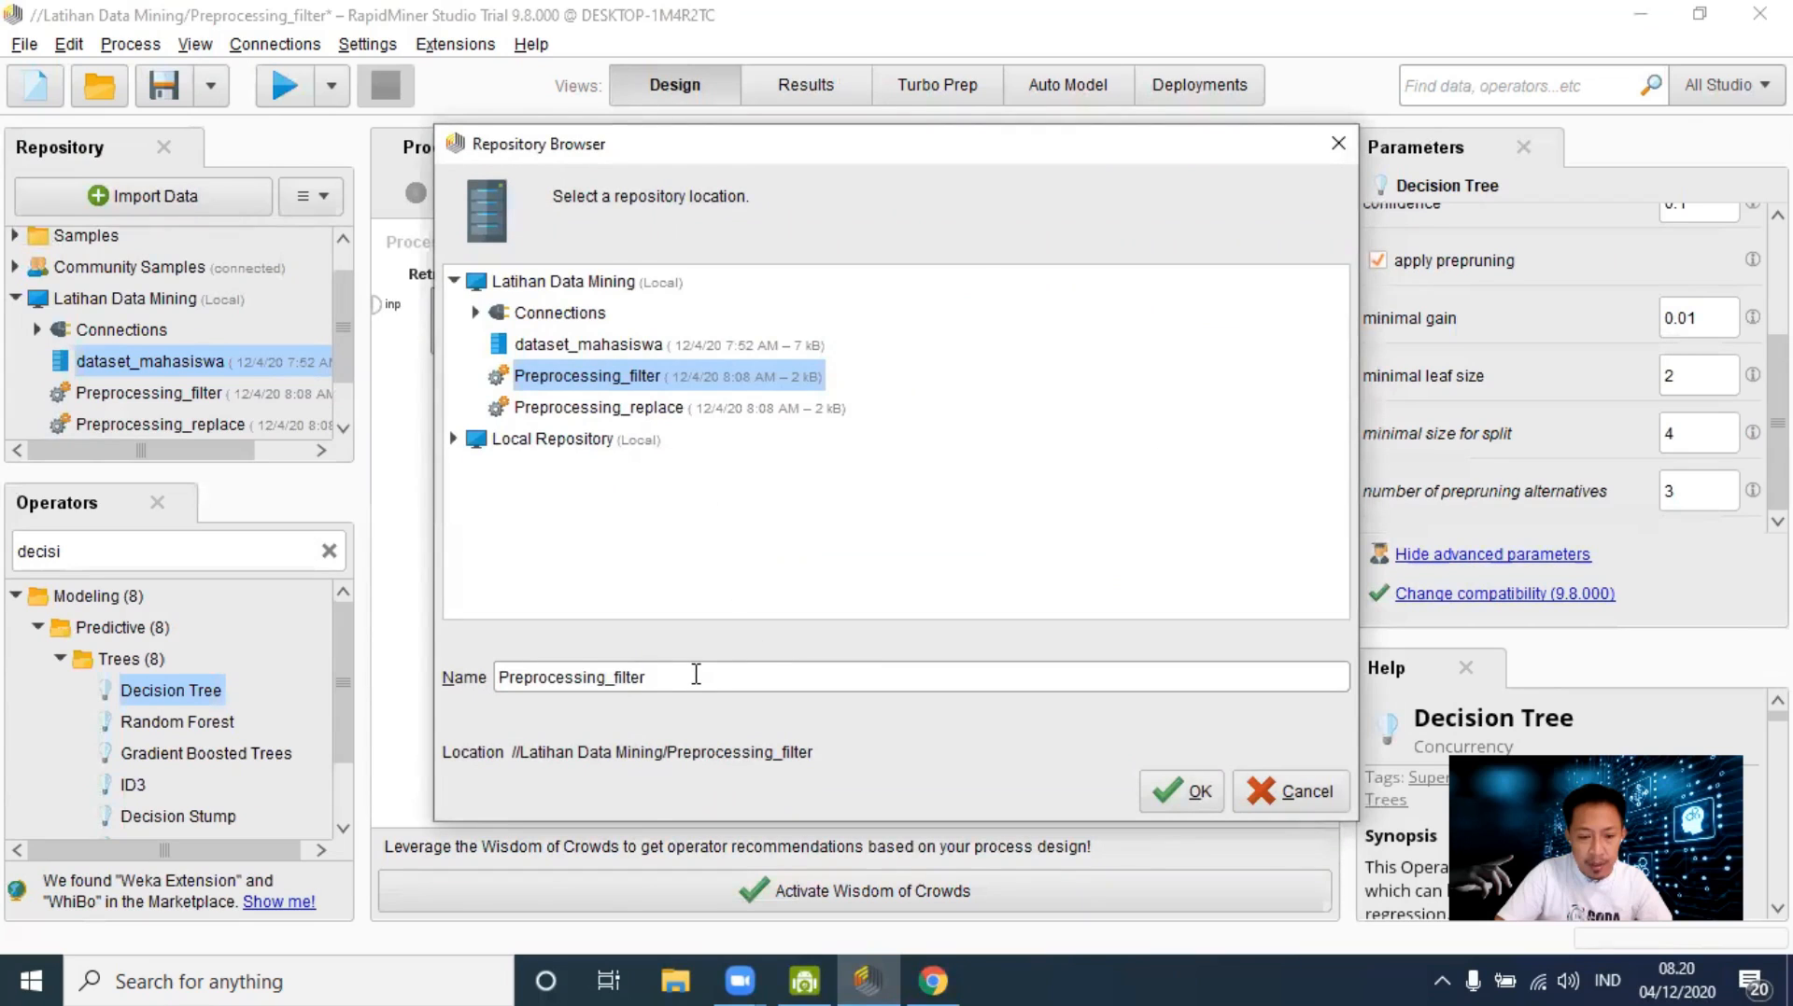
key(BackSpace)
key(BackSpace)
key(BackSpace)
text(DT_E)
key(BackSpace)
click(1179, 793)
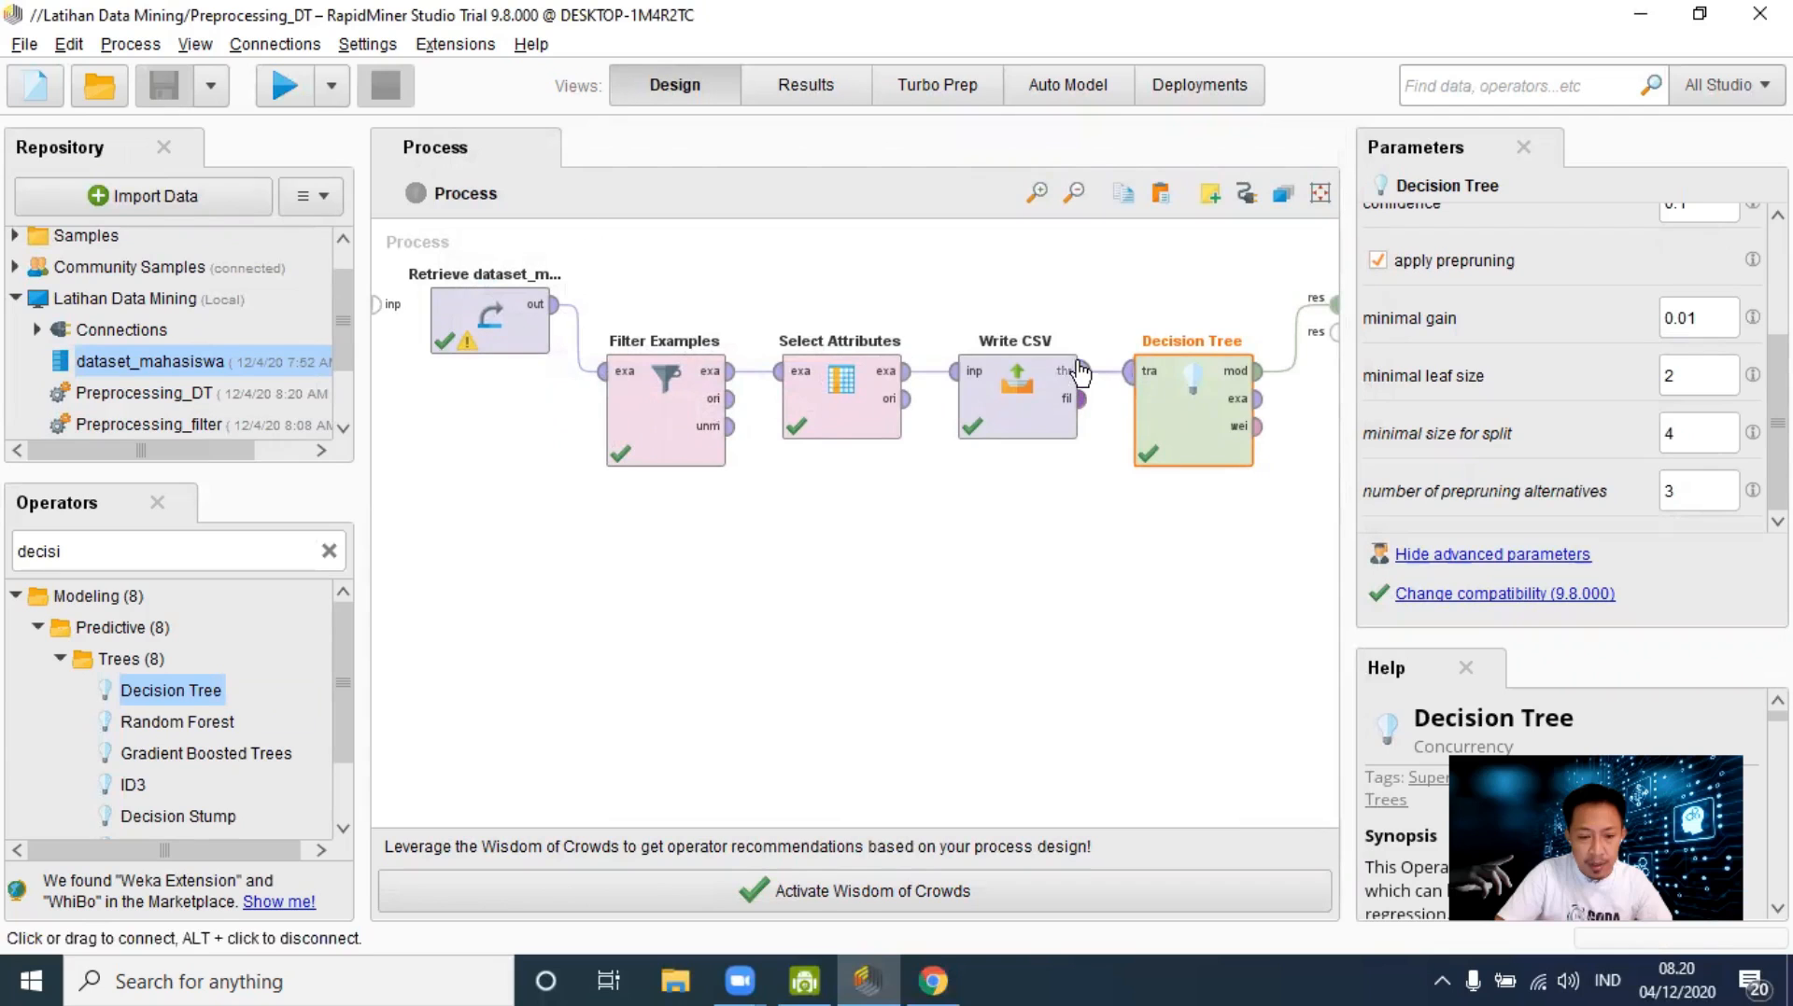
Step: Look at the decision tree result once more and return to the process design
click(774, 94)
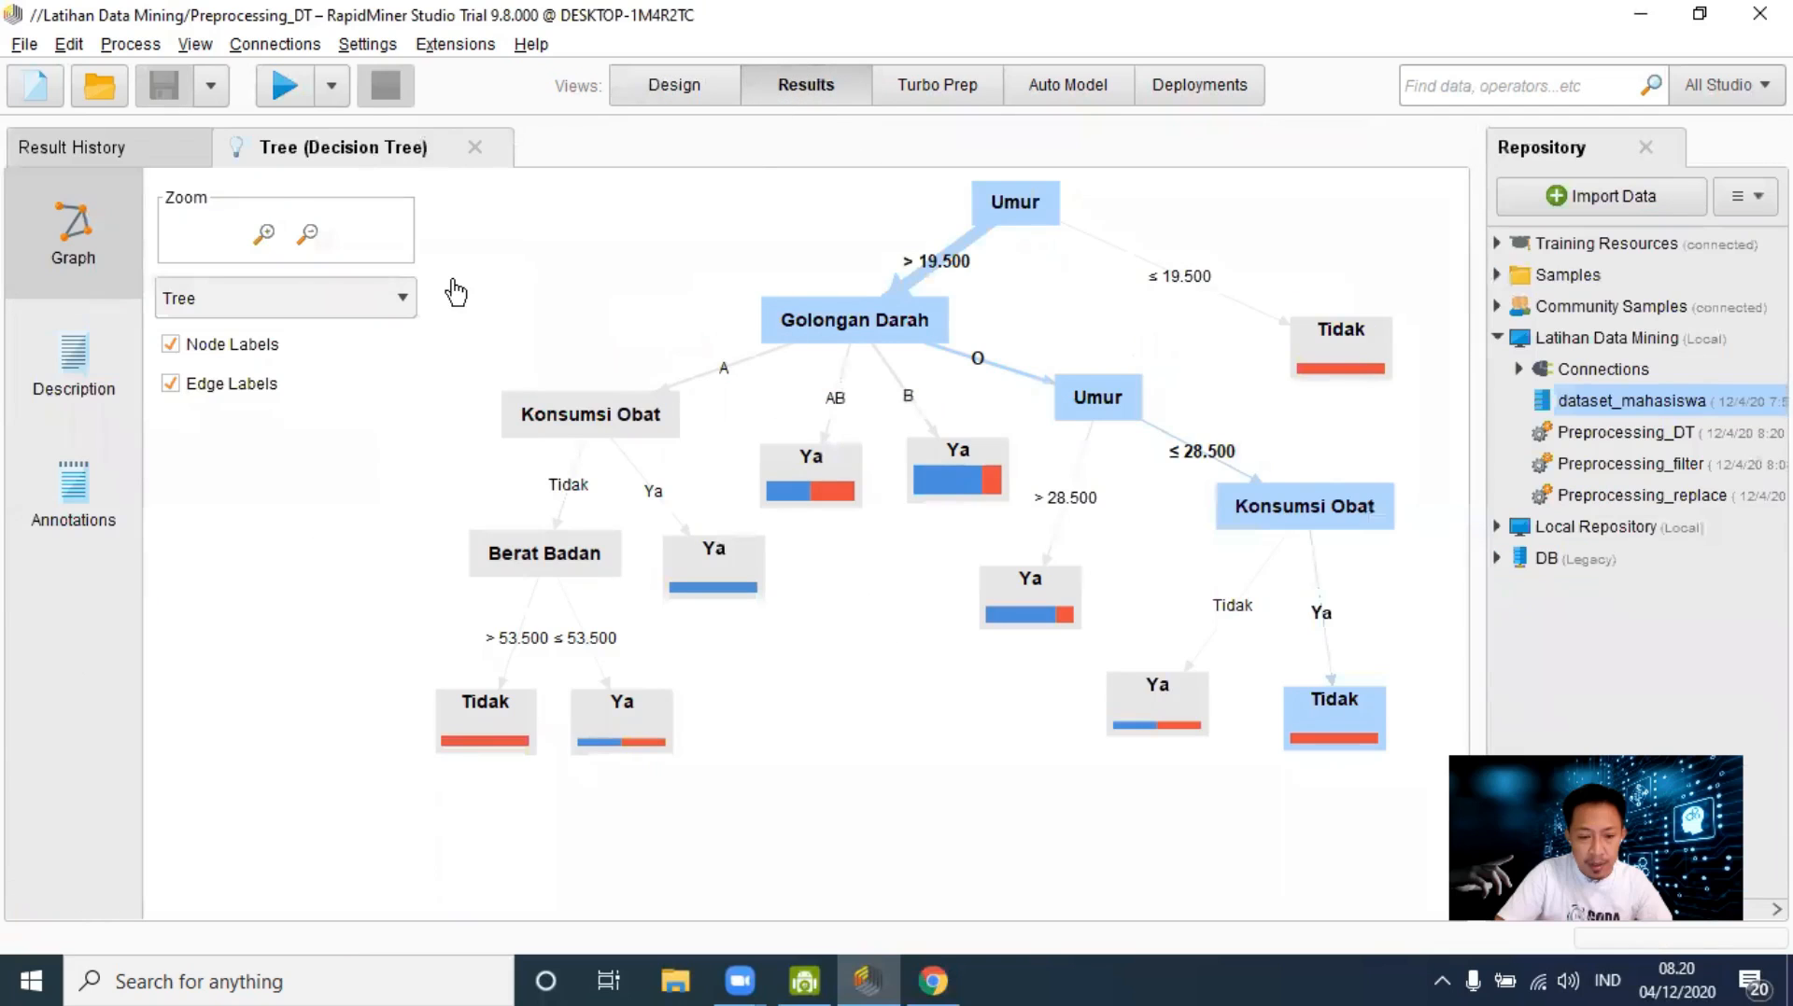
click(659, 93)
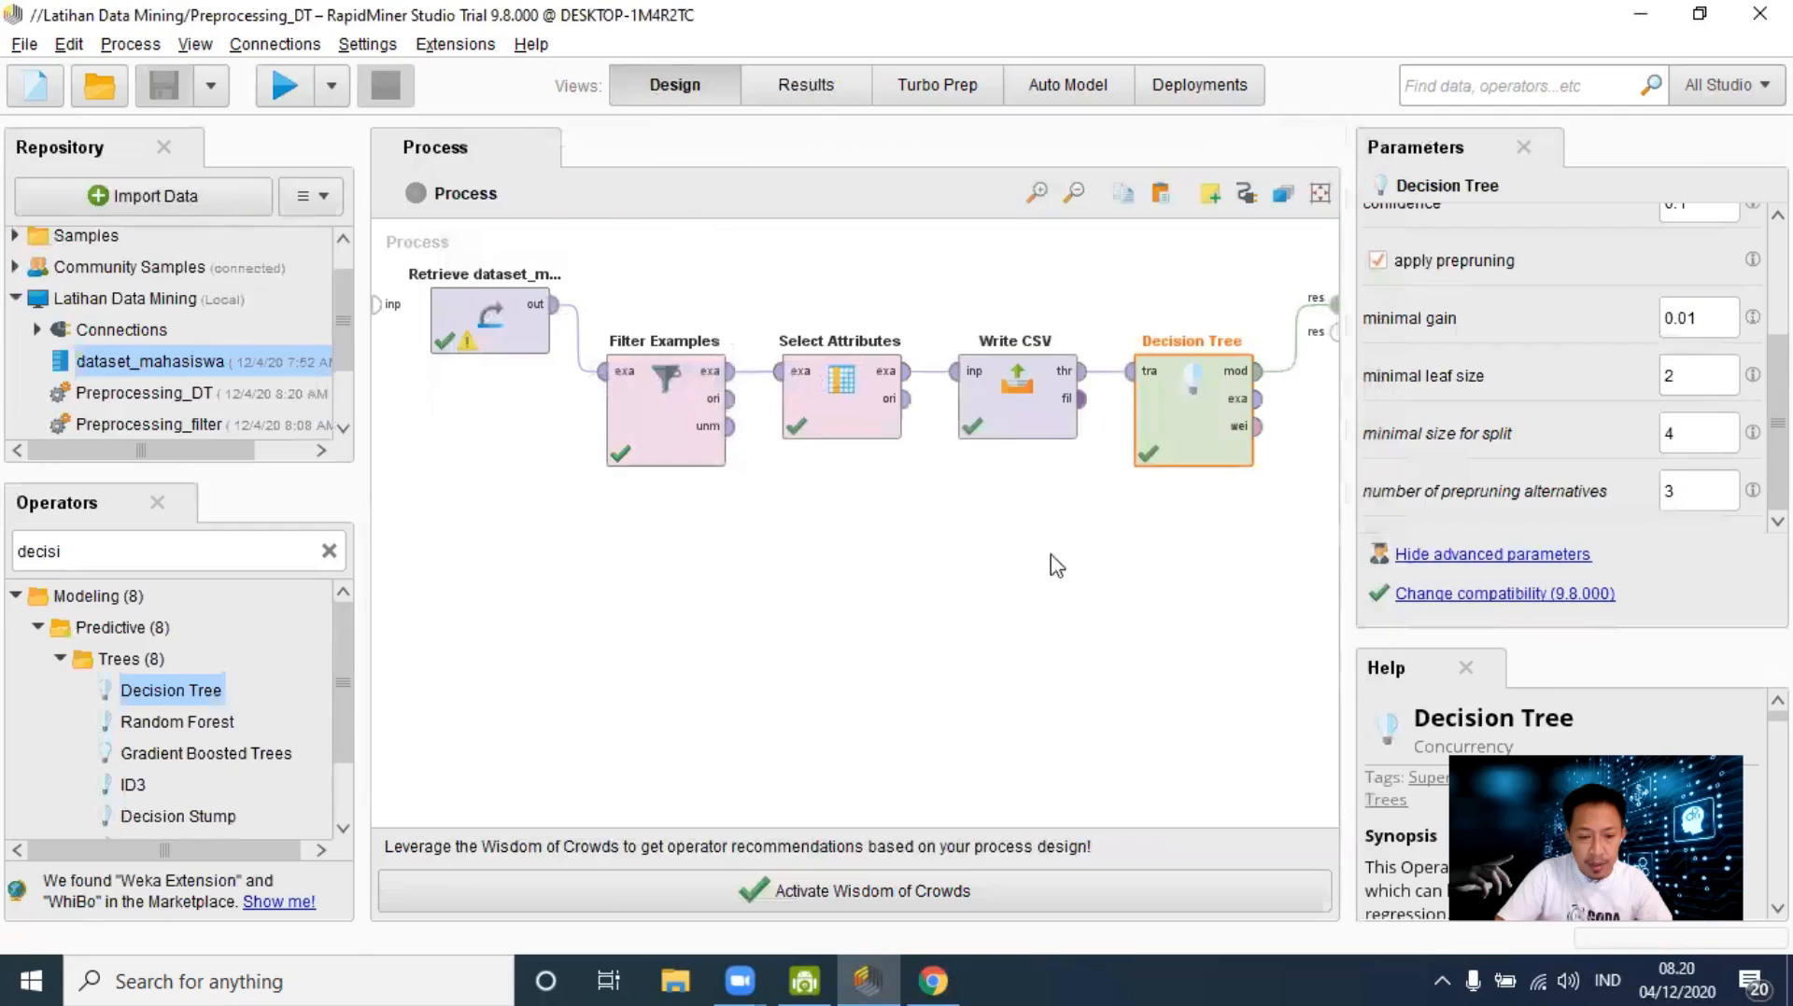